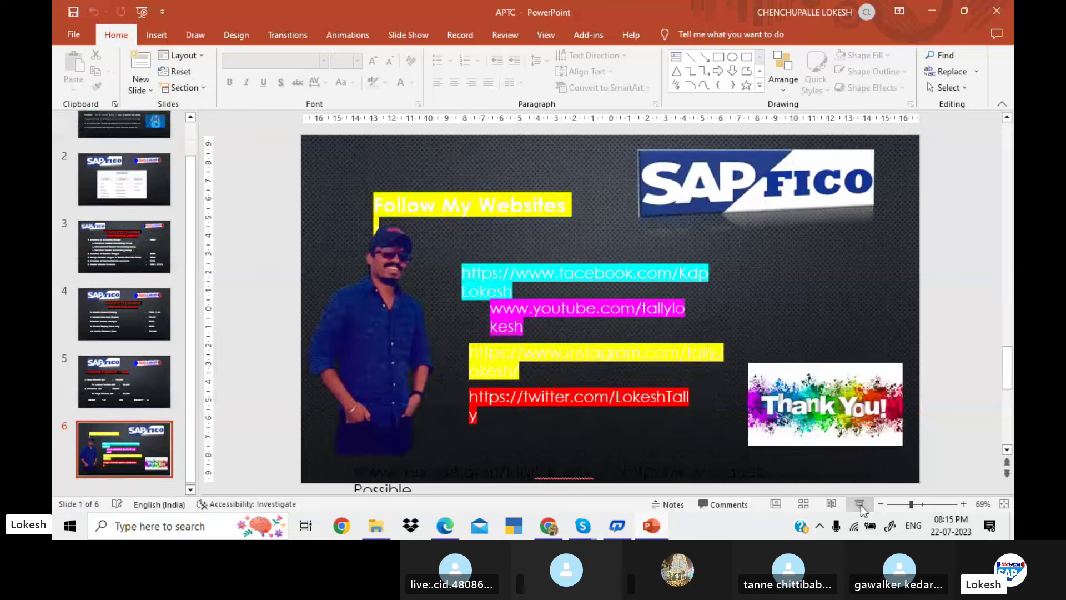
# Show the Accounts Payable Configuration slide, then switch to the Accounts Payable notes PDF in Edge
pyautogui.click(118, 247)
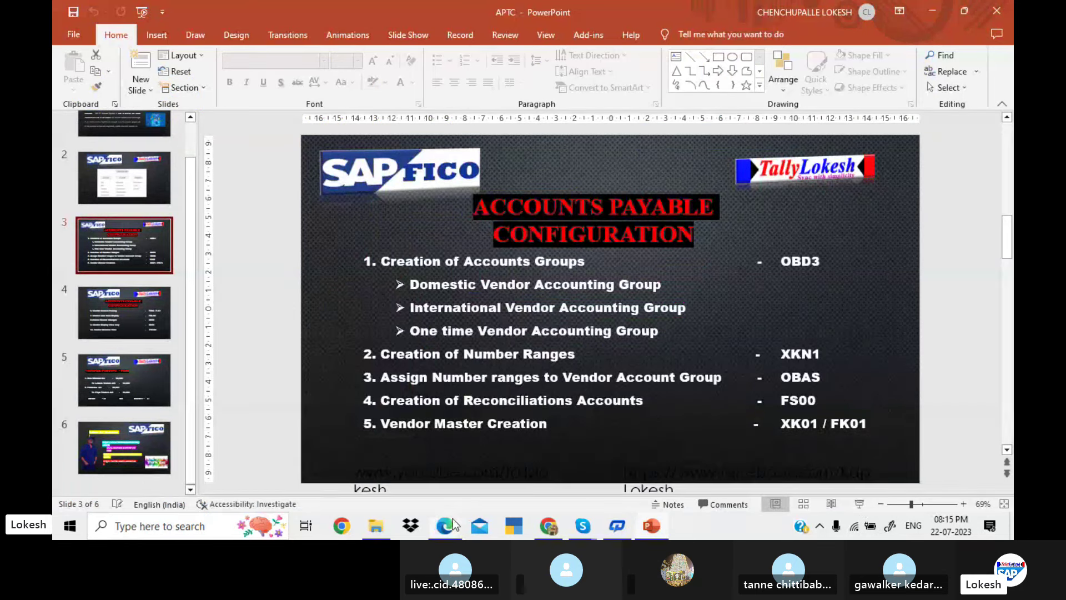
pyautogui.moveTo(452, 518)
pyautogui.click(489, 476)
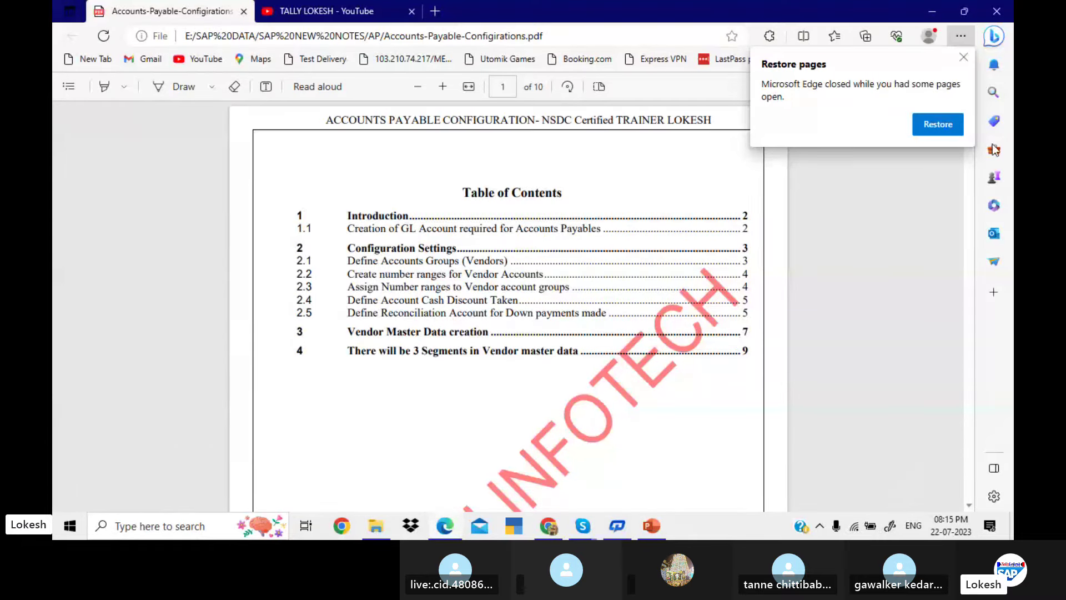
# Dismiss the restore-pages prompt and scroll the notes down to section 2.6 (OB27) on page 6
pyautogui.click(962, 58)
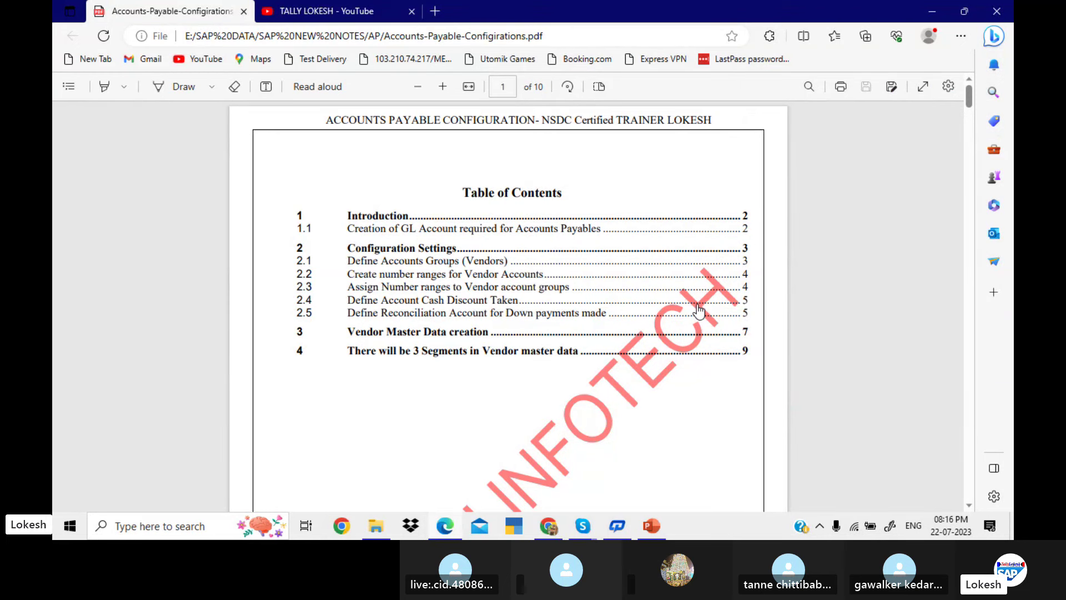
pyautogui.scroll(-10, 698, 311)
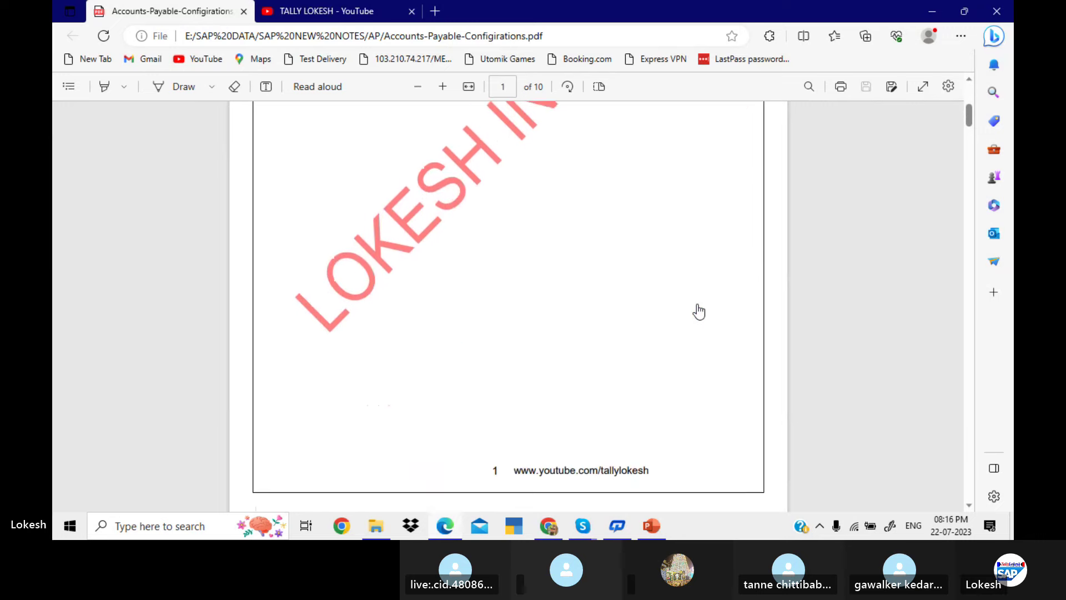
pyautogui.scroll(-10, 699, 311)
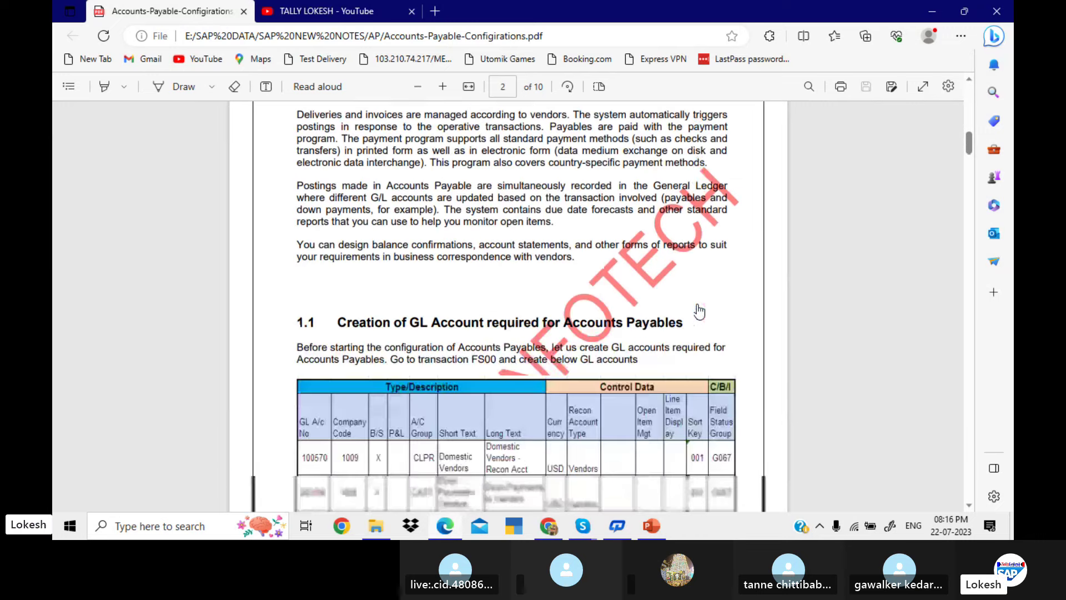
pyautogui.scroll(-5, 699, 311)
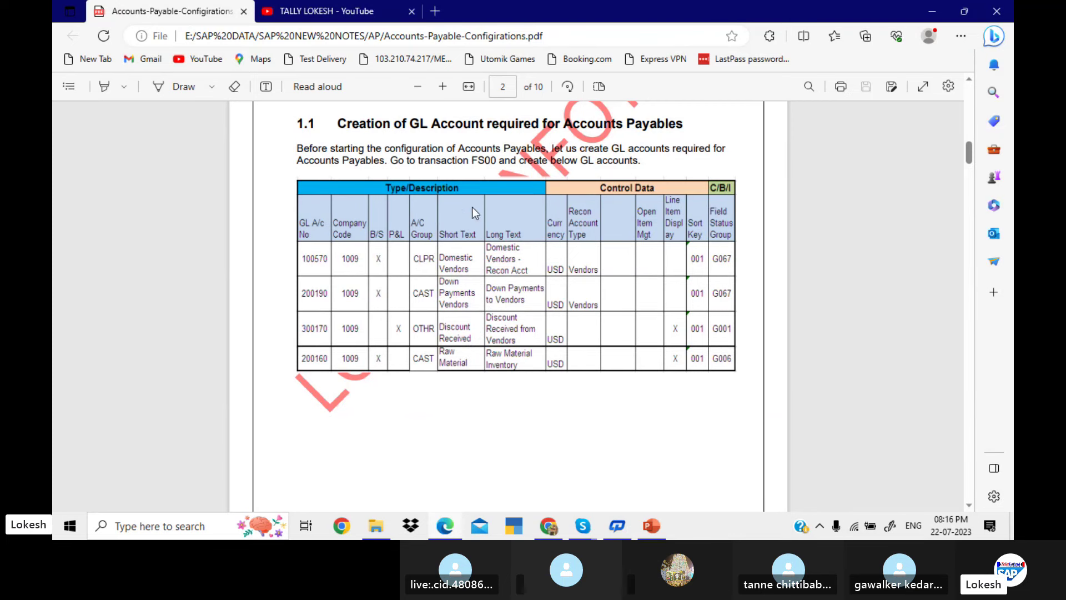
pyautogui.scroll(-5, 532, 214)
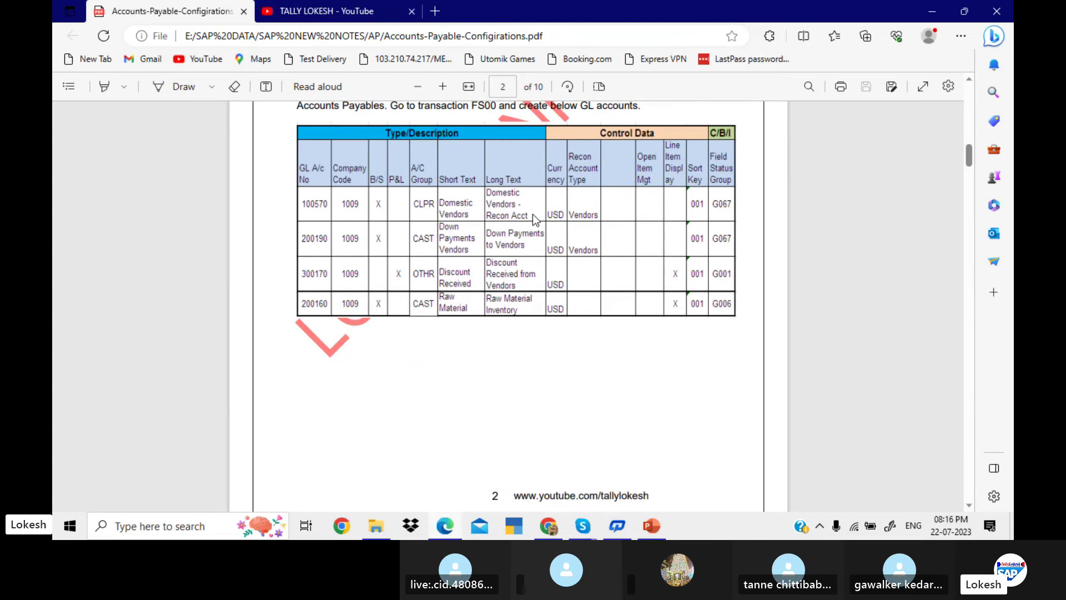
pyautogui.scroll(-6, 533, 216)
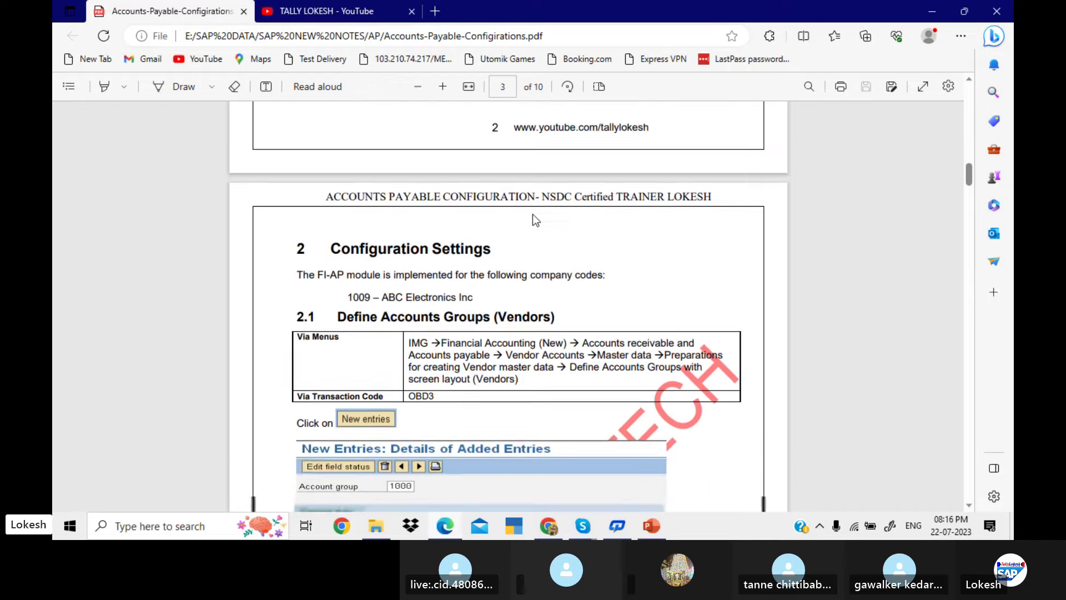
pyautogui.scroll(2, 532, 214)
pyautogui.scroll(-1, 532, 214)
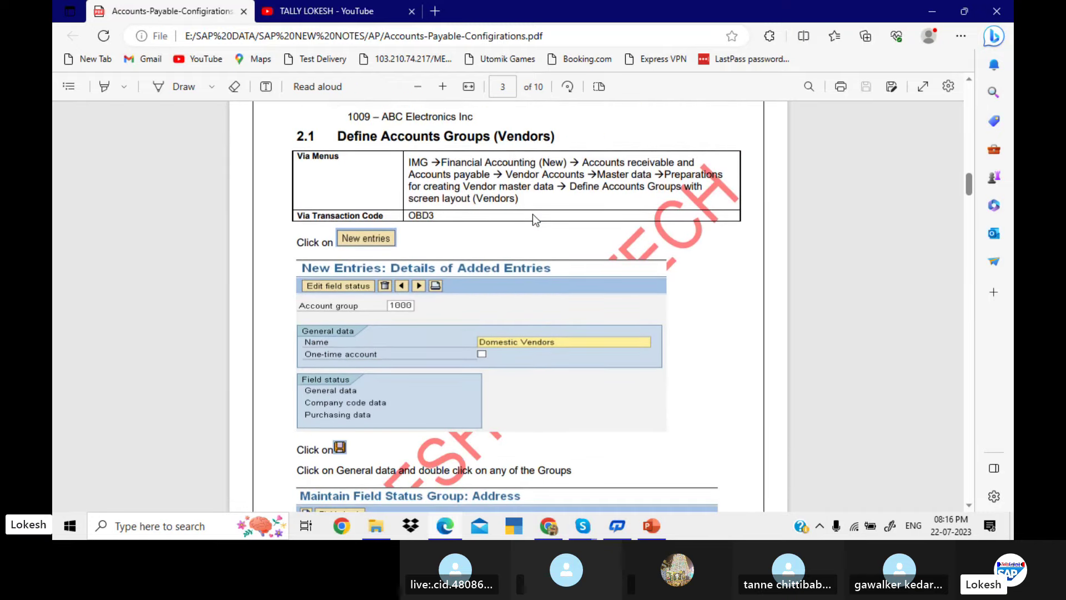
pyautogui.scroll(-2, 532, 214)
pyautogui.scroll(-6, 533, 216)
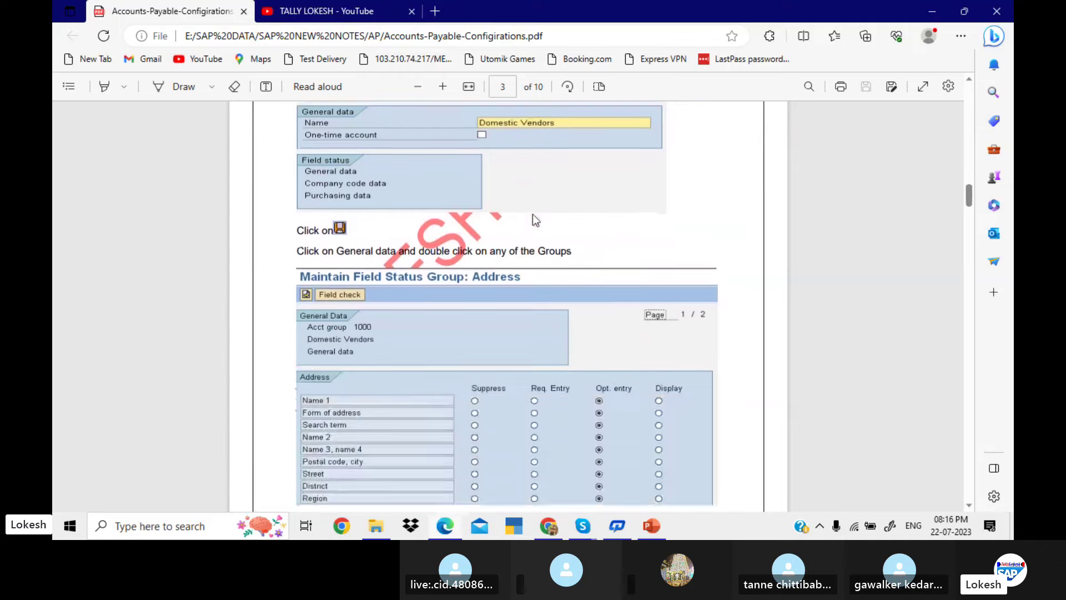
pyautogui.scroll(-7, 532, 215)
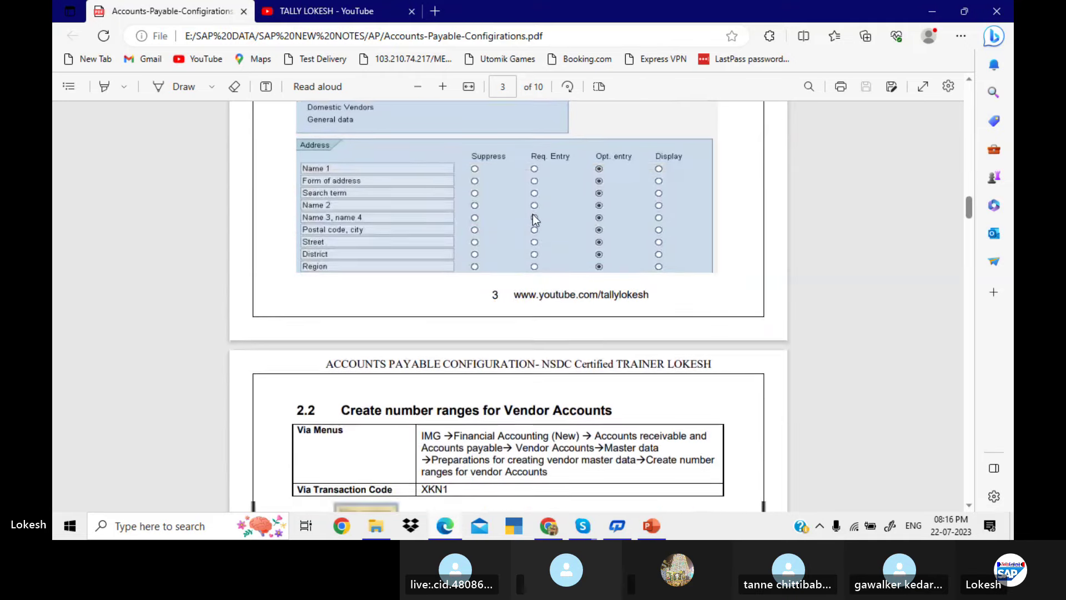
pyautogui.scroll(-4, 532, 214)
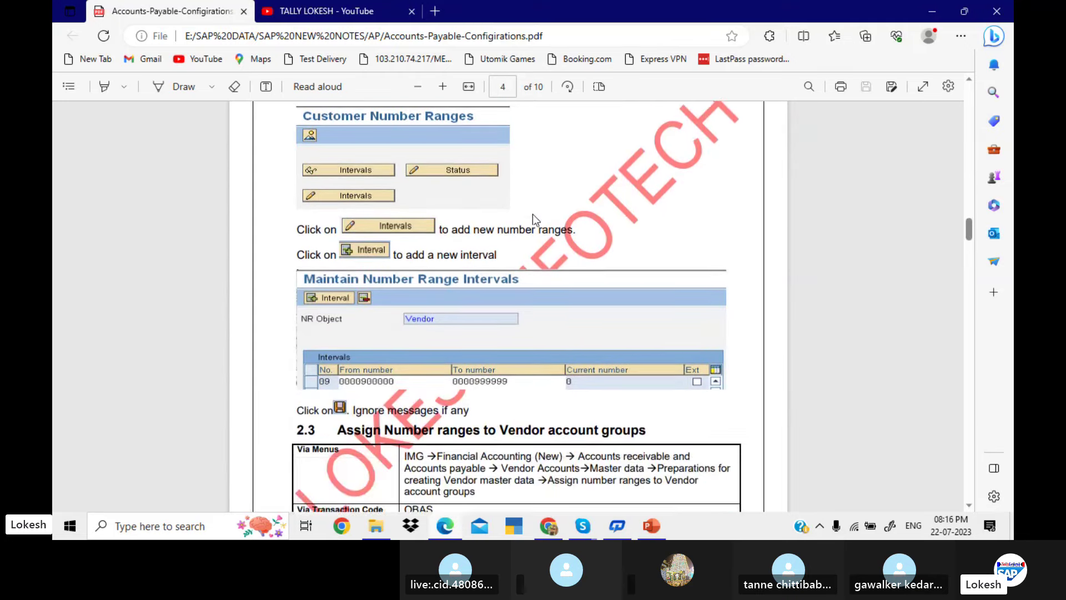
pyautogui.scroll(-3, 532, 215)
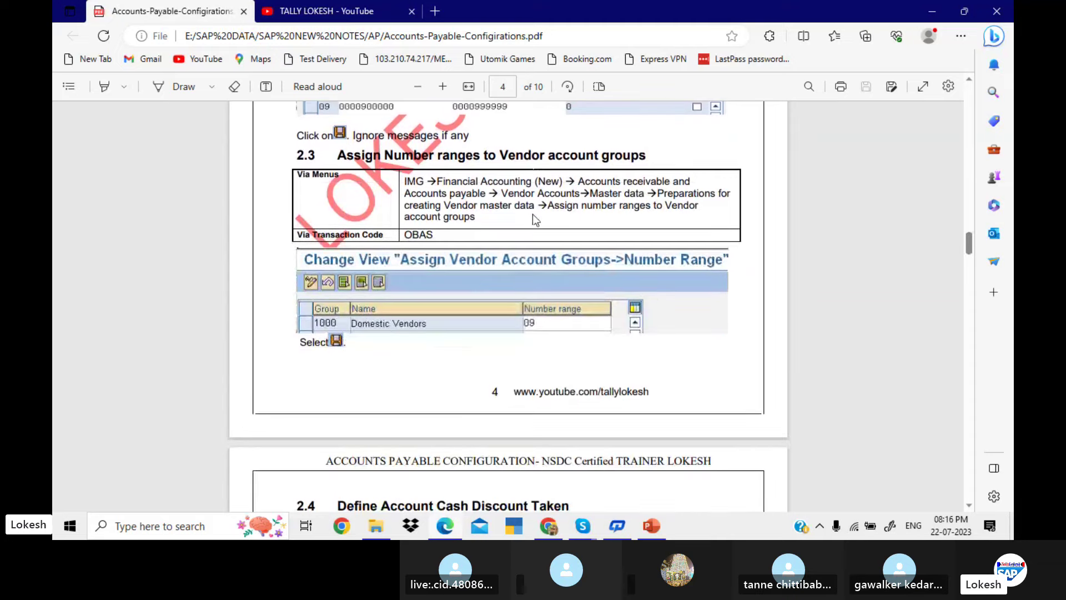
pyautogui.scroll(-3, 531, 215)
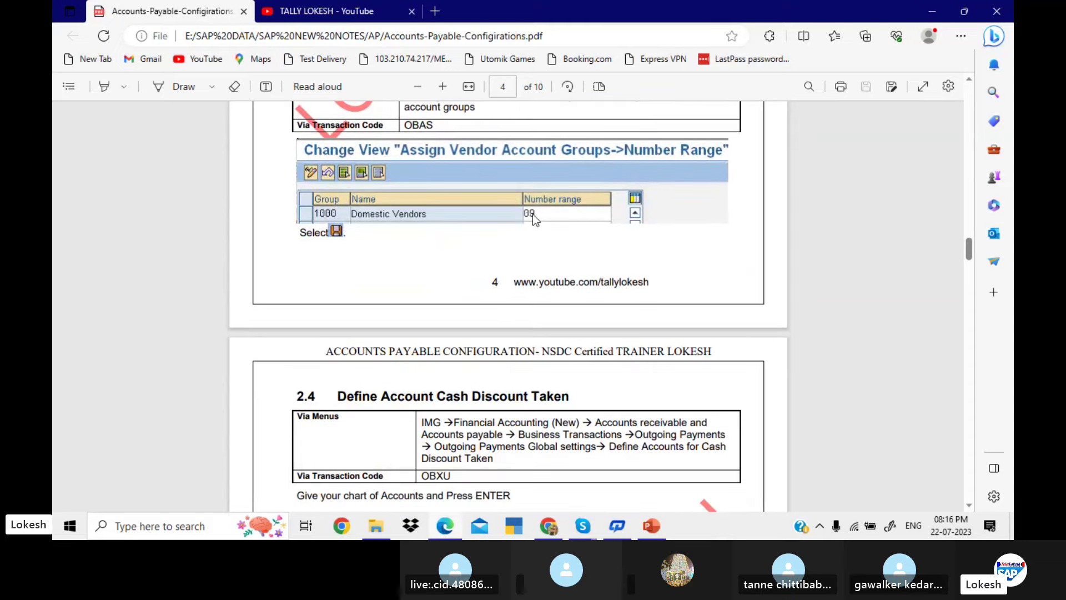
pyautogui.scroll(-4, 531, 214)
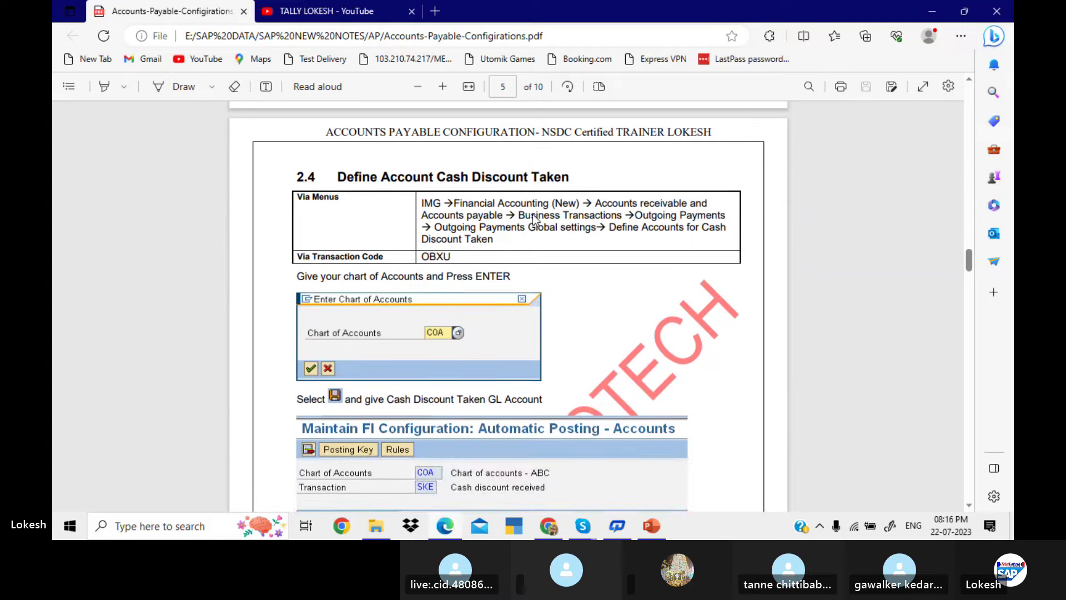
pyautogui.scroll(-6, 532, 215)
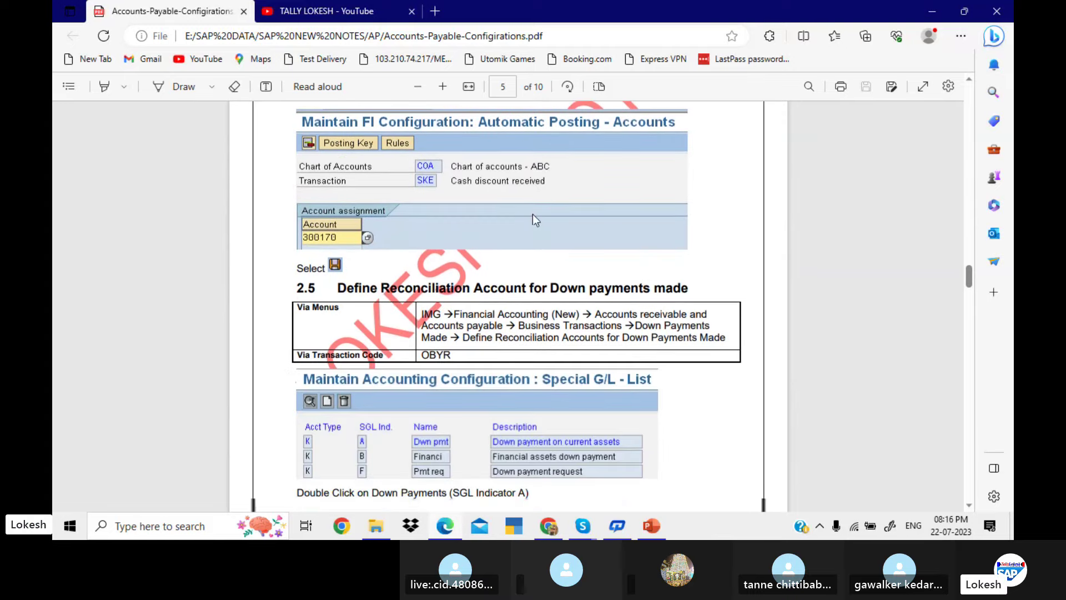
pyautogui.scroll(-7, 533, 216)
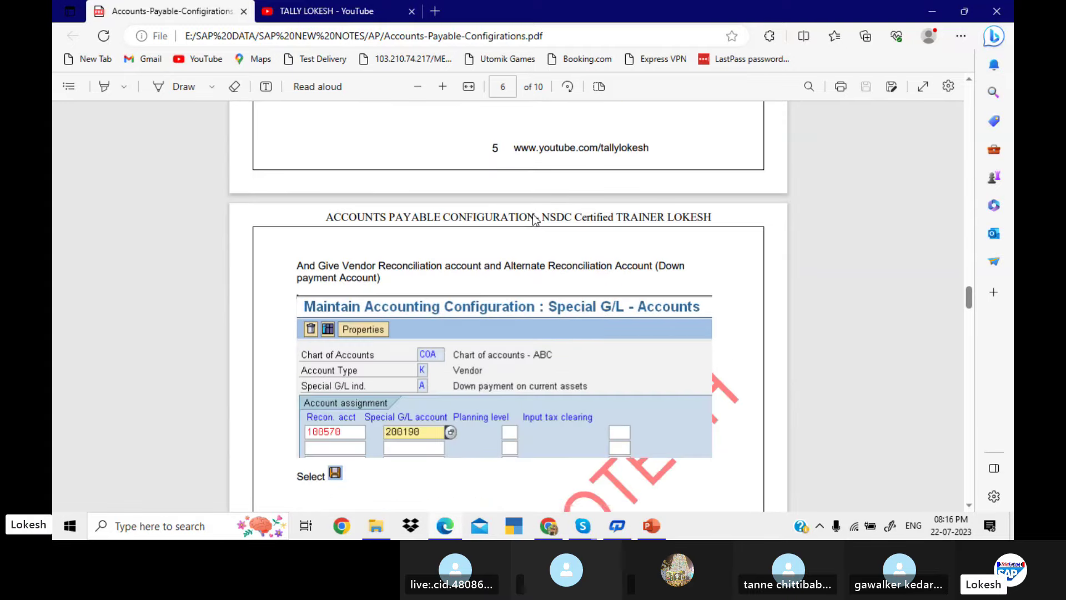
pyautogui.scroll(-5, 532, 214)
pyautogui.scroll(-9, 532, 217)
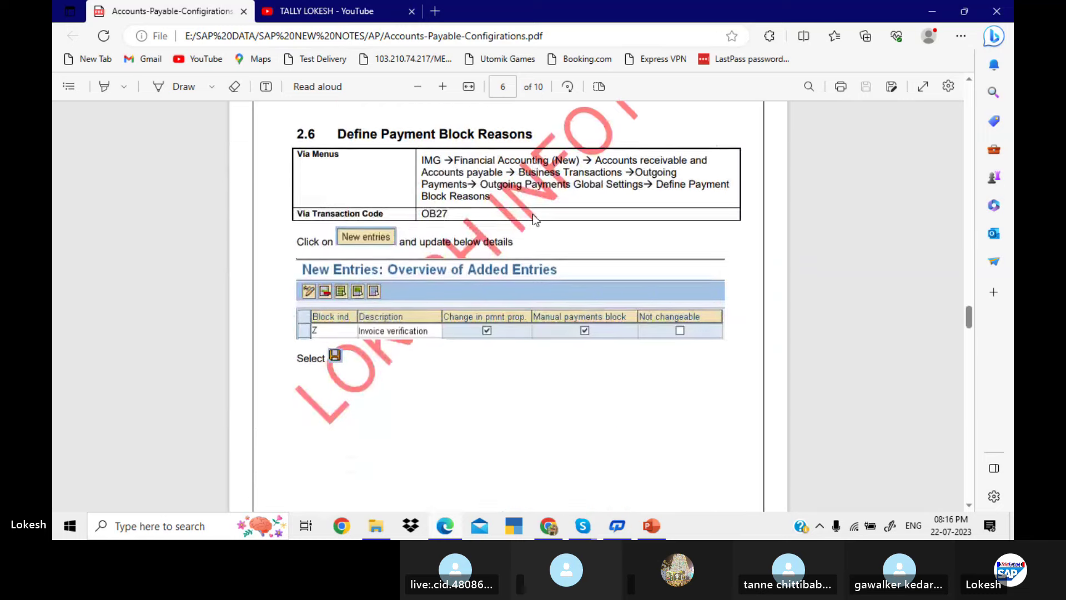
# Scroll to the last page of the notes, then back to page 2's section 1.1 GL account table
pyautogui.scroll(-3, 532, 214)
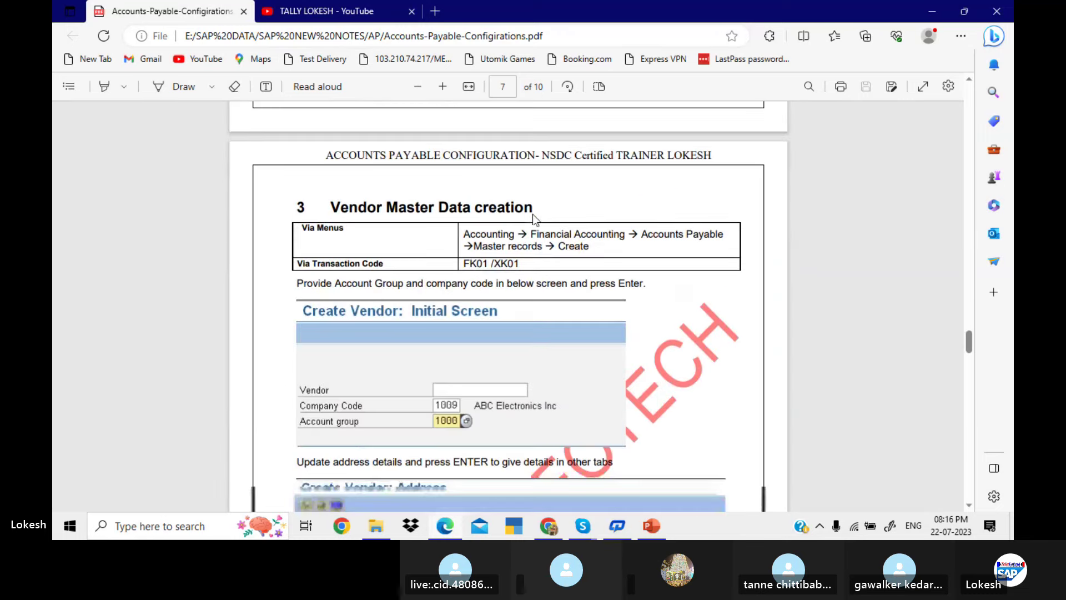
pyautogui.scroll(-5, 532, 214)
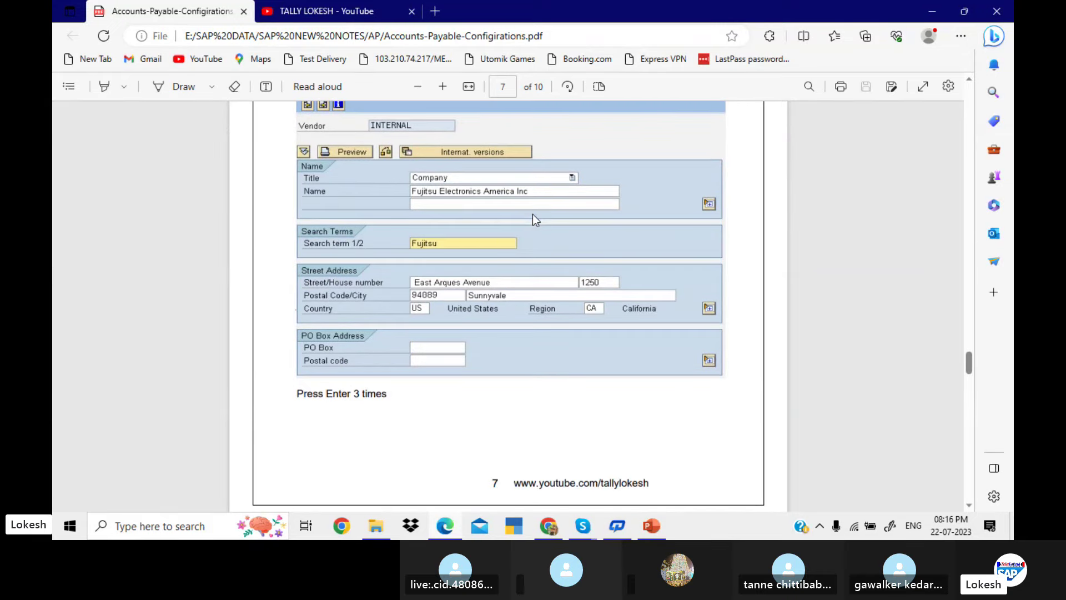
pyautogui.scroll(-3, 532, 214)
pyautogui.scroll(-7, 532, 215)
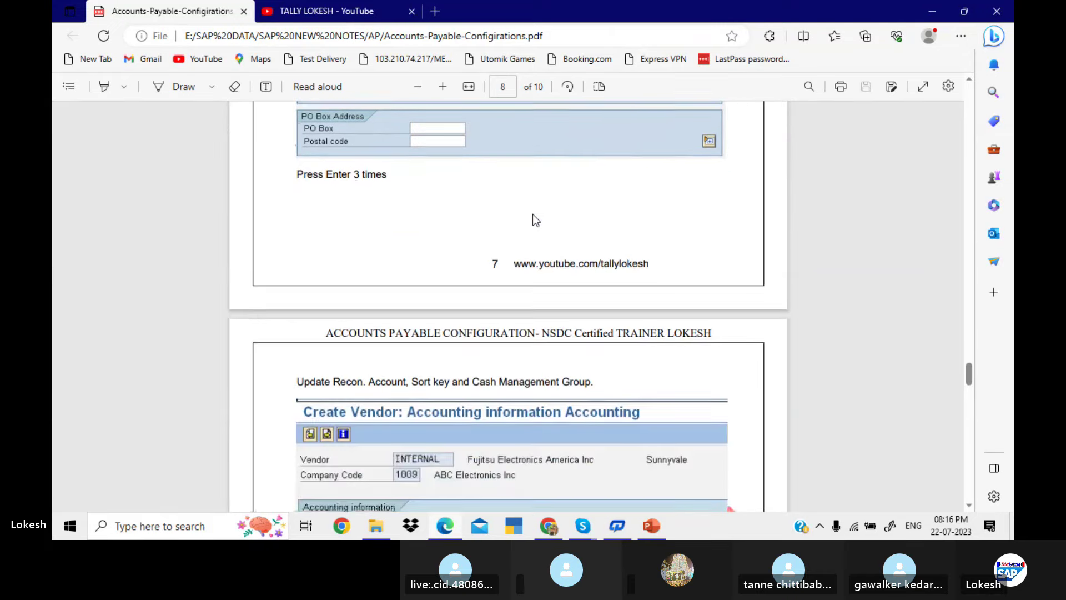
pyautogui.scroll(1, 531, 214)
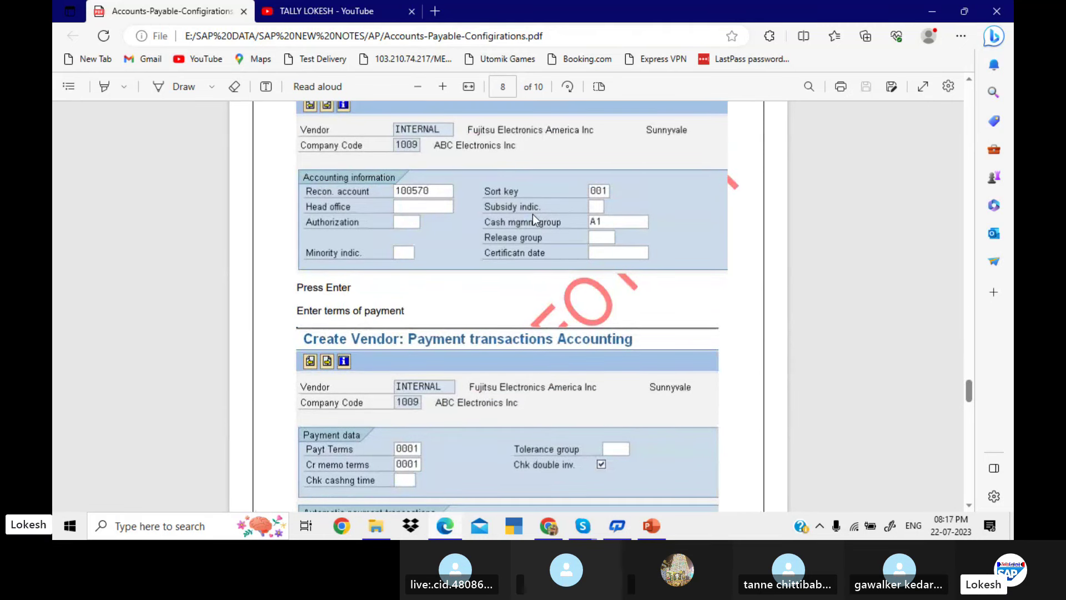
pyautogui.scroll(-4, 532, 214)
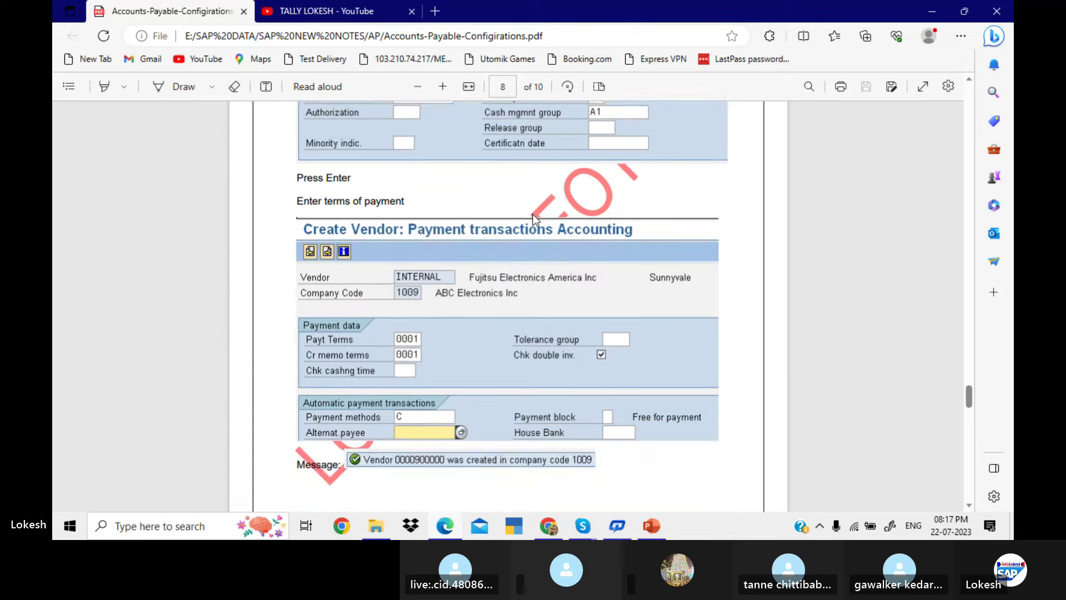
pyautogui.scroll(-2, 532, 215)
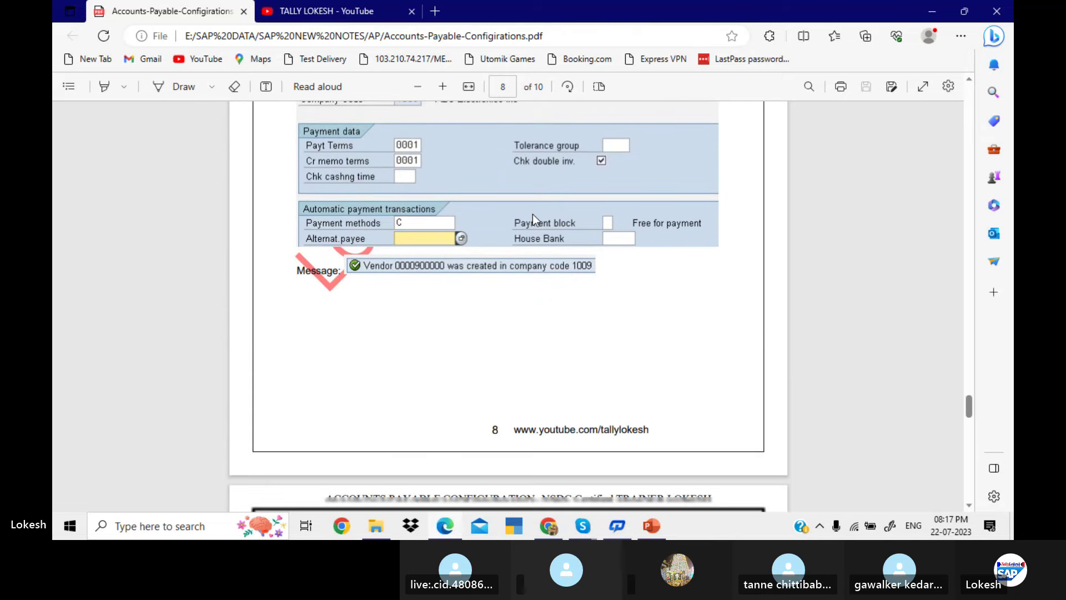
pyautogui.scroll(-10, 532, 215)
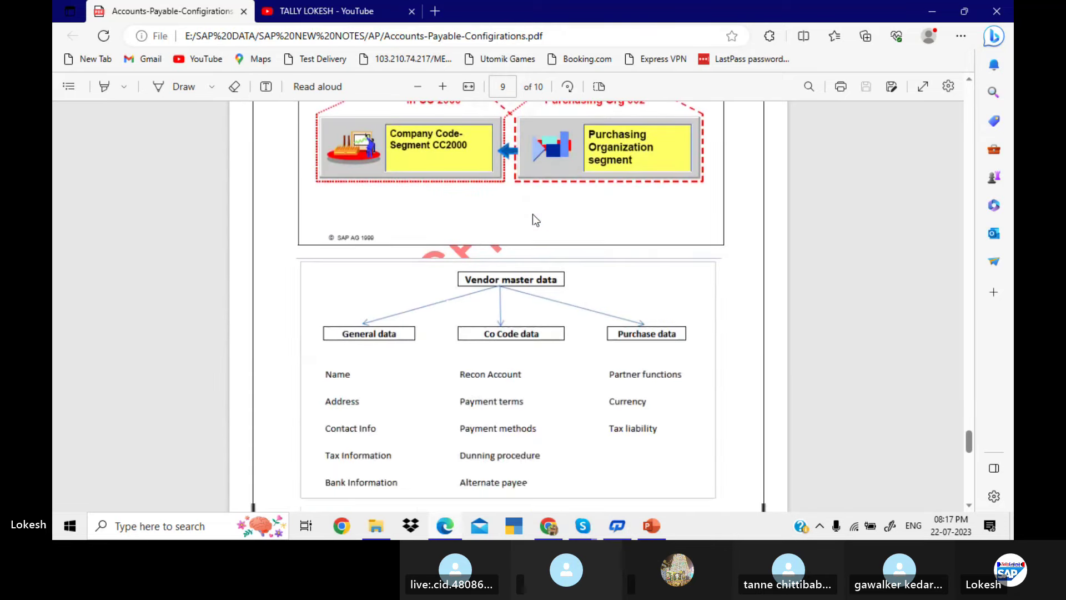
pyautogui.scroll(-12, 532, 214)
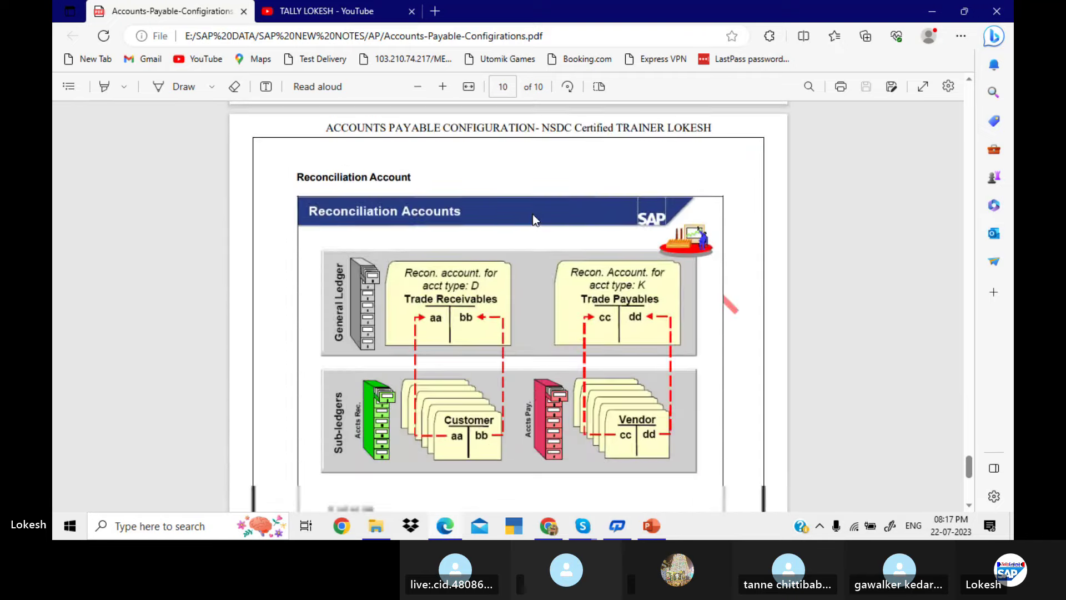
pyautogui.scroll(5, 532, 214)
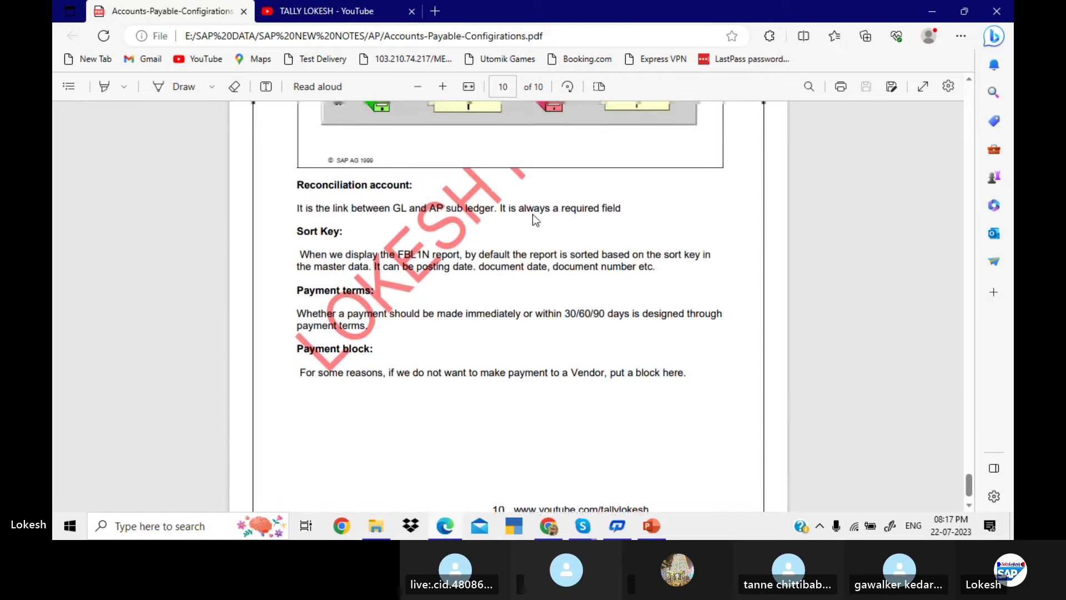
pyautogui.scroll(20, 532, 215)
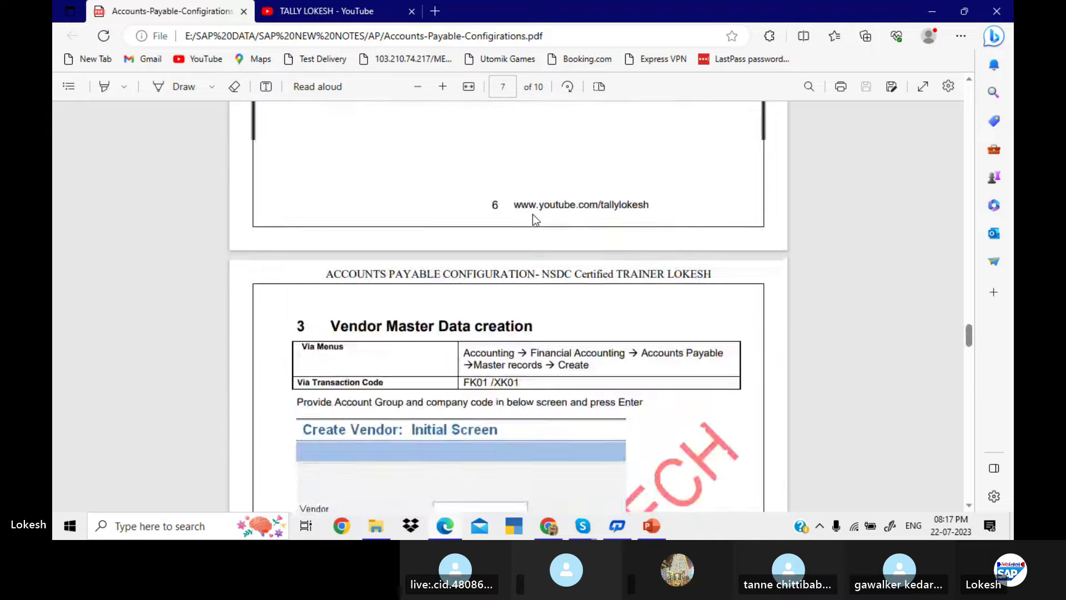
pyautogui.scroll(20, 532, 215)
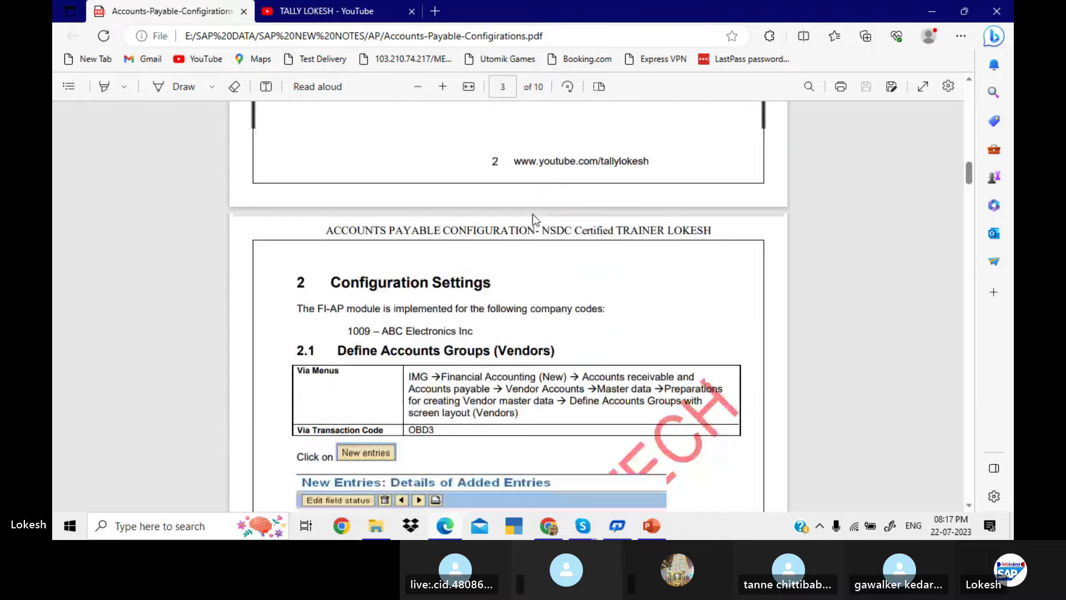
pyautogui.scroll(-8, 532, 214)
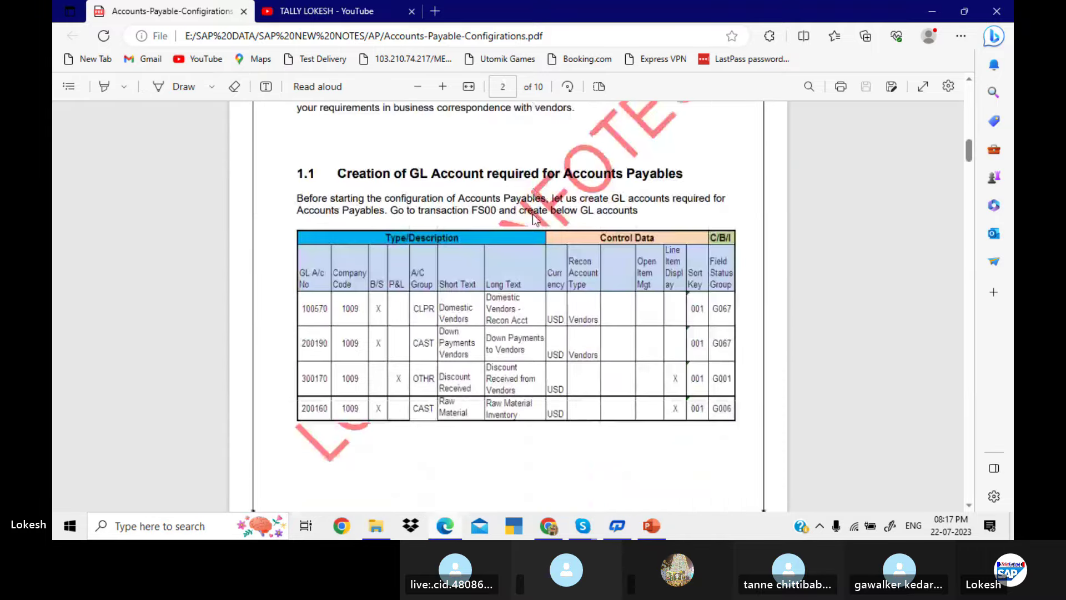
pyautogui.scroll(1, 534, 219)
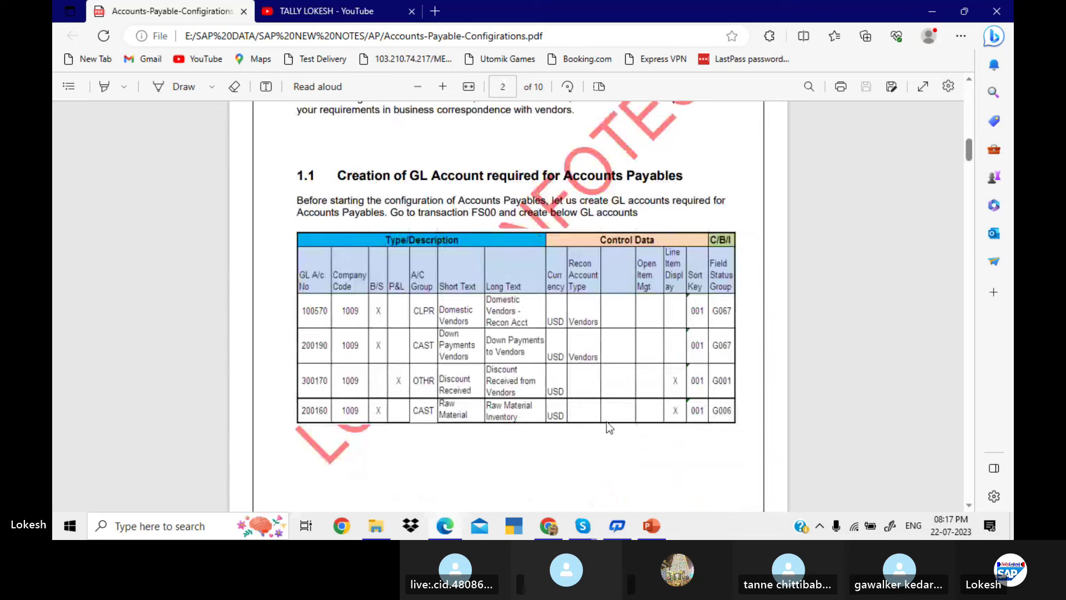
# Minimize the PDF, YouTube, Skype and Explorer windows and launch SAP Logon from the desktop
pyautogui.click(932, 12)
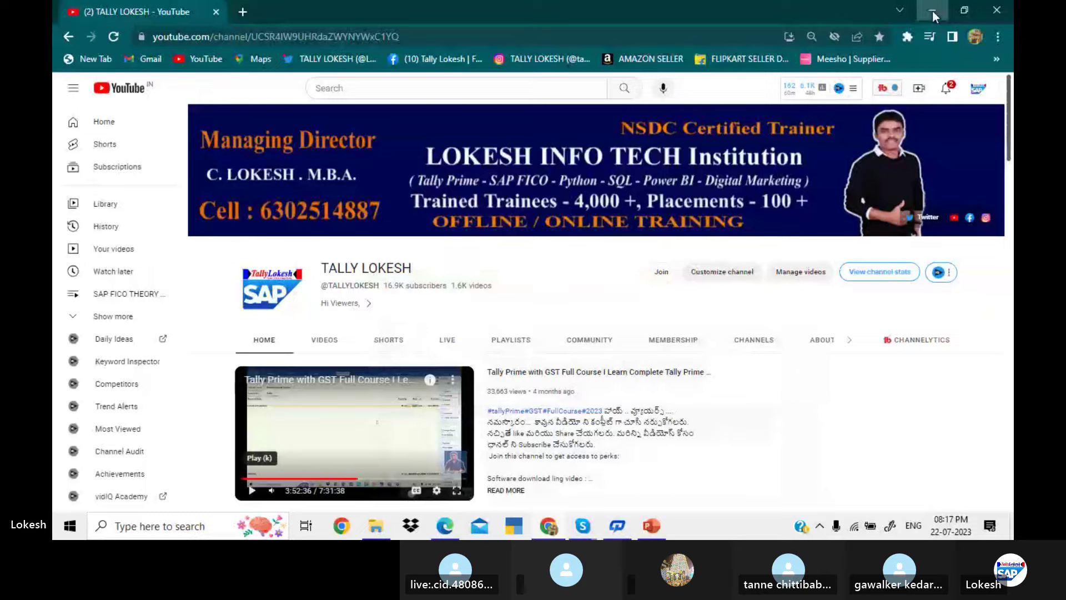
pyautogui.click(932, 12)
pyautogui.click(932, 13)
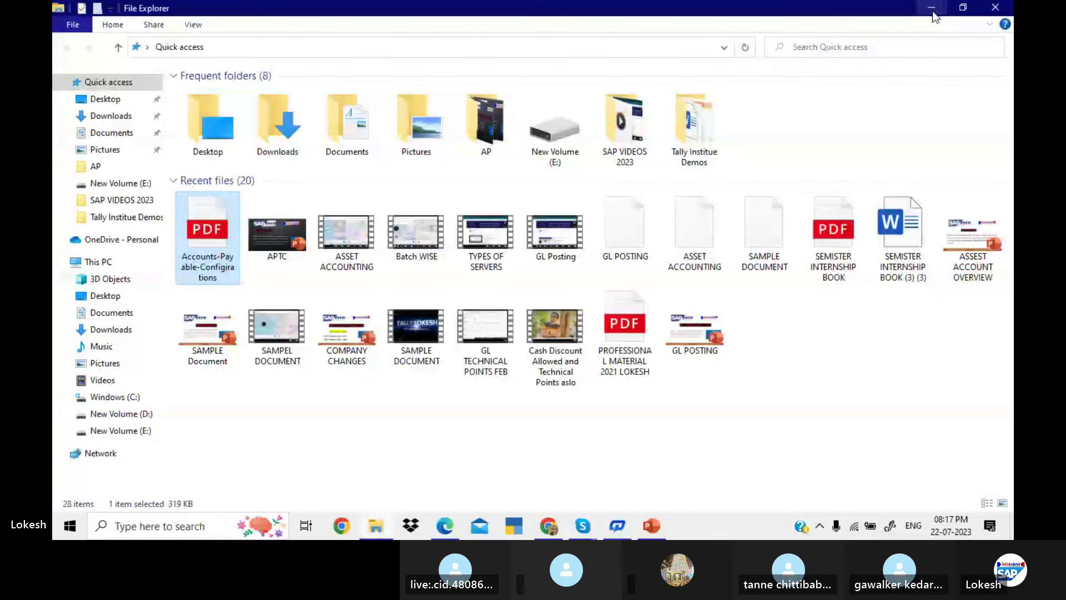
pyautogui.click(932, 12)
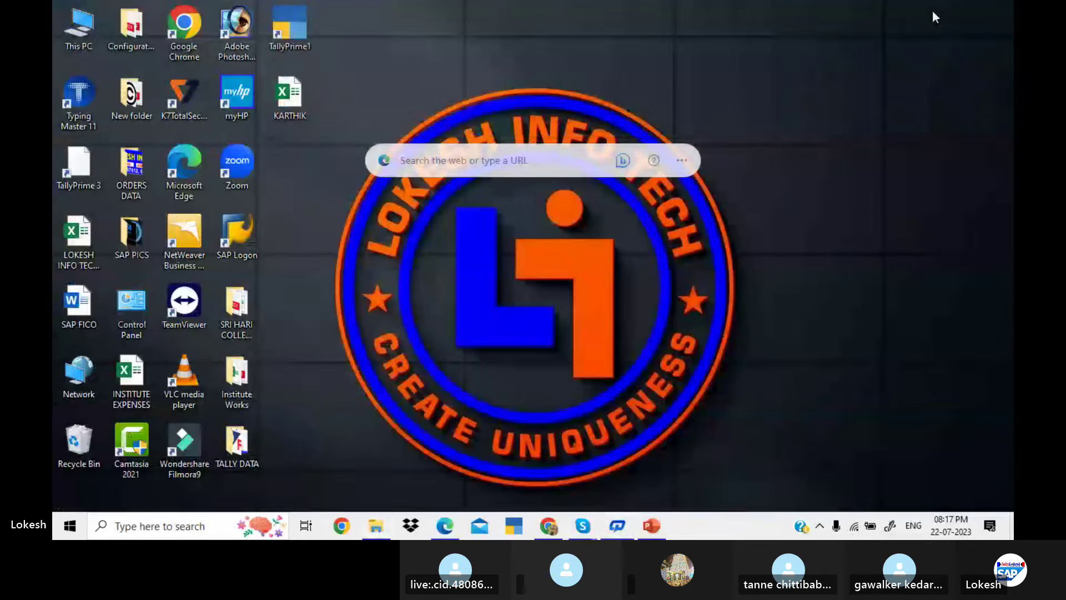
pyautogui.doubleClick(225, 234)
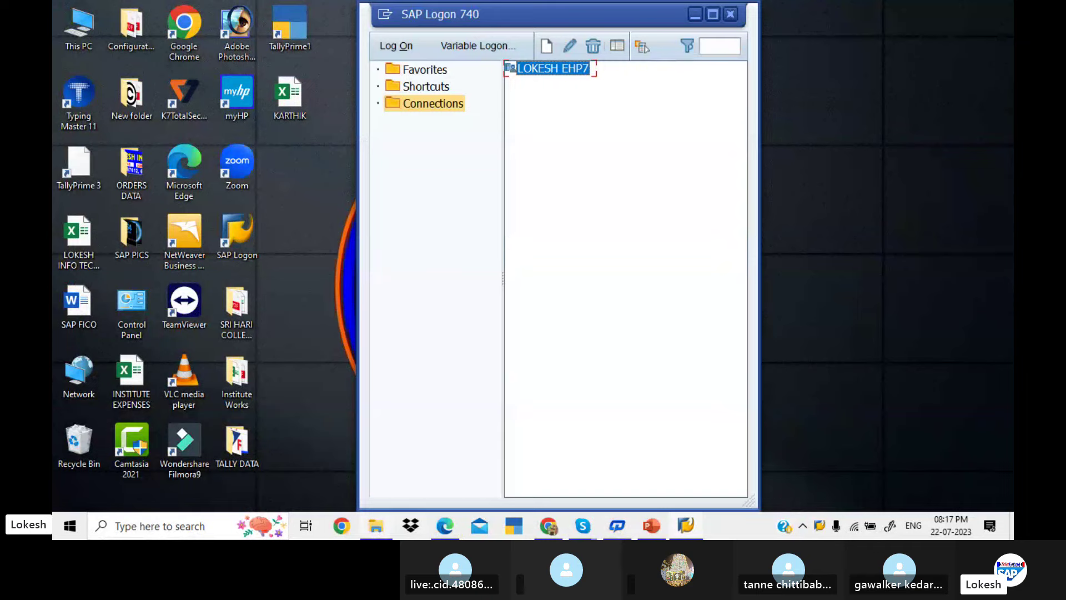
# Open the With Holding Tax workbook from E:\SAP DATA\SAP NEW NOTES
pyautogui.click(373, 526)
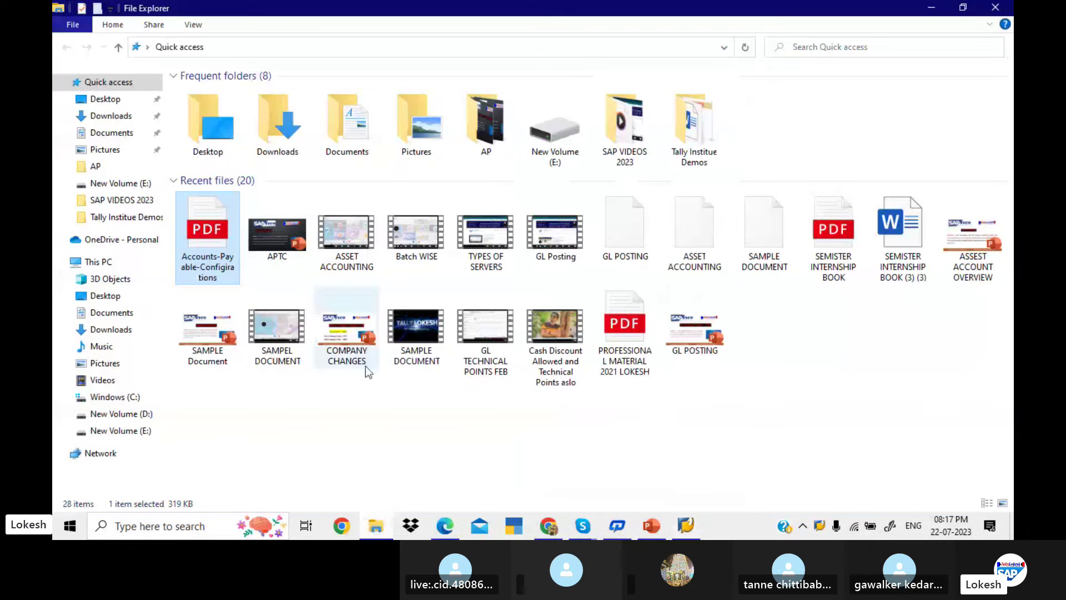
pyautogui.click(142, 432)
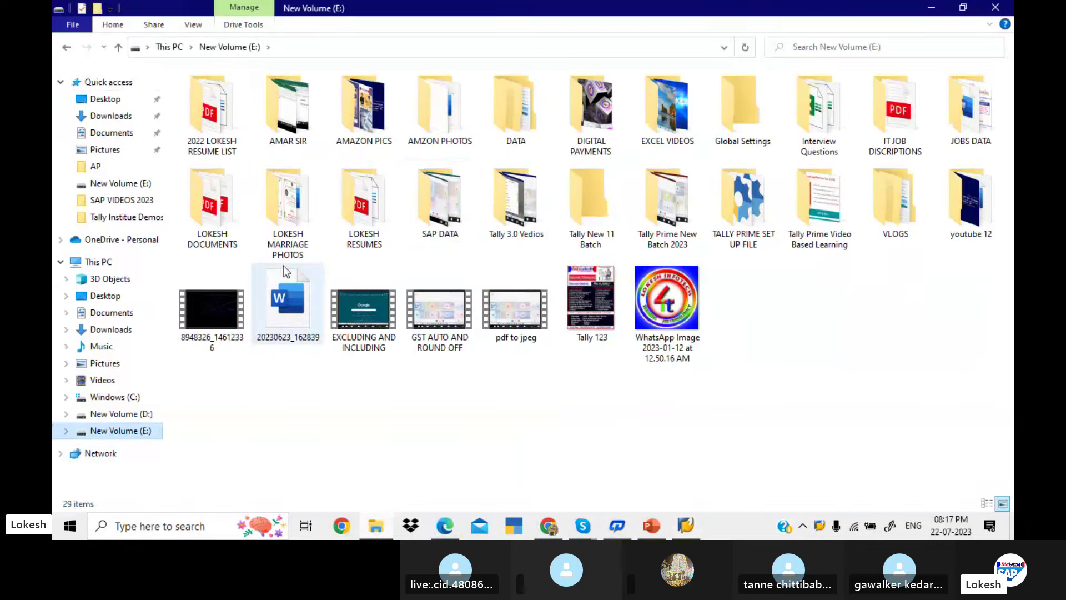
pyautogui.doubleClick(465, 205)
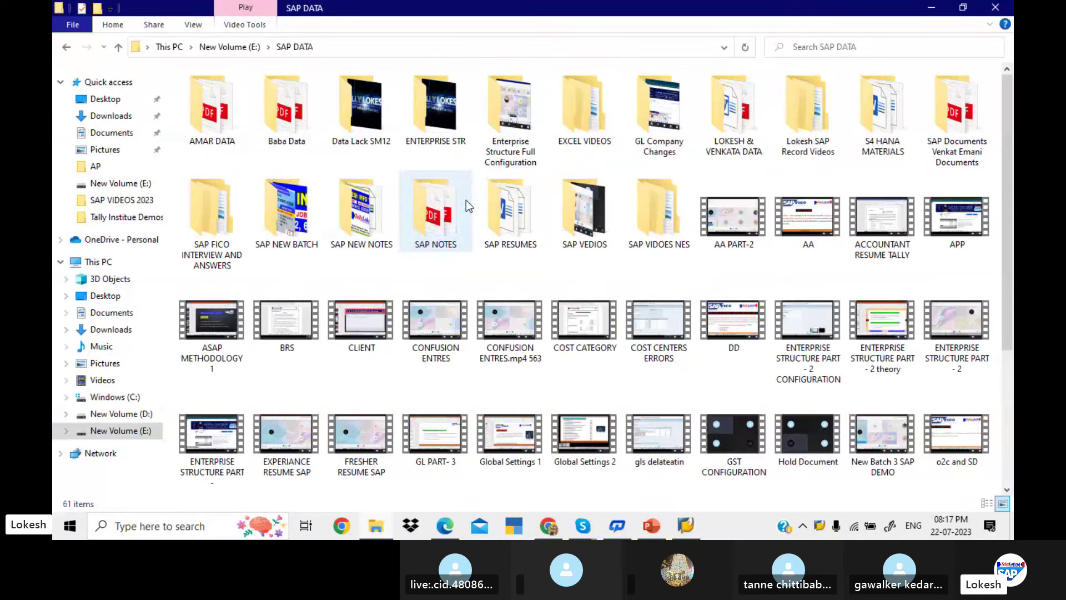
pyautogui.doubleClick(383, 228)
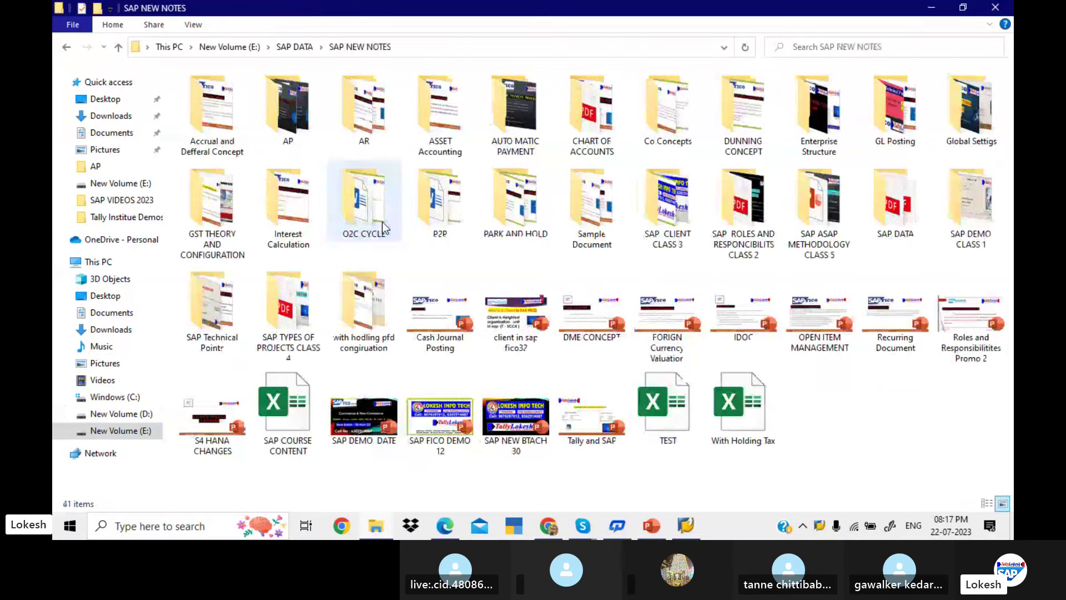
pyautogui.doubleClick(724, 418)
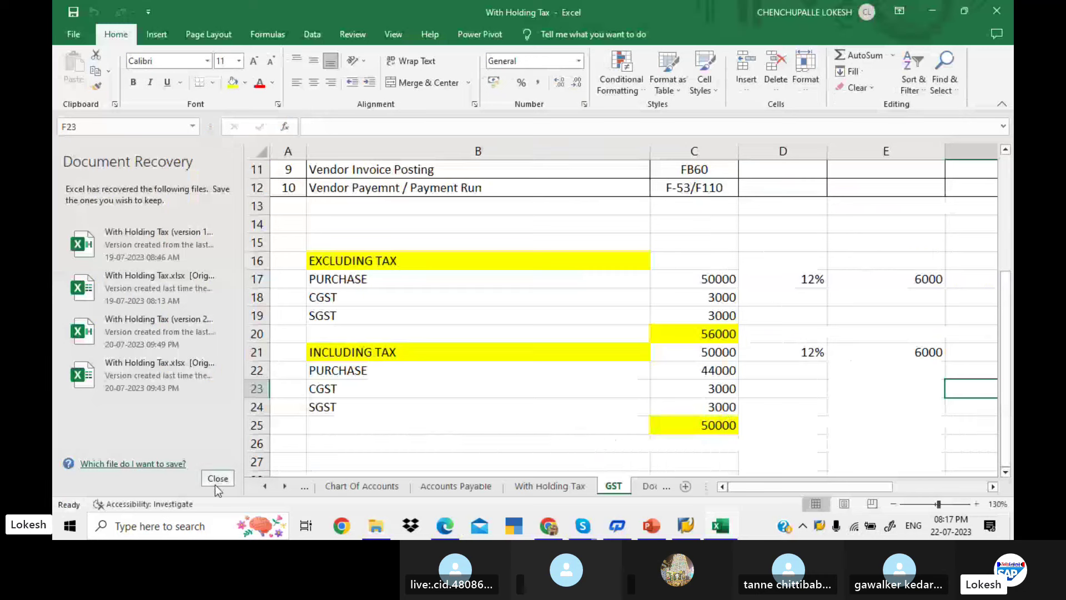
# Close Document Recovery, keeping the recovered files, and go to the Accounts Payable sheet
pyautogui.click(217, 478)
pyautogui.click(238, 183)
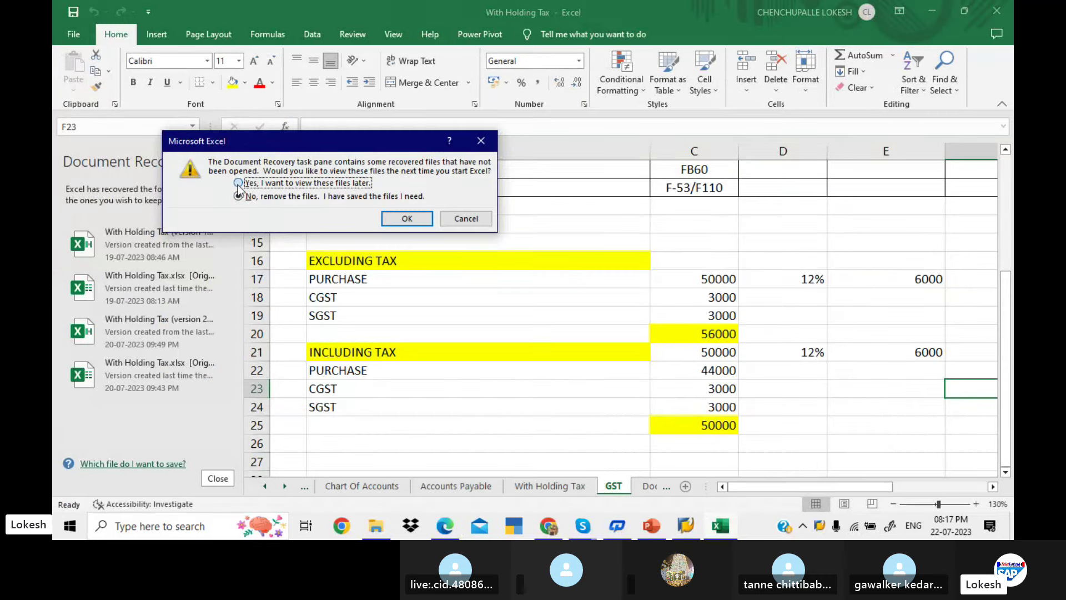
pyautogui.click(407, 216)
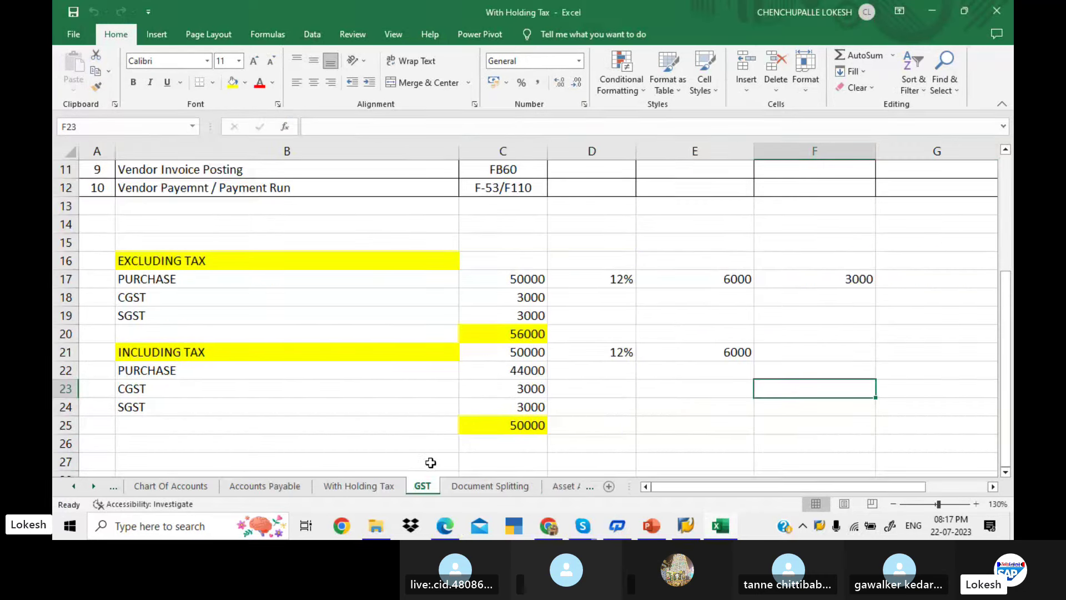
pyautogui.click(266, 487)
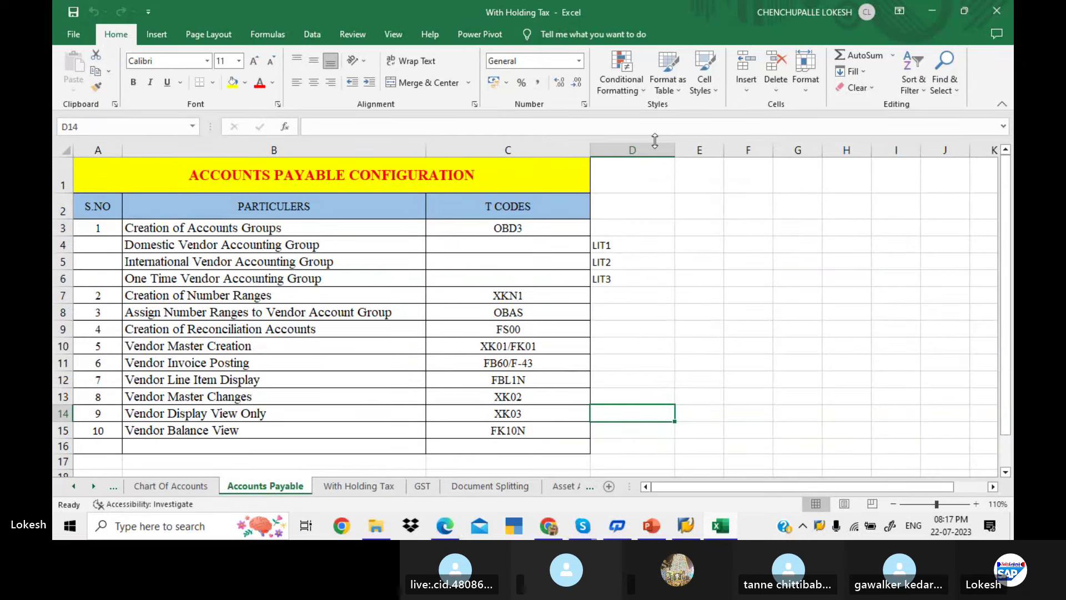
# Insert a new column D and narrow it, pushing the LIT1–LIT3 codes into column E
pyautogui.click(658, 148)
pyautogui.rightClick(658, 146)
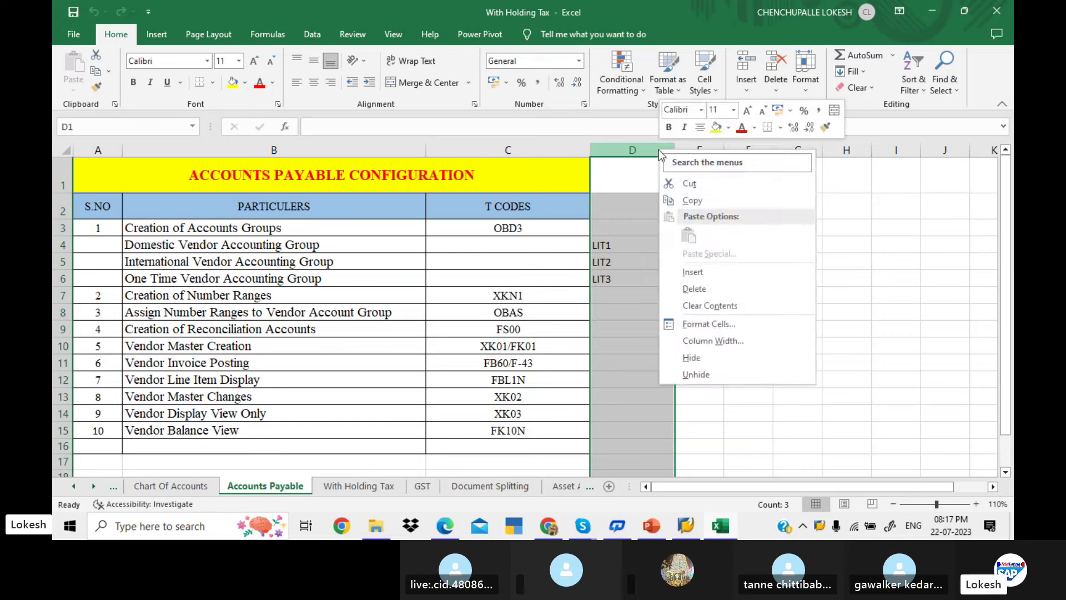
pyautogui.click(753, 272)
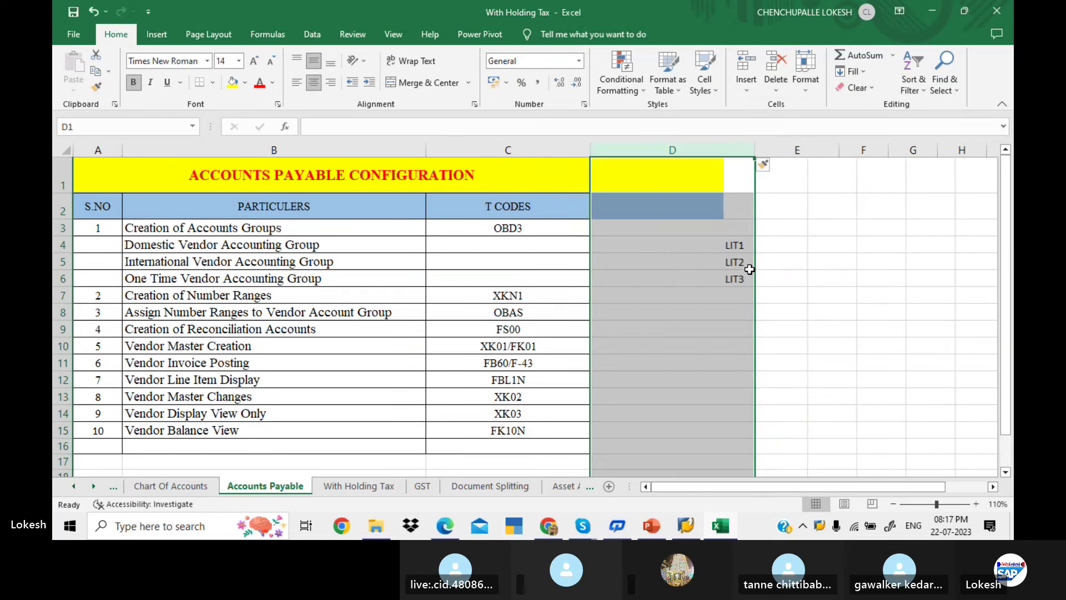
pyautogui.click(628, 247)
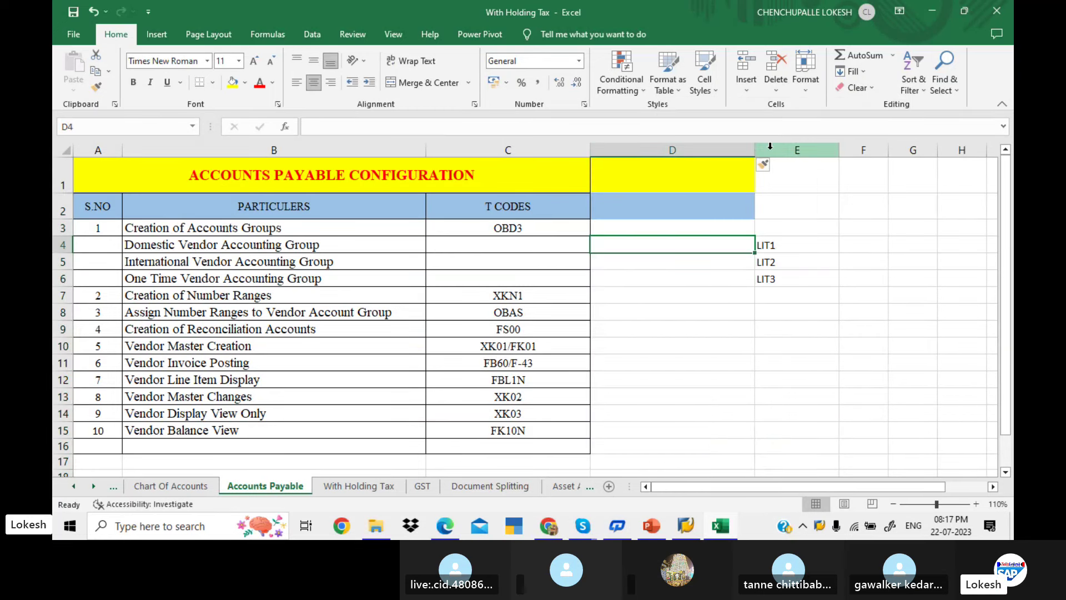
pyautogui.moveTo(758, 148); pyautogui.dragTo(699, 148)
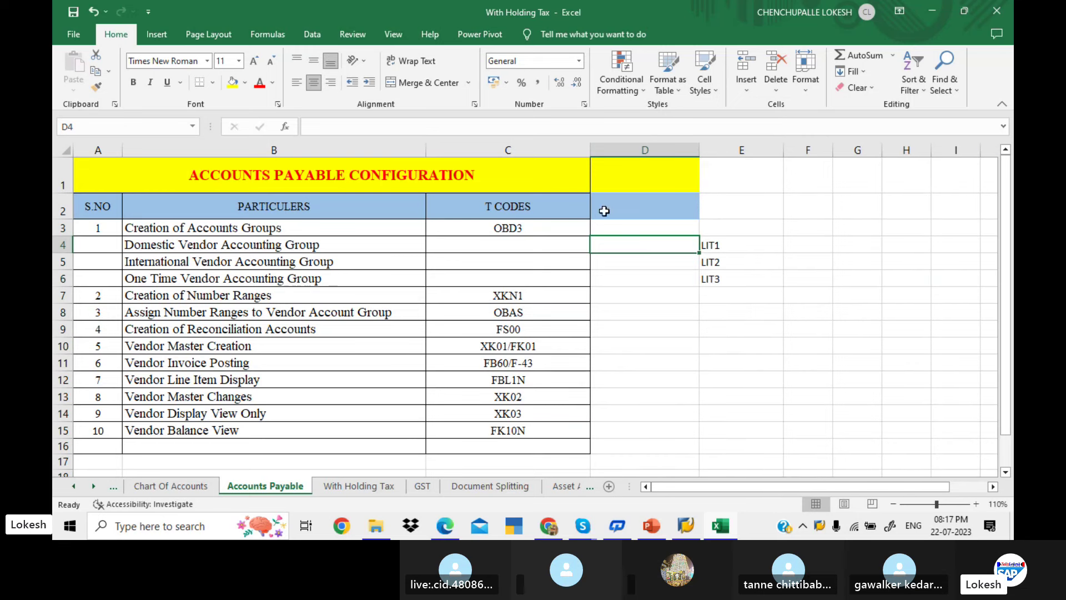
pyautogui.click(606, 225)
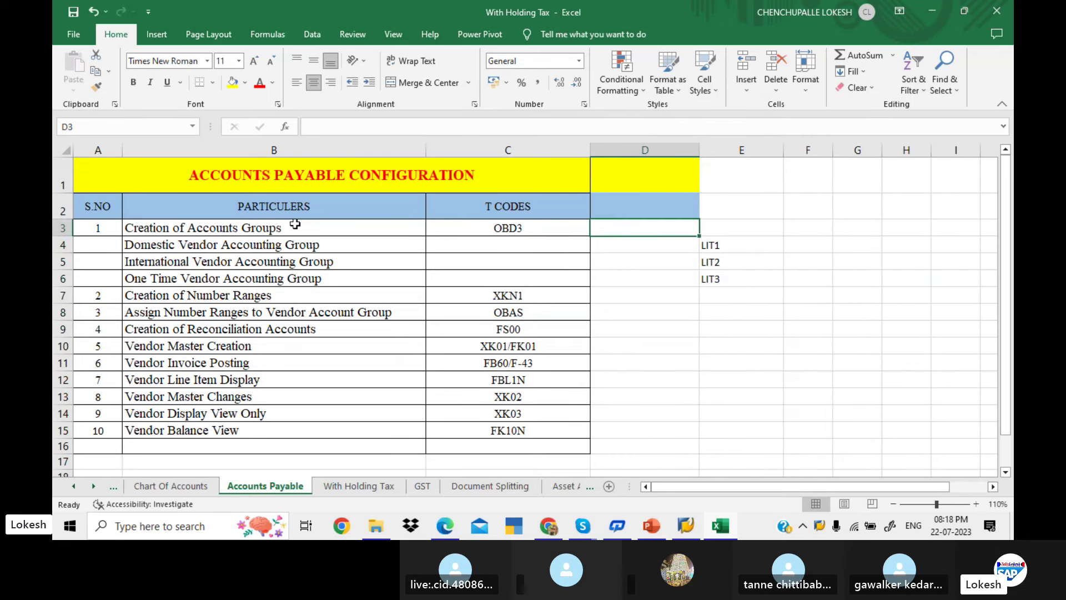
pyautogui.moveTo(300, 228); pyautogui.dragTo(316, 413)
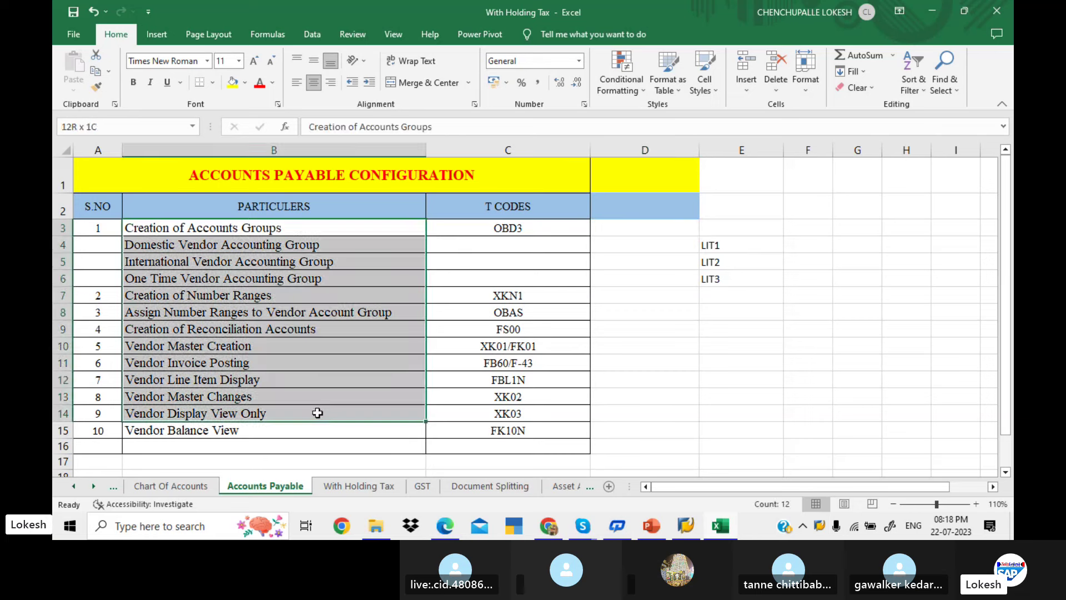
pyautogui.click(635, 224)
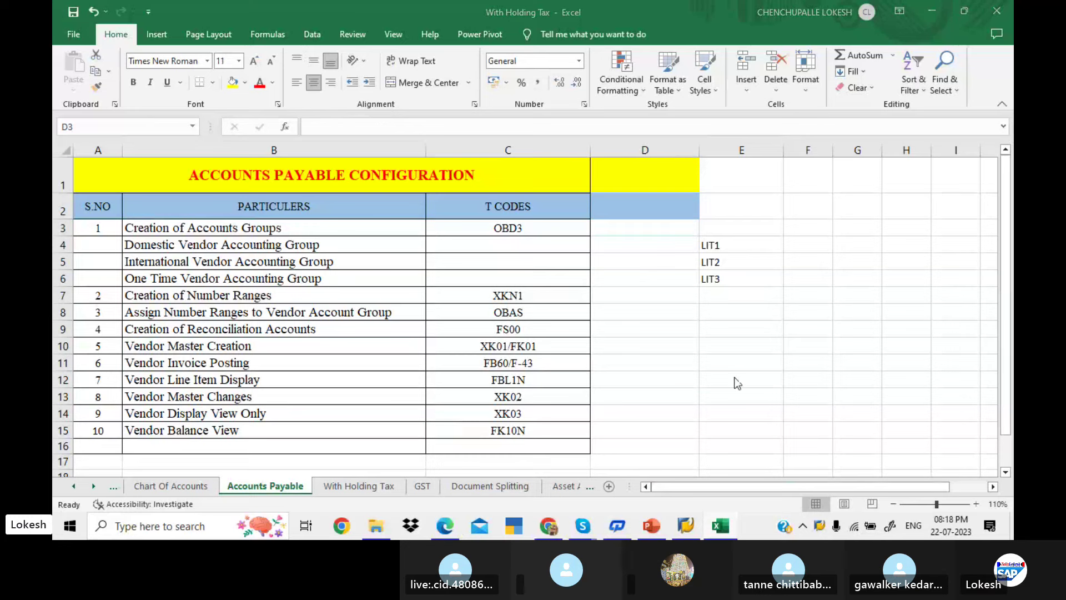
# Log on to the saved SAP connection with the remembered user, ending the user's other session
pyautogui.hotkey('alt', 'Tab')
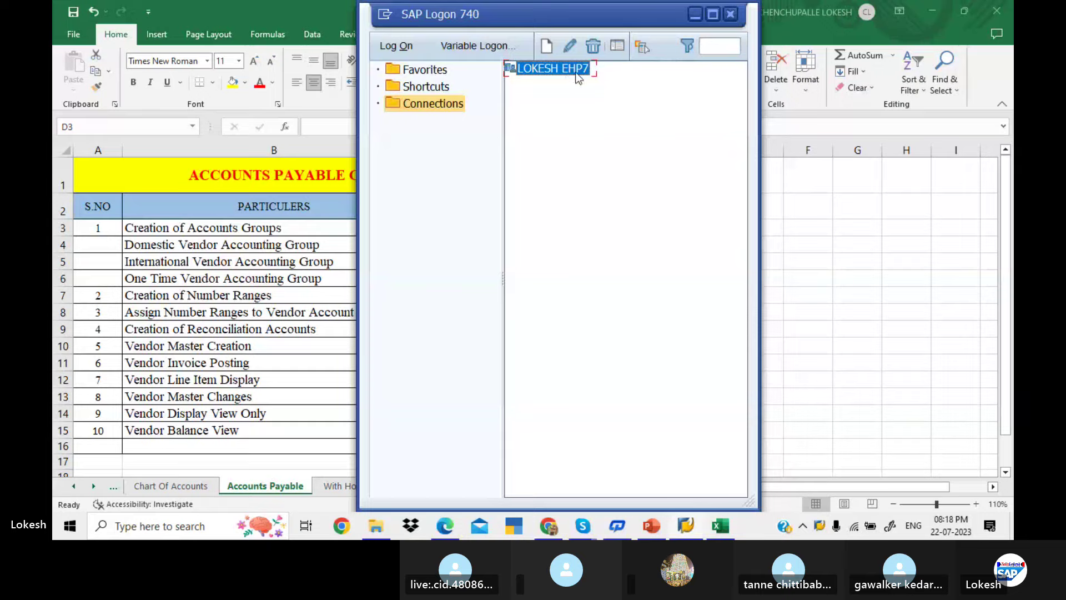
pyautogui.doubleClick(577, 73)
pyautogui.write('F')
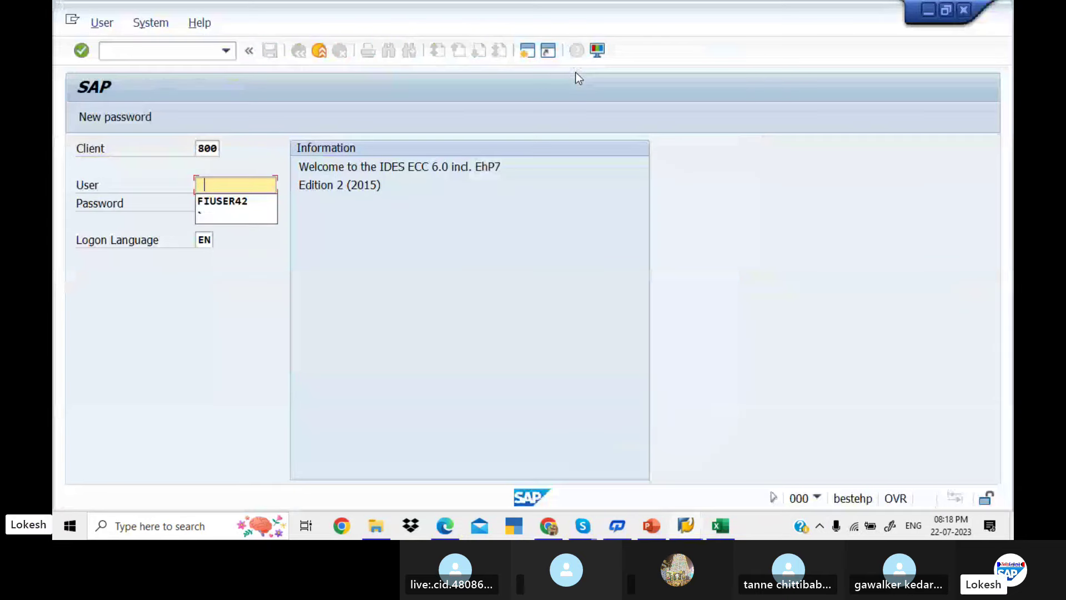
pyautogui.press('Down')
pyautogui.press('Tab')
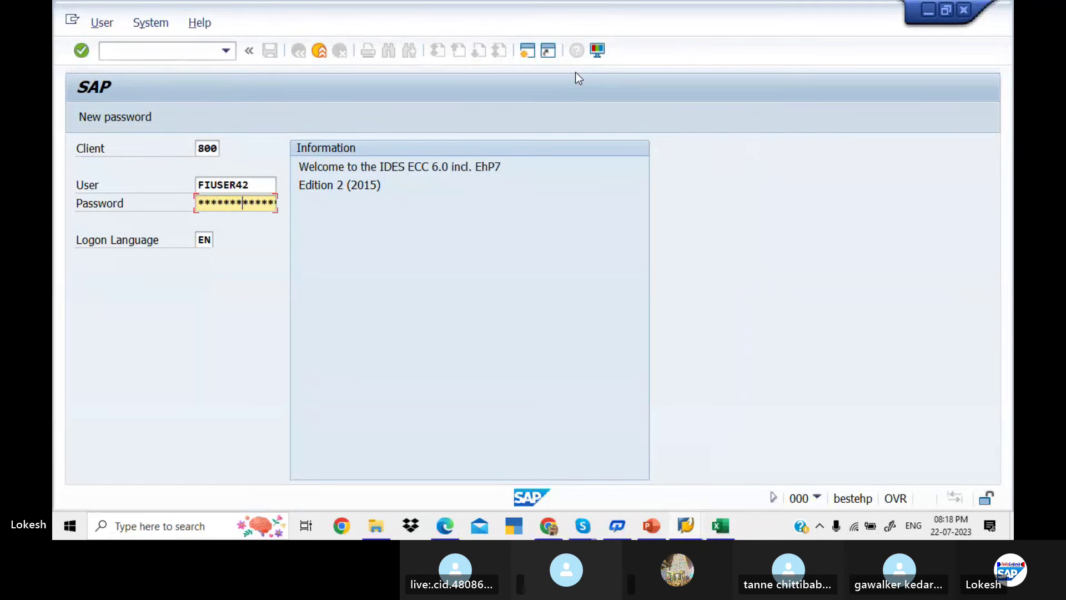
pyautogui.press('Return')
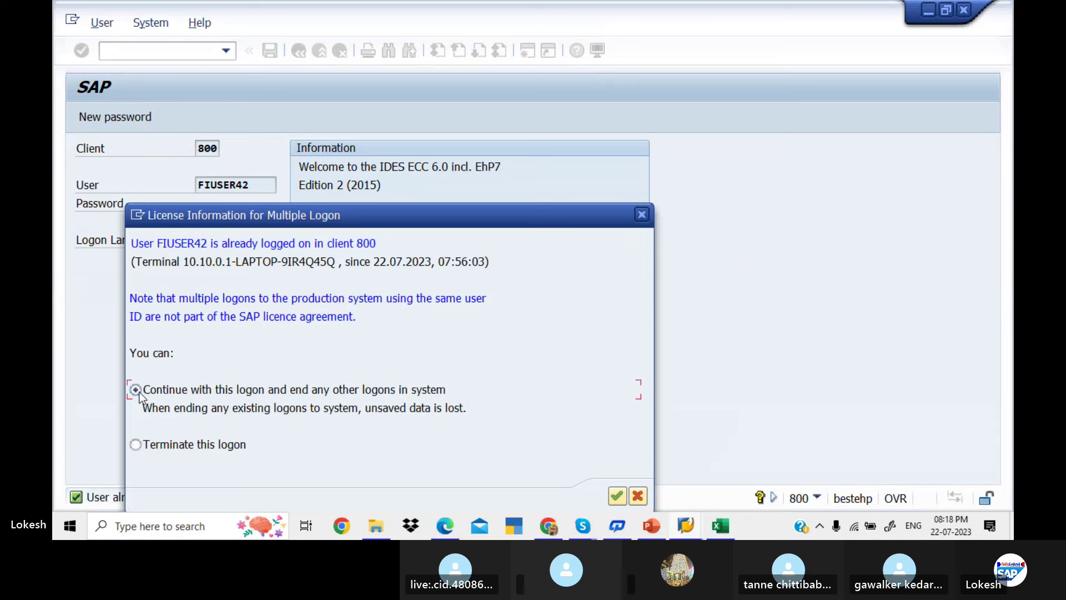
pyautogui.click(616, 495)
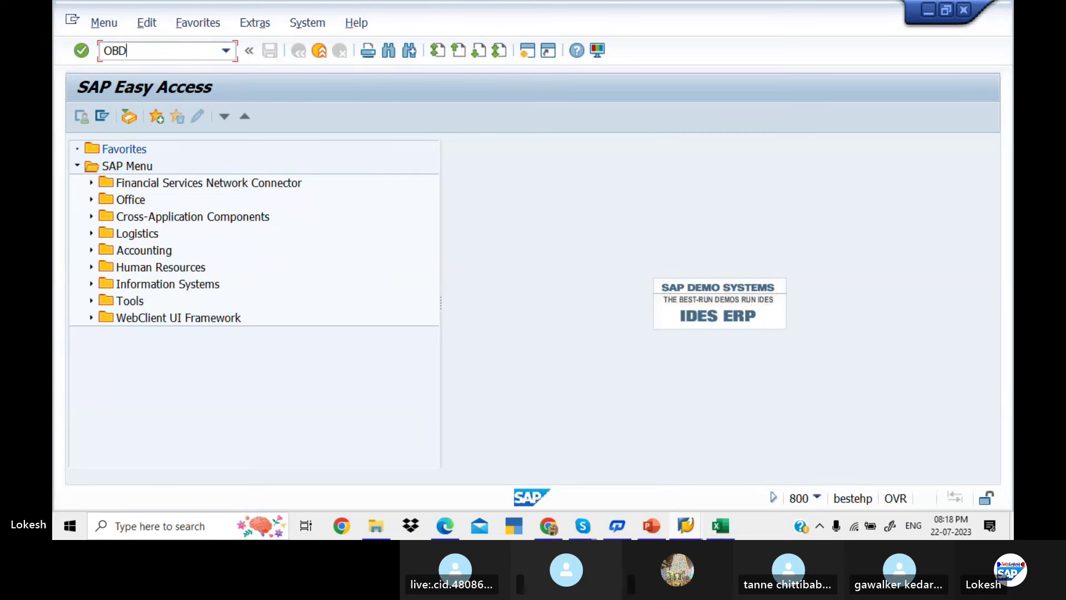
# Run OBD3 and start a new vendor account group with code KED1
pyautogui.press('Return')
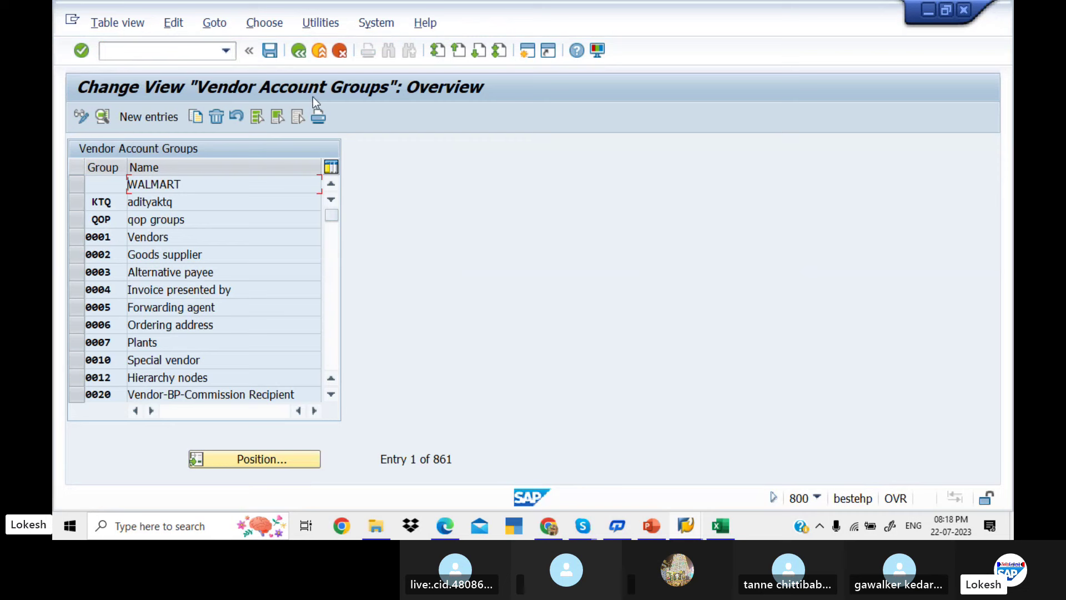
pyautogui.click(169, 121)
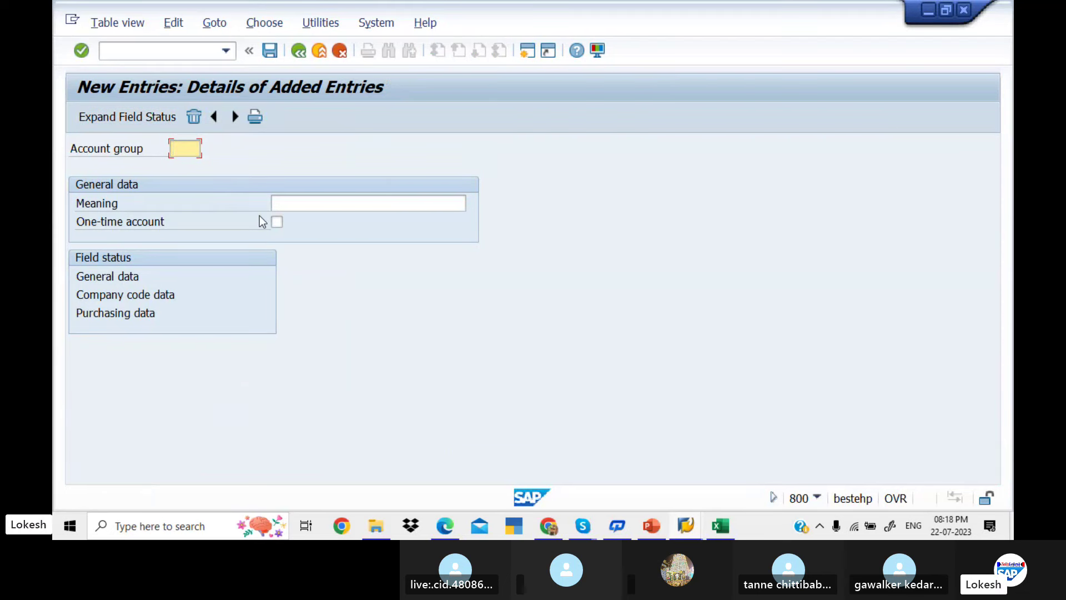
pyautogui.write('KED1')
pyautogui.press('Tab')
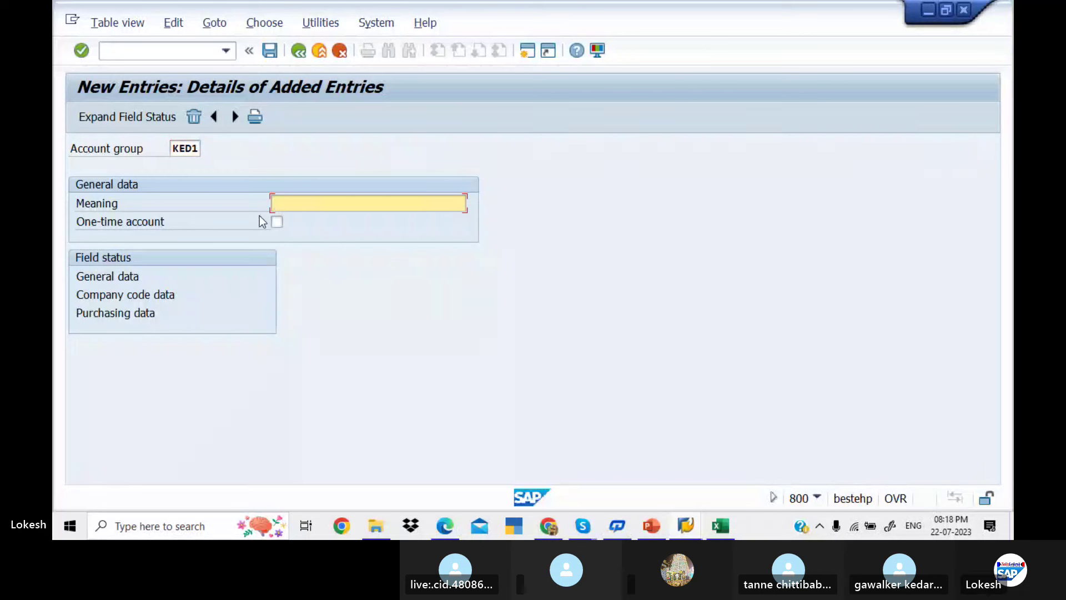
# Set KED1's meaning to Domestic Vendor Group KEDAR and open its General data field status groups
pyautogui.write('DP')
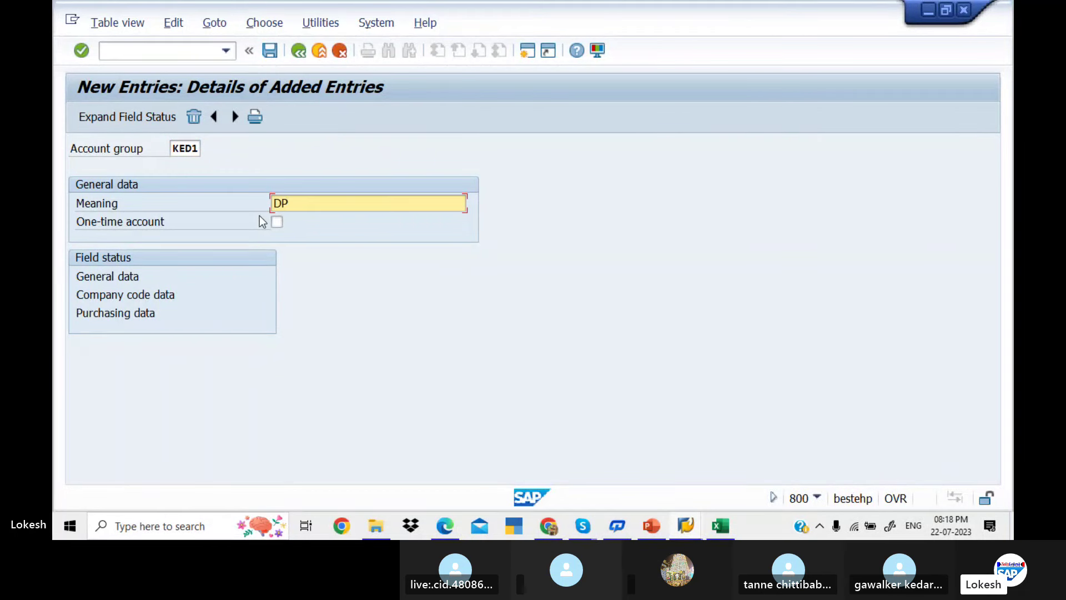
pyautogui.press('BackSpace')
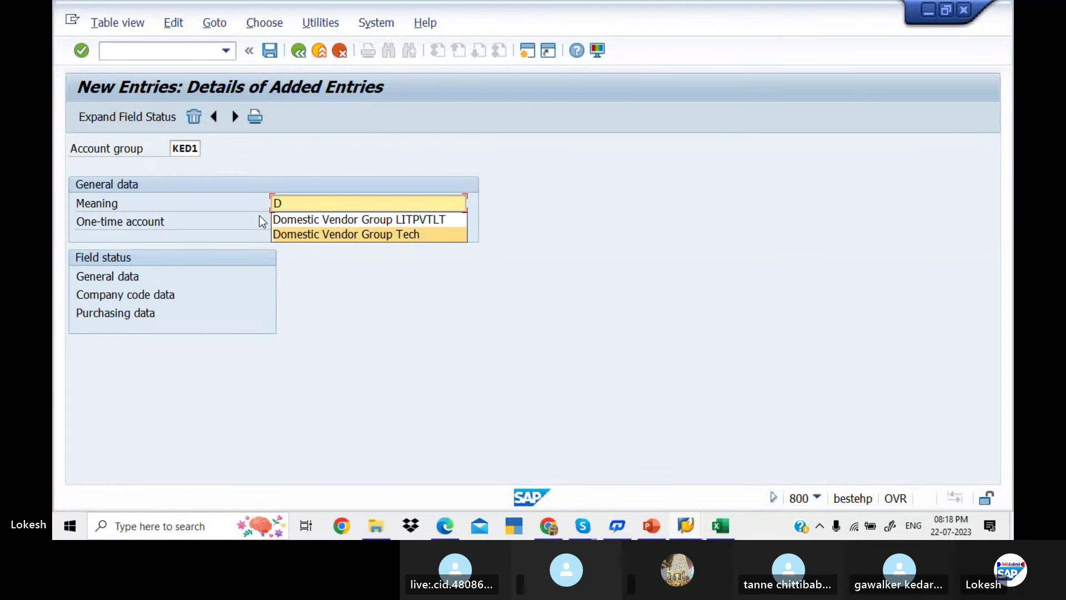
pyautogui.press('Tab')
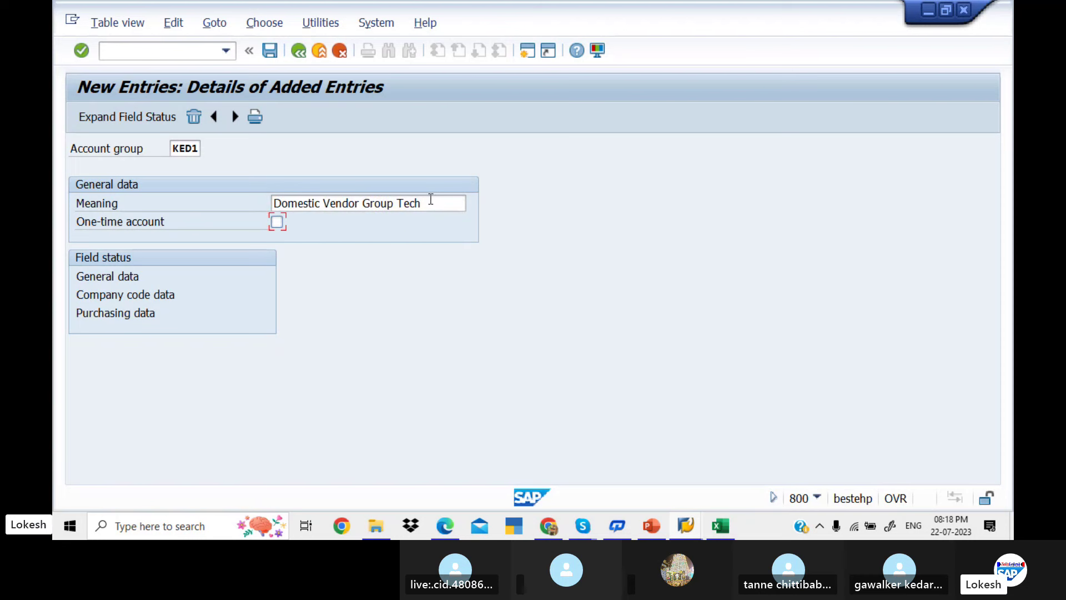
pyautogui.click(433, 201)
pyautogui.press('BackSpace')
pyautogui.press('BackSpace')
pyautogui.press('BackSpace')
pyautogui.press('BackSpace')
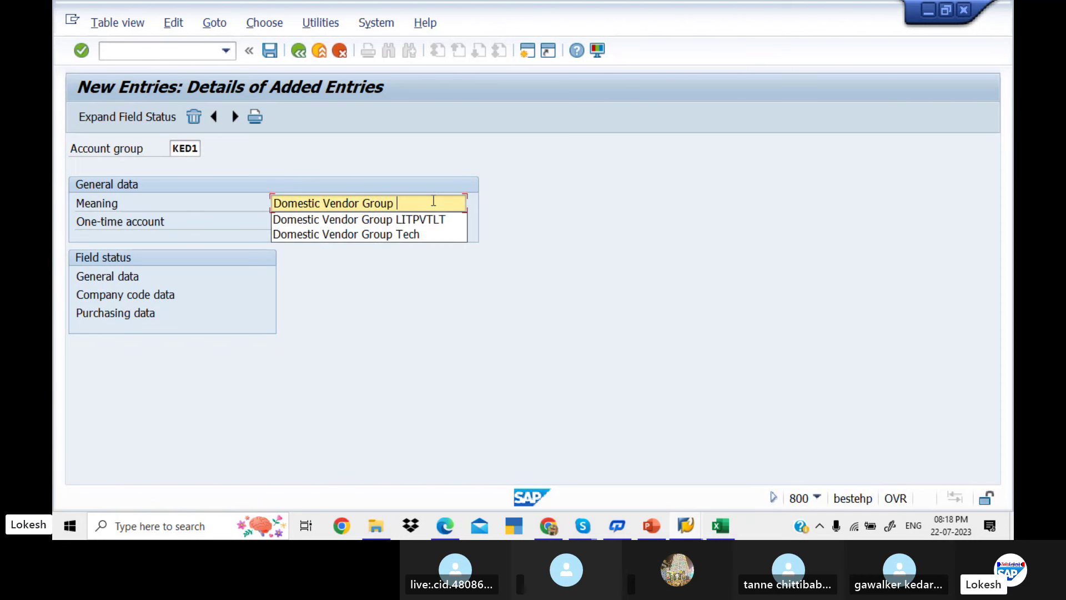
pyautogui.write('KEDAR')
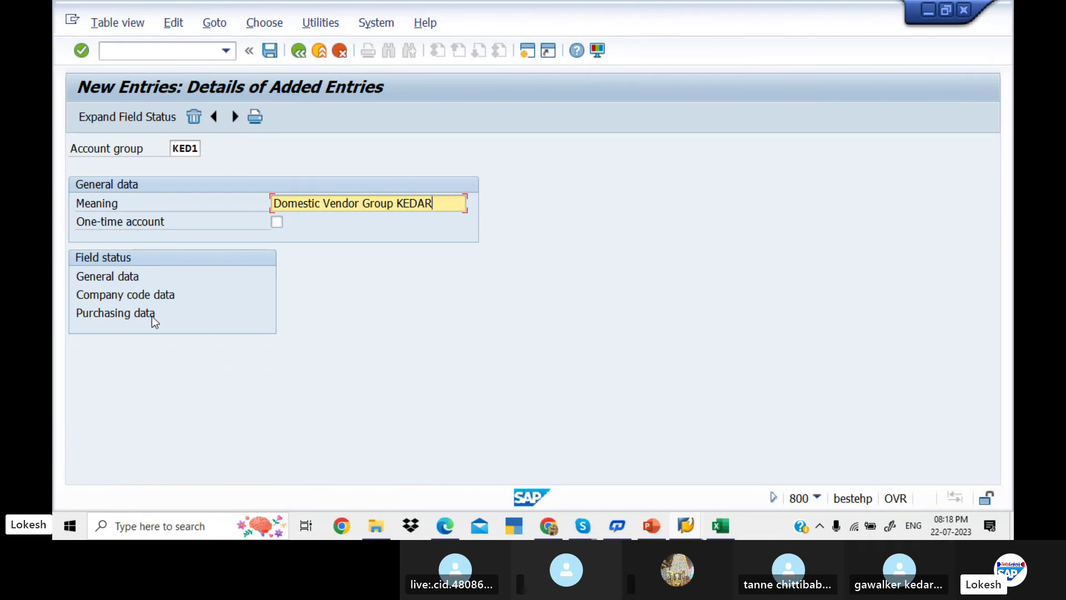
pyautogui.doubleClick(117, 279)
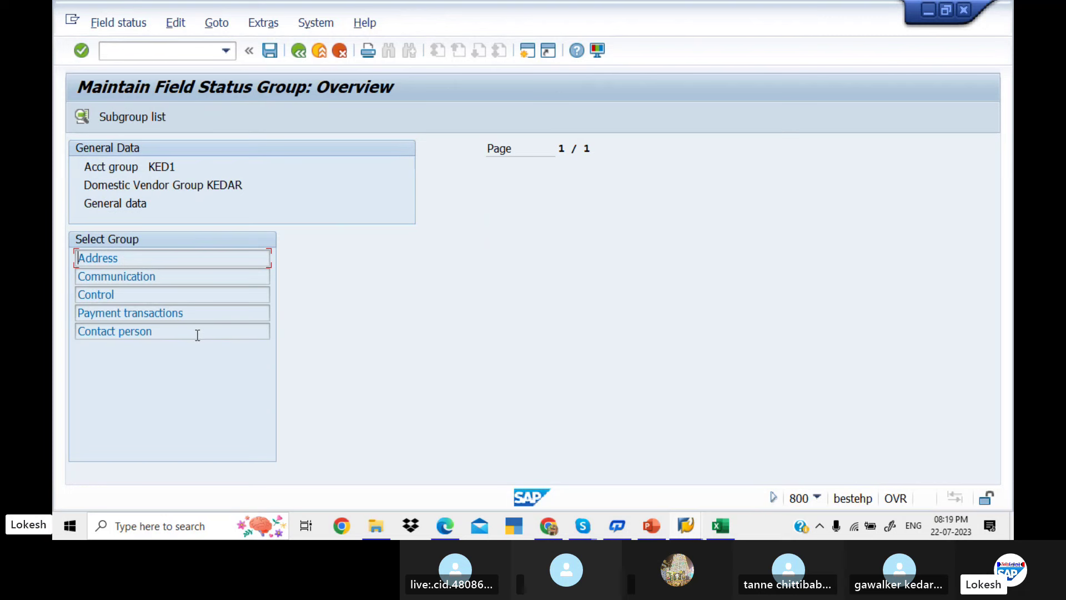
# Check KED1's Company code data and Purchasing data field status groups, returning to the group details
pyautogui.click(303, 52)
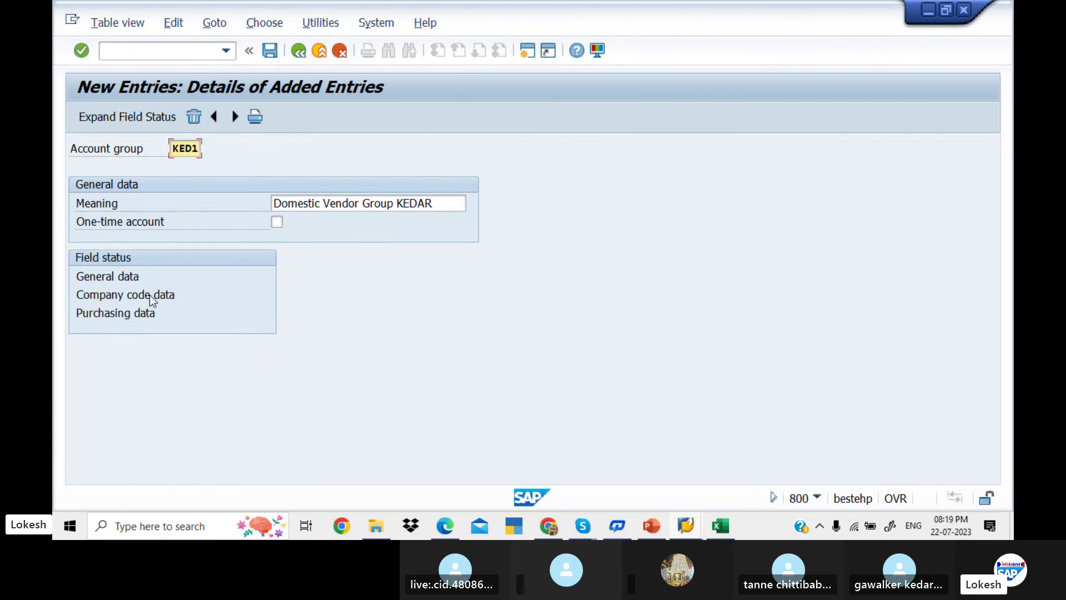
pyautogui.doubleClick(150, 296)
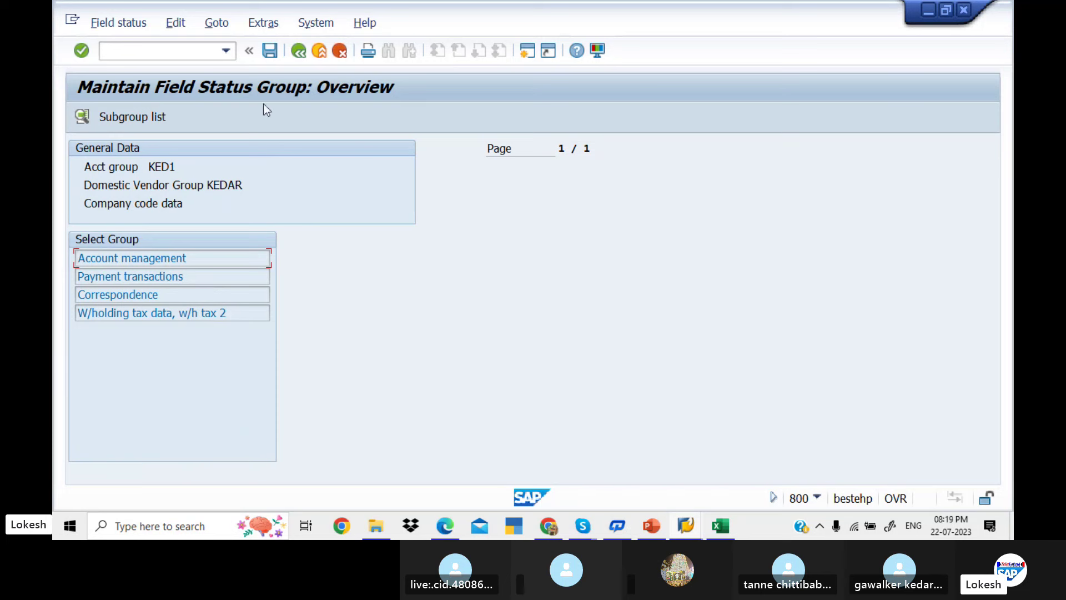
pyautogui.click(298, 51)
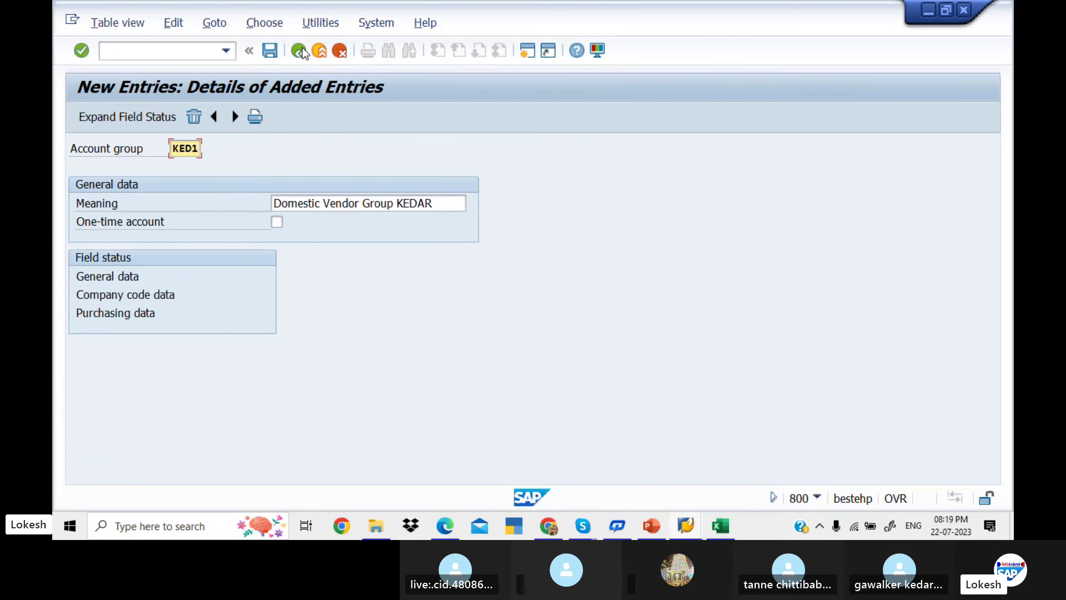
pyautogui.doubleClick(146, 313)
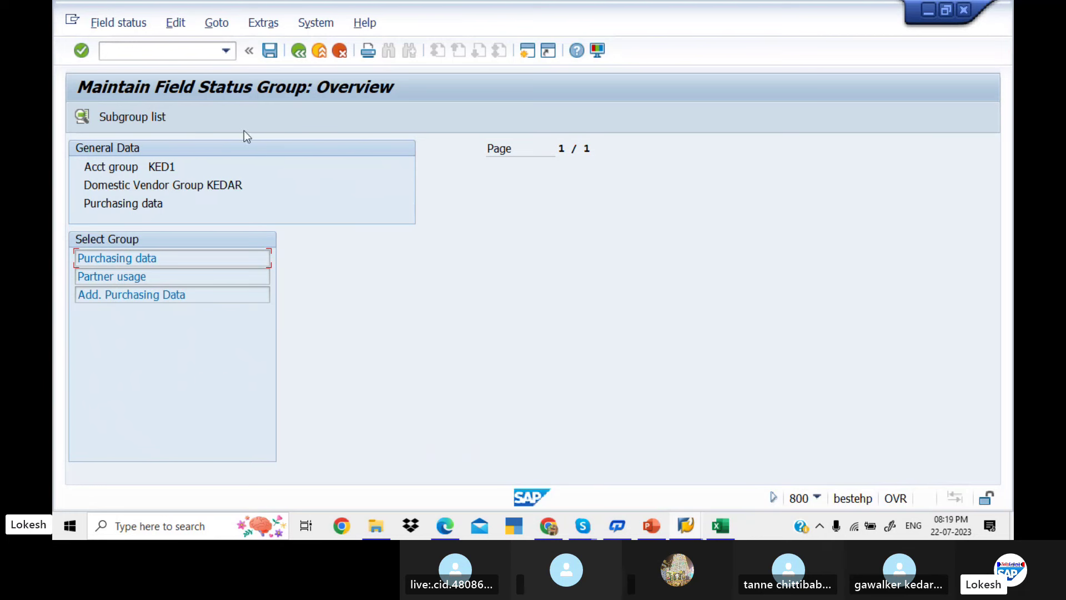
pyautogui.click(298, 51)
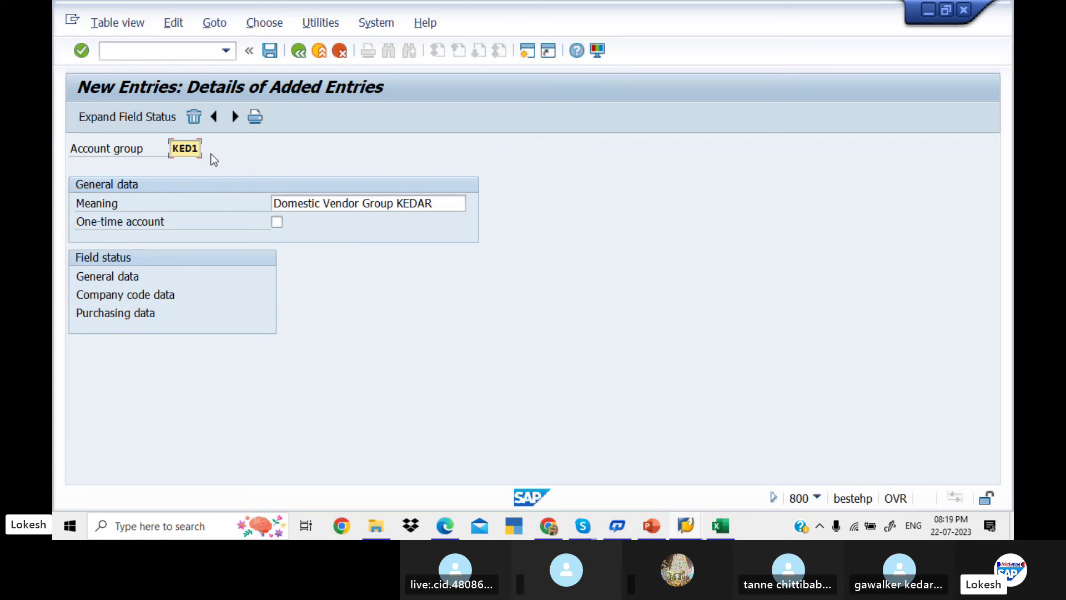
# Save KED1, creating and confirming a customizing request titled 'ACCOUNTS PAYABLE KEDAR'
pyautogui.click(269, 51)
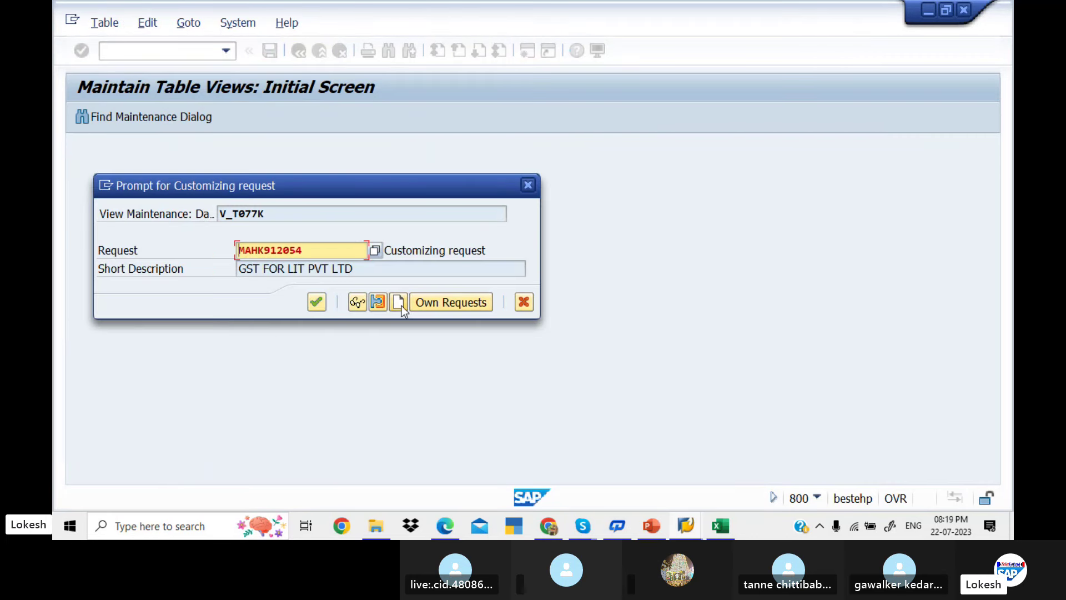
pyautogui.click(399, 304)
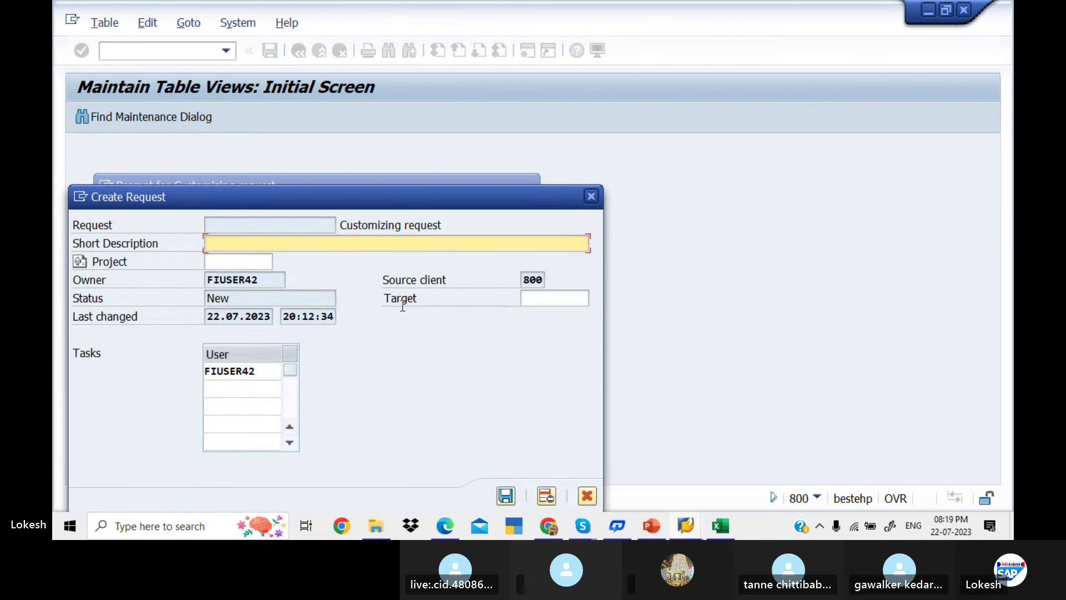
pyautogui.write('ACCOUNTS P')
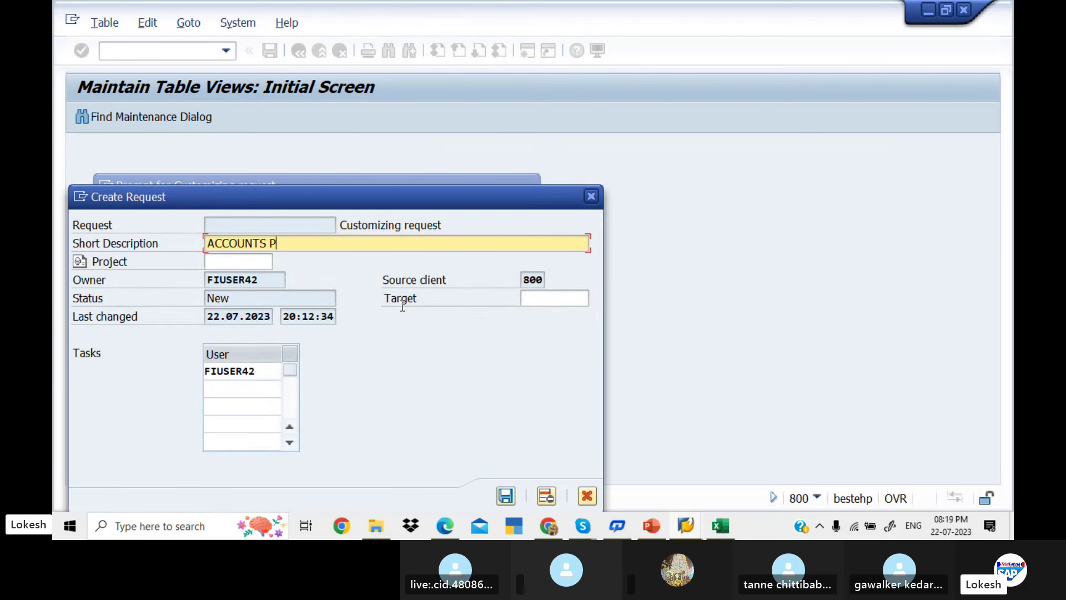
pyautogui.write('AYABLE KED')
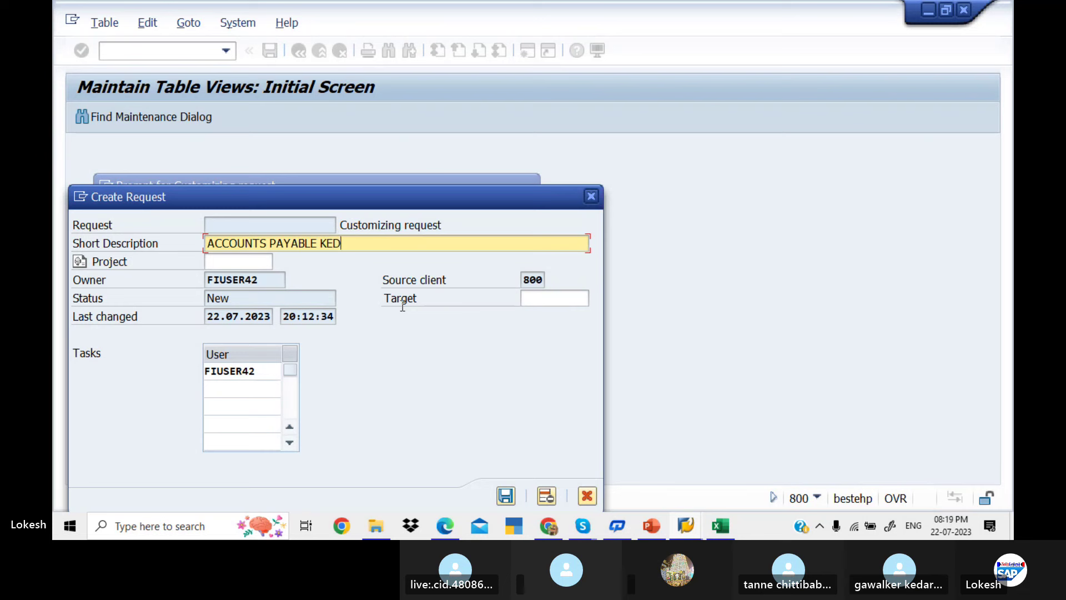
pyautogui.write('AR')
pyautogui.click(506, 496)
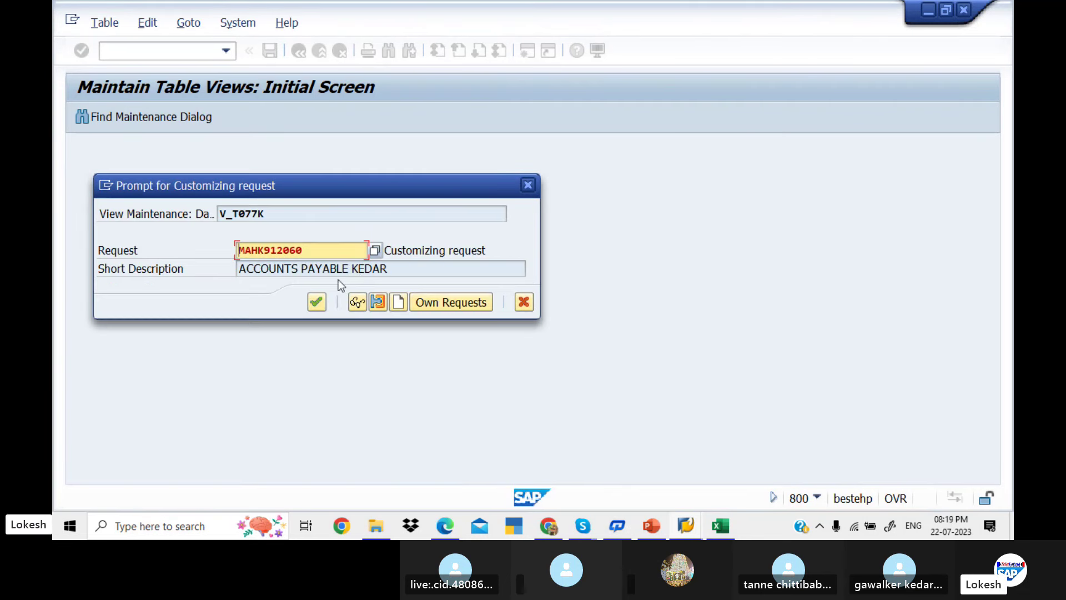
pyautogui.click(317, 303)
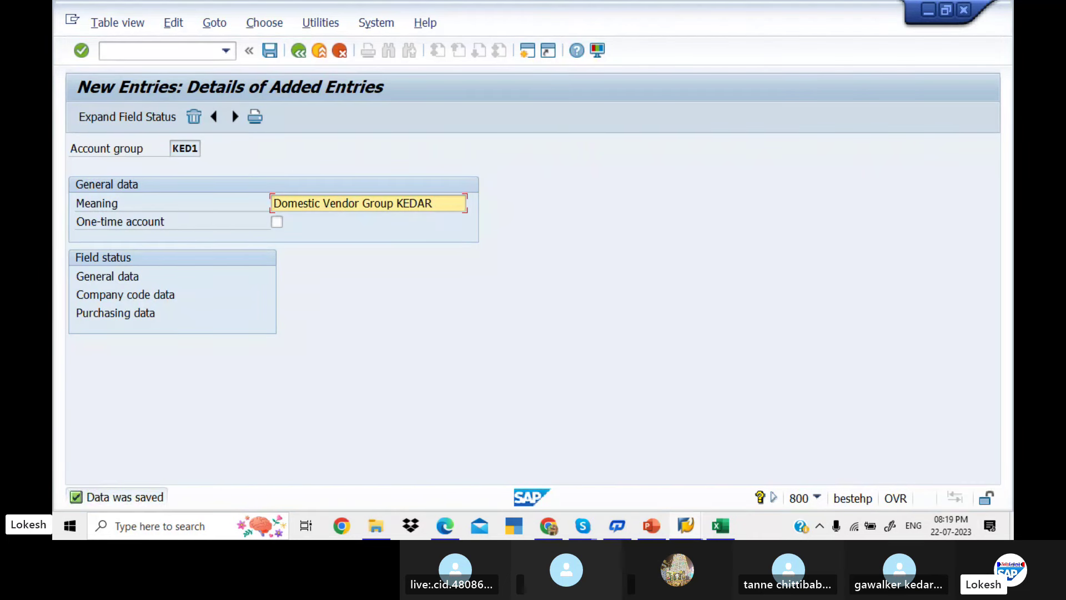
# Enter KED1 in cell D4 of the Accounts Payable workbook, next to Domestic Vendor Accounting Group
pyautogui.click(720, 525)
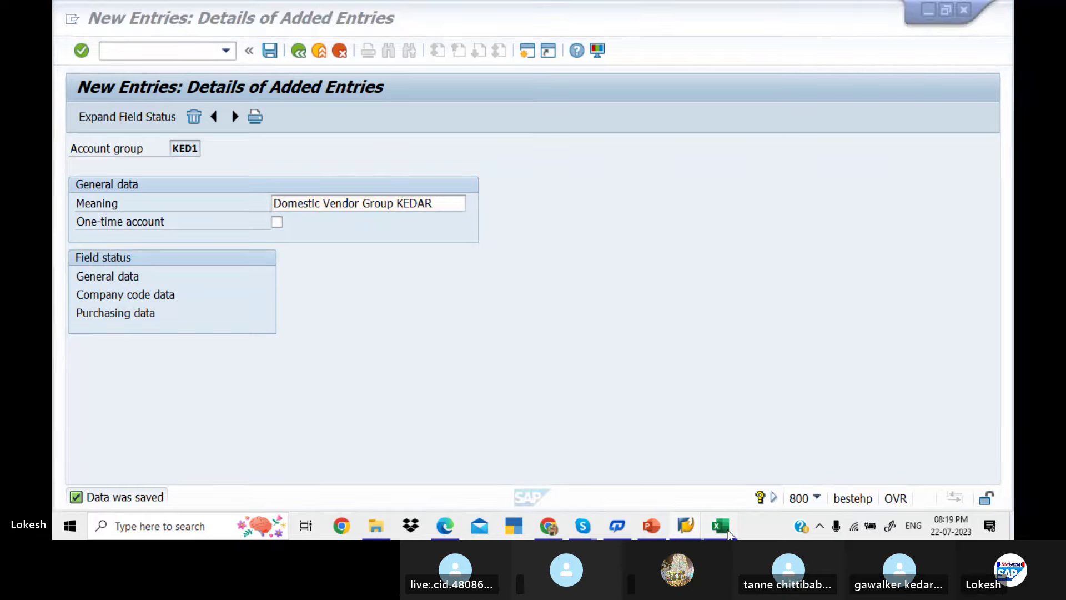
pyautogui.click(345, 244)
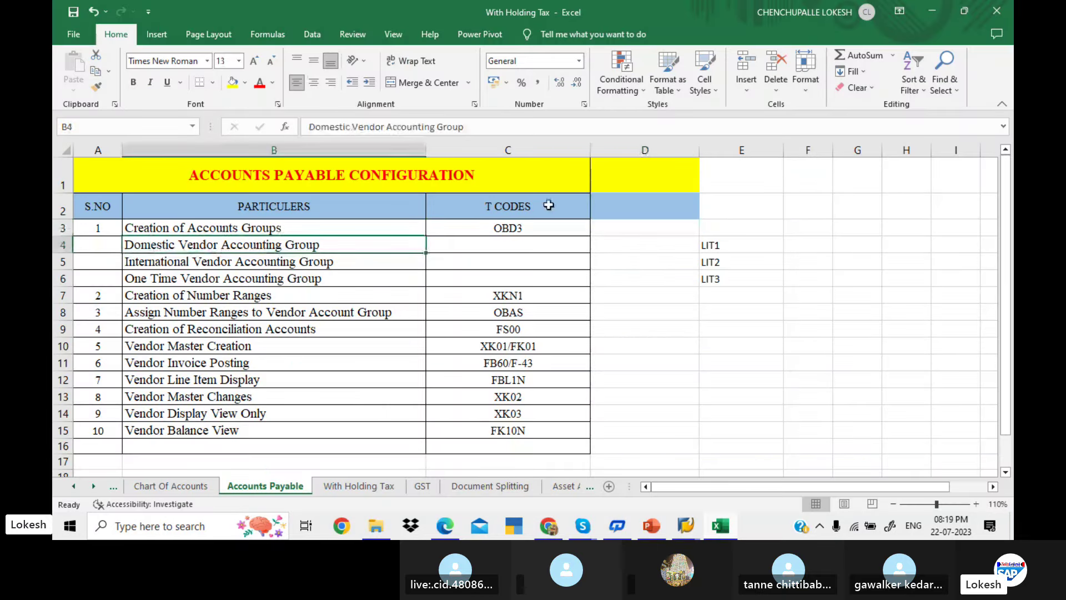
pyautogui.click(613, 246)
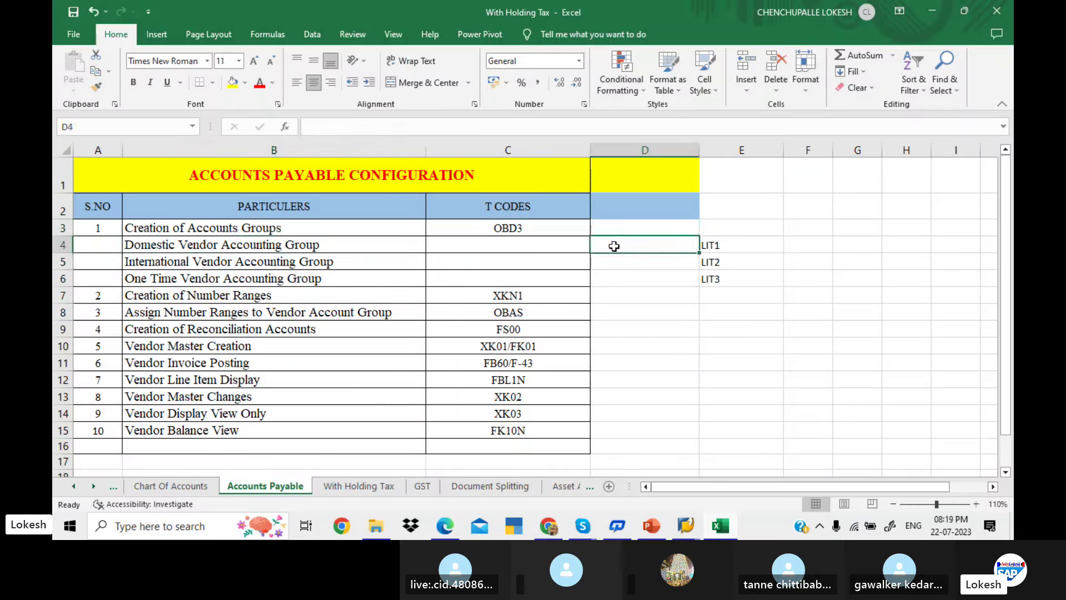
pyautogui.write('KED1')
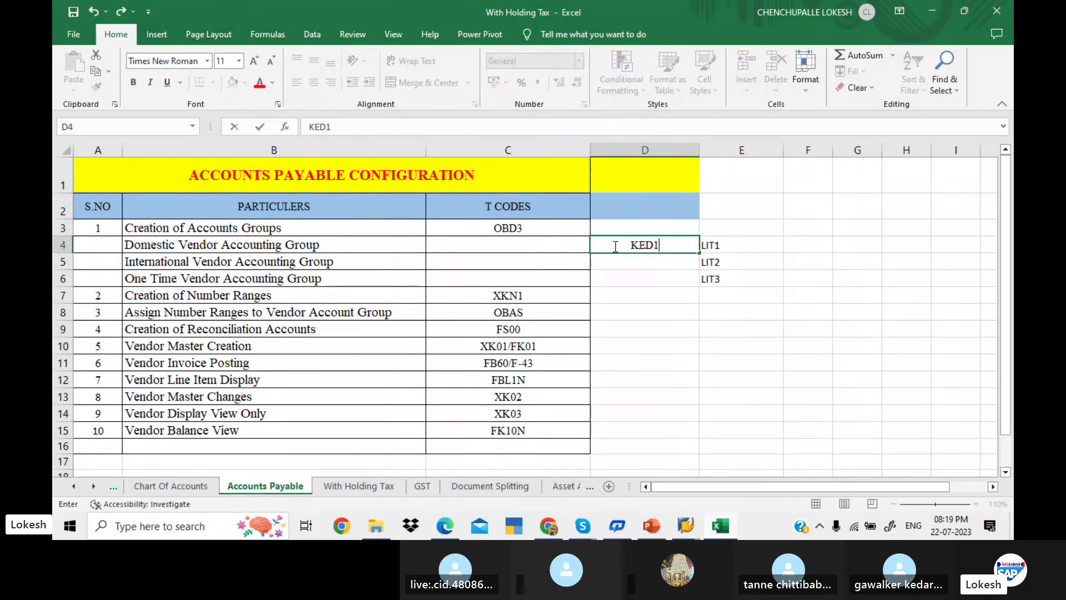
pyautogui.press('Return')
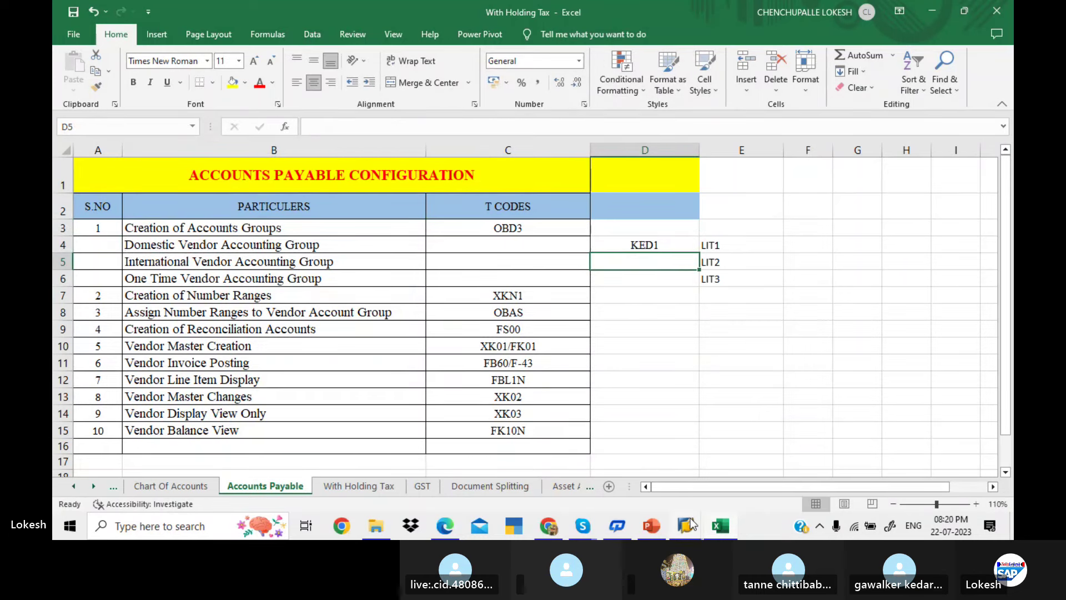
# Save account group KED2 with meaning 'International Vendor Group KED', leaving a blank new entry
pyautogui.moveTo(692, 523)
pyautogui.click(722, 469)
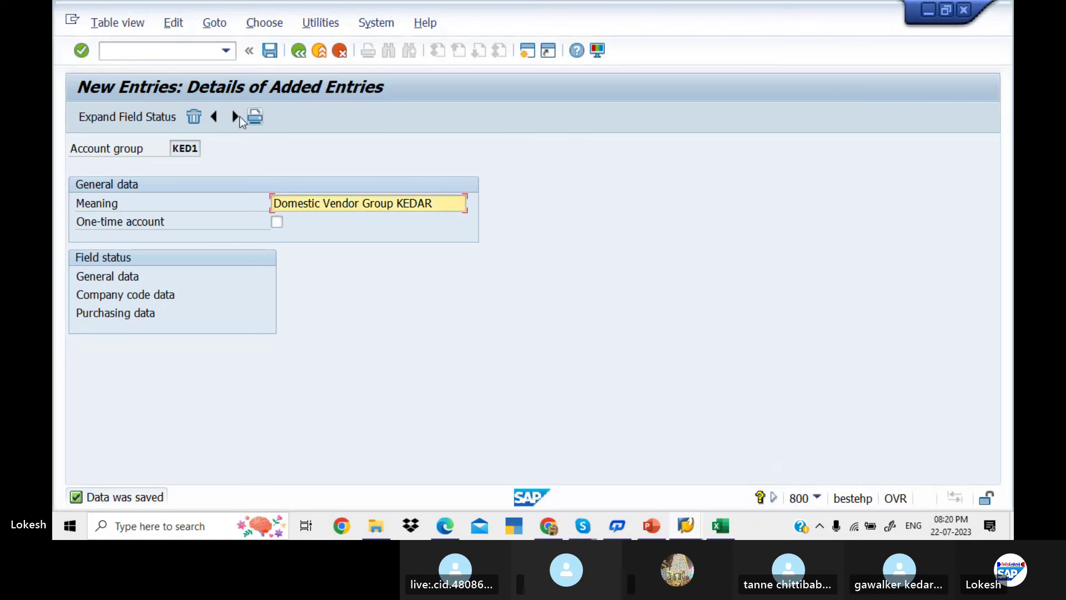
pyautogui.click(234, 116)
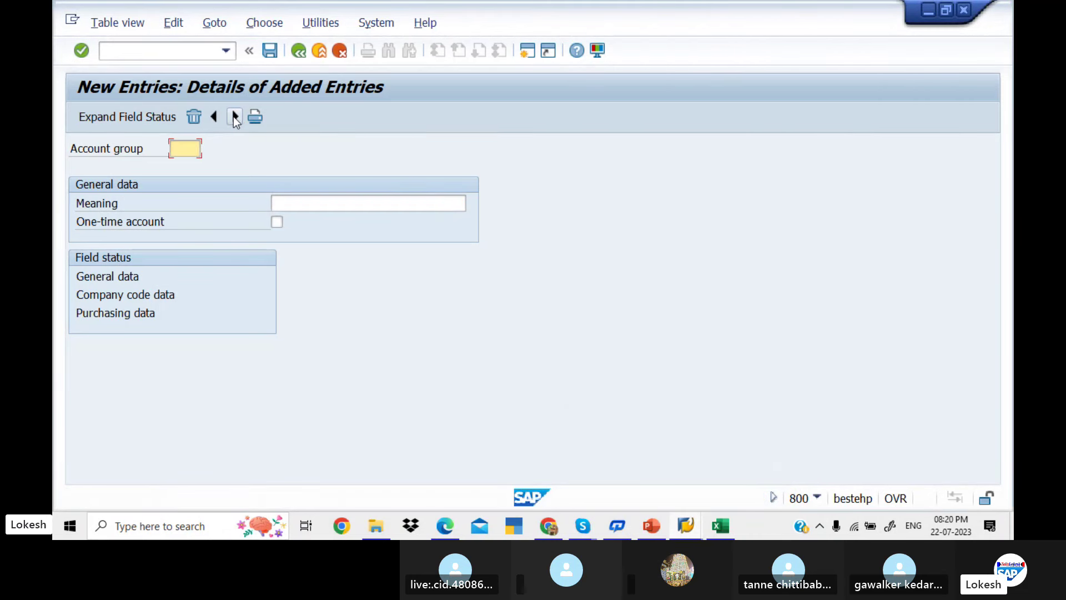
pyautogui.write('KED2')
pyautogui.press('Tab')
pyautogui.write('I')
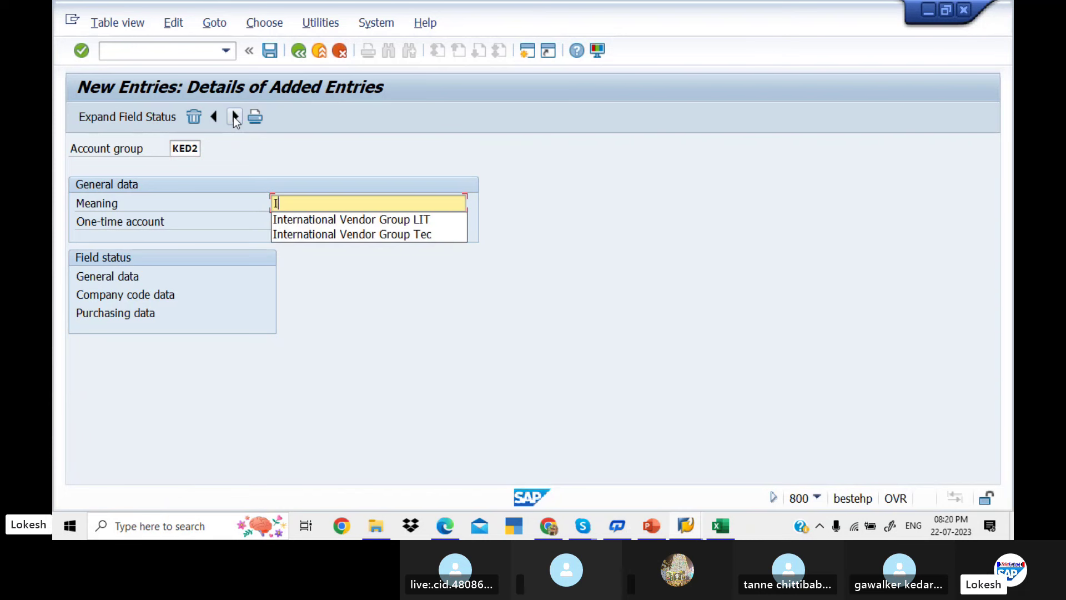
pyautogui.click(363, 221)
pyautogui.press('BackSpace')
pyautogui.press('BackSpace')
pyautogui.press('BackSpace')
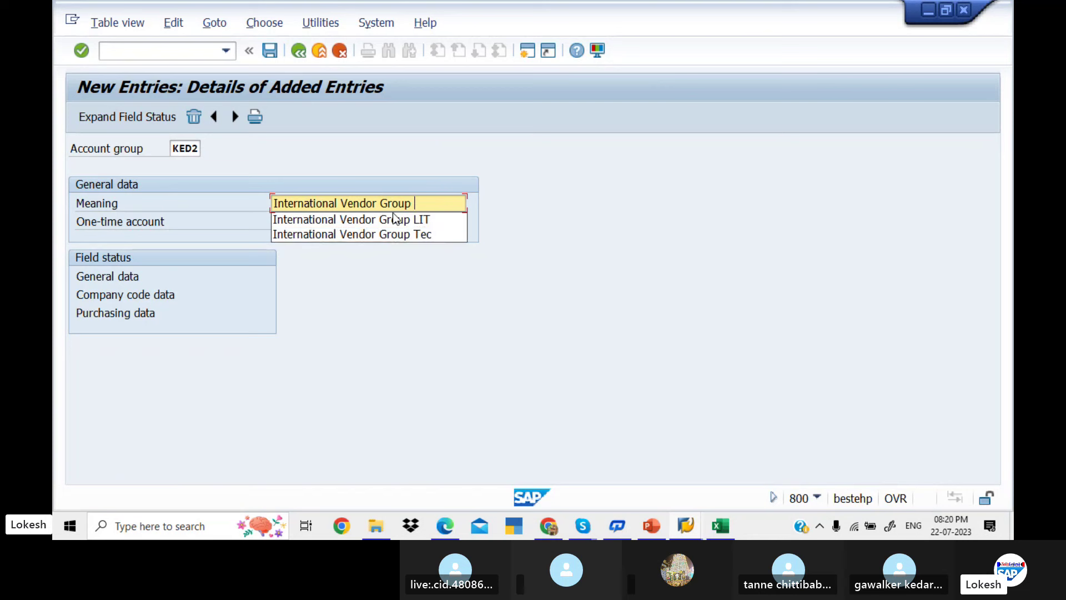
pyautogui.write('KED')
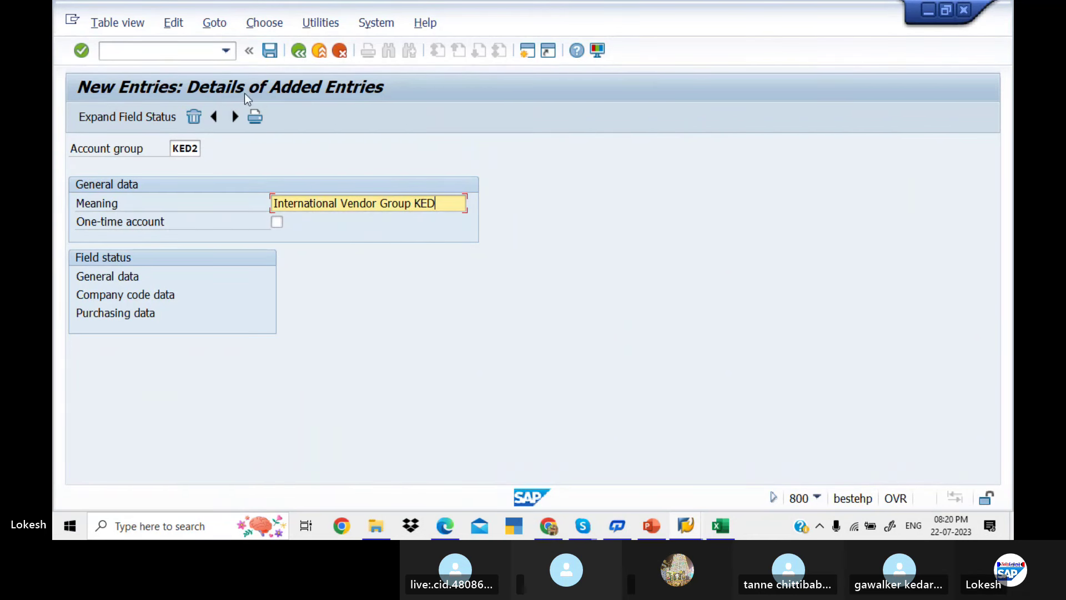
pyautogui.click(270, 56)
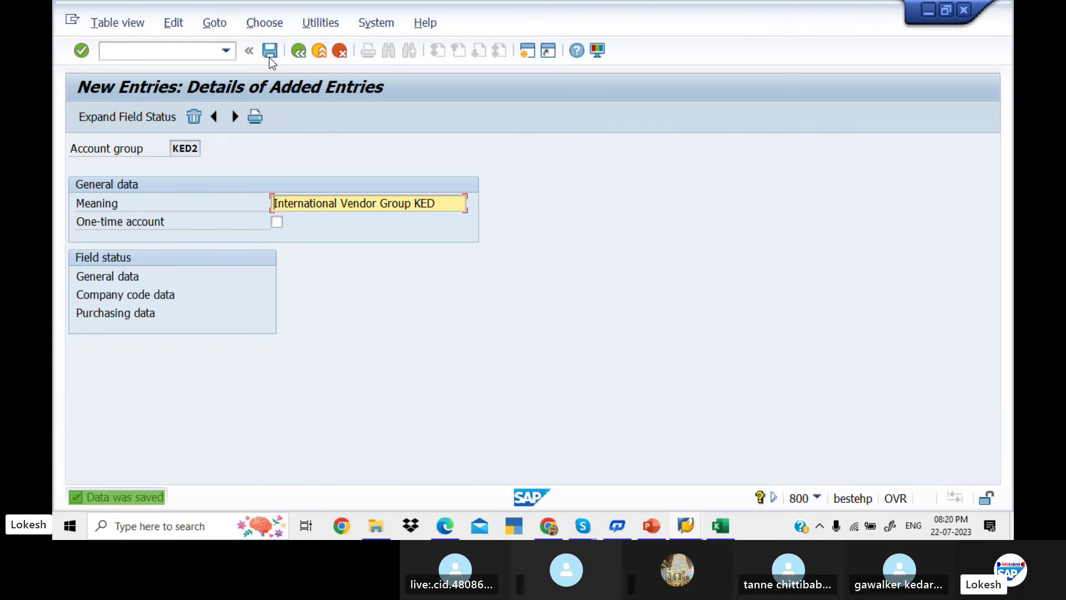
pyautogui.click(234, 121)
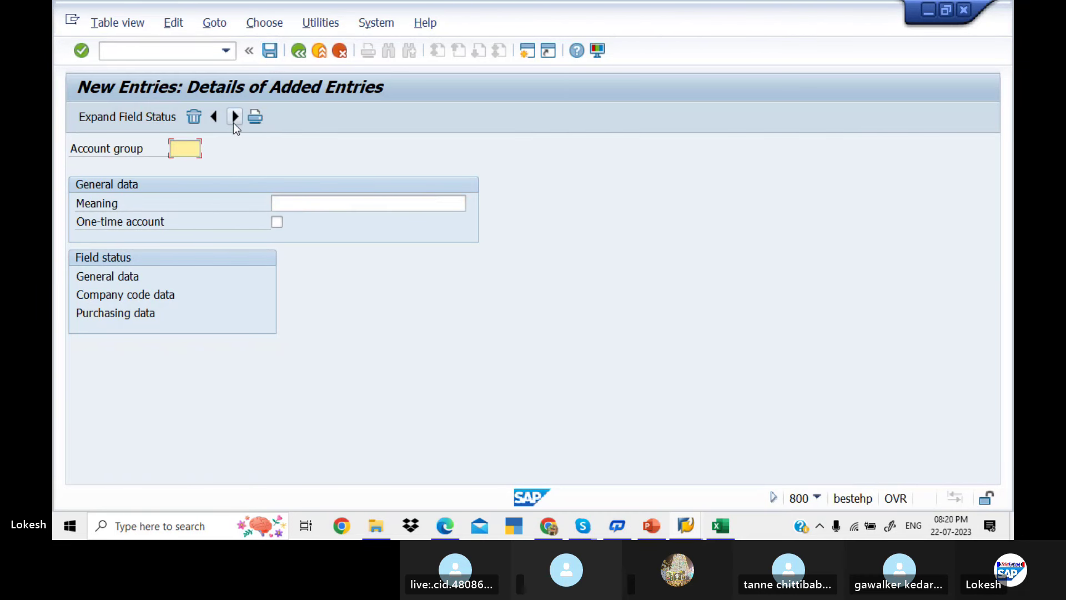
# Save account group KED3 as 'One Time Vendor Account KEDAR' with the One-time account flag ticked
pyautogui.write('KED')
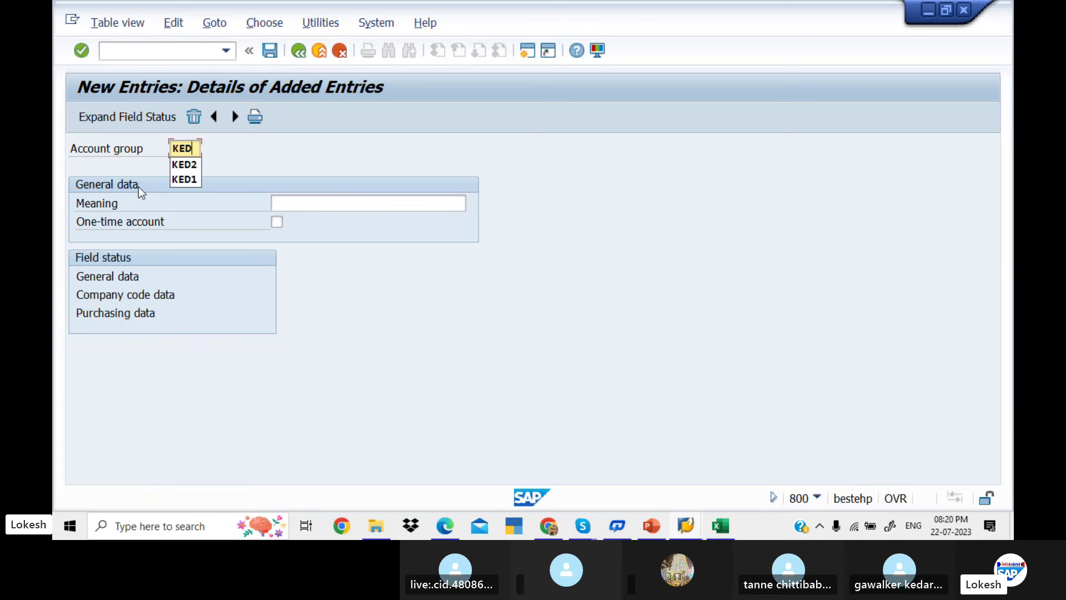
pyautogui.write('3')
pyautogui.click(282, 197)
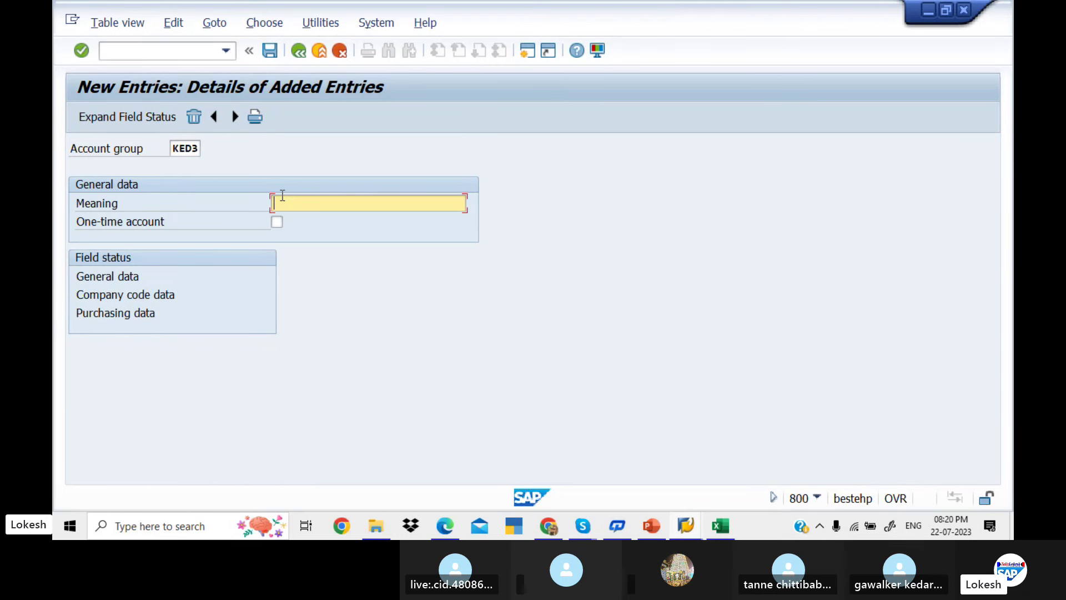
pyautogui.write('O')
pyautogui.click(347, 219)
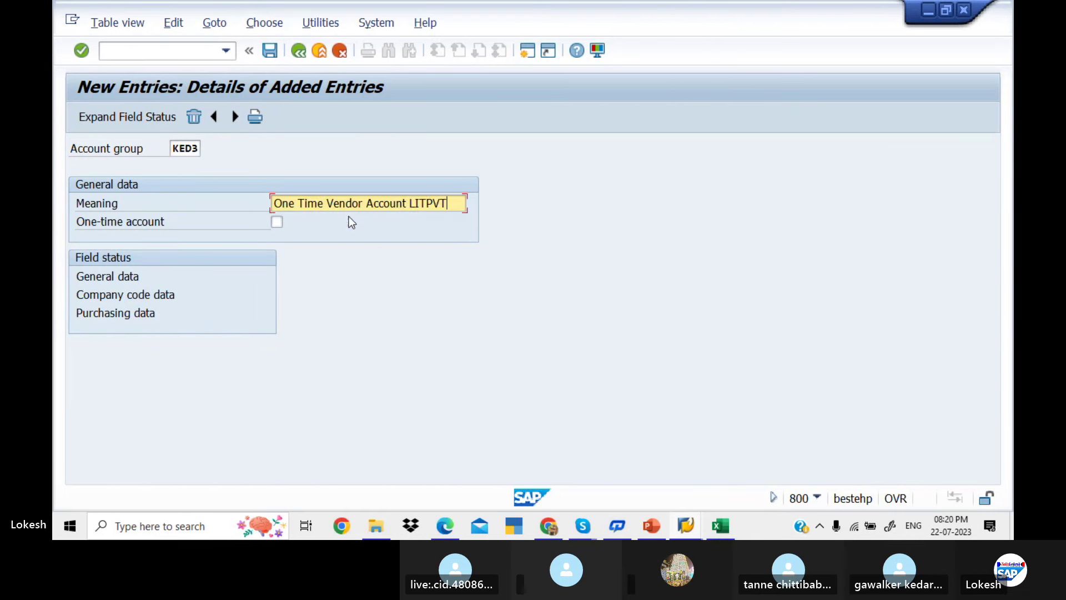
pyautogui.press('BackSpace')
pyautogui.press('BackSpace')
pyautogui.press('BackSpace')
pyautogui.press('BackSpace')
pyautogui.press('BackSpace')
pyautogui.press('BackSpace')
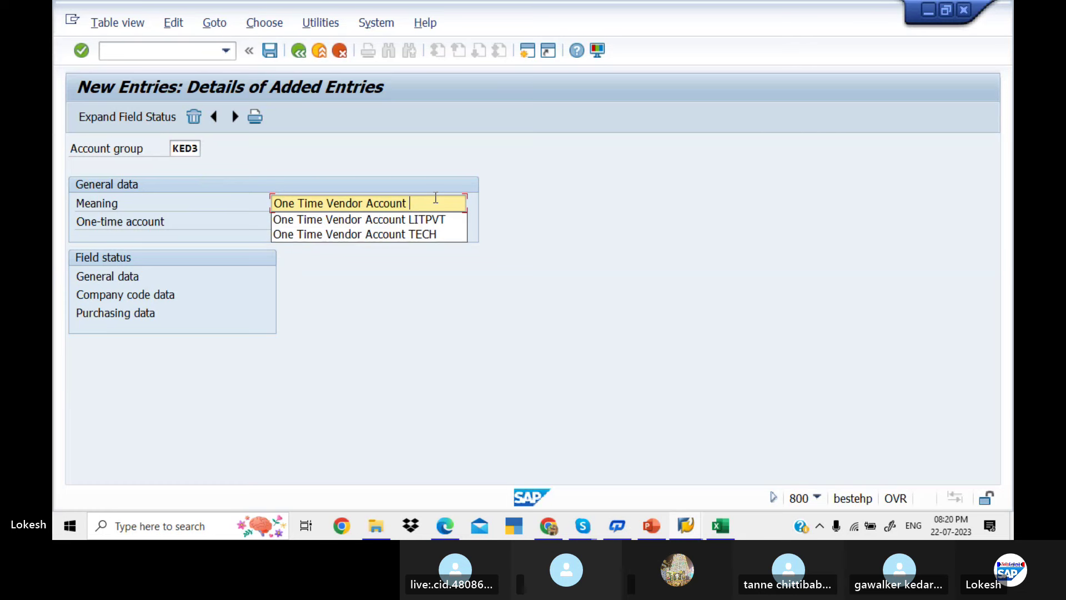
pyautogui.write('KEDAR')
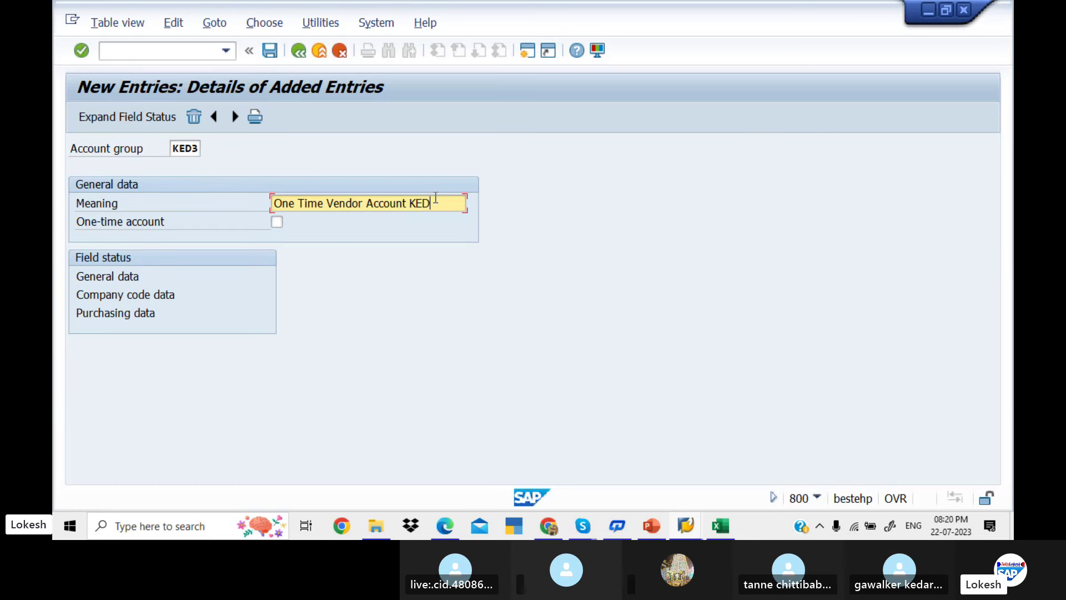
pyautogui.click(277, 221)
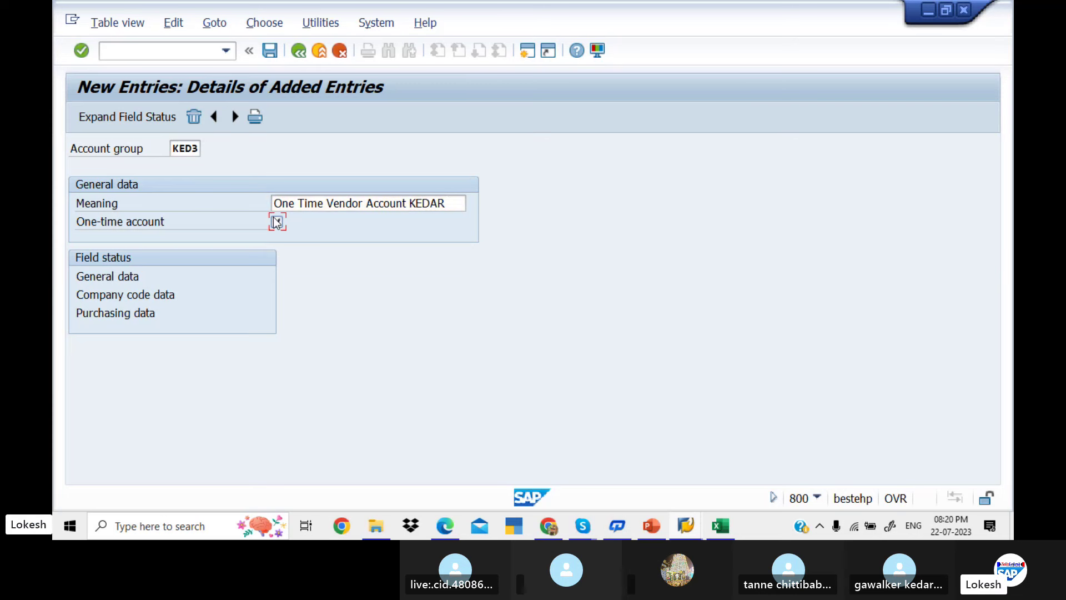
pyautogui.click(270, 52)
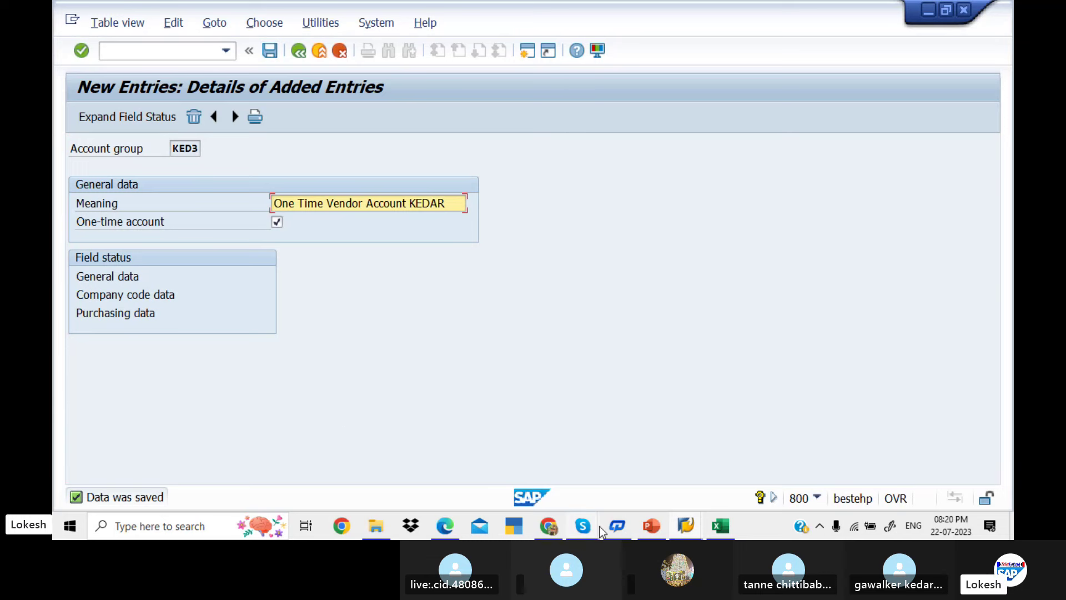
pyautogui.hotkey('alt', 'Tab')
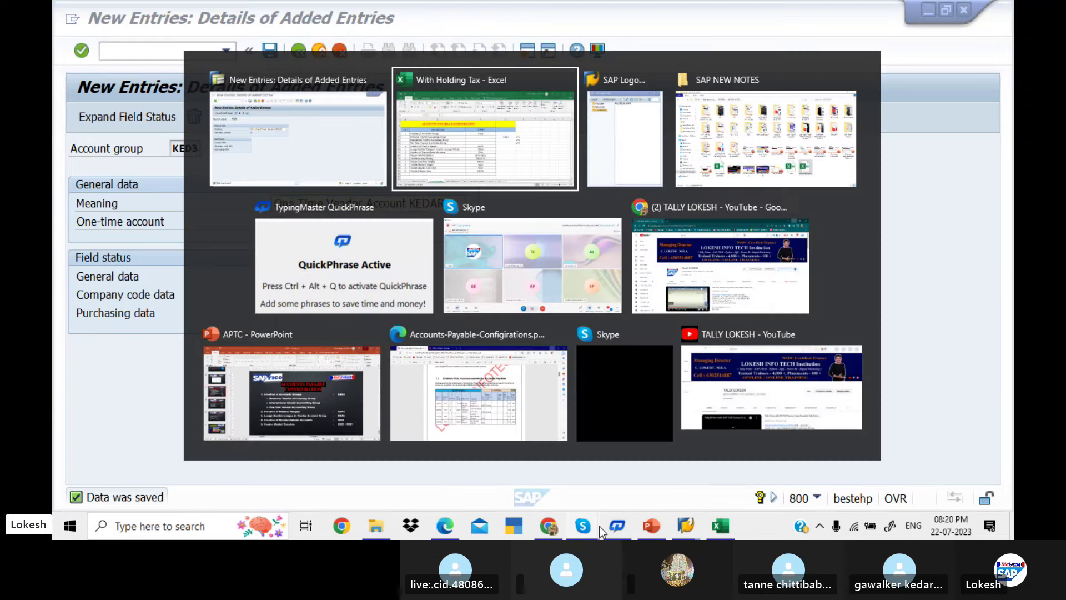
# Enter KED2 in cells D5 and D6 beside the International and One Time vendor groups
pyautogui.write('KED1')
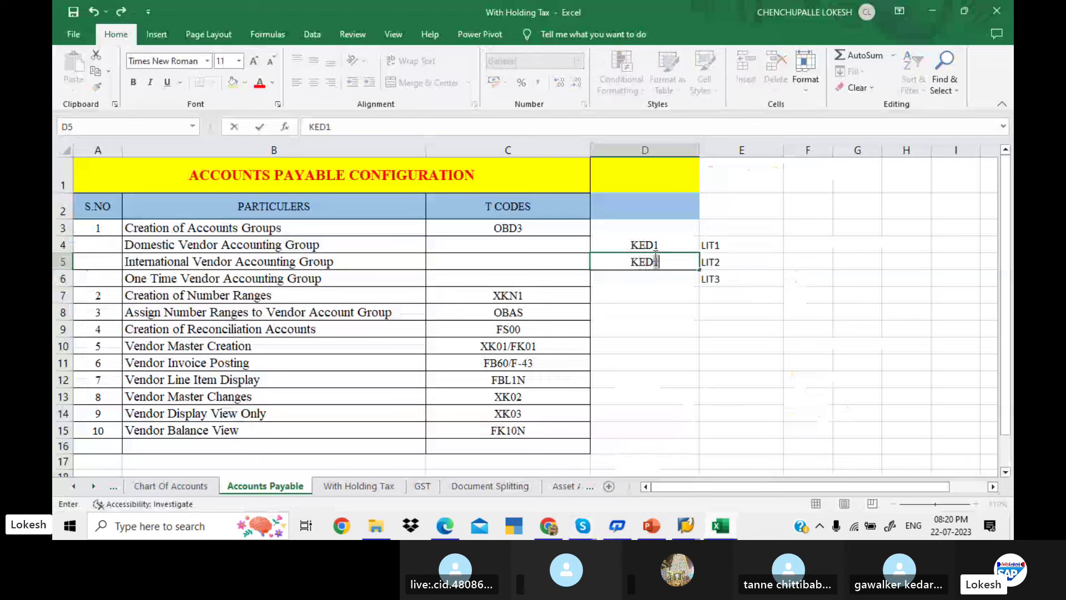
pyautogui.press('BackSpace')
pyautogui.write('2')
pyautogui.press('Return')
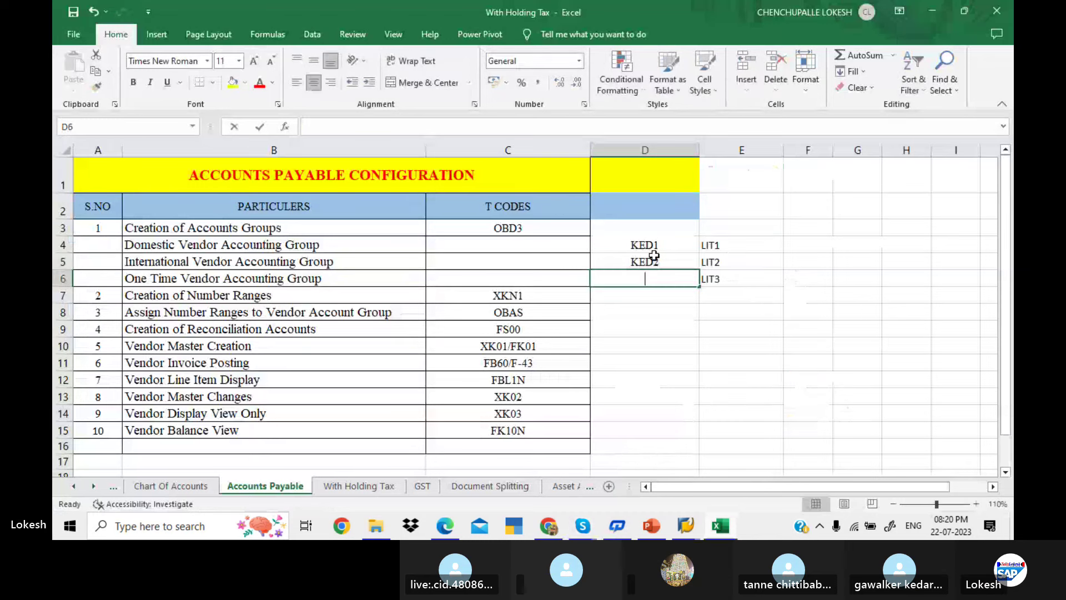
pyautogui.write('KED2')
pyautogui.press('Return')
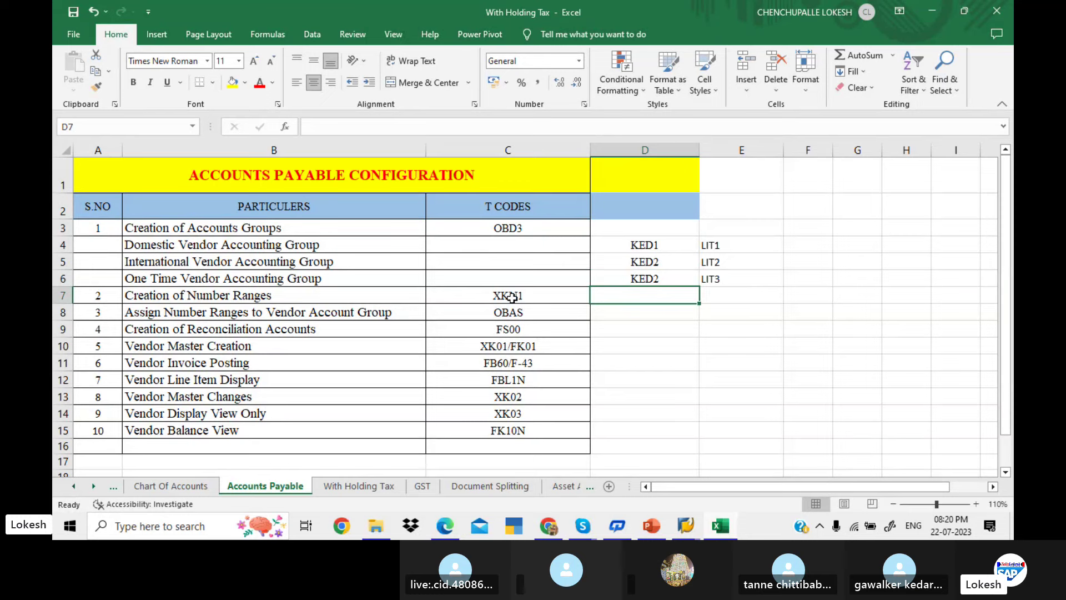
pyautogui.hotkey('alt', 'Tab')
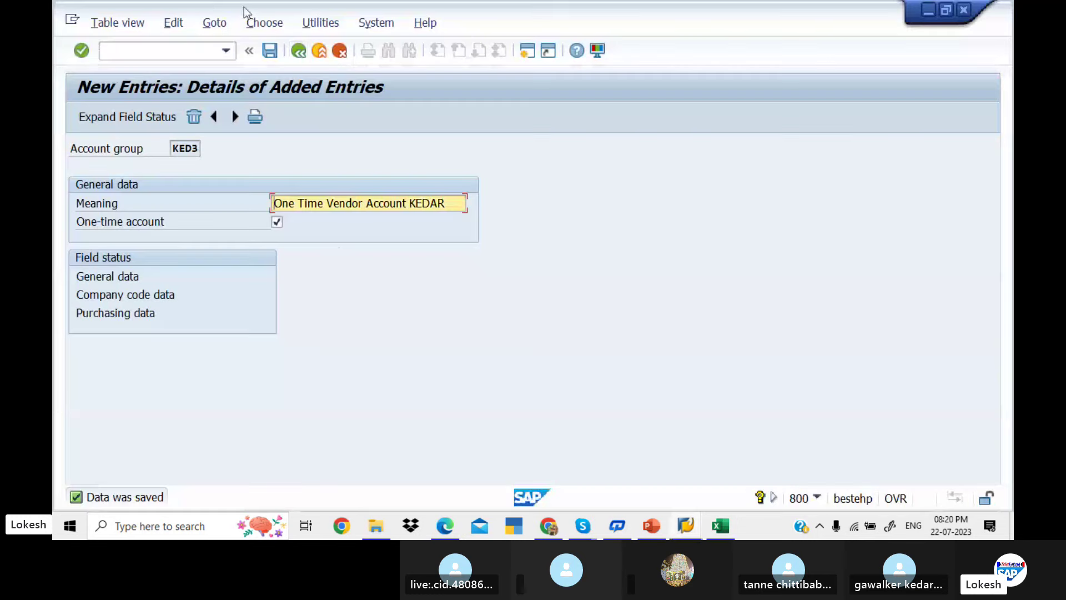
# Bring up the Maintain Intervals: Vendor screen to edit vendor number ranges
pyautogui.click(197, 56)
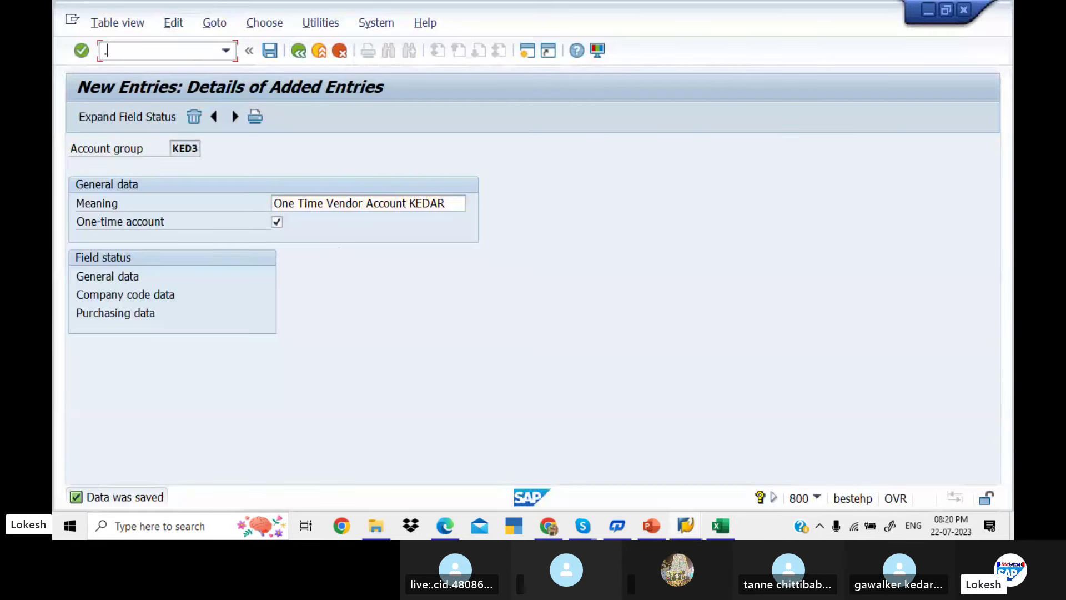
pyautogui.write('/N')
pyautogui.write('XK01')
pyautogui.press('Return')
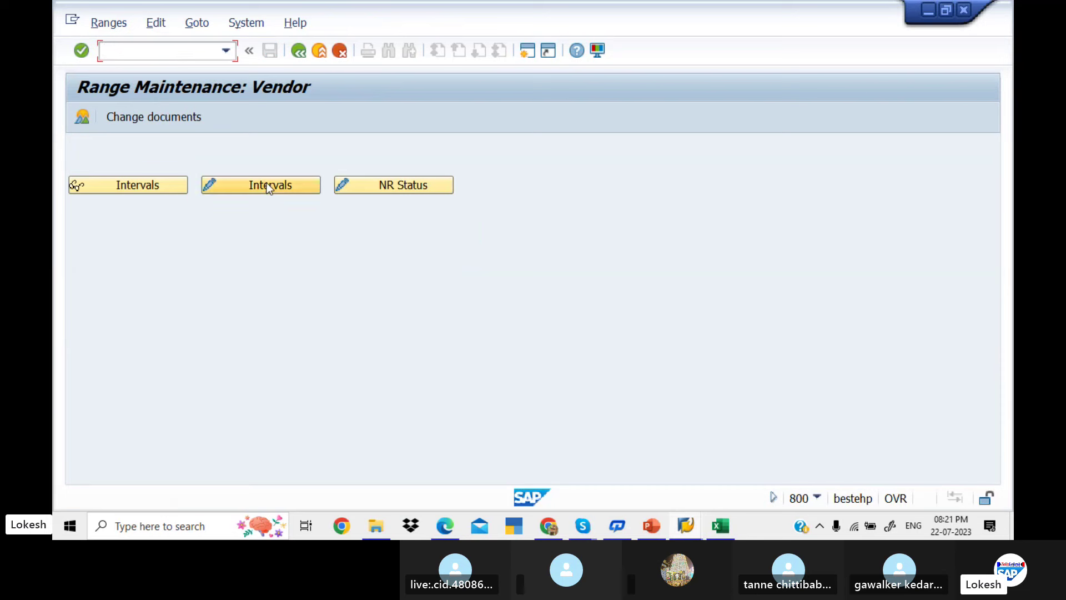
pyautogui.click(268, 187)
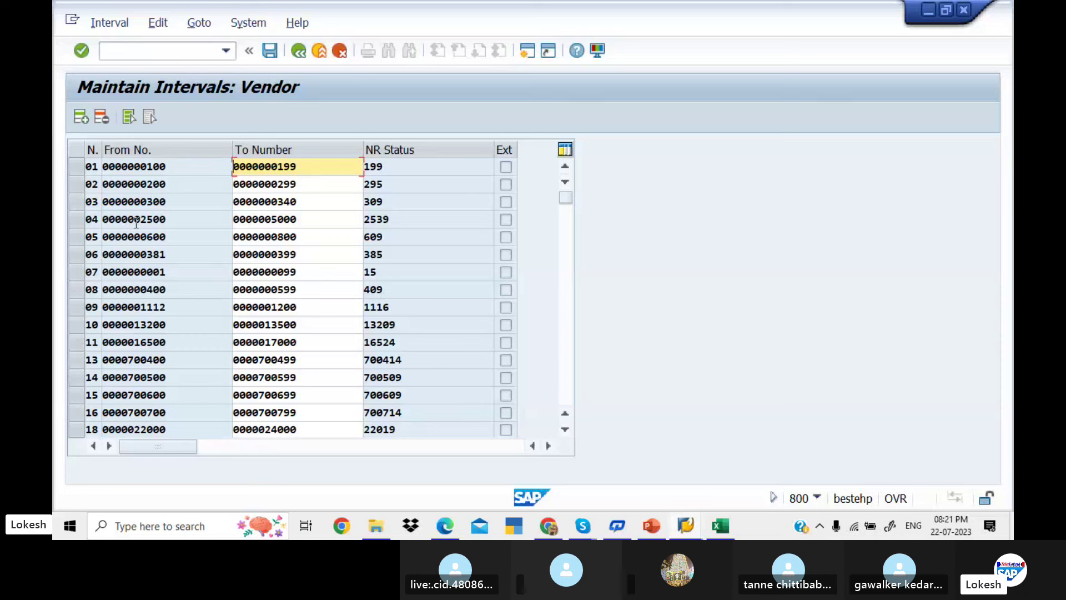
pyautogui.click(183, 167)
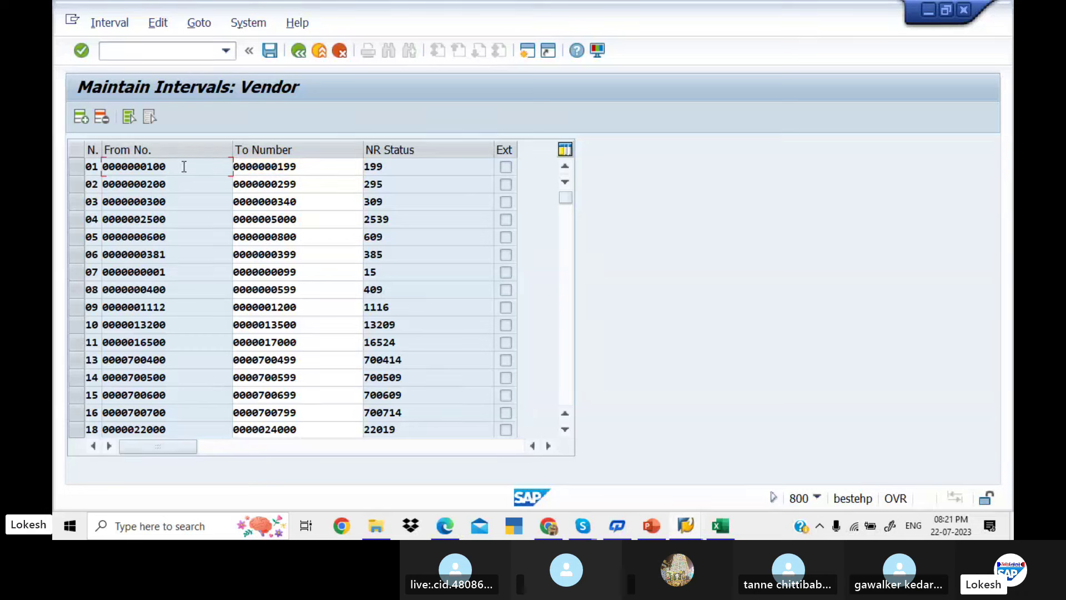
pyautogui.click(307, 167)
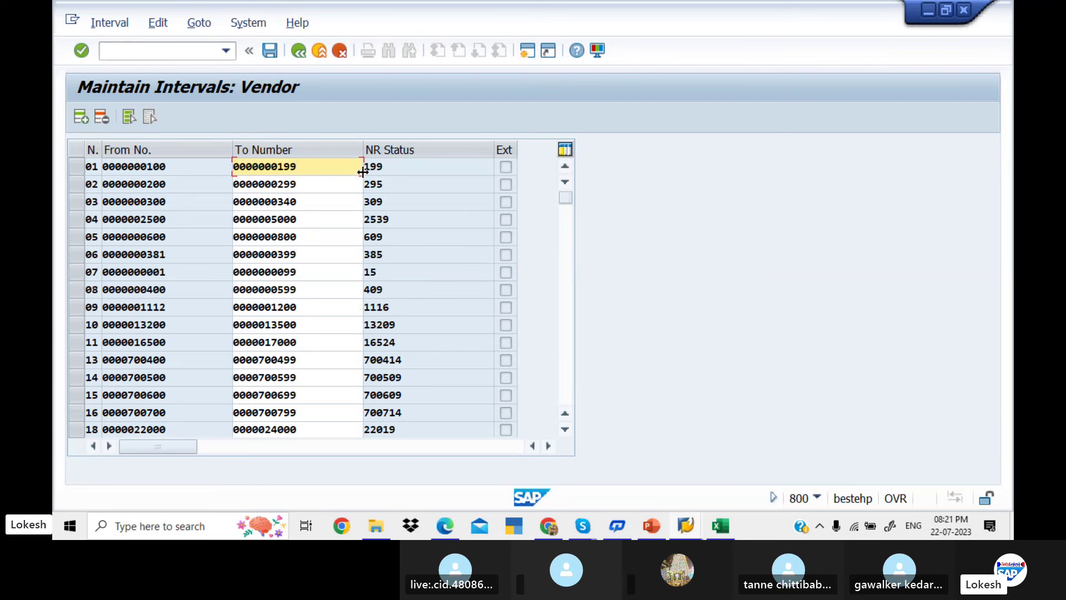
pyautogui.click(391, 168)
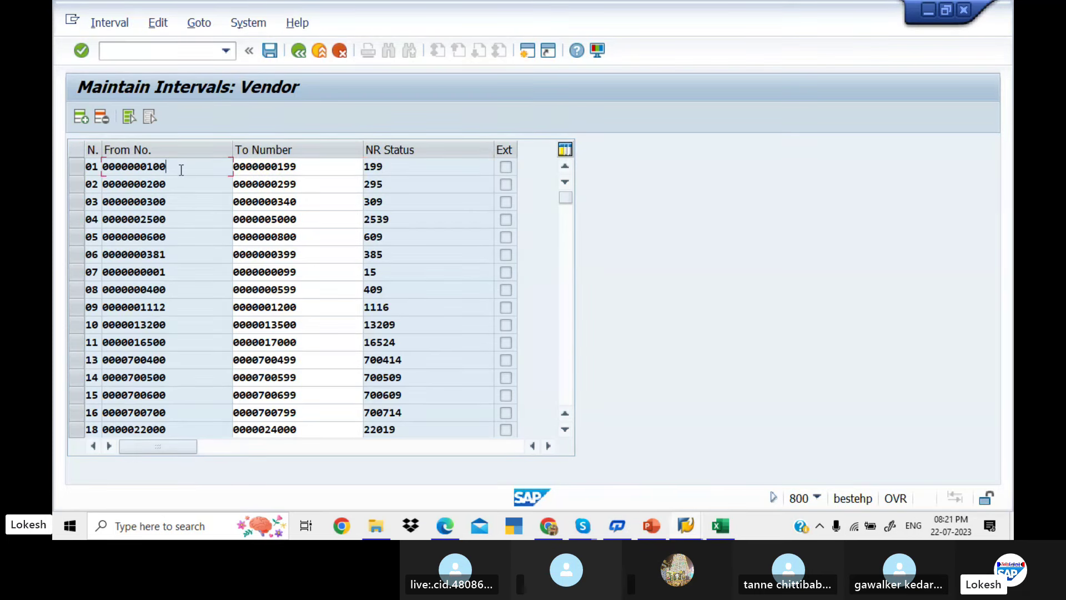
pyautogui.click(312, 164)
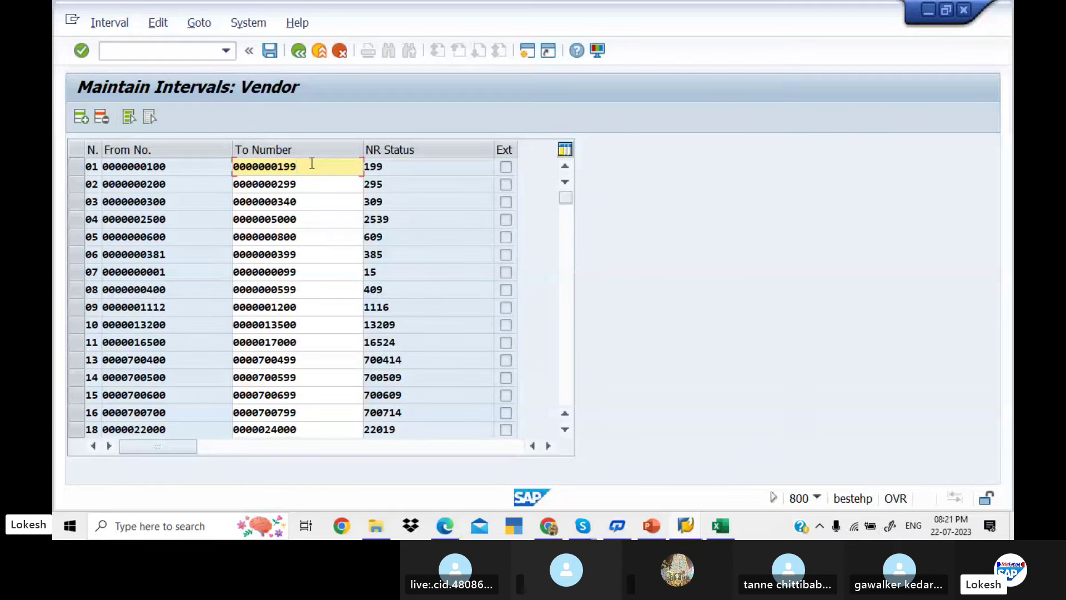
pyautogui.click(391, 167)
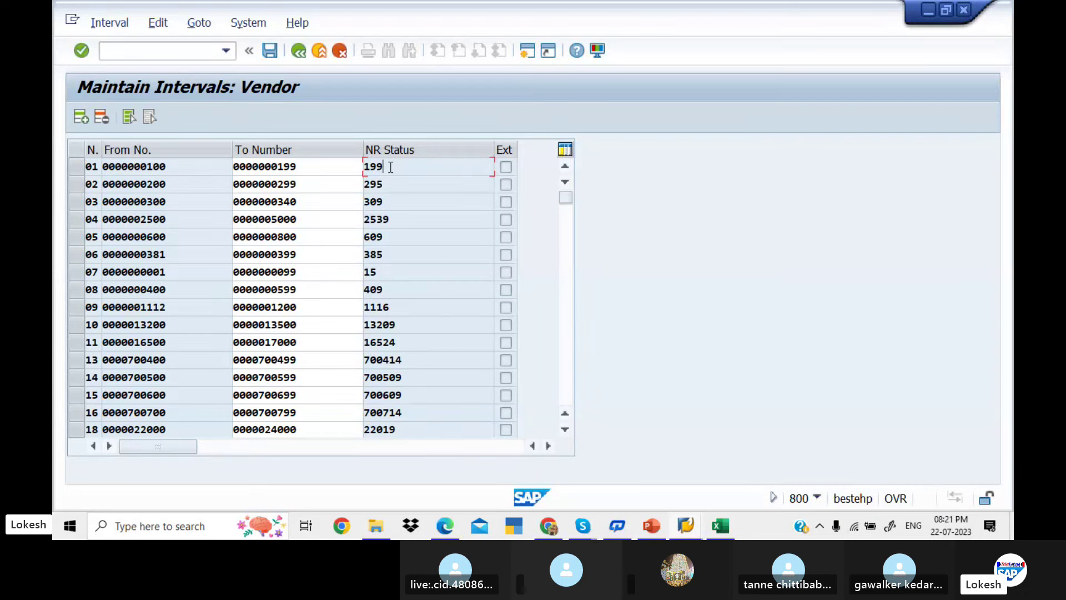
pyautogui.click(199, 191)
pyautogui.click(302, 183)
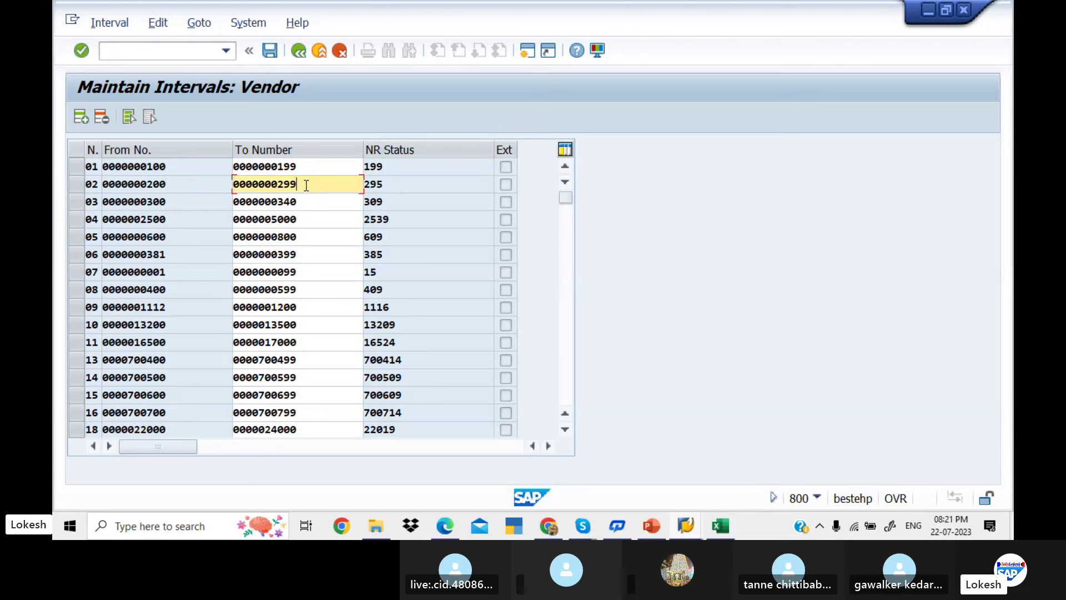
pyautogui.click(389, 189)
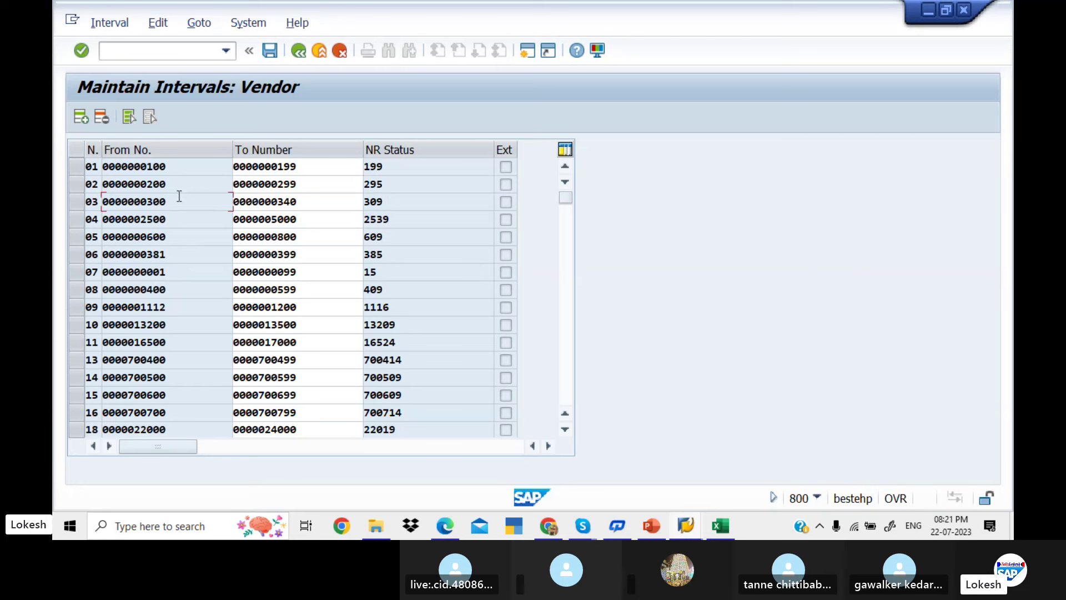
pyautogui.click(156, 198)
pyautogui.moveTo(156, 200); pyautogui.dragTo(146, 200)
pyautogui.moveTo(277, 200); pyautogui.dragTo(298, 201)
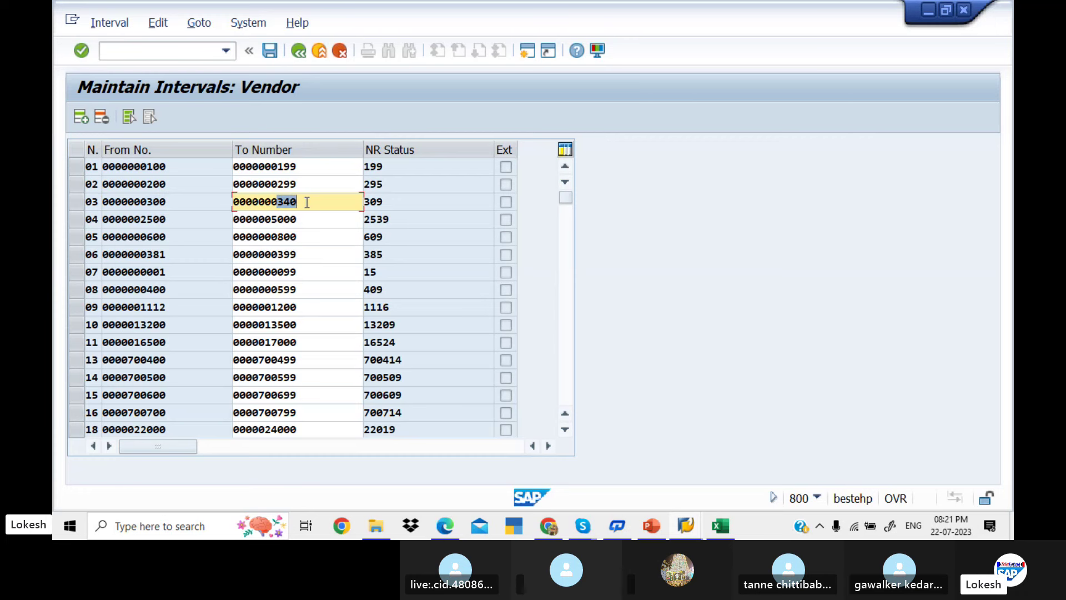
pyautogui.click(386, 204)
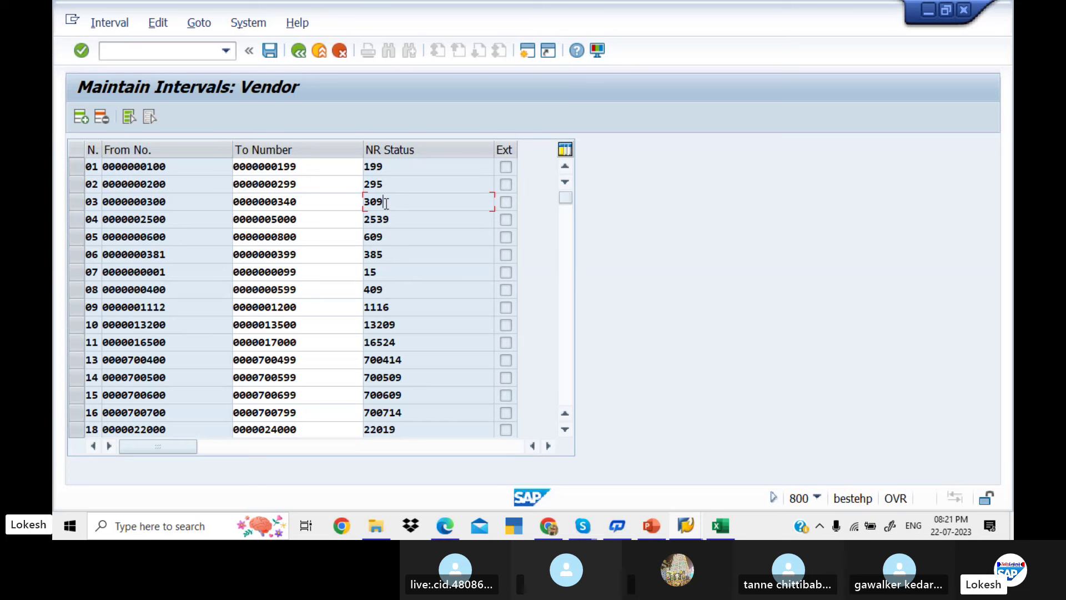
pyautogui.click(177, 222)
pyautogui.doubleClick(313, 222)
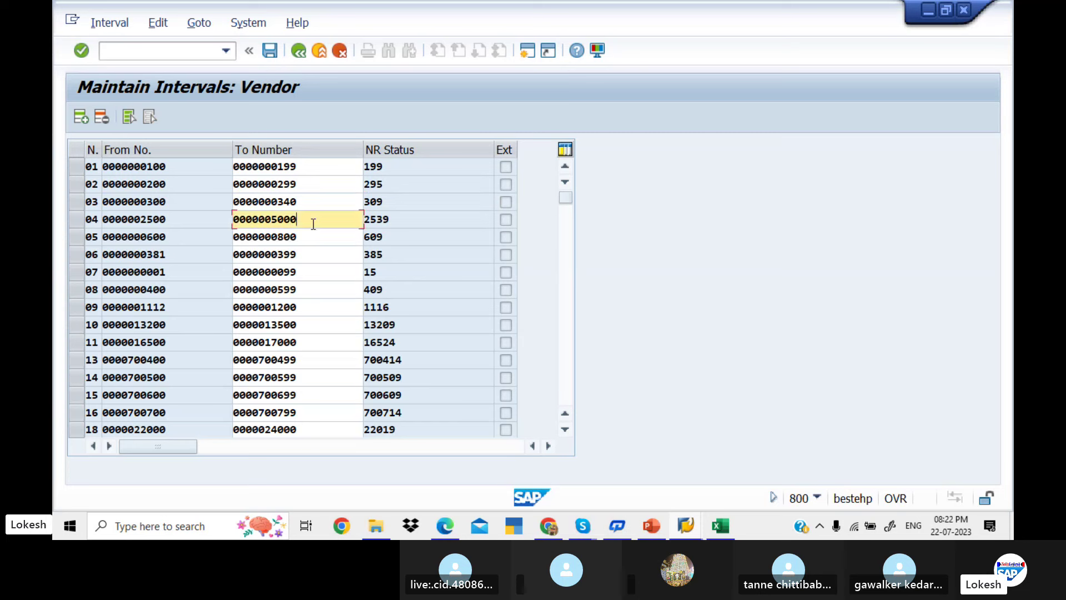
pyautogui.click(402, 218)
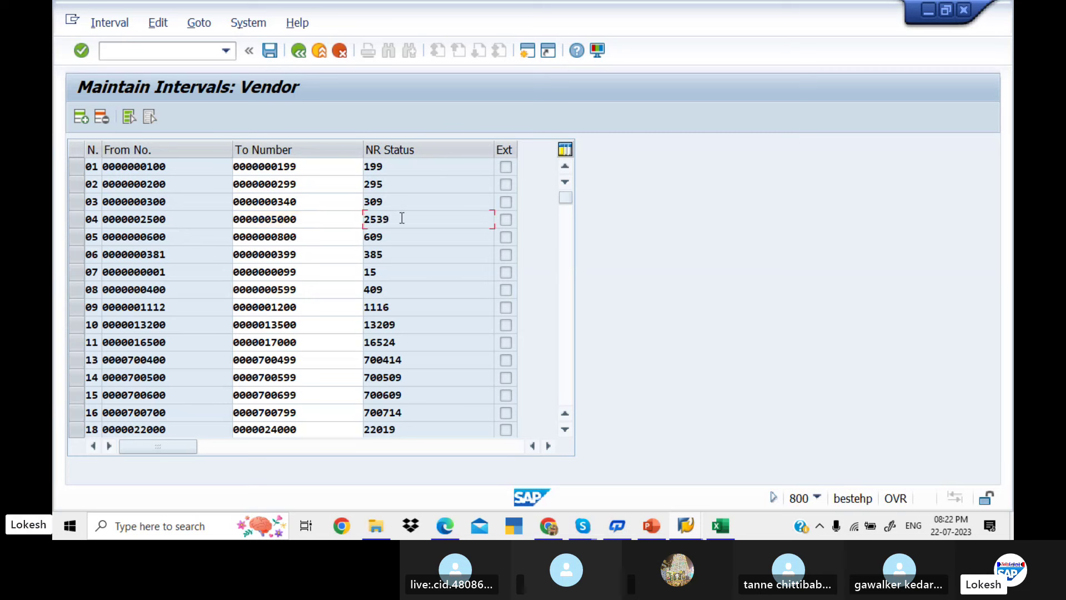
pyautogui.click(183, 234)
pyautogui.doubleClick(306, 241)
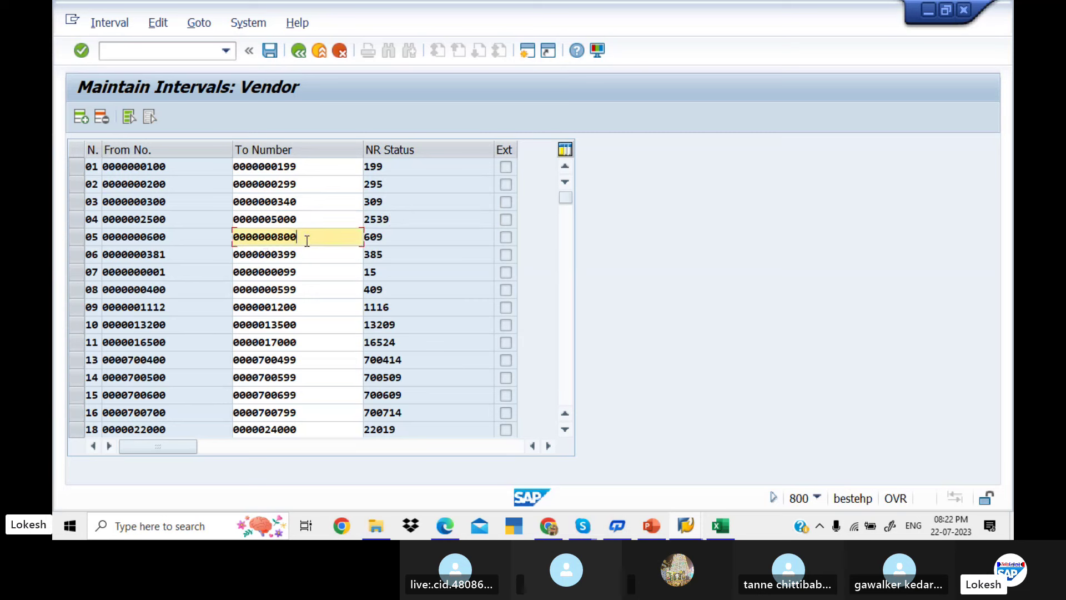
pyautogui.click(397, 239)
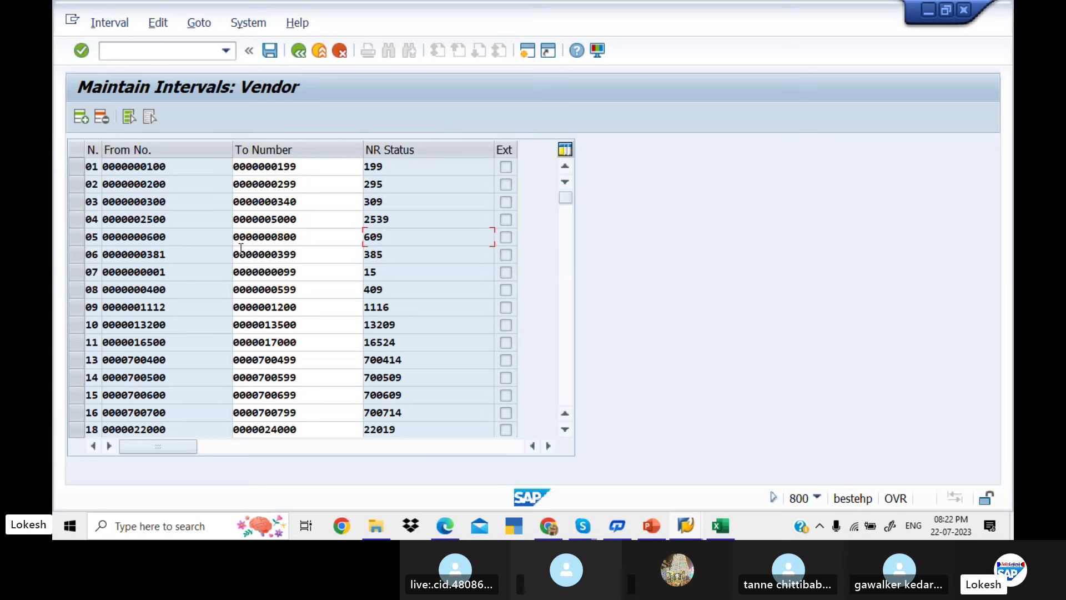
pyautogui.click(199, 255)
pyautogui.doubleClick(300, 255)
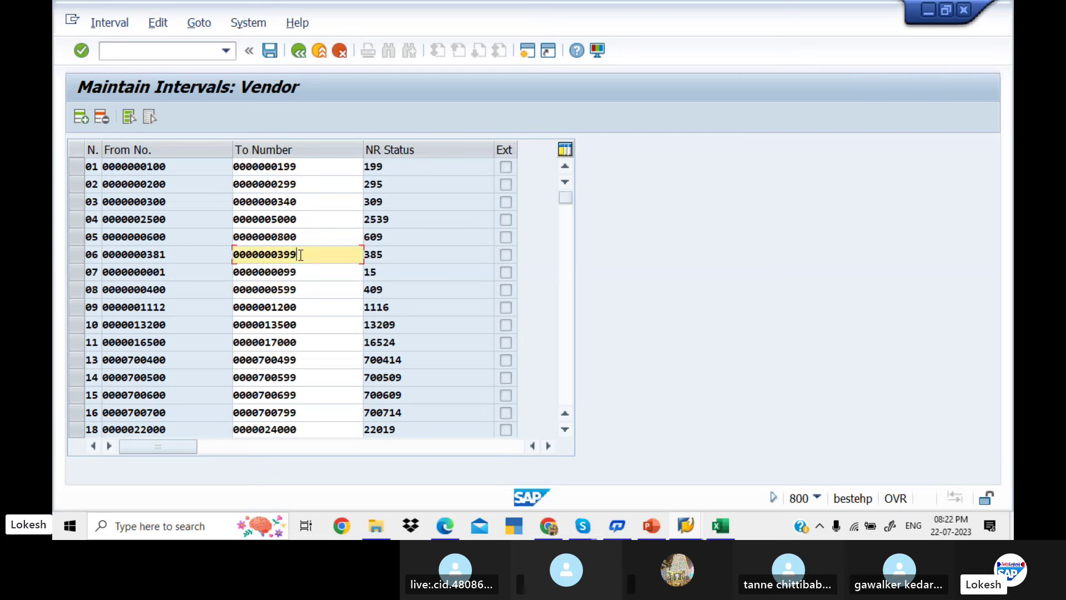
pyautogui.click(397, 255)
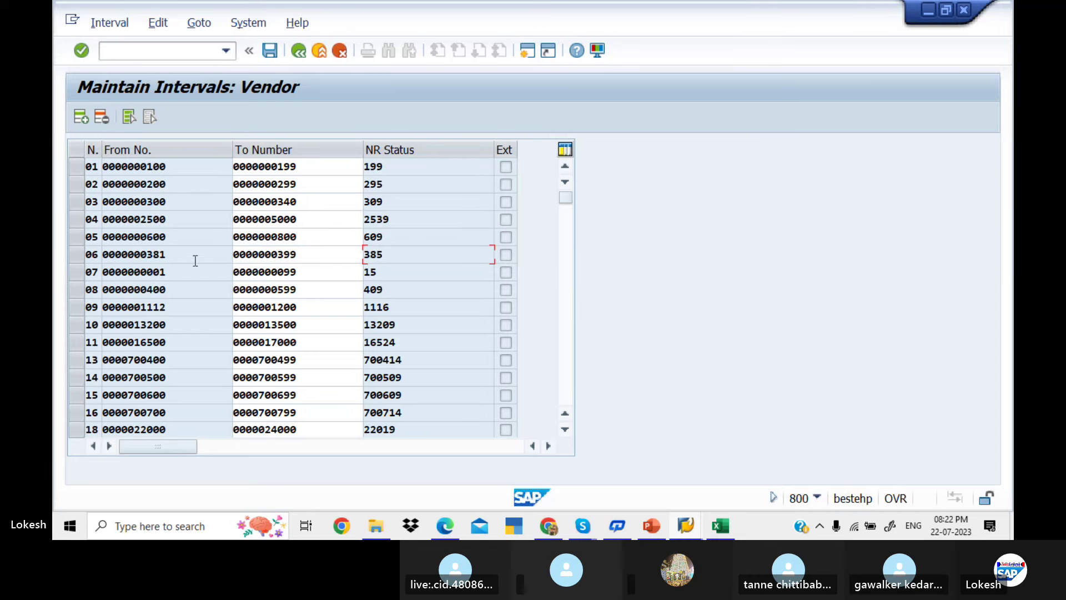
pyautogui.click(183, 273)
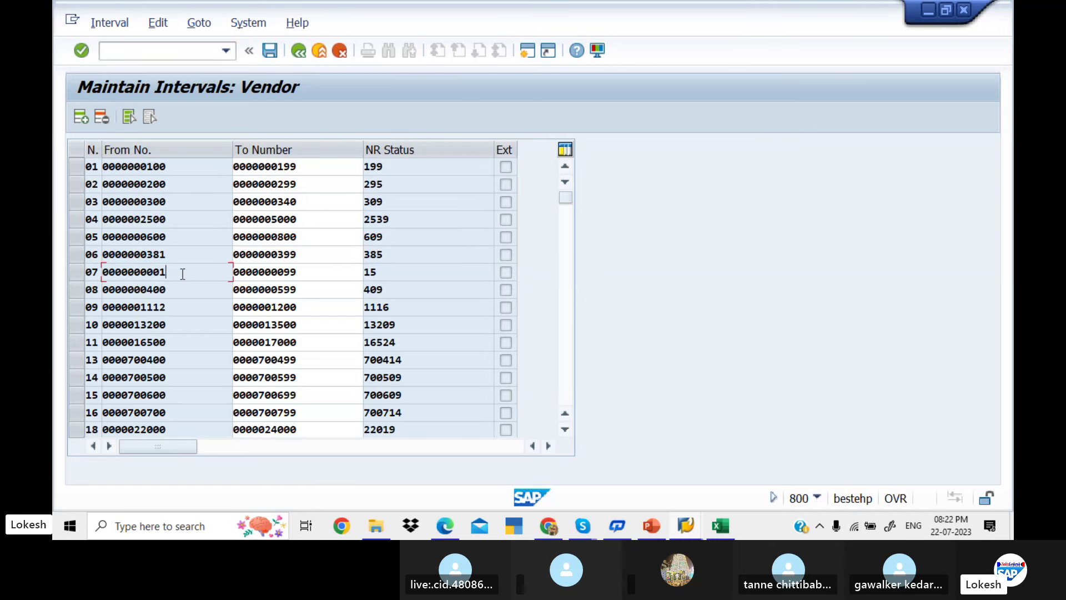
pyautogui.doubleClick(316, 273)
pyautogui.click(394, 272)
pyautogui.doubleClick(319, 289)
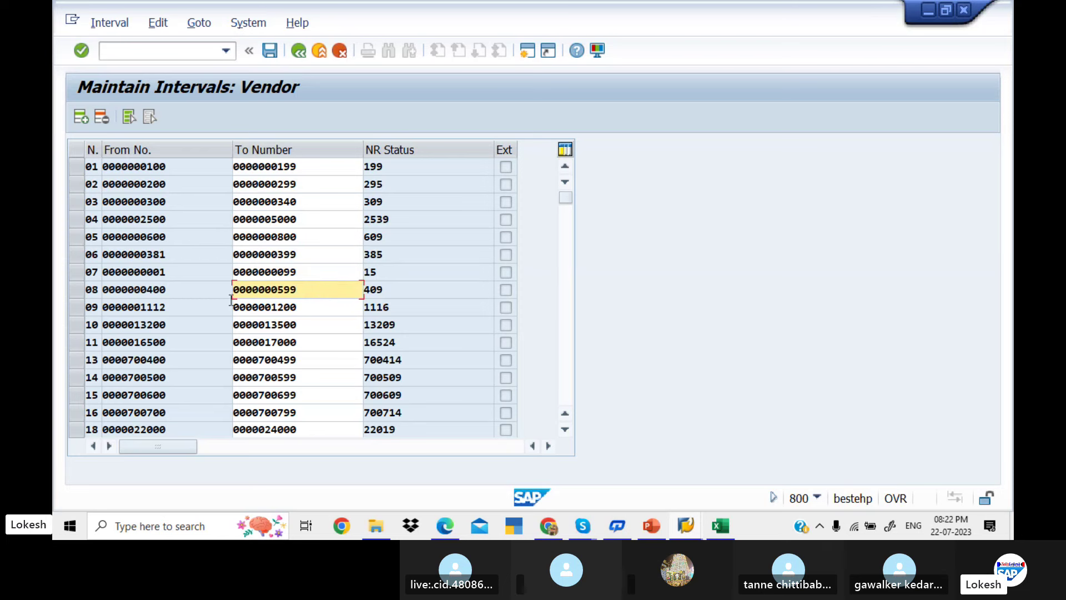
pyautogui.click(296, 275)
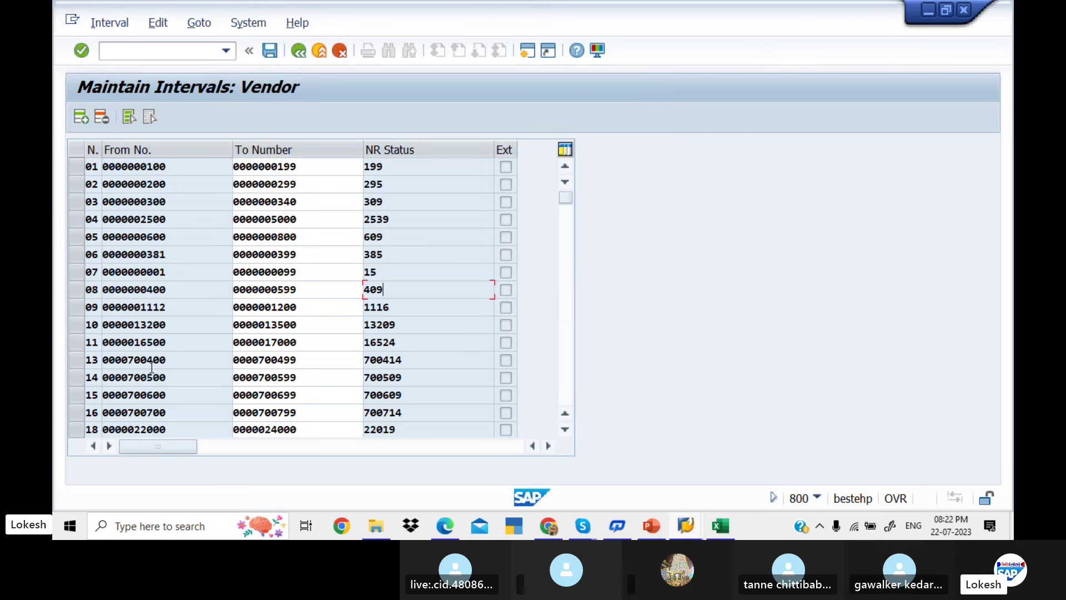
pyautogui.click(175, 360)
# Review the starting numbers of vendor intervals 13, 15, 16, 22 and 25
pyautogui.click(566, 326)
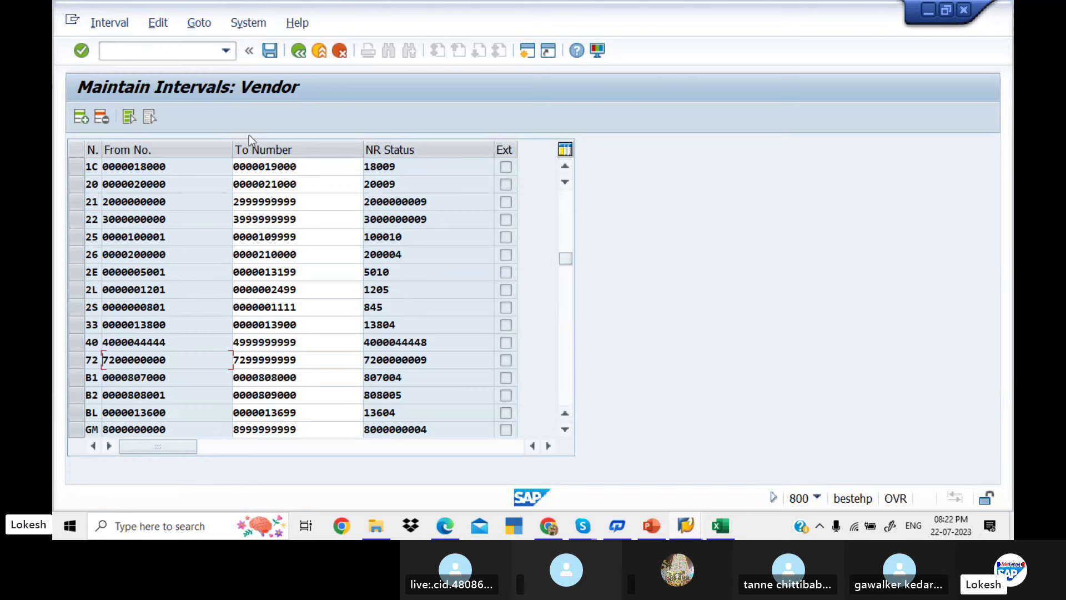
pyautogui.click(197, 214)
pyautogui.click(181, 242)
pyautogui.click(564, 237)
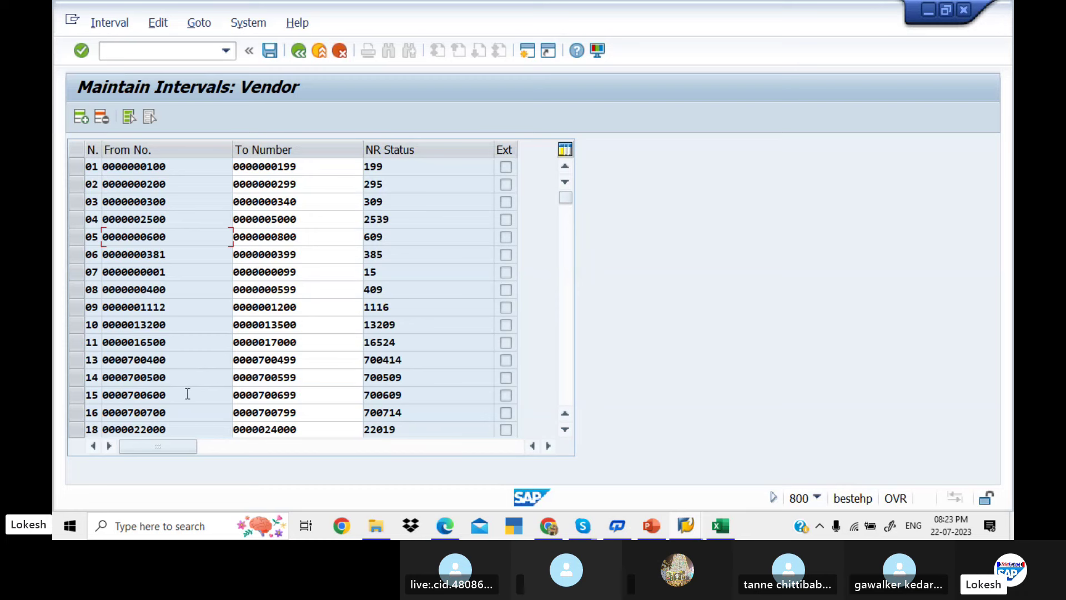
pyautogui.click(170, 363)
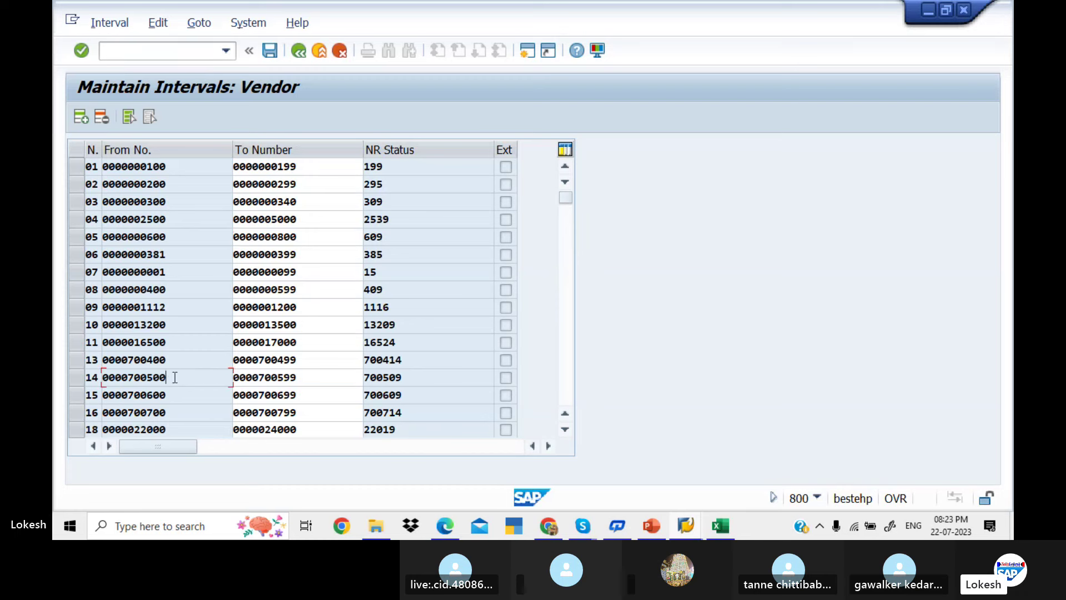
pyautogui.click(183, 393)
pyautogui.click(188, 411)
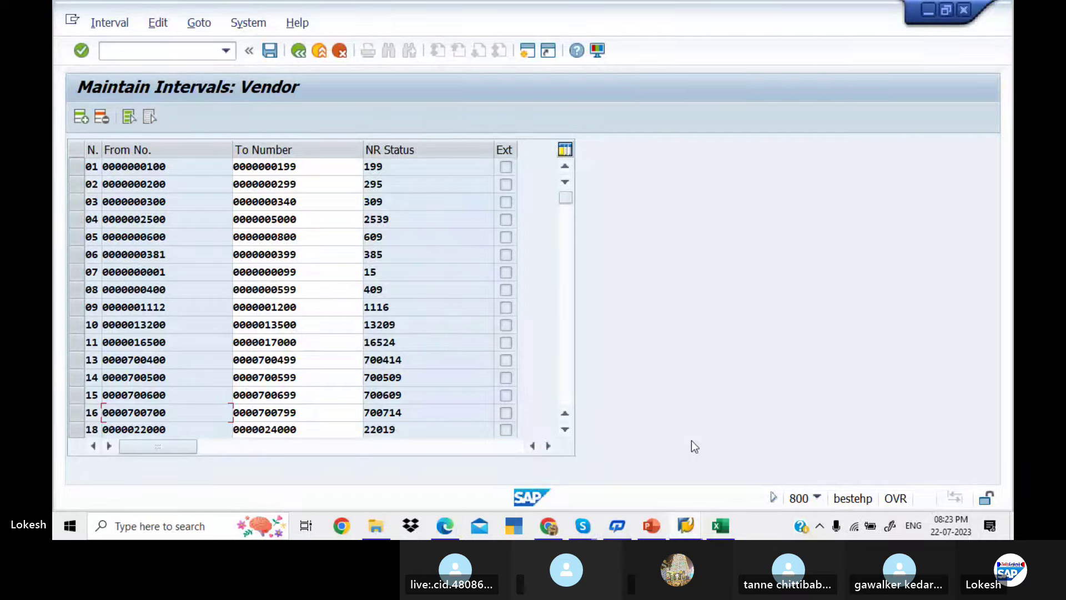
# Open the vendor account group to number range assignment overview
pyautogui.hotkey('alt', 'Tab')
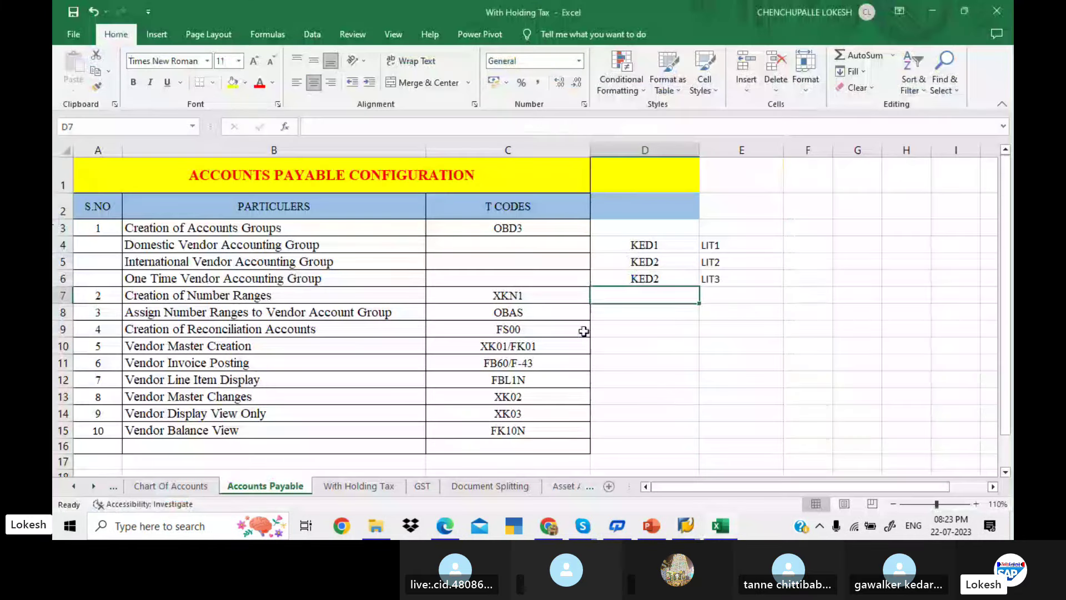
pyautogui.hotkey('alt', 'Tab')
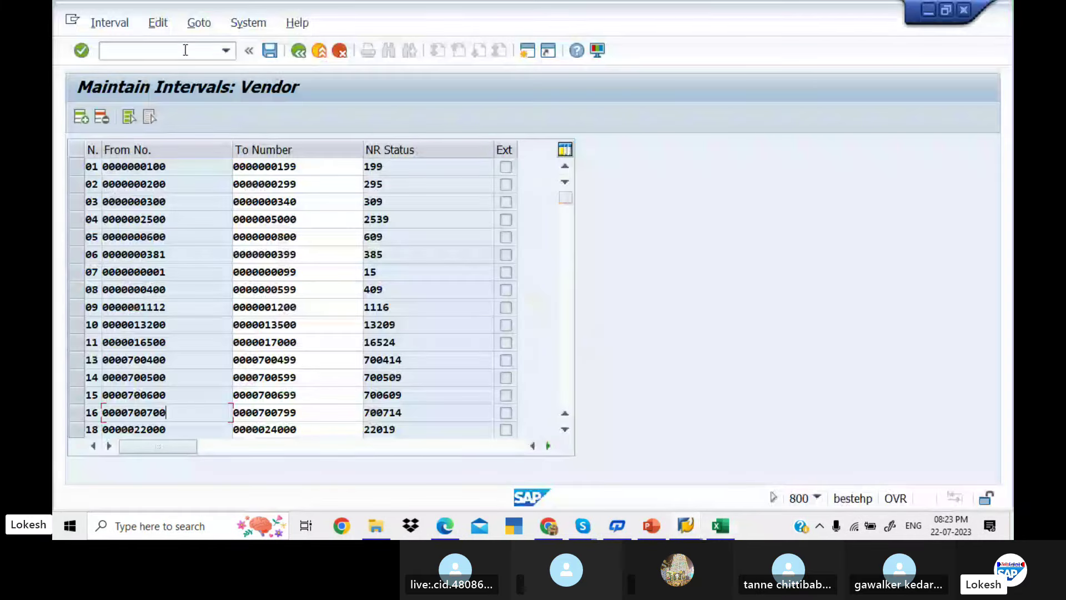
pyautogui.click(186, 51)
pyautogui.write('/NOBA')
pyautogui.write('G')
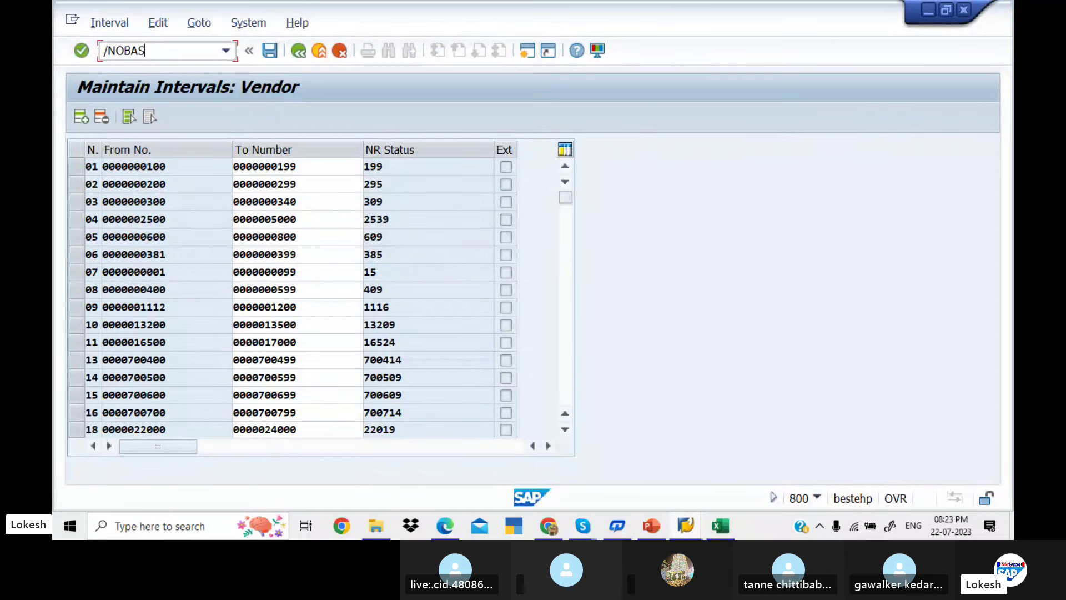
pyautogui.press('Return')
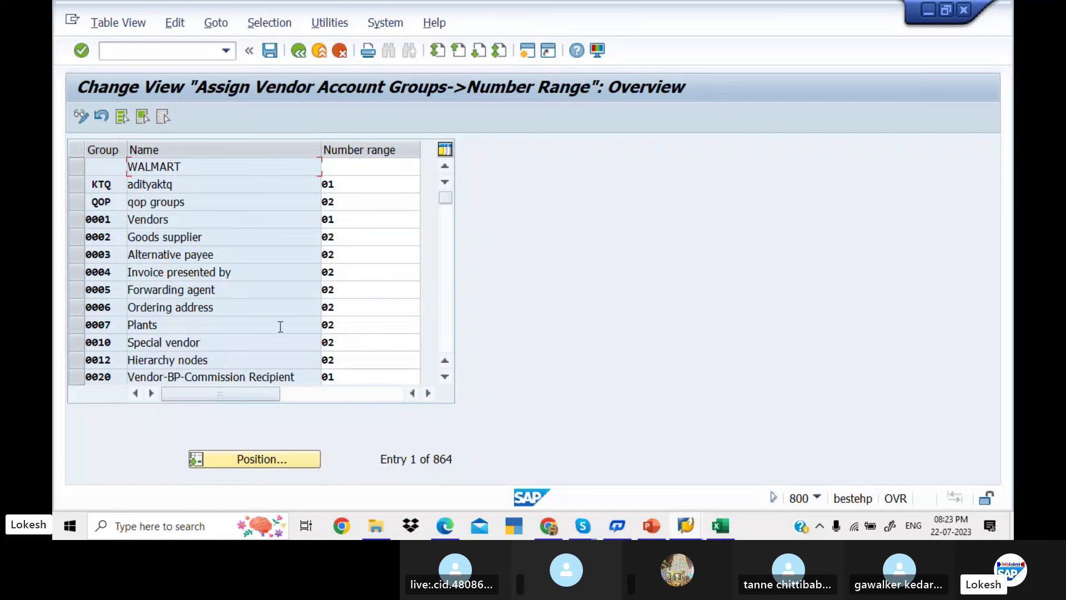
# Jump the account group list to KED1 using Position
pyautogui.click(281, 459)
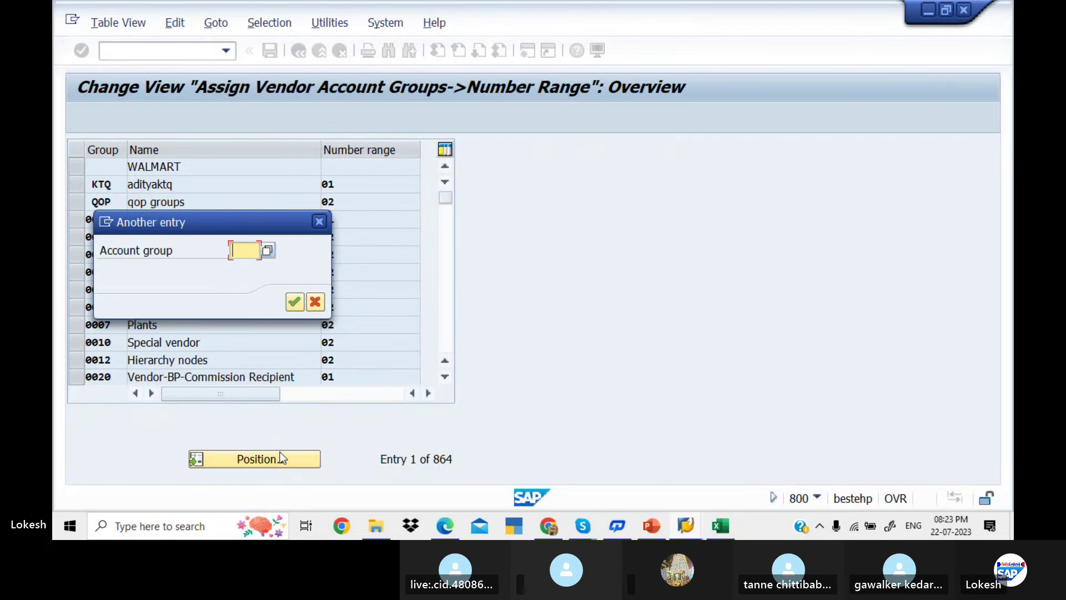
pyautogui.write('KED1')
pyautogui.press('Return')
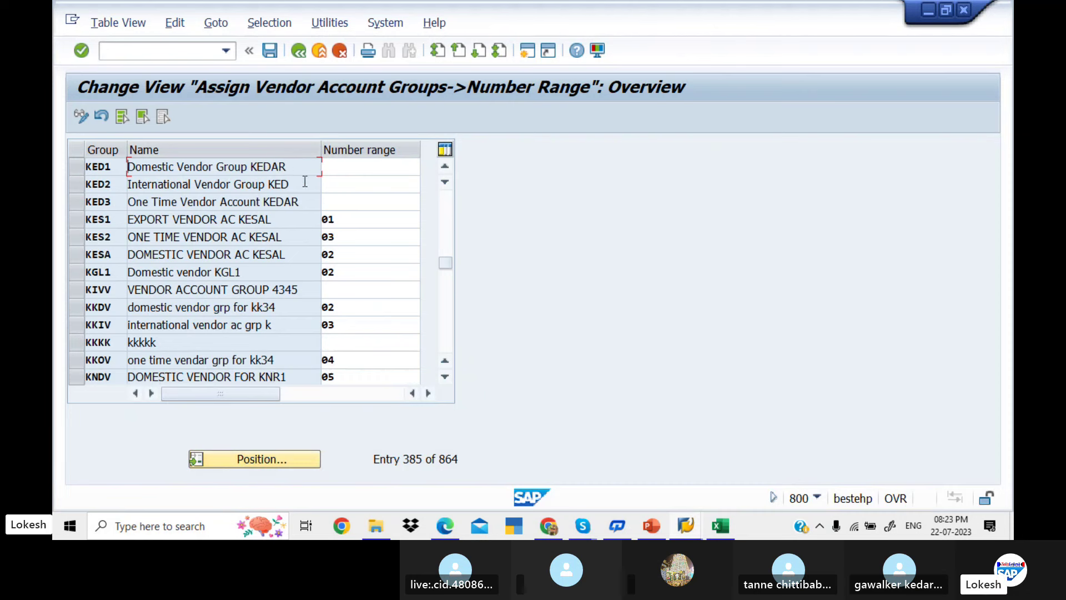
# Enter number ranges 14, 15 and 16 for KED1–KED3 and save under the customizing request
pyautogui.click(347, 172)
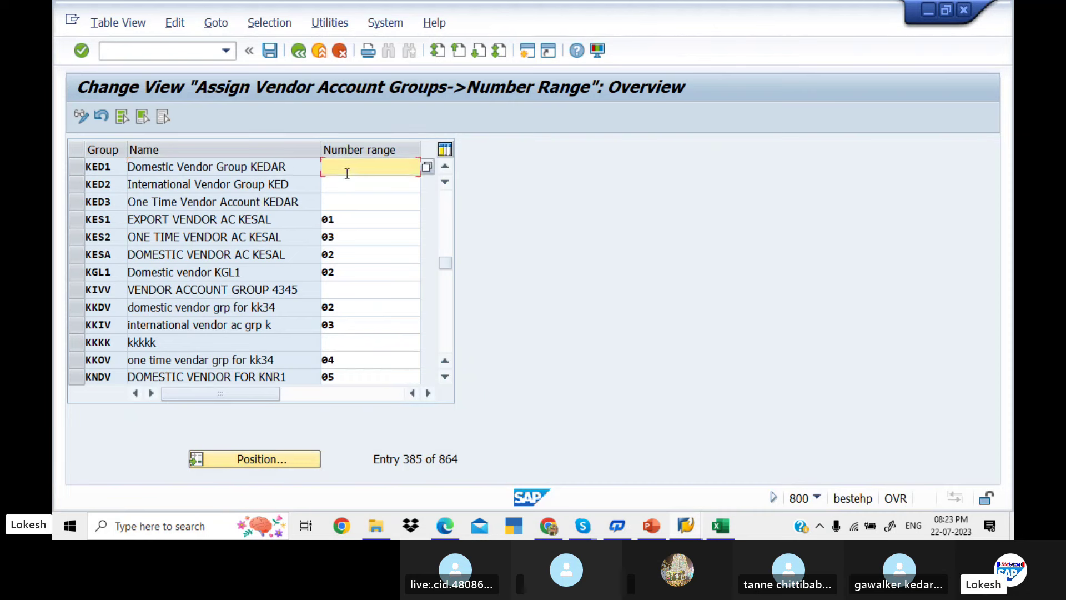
pyautogui.write('14')
pyautogui.press('Tab')
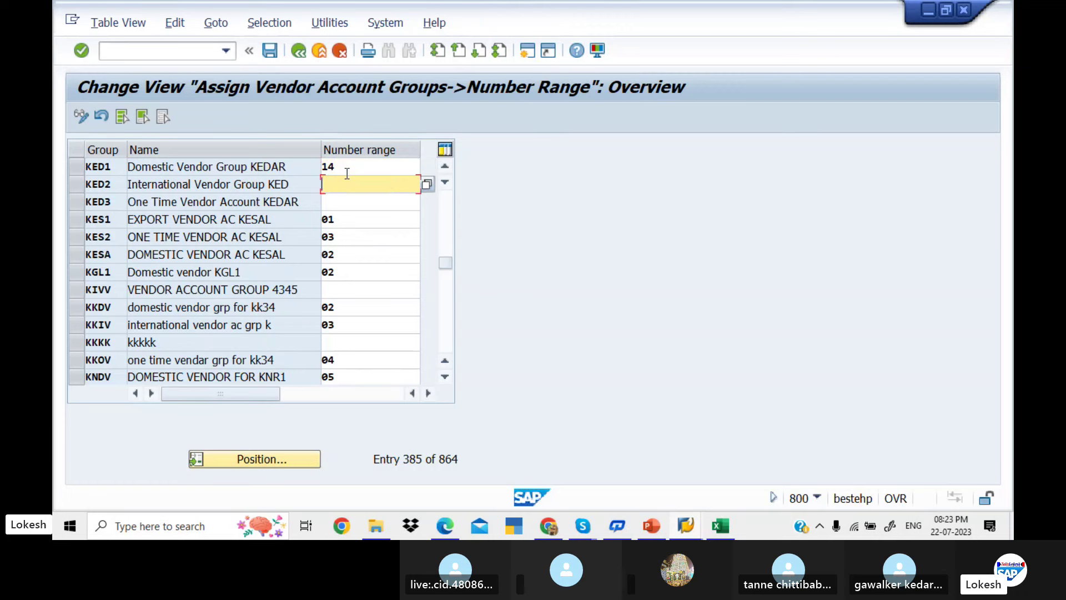
pyautogui.write('15')
pyautogui.press('Tab')
pyautogui.write('16')
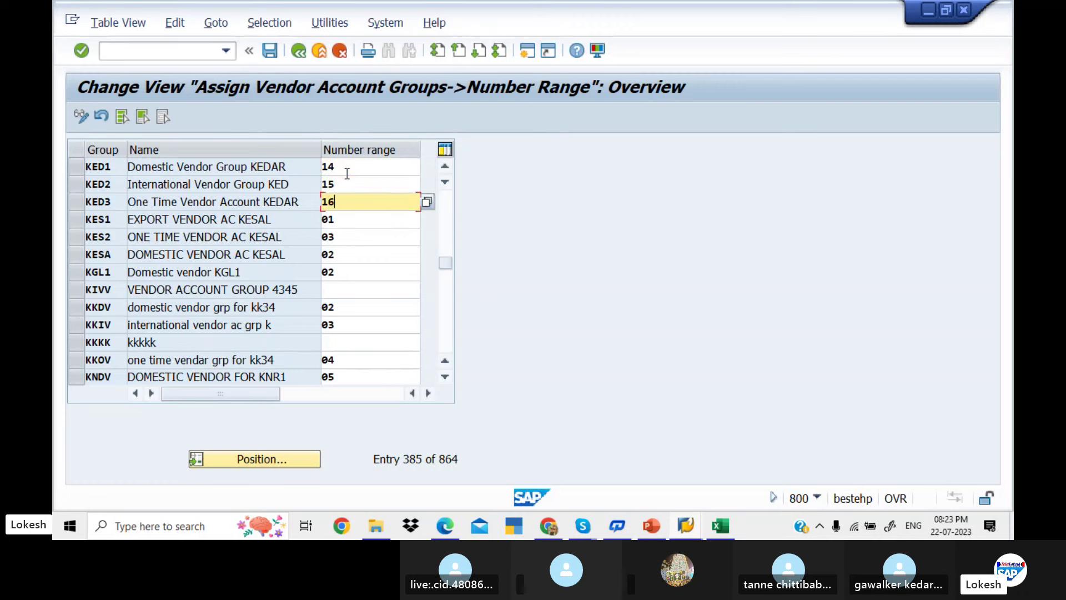
pyautogui.press('Tab')
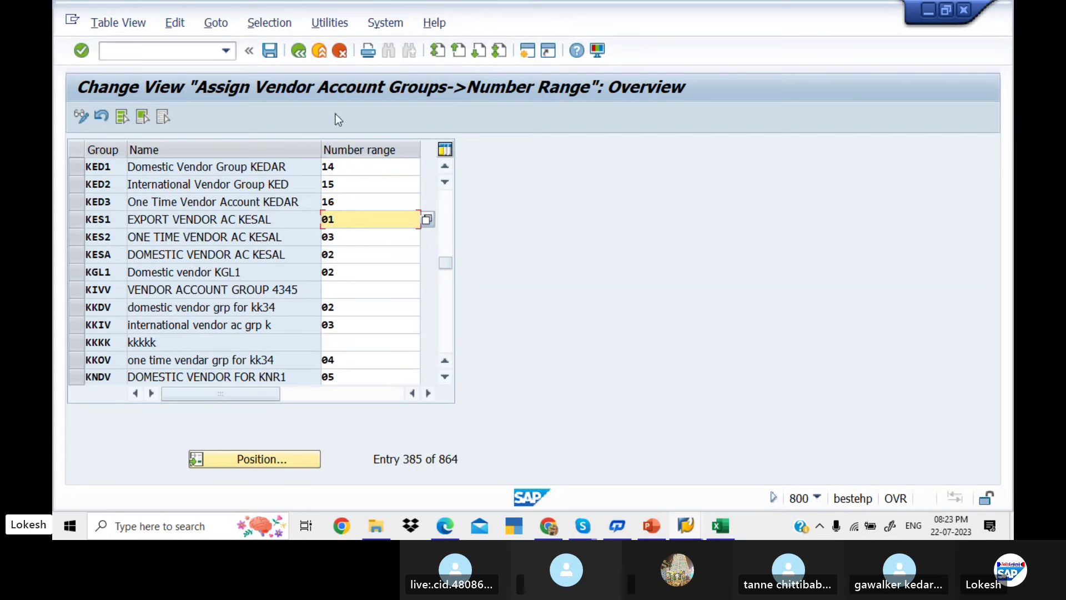
pyautogui.click(272, 51)
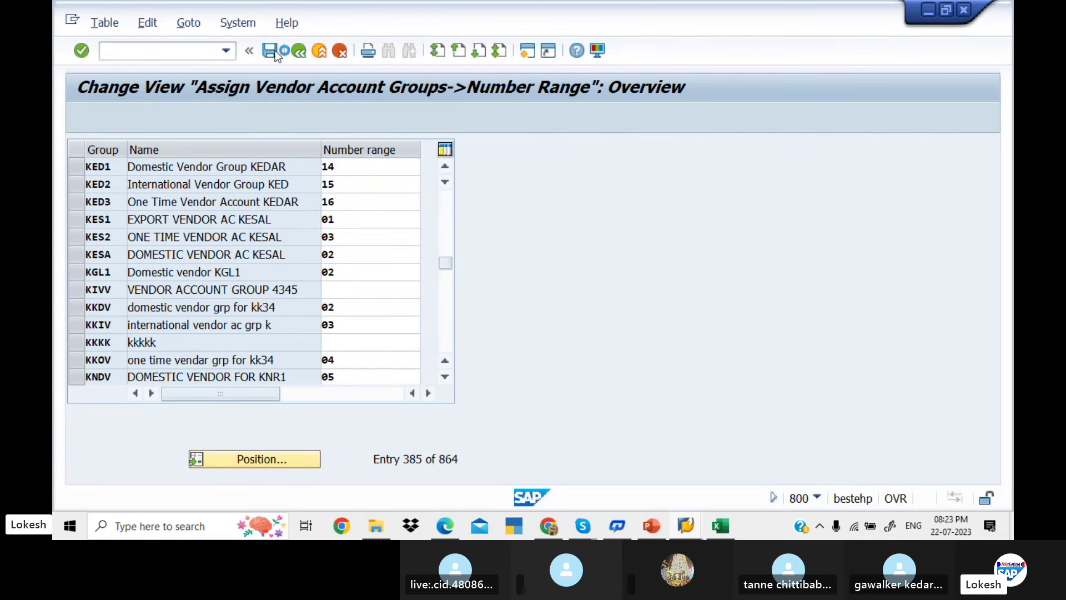
pyautogui.click(317, 302)
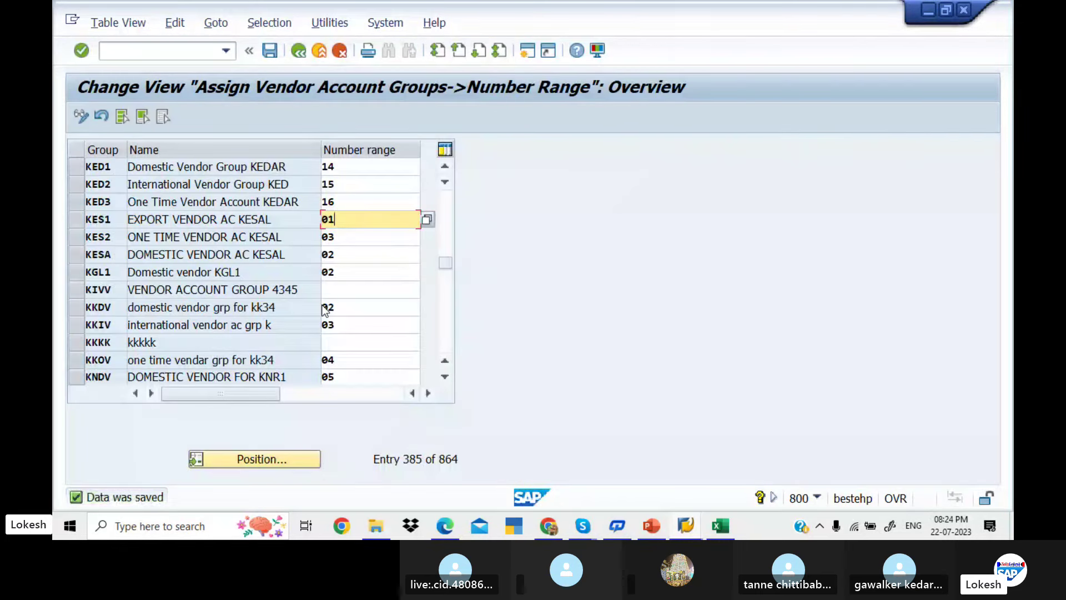
pyautogui.hotkey('alt', 'Tab')
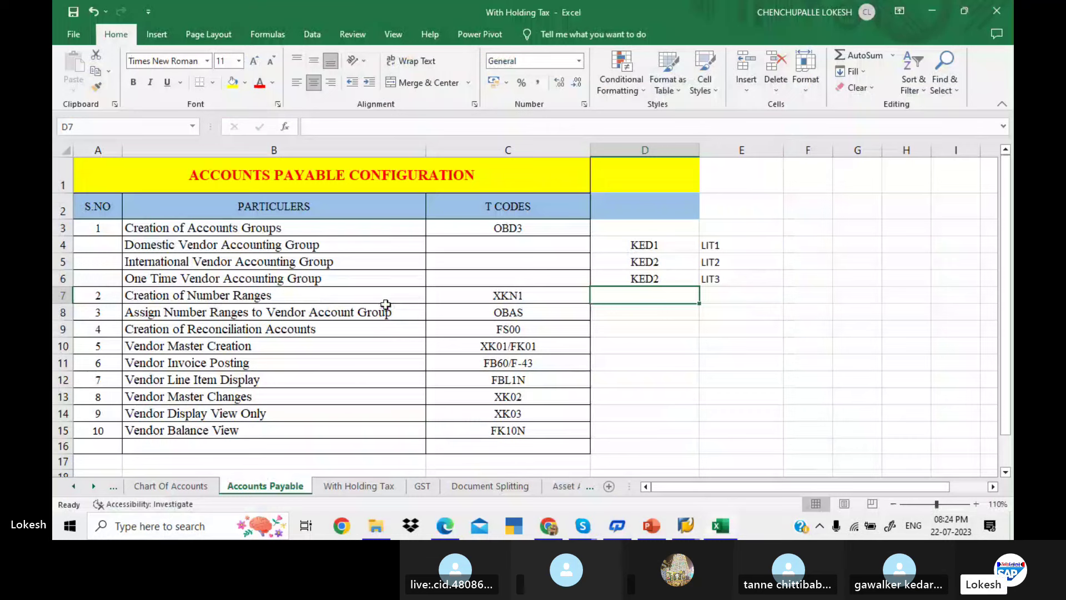
pyautogui.click(518, 332)
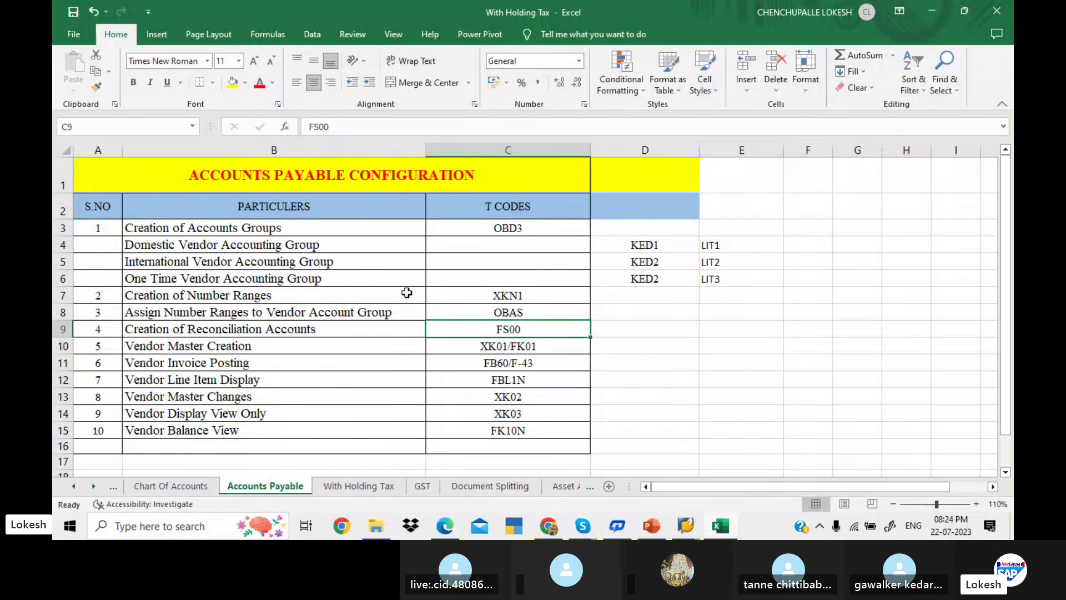
pyautogui.hotkey('alt', 'Tab')
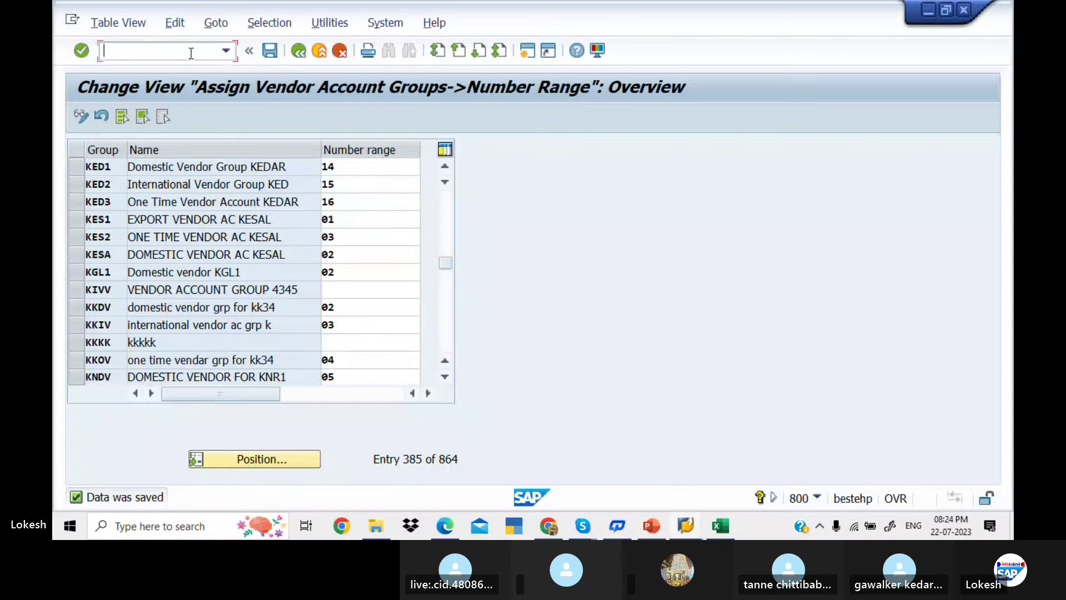
# Run FS00, switch its account tree from LIT1 to company code KED1, and consult the GL notes
pyautogui.write('/NF')
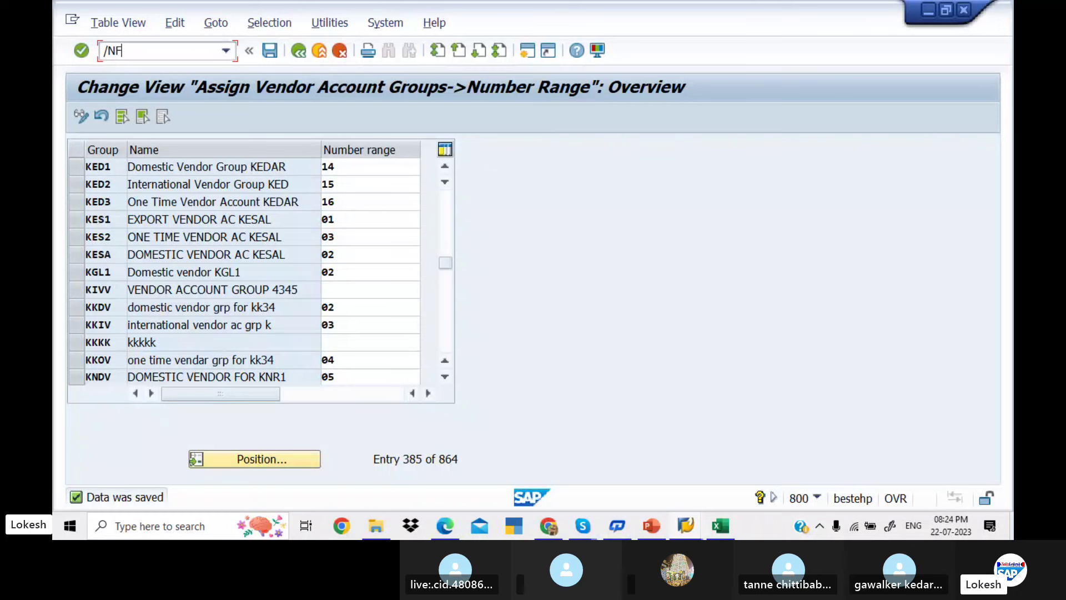
pyautogui.write('S00')
pyautogui.press('Return')
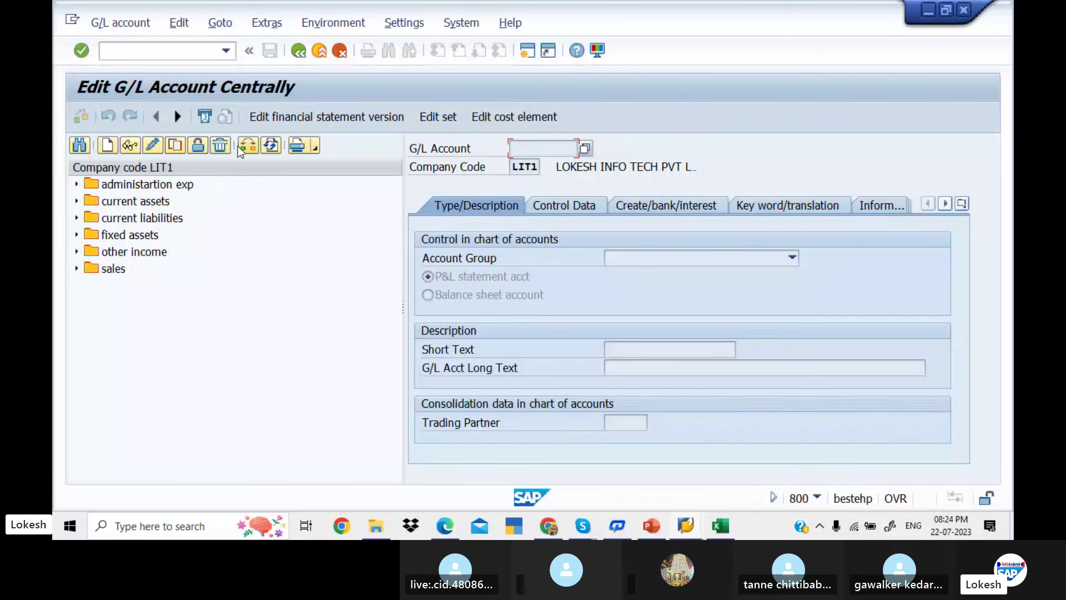
pyautogui.click(240, 145)
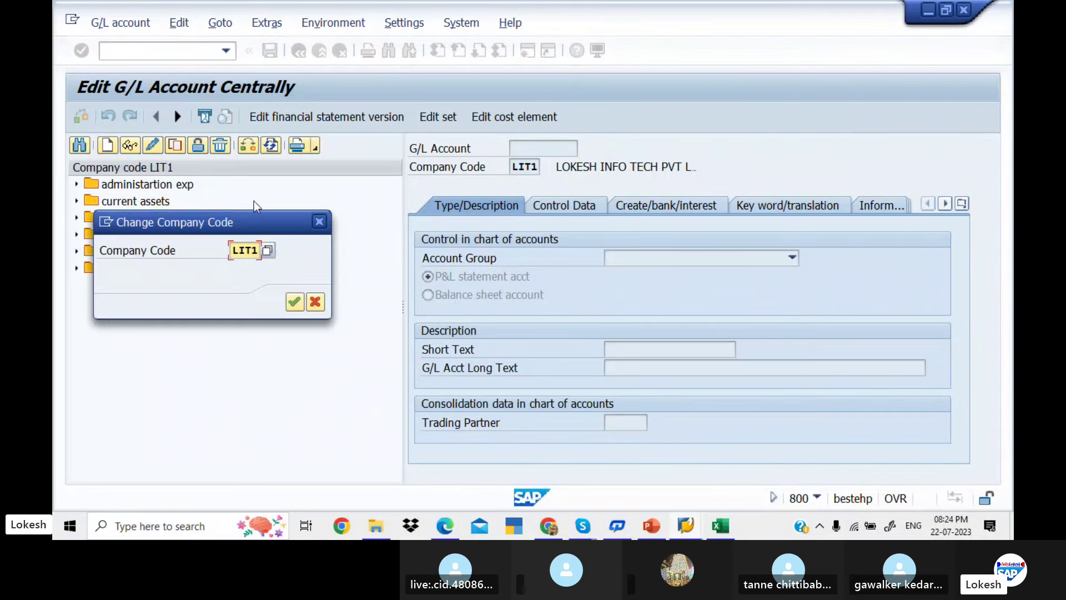
pyautogui.doubleClick(259, 250)
pyautogui.write('L')
pyautogui.press('BackSpace')
pyautogui.write('KED1')
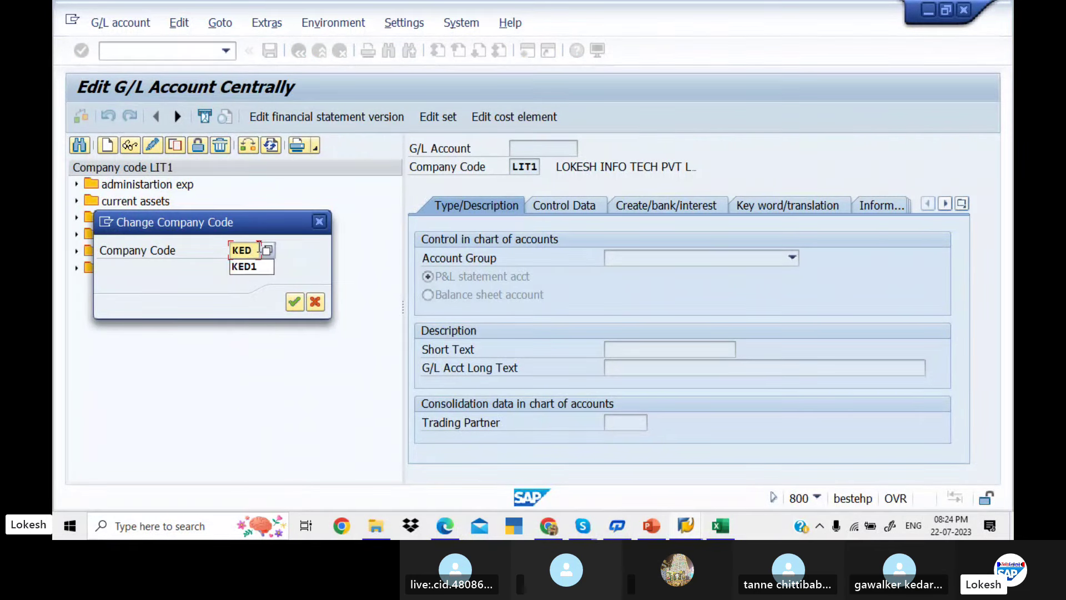
pyautogui.press('Return')
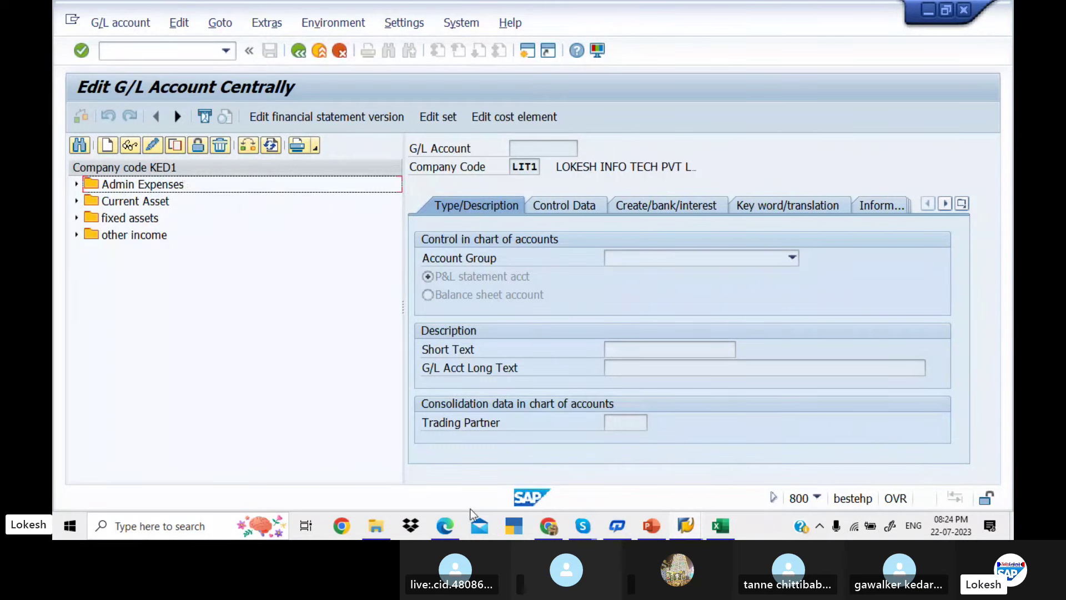
pyautogui.click(455, 517)
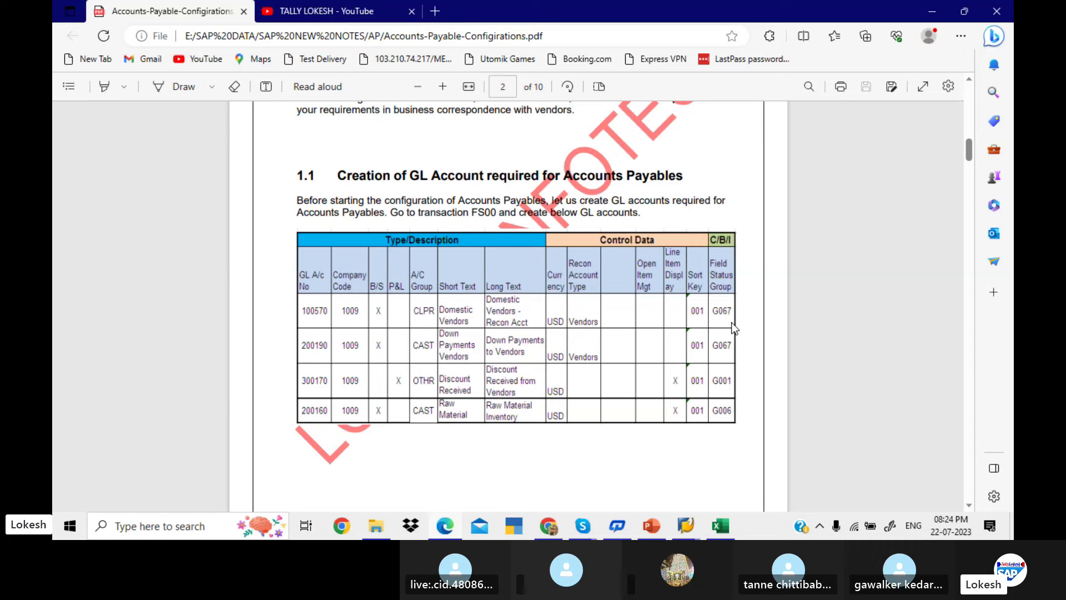
pyautogui.hotkey('alt', 'Tab')
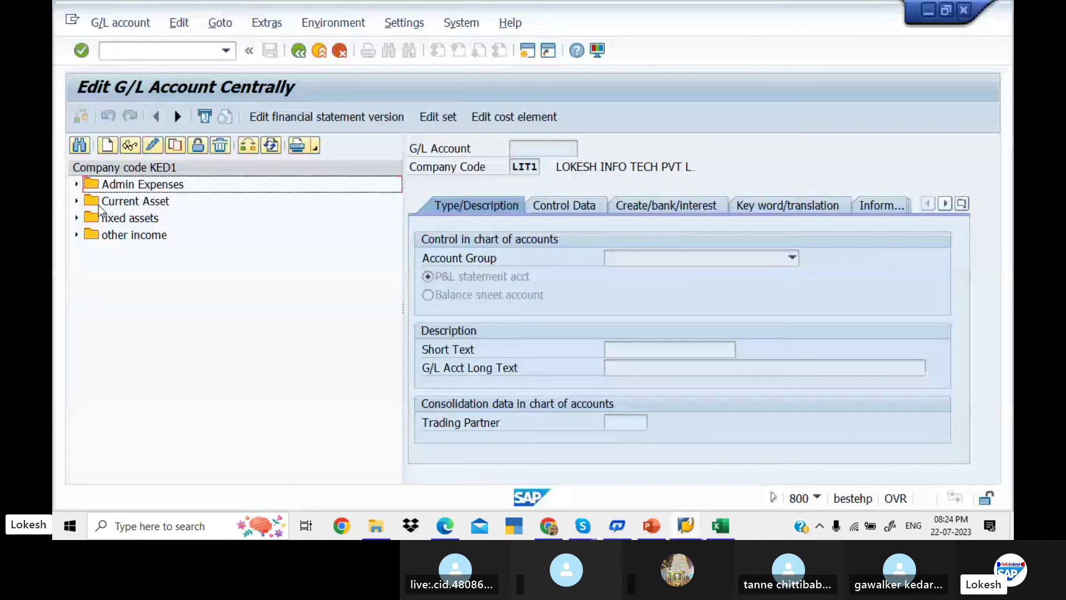
pyautogui.click(77, 184)
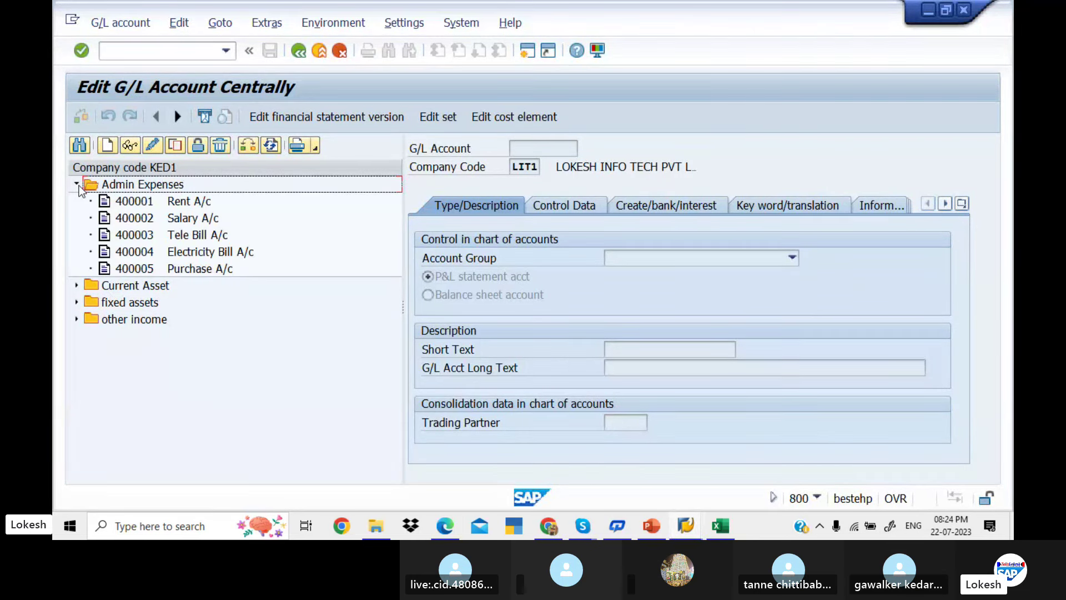
pyautogui.click(77, 185)
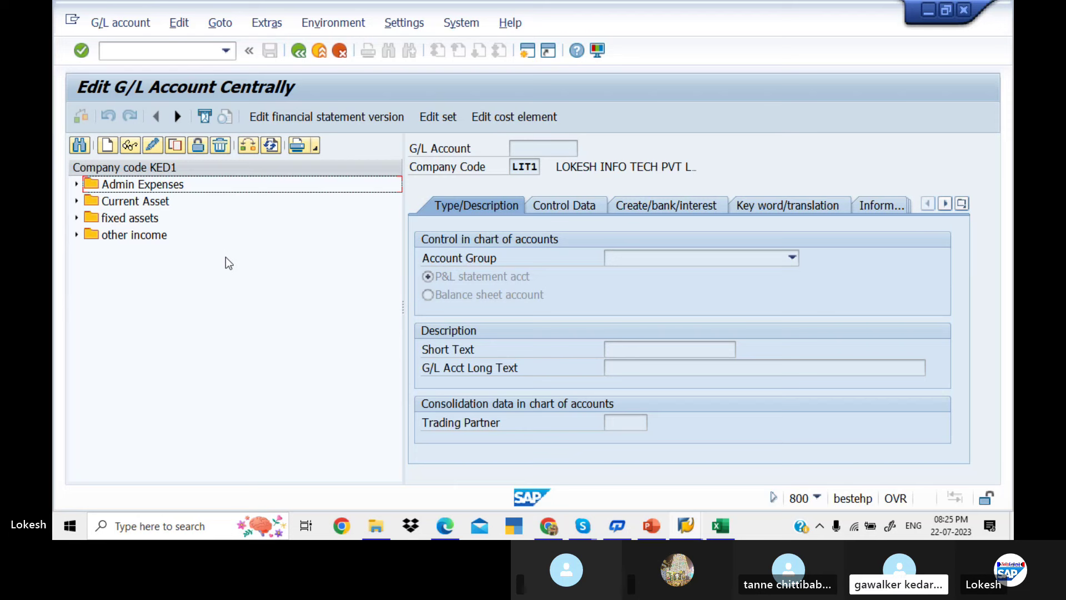
# In a second session, run OBD4 and confirm KED1's Current Liabilities range starts at 100201
pyautogui.click(547, 54)
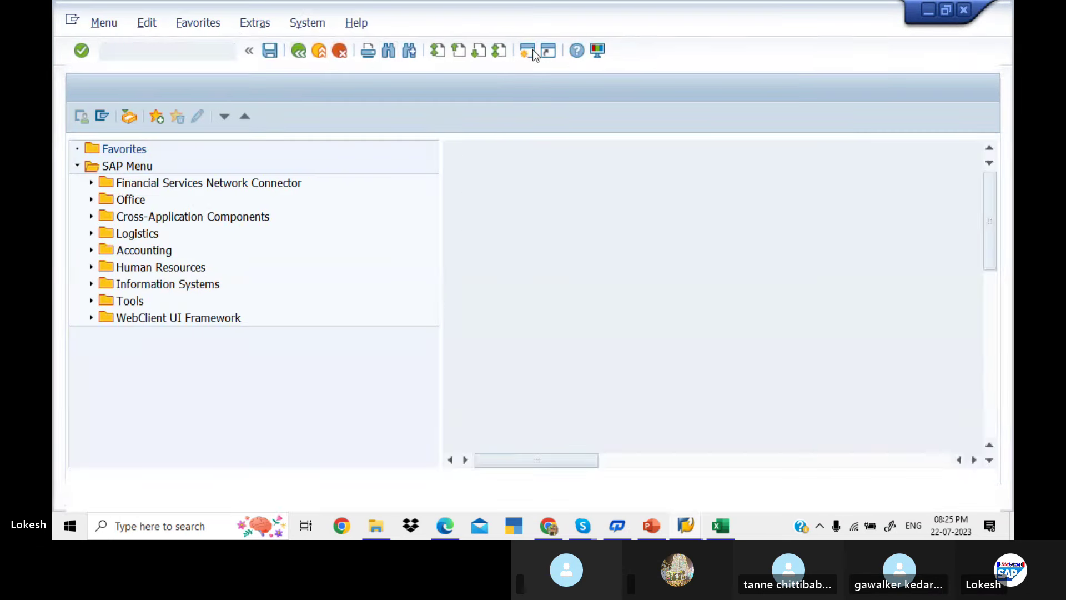
pyautogui.write('OB')
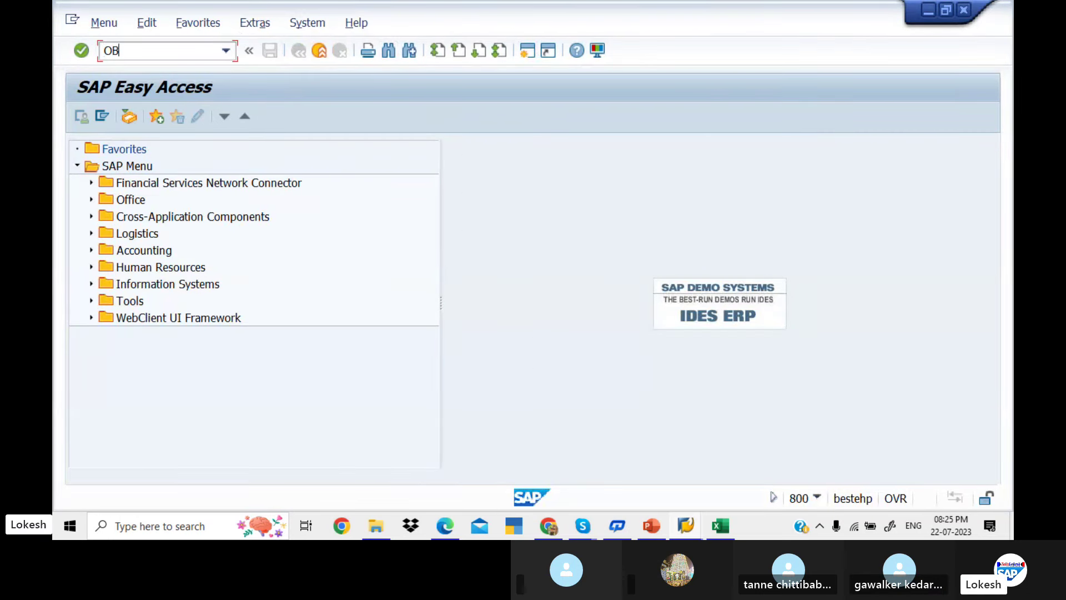
pyautogui.write('D4')
pyautogui.press('Return')
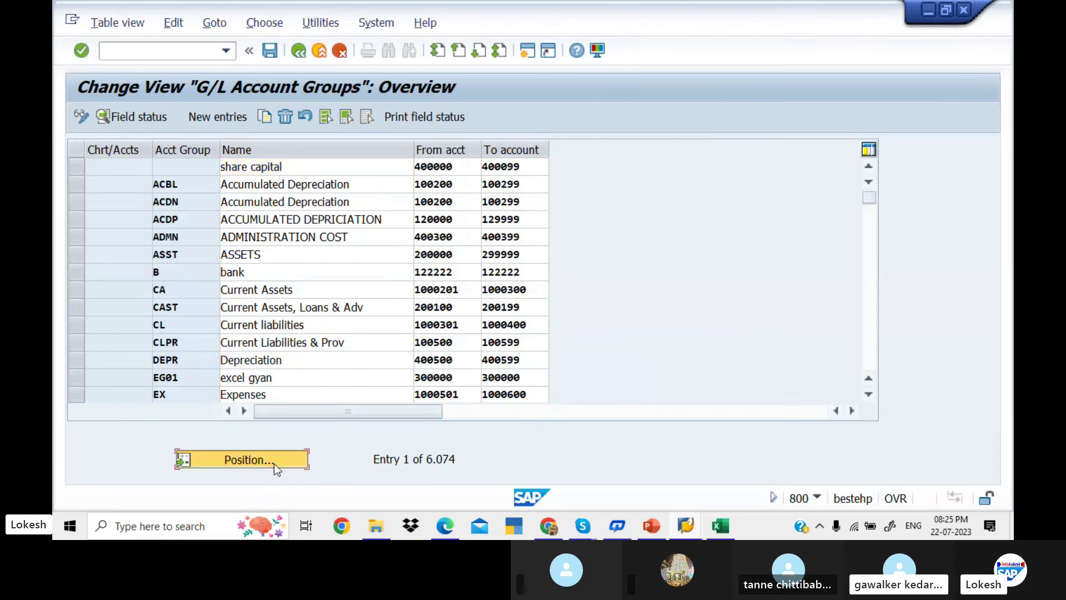
pyautogui.click(275, 463)
pyautogui.write('KED')
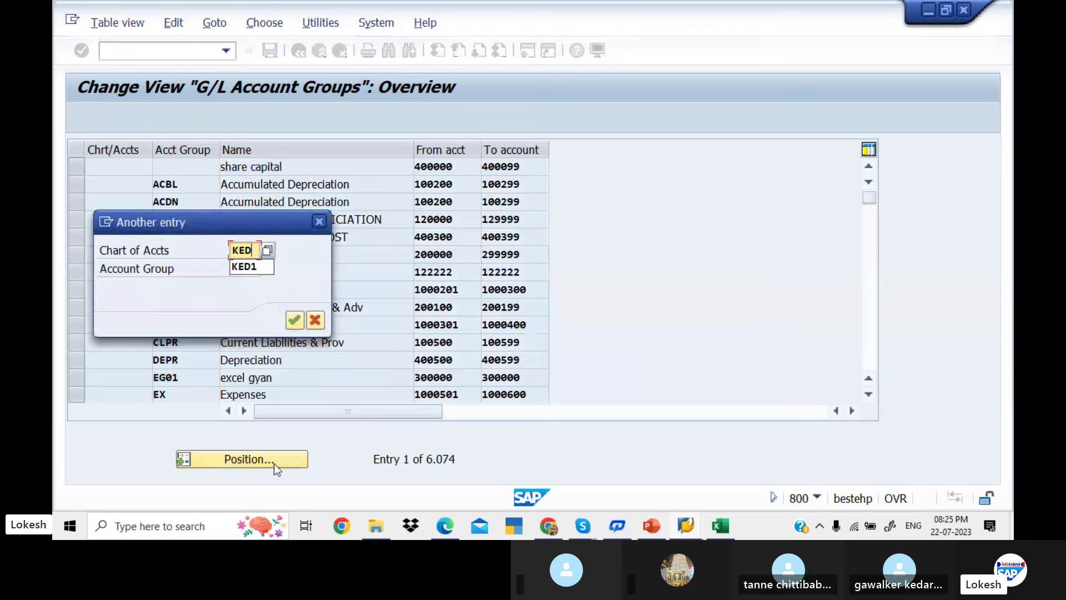
pyautogui.write('1')
pyautogui.press('Return')
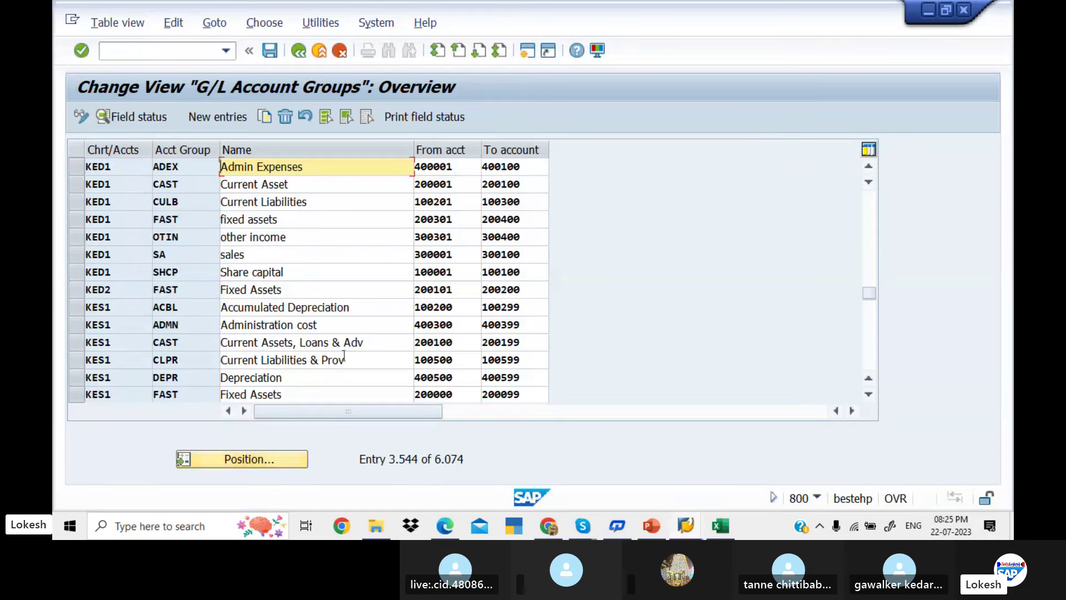
pyautogui.click(459, 197)
pyautogui.press('Left')
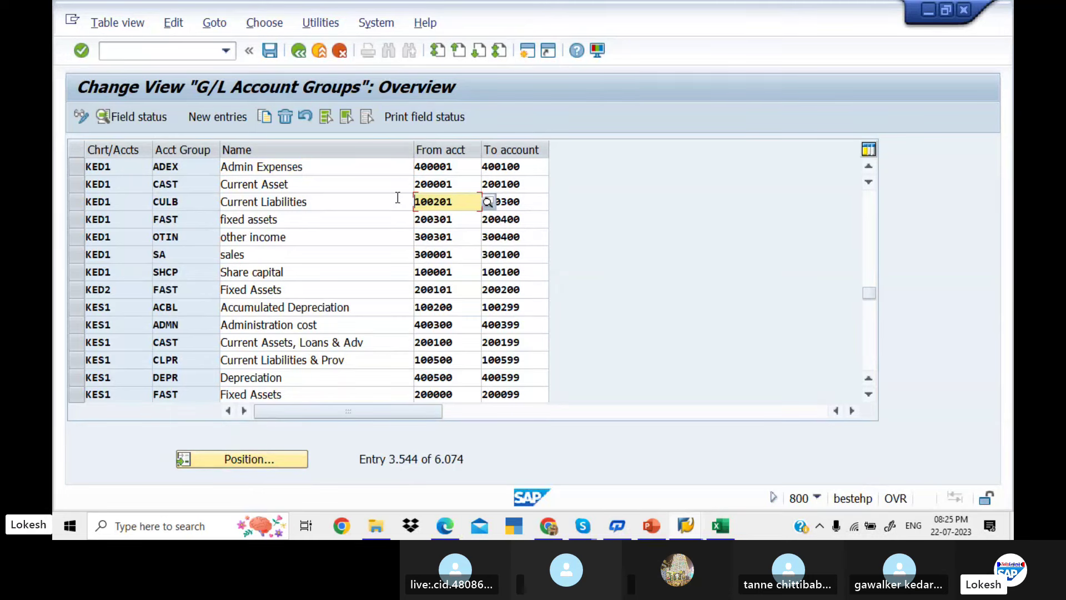
pyautogui.hotkey('alt', 'Tab')
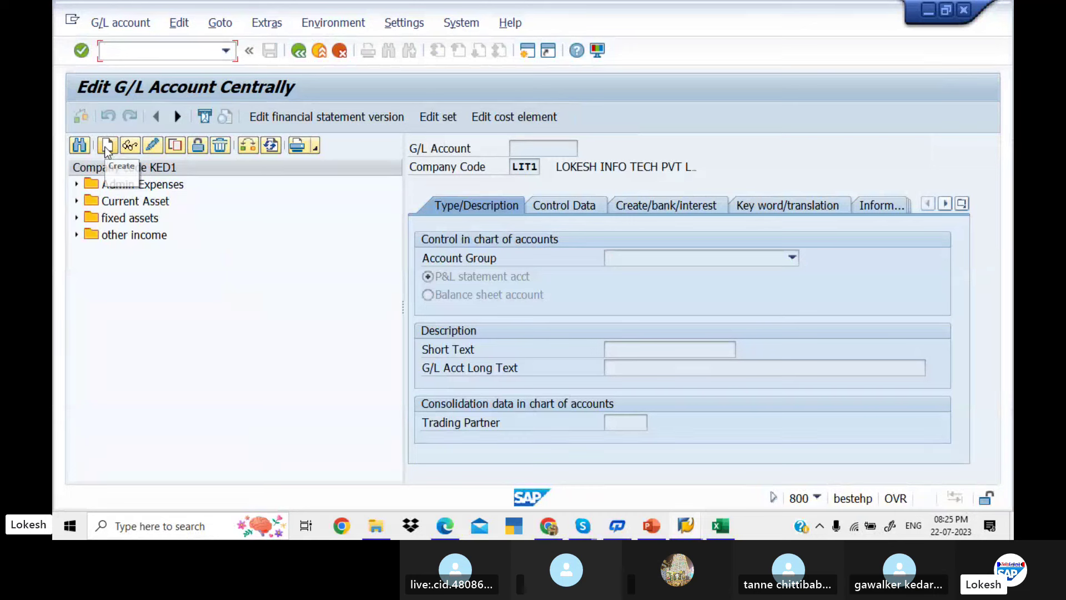
# Start creating G/L account 100201 for company code KED1
pyautogui.click(107, 147)
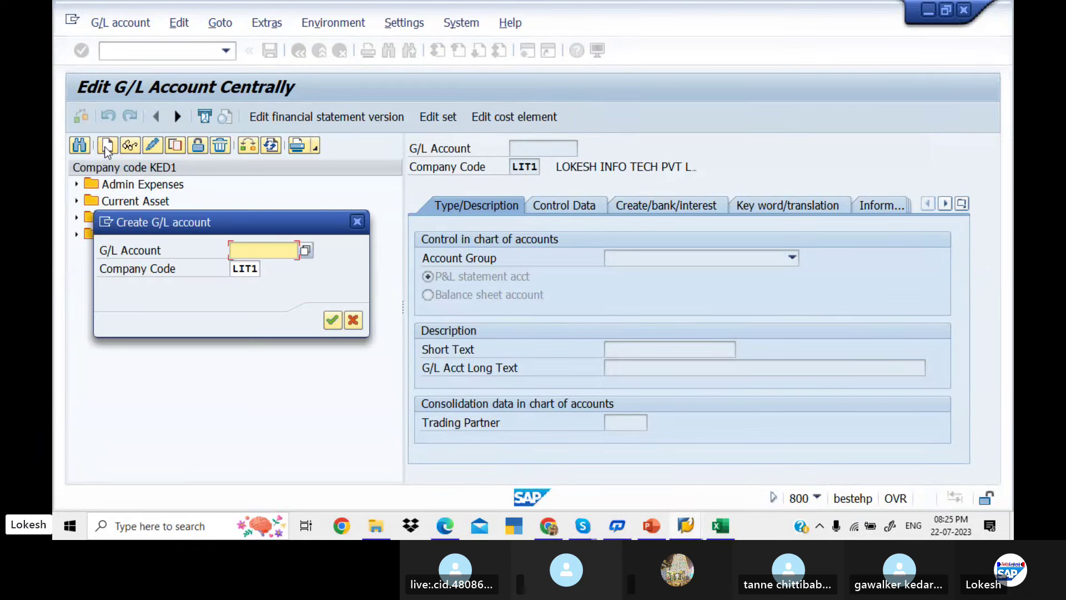
pyautogui.write('100201')
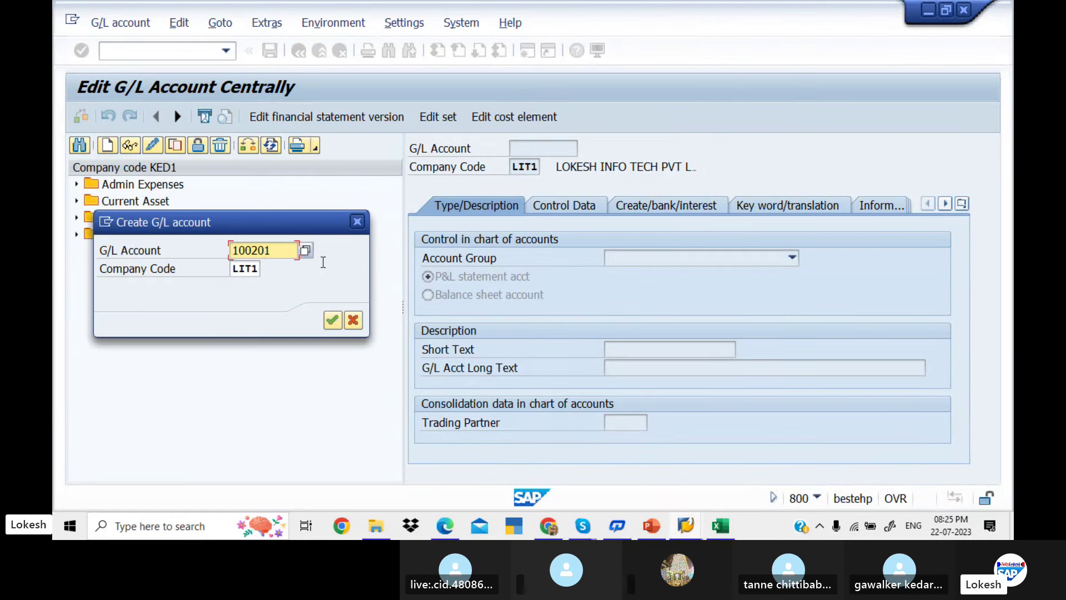
pyautogui.click(260, 268)
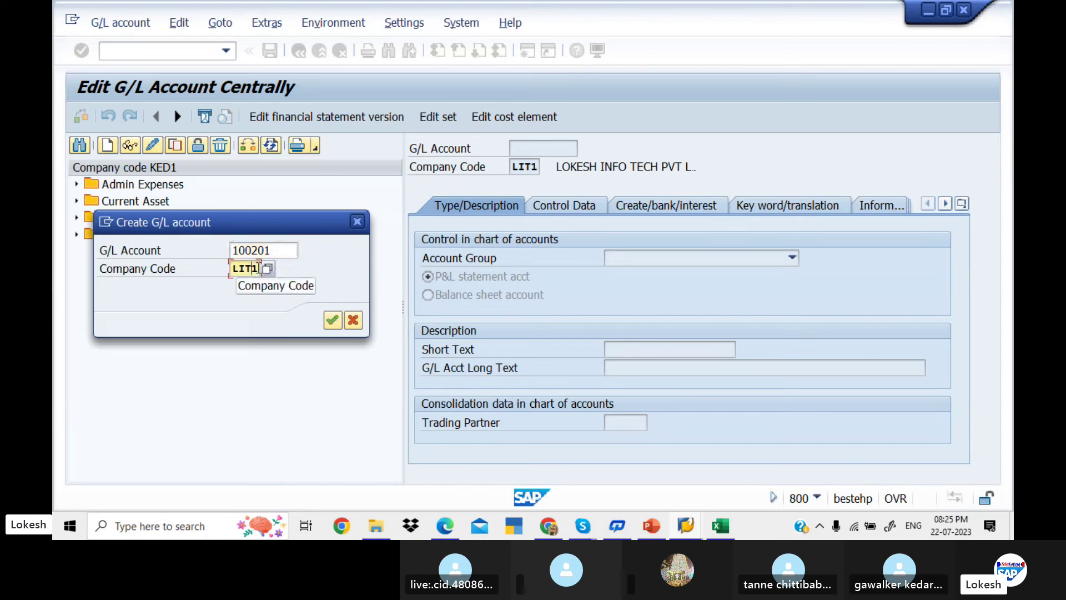
pyautogui.press('BackSpace')
pyautogui.press('BackSpace')
pyautogui.press('BackSpace')
pyautogui.press('BackSpace')
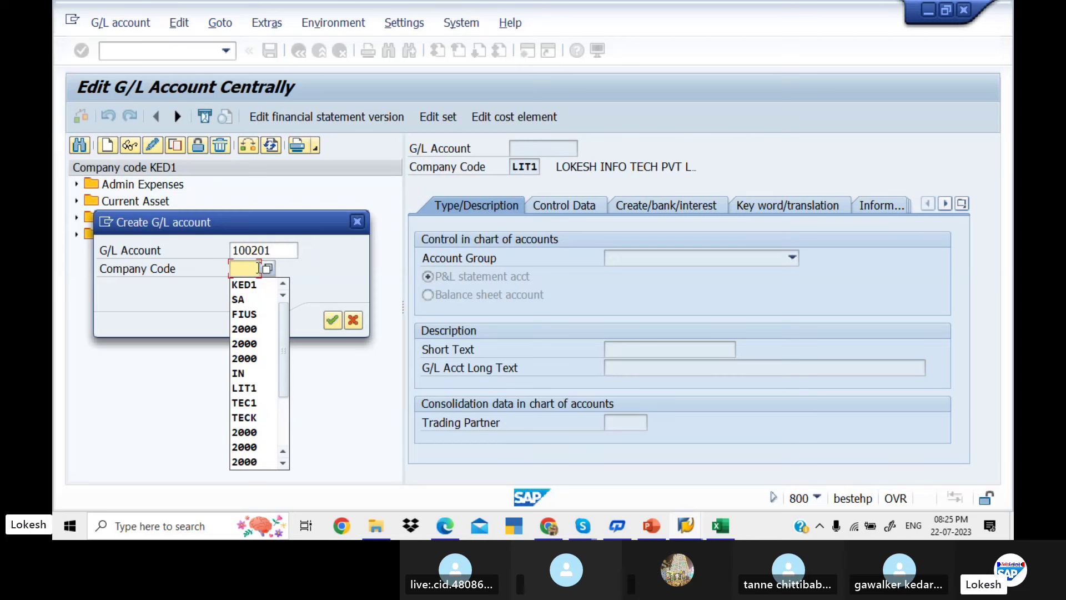
pyautogui.write('KED1')
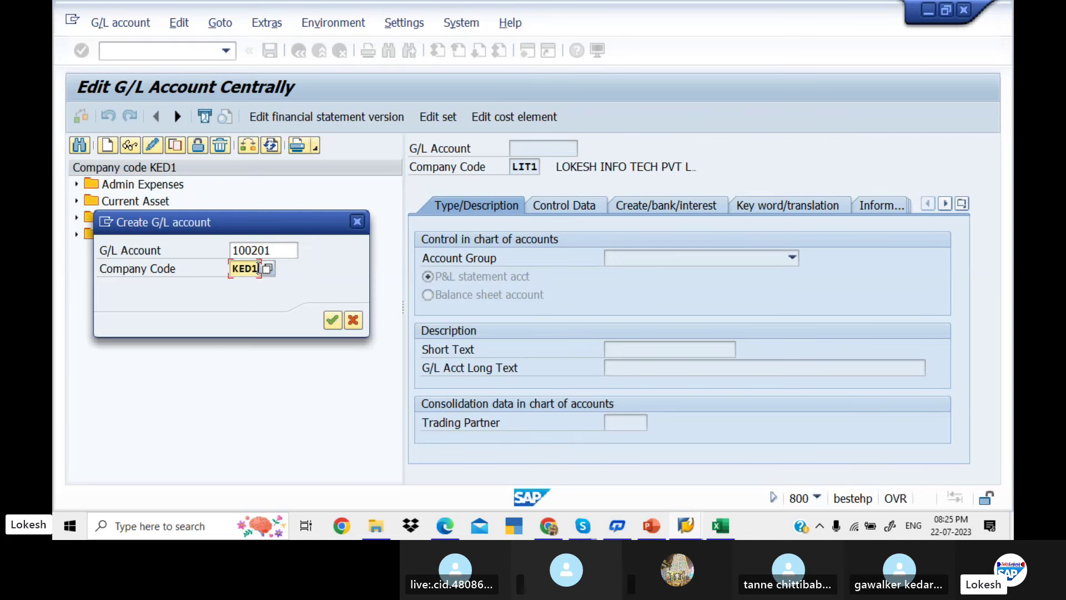
pyautogui.press('Return')
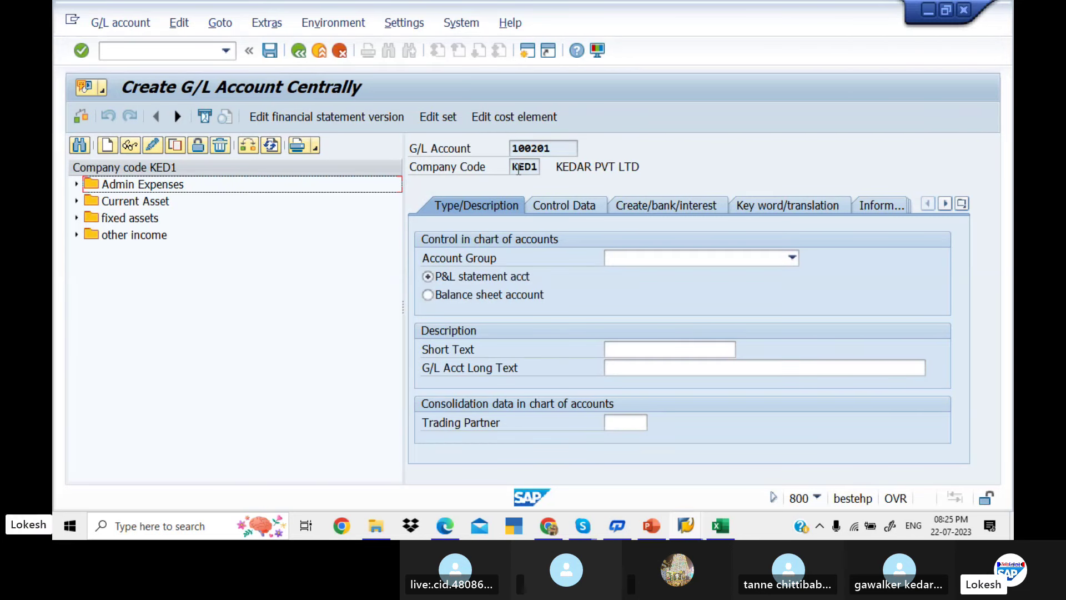
# Make it a Current Liabilities balance sheet account, short text 'Domestic Vendor', long text 'Domestic Vendor Account Group'
pyautogui.click(792, 257)
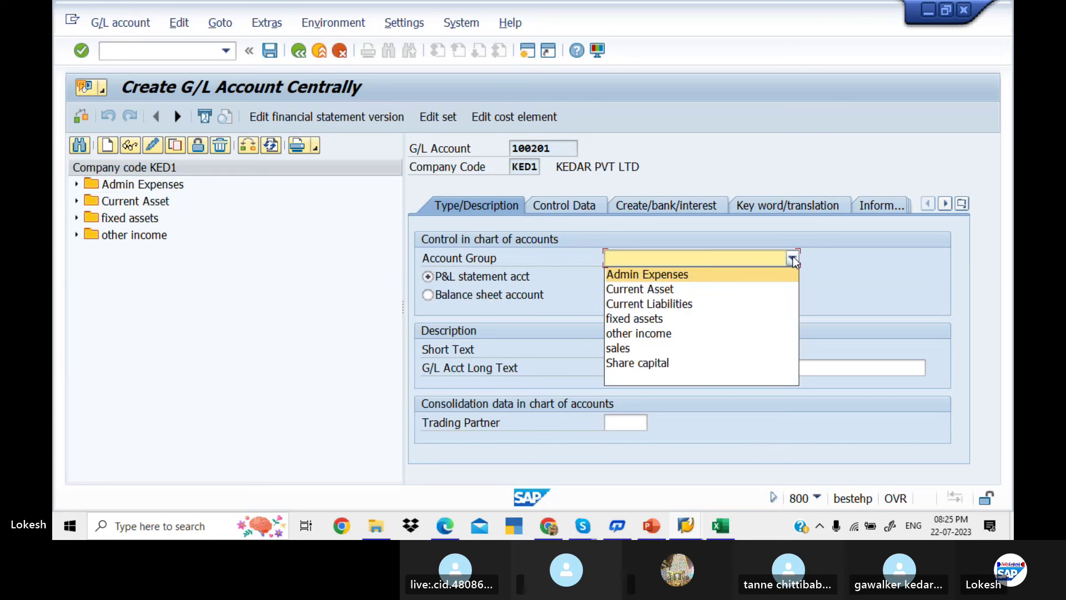
pyautogui.click(735, 304)
pyautogui.click(428, 296)
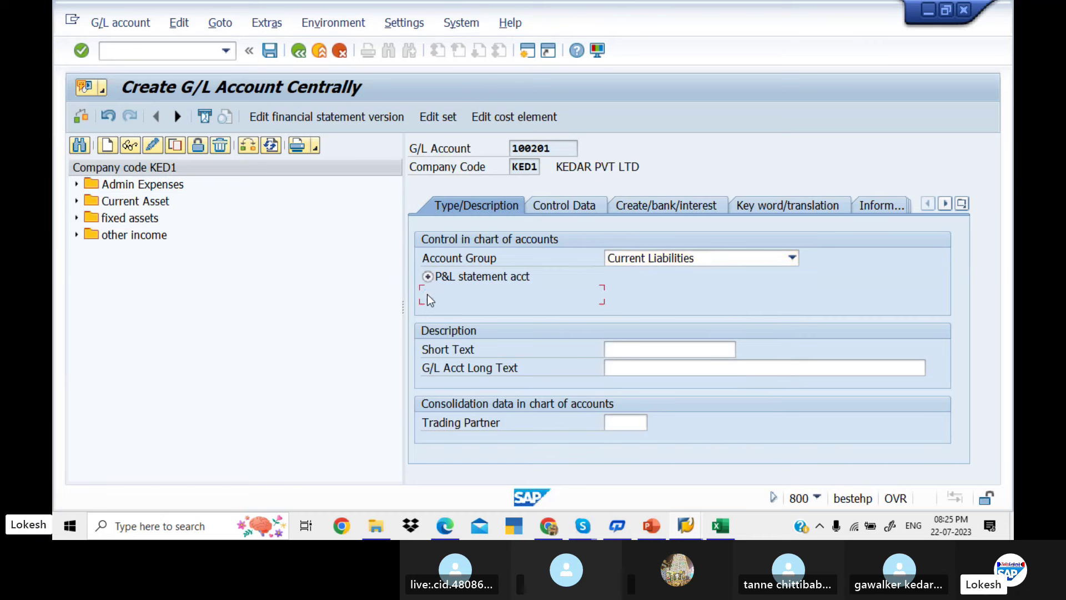
pyautogui.click(634, 351)
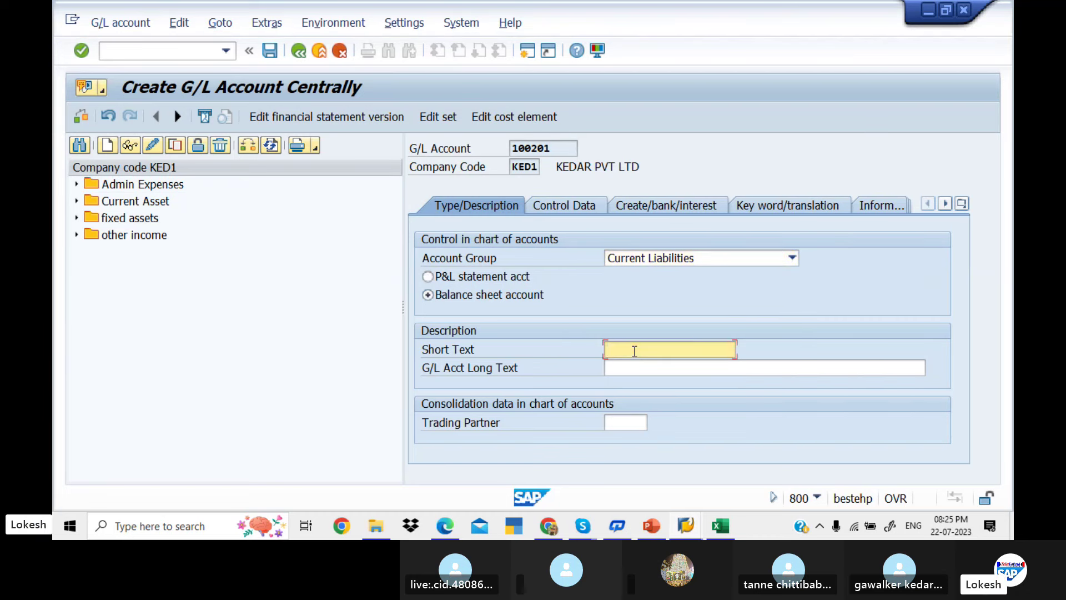
pyautogui.write('D')
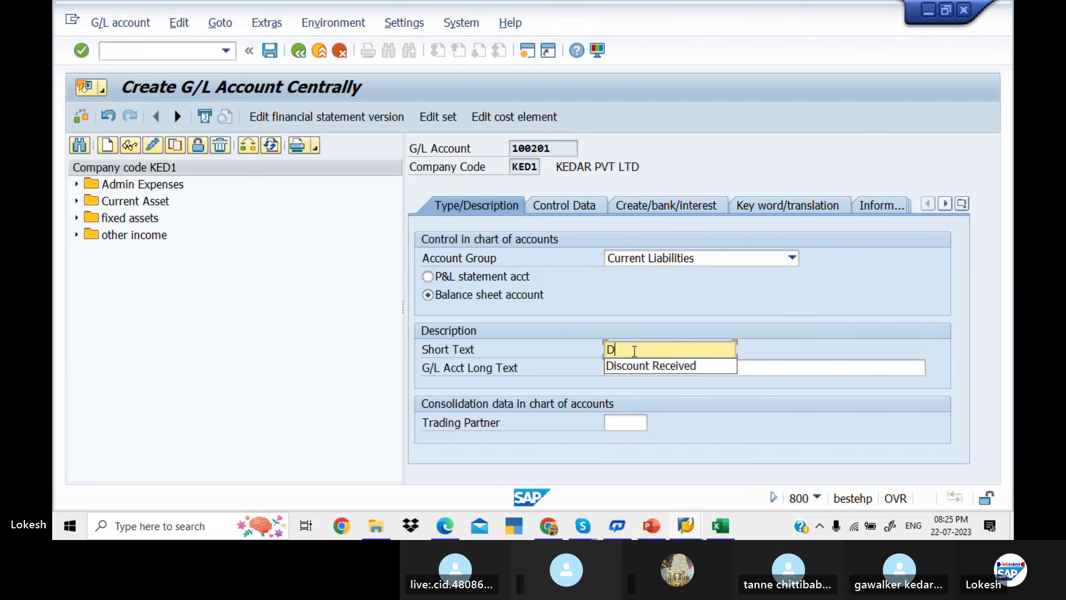
pyautogui.write('O')
pyautogui.press('BackSpace')
pyautogui.write('o')
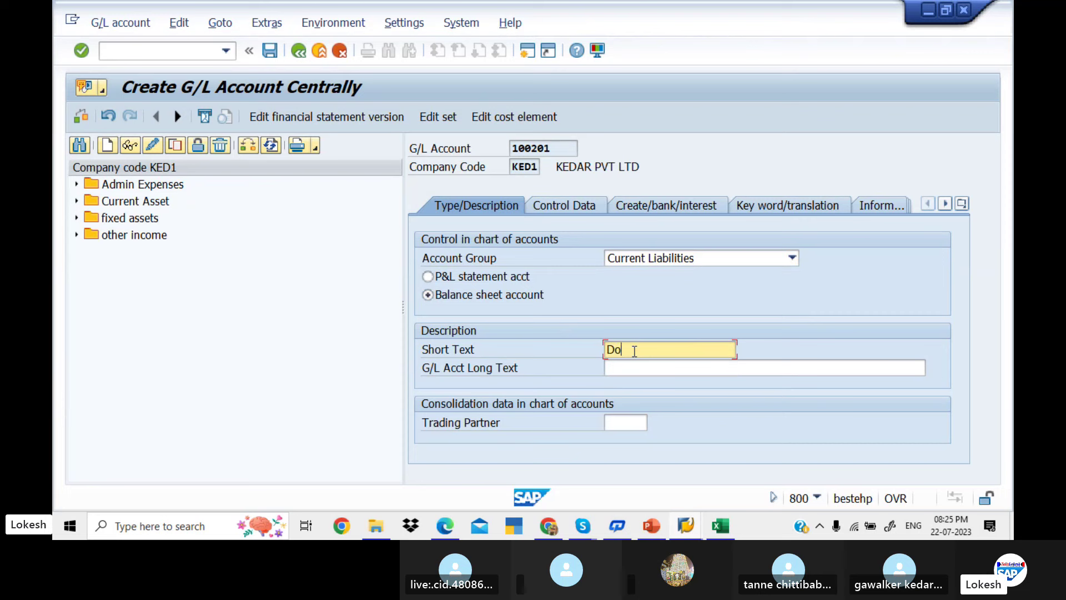
pyautogui.write('mestic Vendor')
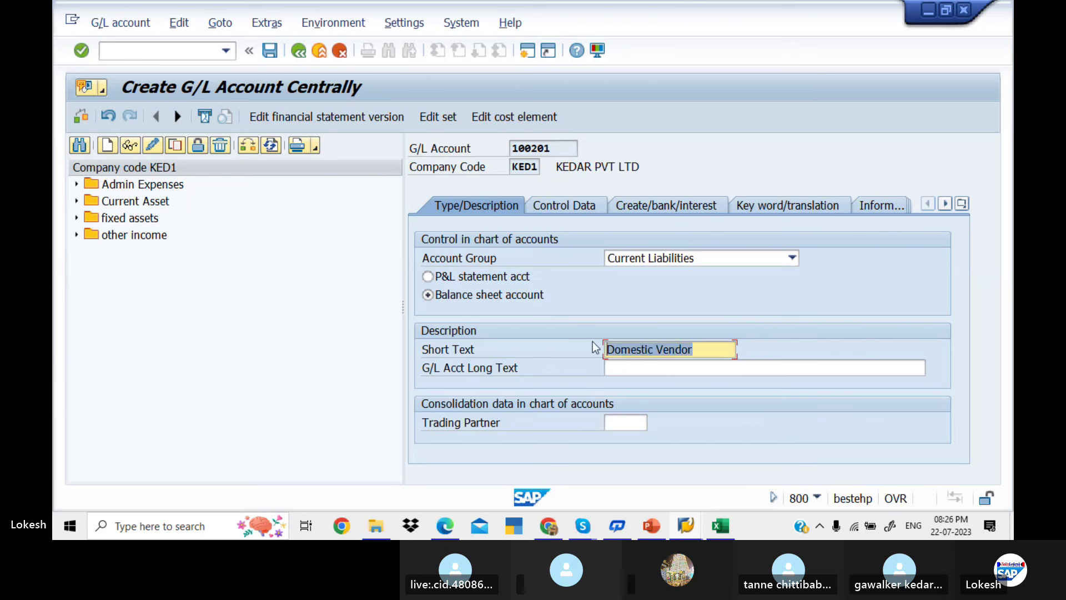
pyautogui.click(630, 367)
pyautogui.write('Domestic Vendor')
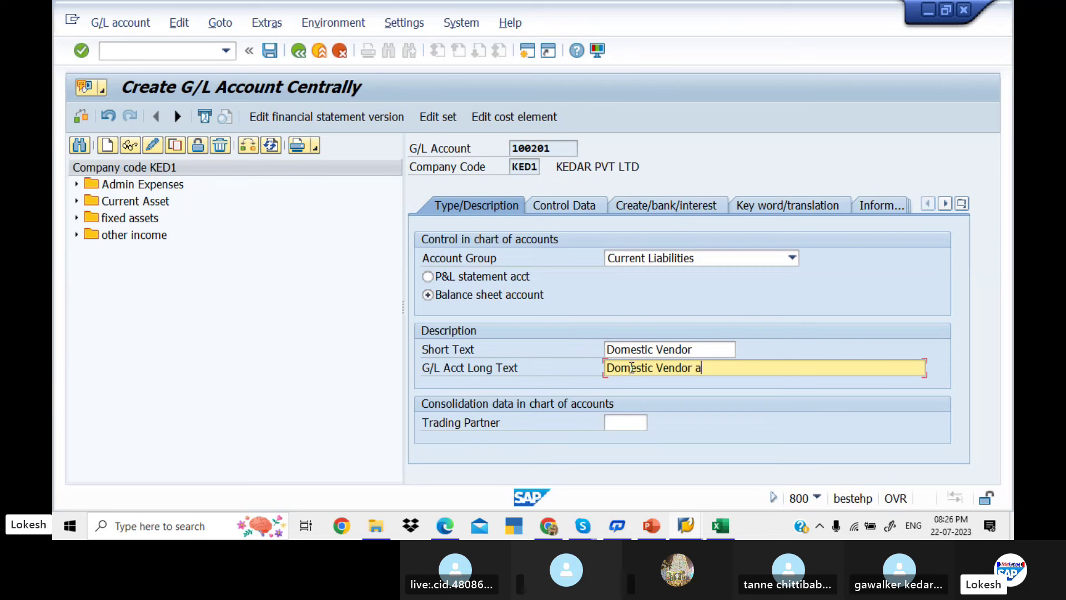
pyautogui.write('A')
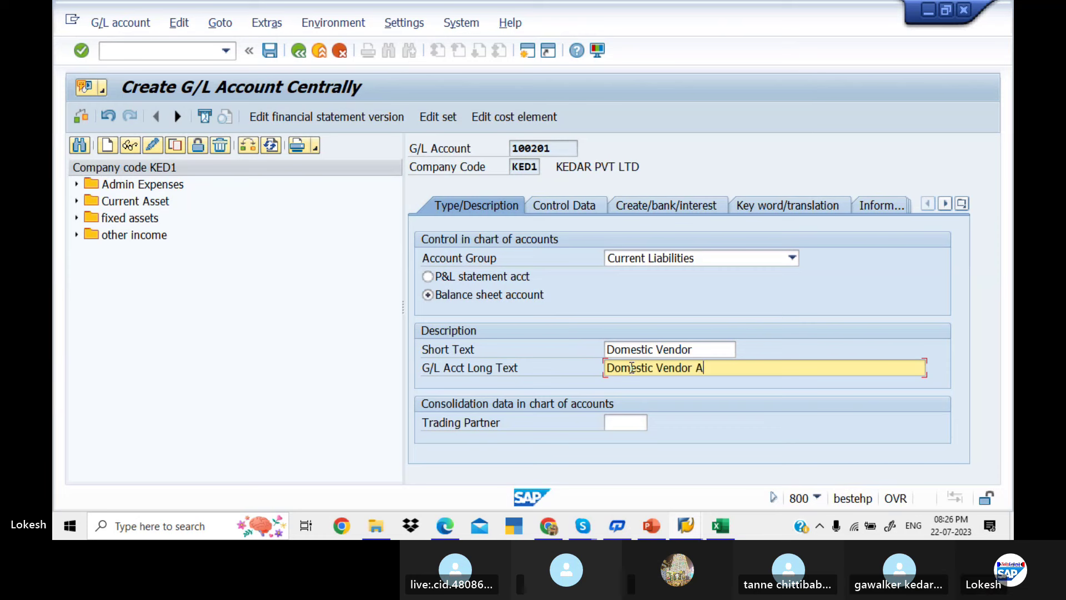
pyautogui.write('ccount Group')
# Set account 100201's reconciliation account type to Vendors and sort key to 001
pyautogui.click(578, 206)
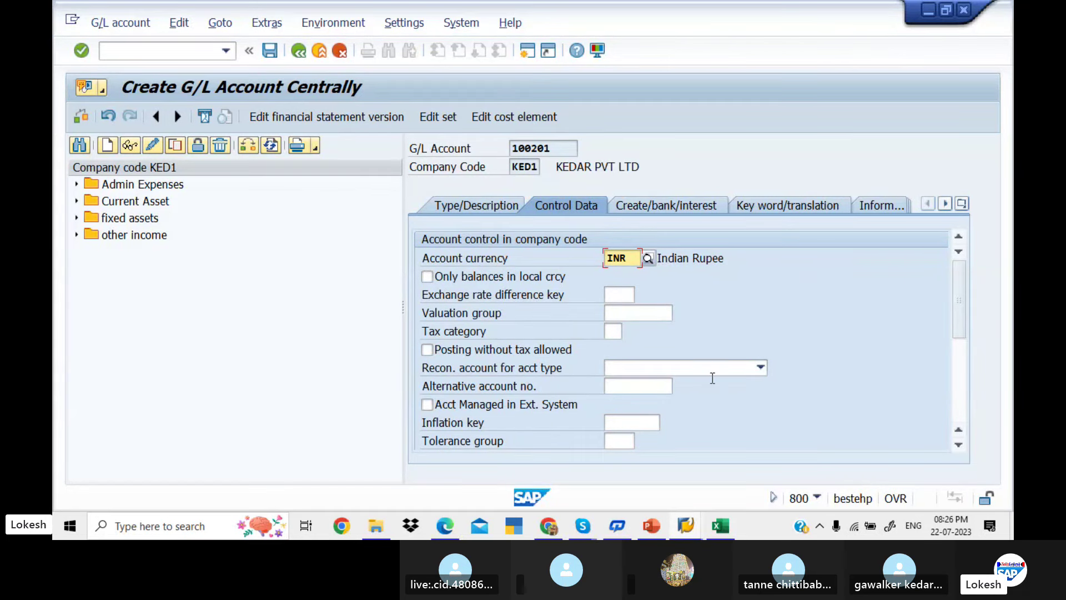
pyautogui.click(755, 369)
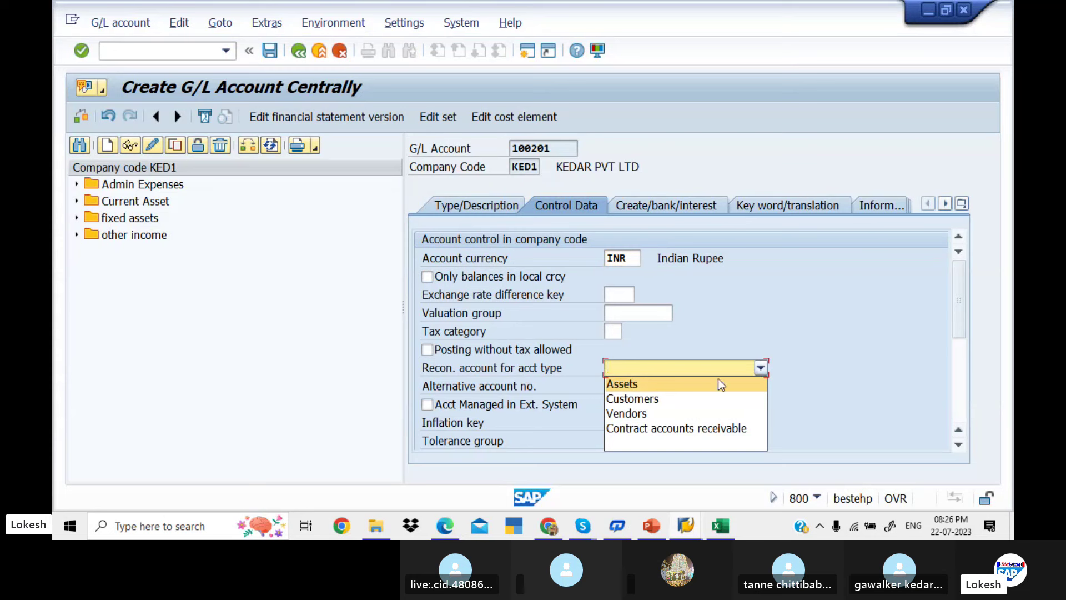
pyautogui.click(687, 420)
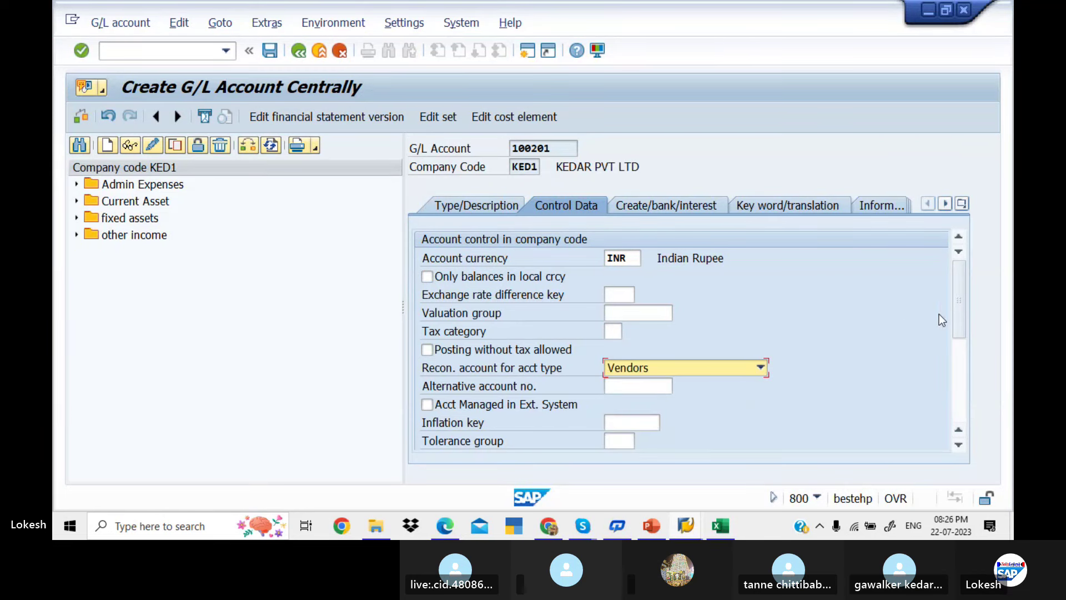
pyautogui.moveTo(958, 315); pyautogui.dragTo(957, 372)
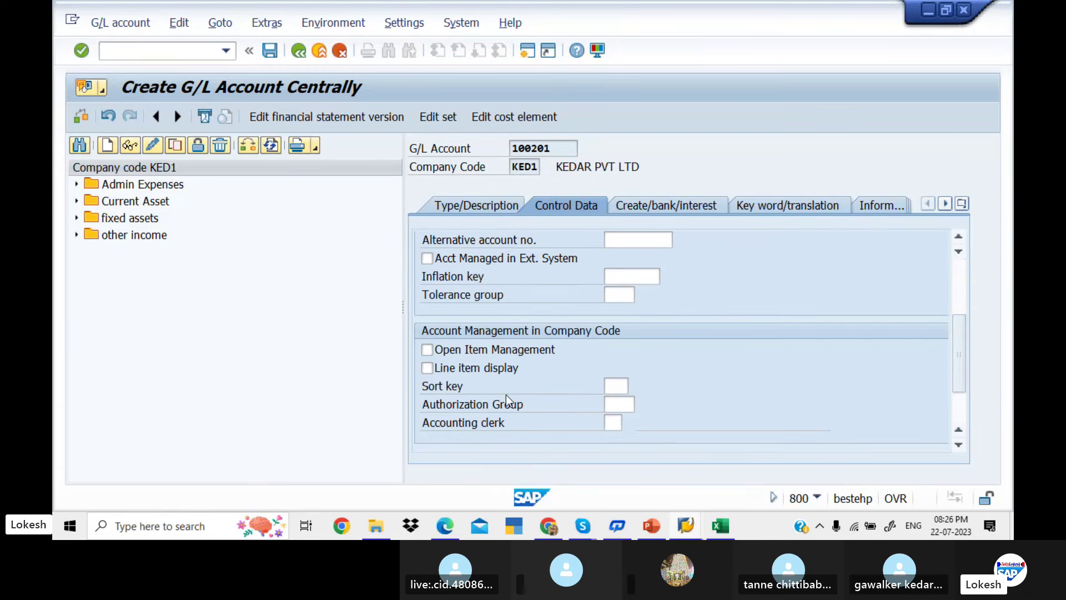
pyautogui.click(614, 385)
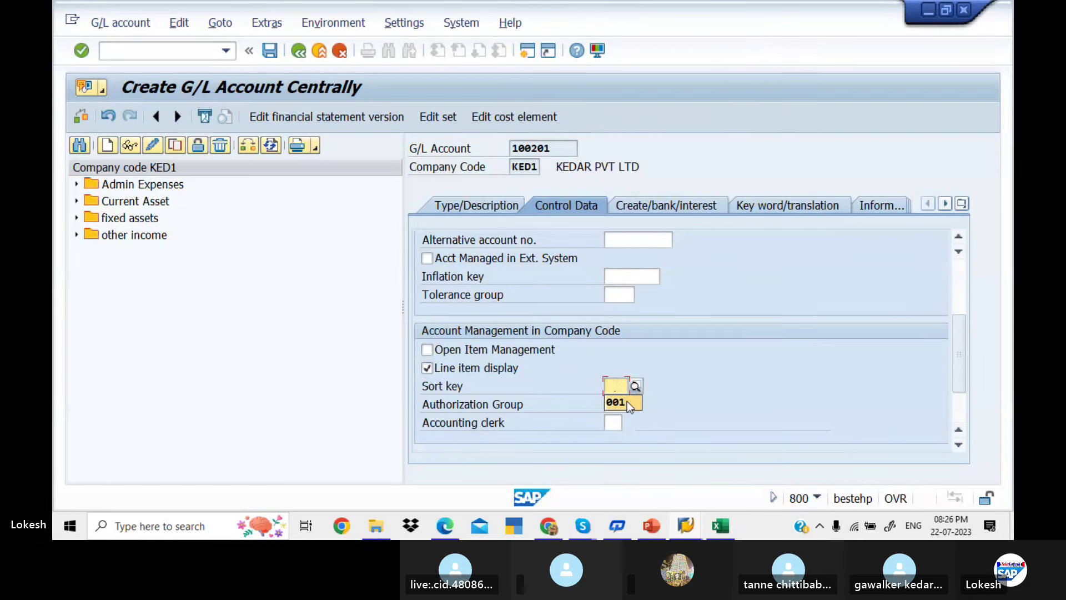
pyautogui.click(622, 401)
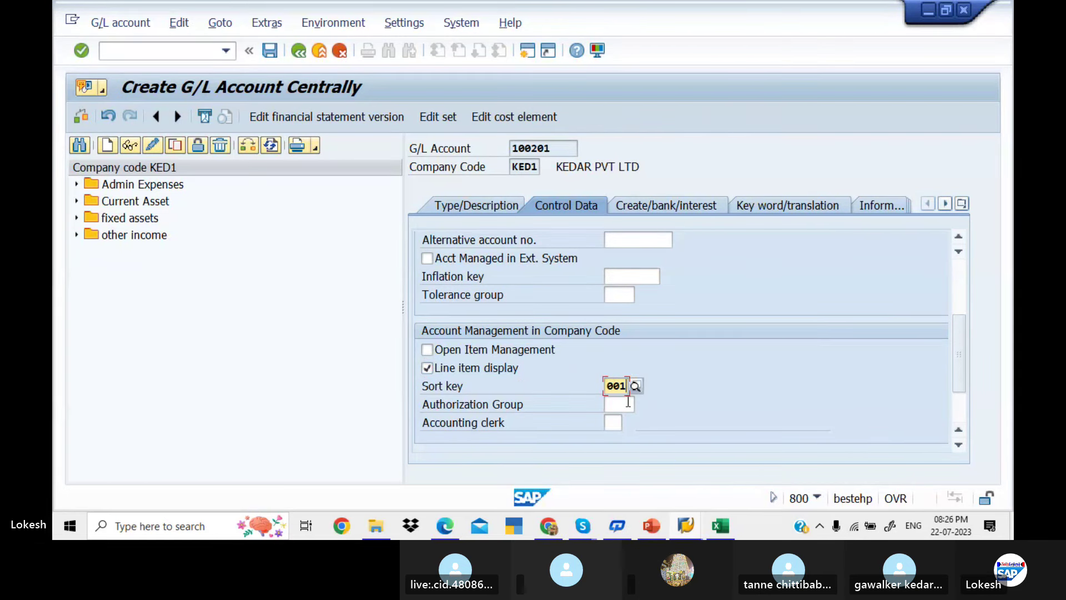
pyautogui.click(653, 205)
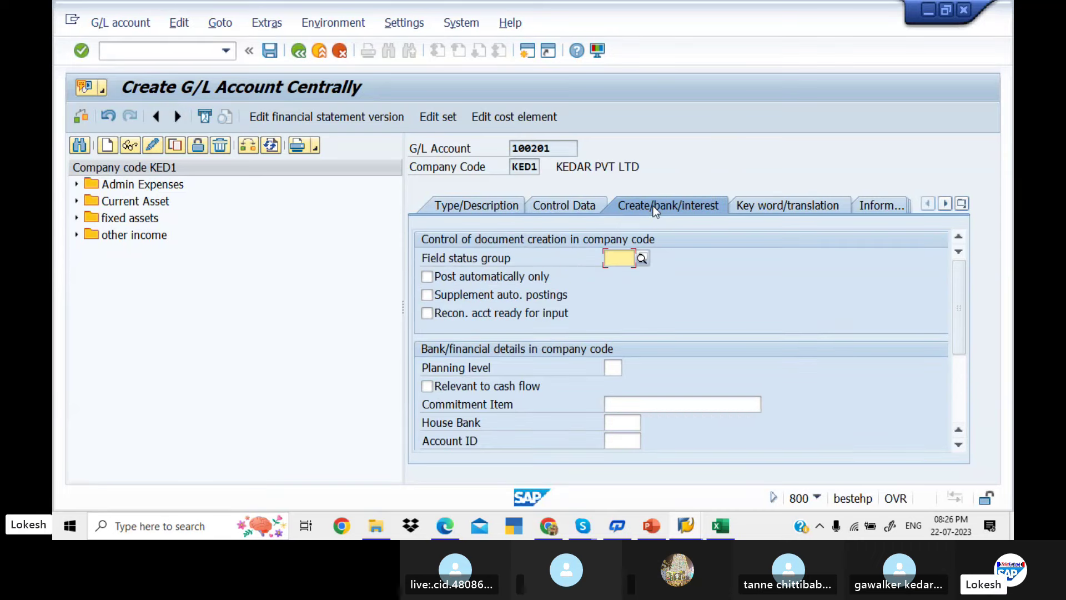
pyautogui.hotkey('alt', 'Tab')
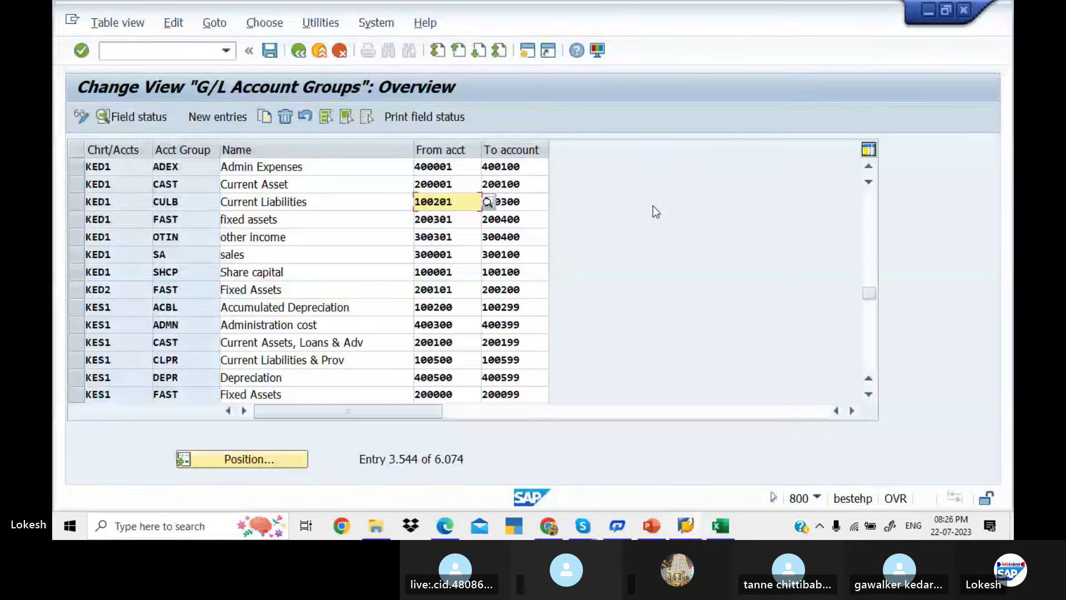
pyautogui.hotkey('alt', 'Tab')
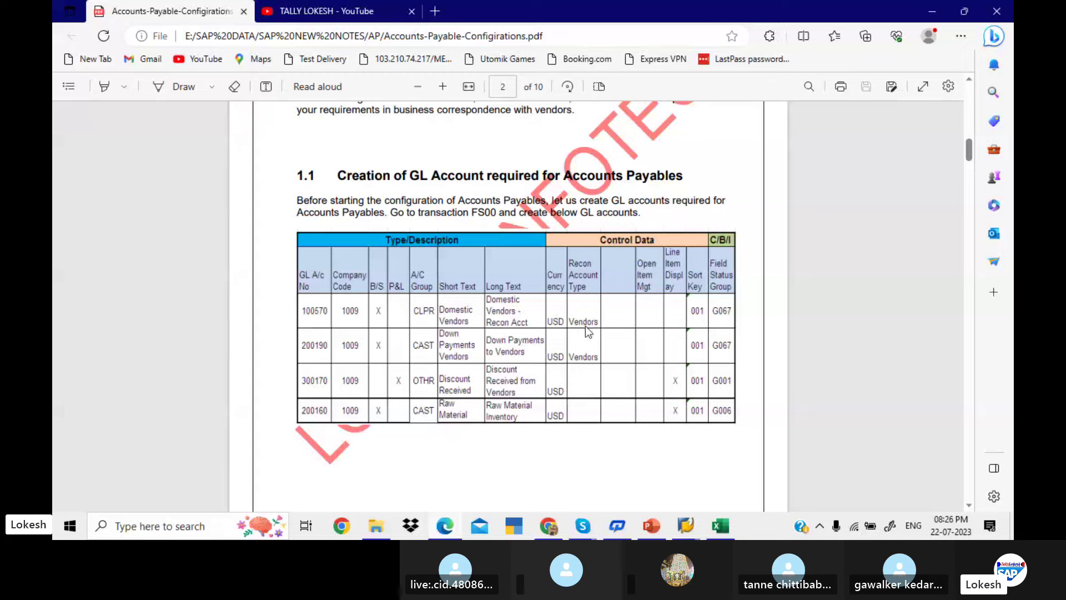
pyautogui.hotkey('alt', 'Tab')
pyautogui.press('Tab')
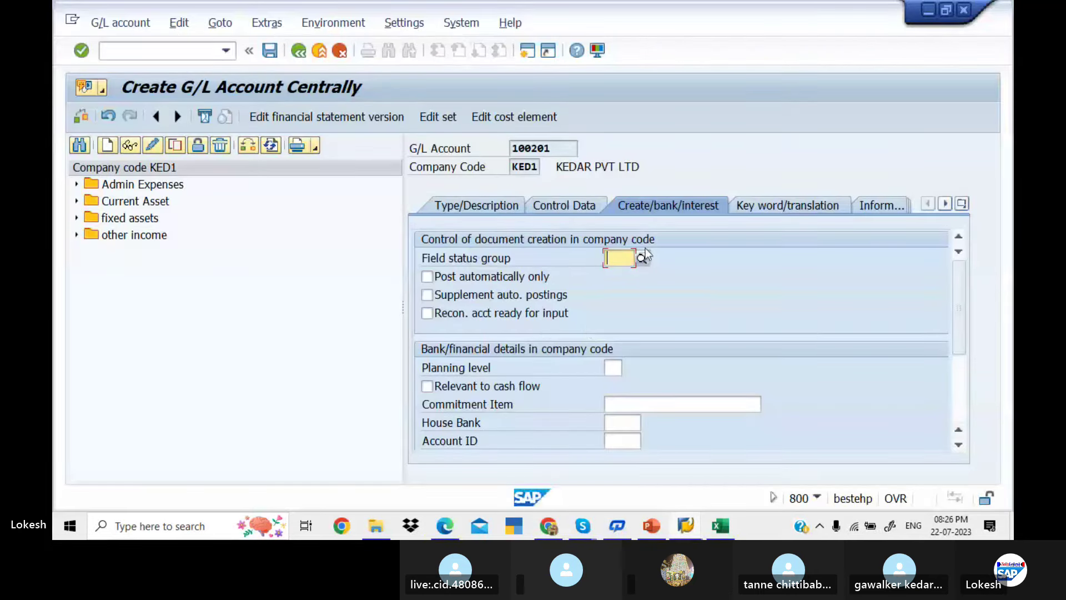
# Give account 100201 field status group G067 (Reconciliation accounts) from the lookup list
pyautogui.click(645, 260)
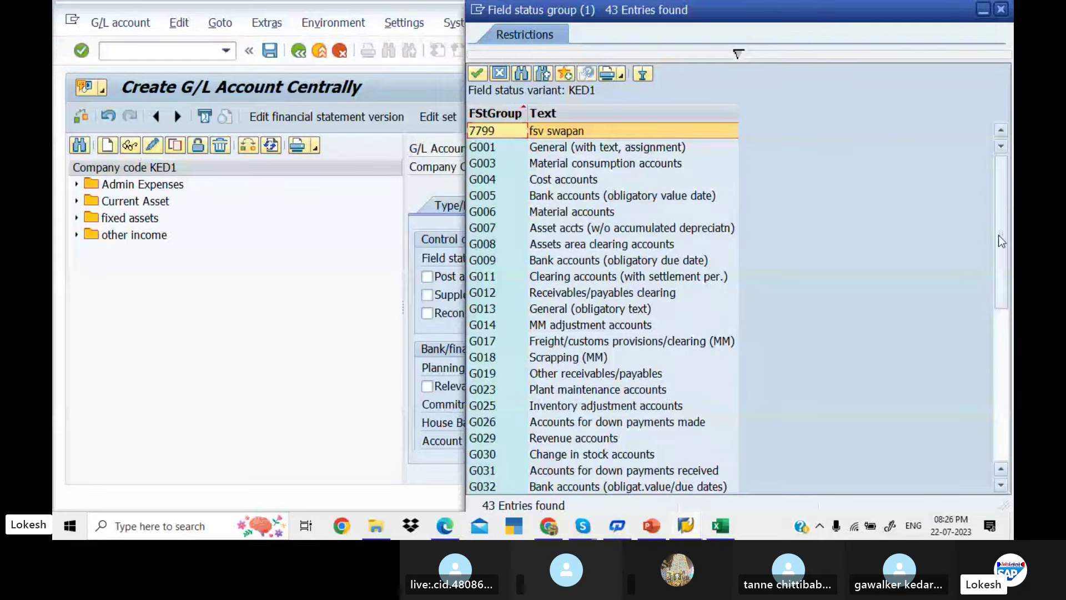
pyautogui.moveTo(998, 235); pyautogui.dragTo(1000, 355)
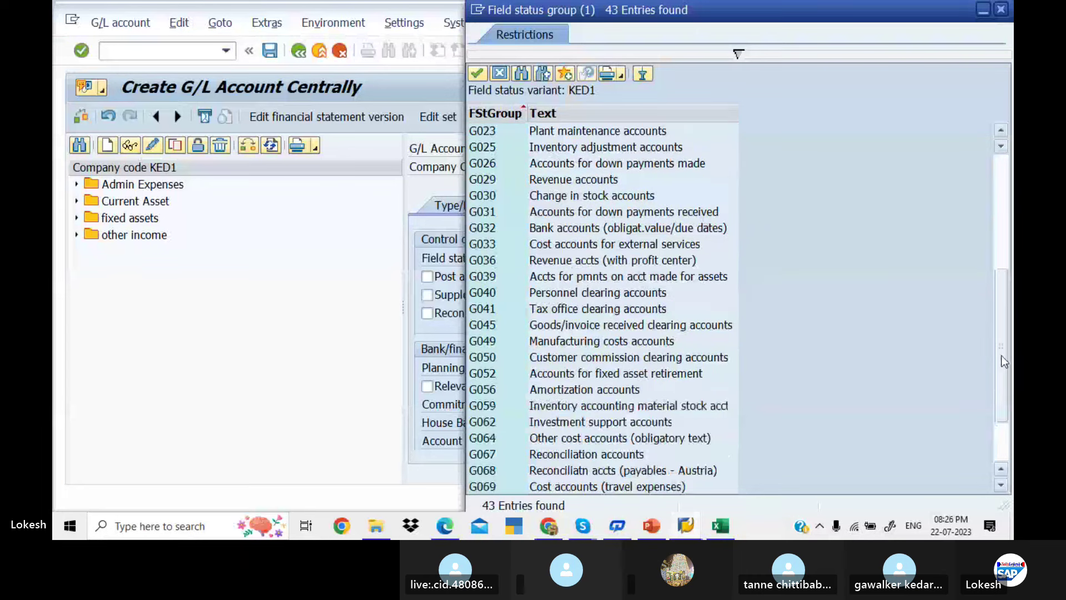
pyautogui.doubleClick(644, 453)
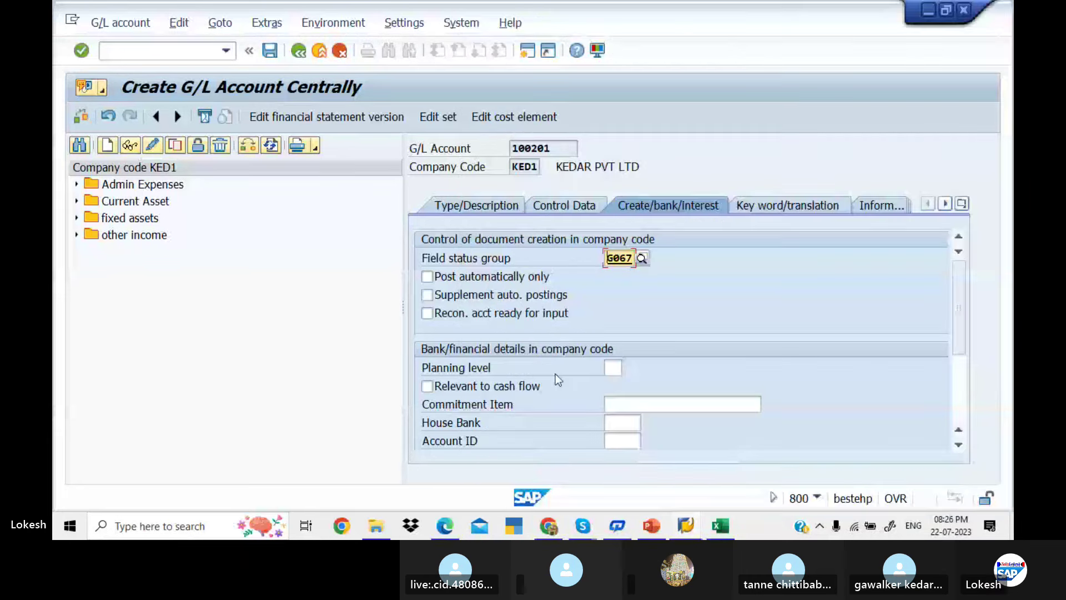
# Save account 100201, then copy it to create new G/L account 100202
pyautogui.click(452, 205)
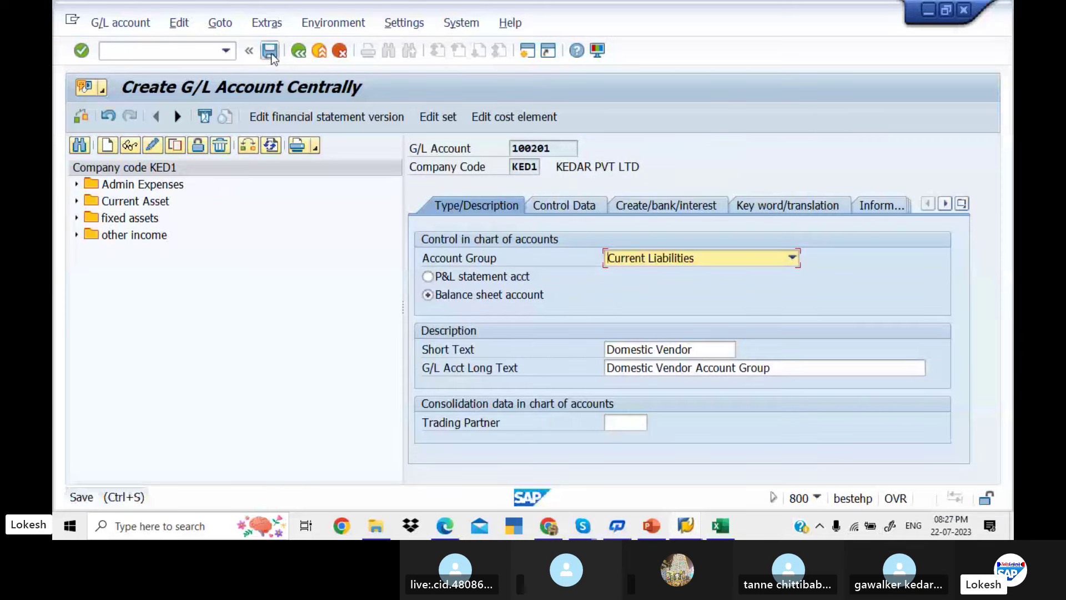
pyautogui.click(271, 53)
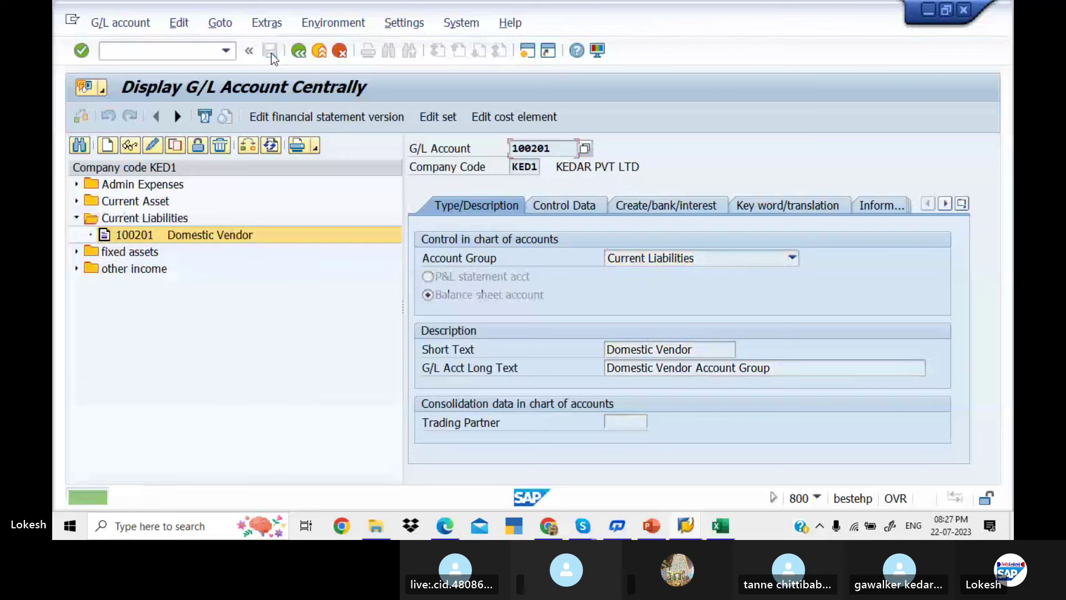
pyautogui.rightClick(147, 234)
pyautogui.click(198, 288)
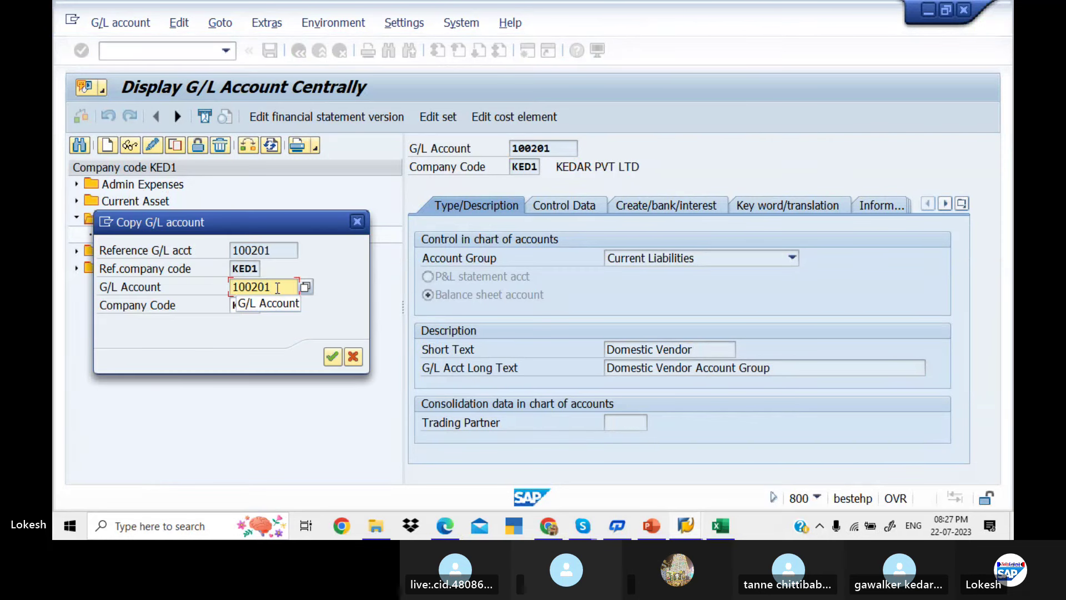
pyautogui.press('Return')
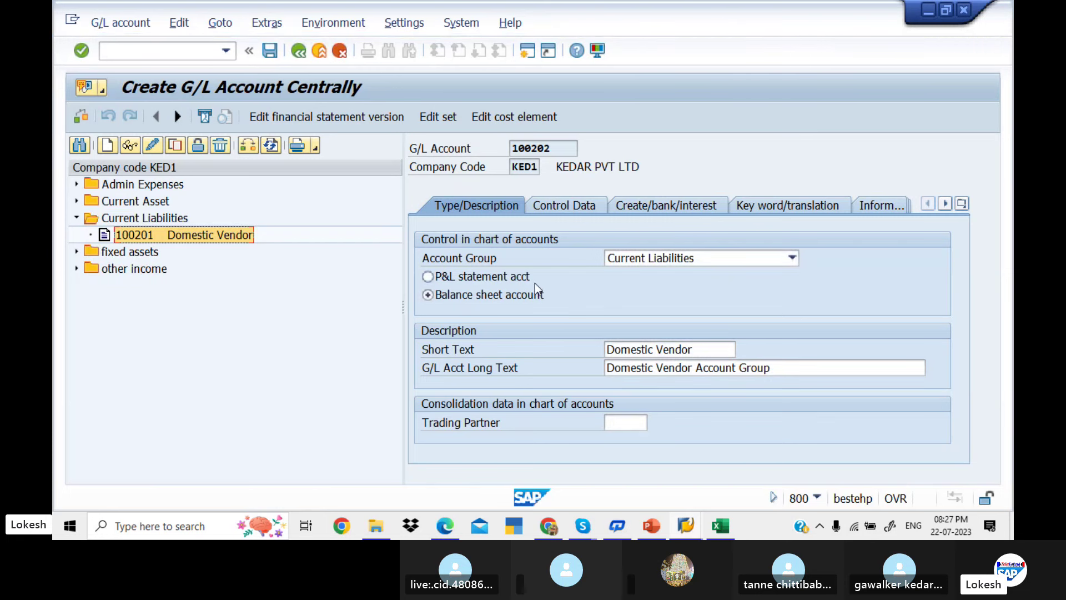
# Change the short text to International Vendor and the long text to International Vendor Account Group
pyautogui.click(697, 345)
pyautogui.press('BackSpace')
pyautogui.press('BackSpace')
pyautogui.press('BackSpace')
pyautogui.press('BackSpace')
pyautogui.press('BackSpace')
pyautogui.press('BackSpace')
pyautogui.press('BackSpace')
pyautogui.press('BackSpace')
pyautogui.press('BackSpace')
pyautogui.press('BackSpace')
pyautogui.press('BackSpace')
pyautogui.press('BackSpace')
pyautogui.press('BackSpace')
pyautogui.press('BackSpace')
pyautogui.press('BackSpace')
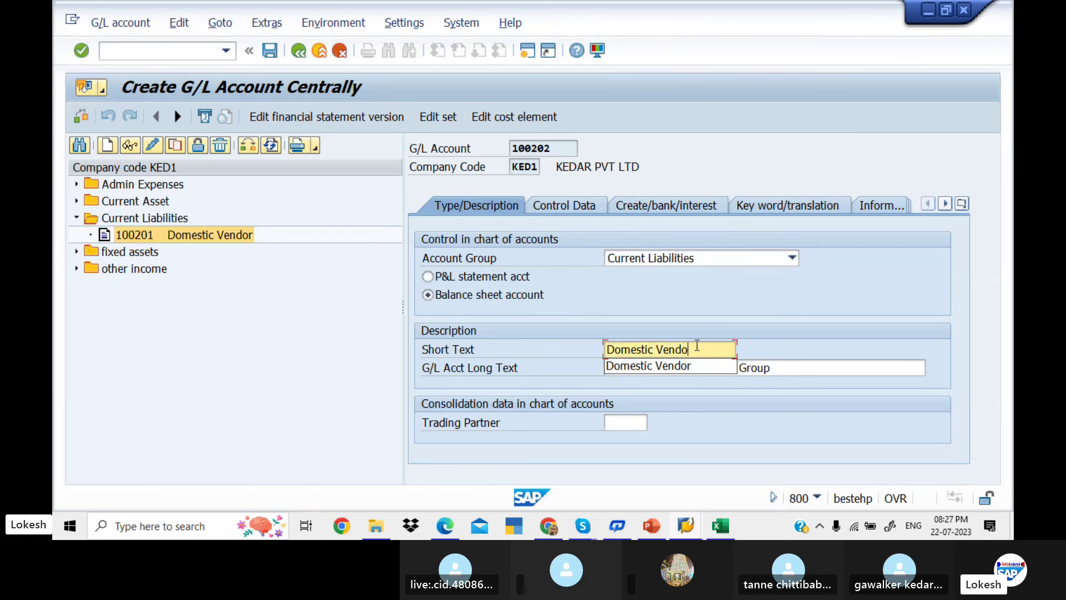
pyautogui.write('in')
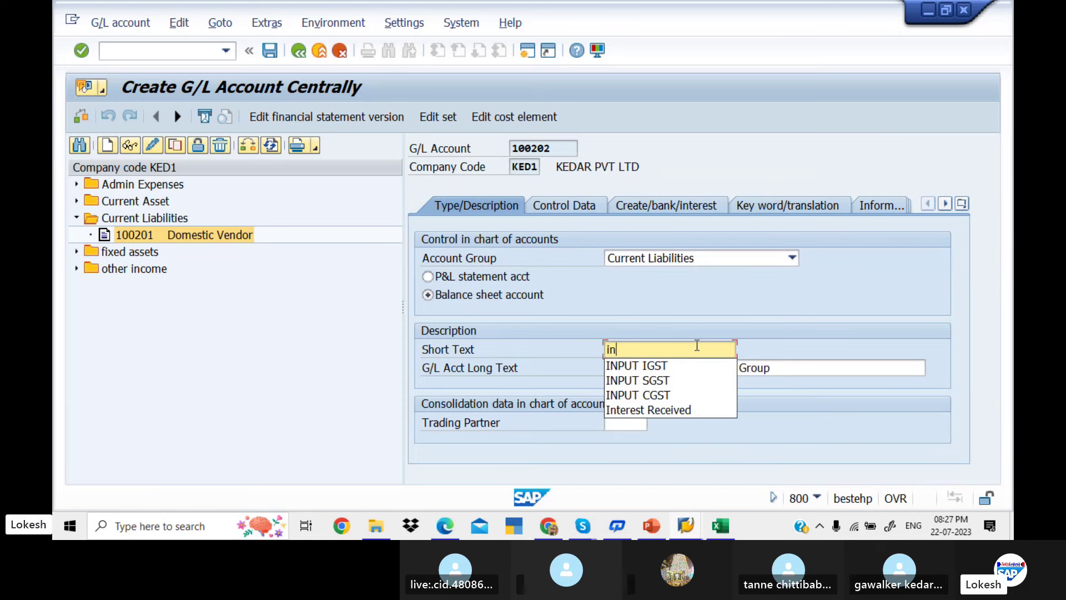
pyautogui.press('BackSpace')
pyautogui.press('BackSpace')
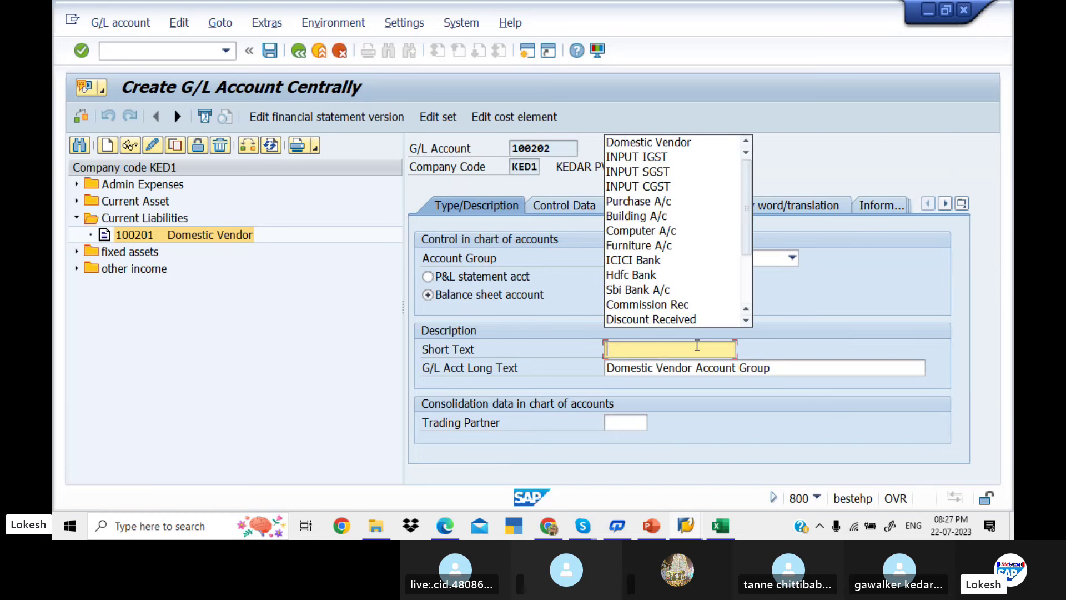
pyautogui.write('Inter')
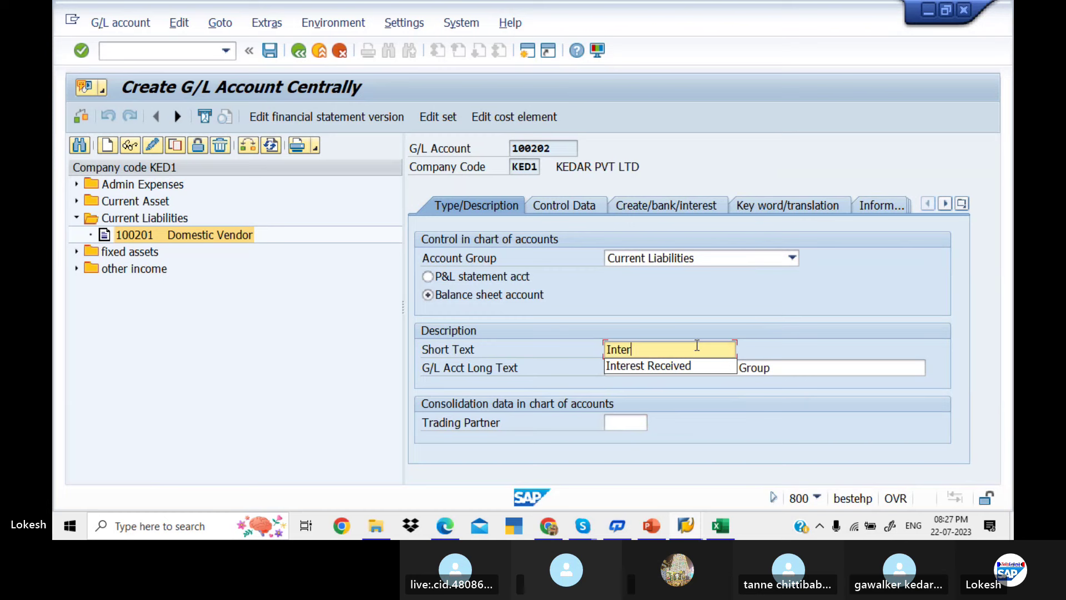
pyautogui.write('national V')
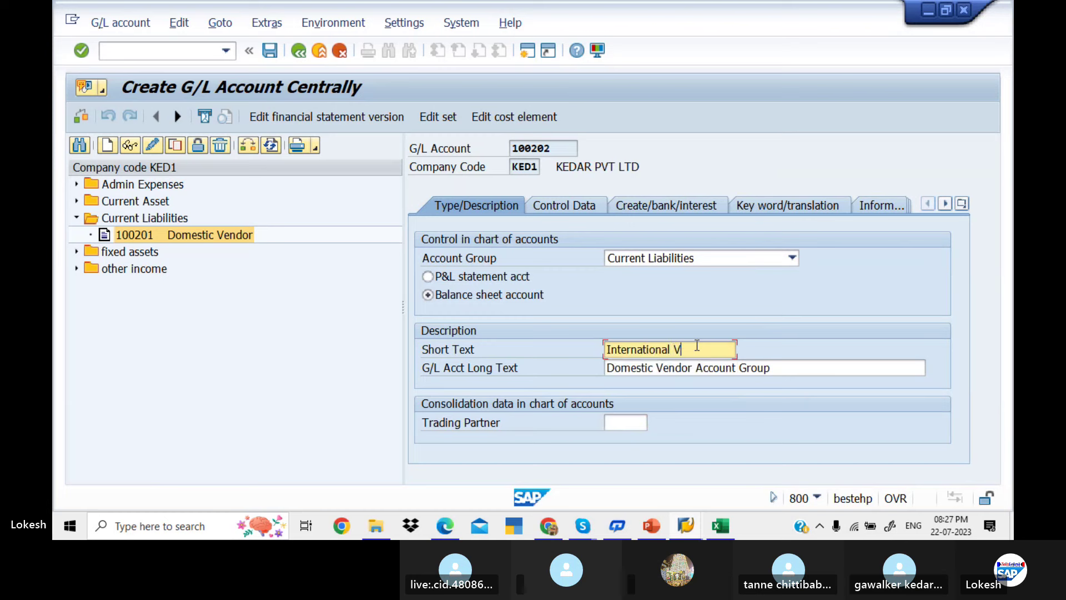
pyautogui.write('endor')
pyautogui.moveTo(716, 350); pyautogui.dragTo(550, 344)
pyautogui.click(550, 345)
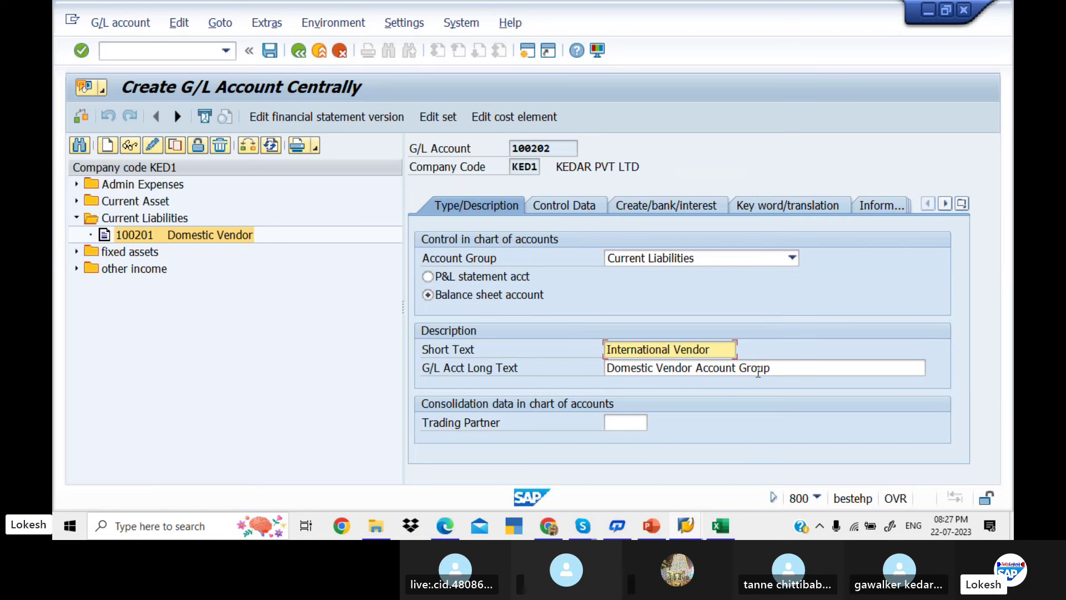
pyautogui.moveTo(778, 371); pyautogui.dragTo(517, 366)
pyautogui.hotkey('ctrl', 'v')
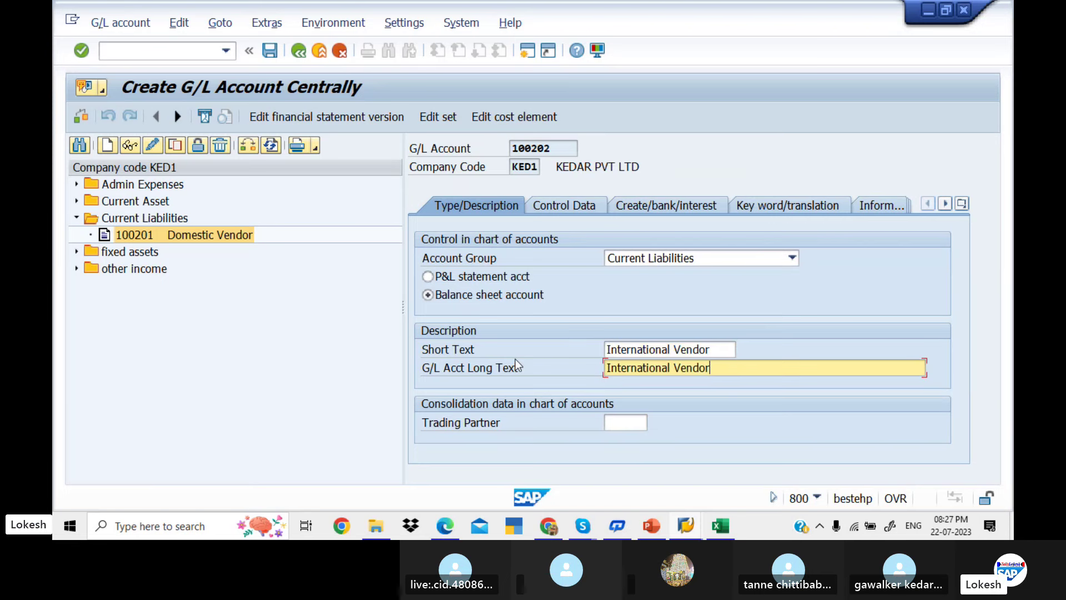
pyautogui.write('Account Group')
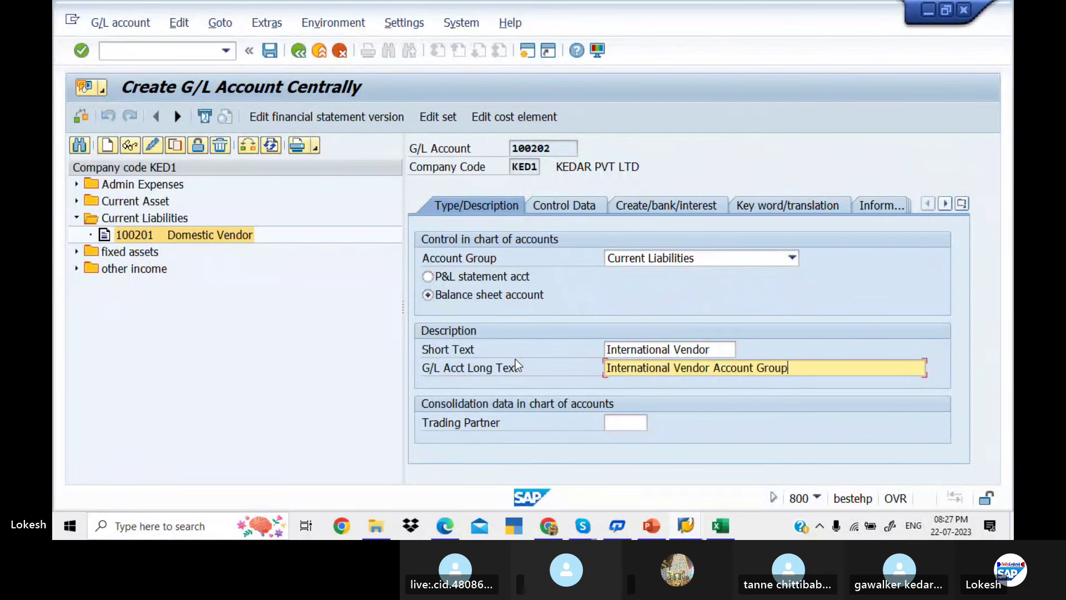
# Review the Control Data and Create/bank/interest tabs, then save account 100202
pyautogui.click(588, 205)
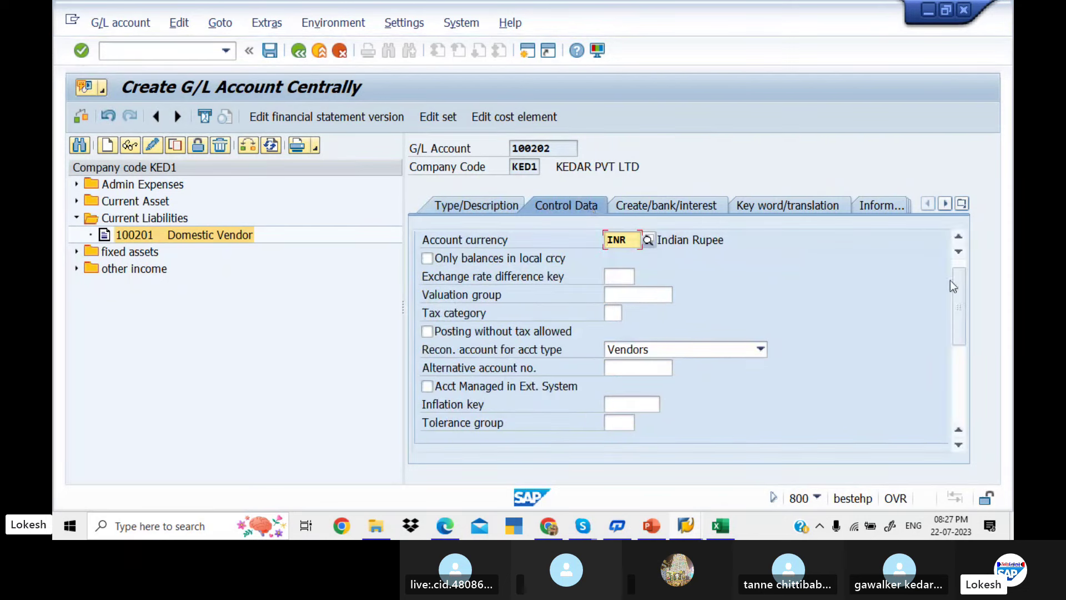
pyautogui.moveTo(957, 286); pyautogui.dragTo(933, 226)
pyautogui.click(681, 206)
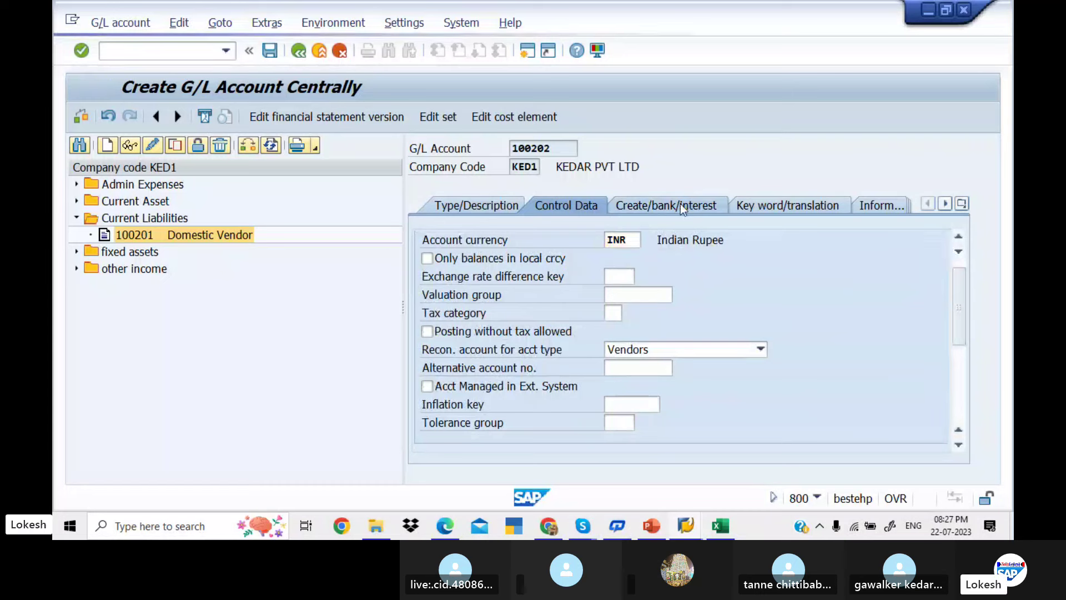
pyautogui.click(466, 205)
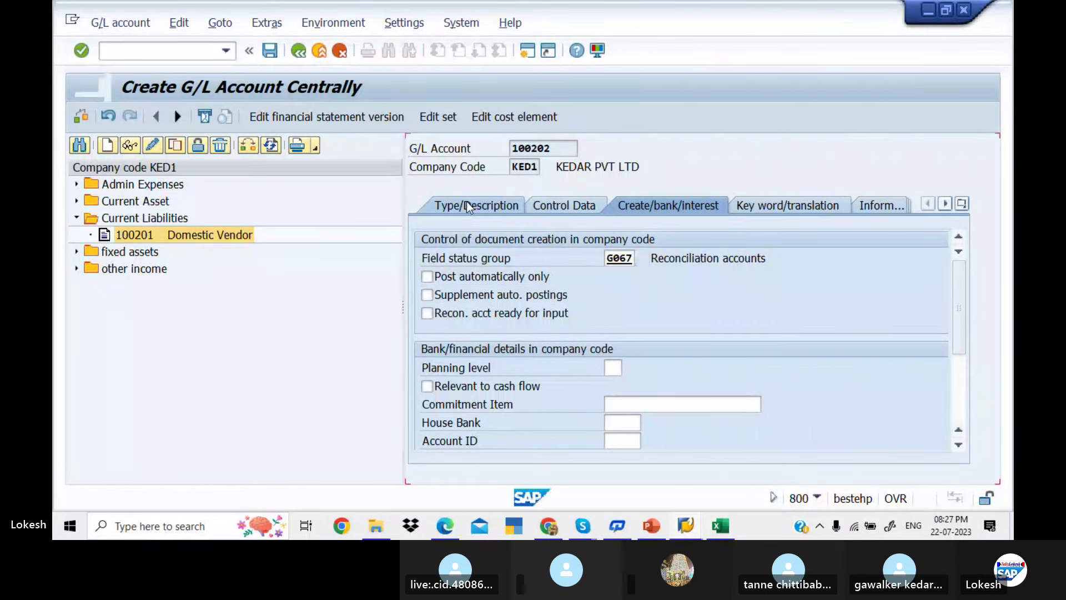
pyautogui.click(271, 50)
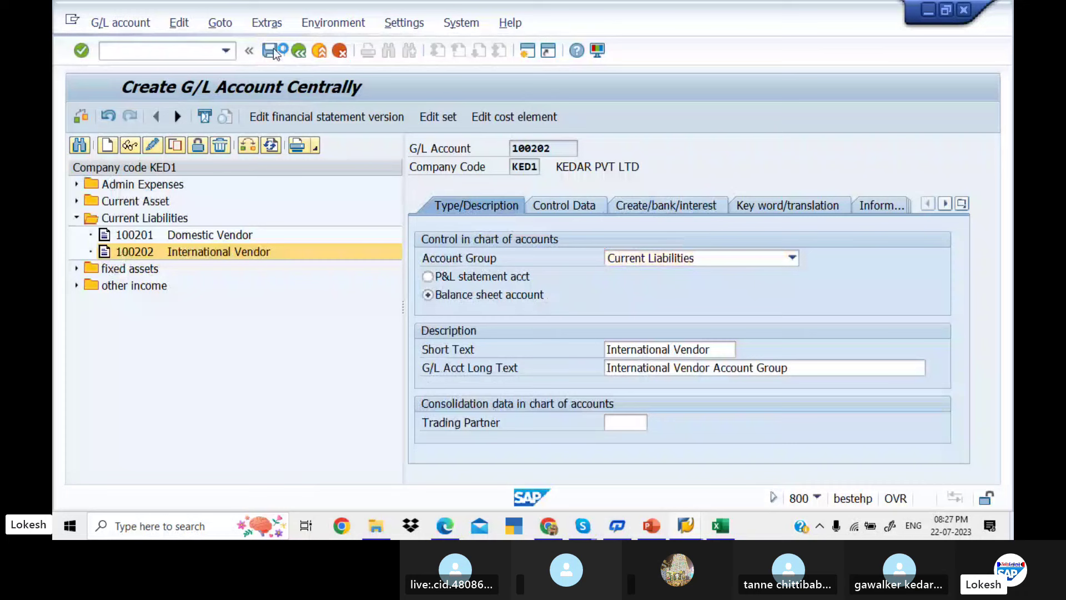
# Copy account 100202 into new G/L account 100203
pyautogui.rightClick(199, 255)
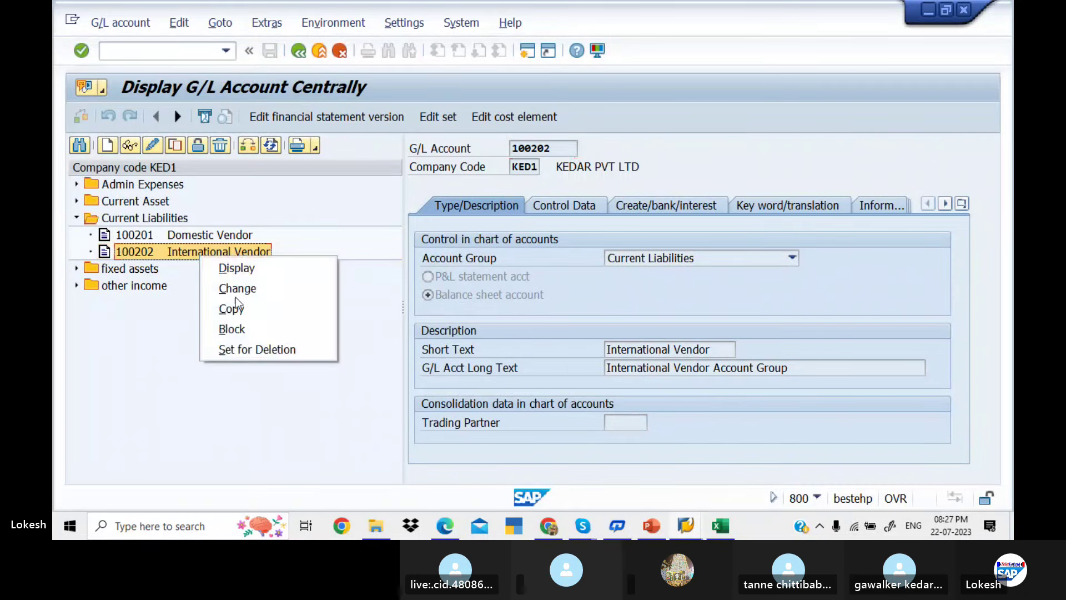
pyautogui.click(250, 309)
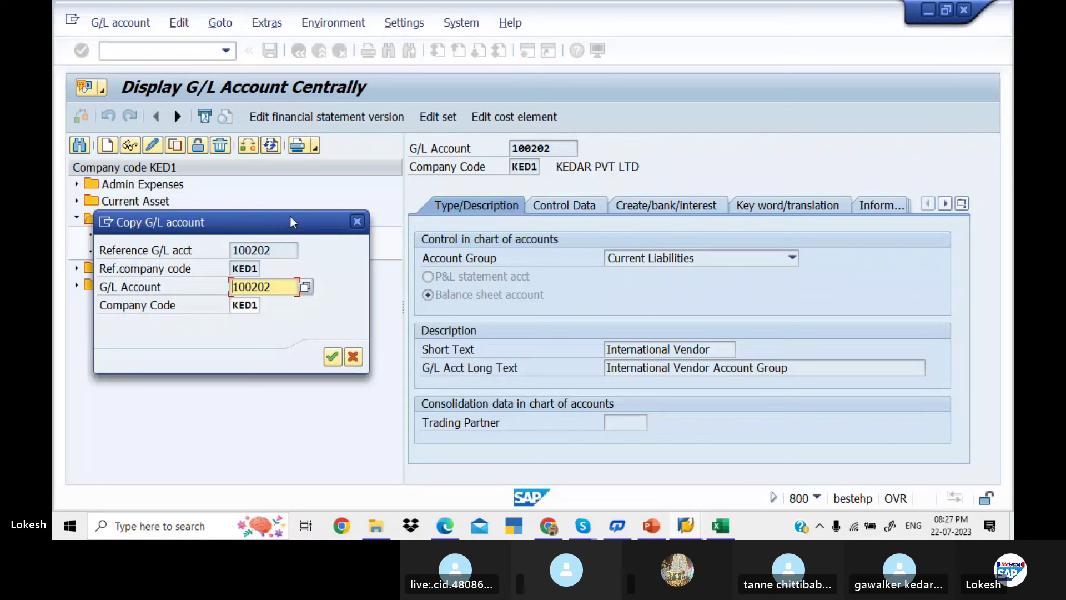
pyautogui.moveTo(290, 216); pyautogui.dragTo(332, 326)
pyautogui.press('BackSpace')
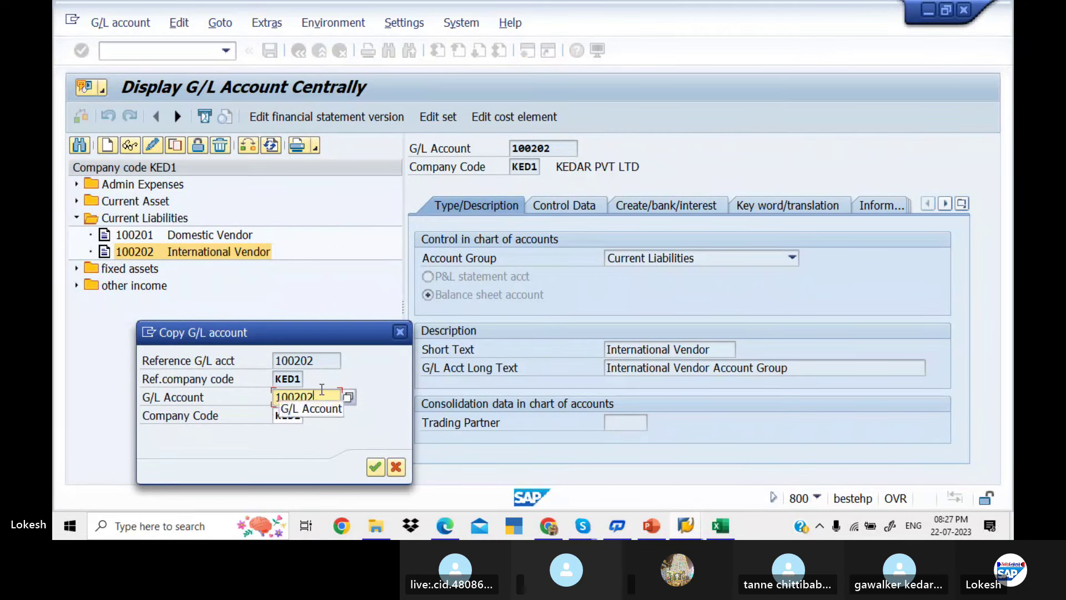
pyautogui.write('3')
pyautogui.press('Return')
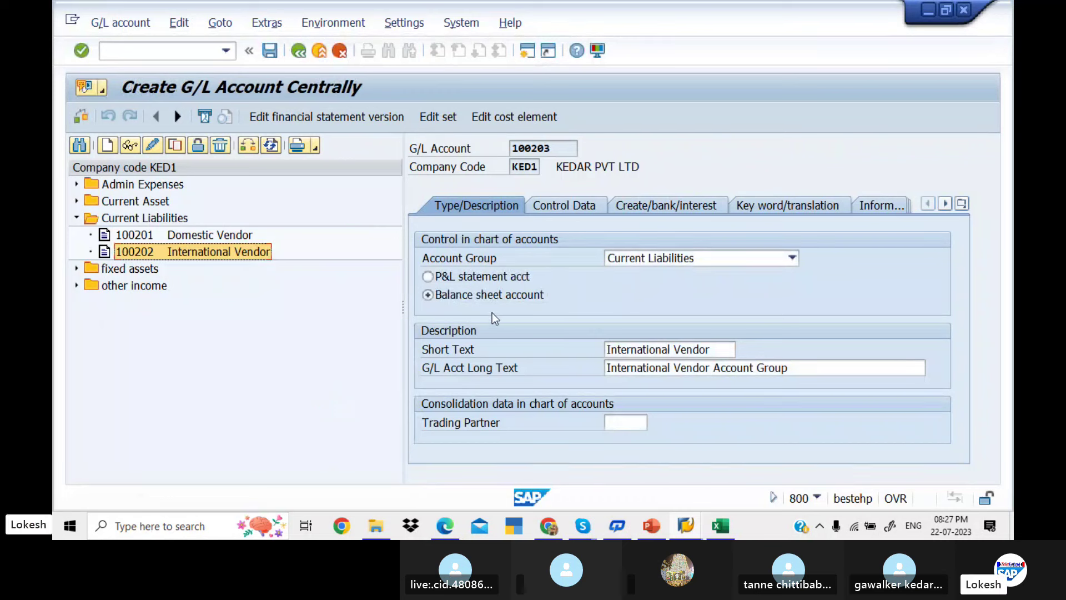
# Set short text One Time Vendor and long text One Time Vendor Account Group, then save
pyautogui.click(714, 351)
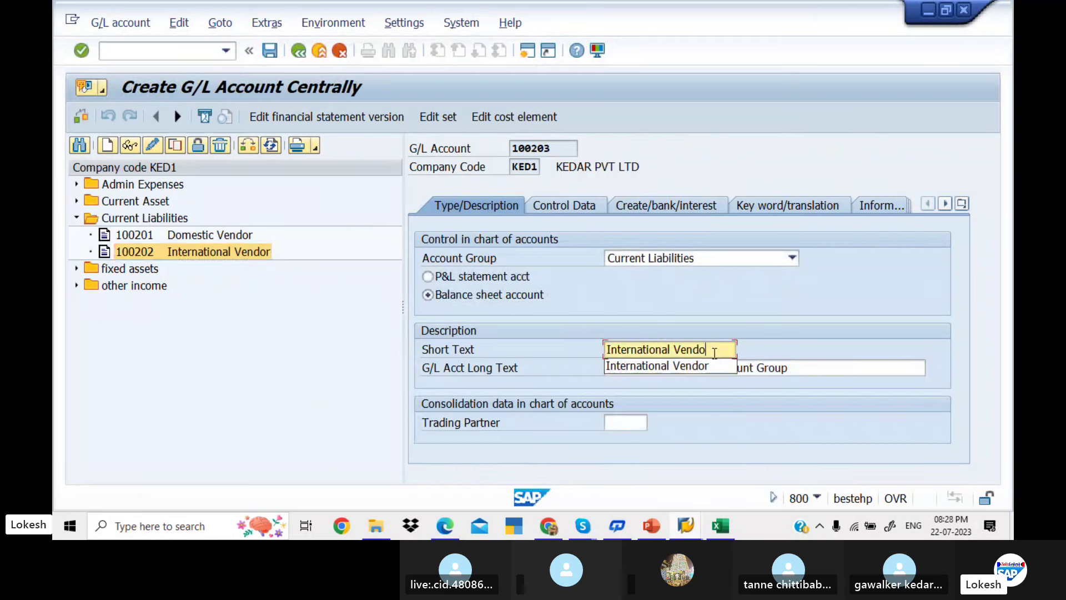
pyautogui.press('BackSpace')
pyautogui.press('BackSpace')
pyautogui.press('BackSpace')
pyautogui.press('BackSpace')
pyautogui.press('BackSpace')
pyautogui.press('BackSpace')
pyautogui.press('BackSpace')
pyautogui.press('BackSpace')
pyautogui.press('BackSpace')
pyautogui.press('BackSpace')
pyautogui.press('BackSpace')
pyautogui.press('BackSpace')
pyautogui.press('BackSpace')
pyautogui.press('BackSpace')
pyautogui.press('BackSpace')
pyautogui.press('BackSpace')
pyautogui.press('BackSpace')
pyautogui.press('BackSpace')
pyautogui.press('BackSpace')
pyautogui.press('BackSpace')
pyautogui.write('o')
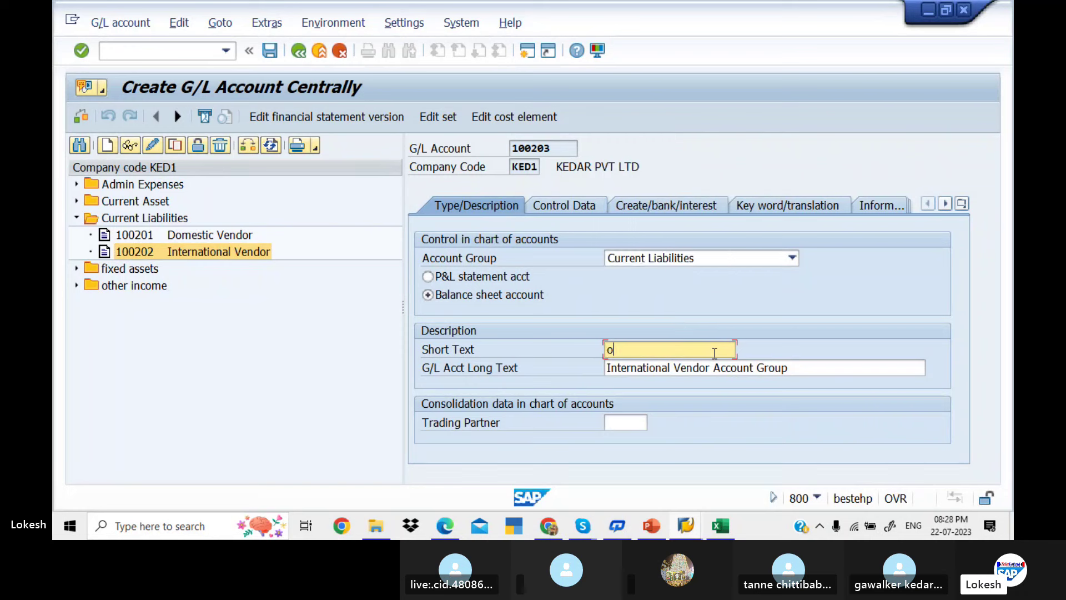
pyautogui.press('BackSpace')
pyautogui.write('O')
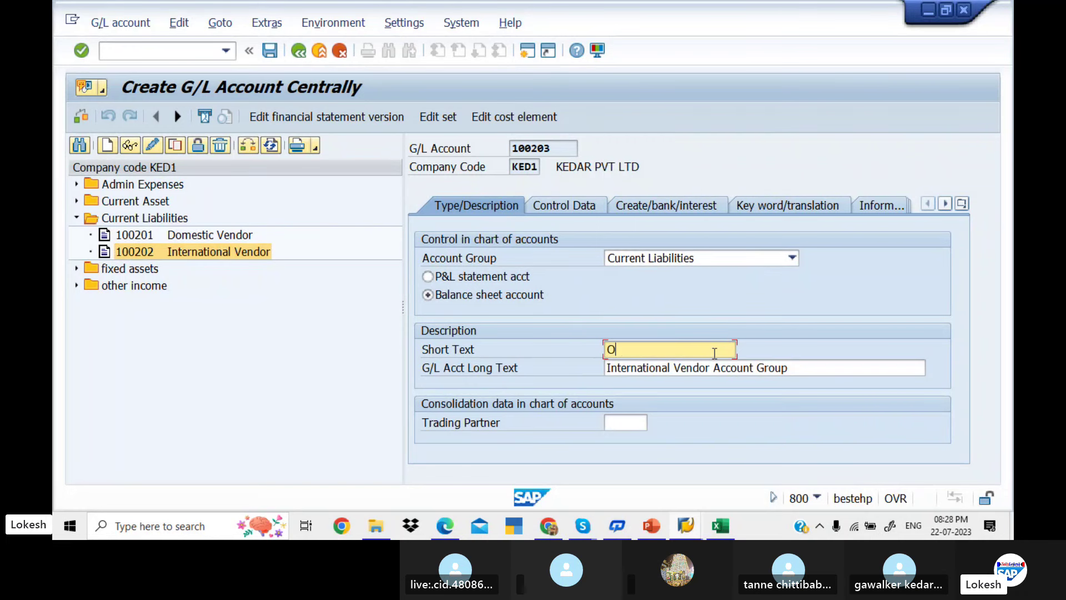
pyautogui.write('ne Time Vendor')
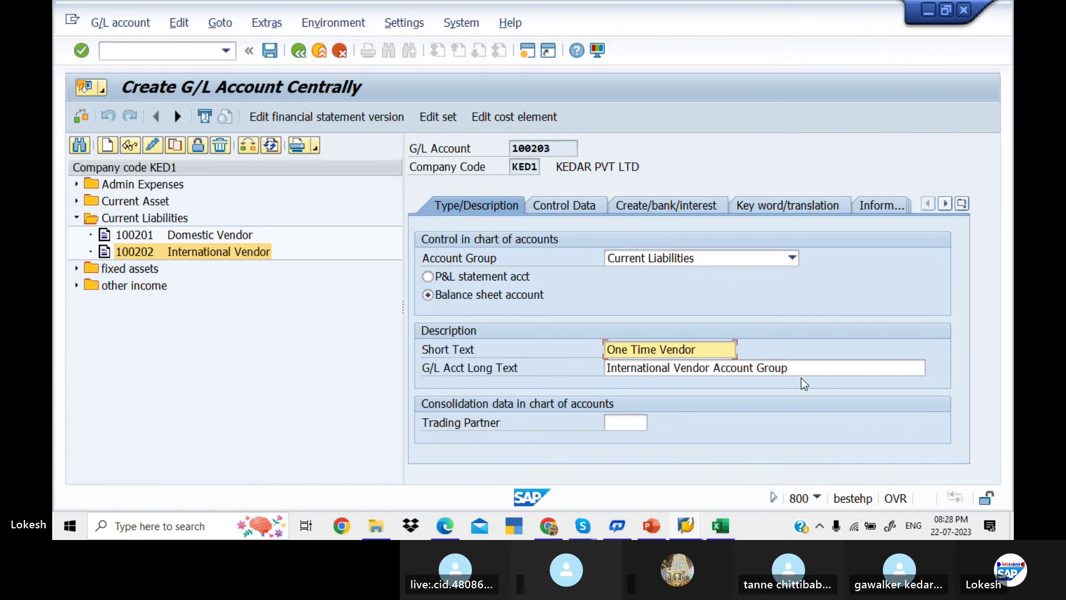
pyautogui.moveTo(805, 369); pyautogui.dragTo(448, 368)
pyautogui.hotkey('ctrl', 'v')
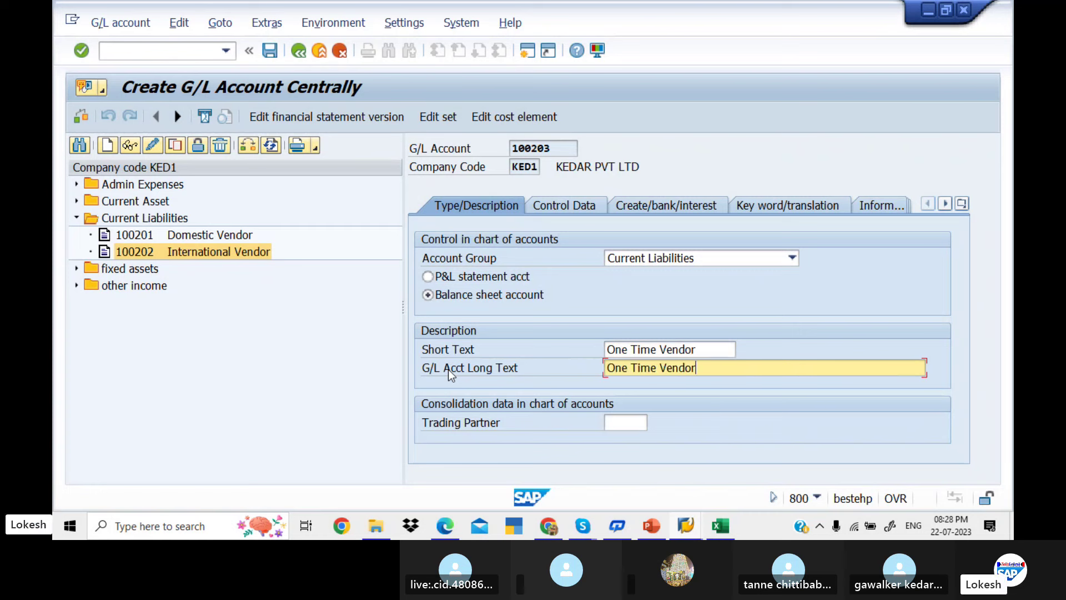
pyautogui.write('Acco')
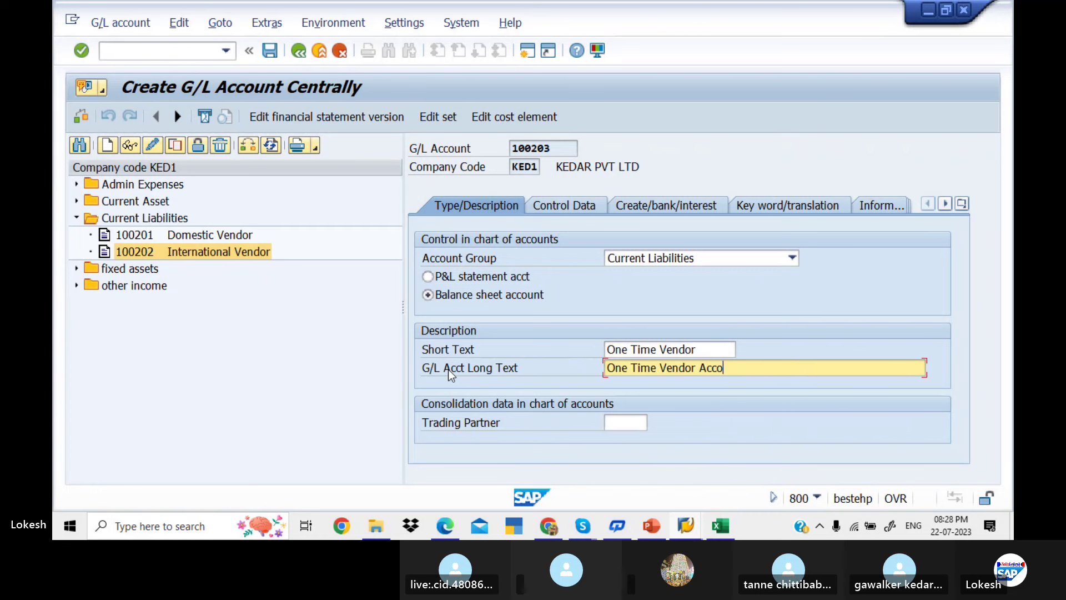
pyautogui.write('unt Group')
pyautogui.click(274, 56)
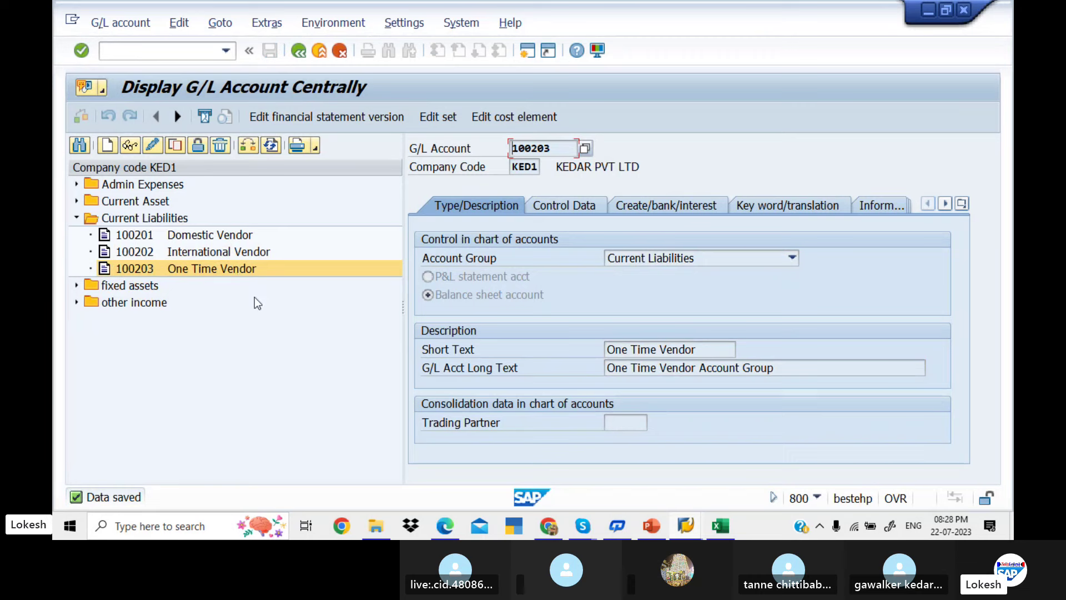
pyautogui.hotkey('alt', 'Tab')
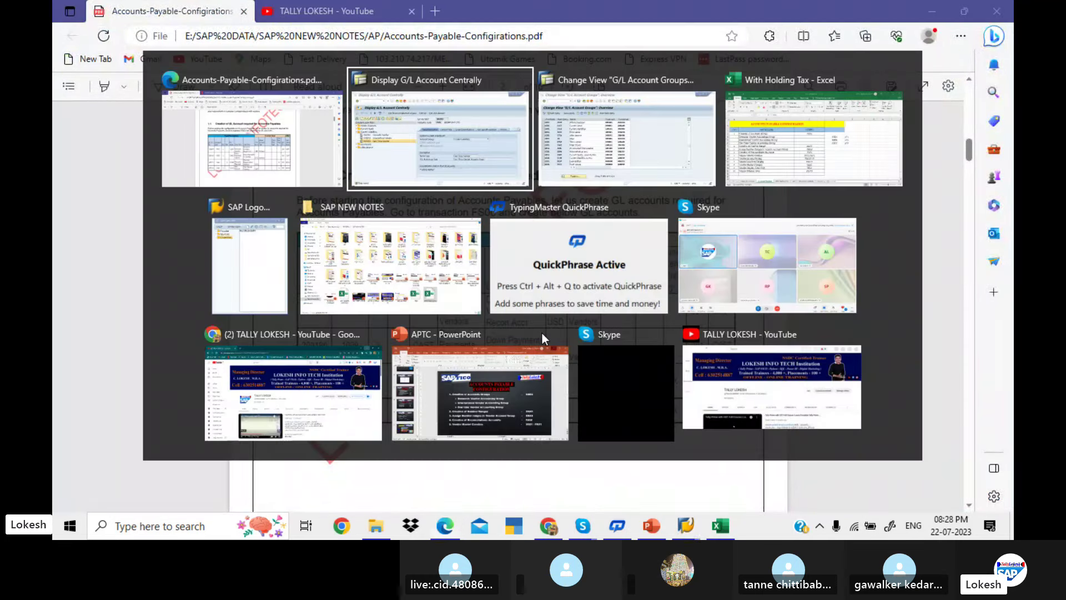
# Look up the vendor master creation T code XK01/FK01 in cell C10 of the Accounts Payable sheet
pyautogui.hotkey('alt', 'Tab')
pyautogui.hotkey('alt', 'Tab')
pyautogui.hotkey('alt', 'Tab')
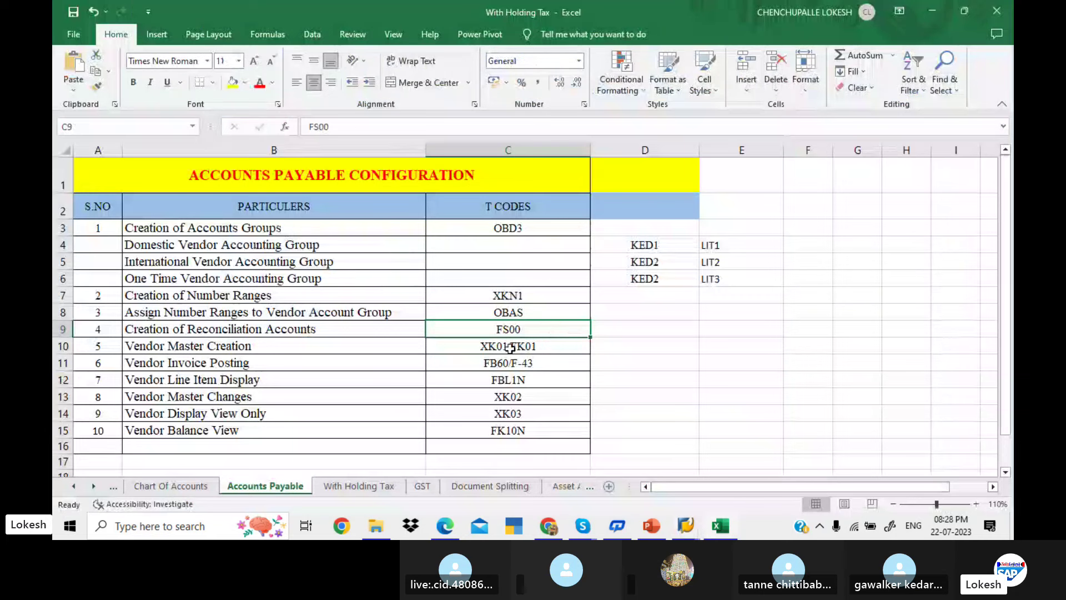
pyautogui.click(509, 347)
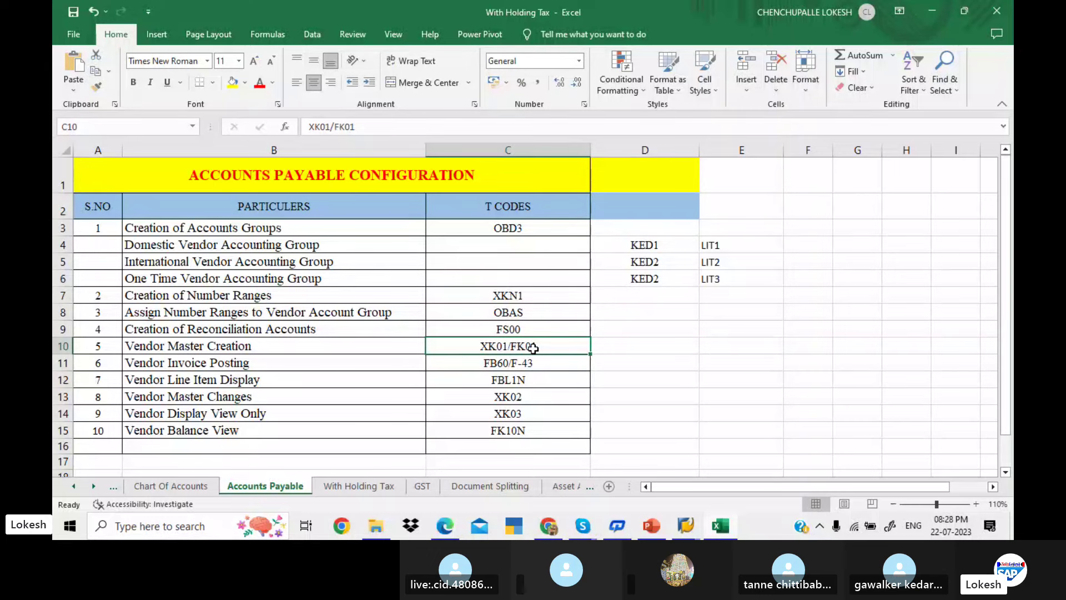
pyautogui.hotkey('alt', 'Tab')
pyautogui.hotkey('alt', 'Tab')
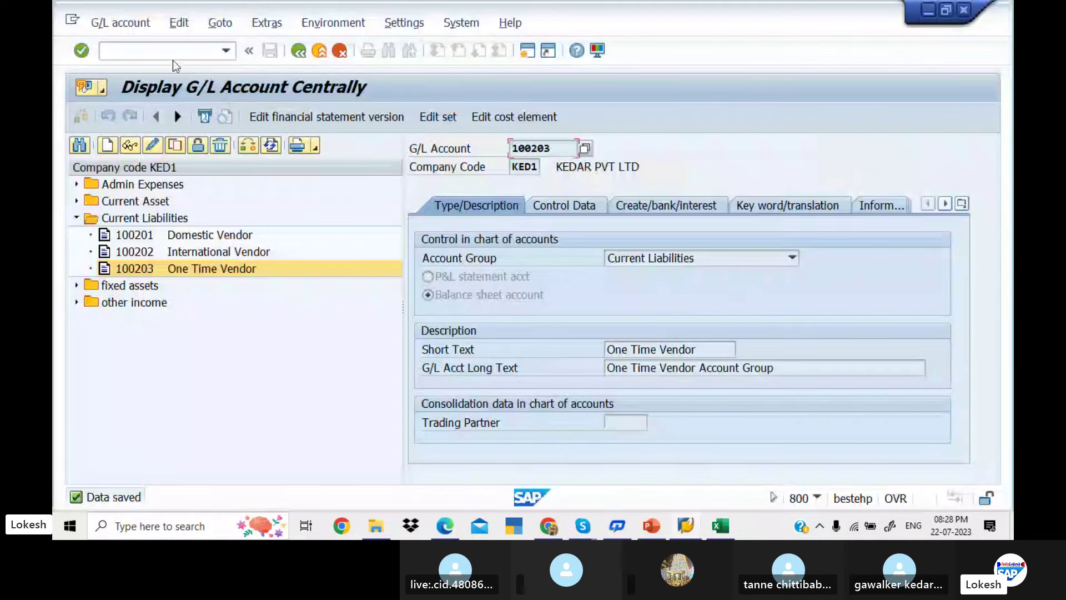
# Run /nxk01 and begin a vendor in account group KED1, reaching the Address screen
pyautogui.click(171, 51)
pyautogui.write('/n')
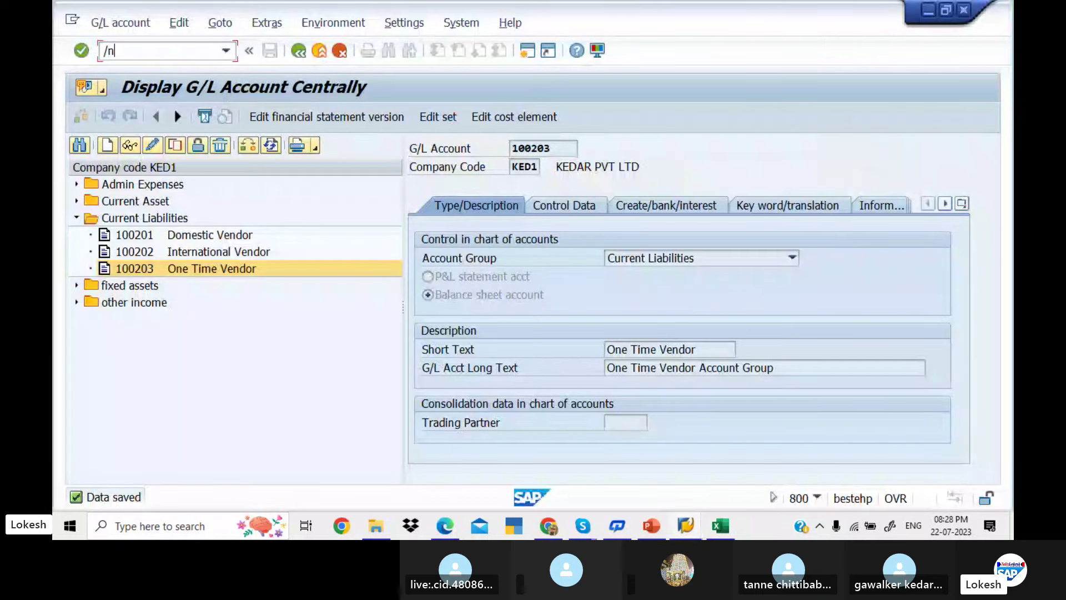
pyautogui.write('xk01')
pyautogui.press('Return')
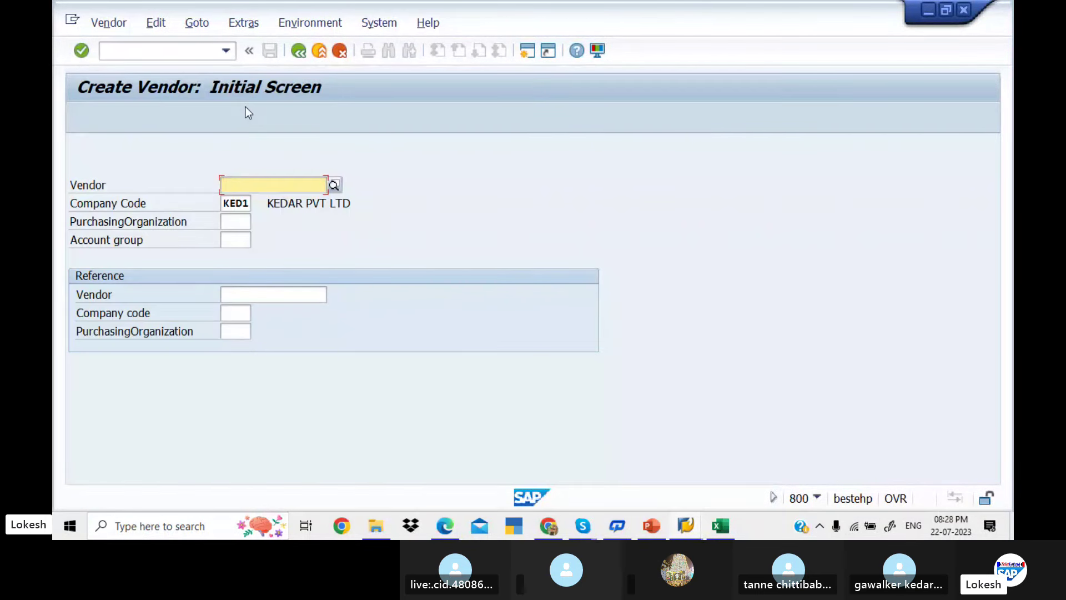
pyautogui.click(235, 240)
pyautogui.write('ked1')
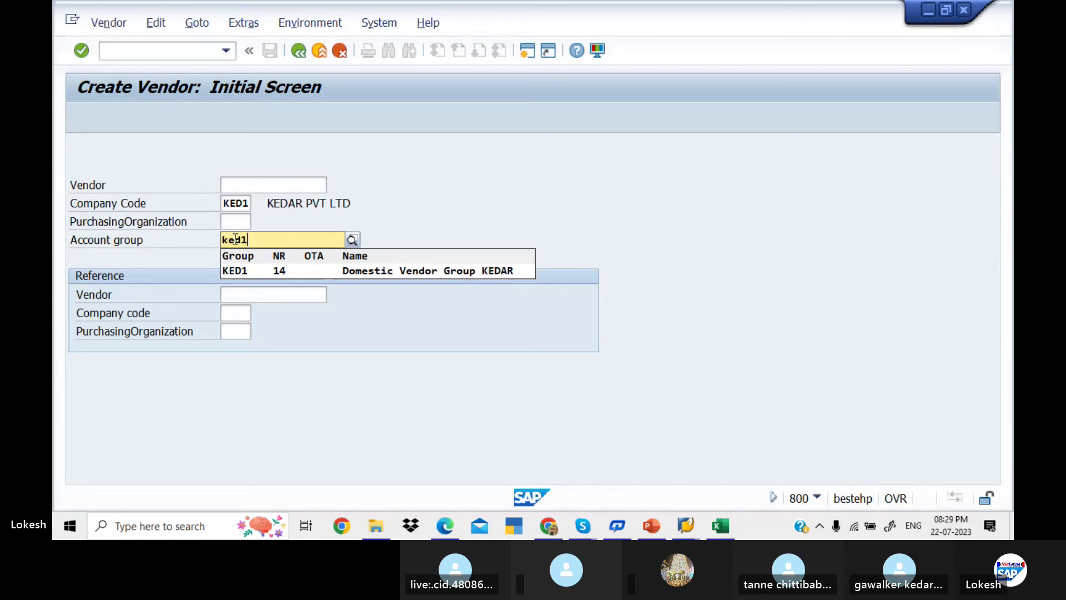
pyautogui.press('Down')
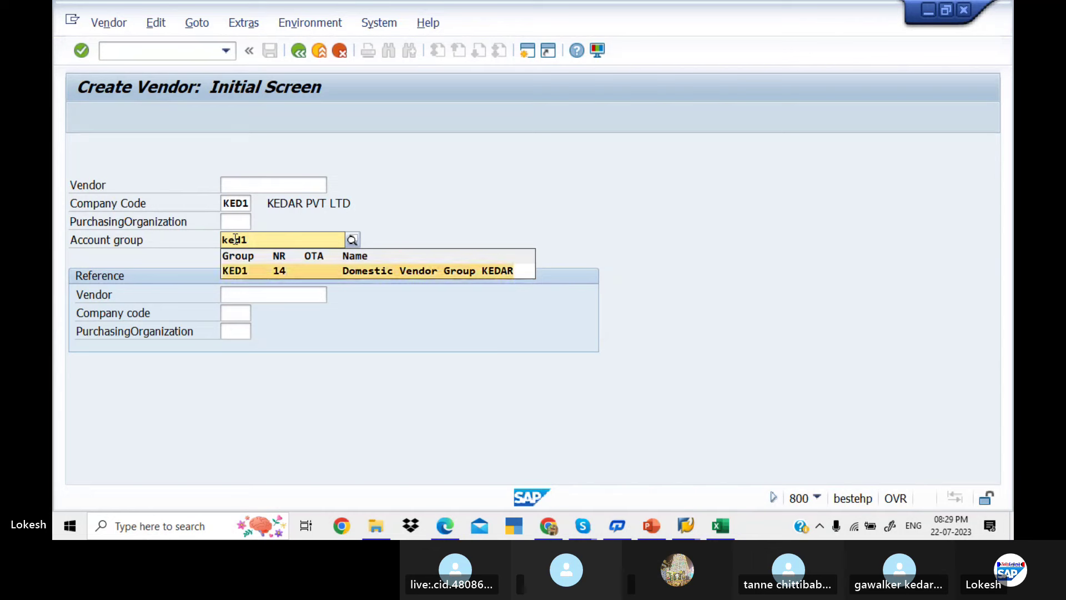
pyautogui.press('Tab')
pyautogui.press('Return')
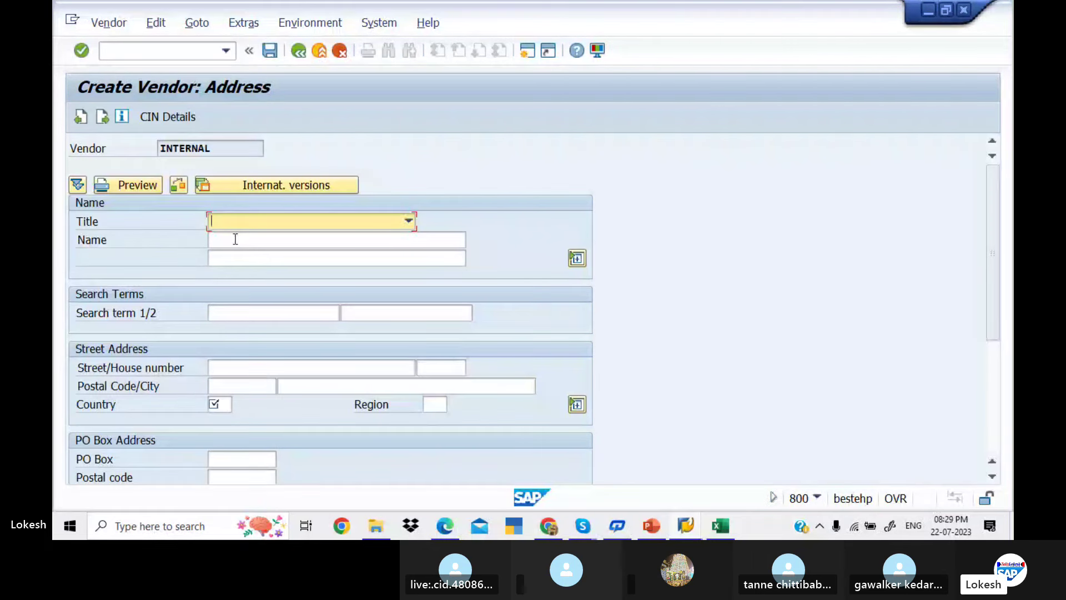
# Set the vendor title to Company and the name to PRIIYA PVT LTD
pyautogui.click(408, 220)
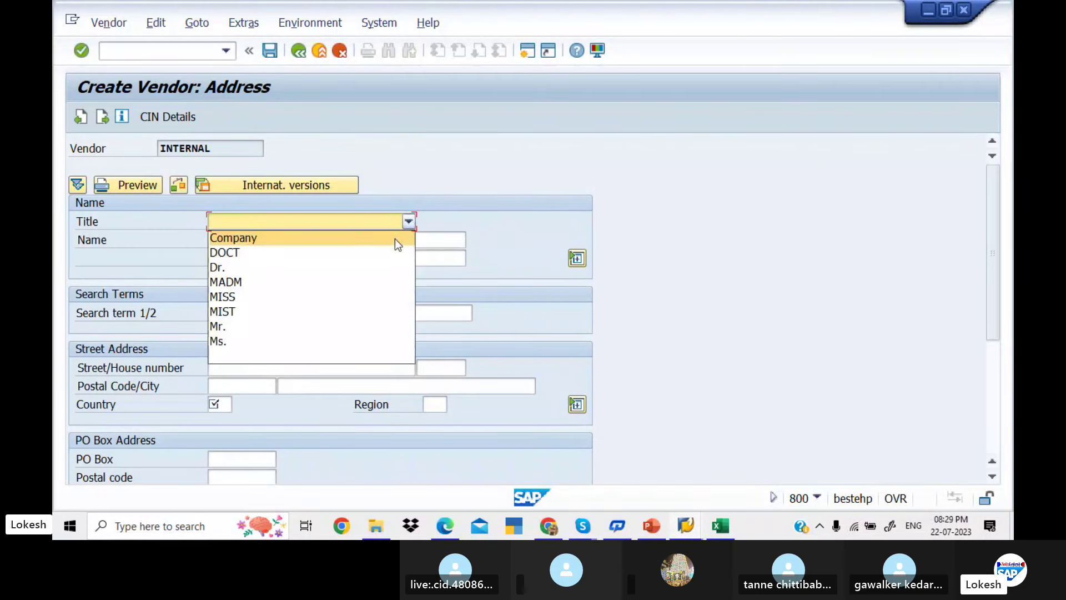
pyautogui.click(395, 238)
pyautogui.click(349, 240)
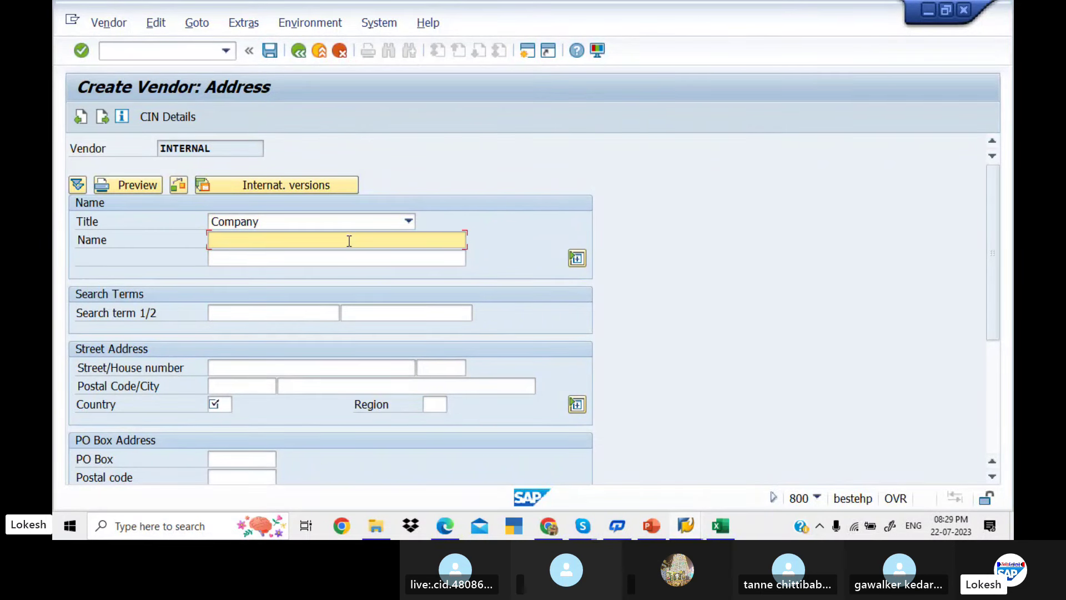
pyautogui.write('p')
pyautogui.press('Down')
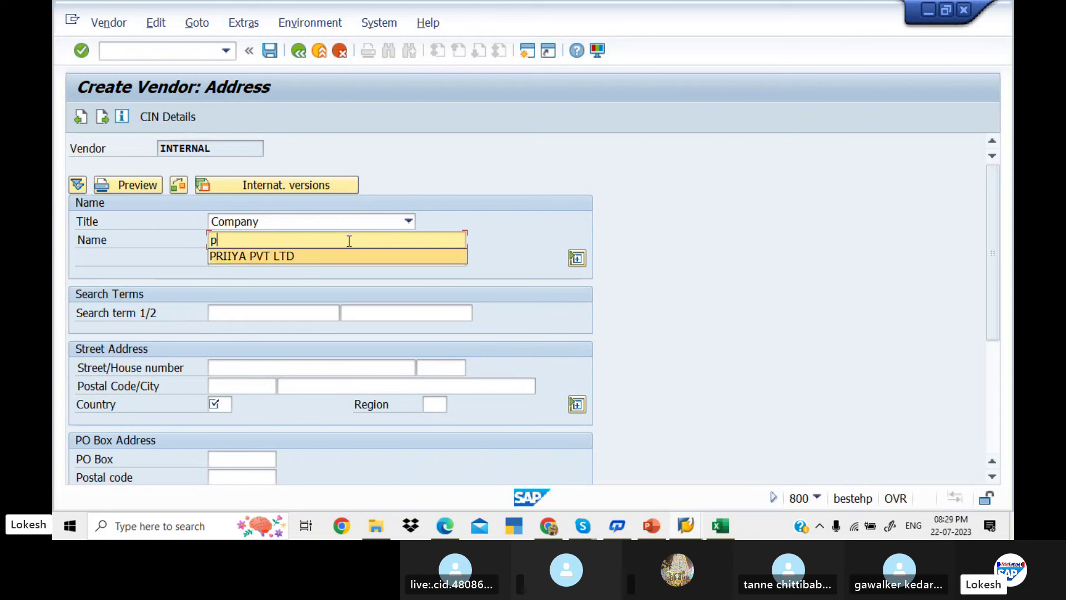
pyautogui.press('Tab')
pyautogui.press('Tab')
pyautogui.press('Tab')
pyautogui.press('Tab')
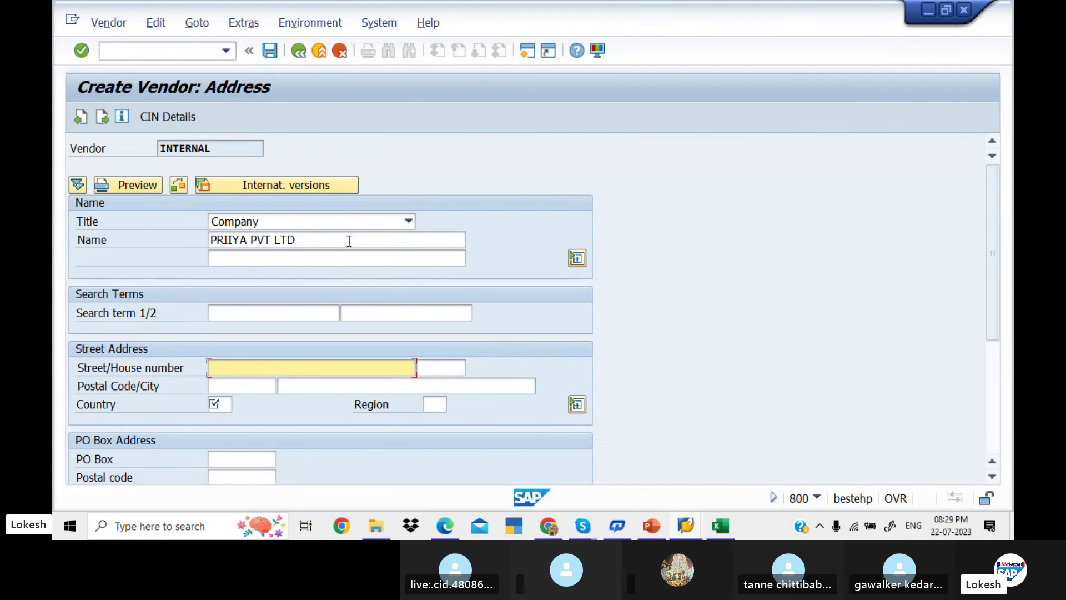
pyautogui.write('jai nag')
pyautogui.press('BackSpace')
pyautogui.press('BackSpace')
pyautogui.press('BackSpace')
pyautogui.press('BackSpace')
pyautogui.press('BackSpace')
pyautogui.press('BackSpace')
pyautogui.press('BackSpace')
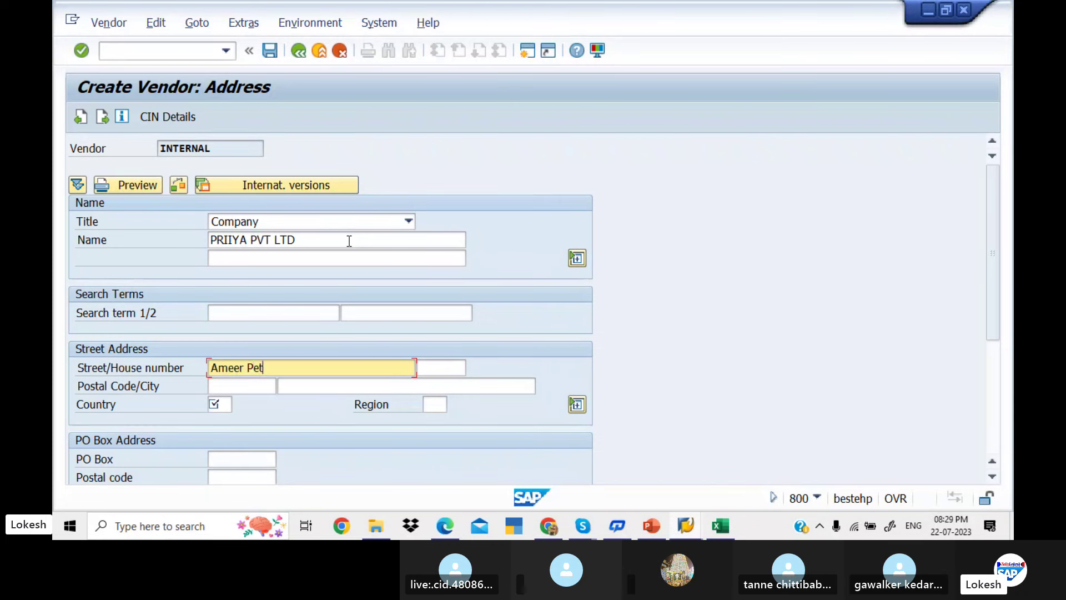
pyautogui.press('Tab')
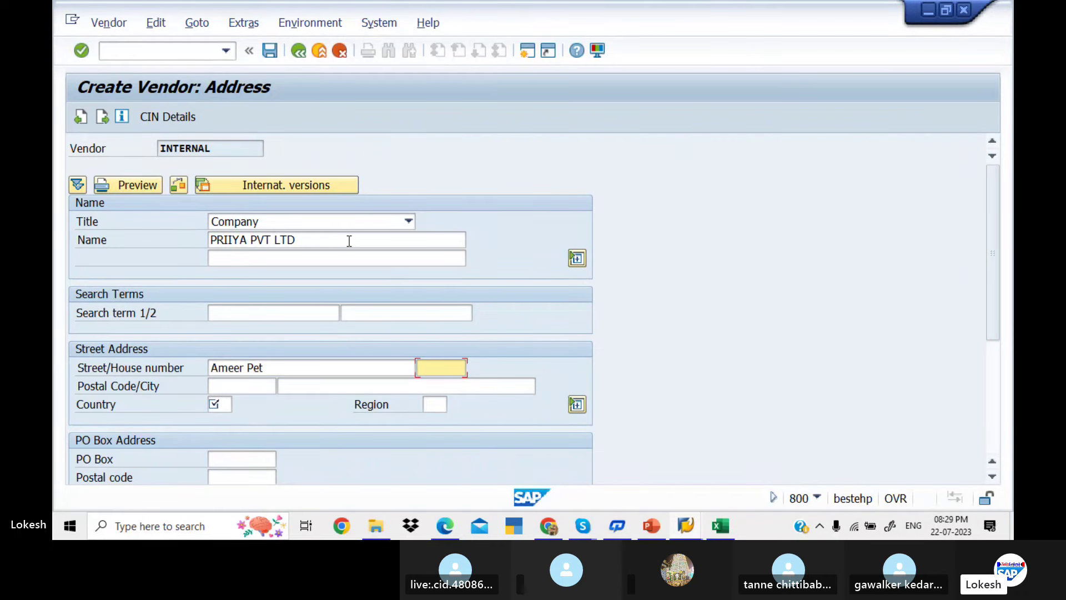
pyautogui.press('Tab')
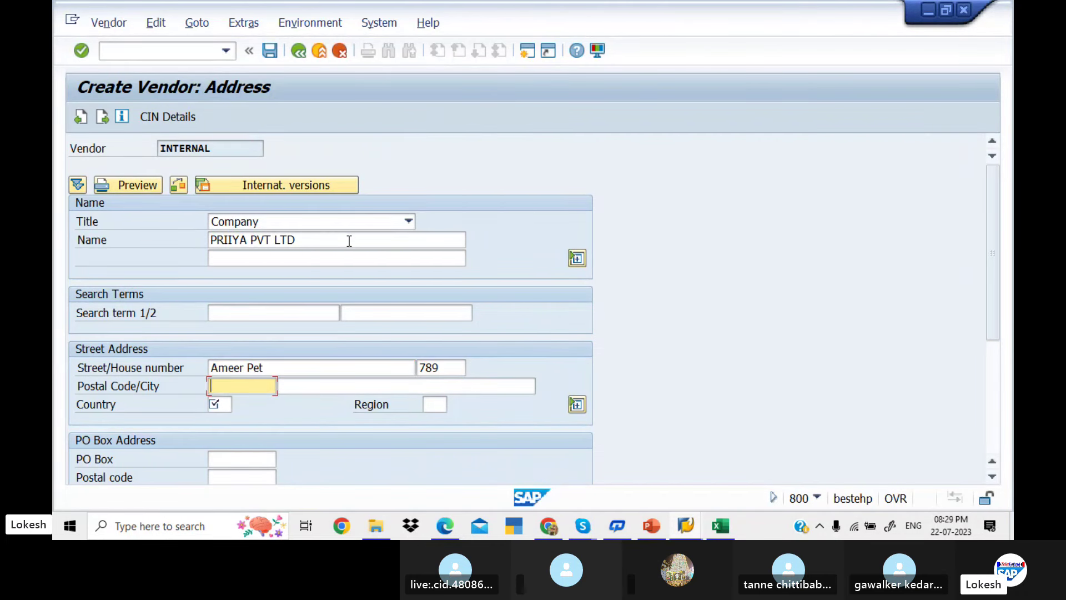
pyautogui.press('Tab')
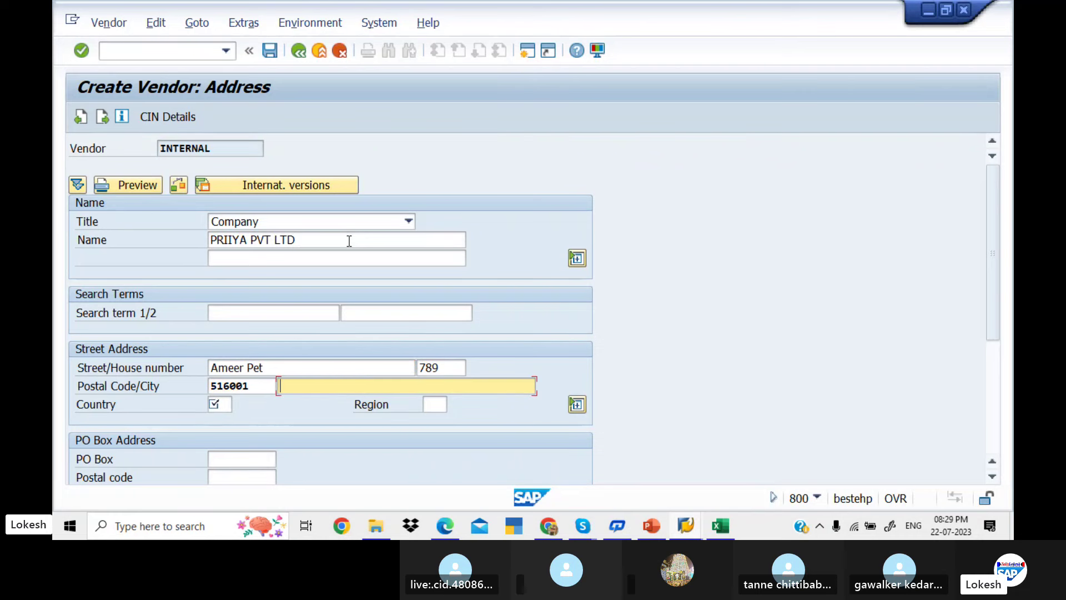
# Set city HYDERBAD, country IN and region 36 TELANGANA
pyautogui.write('h')
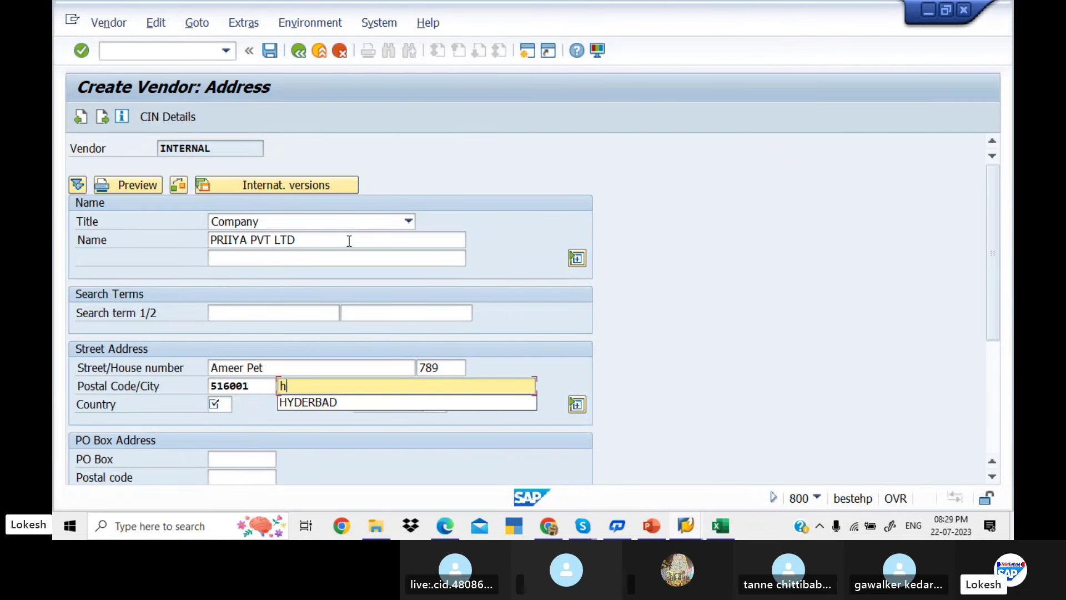
pyautogui.press('BackSpace')
pyautogui.write('H')
pyautogui.press('Down')
pyautogui.press('Return')
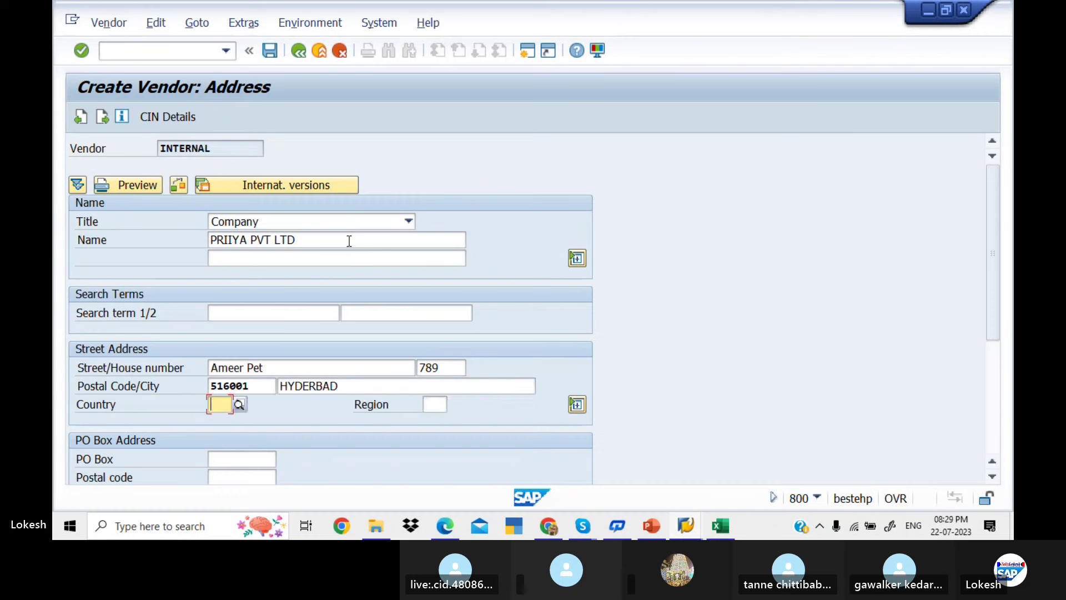
pyautogui.write('IN')
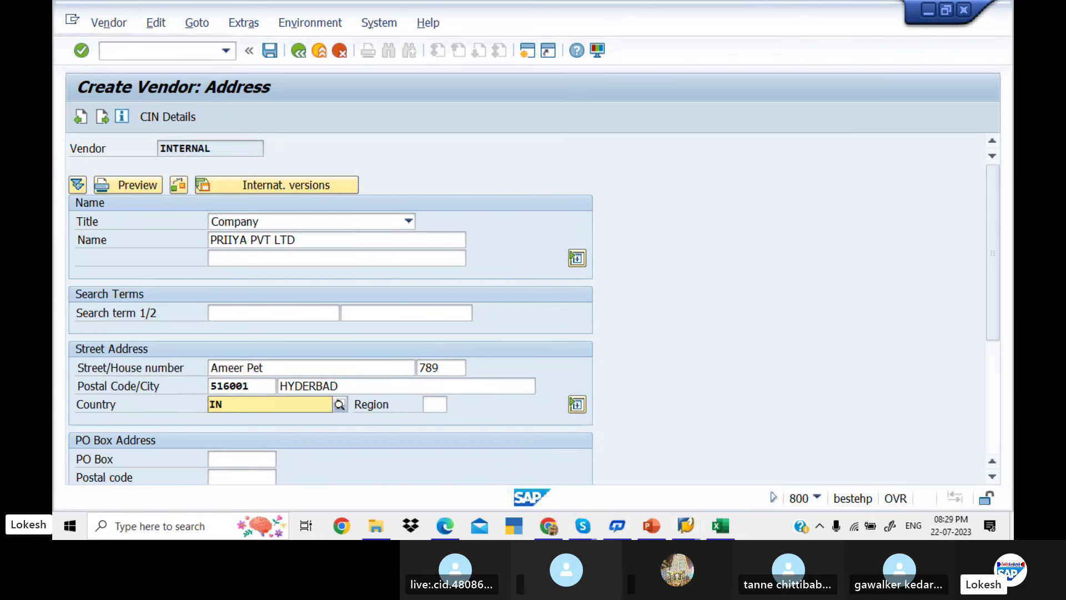
pyautogui.press('Return')
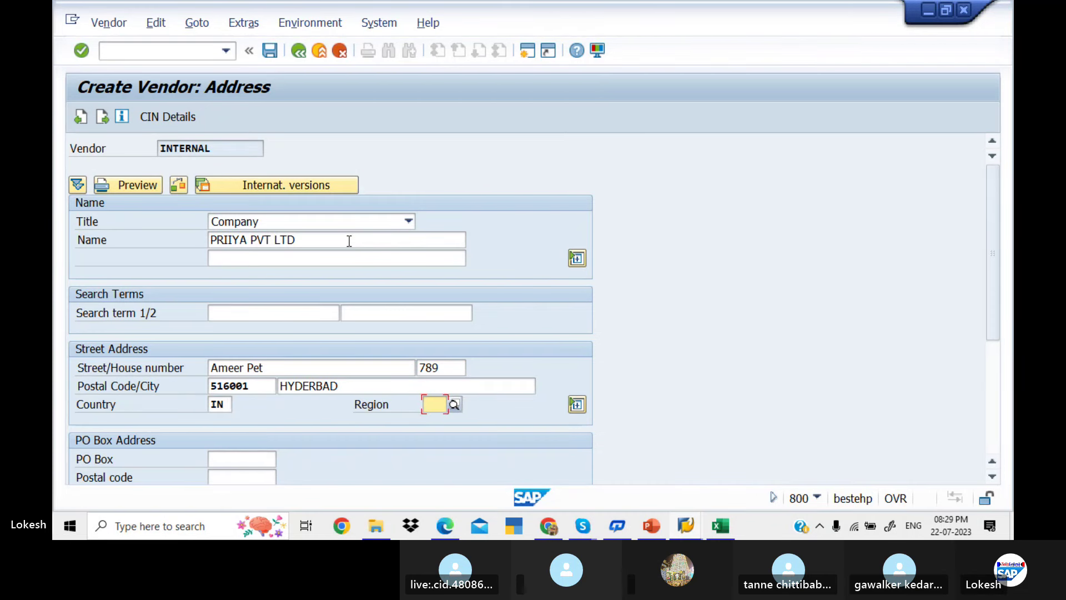
pyautogui.click(454, 404)
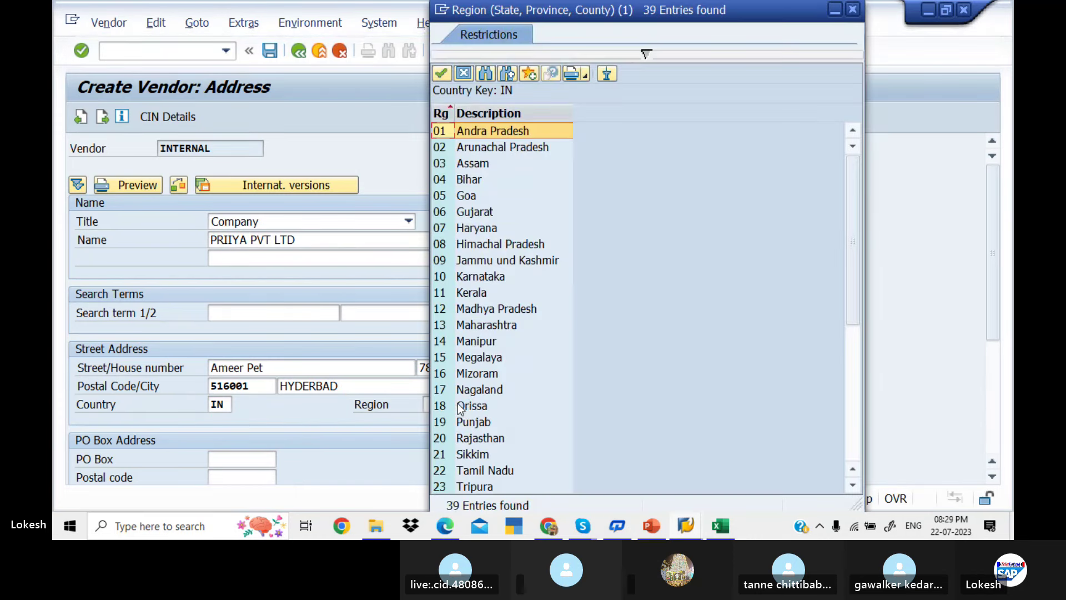
pyautogui.press('Down')
pyautogui.press('Down')
pyautogui.press('Down')
pyautogui.press('Down')
pyautogui.press('Down')
pyautogui.press('Down')
pyautogui.press('Down')
pyautogui.press('Down')
pyautogui.press('Down')
pyautogui.press('Down')
pyautogui.press('Down')
pyautogui.press('Down')
pyautogui.press('Down')
pyautogui.press('Down')
pyautogui.press('Down')
pyautogui.press('Down')
pyautogui.press('Down')
pyautogui.press('Down')
pyautogui.press('Down')
pyautogui.press('Down')
pyautogui.press('Down')
pyautogui.press('Down')
pyautogui.press('Down')
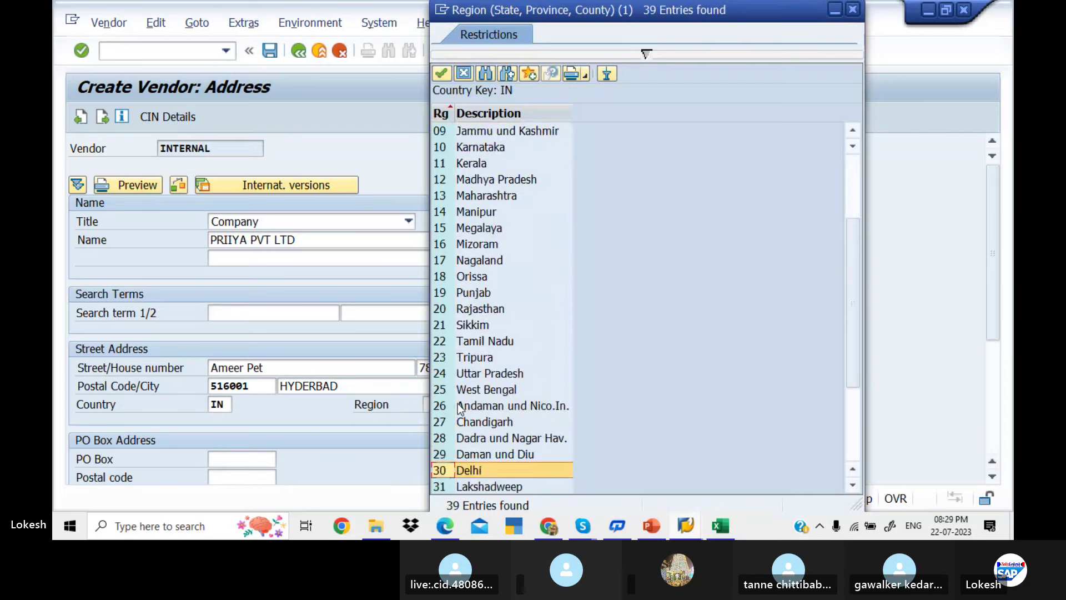
pyautogui.press('Down')
pyautogui.press('Down')
pyautogui.press('Down')
pyautogui.press('Down')
pyautogui.press('Down')
pyautogui.press('Down')
pyautogui.press('Down')
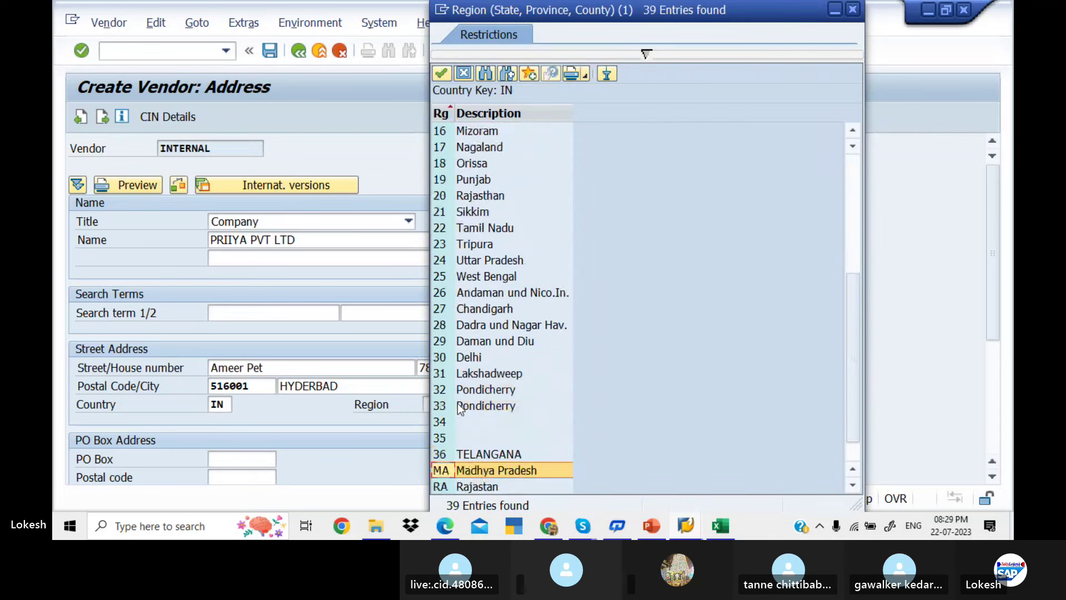
pyautogui.press('Up')
pyautogui.press('Up')
pyautogui.press('Return')
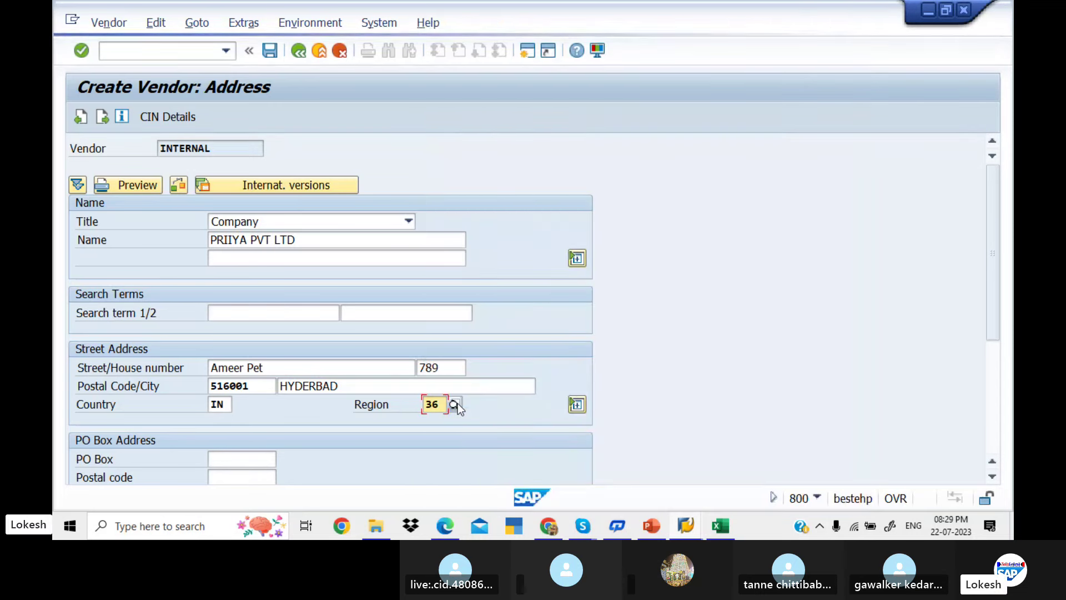
# Enter PO box 516001 with PO box postal code 516001
pyautogui.click(256, 454)
pyautogui.write('5')
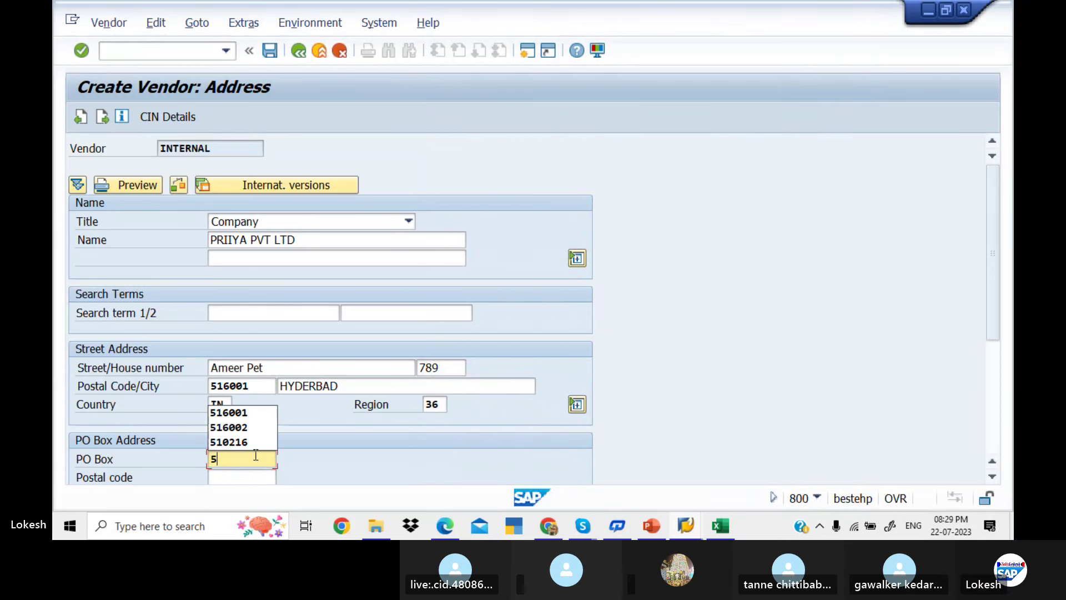
pyautogui.write('16001')
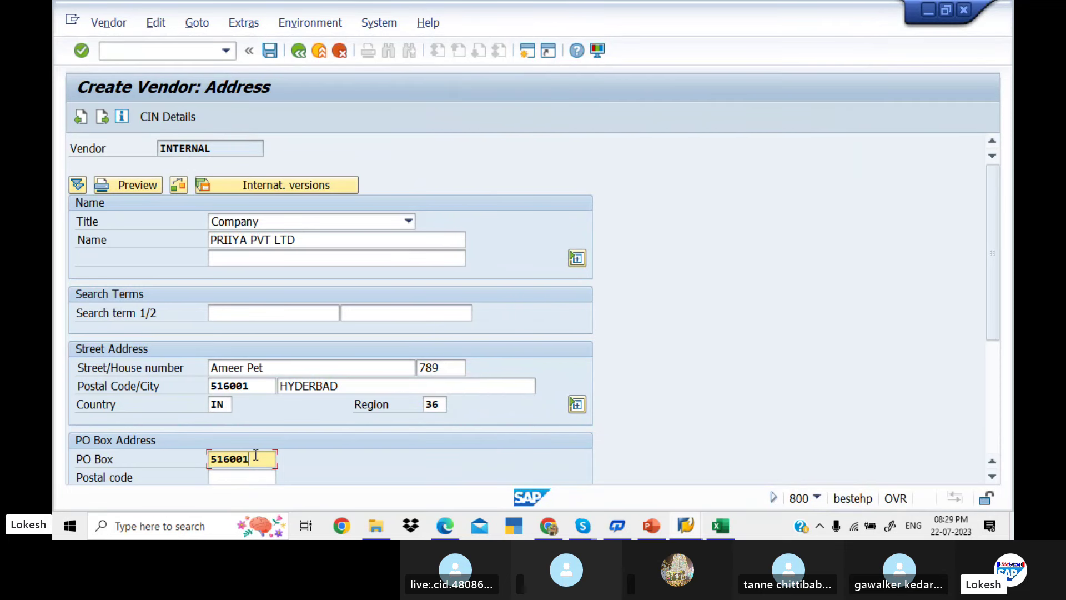
pyautogui.press('Tab')
pyautogui.write('516')
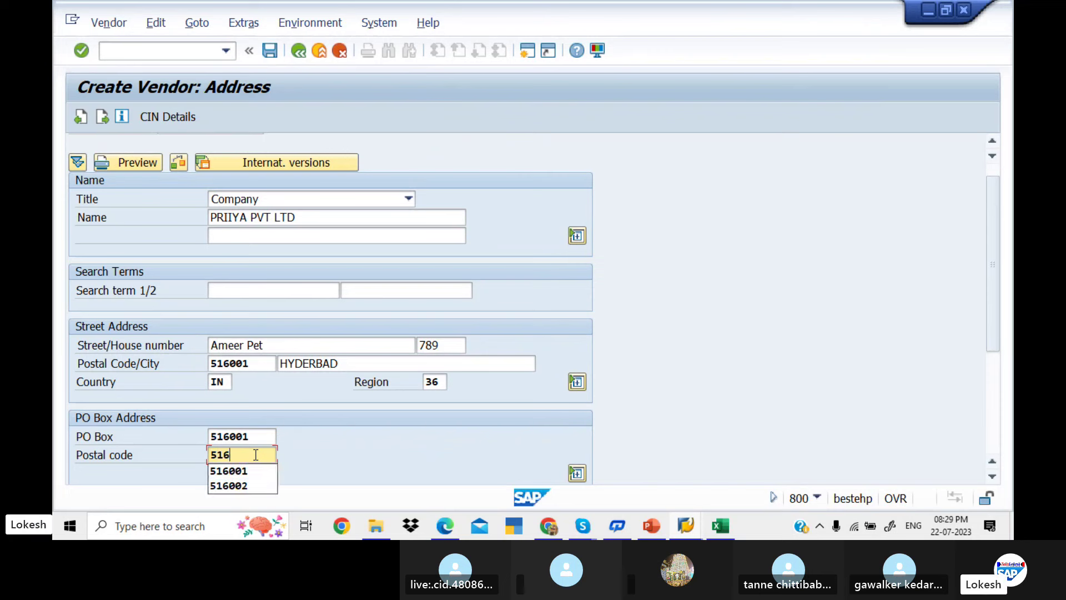
pyautogui.write('001')
pyautogui.press('Tab')
pyautogui.press('Tab')
pyautogui.press('Tab')
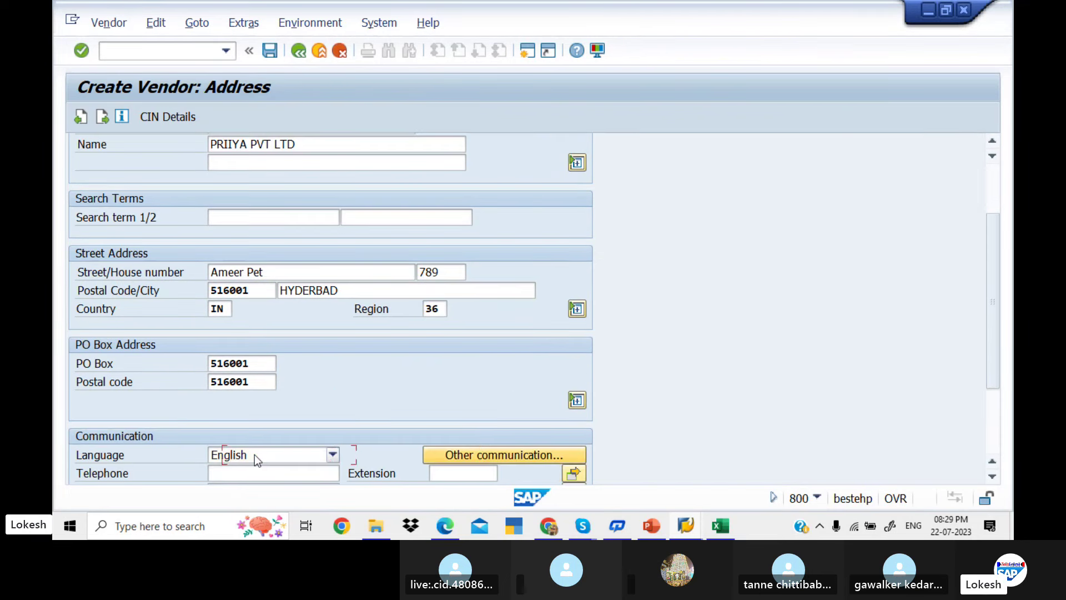
pyautogui.press('Tab')
pyautogui.press('Tab')
pyautogui.press('Tab')
pyautogui.press('Tab')
pyautogui.press('Tab')
pyautogui.press('Tab')
pyautogui.press('Tab')
pyautogui.press('Tab')
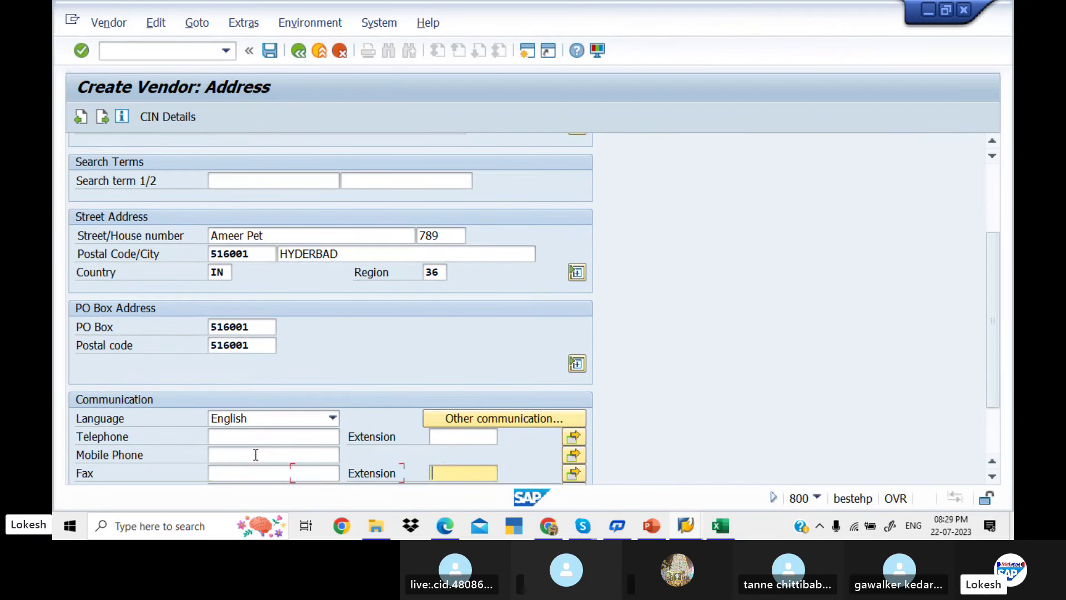
pyautogui.press('Tab')
pyautogui.press('Tab')
pyautogui.press('Tab')
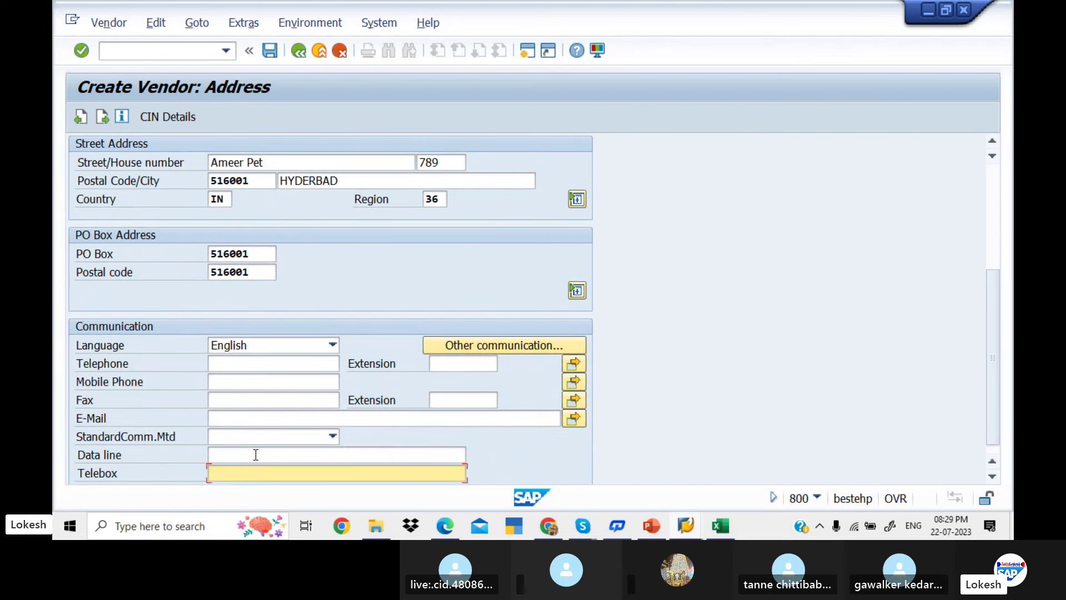
# Fill telephone, mobile and fax with previously used numbers
pyautogui.click(244, 363)
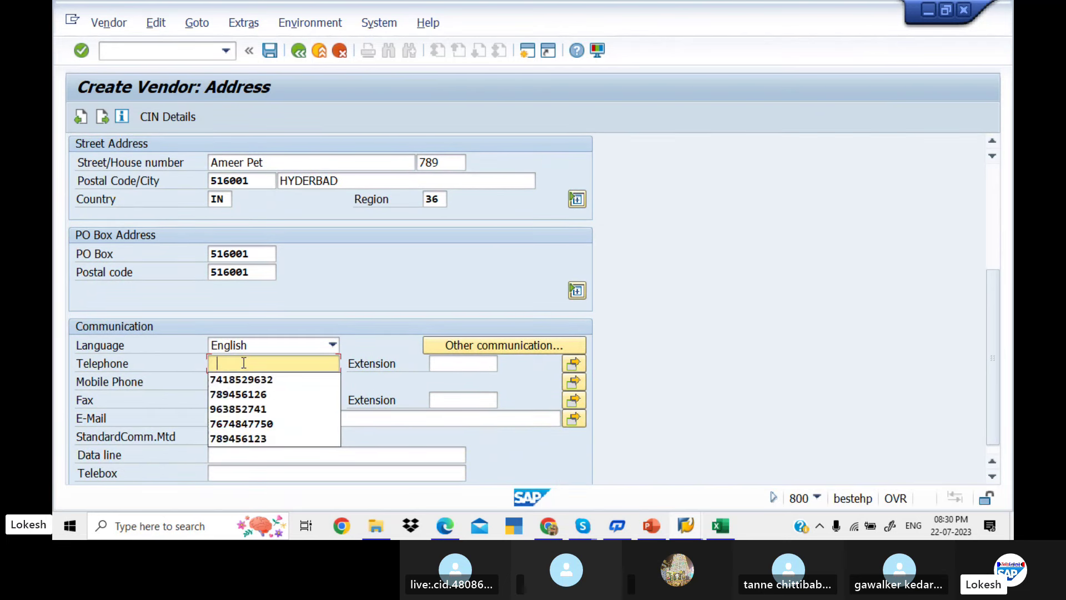
pyautogui.press('Down')
pyautogui.press('Down')
pyautogui.press('Return')
pyautogui.press('Tab')
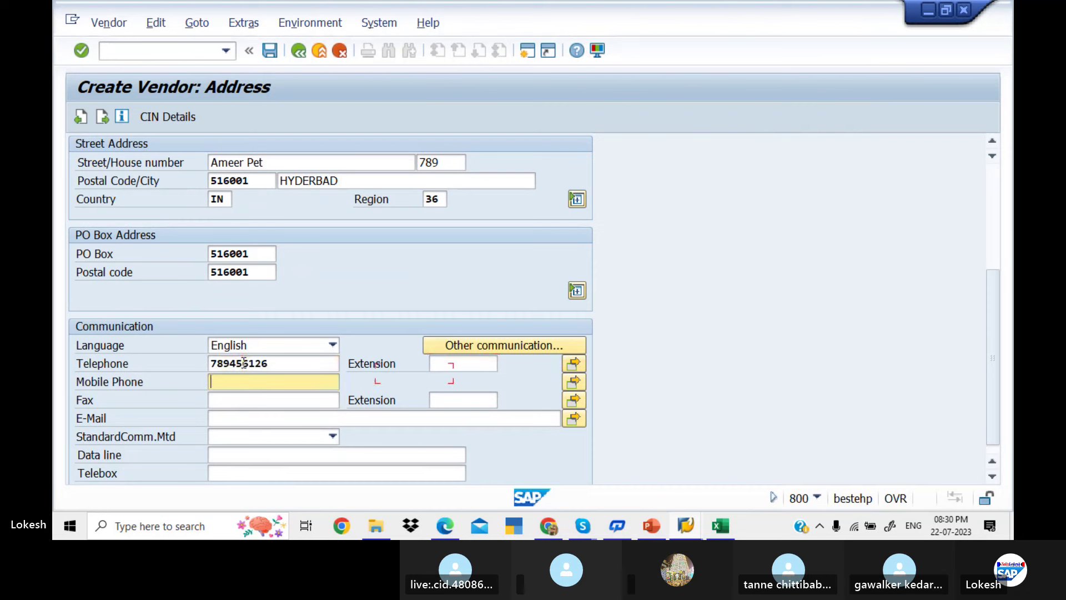
pyautogui.press('Down')
pyautogui.press('Down')
pyautogui.press('Return')
pyautogui.press('Tab')
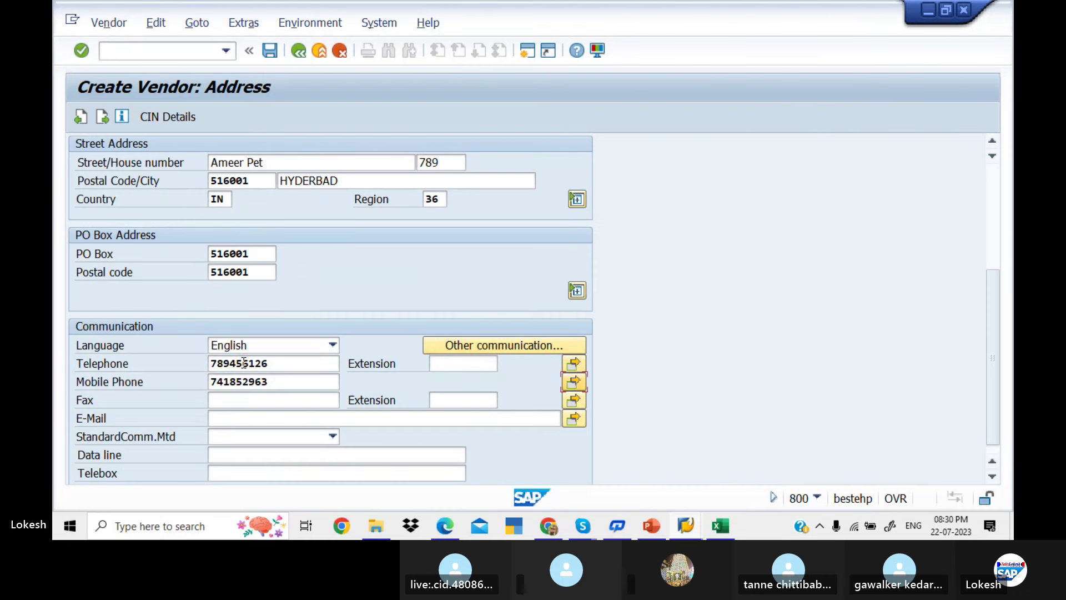
pyautogui.press('Tab')
pyautogui.press('Down')
pyautogui.press('Return')
# Enter the vendor's e-mail address and advance to the control data screen
pyautogui.press('Tab')
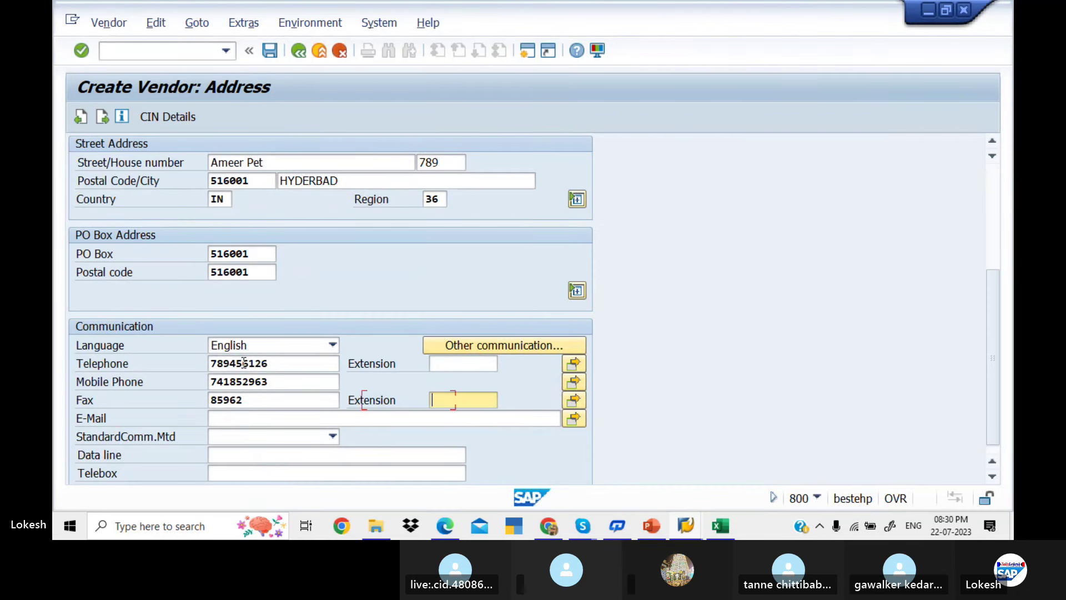
pyautogui.press('Tab')
pyautogui.press('Tab')
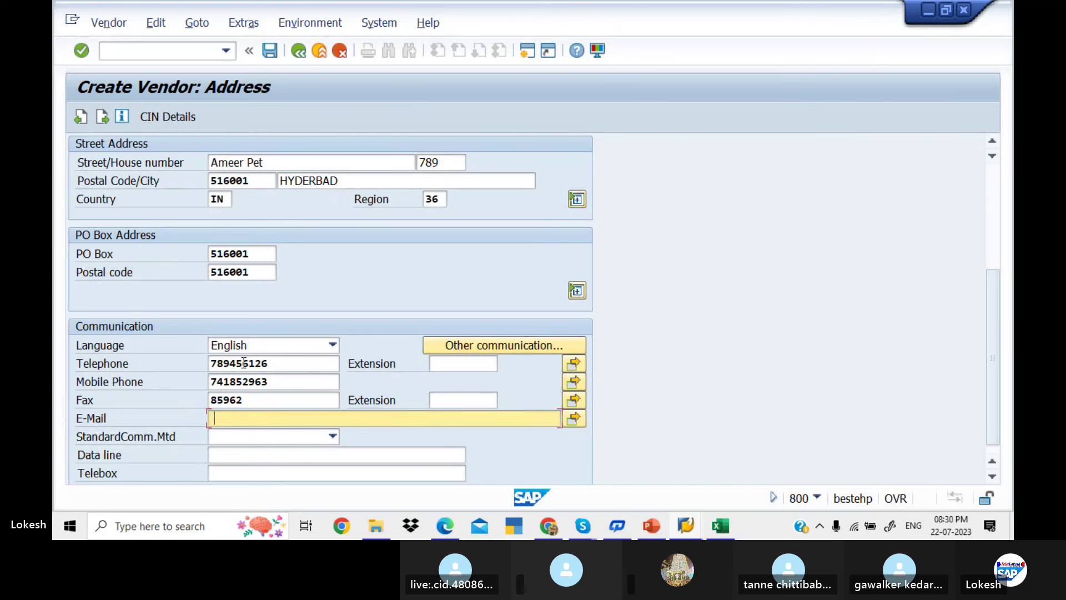
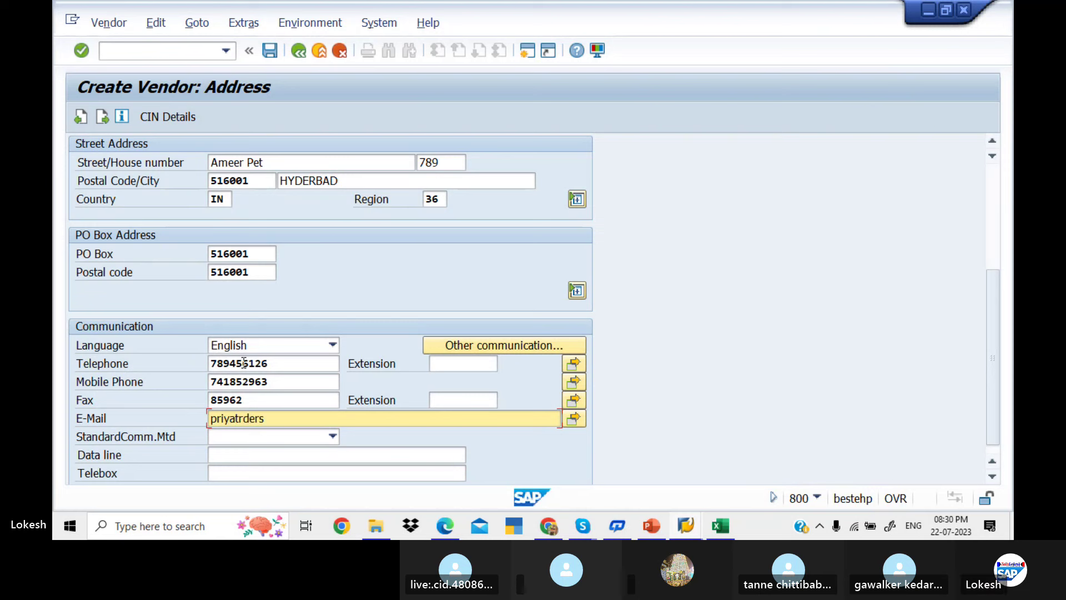
pyautogui.press('Return')
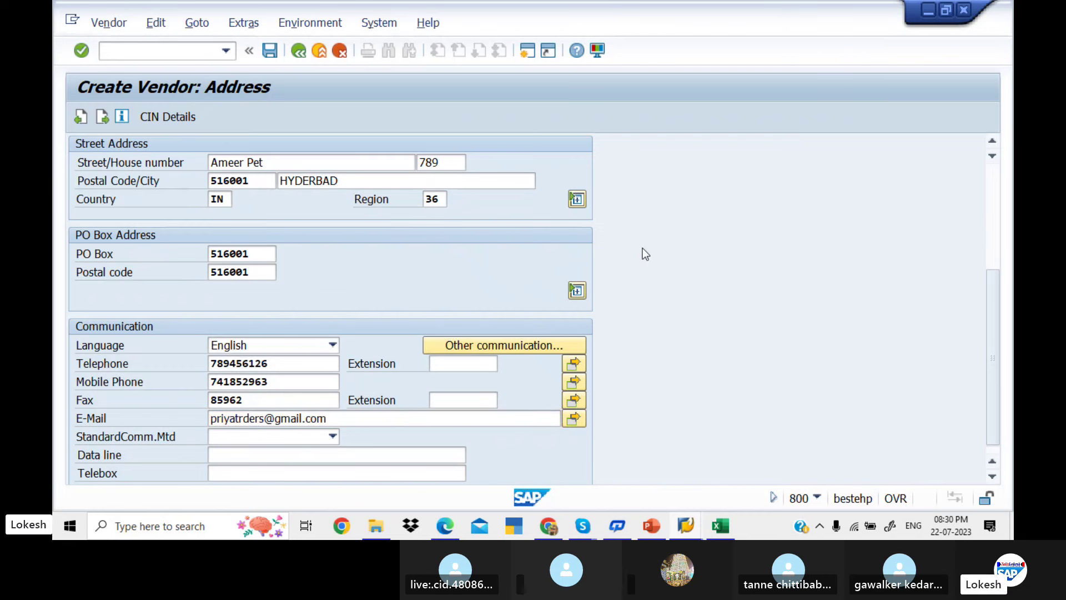
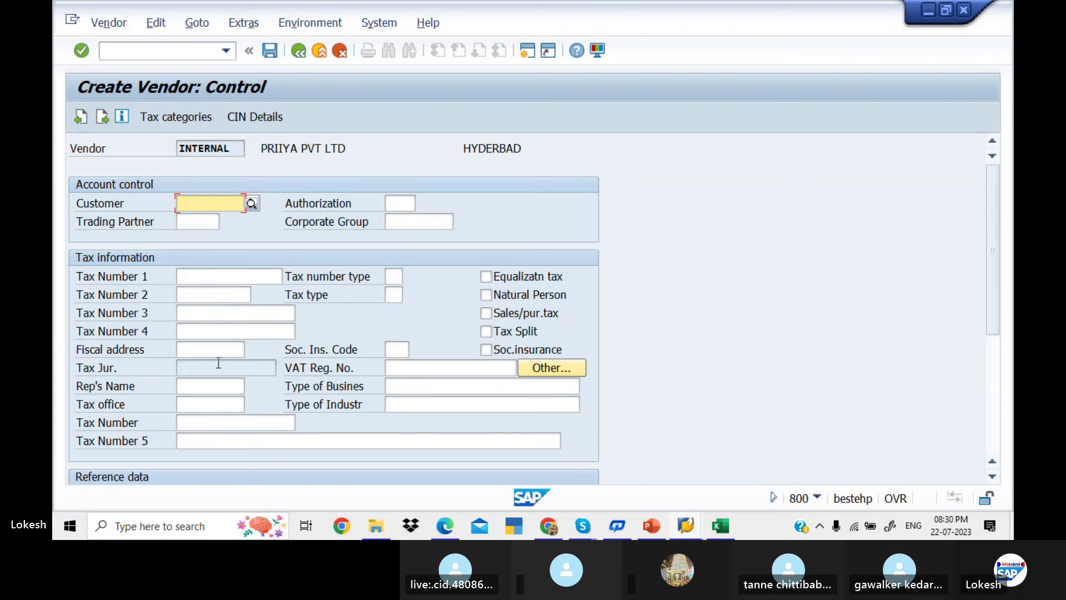
# Confirm the Control, Payment transactions and Contact persons screens to reach KED1 accounting information
pyautogui.press('Return')
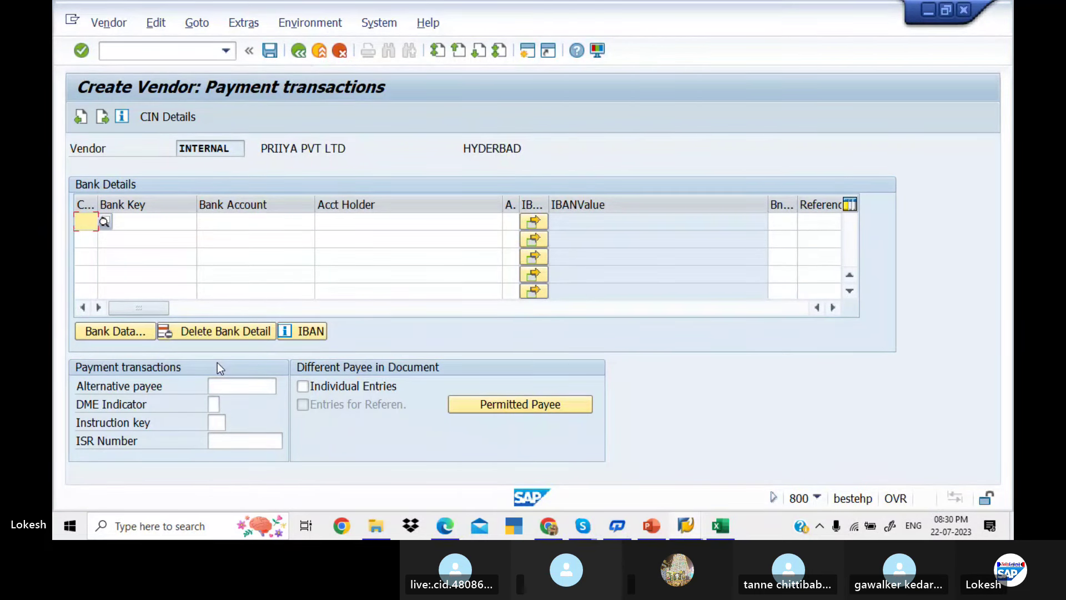
pyautogui.press('Return')
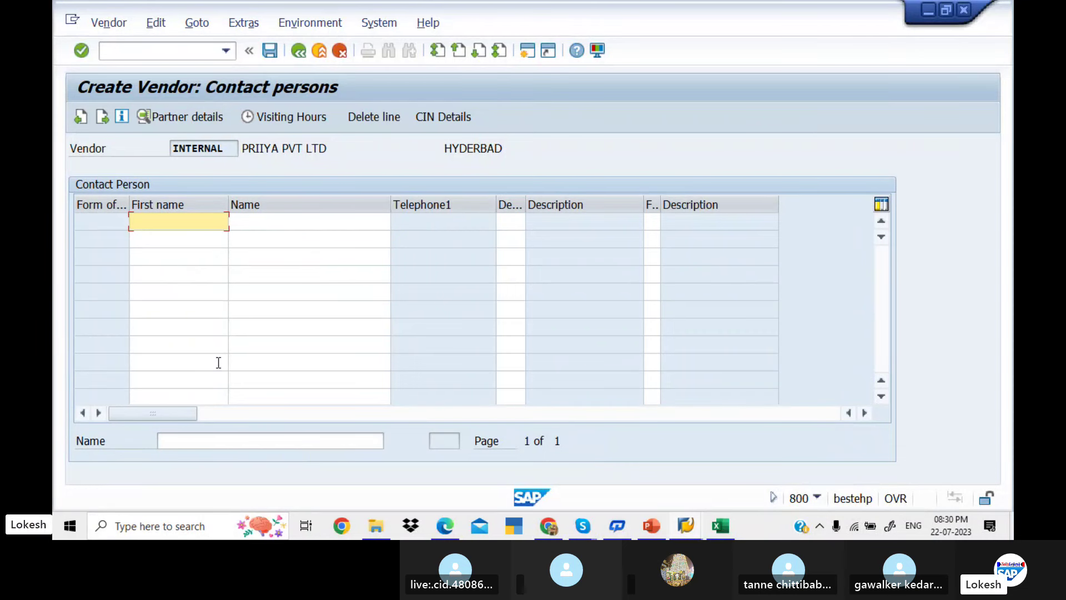
pyautogui.press('Return')
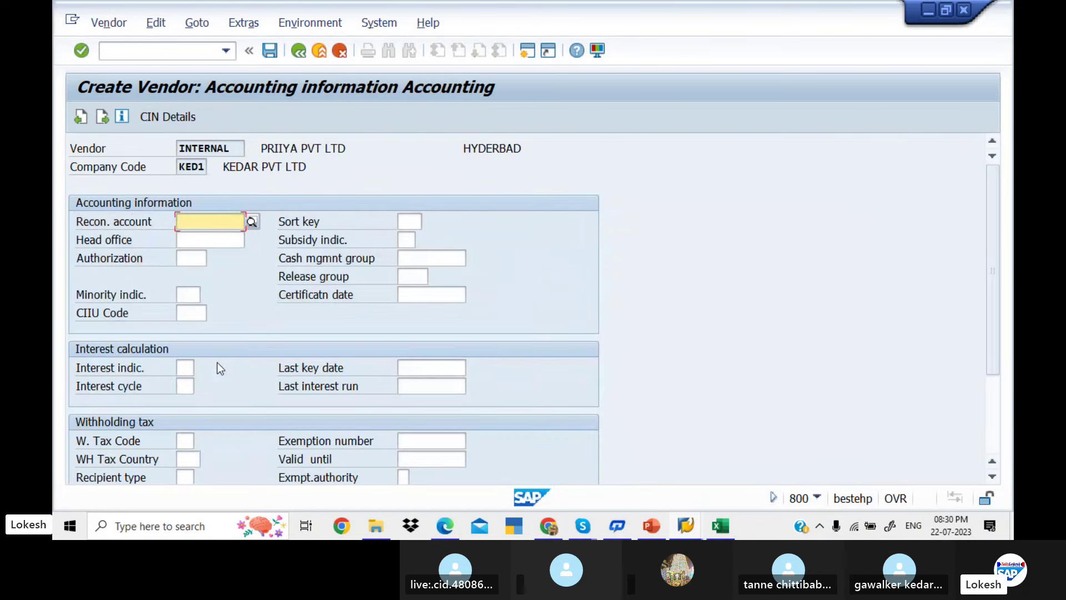
# Pick reconciliation account 100201, sort key 012 (Vendor number) and planning group A4 (Major vendors) from value lists
pyautogui.click(253, 221)
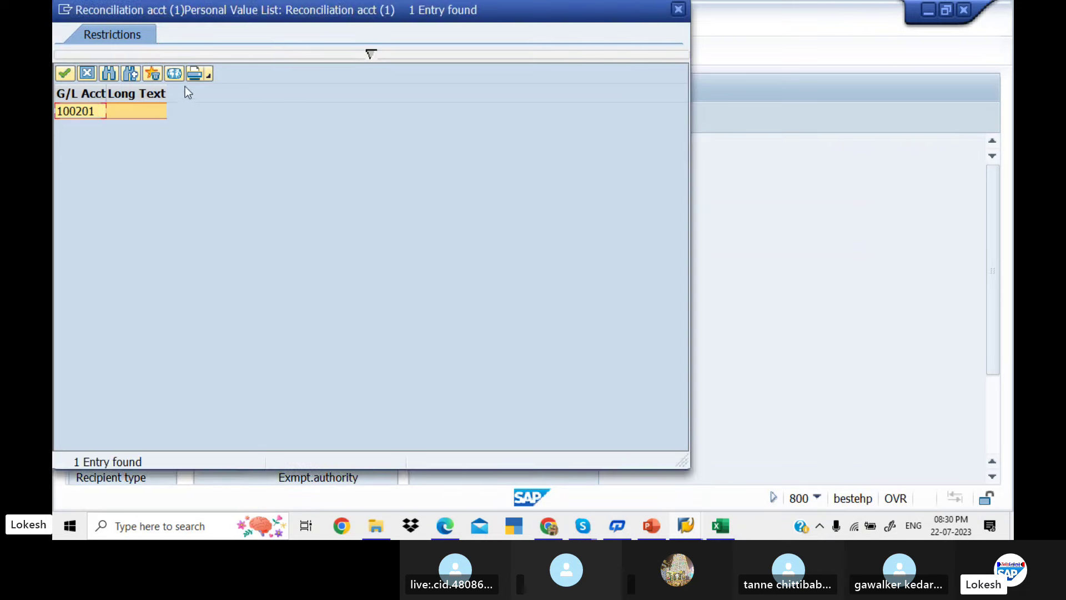
pyautogui.click(174, 75)
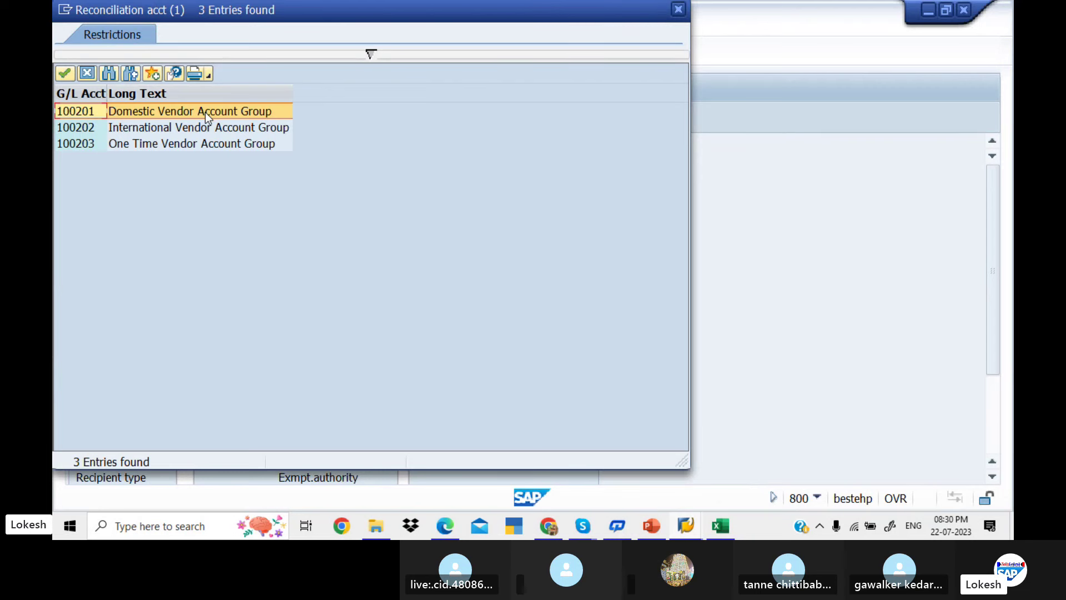
pyautogui.doubleClick(205, 113)
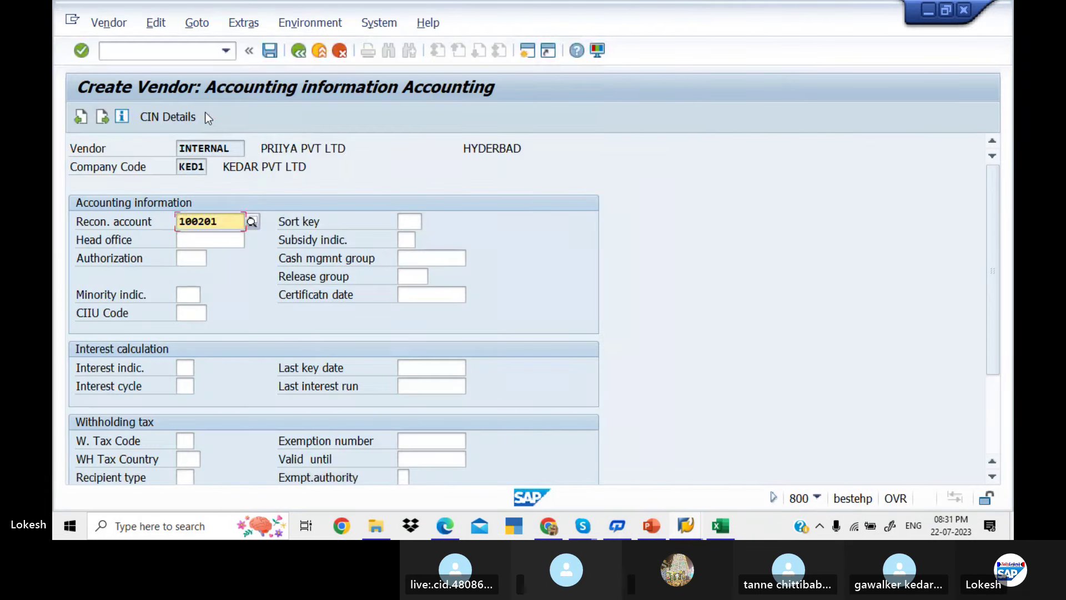
pyautogui.press('Tab')
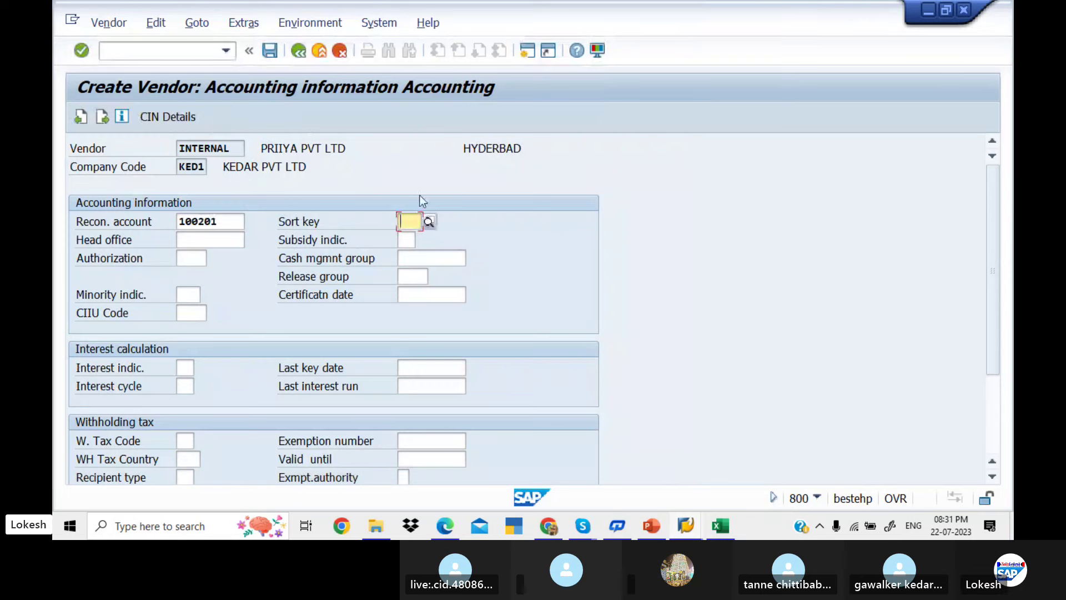
pyautogui.click(431, 221)
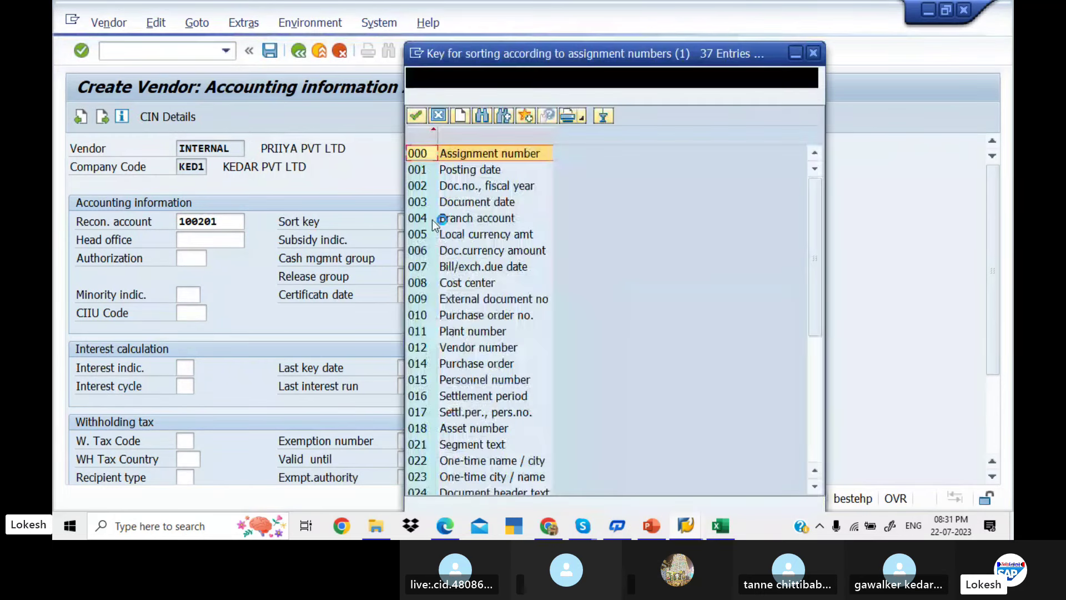
pyautogui.click(492, 349)
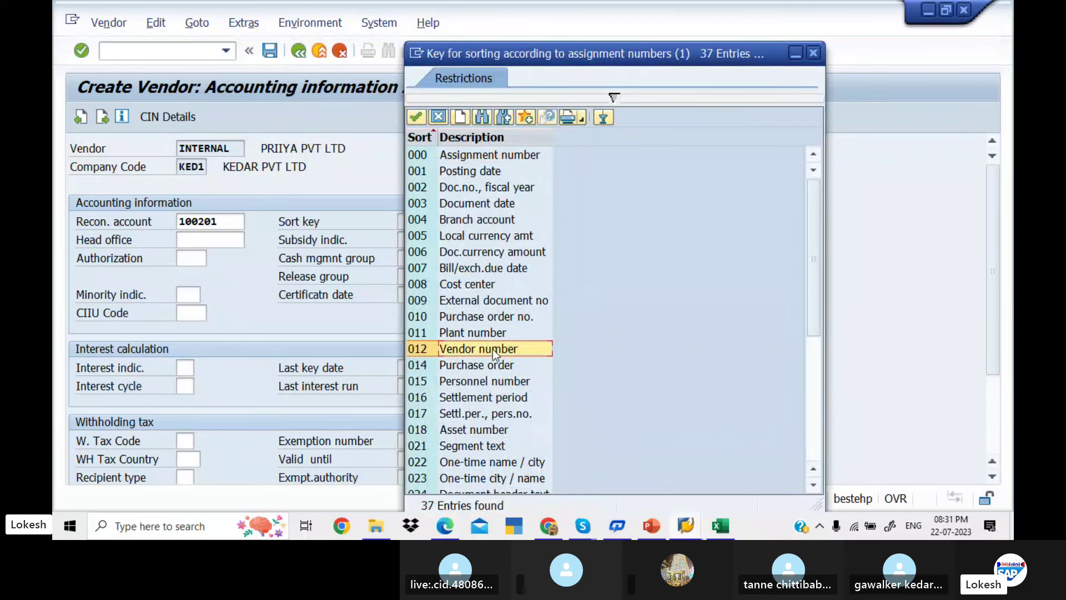
pyautogui.doubleClick(491, 349)
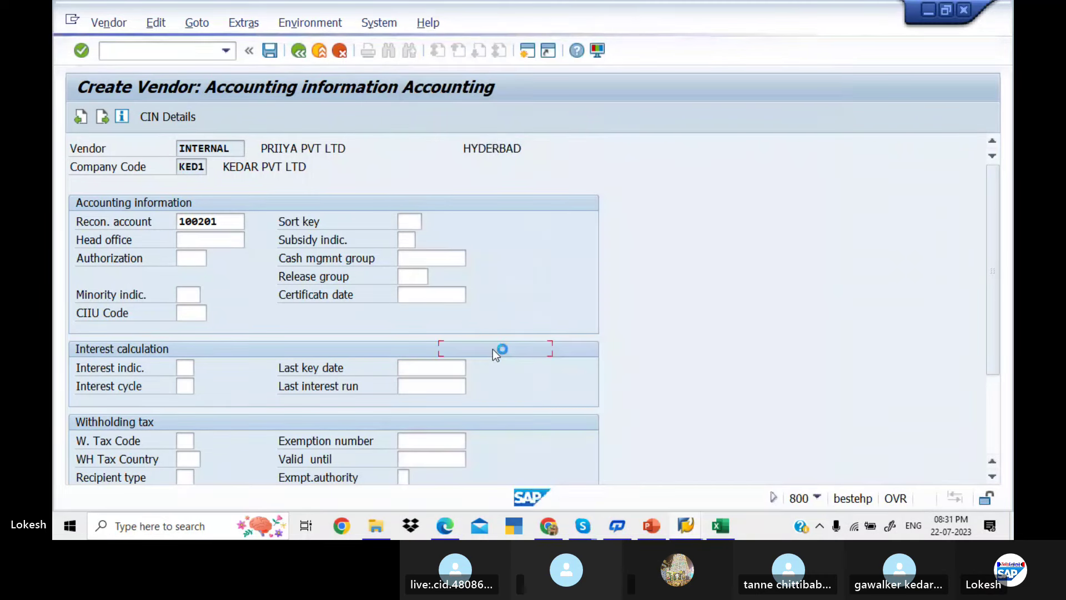
pyautogui.click(433, 258)
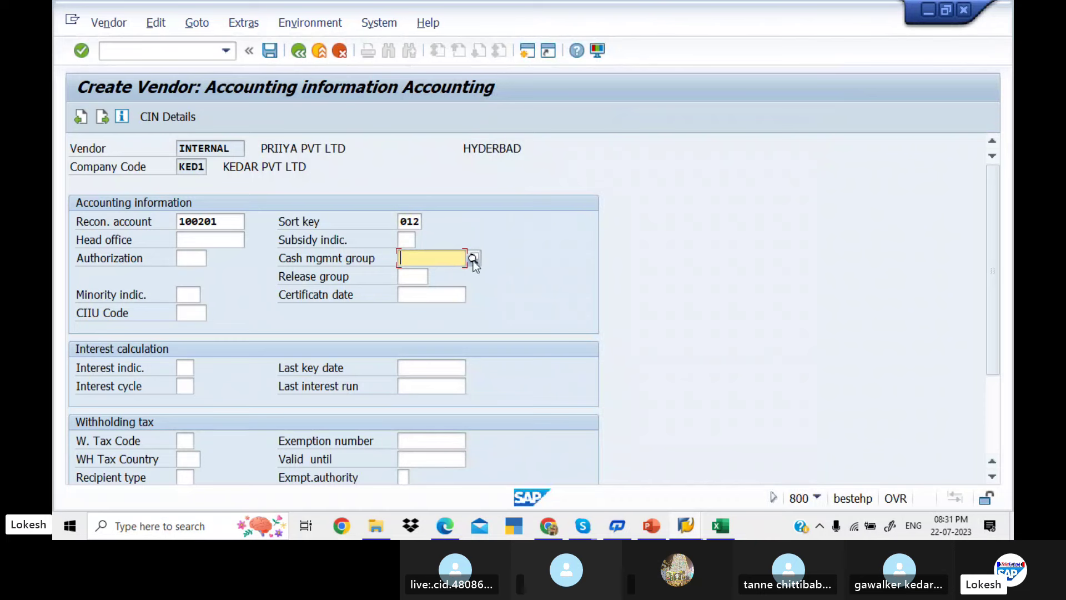
pyautogui.click(473, 258)
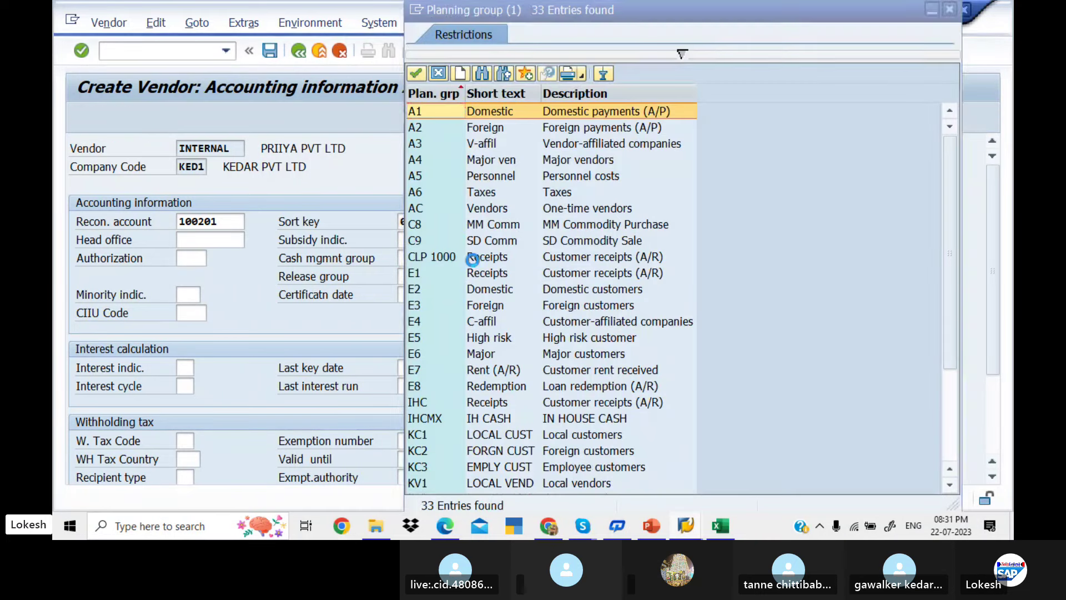
pyautogui.click(578, 162)
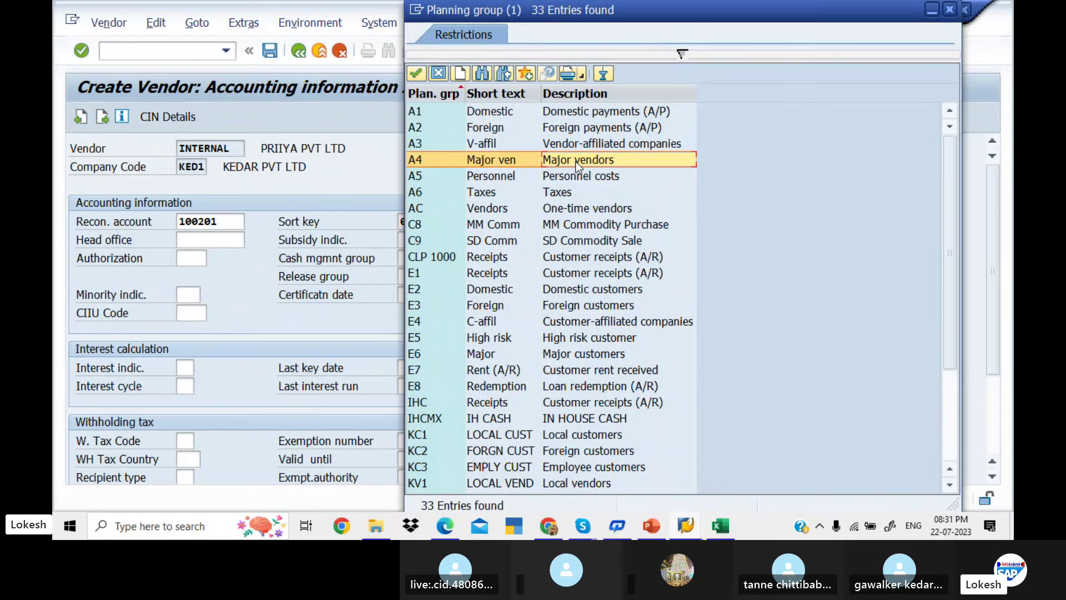
pyautogui.doubleClick(575, 162)
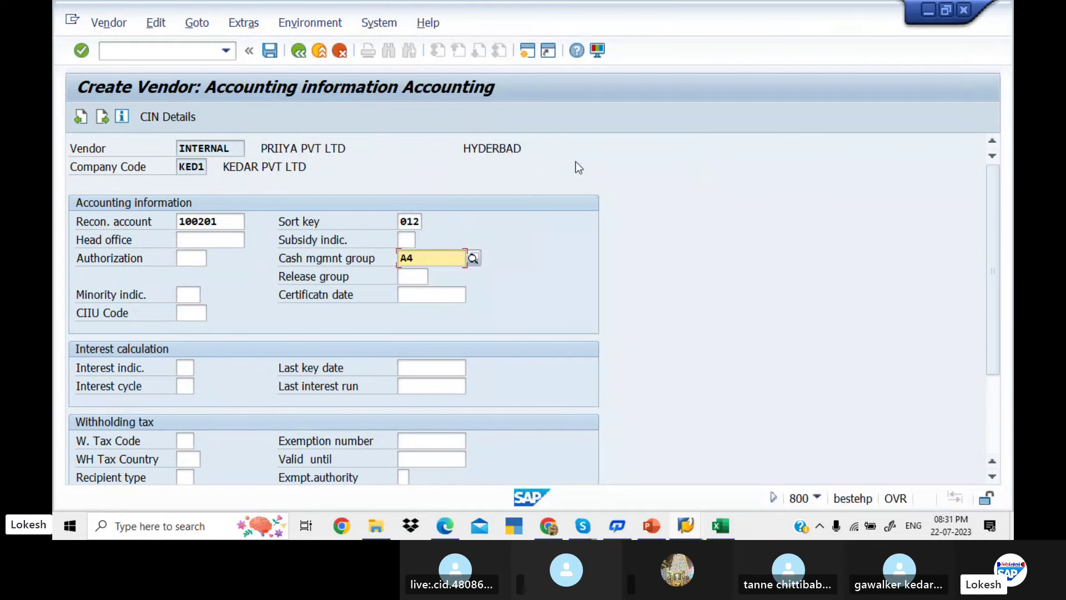
pyautogui.press('Return')
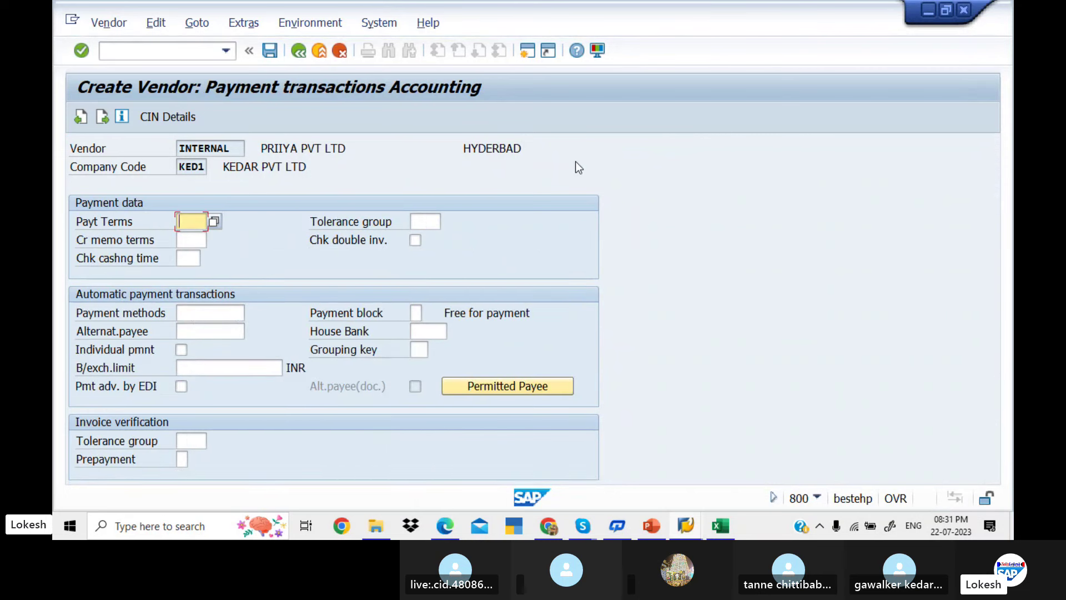
# Choose payment terms 0001 (immediate payment) and save the vendor
pyautogui.click(217, 225)
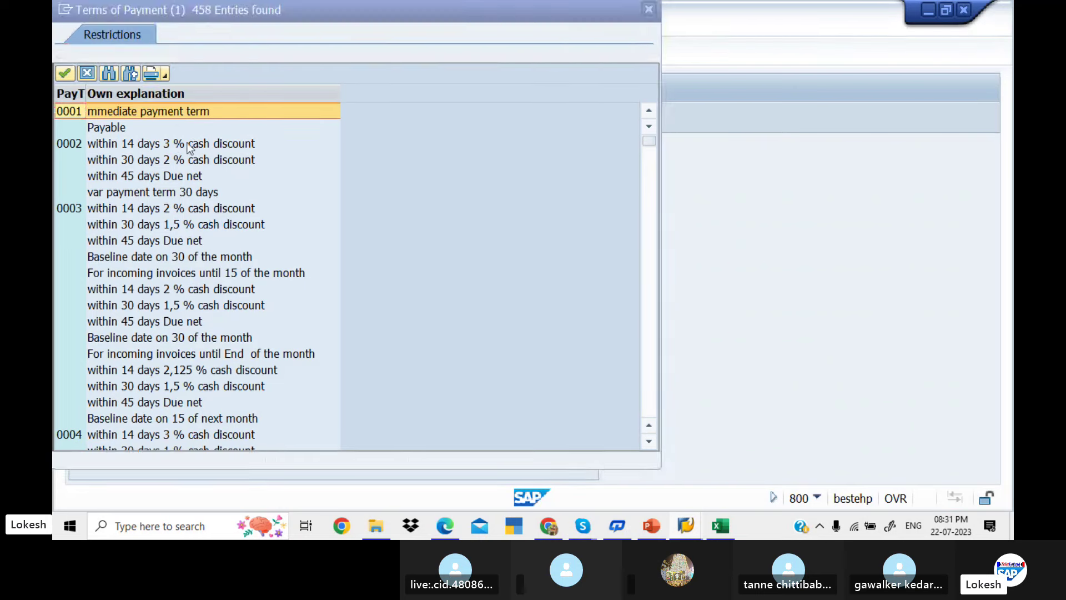
pyautogui.click(177, 112)
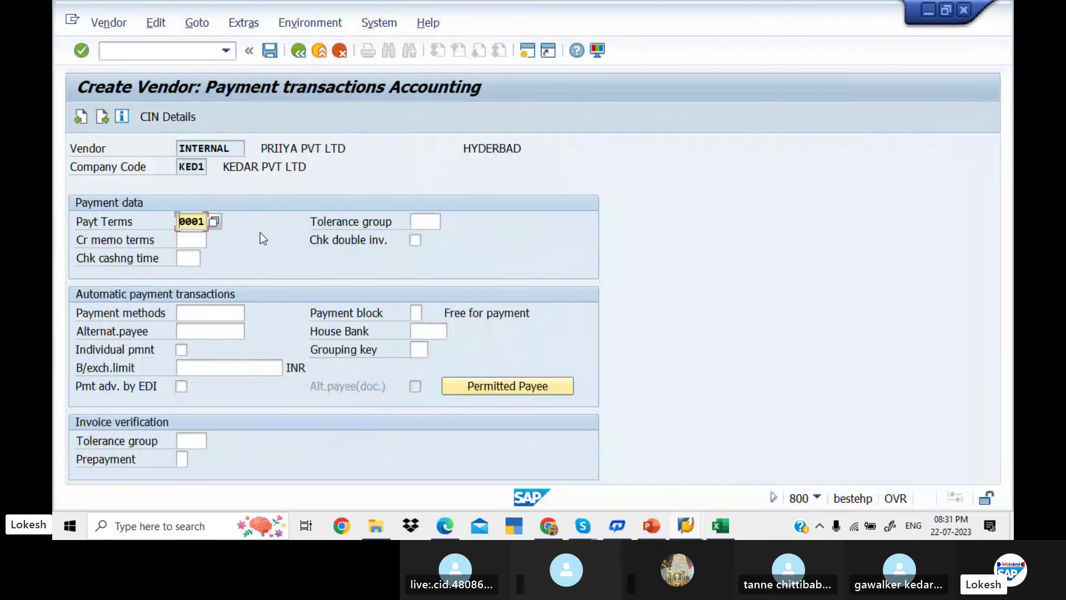
pyautogui.click(270, 51)
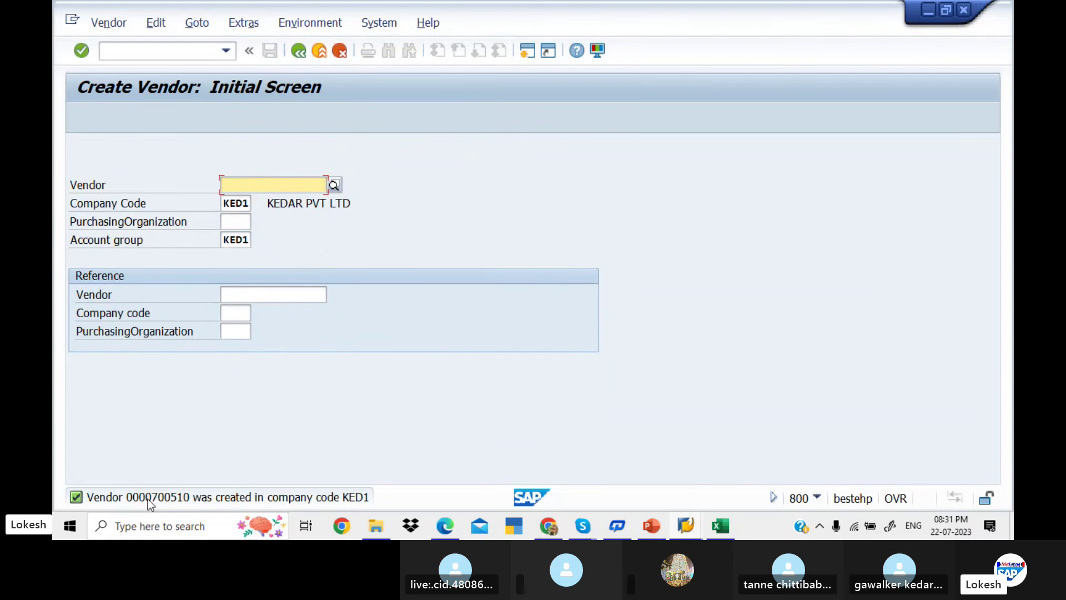
# Close the Windows search panel and start another vendor's address screen
pyautogui.click(257, 517)
pyautogui.click(761, 209)
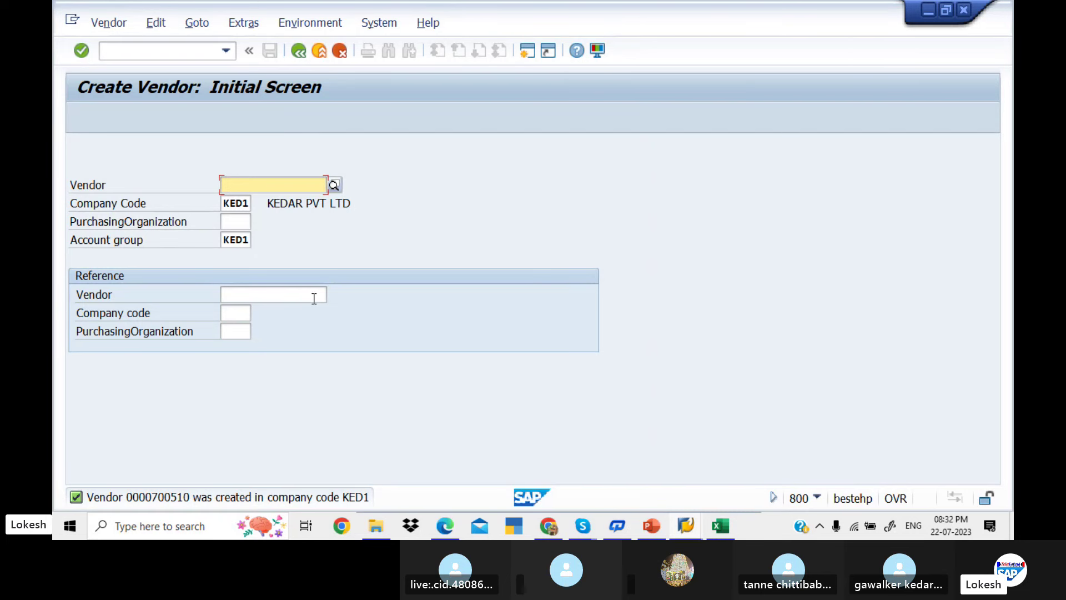
pyautogui.press('Return')
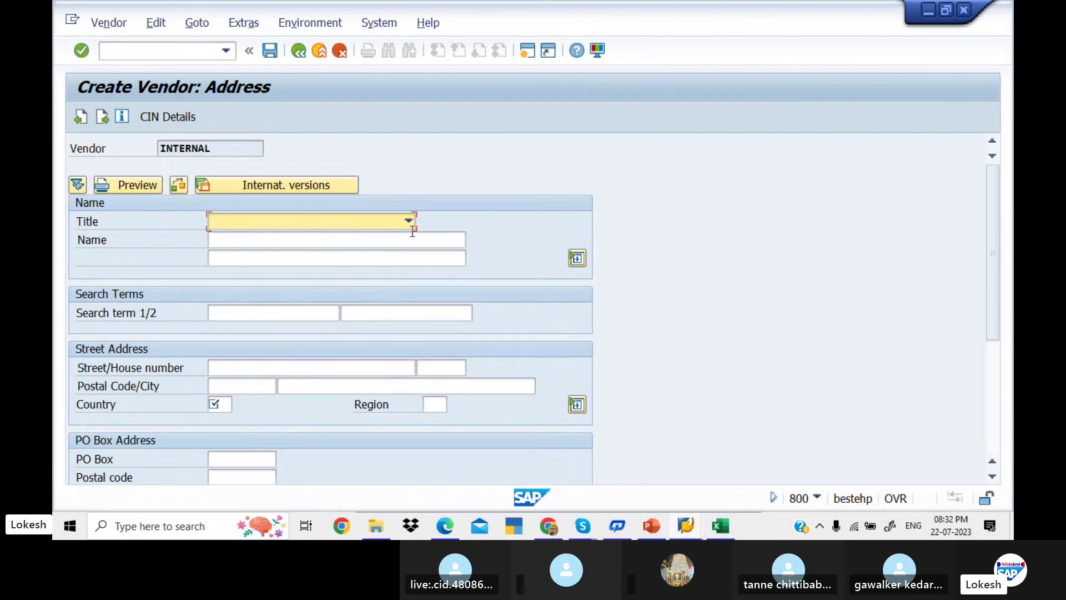
# Set the title to Mr. and enter the vendor name Karthik Merchants
pyautogui.click(408, 222)
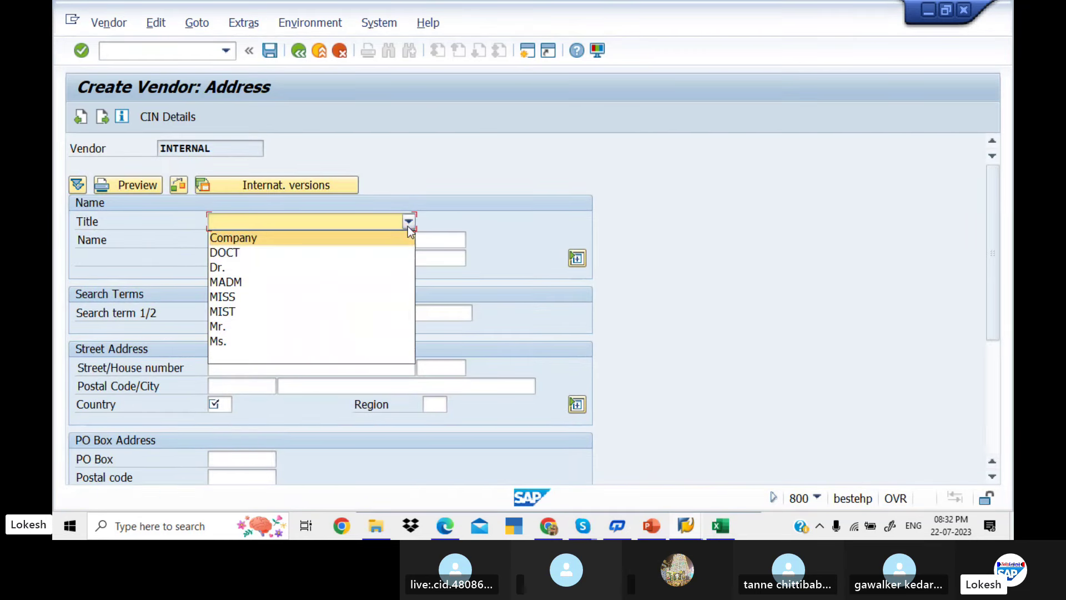
pyautogui.click(342, 327)
pyautogui.click(292, 240)
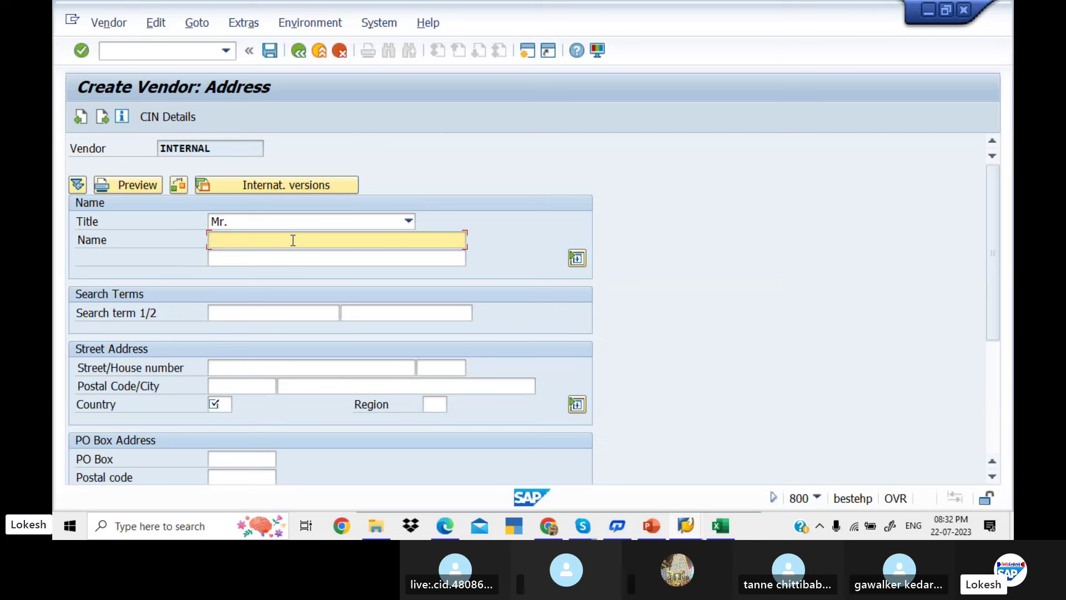
pyautogui.write('k')
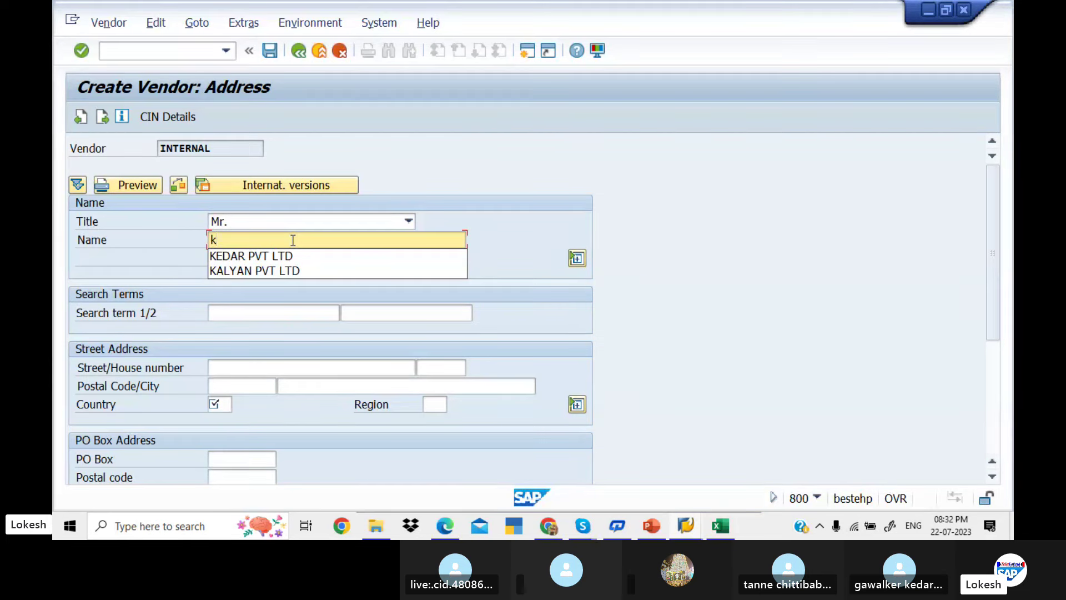
pyautogui.press('BackSpace')
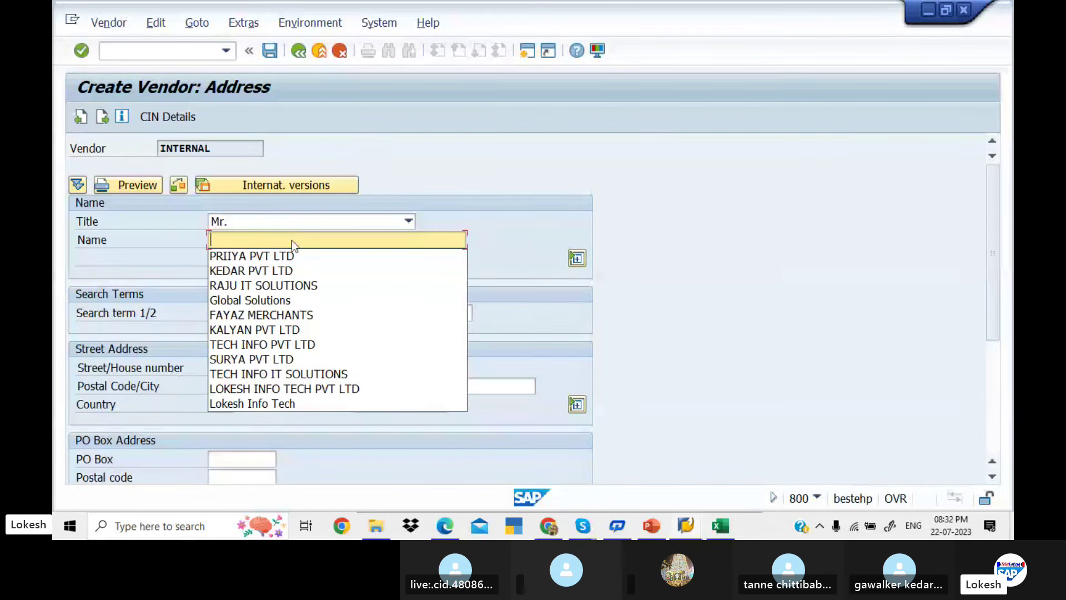
pyautogui.write('Kartg')
pyautogui.press('BackSpace')
pyautogui.press('BackSpace')
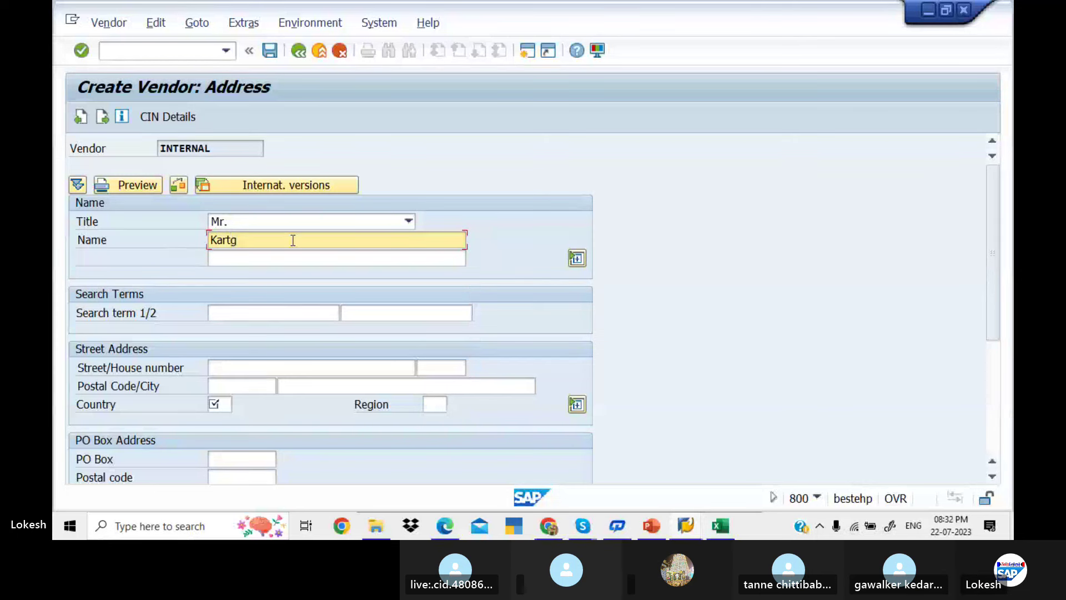
pyautogui.write('thik Mr')
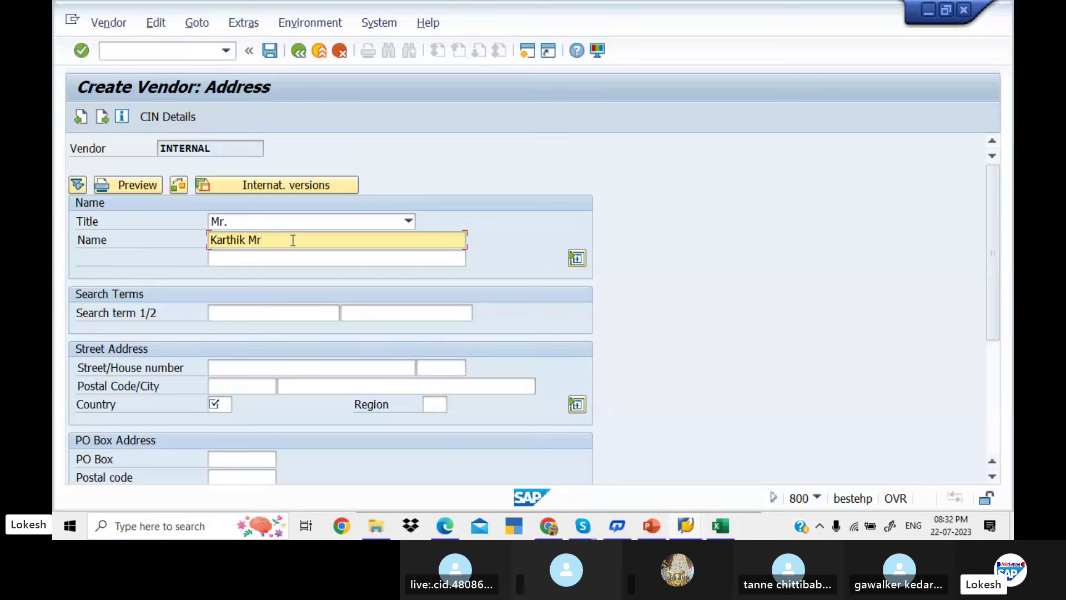
pyautogui.press('BackSpace')
pyautogui.write('erchants')
pyautogui.click(288, 369)
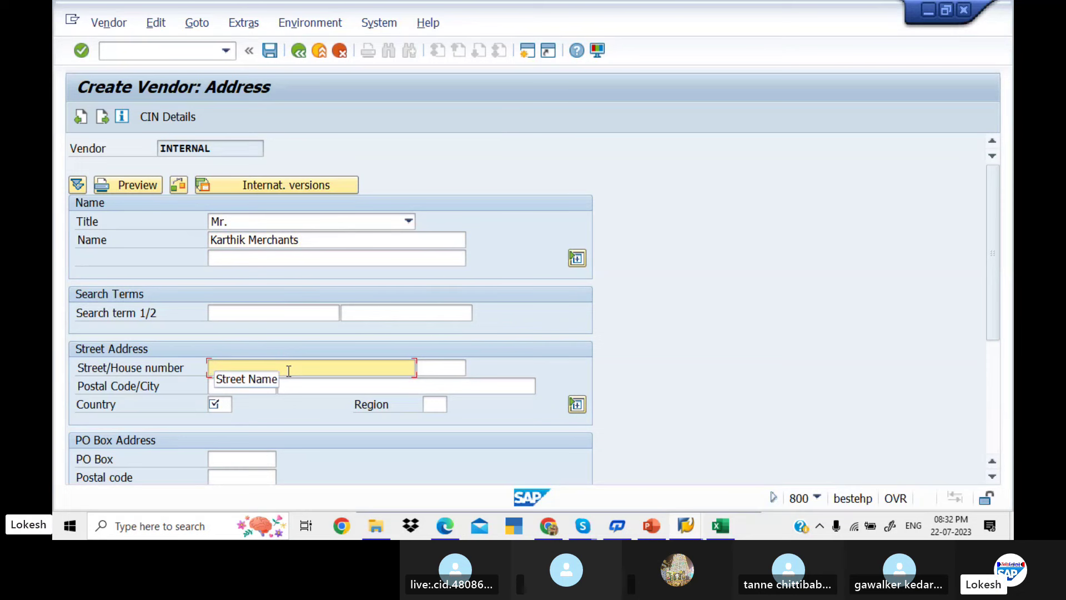
pyautogui.write('r')
pyautogui.press('BackSpace')
pyautogui.write('R')
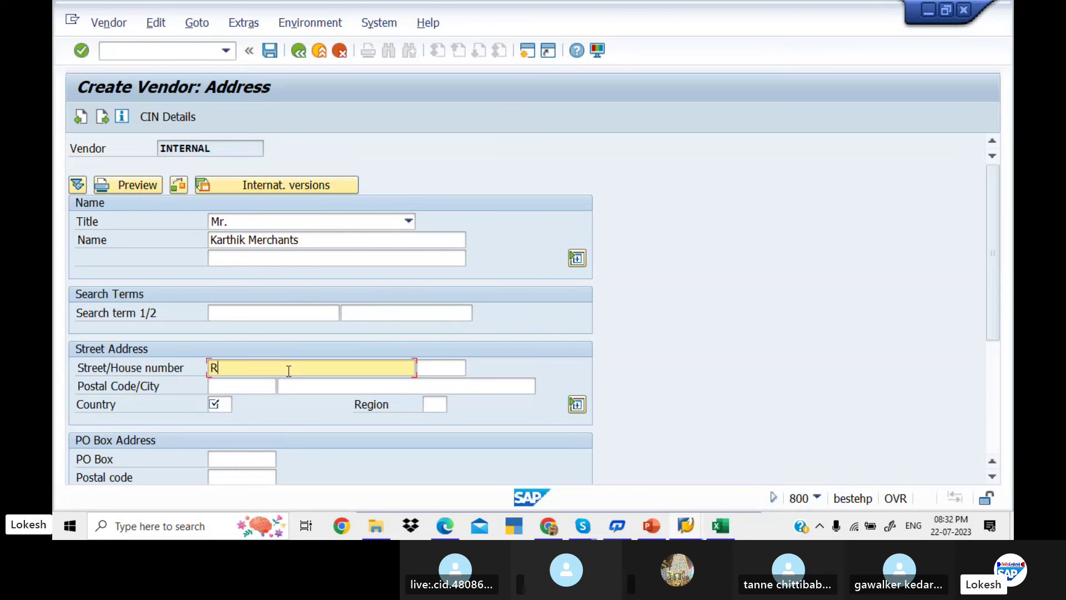
pyautogui.write('K AN')
pyautogui.press('BackSpace')
pyautogui.press('BackSpace')
pyautogui.press('BackSpace')
pyautogui.press('BackSpace')
pyautogui.press('Tab')
pyautogui.press('Tab')
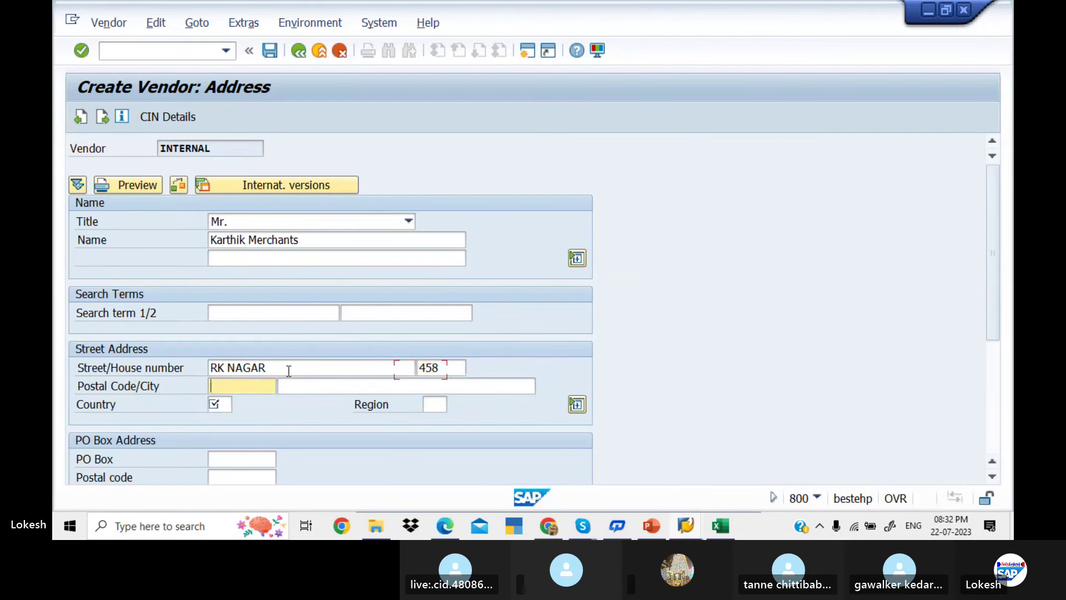
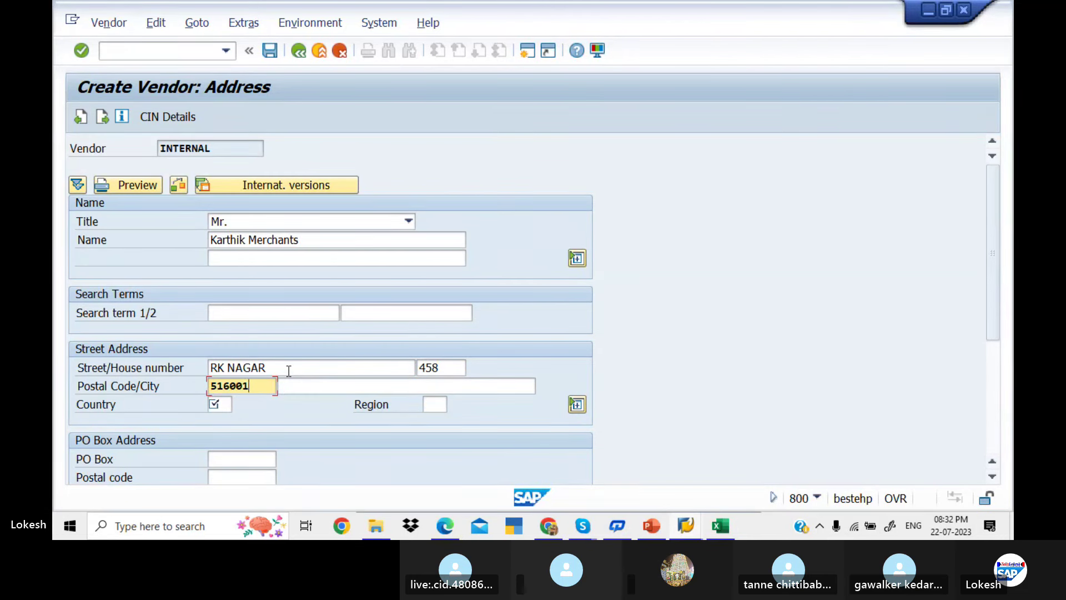
# Set city KADAPA, country IN and region 01
pyautogui.press('Tab')
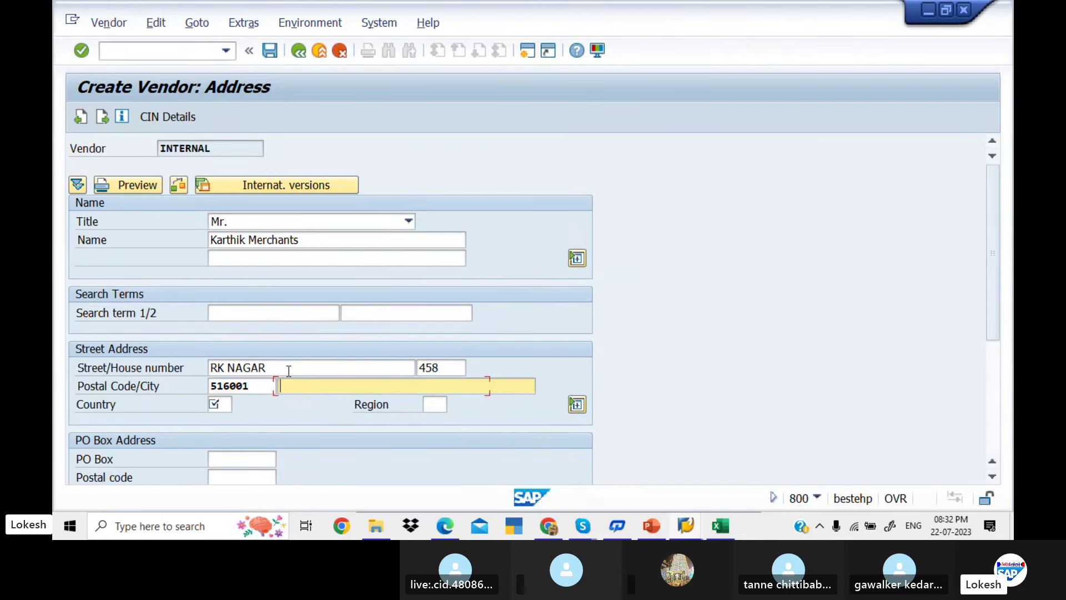
pyautogui.write('K')
pyautogui.press('Down')
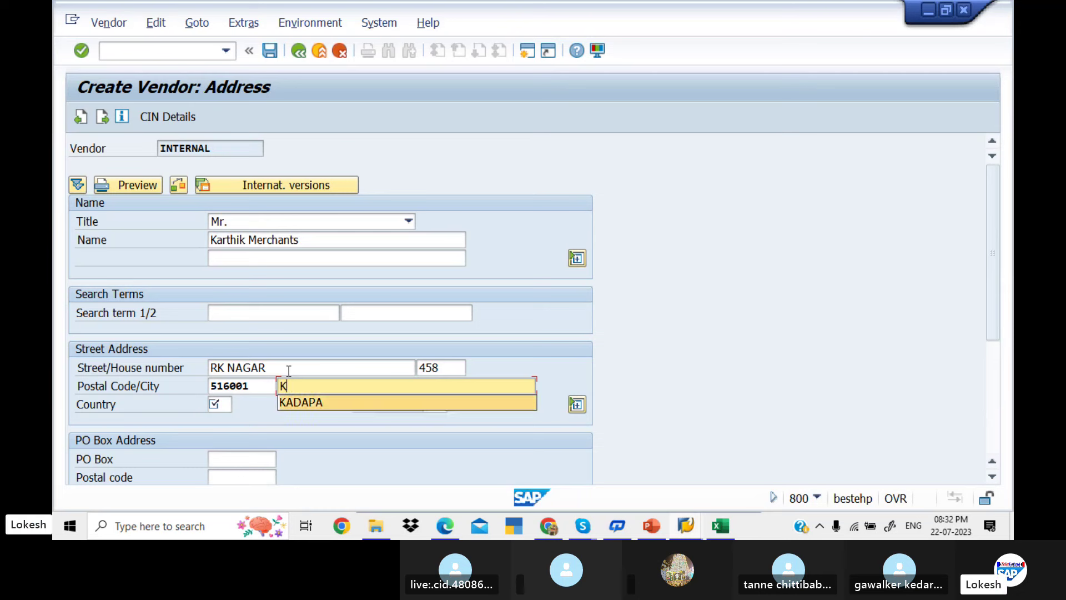
pyautogui.press('Return')
pyautogui.press('Tab')
pyautogui.write('IN')
pyautogui.press('Tab')
pyautogui.press('Down')
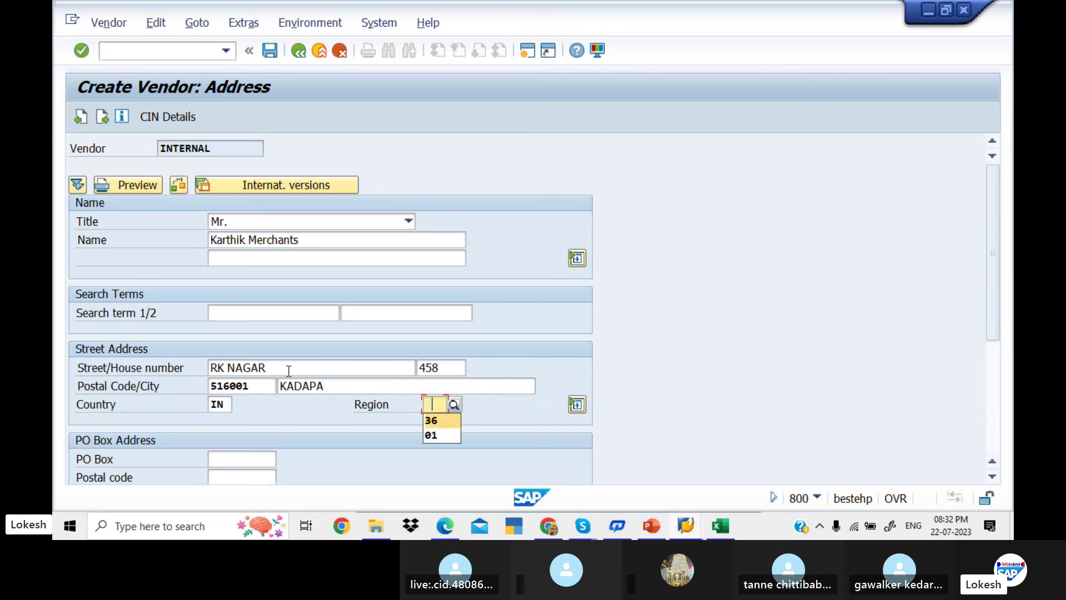
pyautogui.press('Down')
pyautogui.press('Return')
pyautogui.press('Tab')
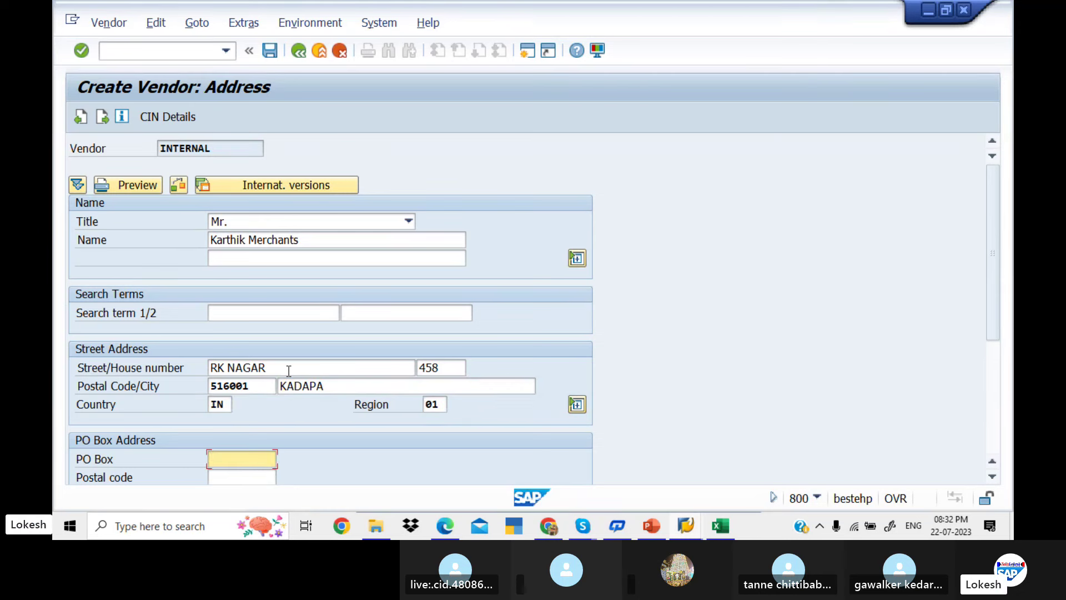
# Fill in the PO box and PO box postal code 516001, checking the e-mail and telephone fields
pyautogui.write('516')
pyautogui.press('Down')
pyautogui.press('Return')
pyautogui.press('Tab')
pyautogui.write('516001')
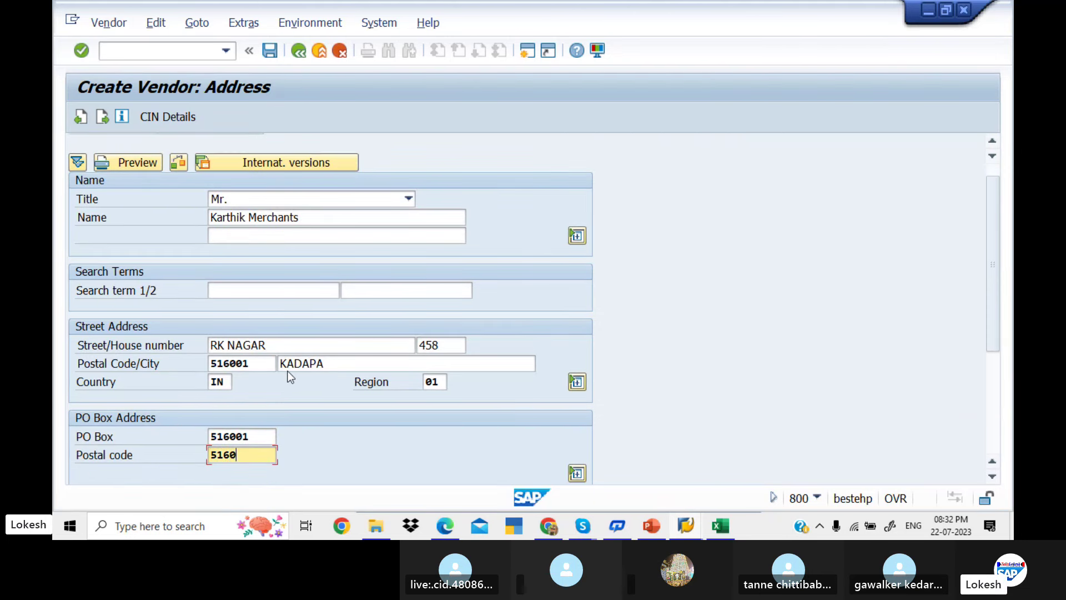
pyautogui.press('Tab')
pyautogui.press('Tab')
pyautogui.press('Tab')
pyautogui.press('Tab')
pyautogui.press('Tab')
pyautogui.press('Tab')
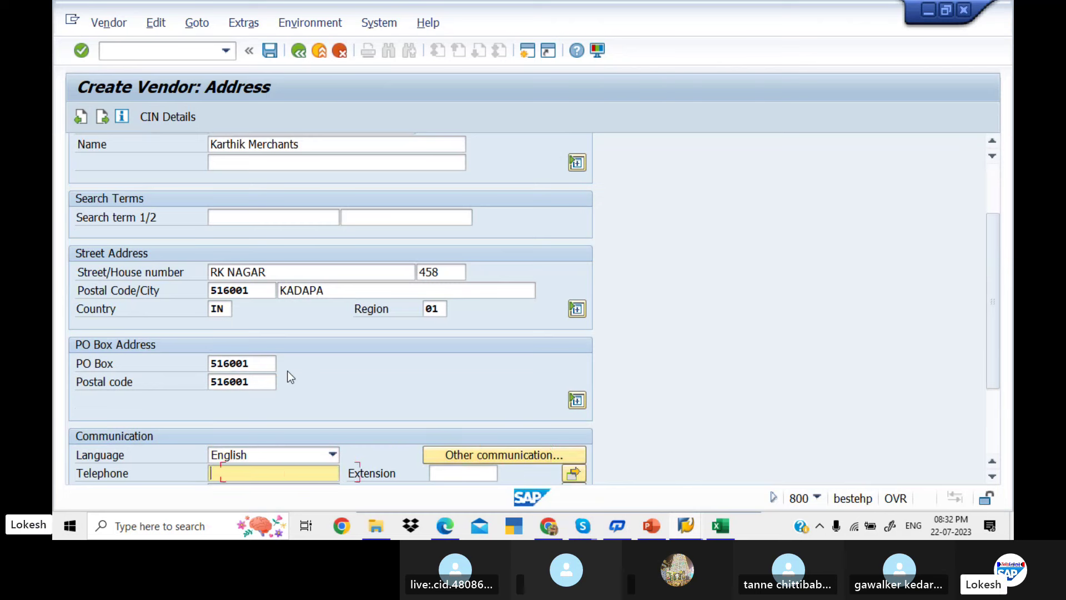
pyautogui.press('Tab')
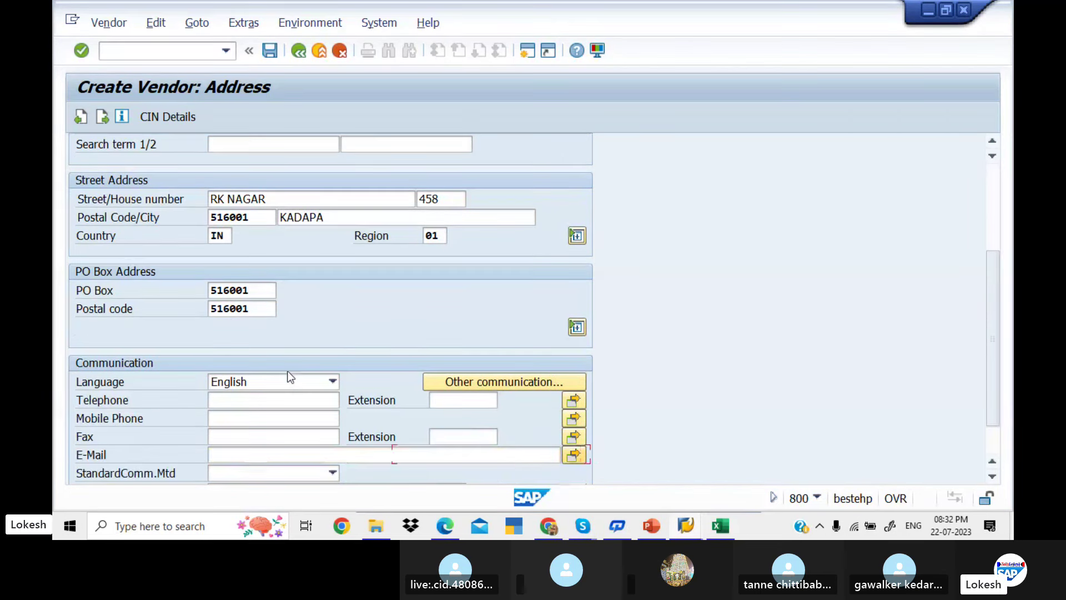
pyautogui.press('Return')
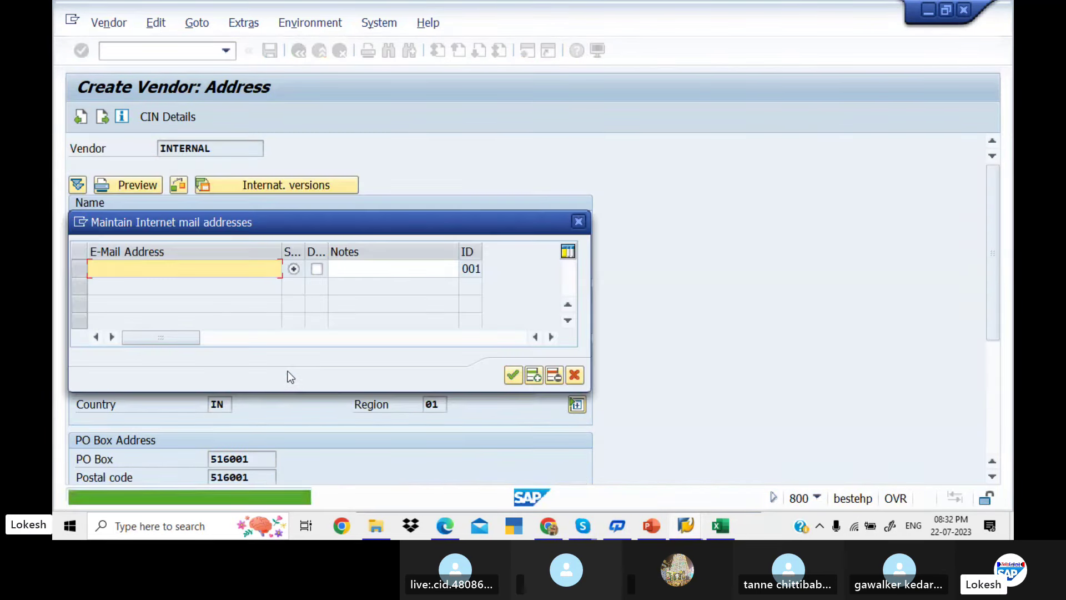
pyautogui.press('Return')
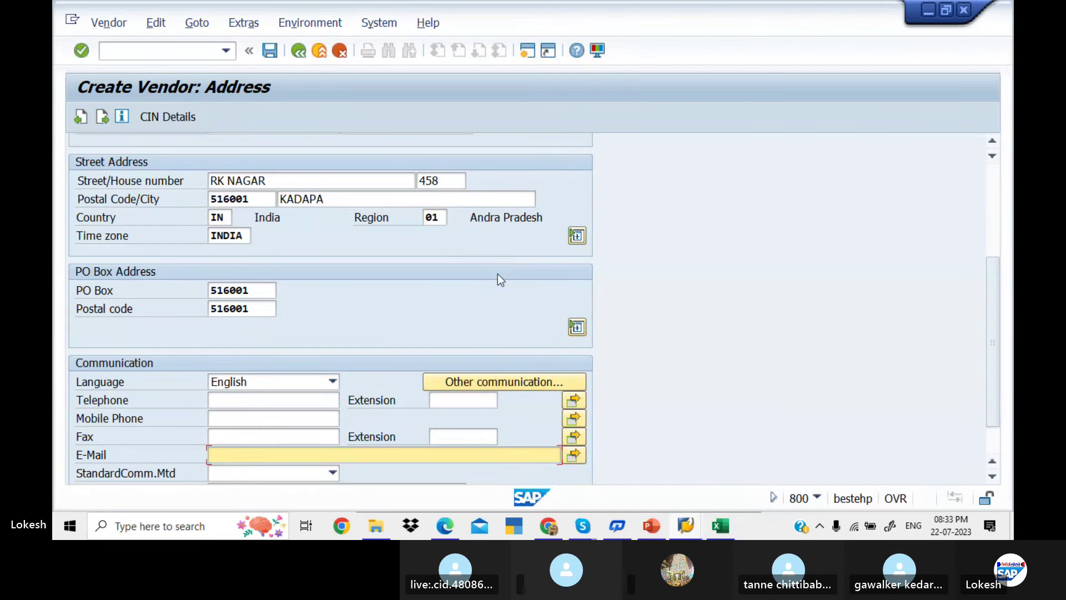
pyautogui.click(281, 394)
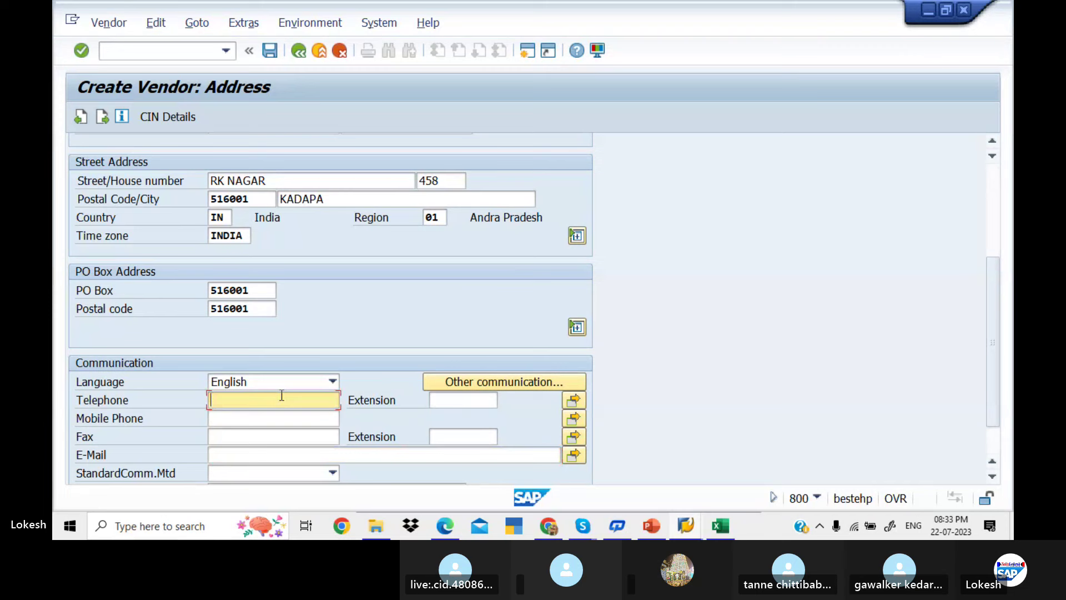
pyautogui.click(266, 306)
# Skip to accounting information and enter reconciliation account 100201, sort key 012, cash group A4
pyautogui.press('Return')
pyautogui.press('Return')
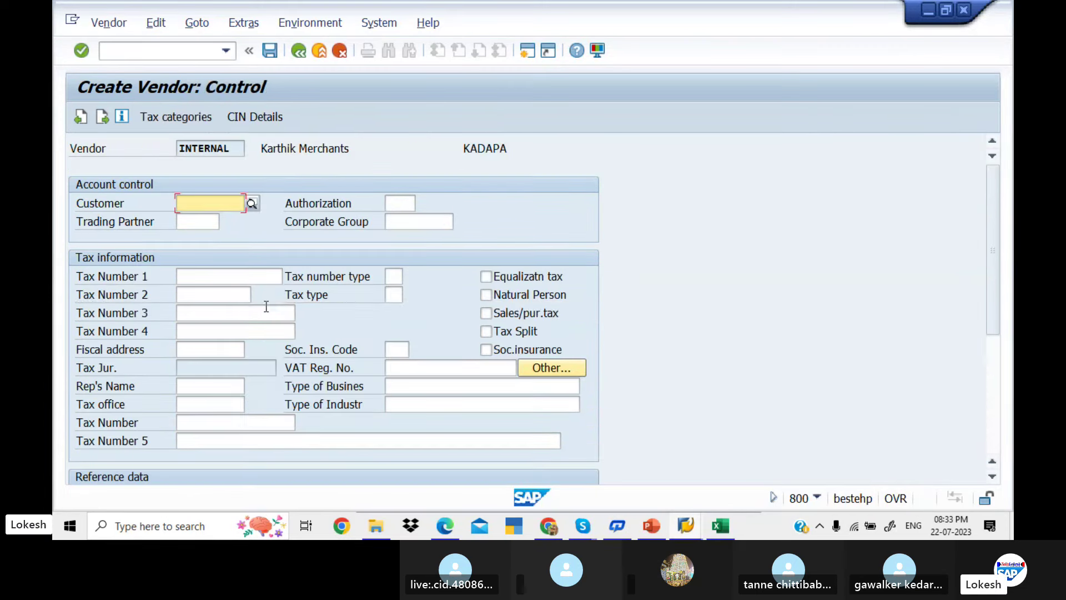
pyautogui.press('Return')
pyautogui.press('Return')
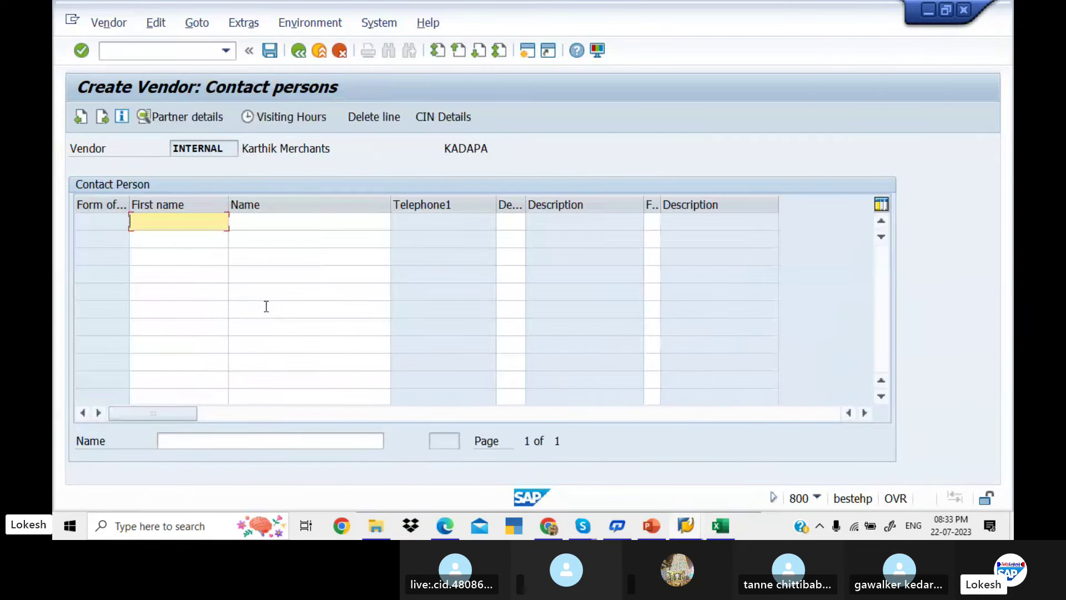
pyautogui.write('100201')
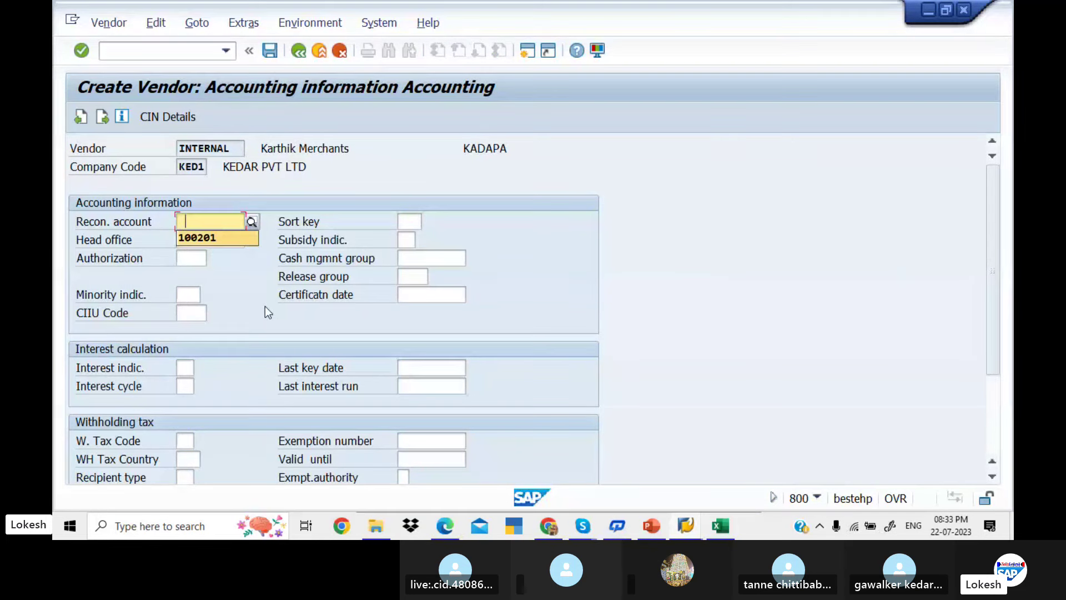
pyautogui.press('Tab')
pyautogui.write('012')
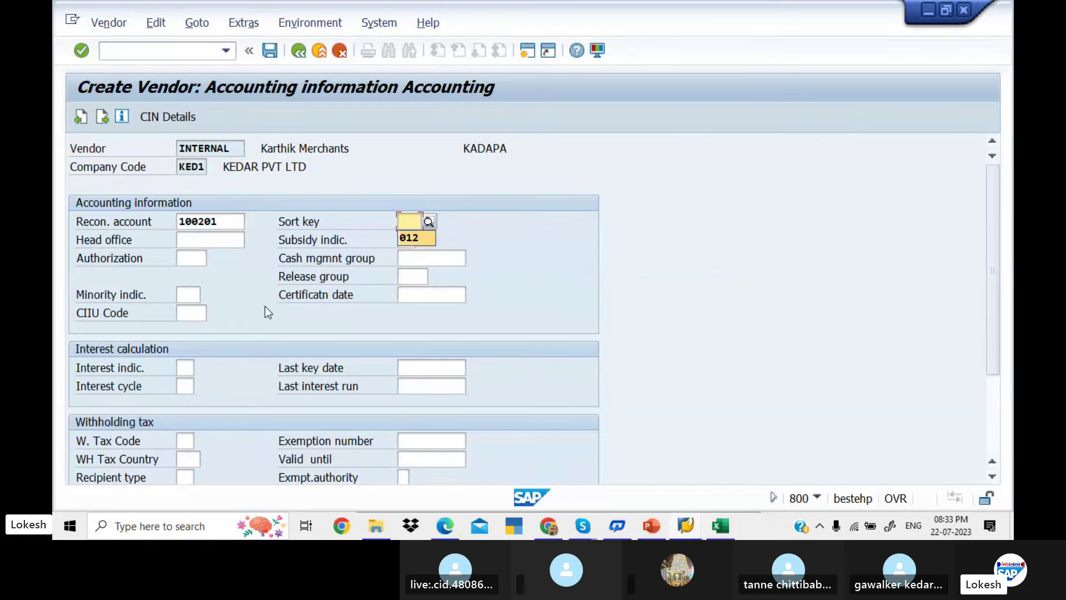
pyautogui.press('Tab')
pyautogui.press('Tab')
pyautogui.press('Tab')
pyautogui.press('Tab')
pyautogui.write('A4')
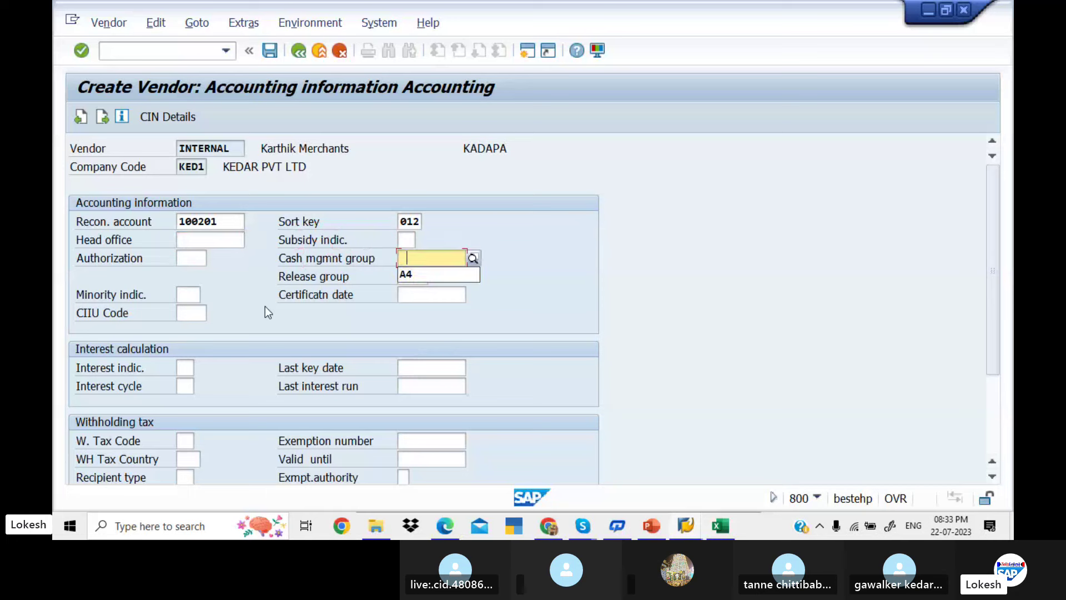
pyautogui.press('Tab')
# Set payment terms 0001 and save the vendor
pyautogui.press('Return')
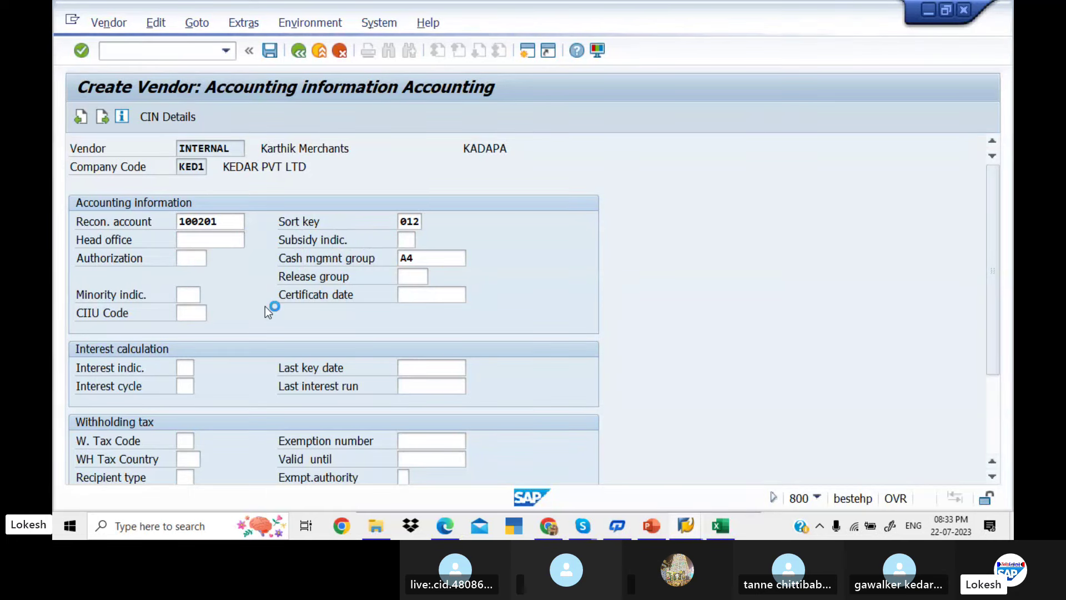
pyautogui.write('0001')
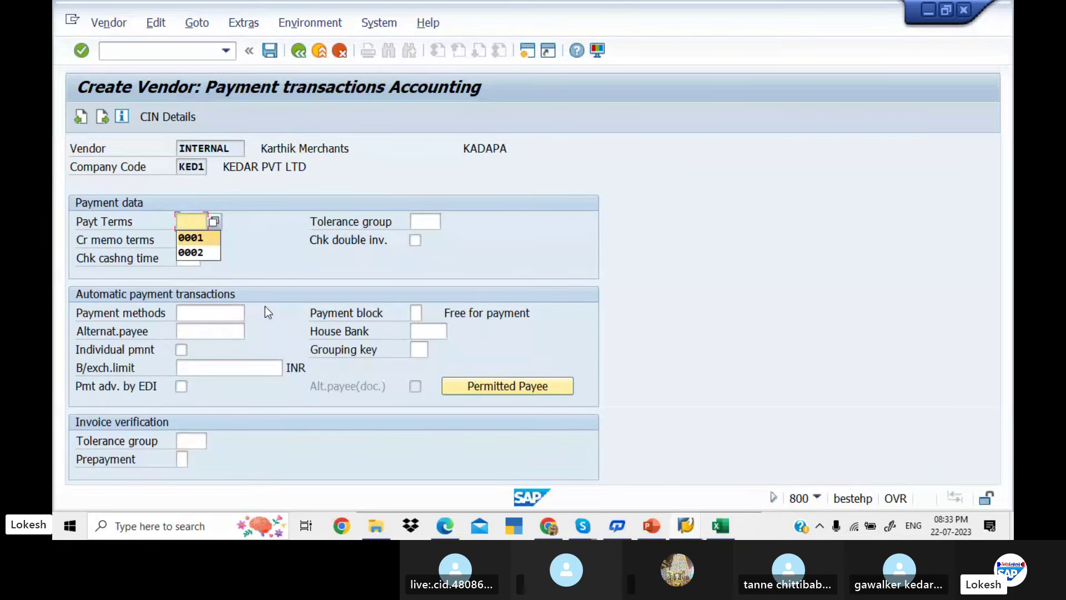
pyautogui.press('Tab')
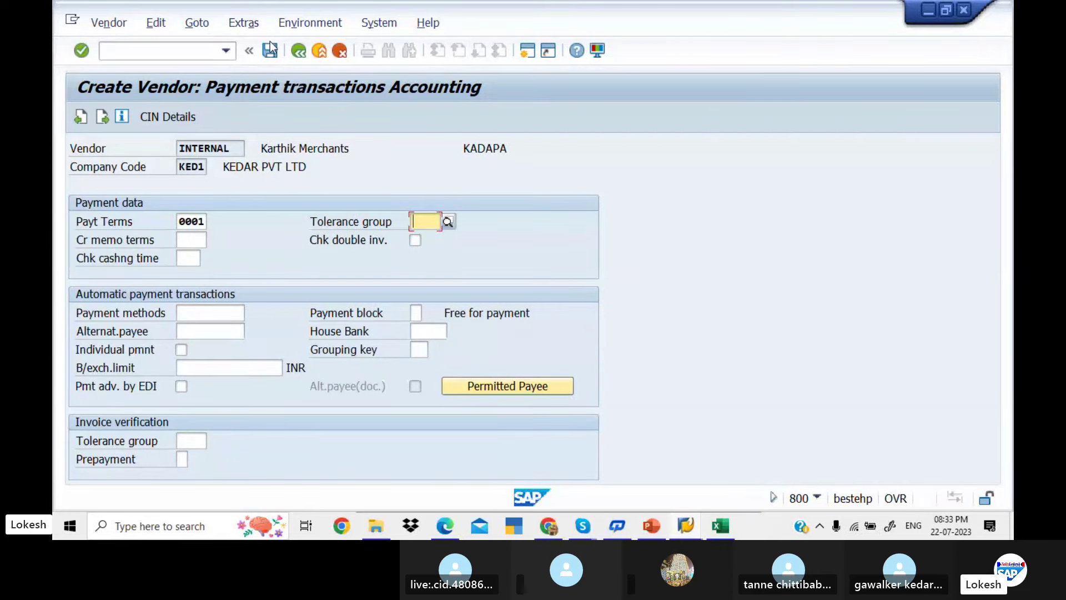
pyautogui.click(271, 50)
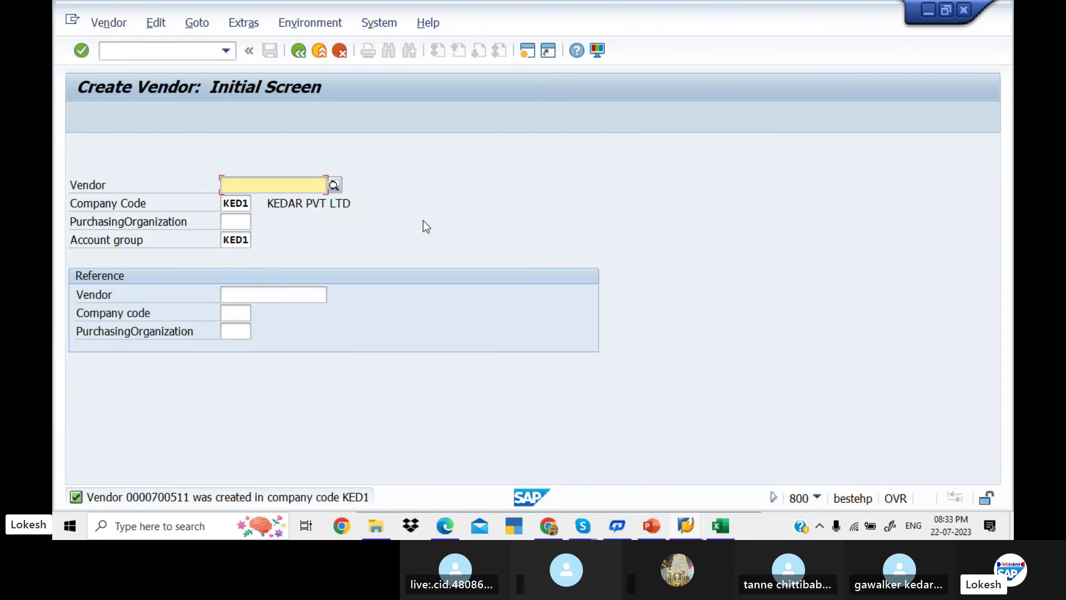
# Start a new KED1 vendor with title Ms. and name SINDUJA PVT LTD
pyautogui.press('Return')
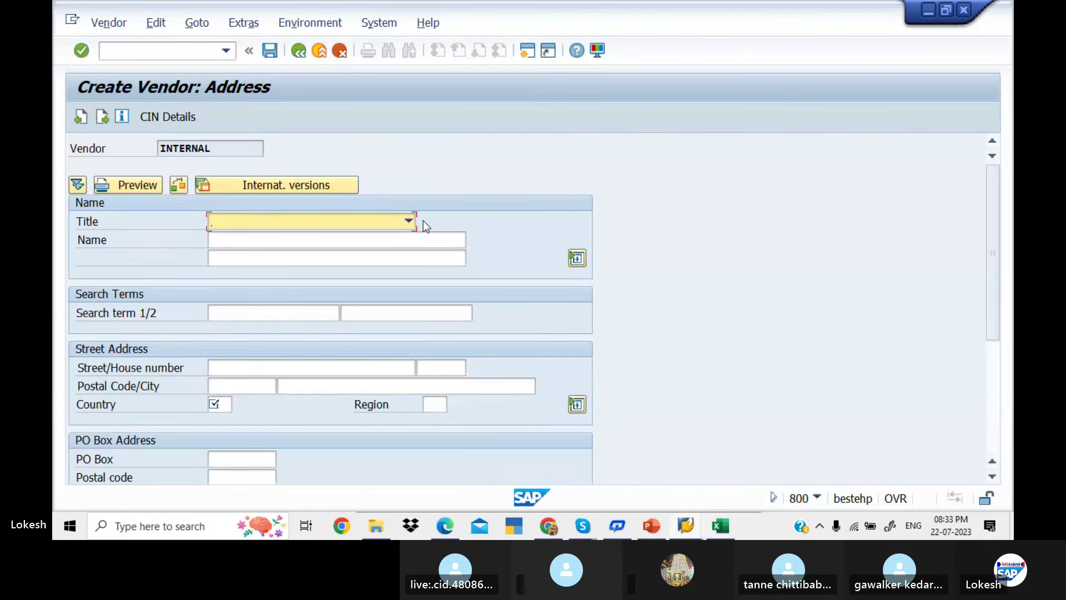
pyautogui.click(414, 221)
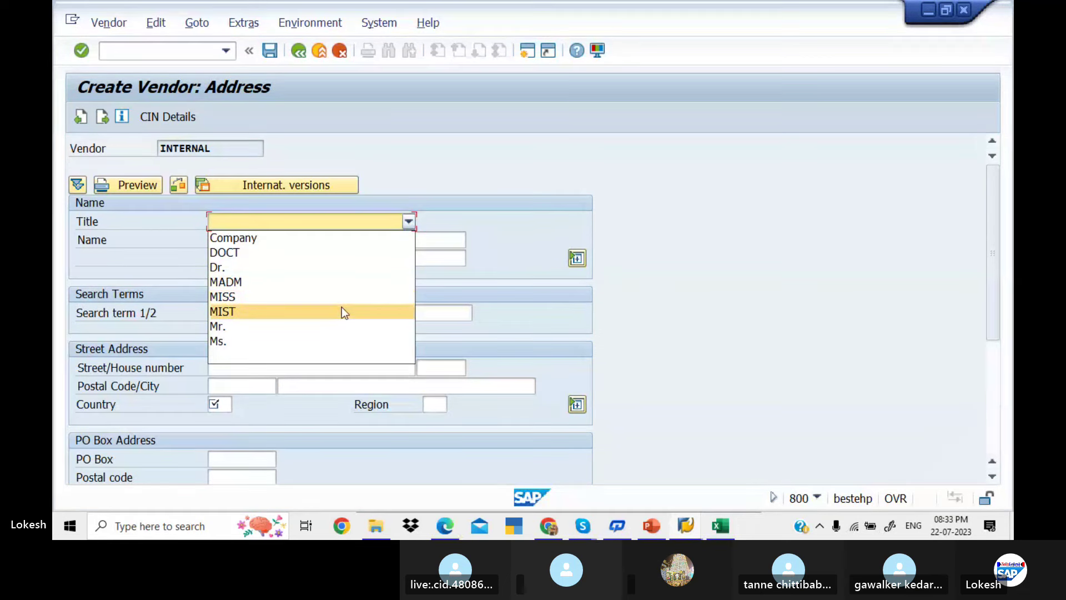
pyautogui.click(323, 340)
pyautogui.click(294, 241)
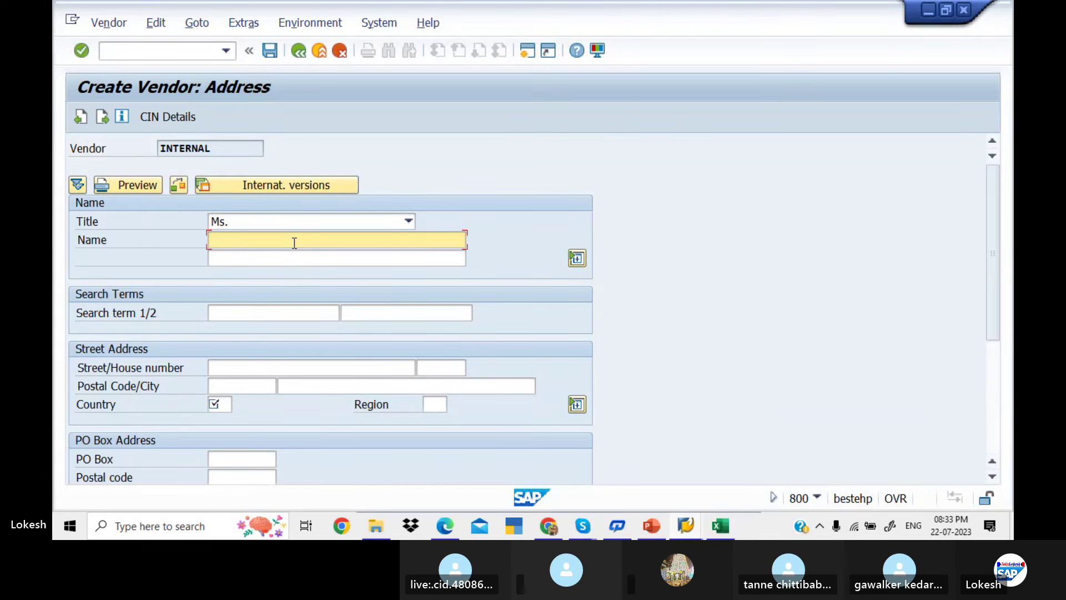
pyautogui.write('SINDUJA P')
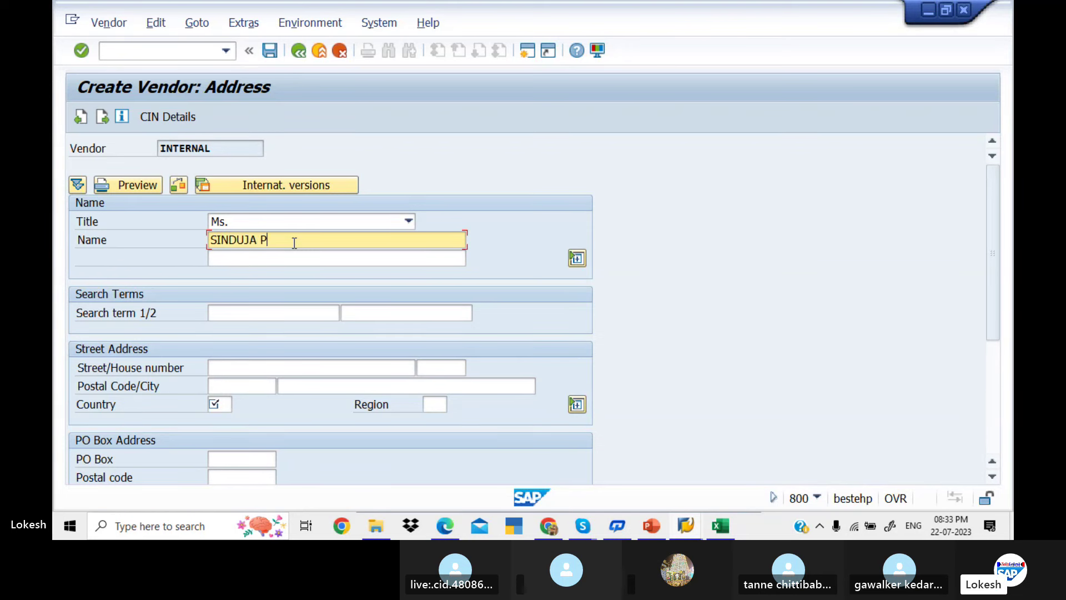
pyautogui.write('VT LTD')
pyautogui.press('Tab')
pyautogui.press('Tab')
pyautogui.press('Tab')
pyautogui.press('Tab')
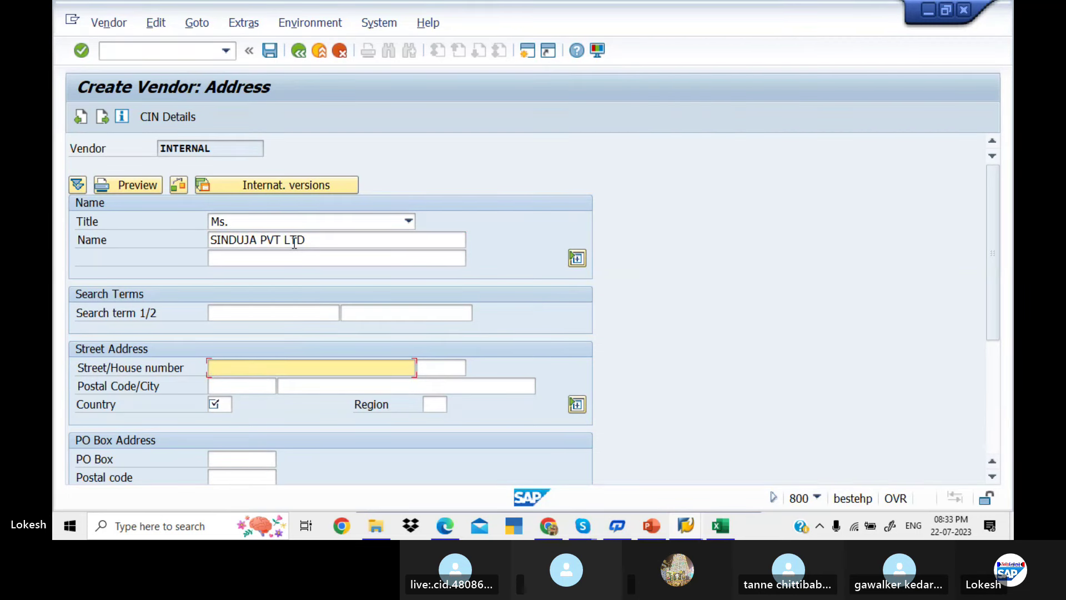
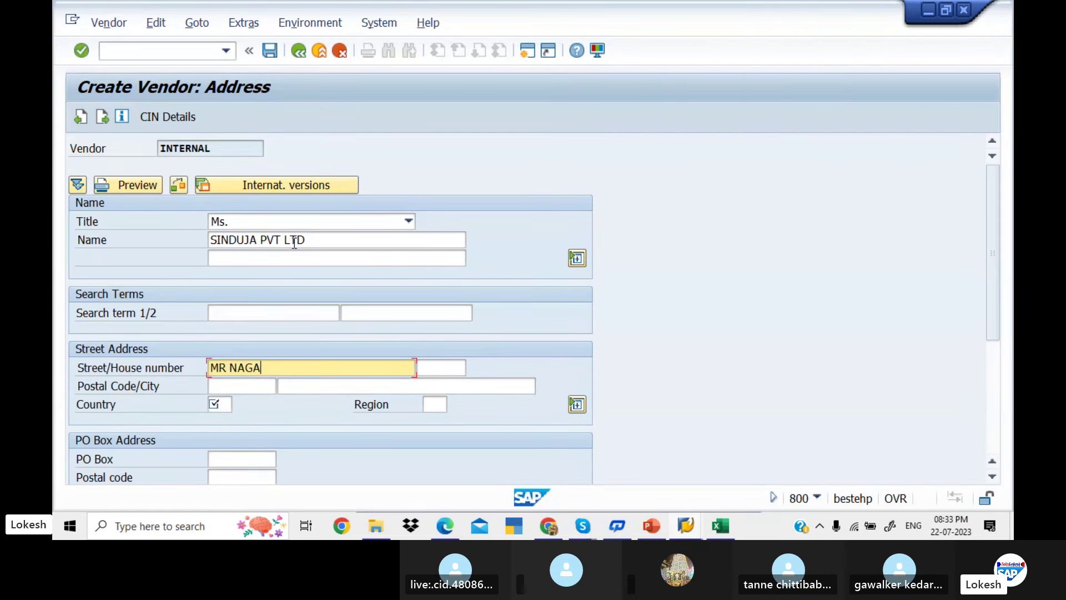
pyautogui.press('Tab')
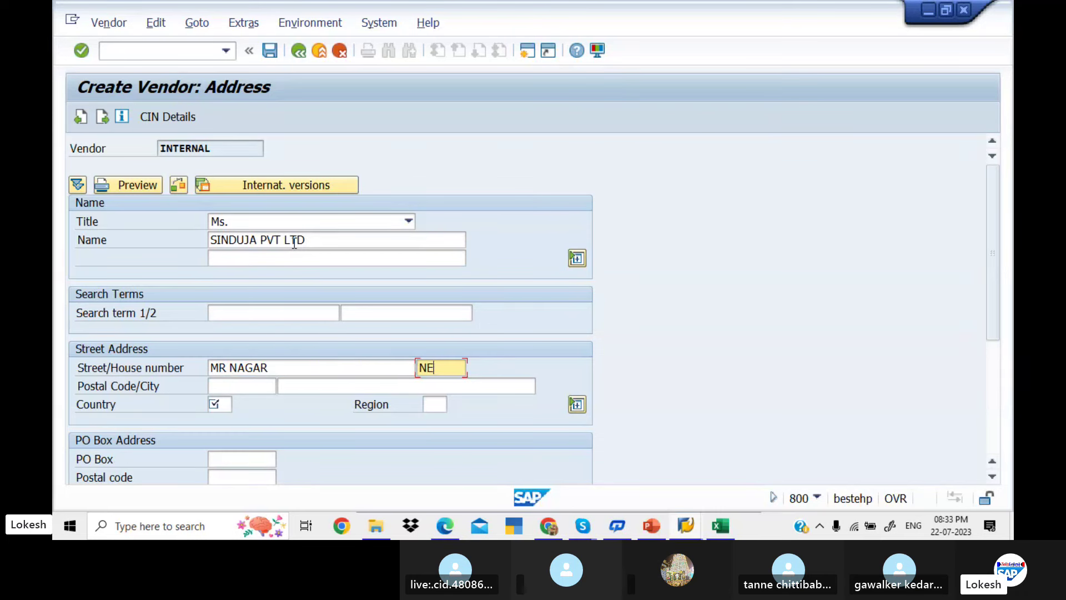
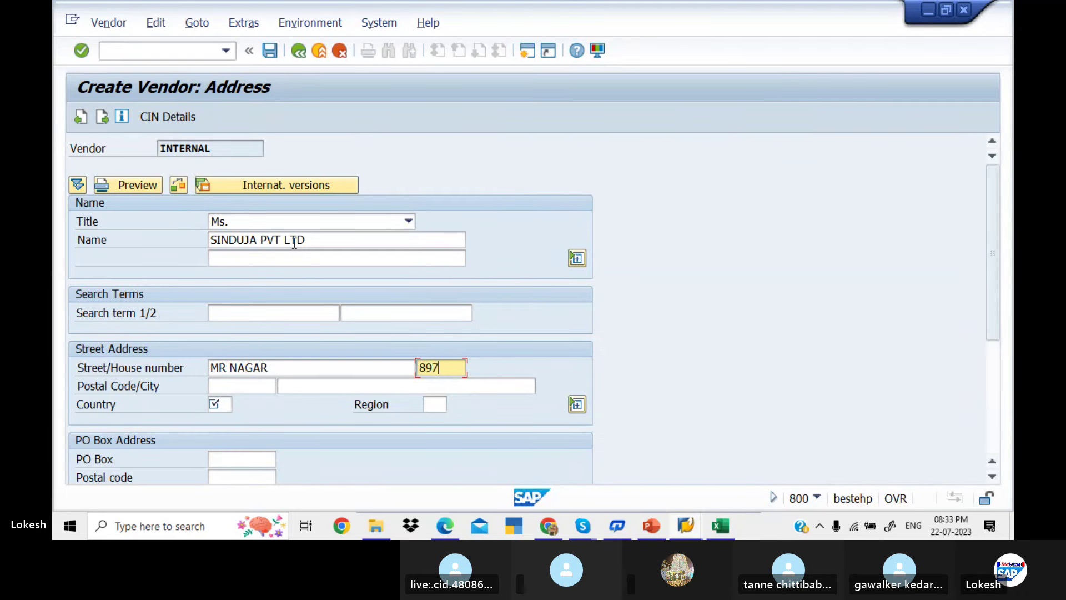
pyautogui.press('Tab')
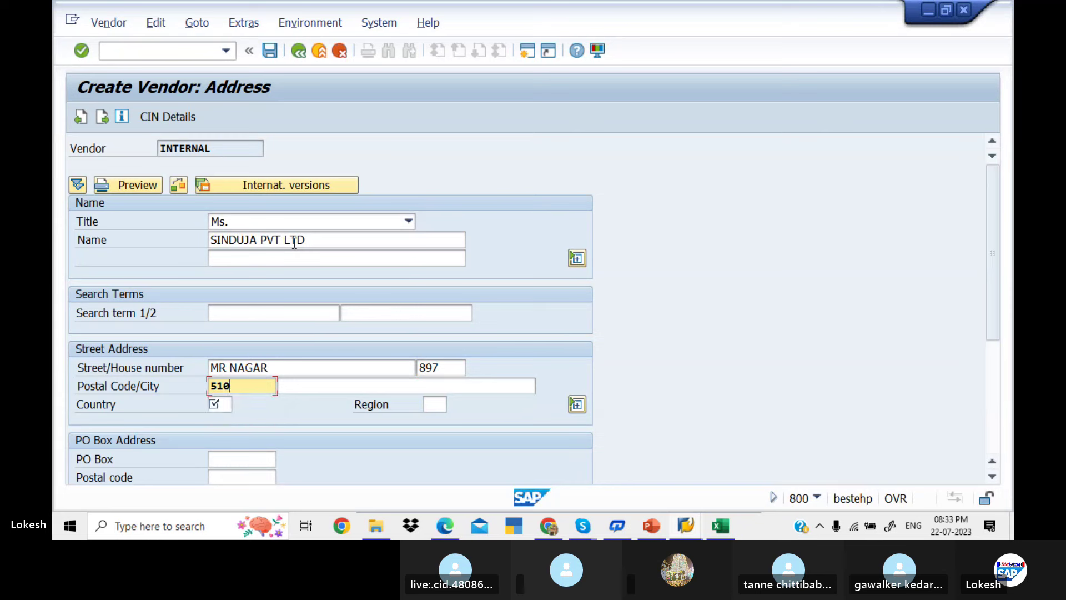
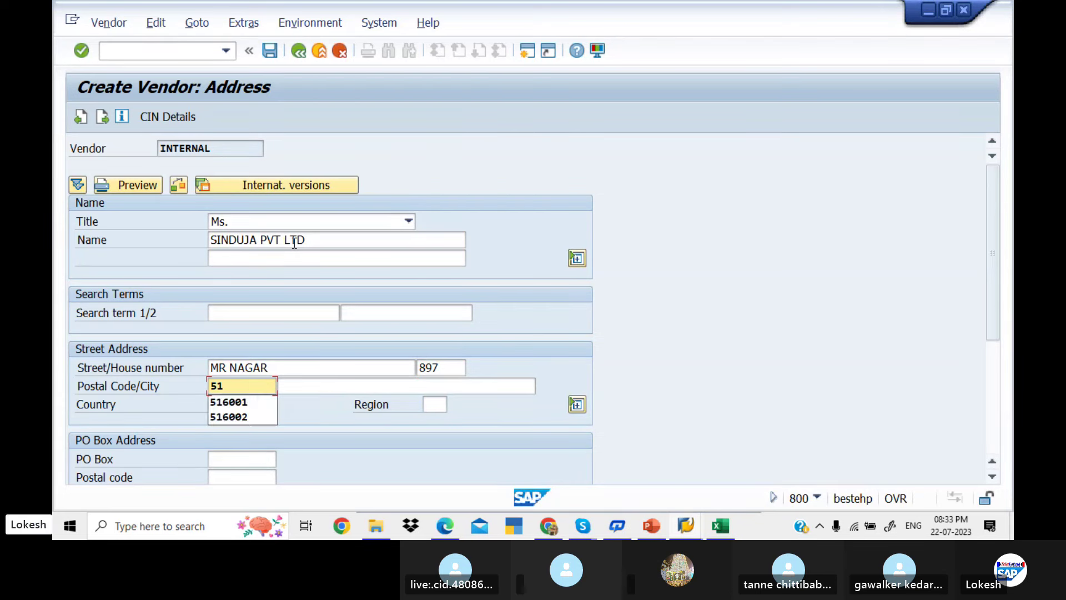
pyautogui.press('Tab')
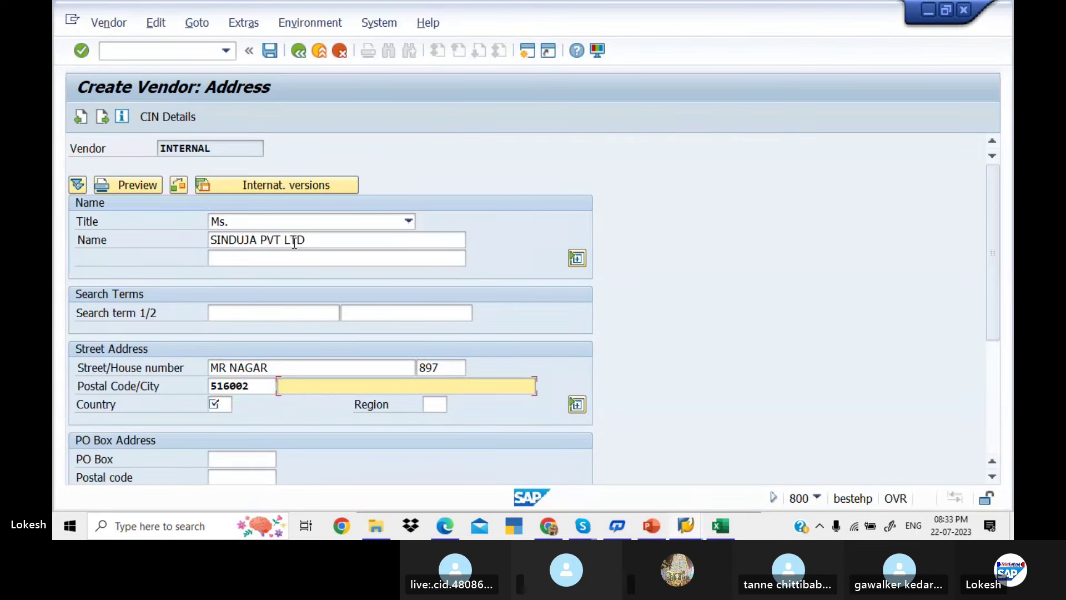
# Set city NELLORE, country IN and region 01
pyautogui.write('NE')
pyautogui.press('Down')
pyautogui.press('Tab')
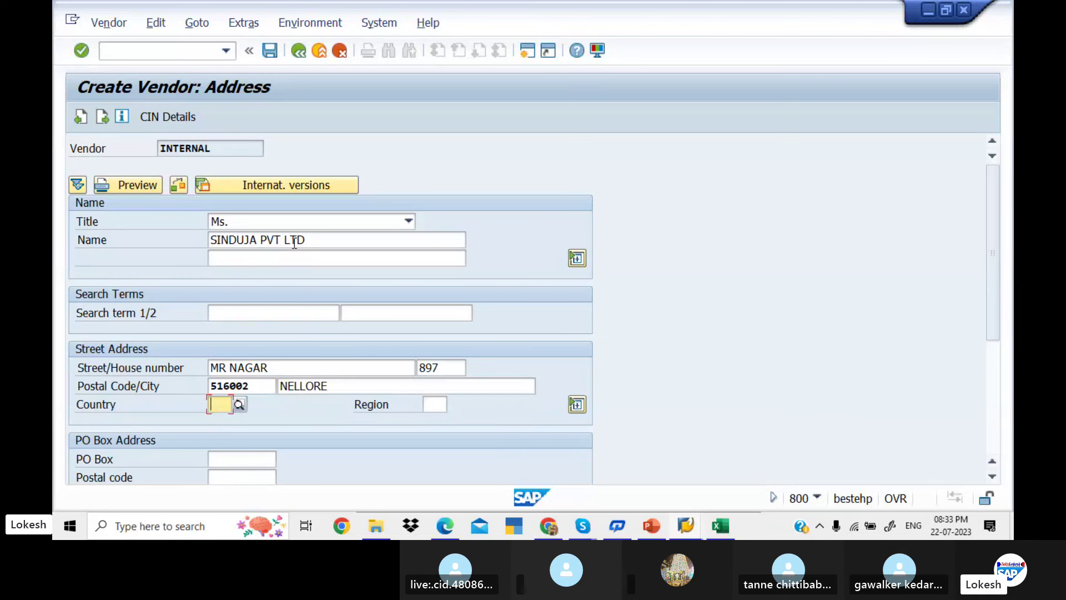
pyautogui.write('I')
pyautogui.press('Down')
pyautogui.press('Tab')
pyautogui.press('Down')
pyautogui.press('Down')
pyautogui.press('Tab')
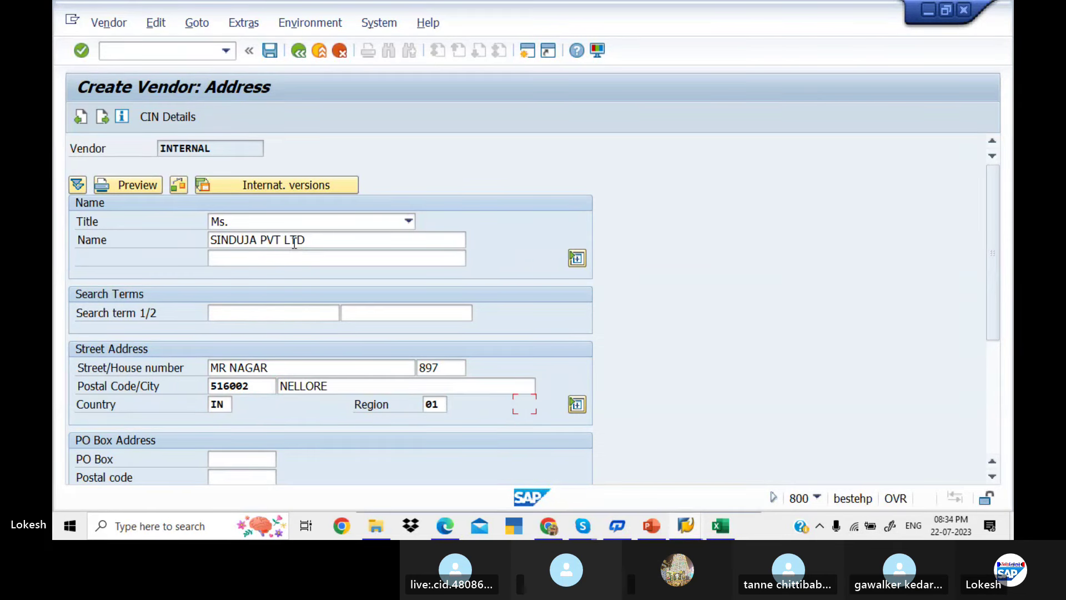
# Enter PO box 516002 with PO box postal code 516002
pyautogui.press('Tab')
pyautogui.write('5')
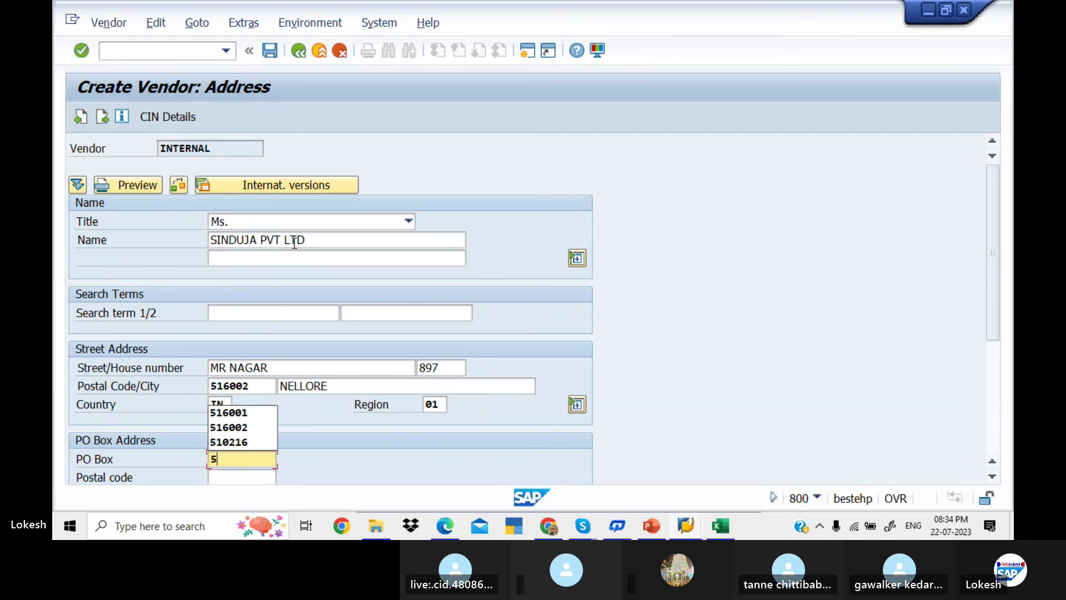
pyautogui.write('1')
pyautogui.press('Down')
pyautogui.press('Down')
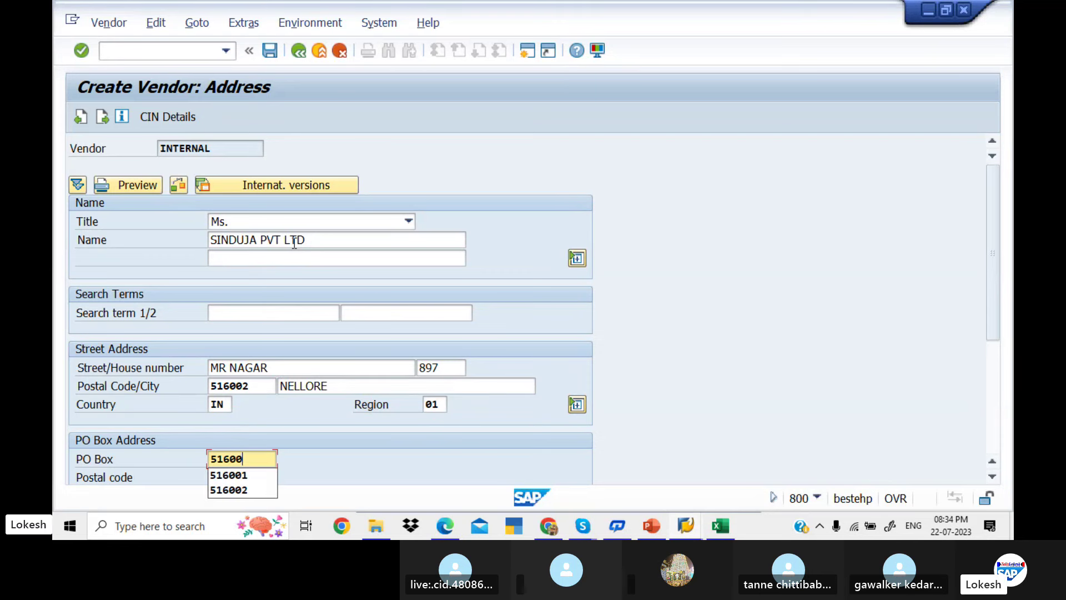
pyautogui.press('Tab')
pyautogui.write('516')
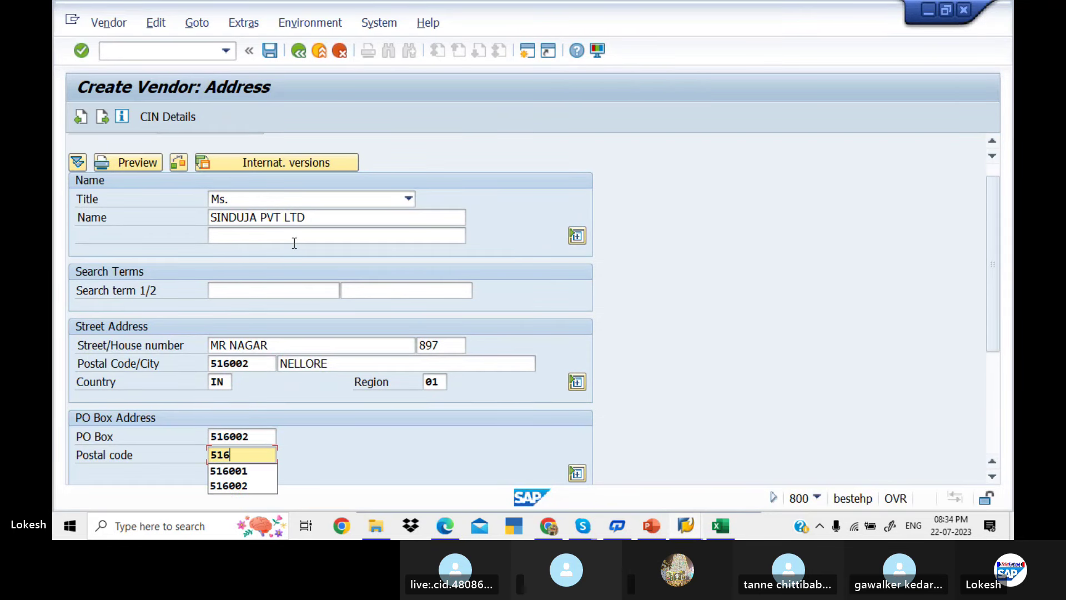
pyautogui.press('Down')
pyautogui.press('Down')
pyautogui.press('Tab')
pyautogui.press('Return')
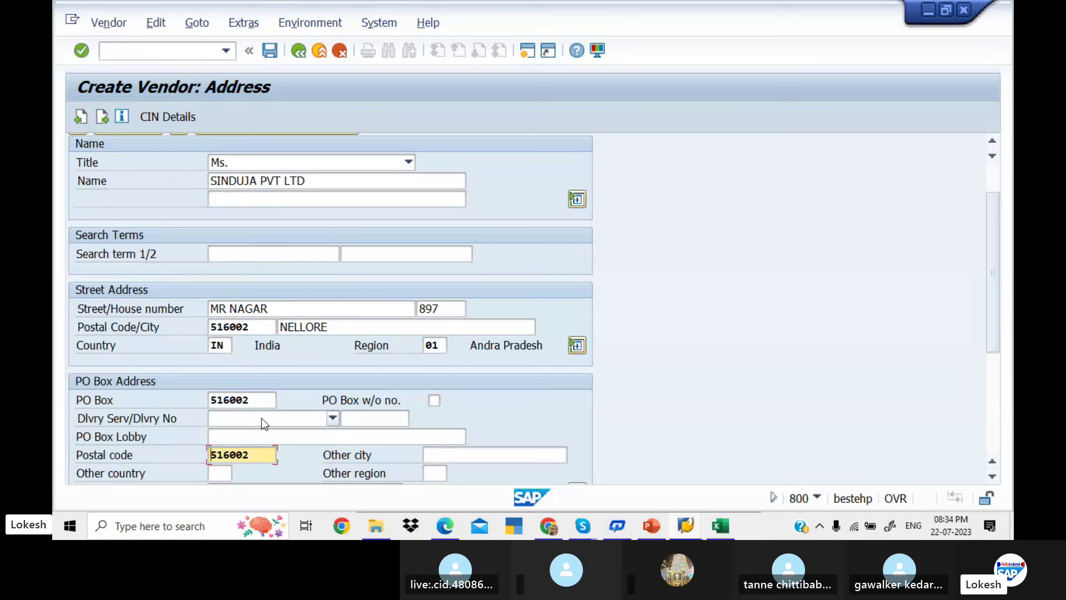
pyautogui.click(258, 398)
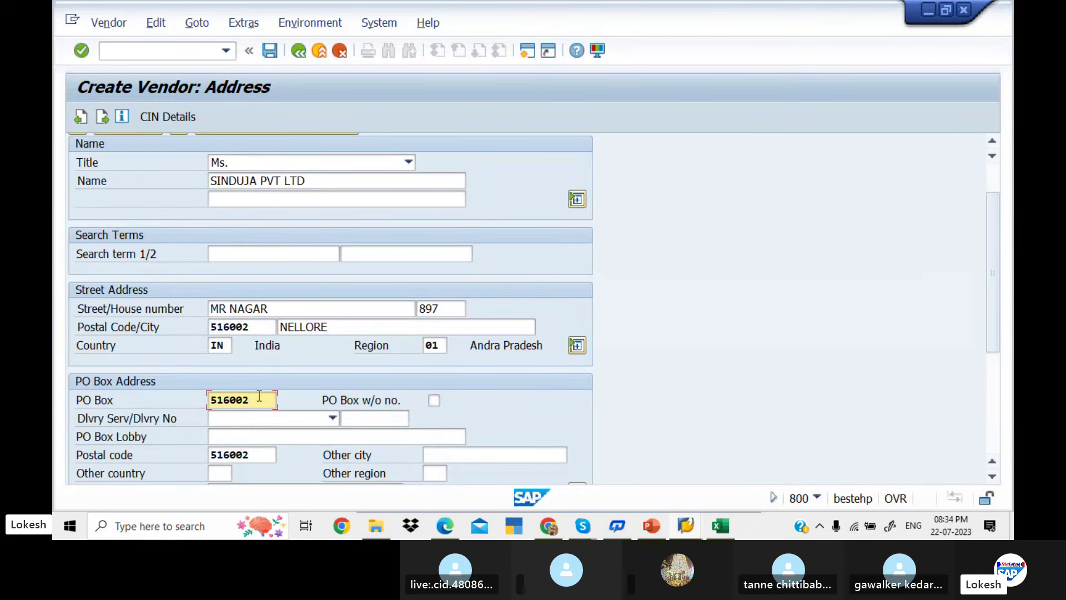
pyautogui.press('Return')
pyautogui.press('Return')
pyautogui.press('Return')
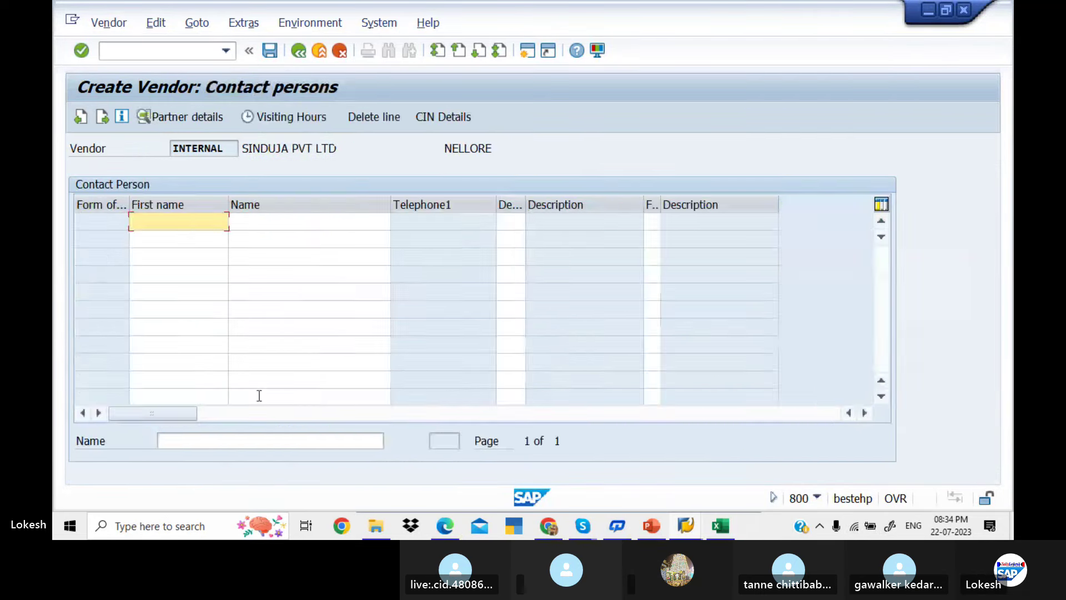
# Enter reconciliation account 100201, sort key 012 and cash management group A4
pyautogui.press('Return')
pyautogui.write('1')
pyautogui.press('Down')
pyautogui.press('Return')
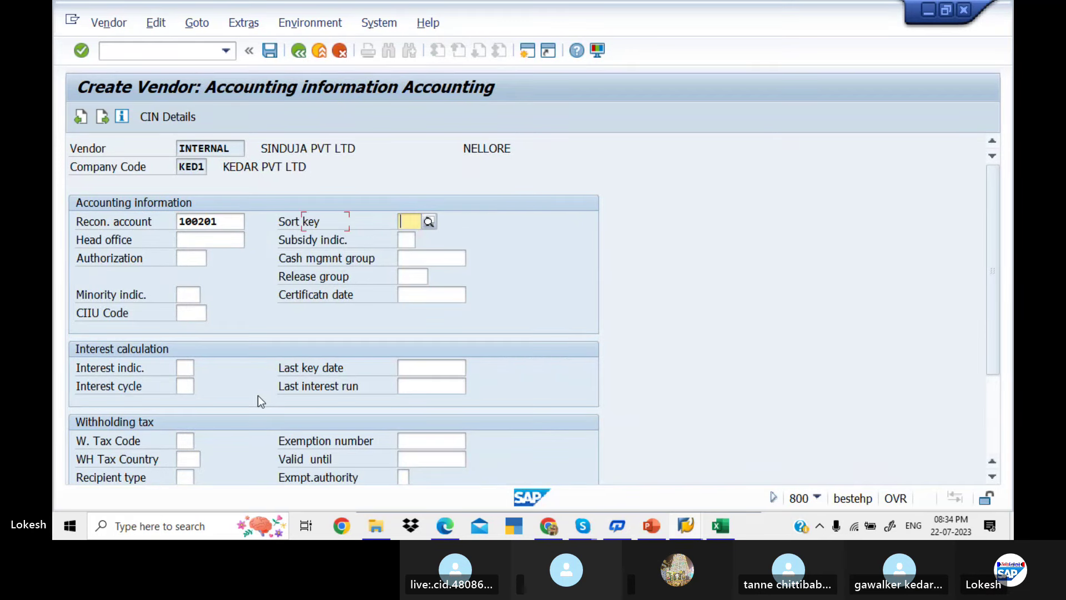
pyautogui.write('0')
pyautogui.press('Down')
pyautogui.press('Return')
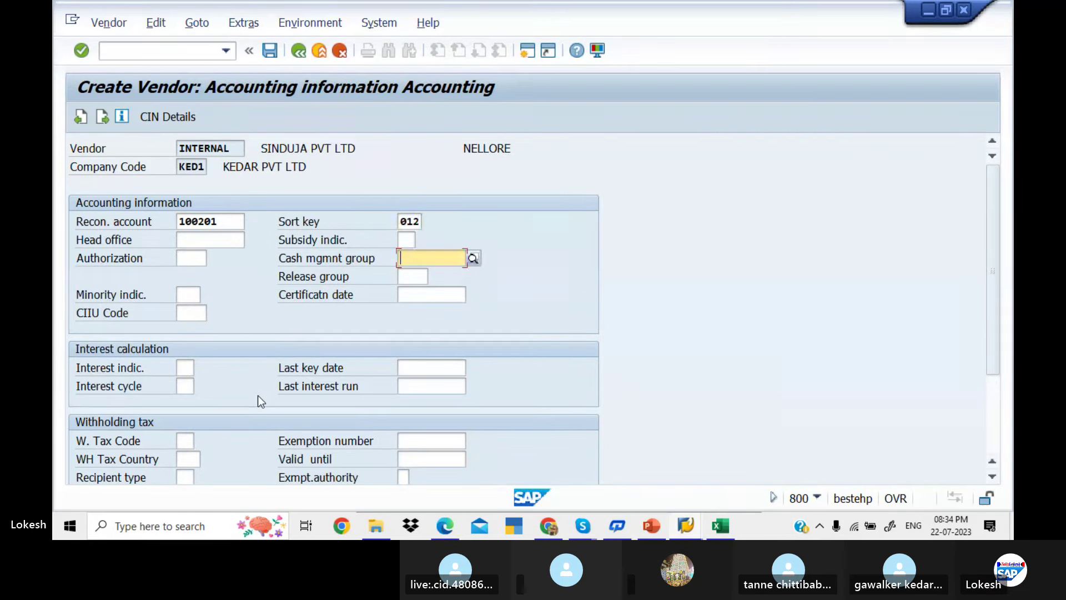
pyautogui.write('a')
pyautogui.press('Down')
pyautogui.press('Return')
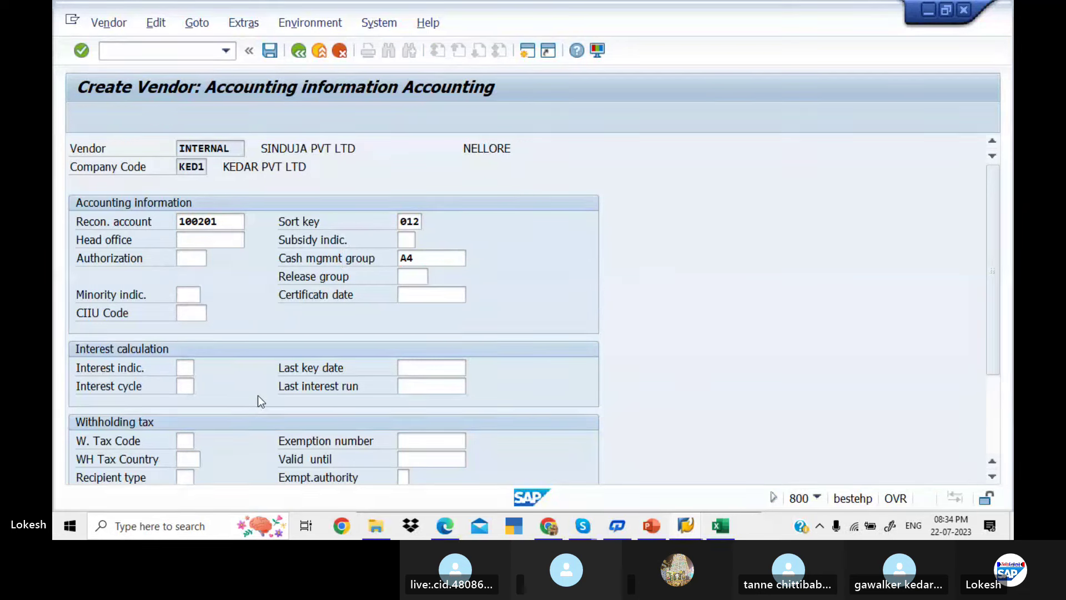
# Set payment terms 0001 and save the vendor
pyautogui.press('Return')
pyautogui.write('0')
pyautogui.press('Down')
pyautogui.press('Return')
pyautogui.press('Return')
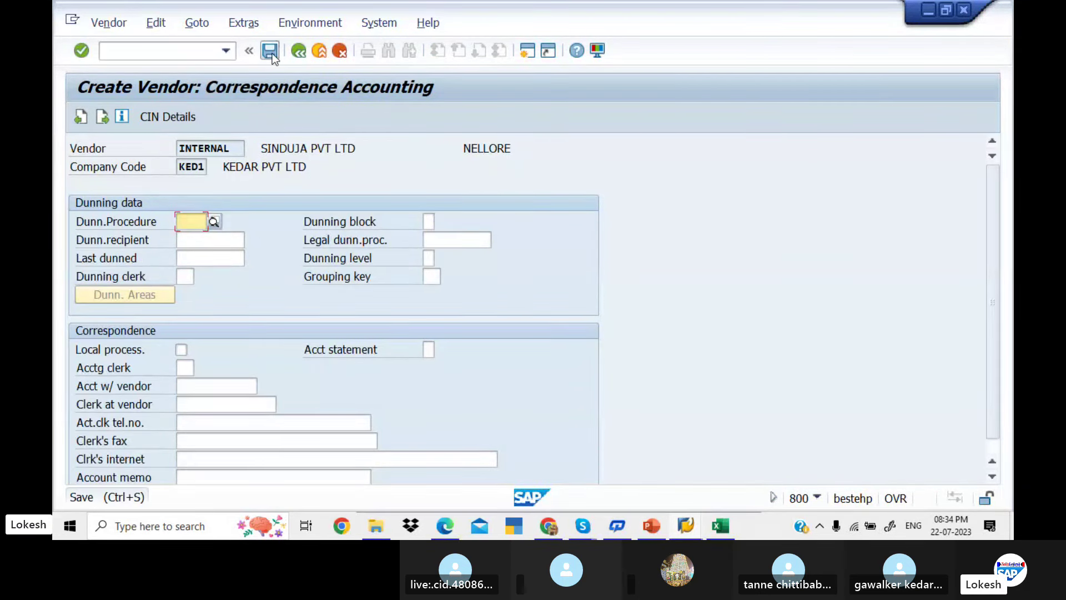
pyautogui.click(272, 53)
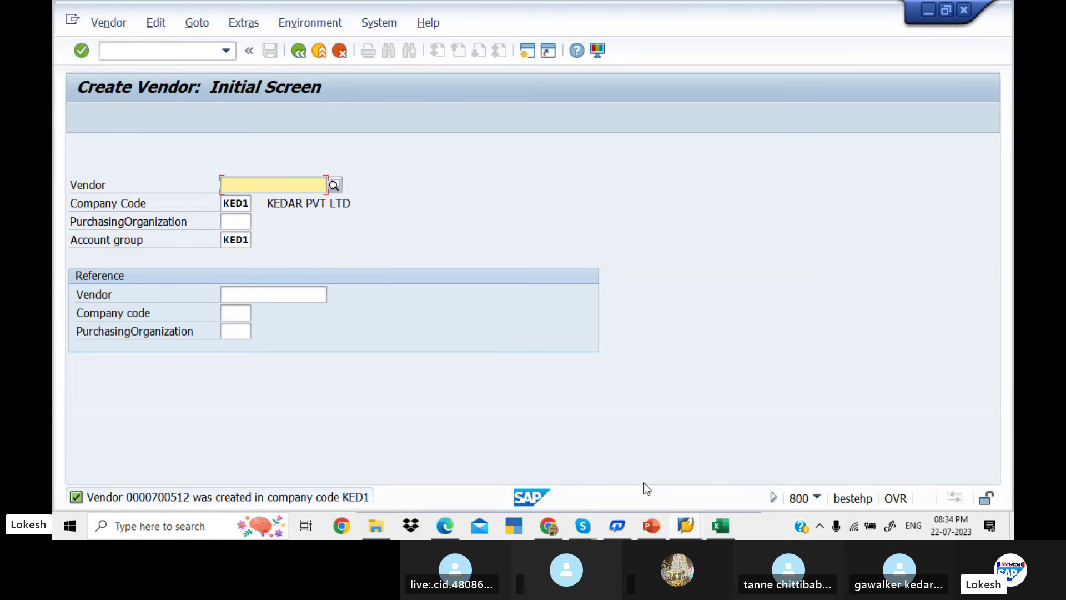
pyautogui.click(716, 526)
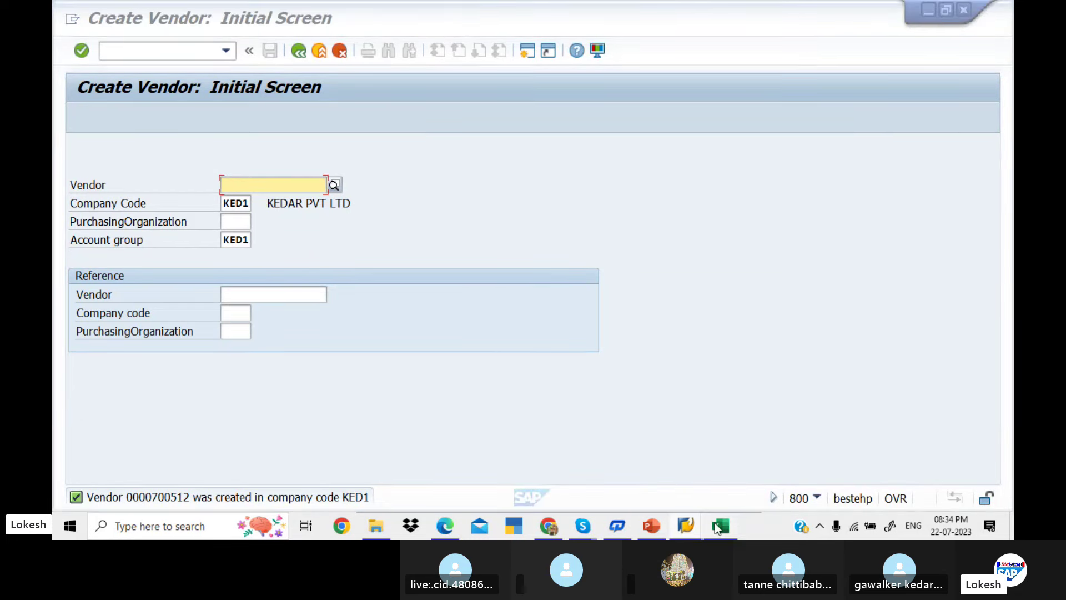
pyautogui.click(540, 364)
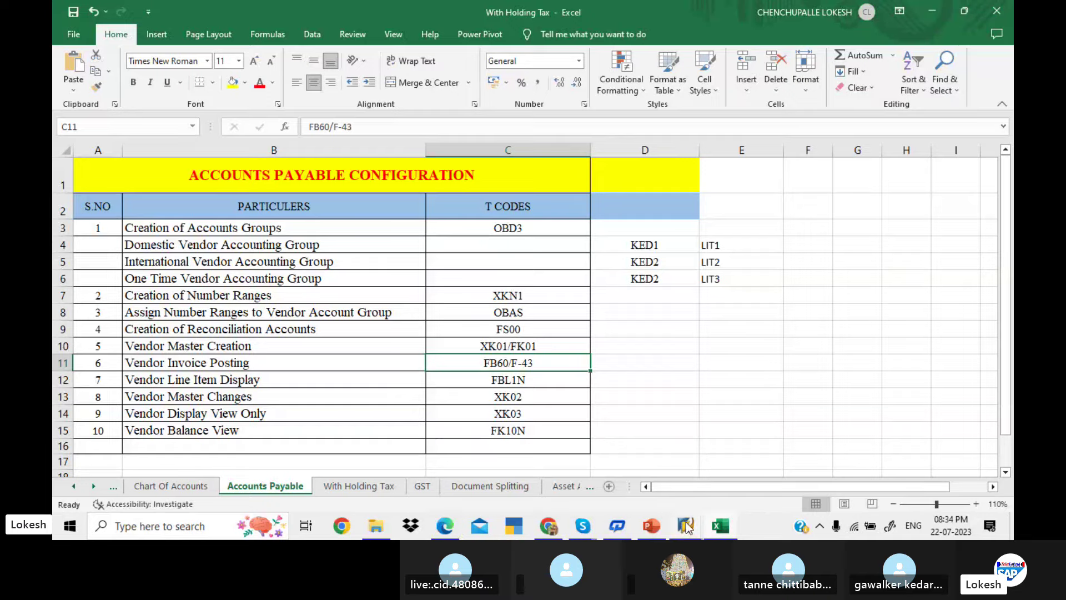
pyautogui.moveTo(687, 526)
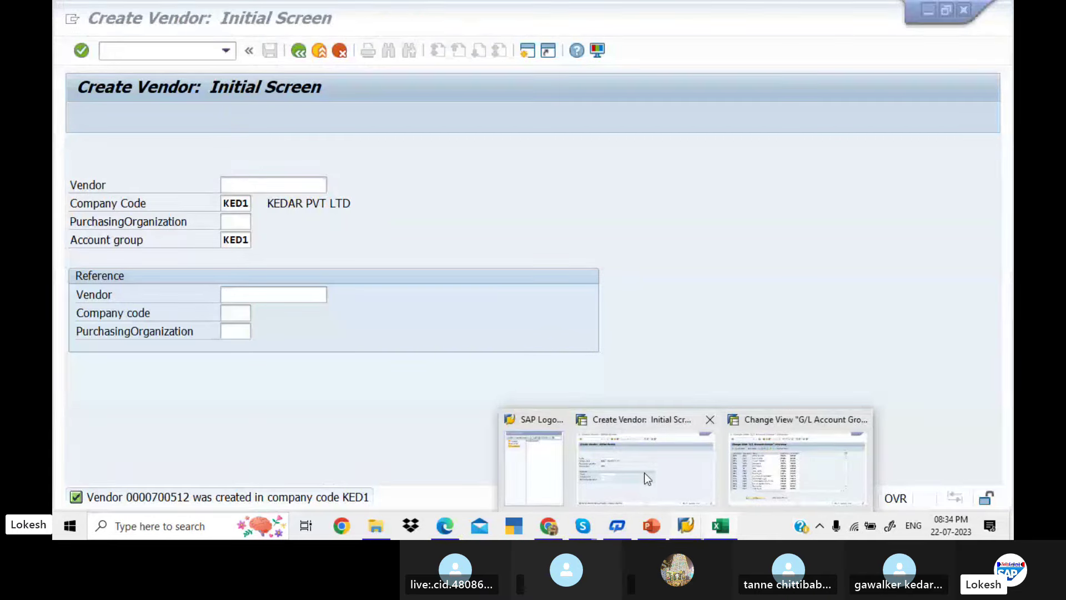
pyautogui.click(644, 469)
# Run FS00, expand Admin Expenses and select account 400005 Purchase A/c
pyautogui.click(176, 52)
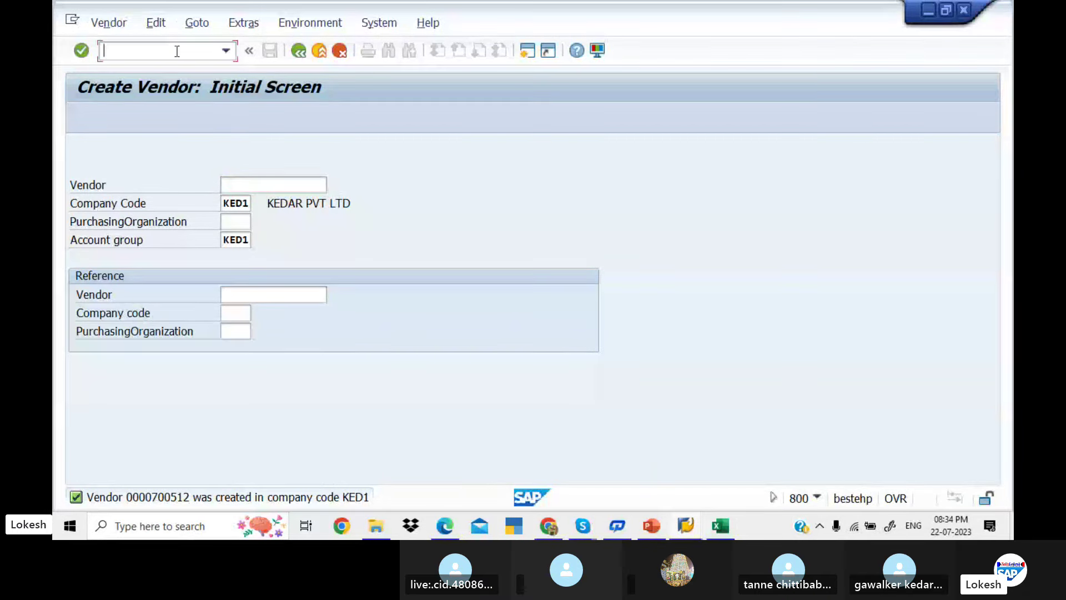
pyautogui.write('/NFS00')
pyautogui.press('Return')
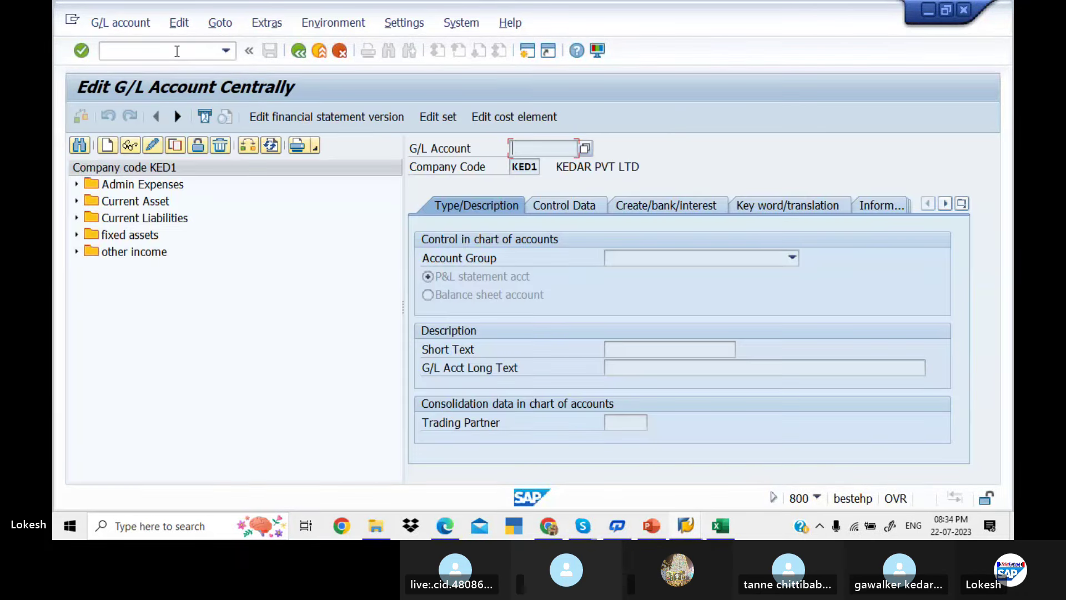
pyautogui.click(77, 185)
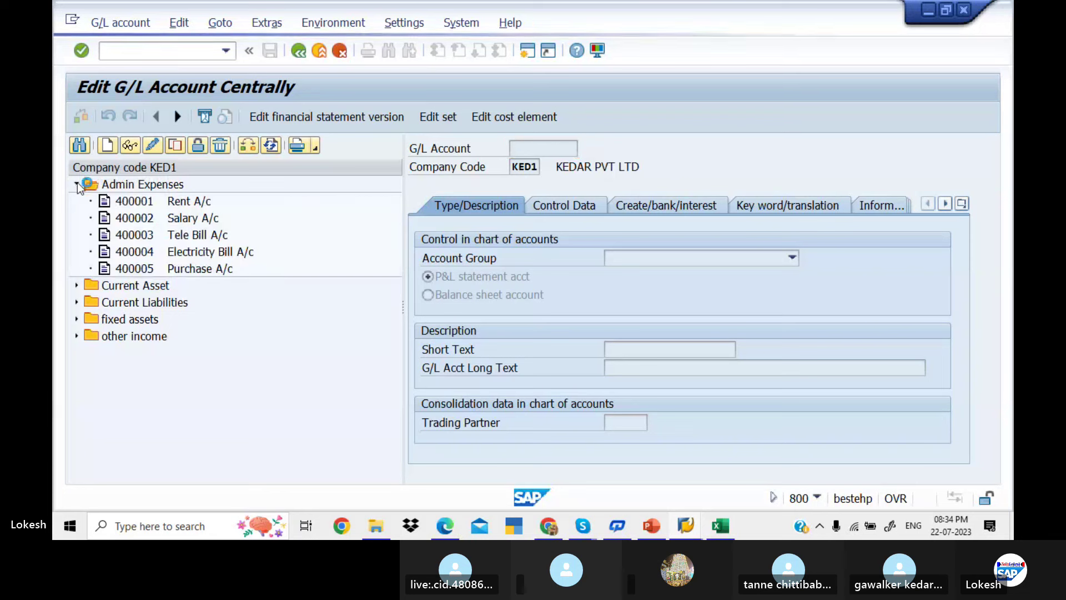
pyautogui.click(169, 268)
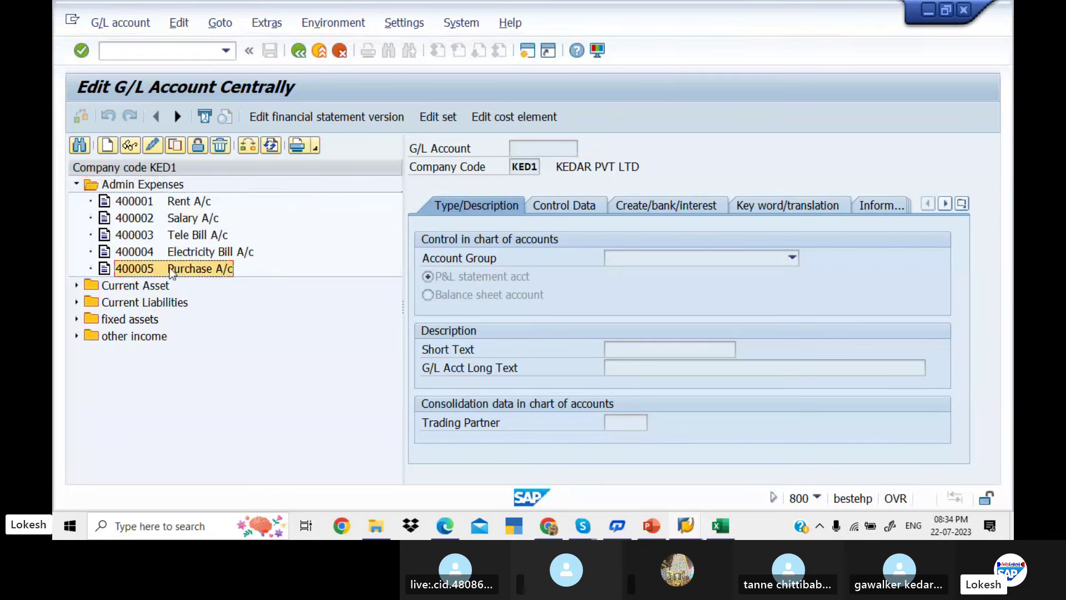
# Open the Assign Users → Tolerance Groups view via transaction code /NONB5
pyautogui.click(161, 49)
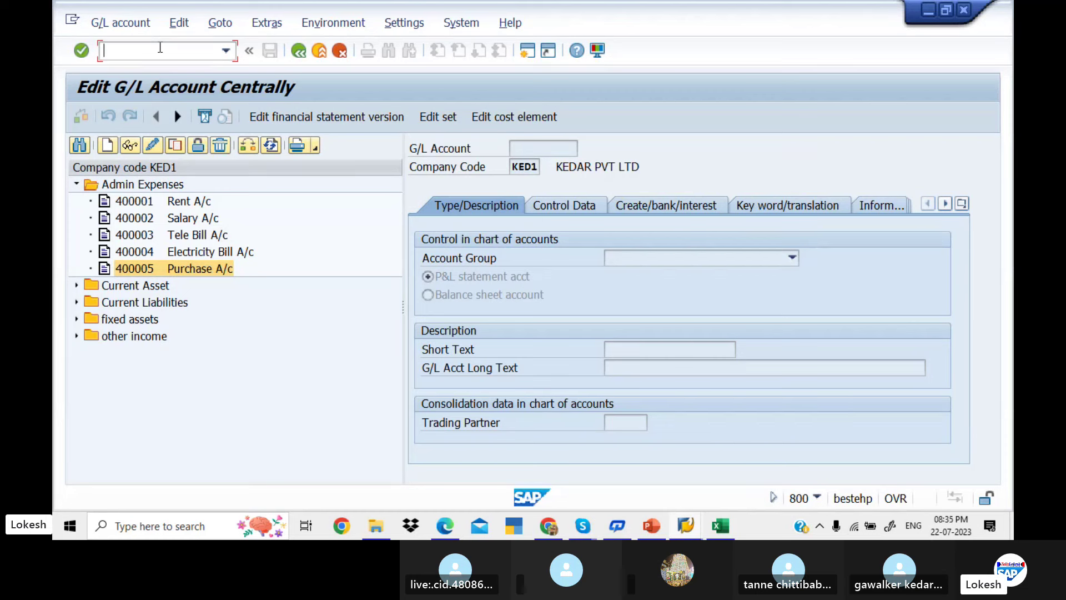
pyautogui.write('/NO')
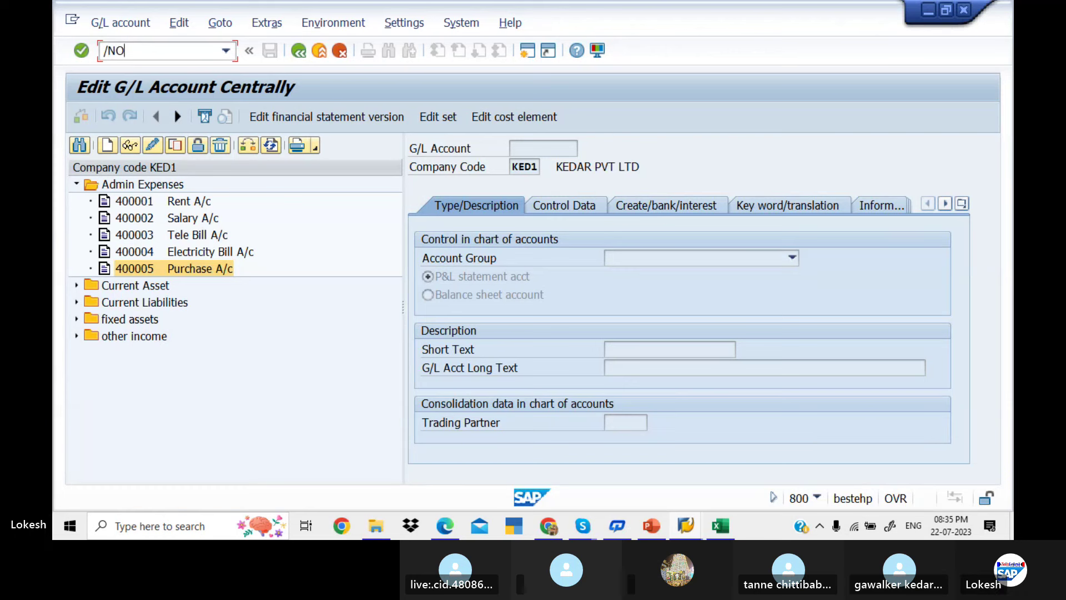
pyautogui.write('NB')
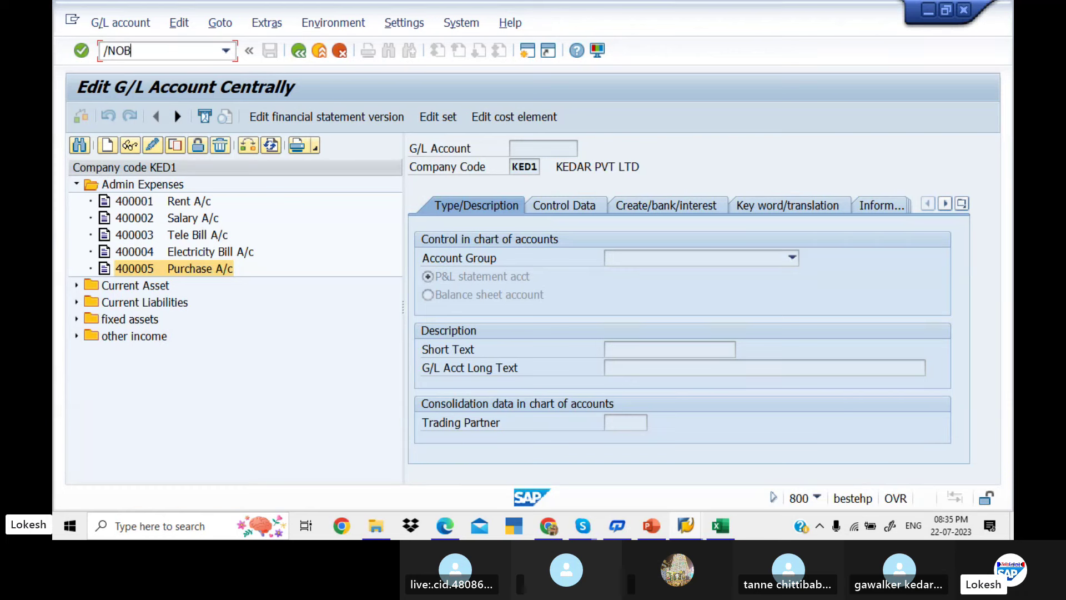
pyautogui.write('5')
pyautogui.press('Return')
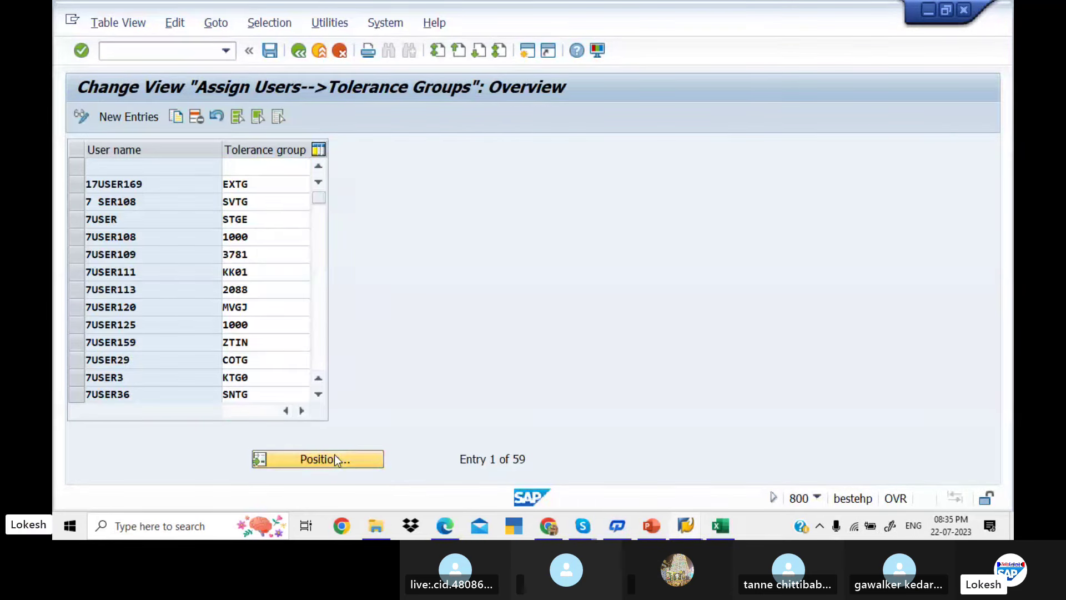
# Find the user, replace tolerance group LITP with KED1, and save under the customizing request
pyautogui.click(334, 459)
pyautogui.write('F')
pyautogui.press('Down')
pyautogui.press('Return')
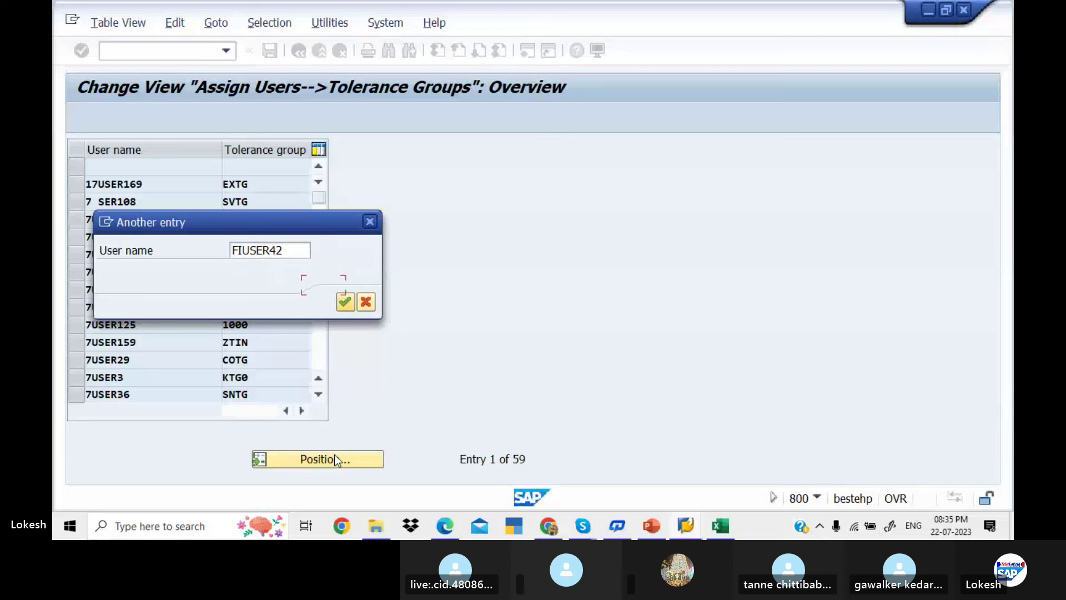
pyautogui.press('Return')
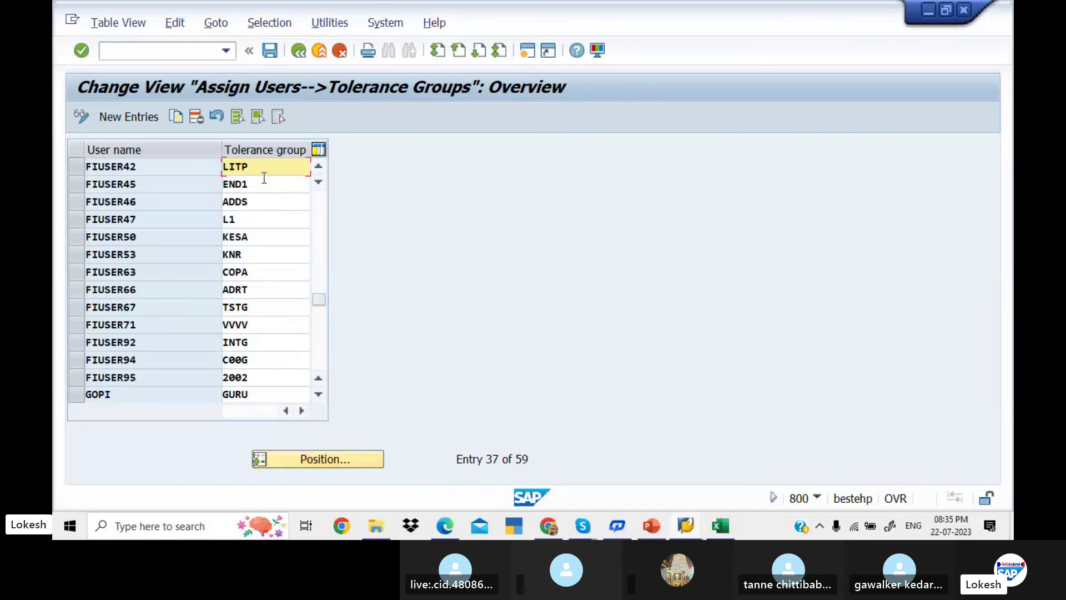
pyautogui.press('BackSpace')
pyautogui.press('BackSpace')
pyautogui.write('KED1')
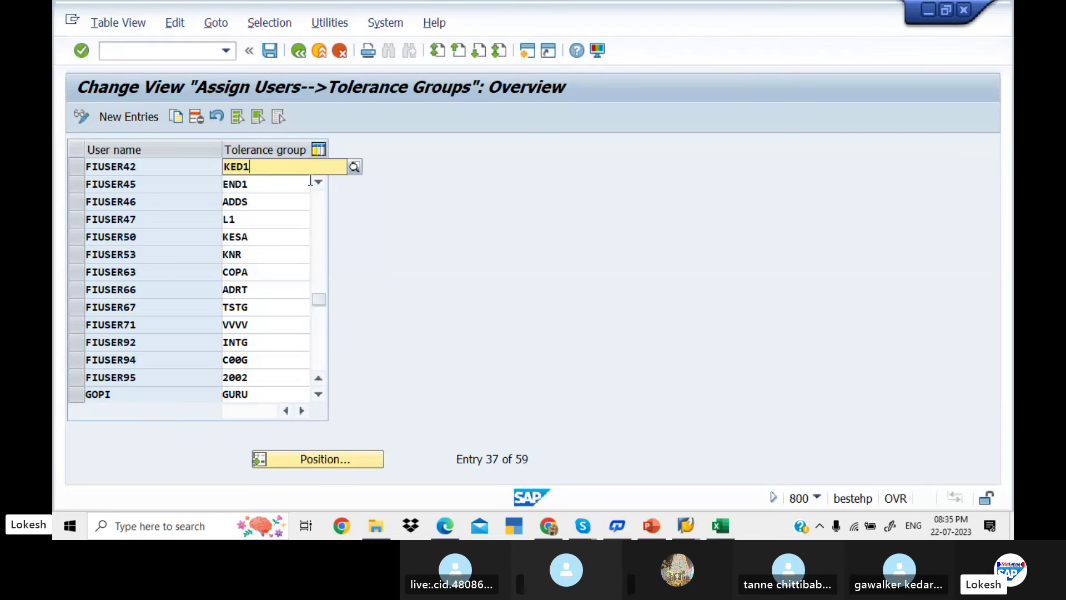
pyautogui.press('Down')
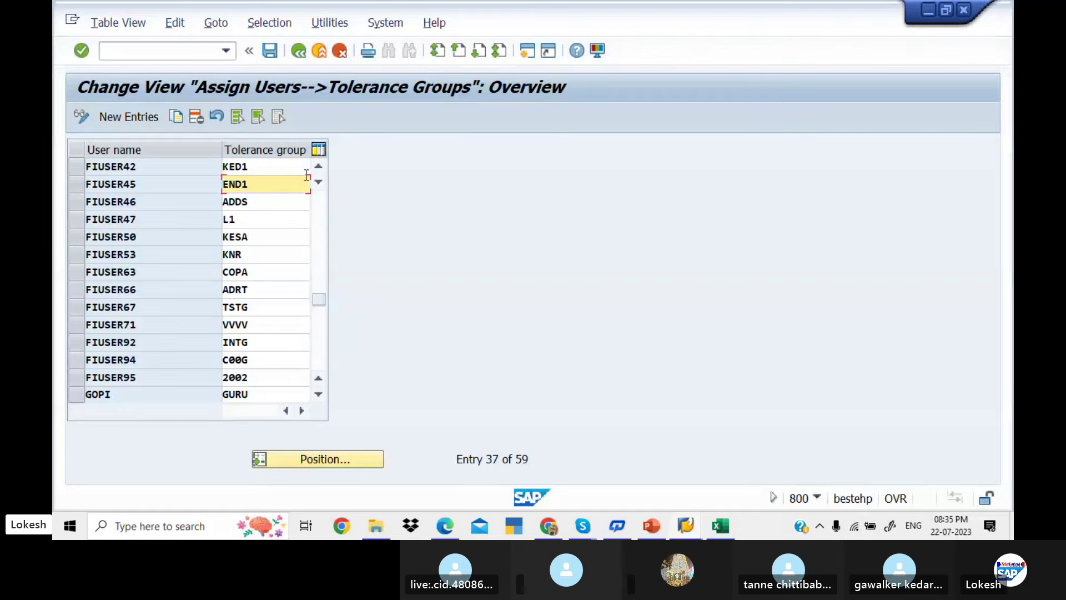
pyautogui.click(270, 51)
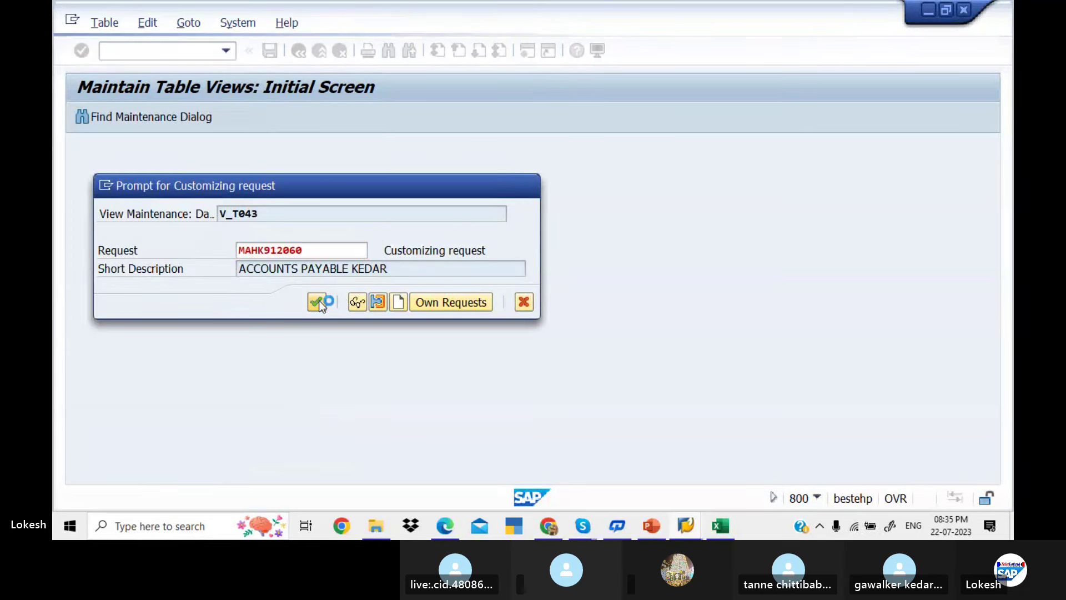
pyautogui.click(317, 302)
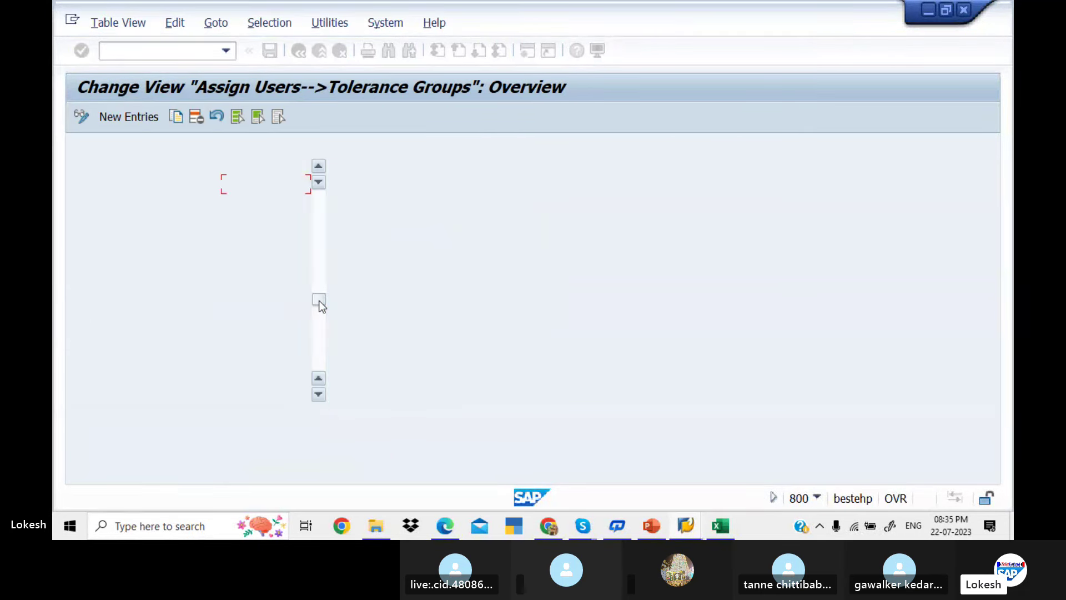
# Start the Enter Vendor Invoice transaction with /NFB60
pyautogui.click(167, 50)
pyautogui.write('/N')
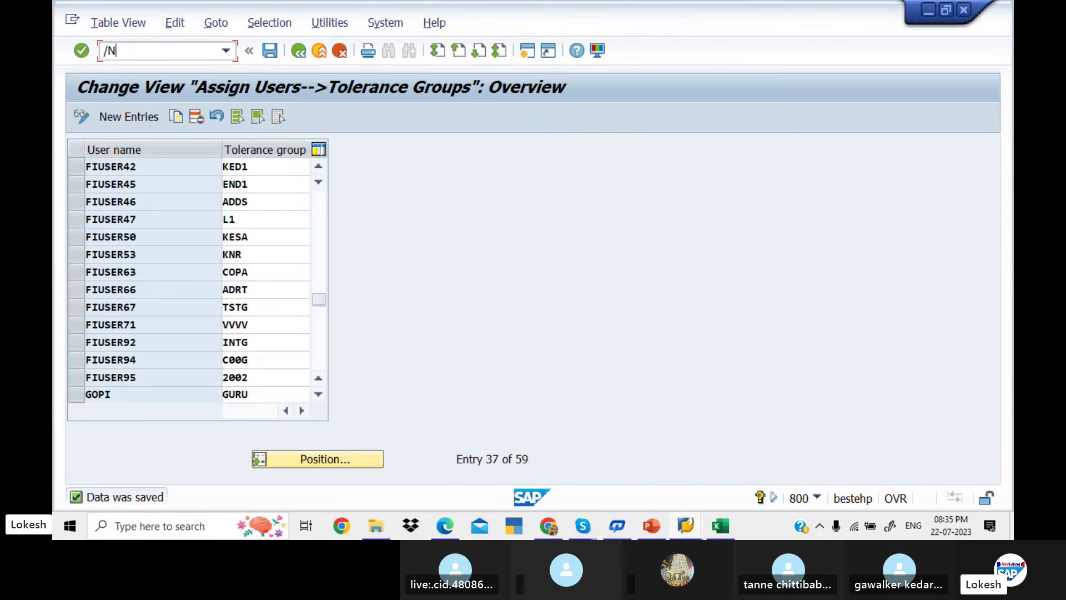
pyautogui.write('FB60')
pyautogui.press('Return')
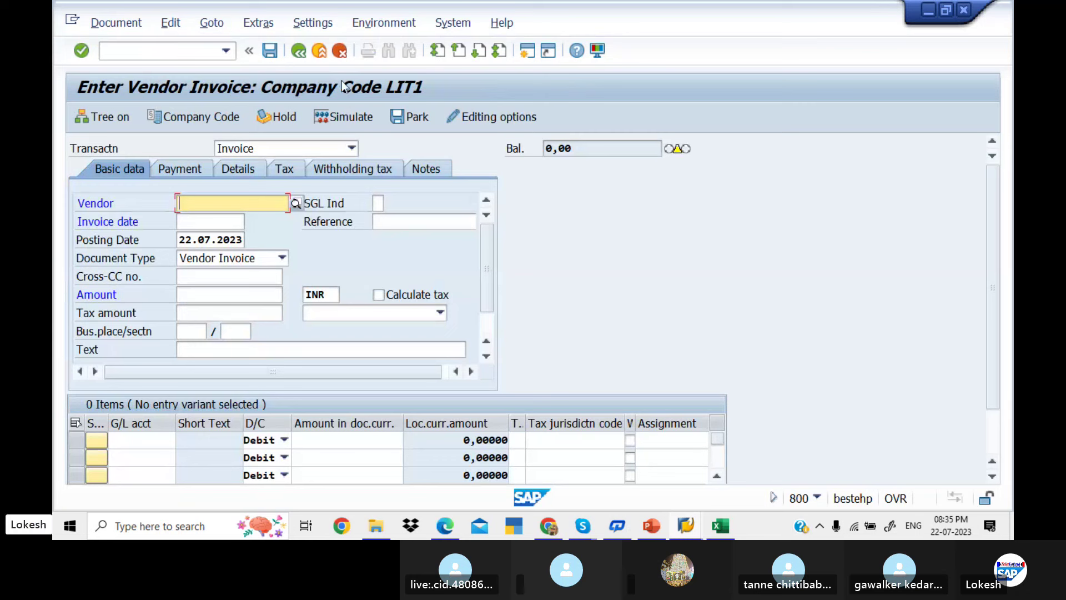
# Set company code KED1 and pick vendor 700510 from the KED1 vendor search
pyautogui.click(217, 118)
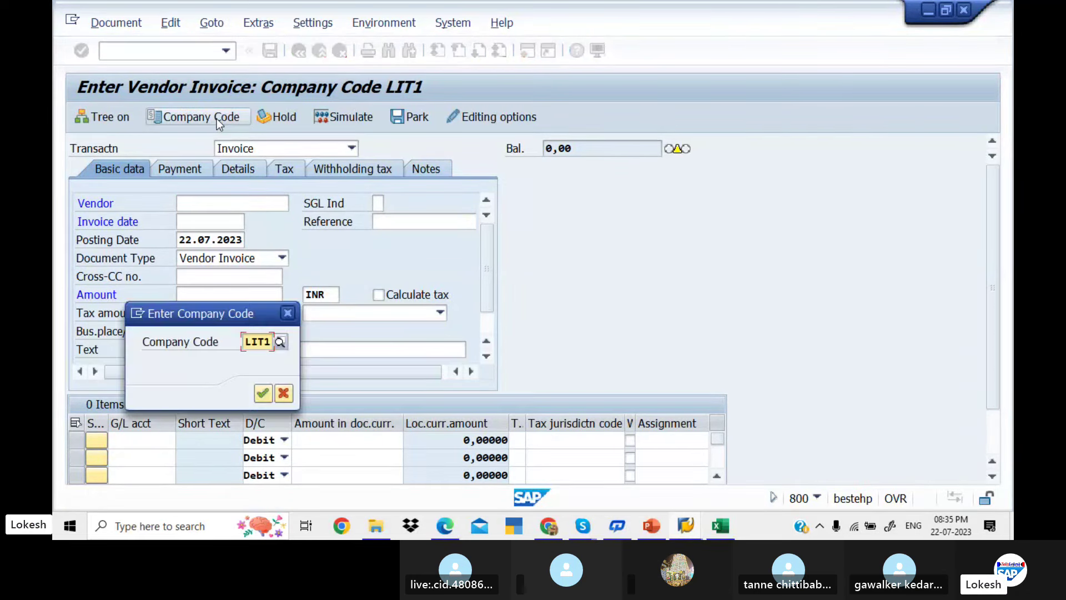
pyautogui.write('KEDT1')
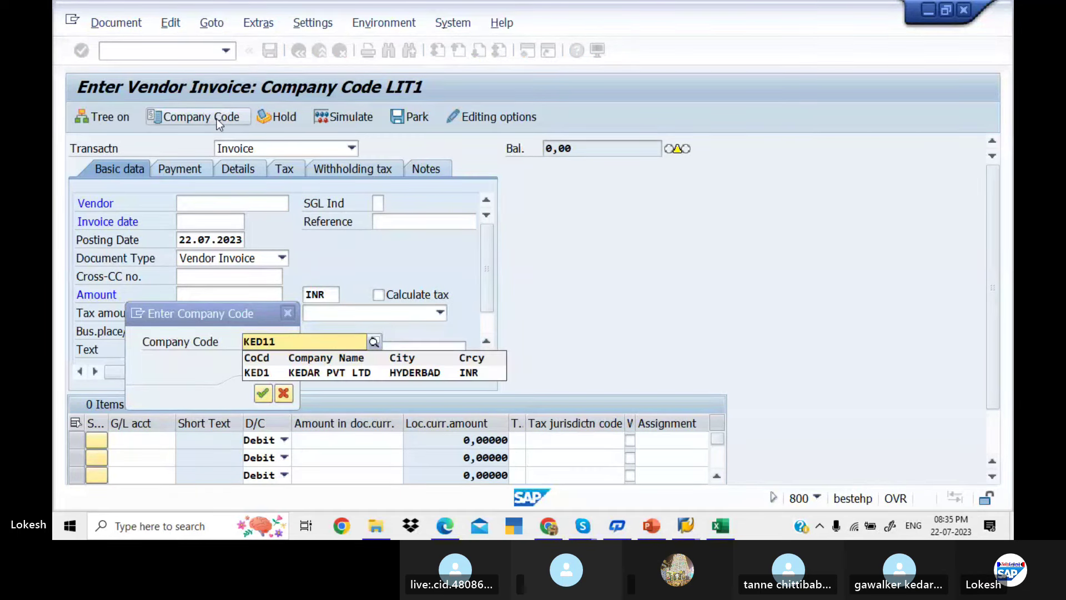
pyautogui.press('Delete')
pyautogui.press('Return')
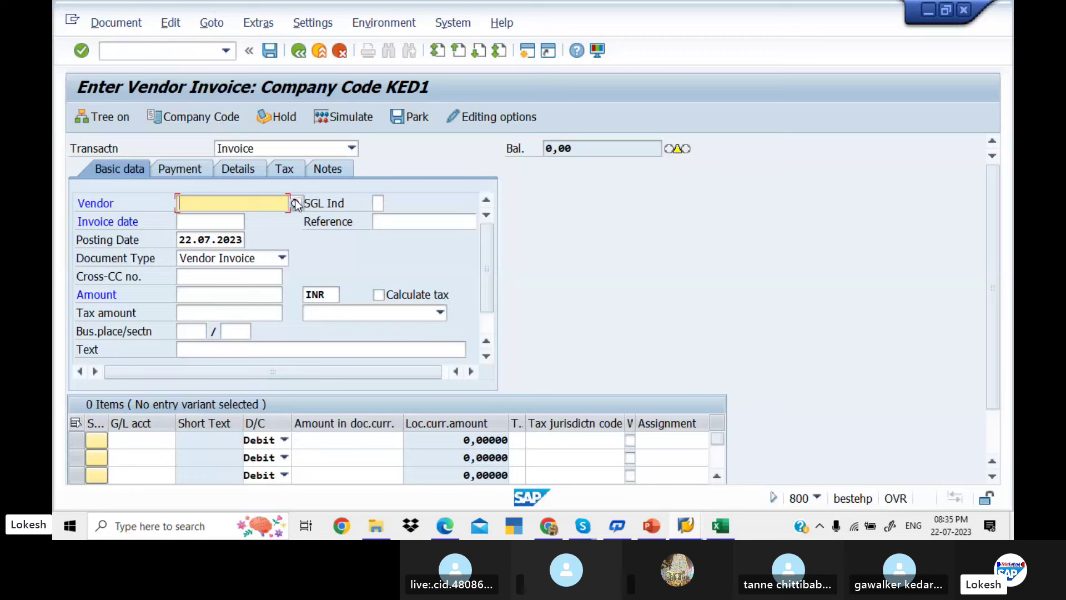
pyautogui.click(297, 203)
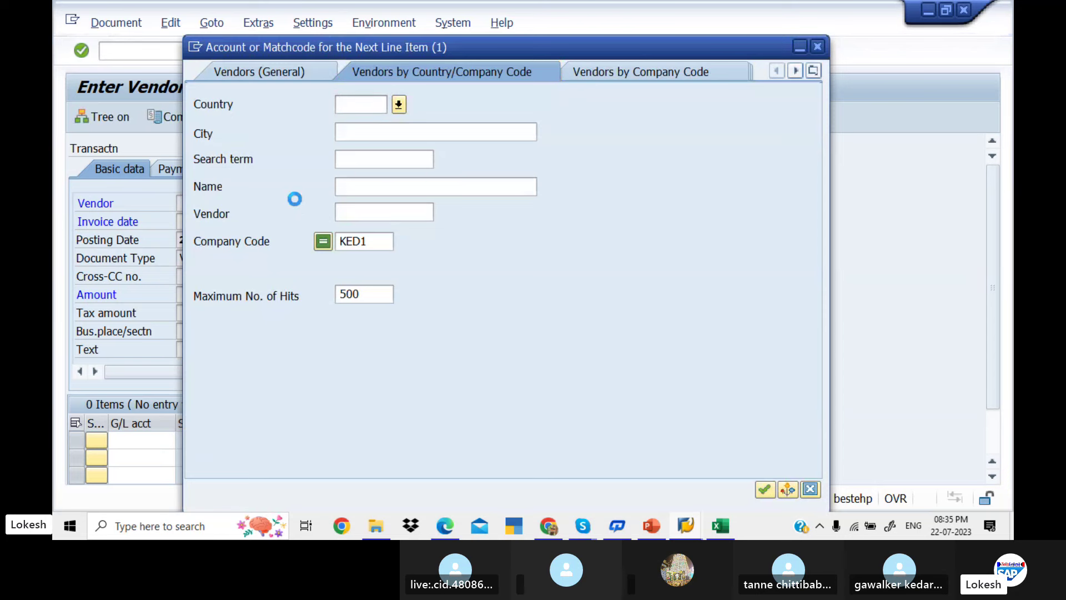
pyautogui.press('Return')
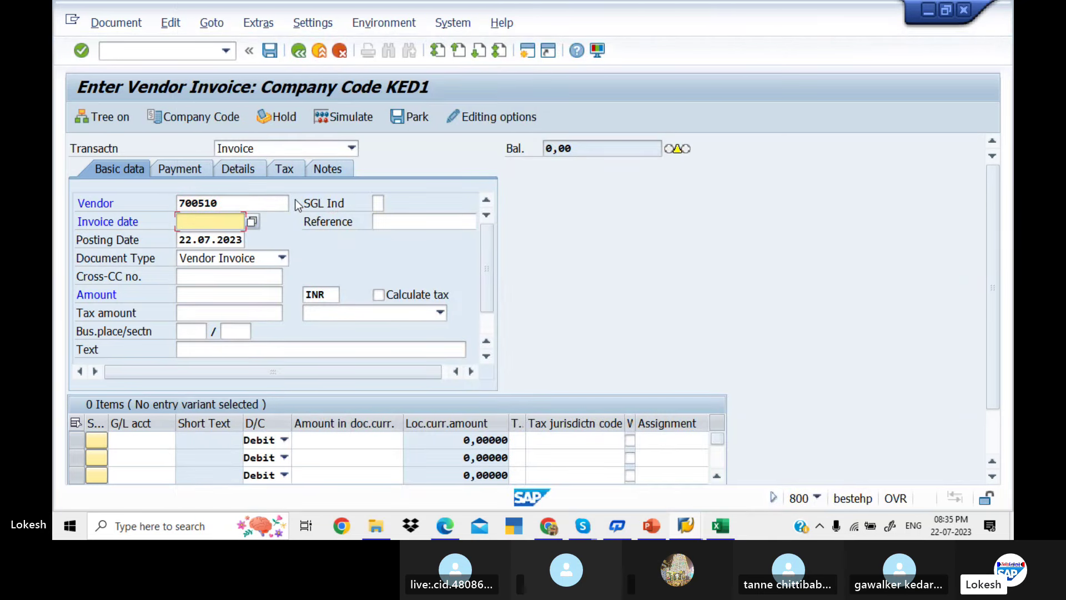
# Enter invoice date 22.07.2023 and reference 01 in the invoice header
pyautogui.write('22')
pyautogui.press('Tab')
pyautogui.press('Tab')
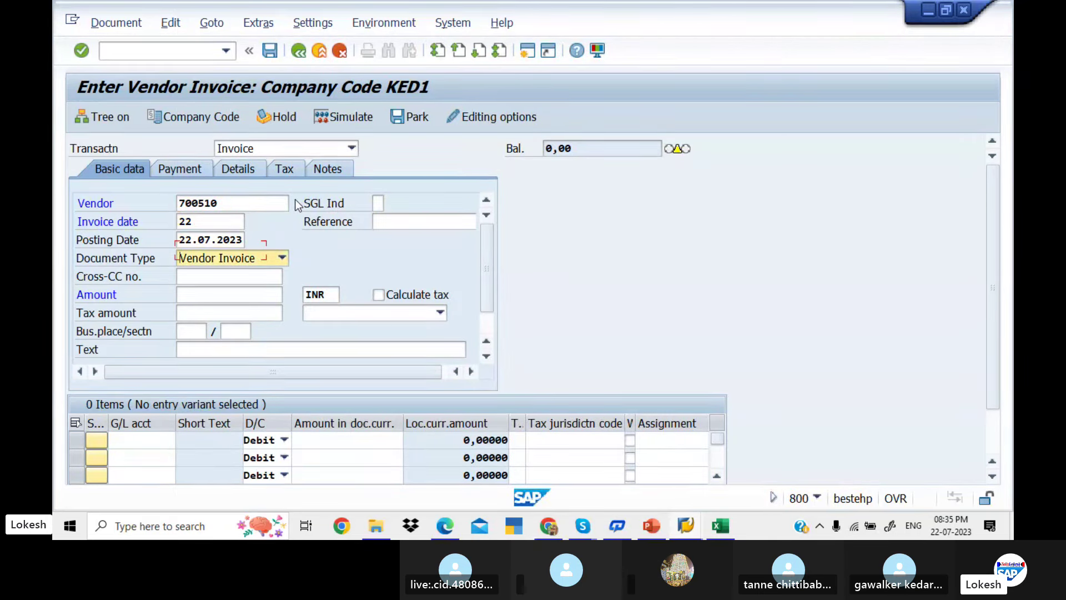
pyautogui.click(205, 223)
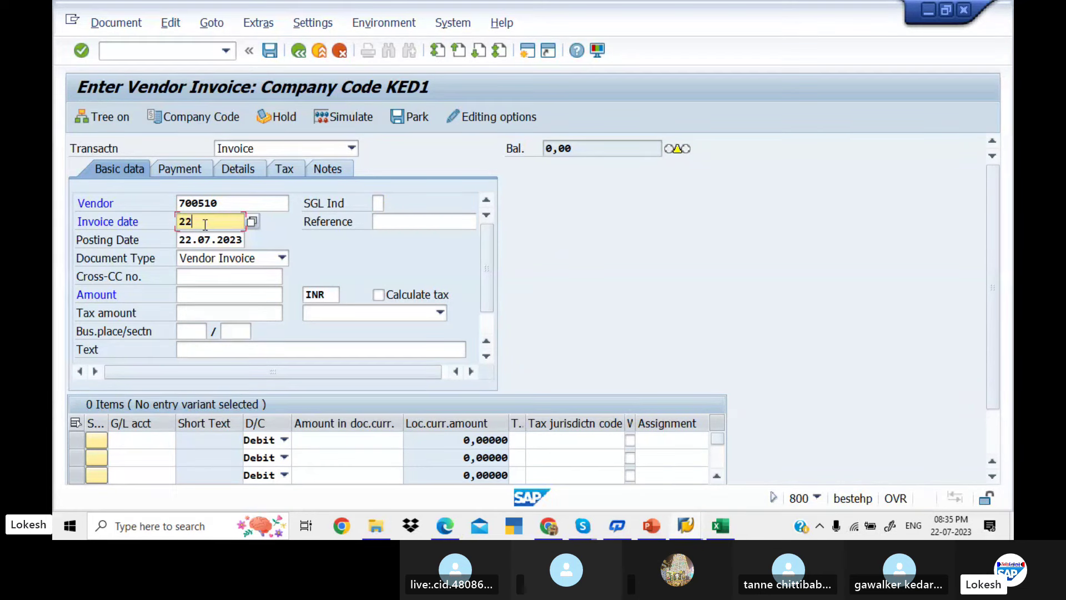
pyautogui.write('.07.2023')
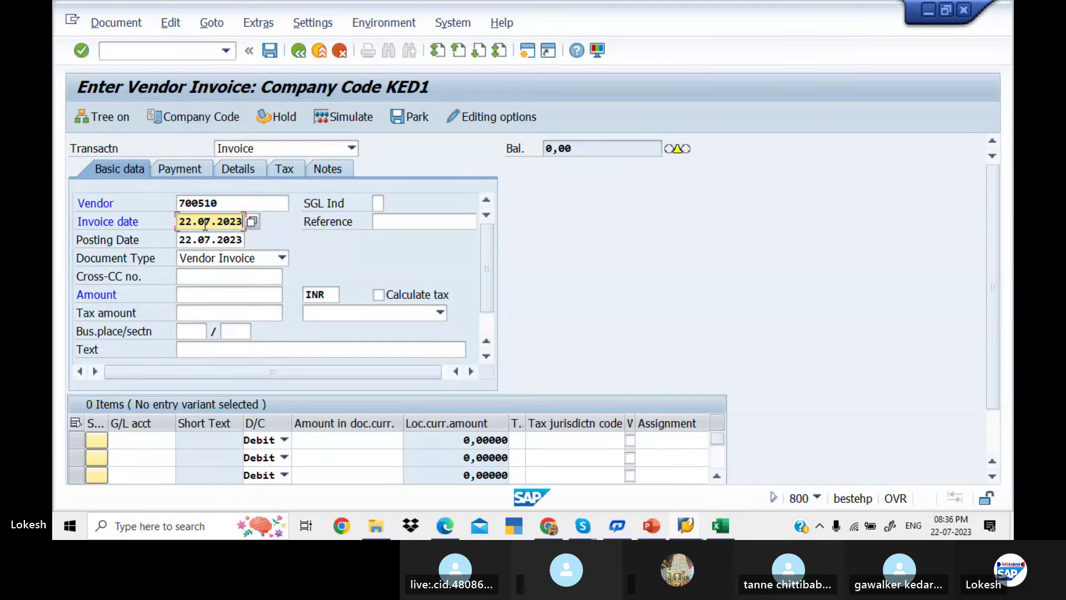
pyautogui.press('Tab')
pyautogui.press('BackSpace')
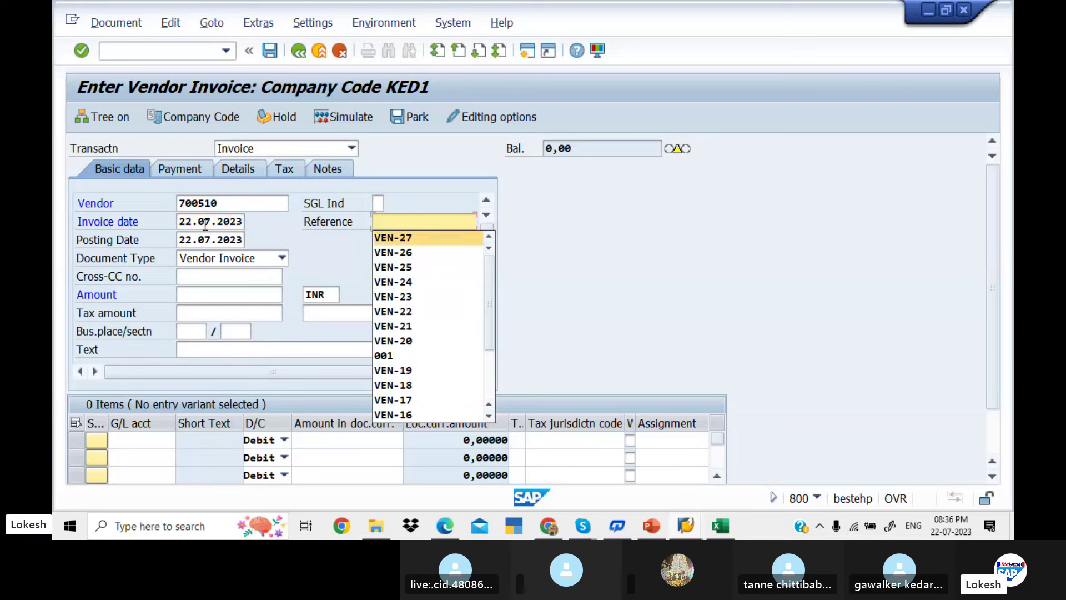
pyautogui.write('01')
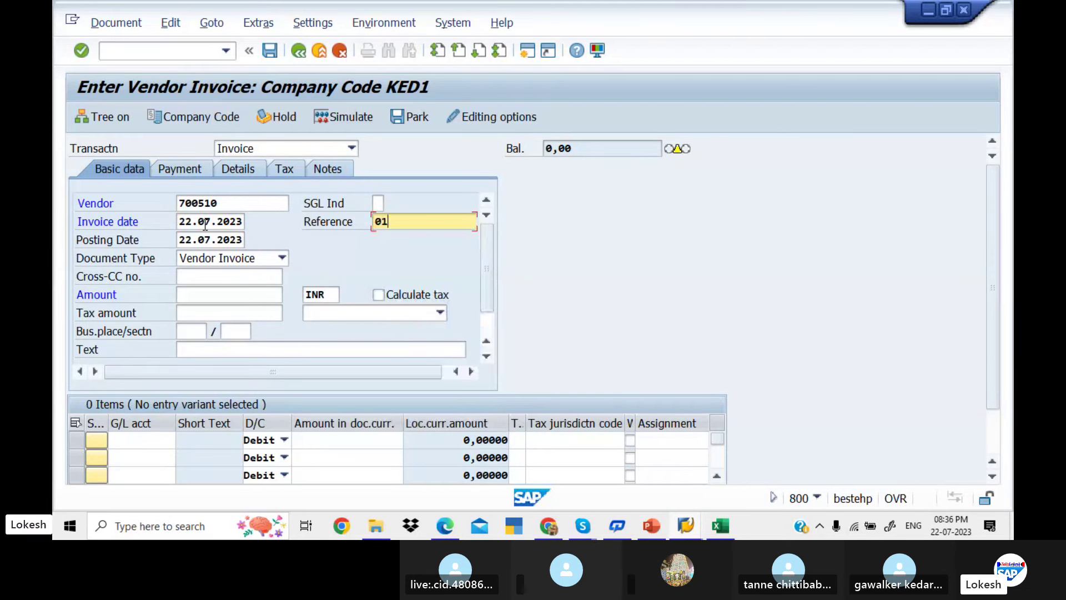
pyautogui.press('Tab')
pyautogui.press('Tab')
pyautogui.press('Tab')
pyautogui.press('Tab')
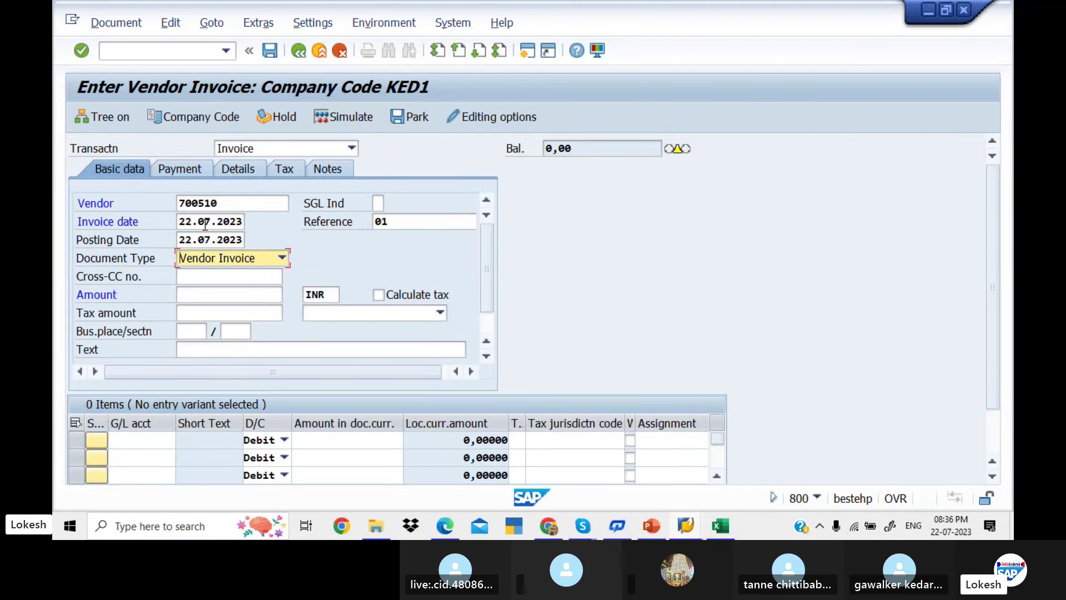
# Set the invoice amount to 50000 and header text VENDOR INVOICE
pyautogui.write('5')
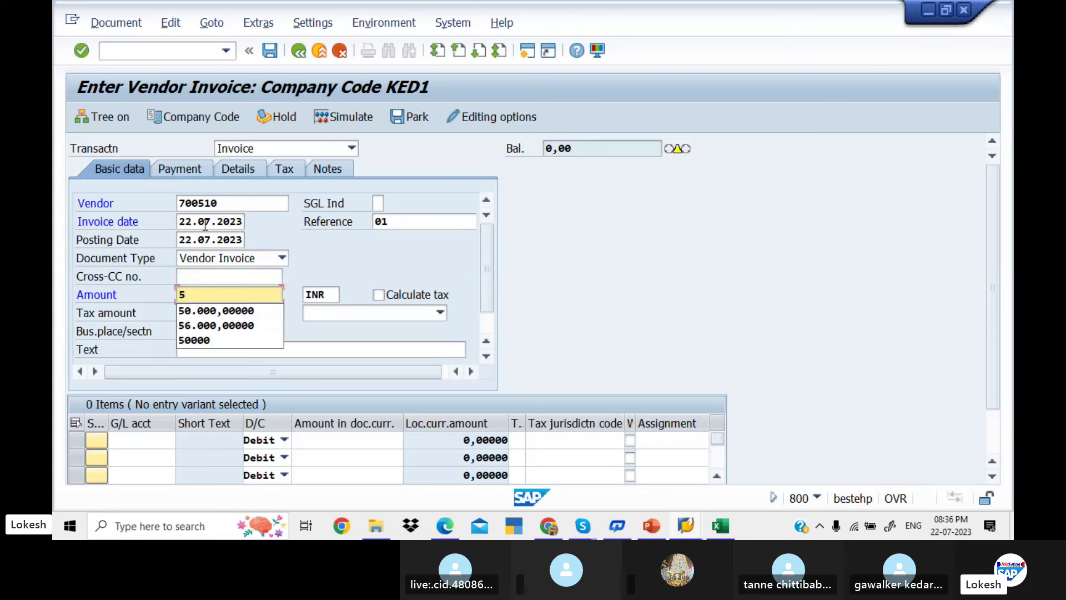
pyautogui.press('Down')
pyautogui.press('Down')
pyautogui.press('Down')
pyautogui.press('Return')
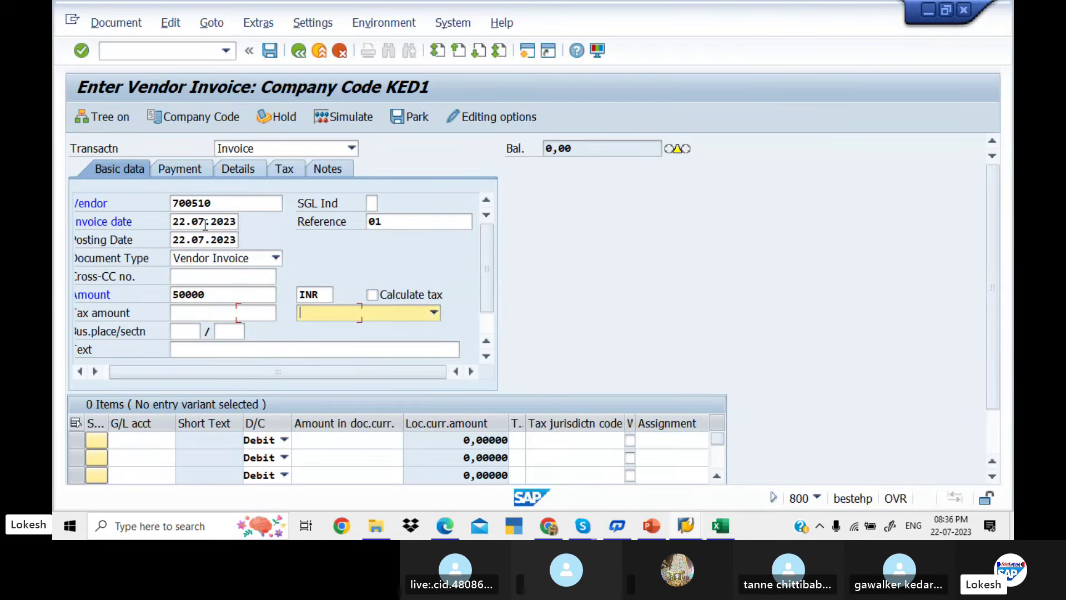
pyautogui.press('Tab')
pyautogui.press('Tab')
pyautogui.press('Tab')
pyautogui.press('Down')
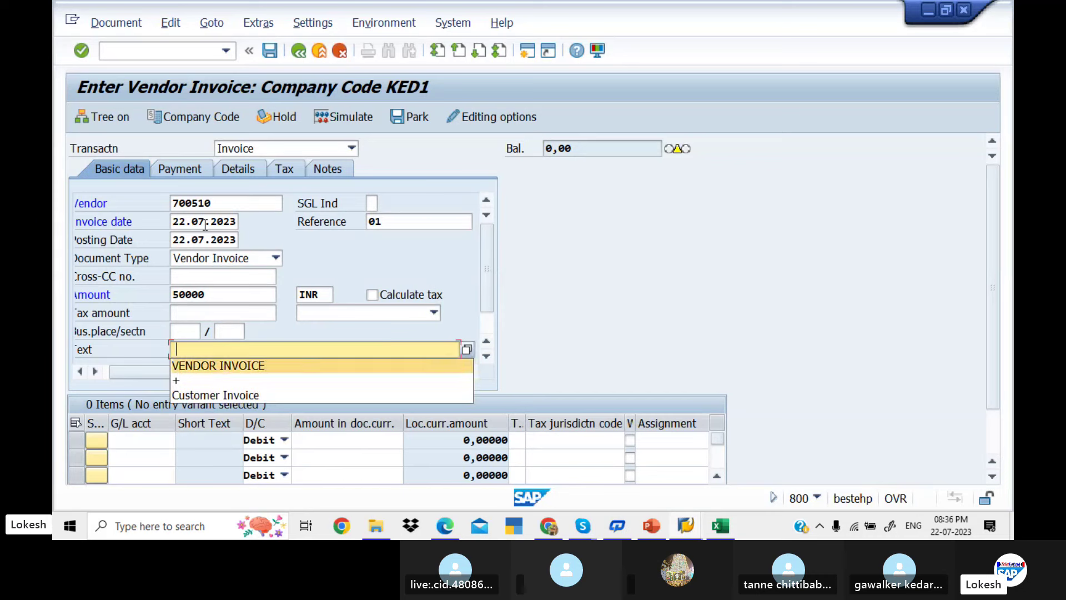
pyautogui.press('Return')
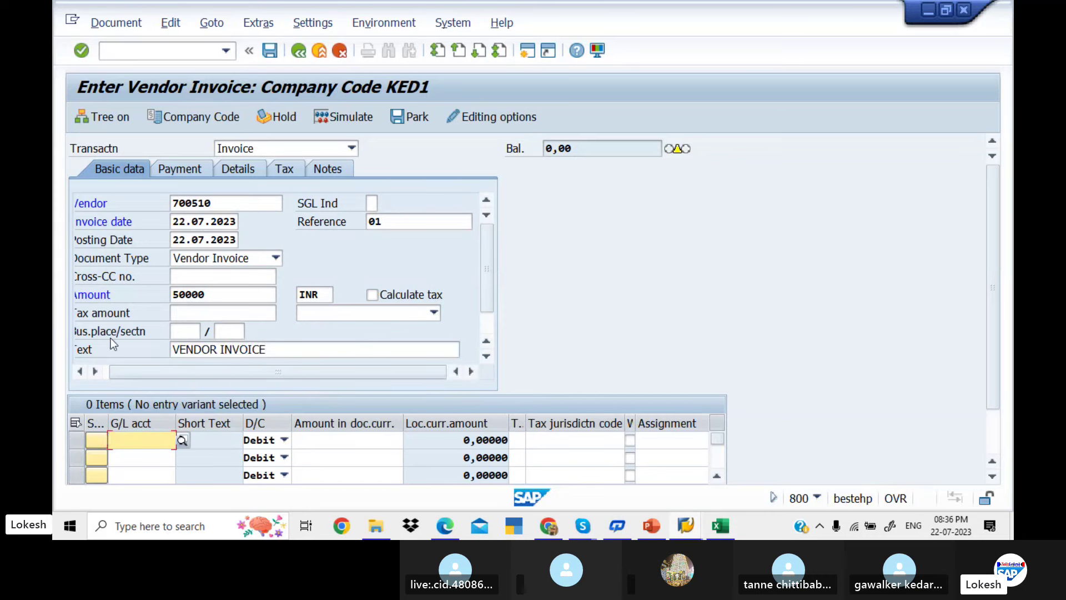
# Add a line item for G/L account 400005 Purchase A/c with amount 50000
pyautogui.click(183, 441)
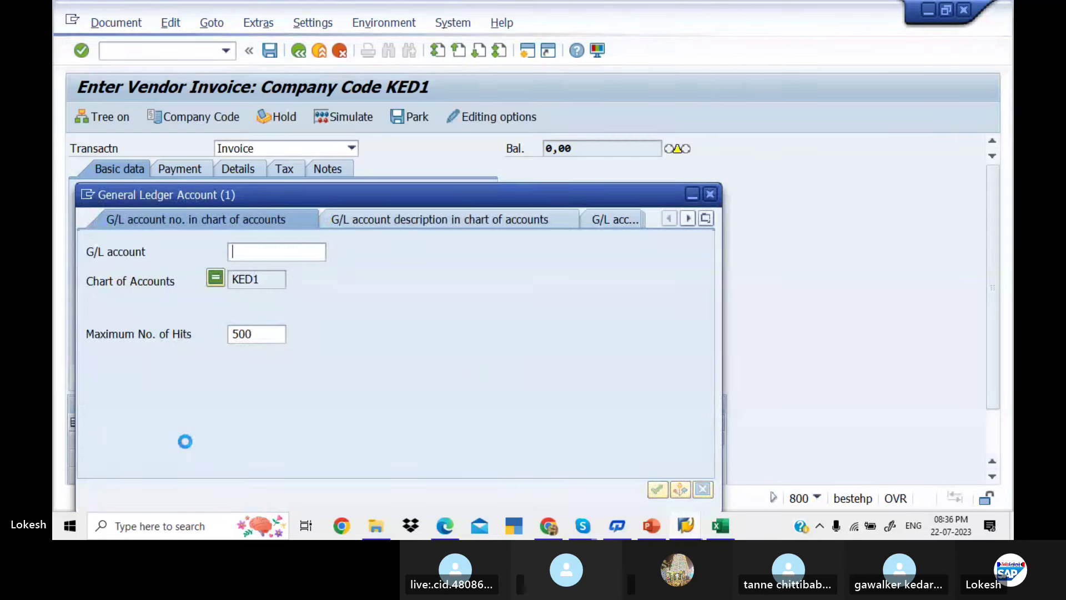
pyautogui.press('Return')
pyautogui.press('Down')
pyautogui.press('Down')
pyautogui.press('Down')
pyautogui.press('Down')
pyautogui.press('Down')
pyautogui.press('Down')
pyautogui.press('Down')
pyautogui.press('Down')
pyautogui.press('Down')
pyautogui.press('Down')
pyautogui.press('Down')
pyautogui.press('Down')
pyautogui.press('Down')
pyautogui.press('Down')
pyautogui.press('Down')
pyautogui.press('Down')
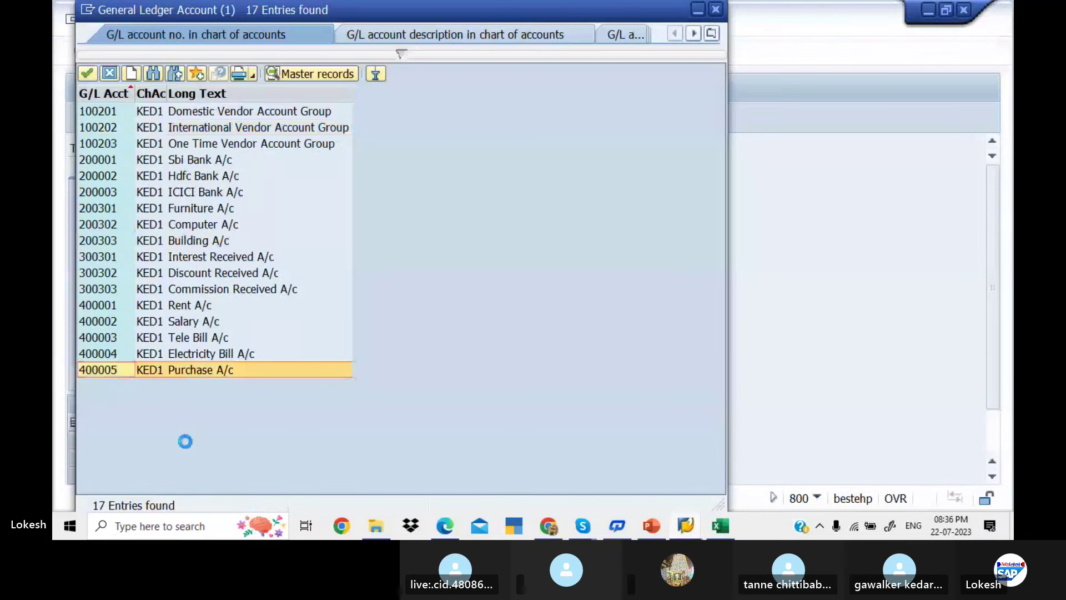
pyautogui.press('Return')
pyautogui.press('Tab')
pyautogui.press('Tab')
pyautogui.press('Tab')
pyautogui.press('Down')
pyautogui.press('Down')
pyautogui.press('Down')
pyautogui.press('Down')
pyautogui.press('Down')
pyautogui.press('Down')
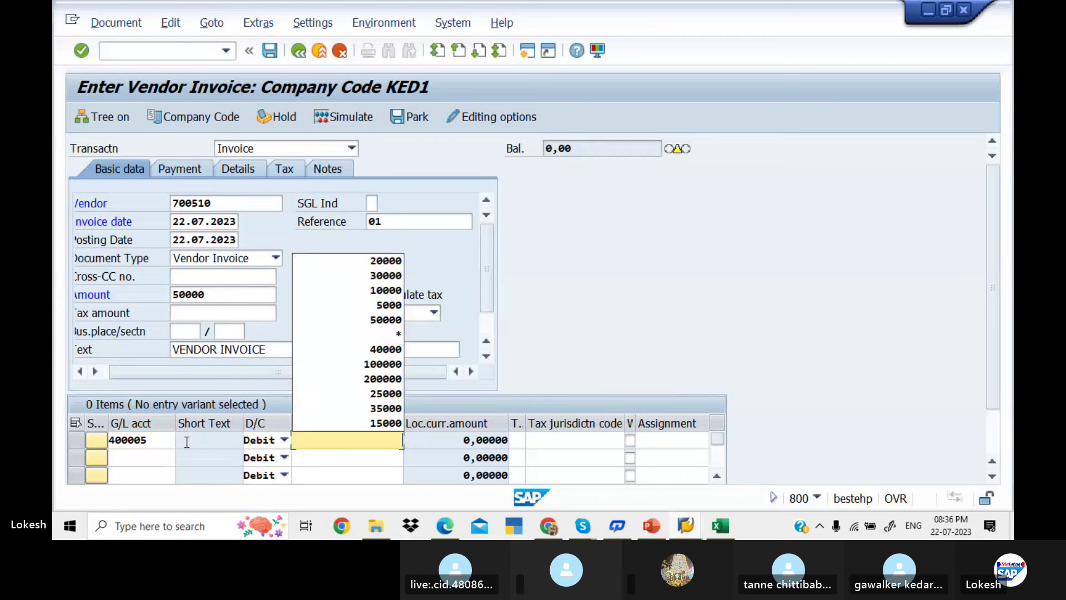
pyautogui.press('Return')
# Give the line item value date 22.07.2023 and text Purchase
pyautogui.press('Tab')
pyautogui.press('Tab')
pyautogui.press('Tab')
pyautogui.press('Tab')
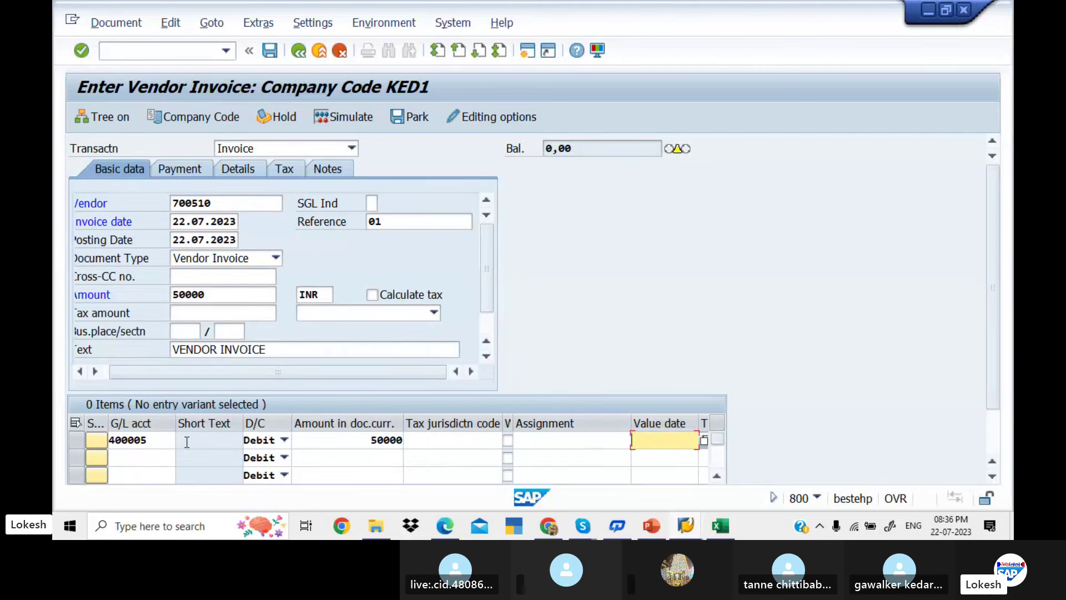
pyautogui.press('BackSpace')
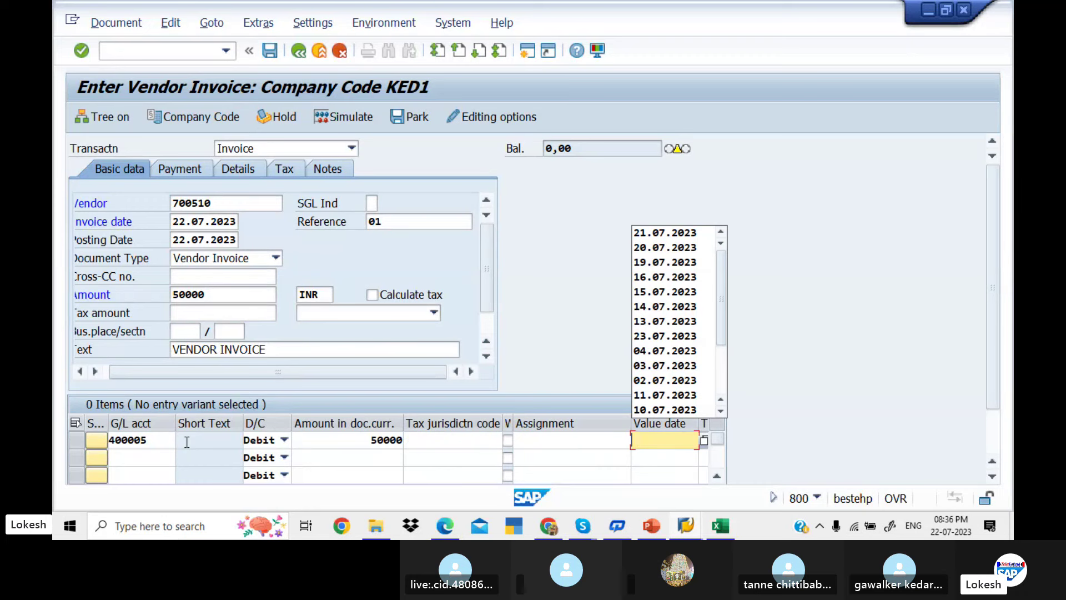
pyautogui.write('22.07')
pyautogui.press('BackSpace')
pyautogui.press('BackSpace')
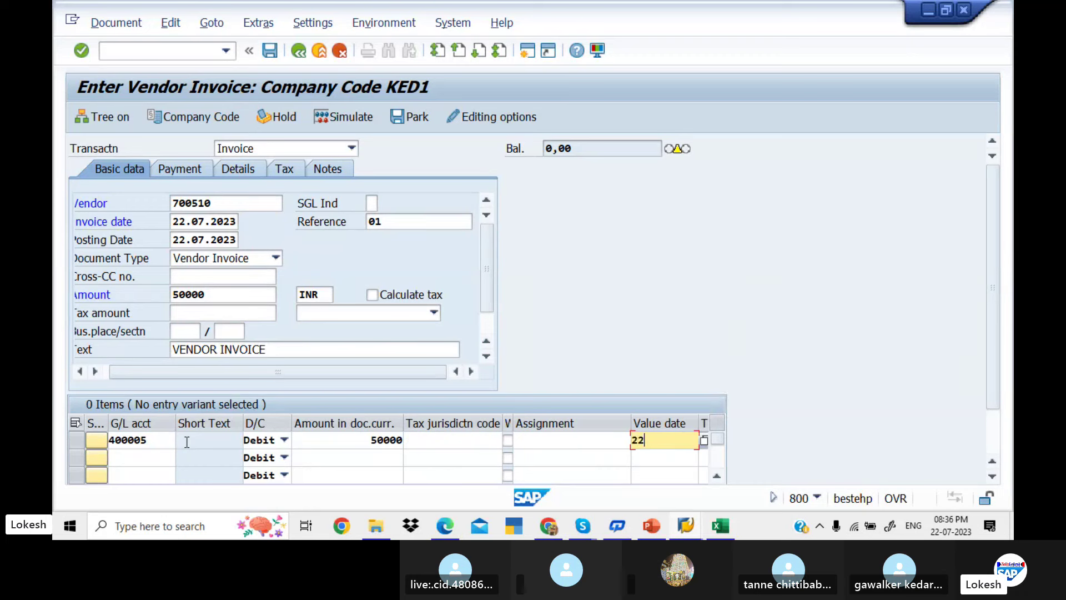
pyautogui.write('.07.2023')
pyautogui.press('Tab')
pyautogui.press('Down')
pyautogui.press('Down')
pyautogui.press('Down')
pyautogui.press('Down')
pyautogui.press('Down')
pyautogui.press('Down')
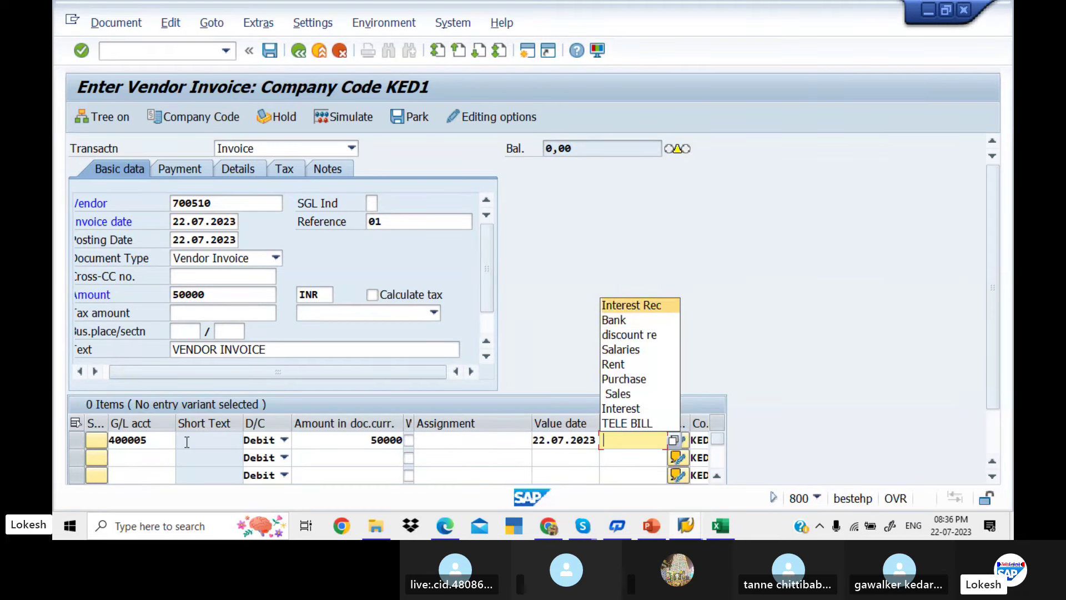
pyautogui.press('Return')
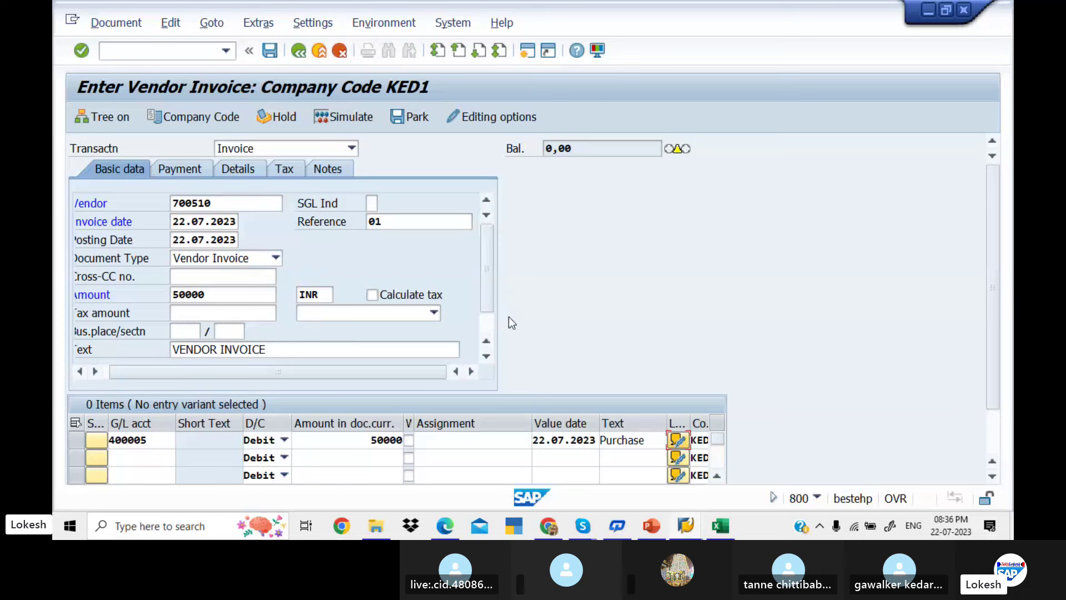
# Check the invoice and open the long text of error F5272 for the VALUT field
pyautogui.press('Return')
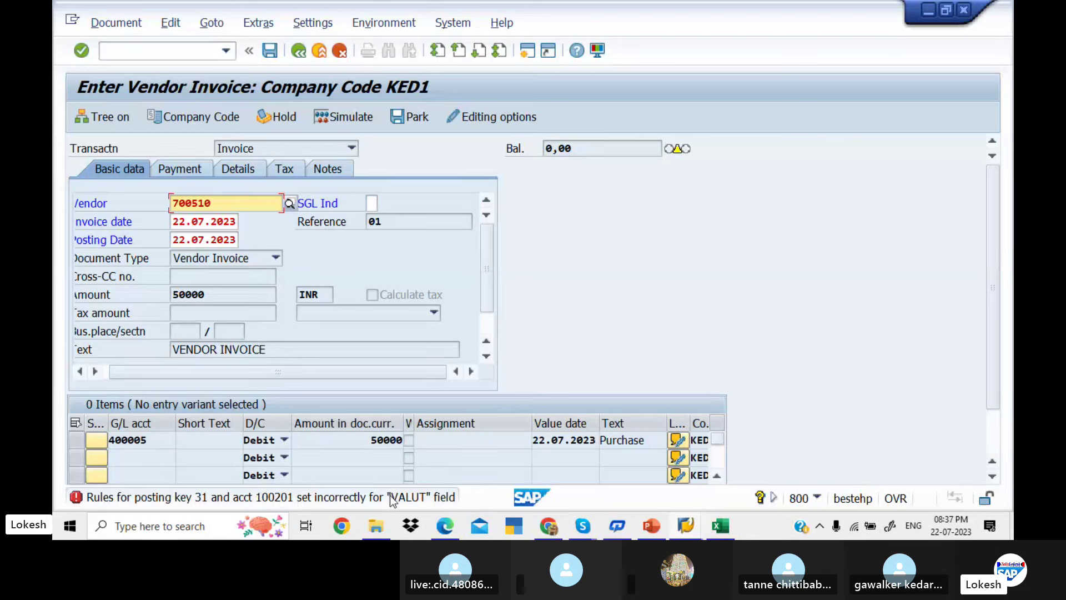
pyautogui.doubleClick(253, 498)
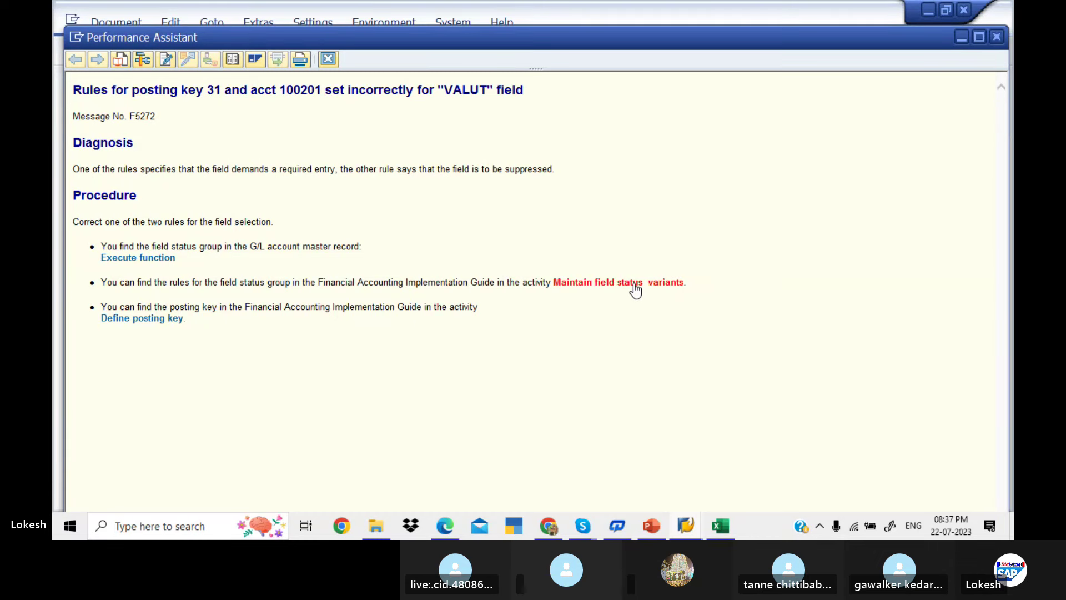
# Open Define Field Status Variants, jump to variant KED1, and open its field status groups
pyautogui.click(635, 289)
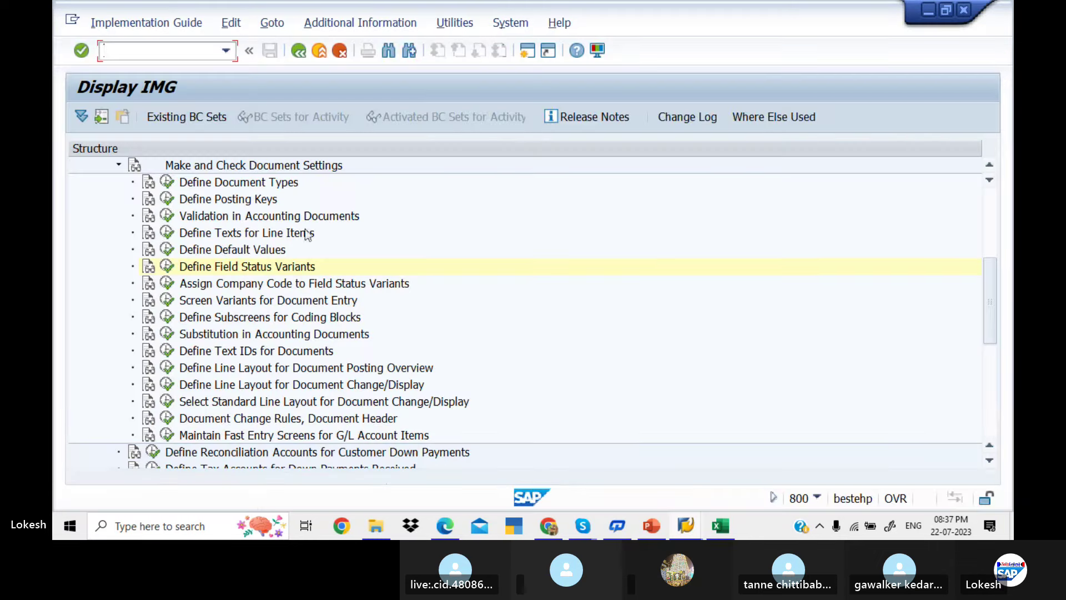
pyautogui.click(168, 266)
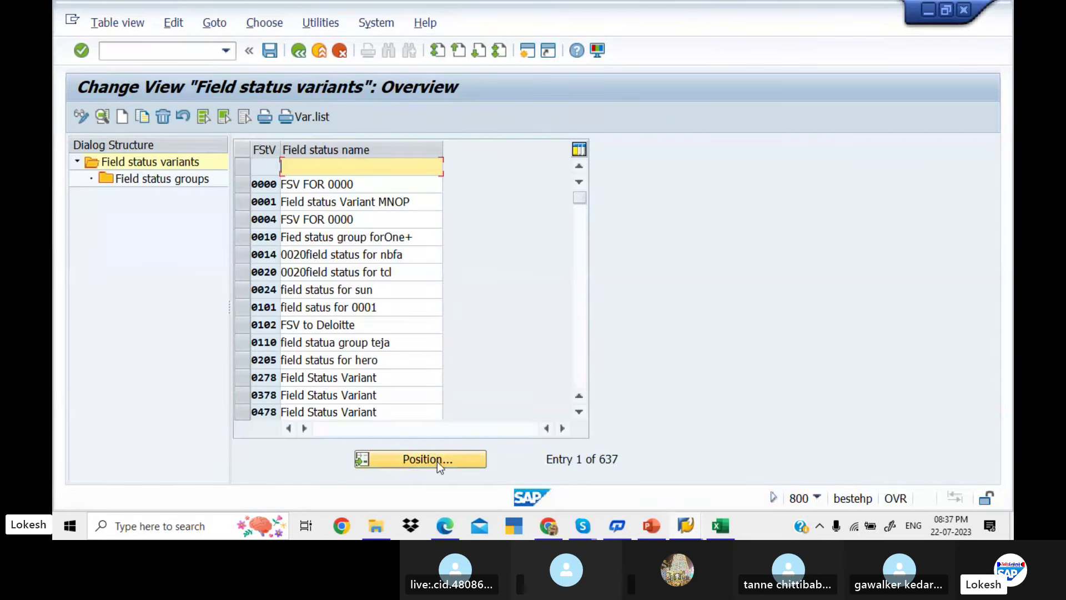
pyautogui.click(437, 461)
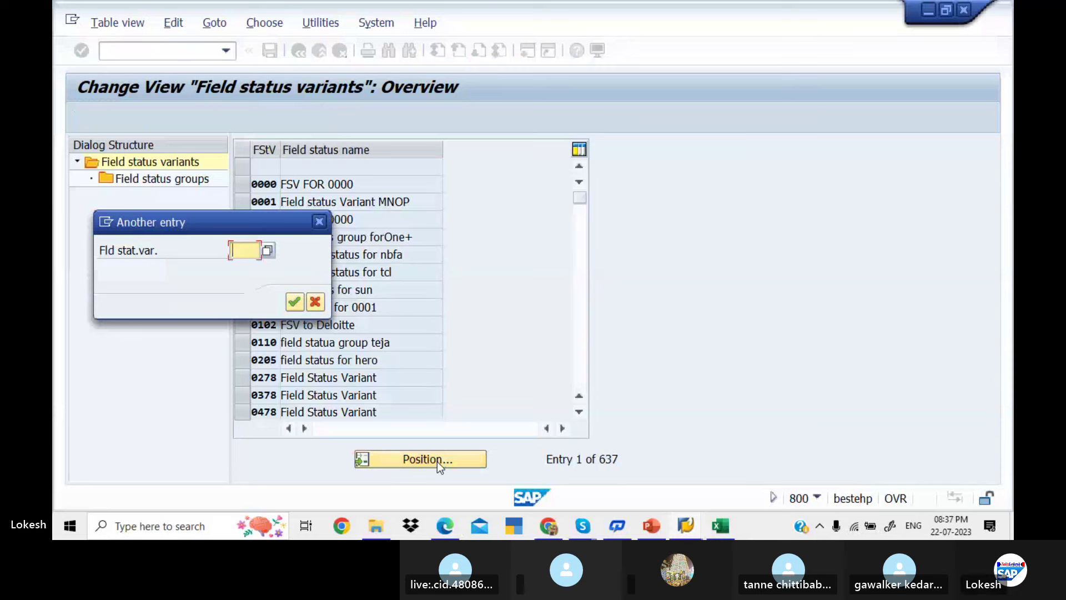
pyautogui.write('ked1')
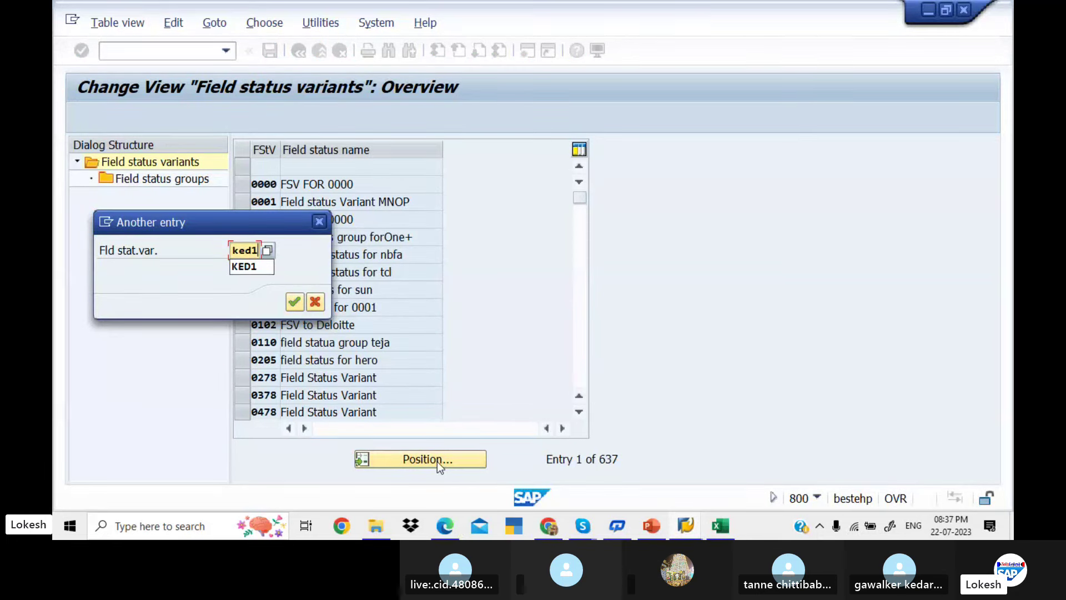
pyautogui.press('Return')
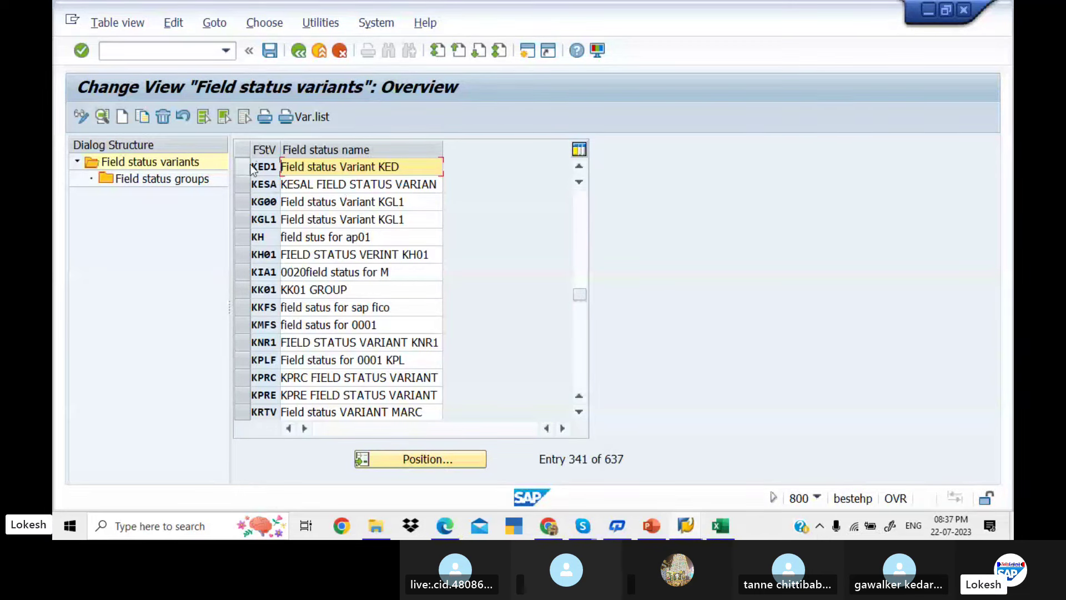
pyautogui.click(242, 167)
pyautogui.doubleClick(181, 179)
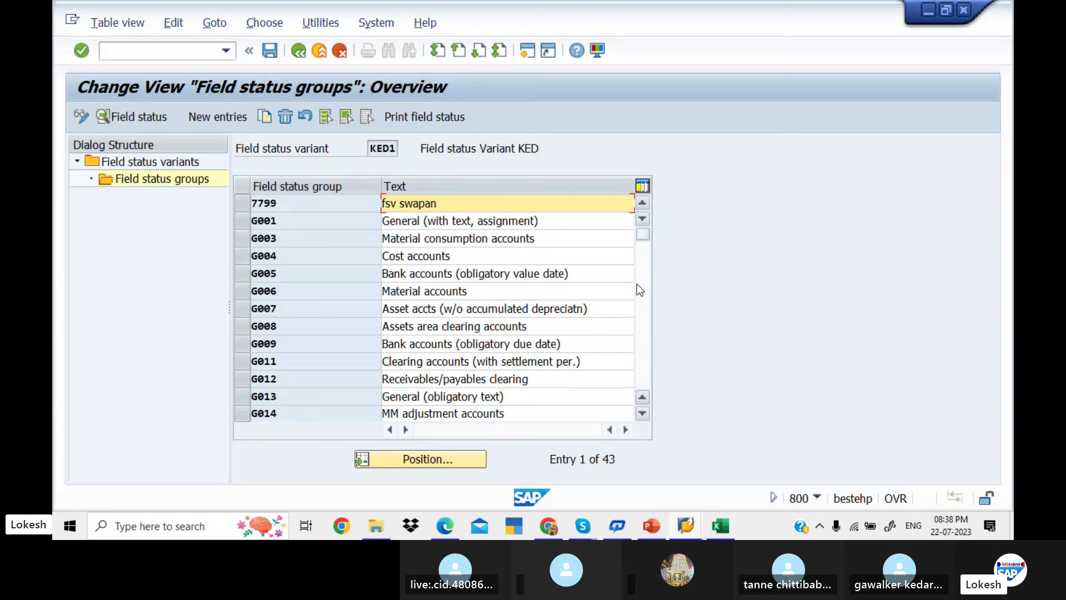
# Open group G067 and review its General data, Additional assignments, Materials management and Payment subgroups
pyautogui.click(645, 302)
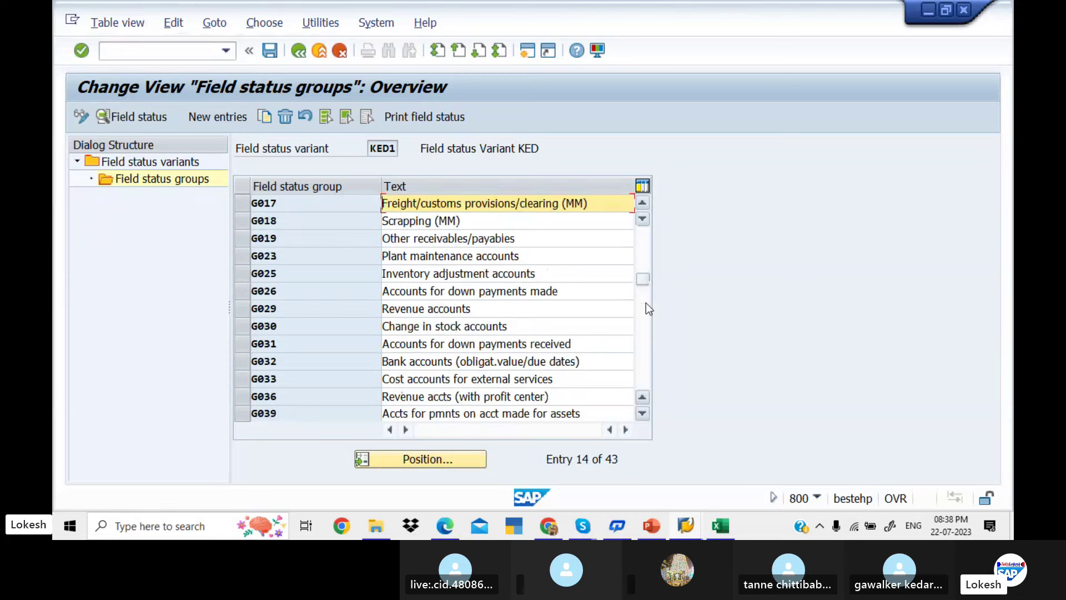
pyautogui.click(645, 302)
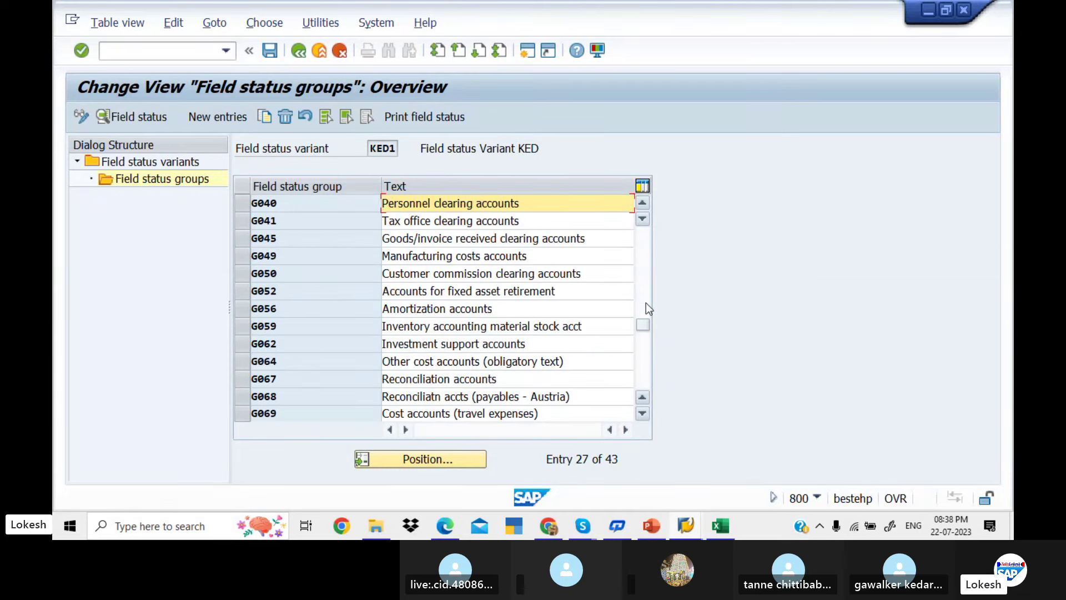
pyautogui.click(525, 376)
pyautogui.doubleClick(526, 379)
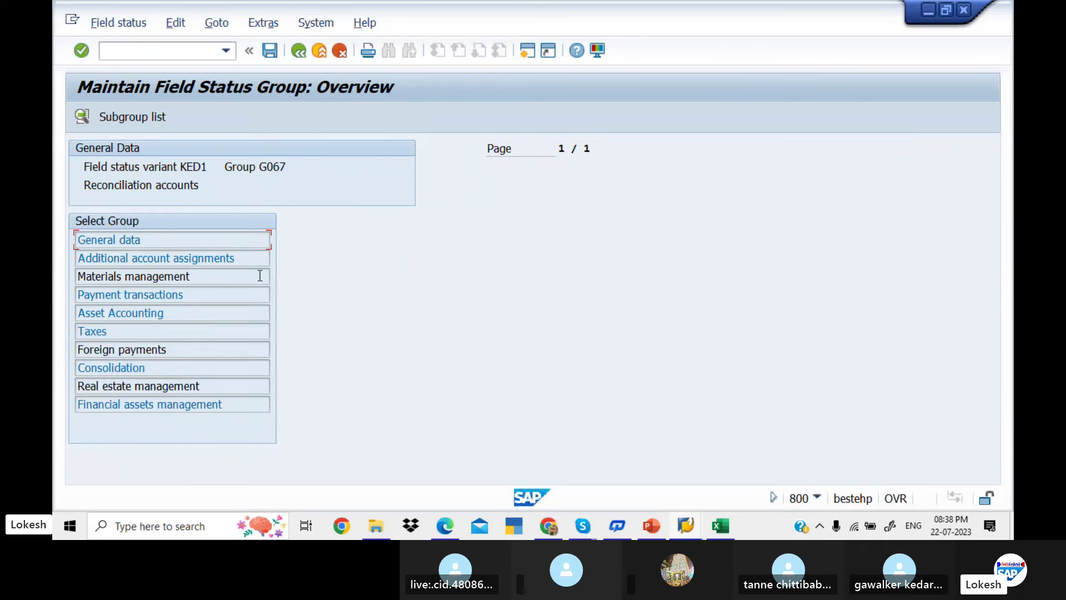
pyautogui.doubleClick(231, 246)
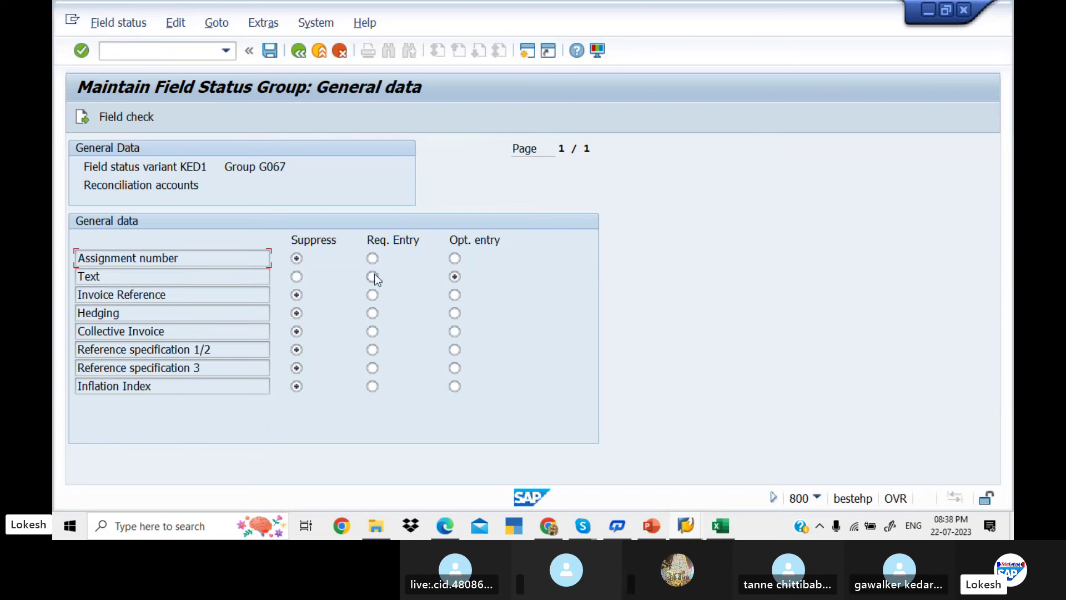
pyautogui.click(303, 50)
pyautogui.doubleClick(231, 258)
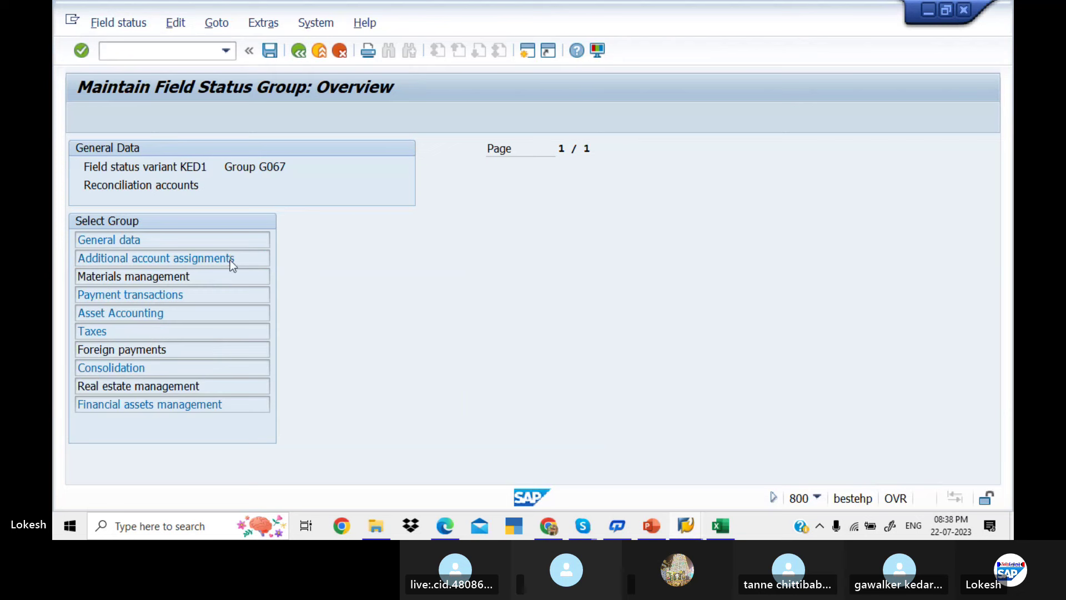
pyautogui.click(300, 52)
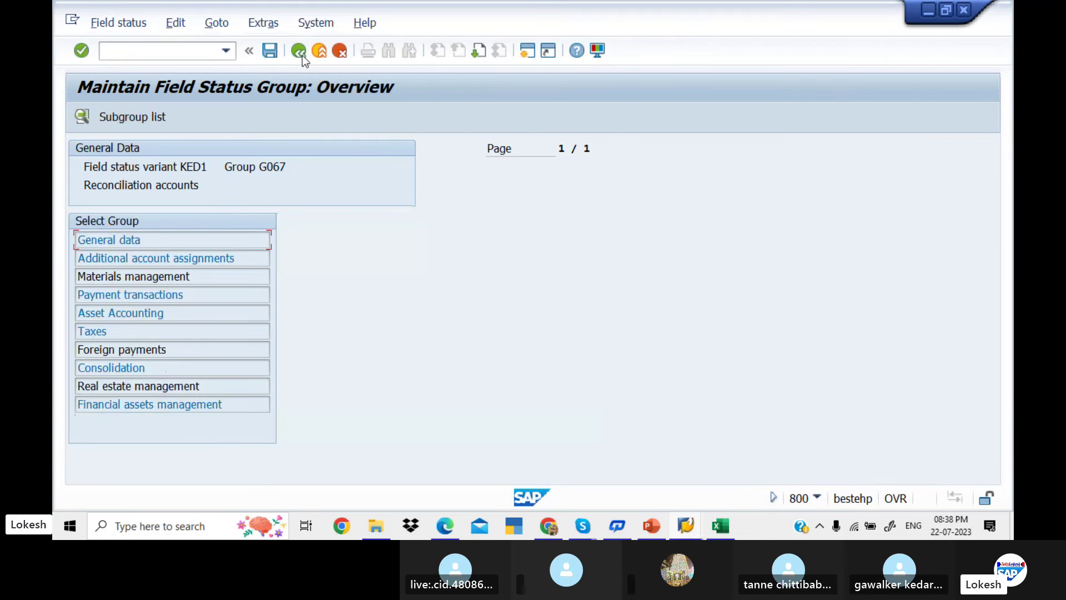
pyautogui.doubleClick(242, 277)
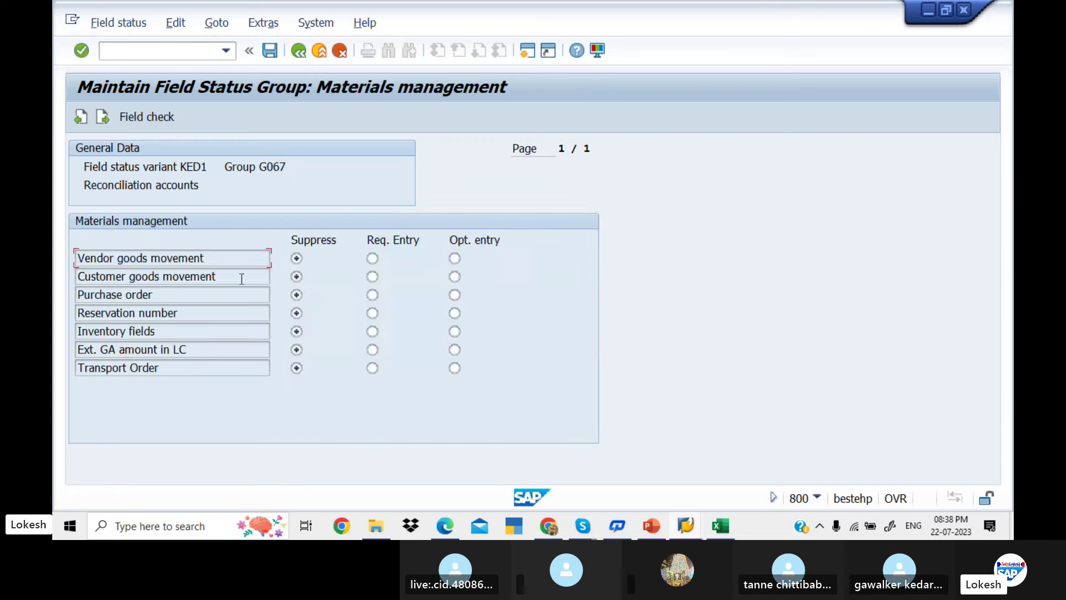
pyautogui.click(299, 52)
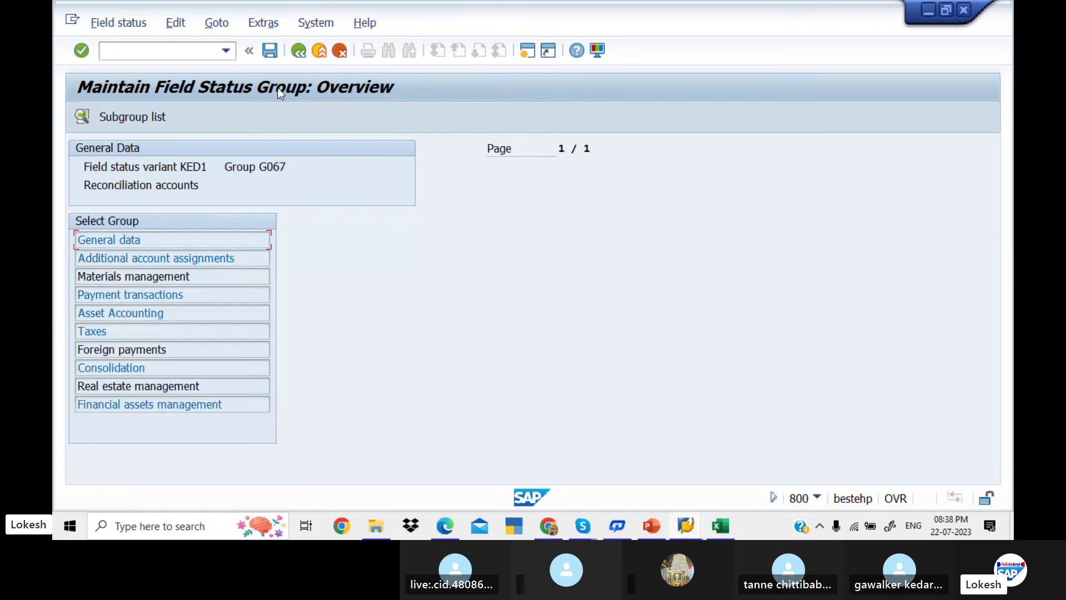
pyautogui.doubleClick(201, 296)
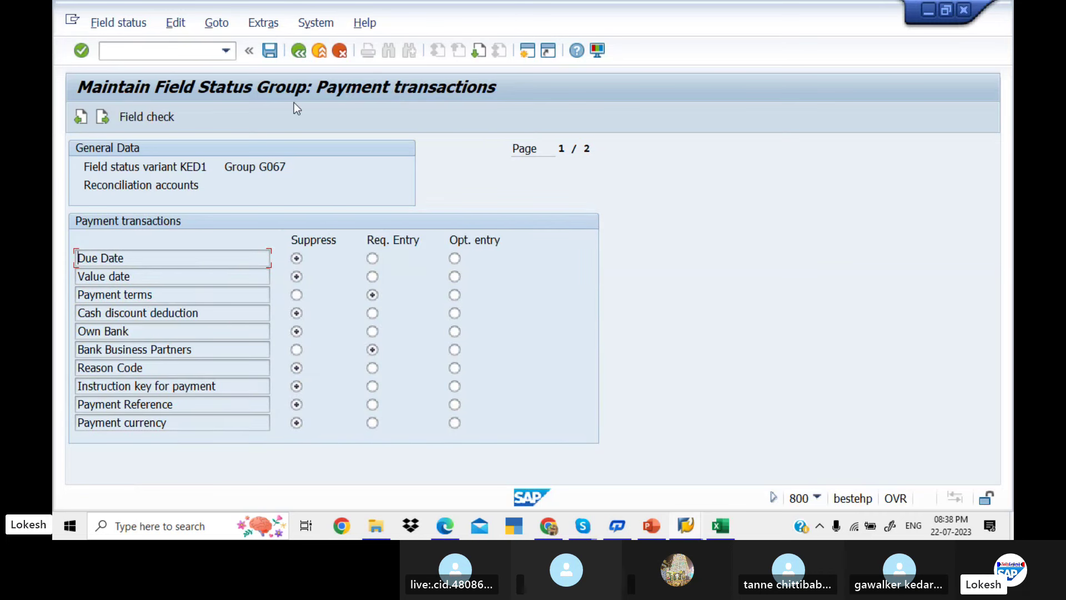
pyautogui.click(299, 52)
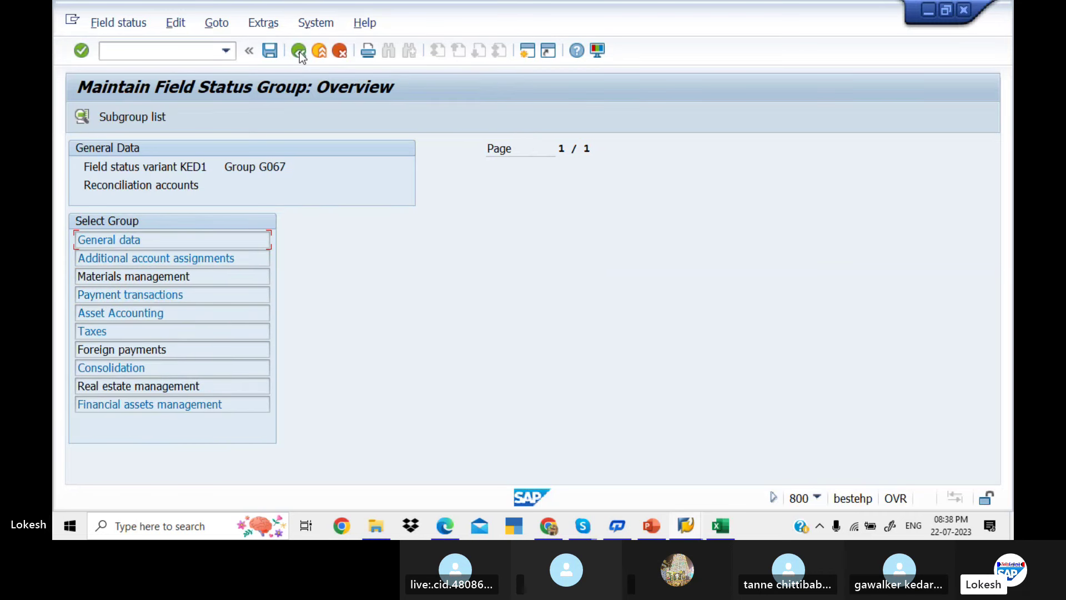
# Set Asset retirement to Suppress under Asset Accounting and save it to the customizing request
pyautogui.doubleClick(219, 308)
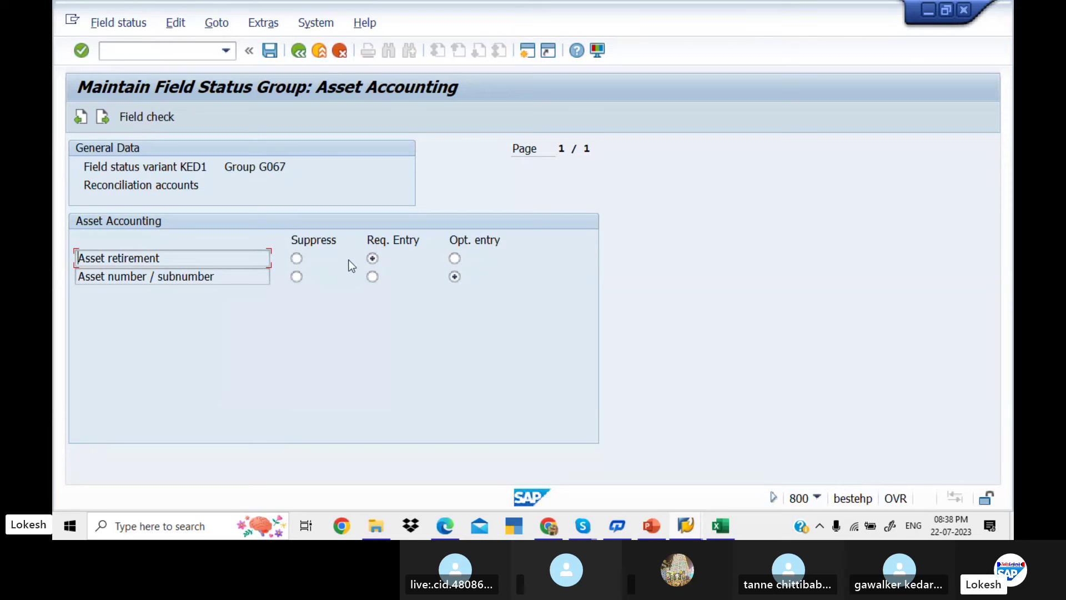
pyautogui.click(296, 259)
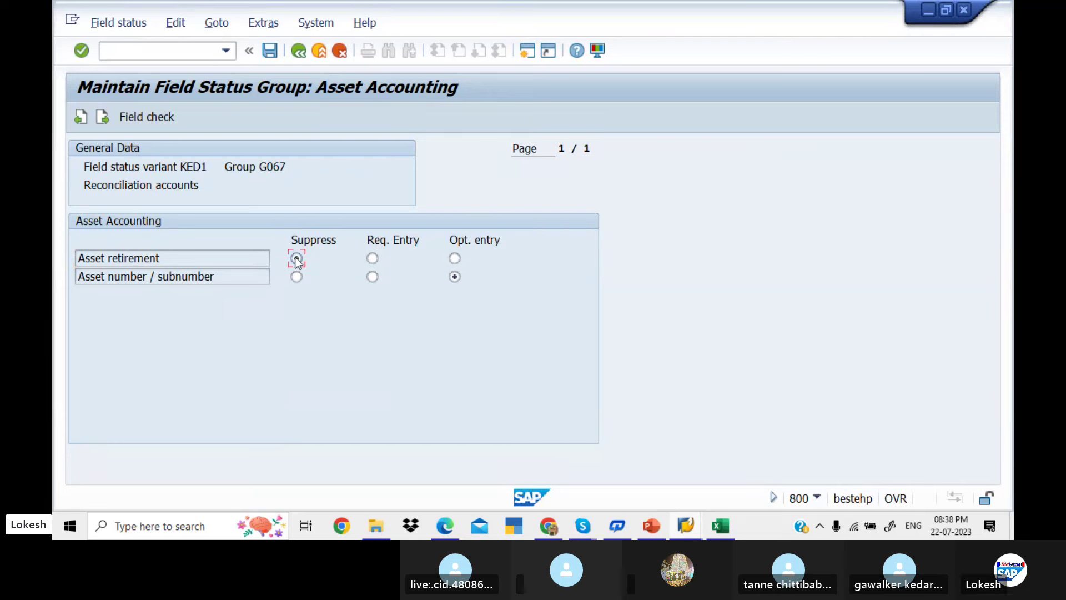
pyautogui.click(275, 54)
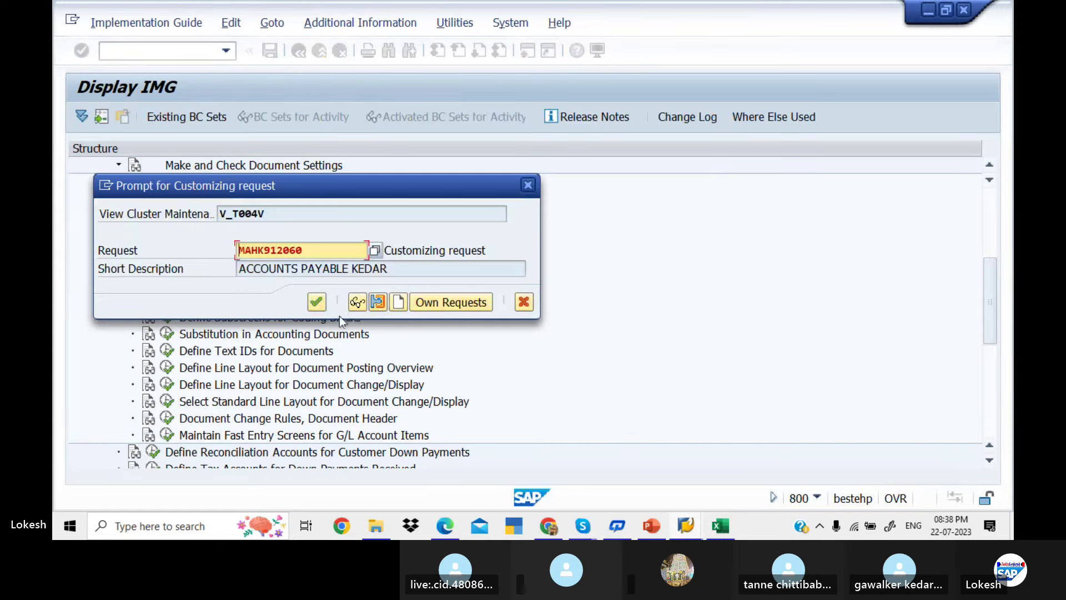
pyautogui.click(316, 302)
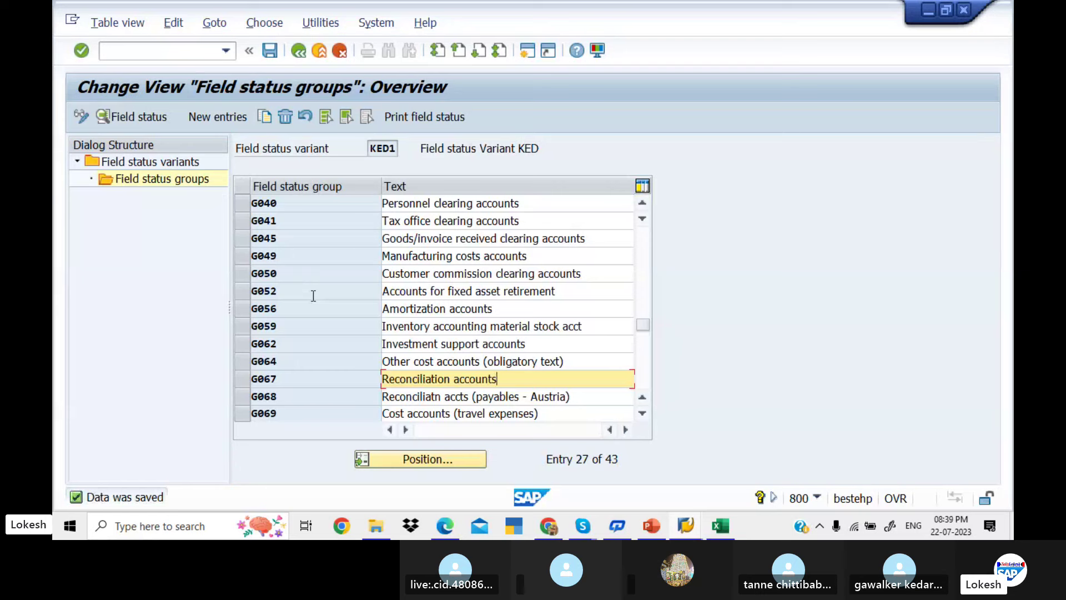
pyautogui.click(305, 50)
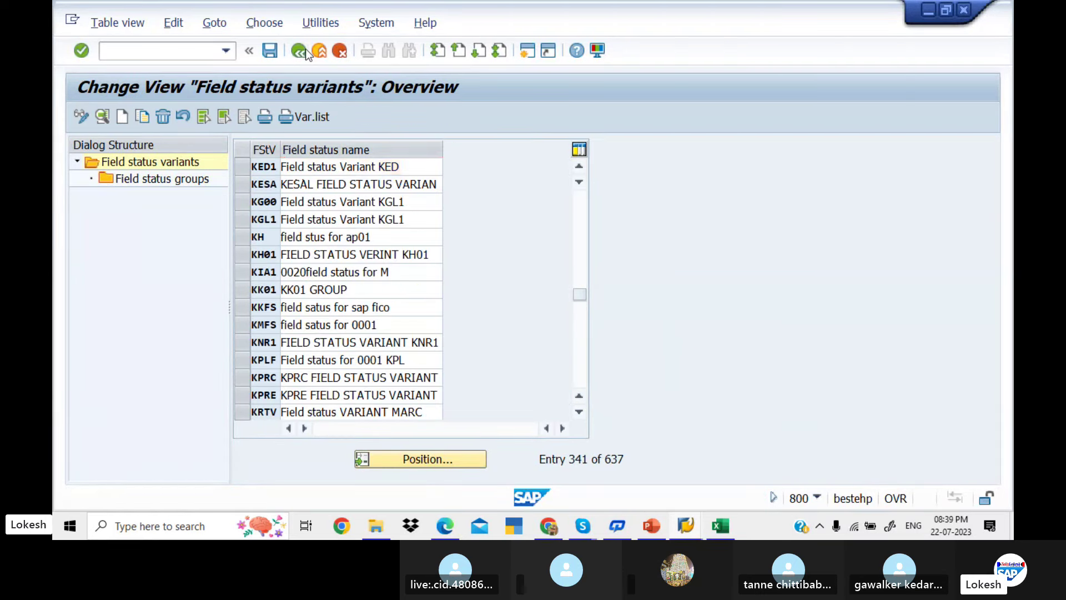
# Go back to the error explanation and open the Define Posting Keys activity
pyautogui.click(305, 49)
pyautogui.click(306, 49)
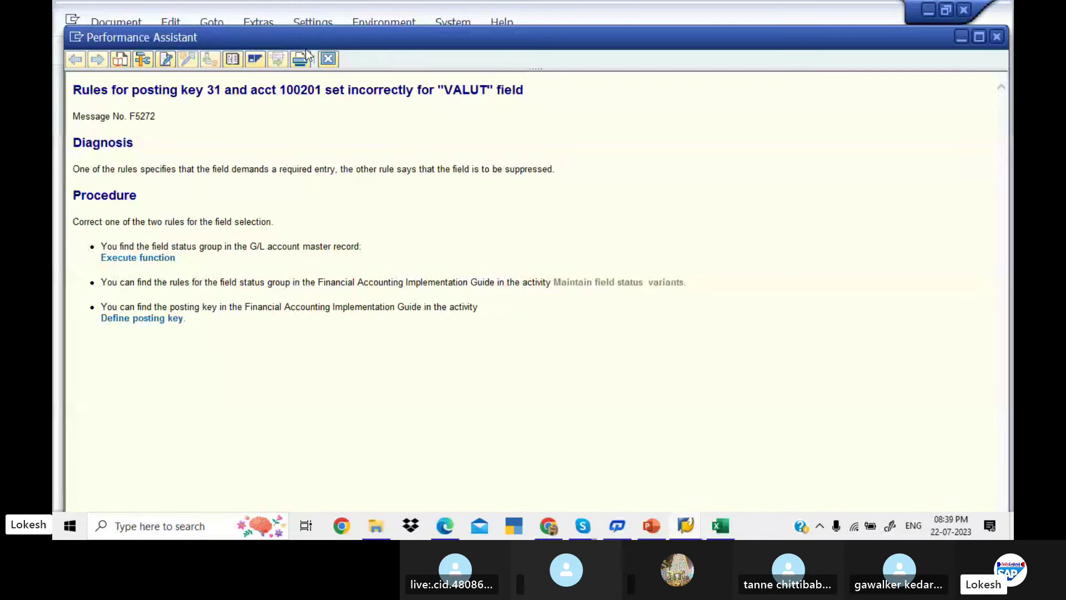
pyautogui.click(634, 295)
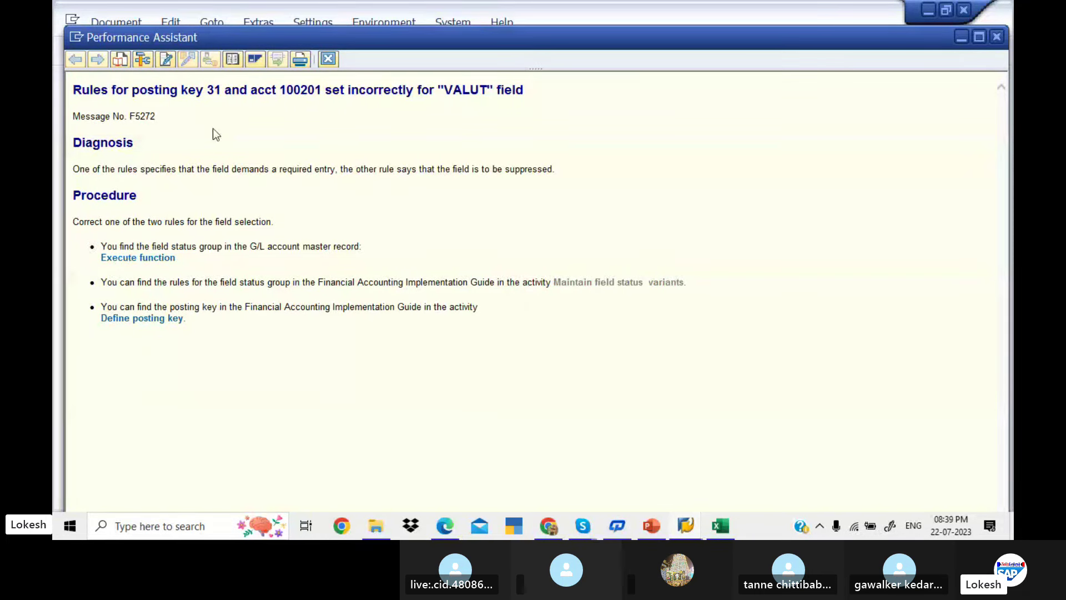
pyautogui.click(156, 321)
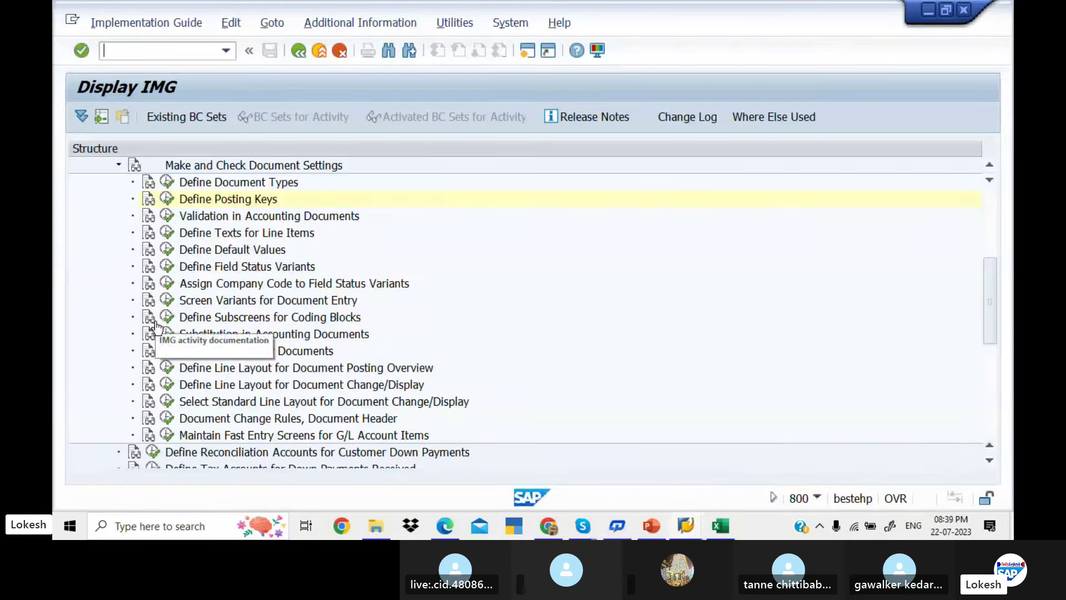
pyautogui.click(167, 199)
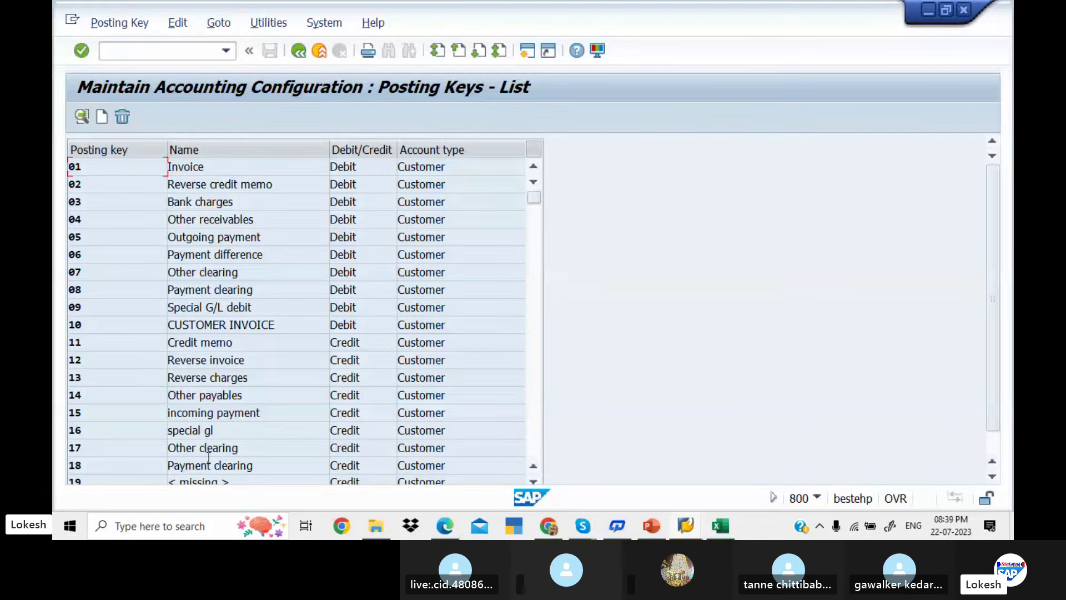
pyautogui.click(534, 357)
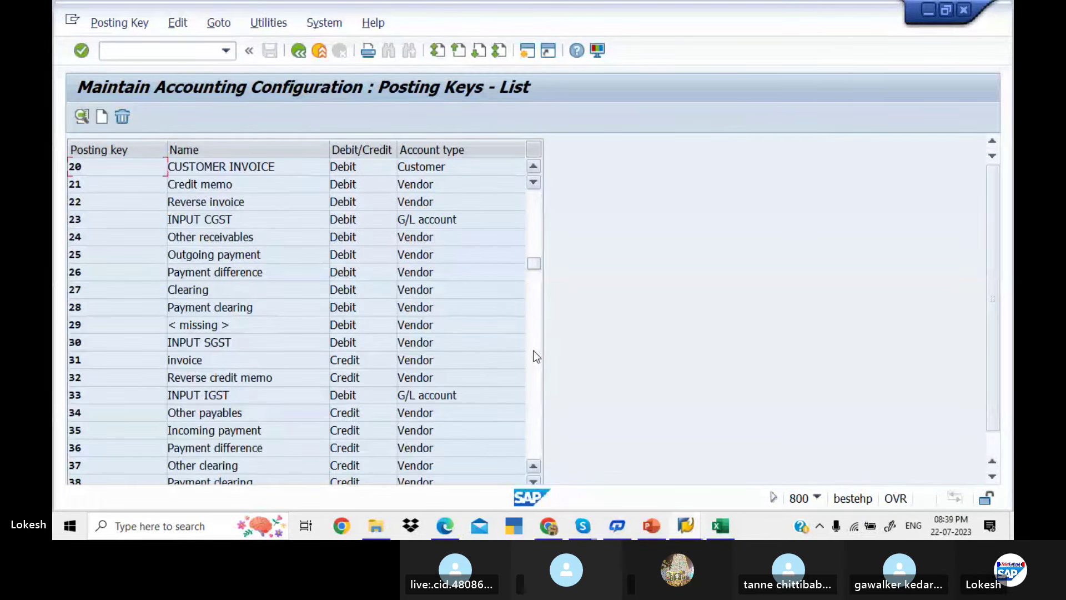
# Inspect the Asset Accounting field status rules of posting key 31
pyautogui.click(272, 364)
pyautogui.doubleClick(272, 364)
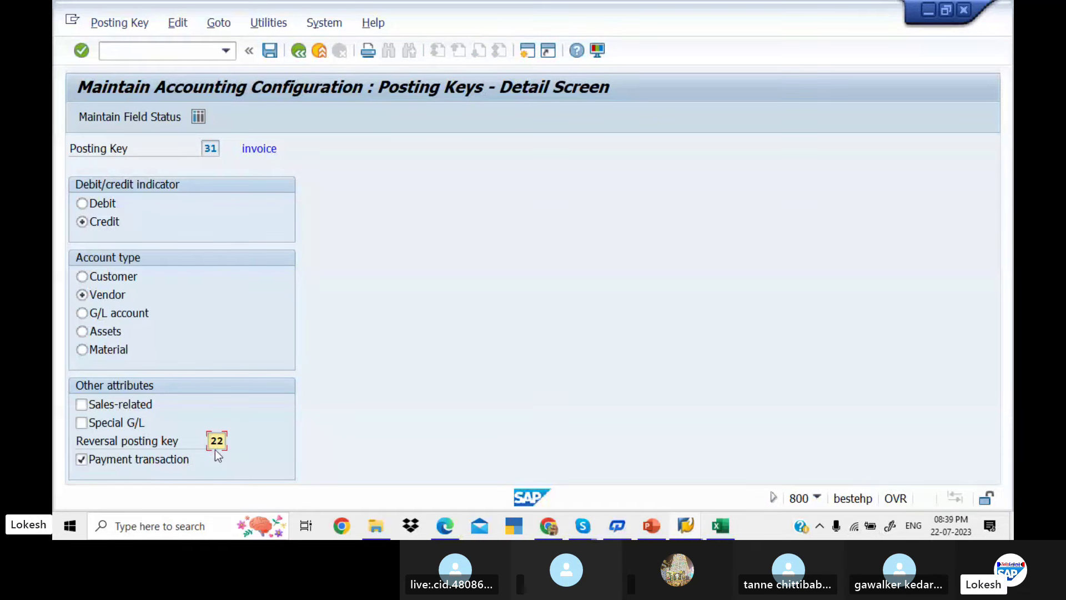
pyautogui.click(140, 116)
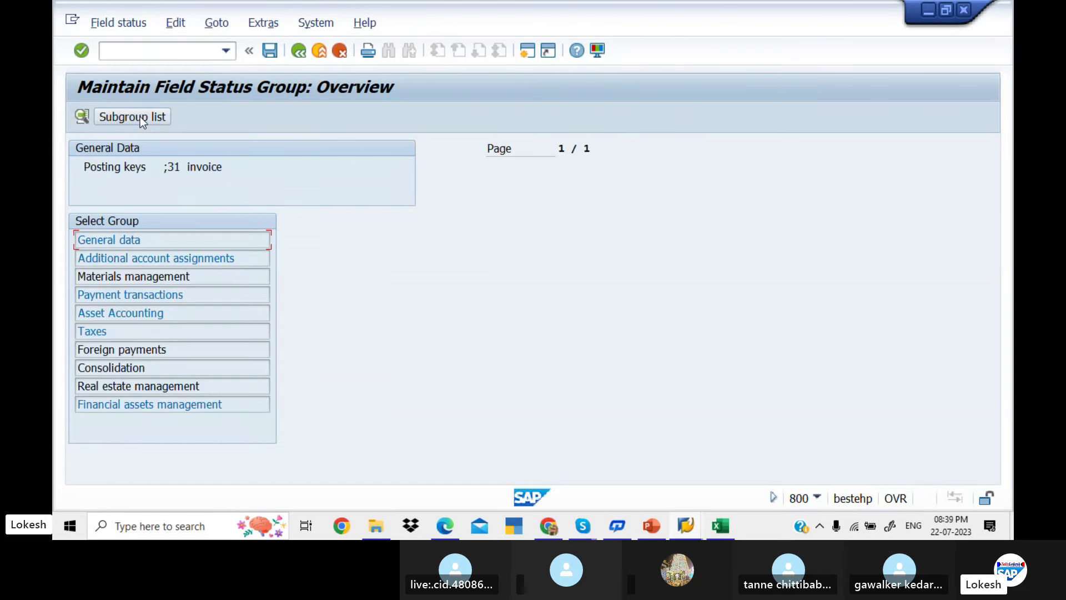
pyautogui.doubleClick(205, 311)
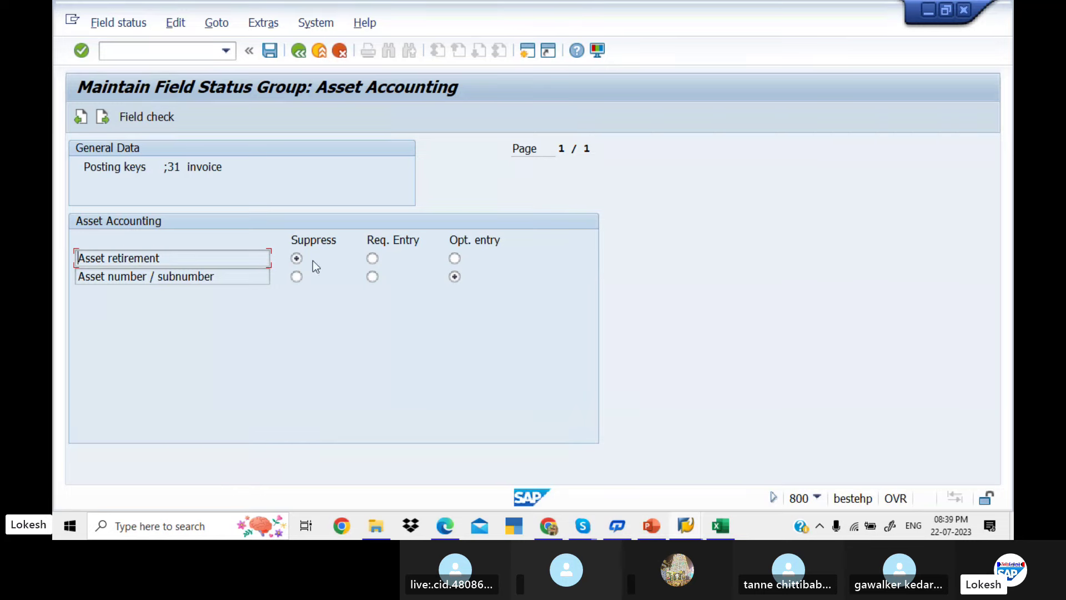
pyautogui.click(298, 51)
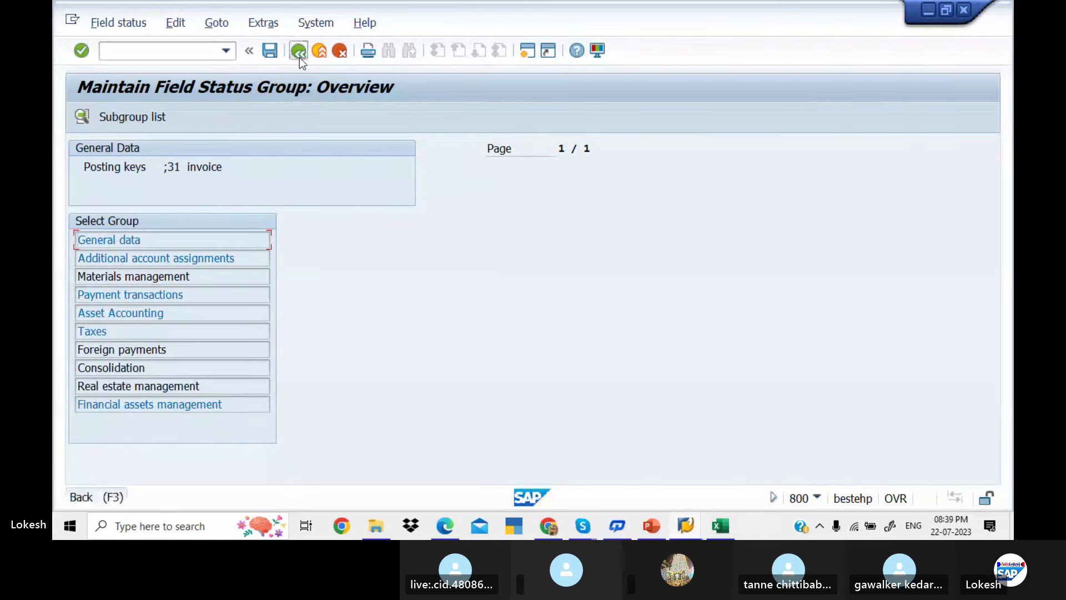
pyautogui.click(298, 51)
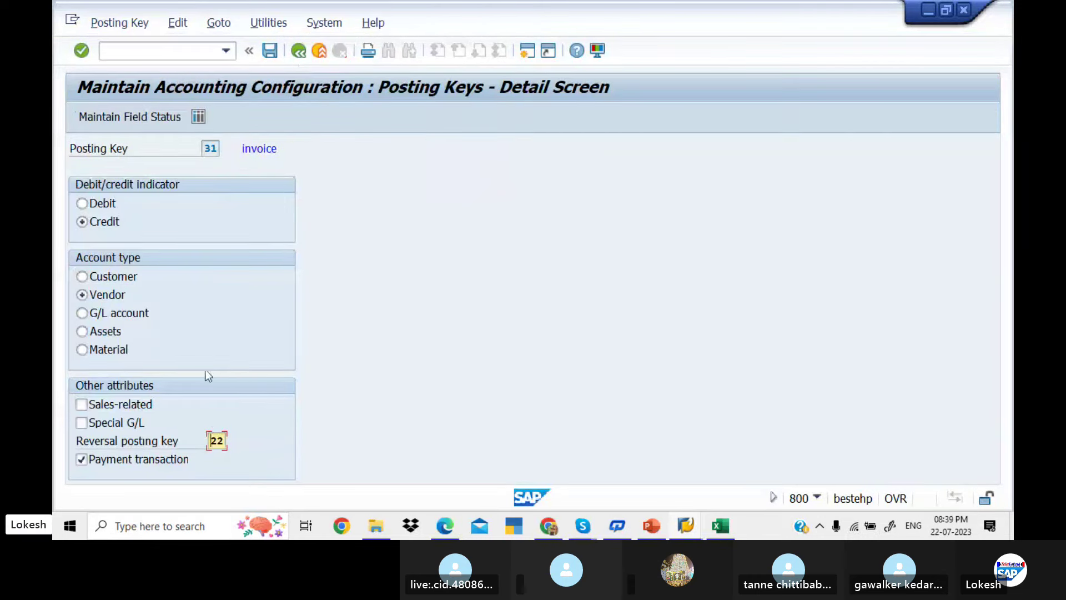
pyautogui.click(301, 49)
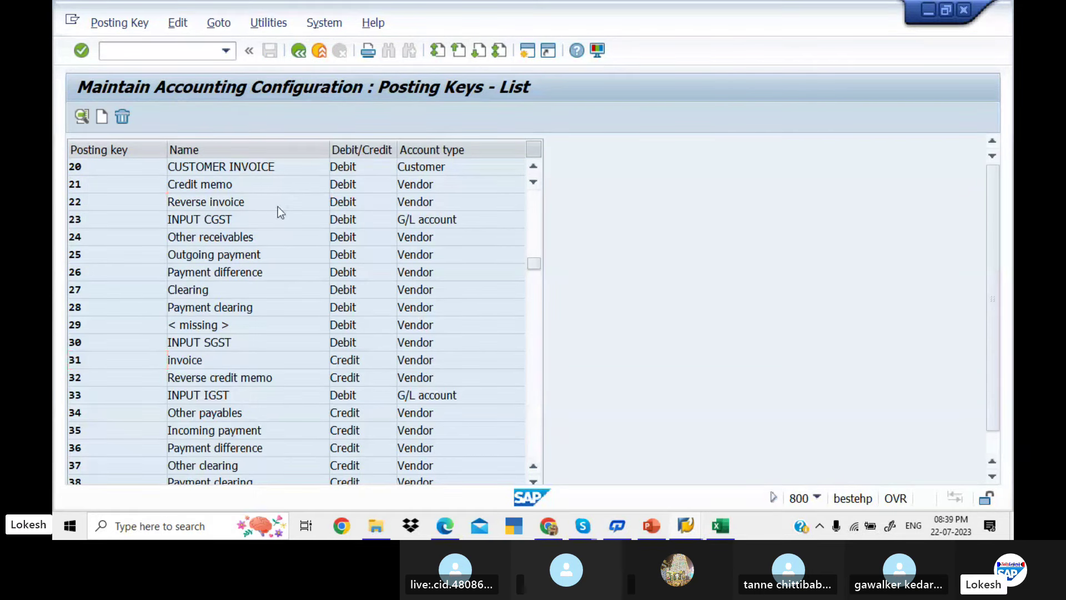
# Inspect posting key 22's Asset Accounting fields, both suppressed, and return to the IMG tree
pyautogui.doubleClick(278, 207)
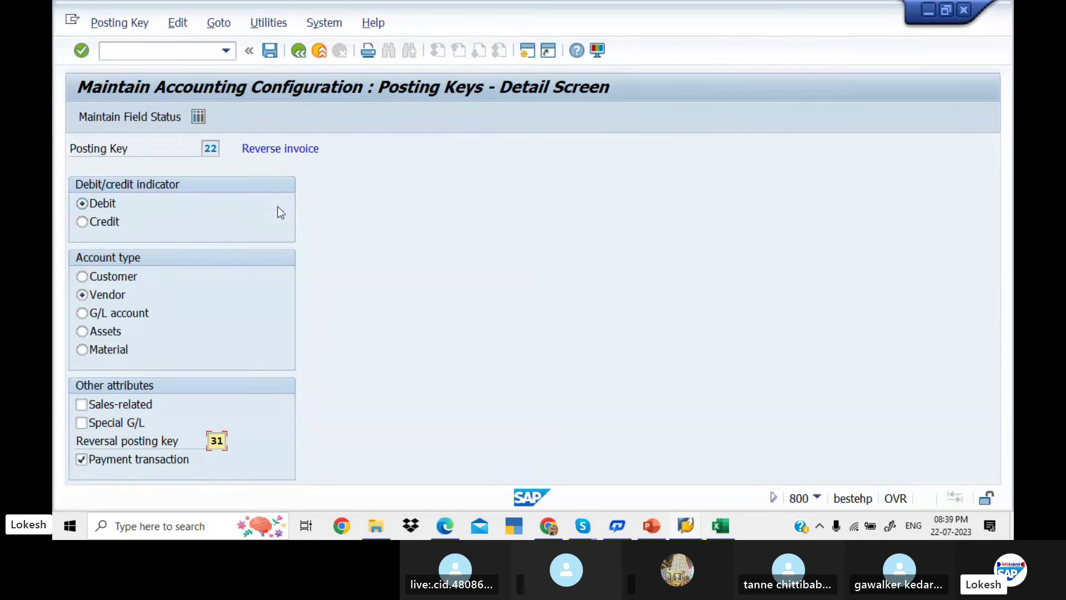
pyautogui.click(164, 115)
pyautogui.click(218, 313)
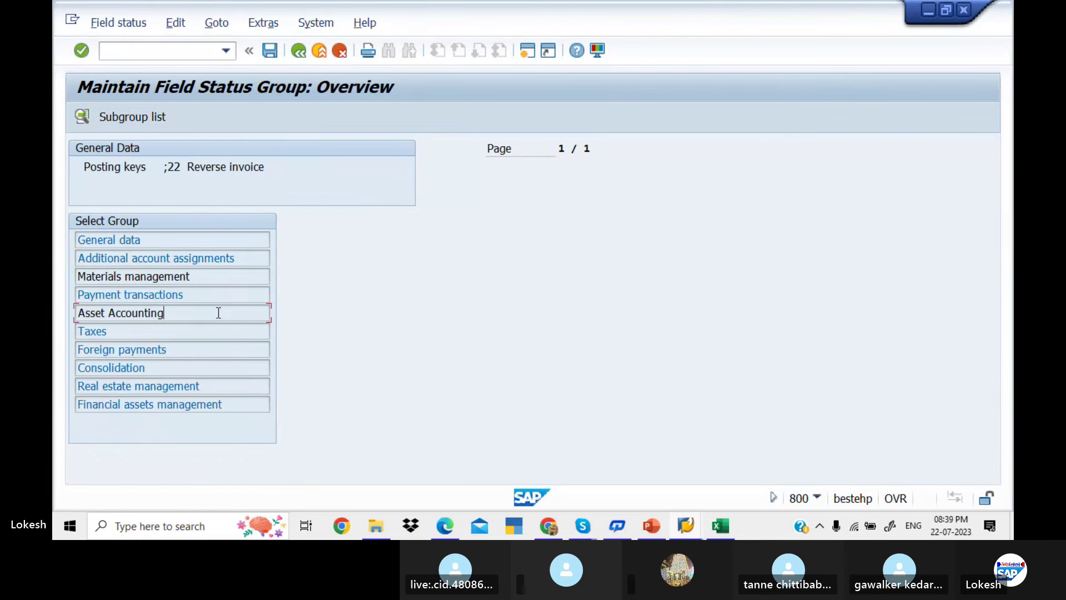
pyautogui.doubleClick(218, 313)
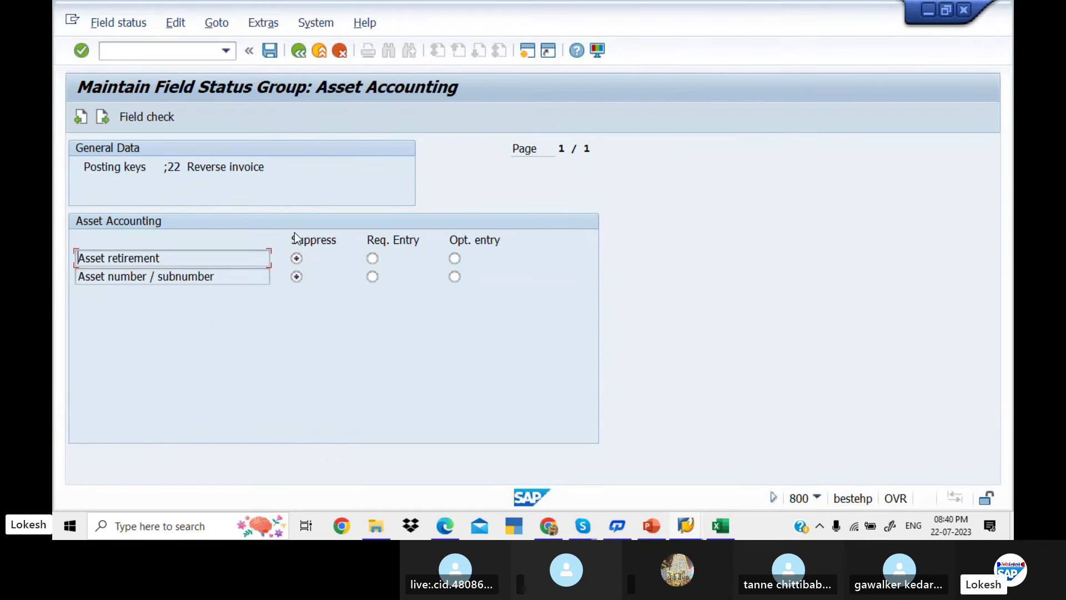
pyautogui.click(299, 52)
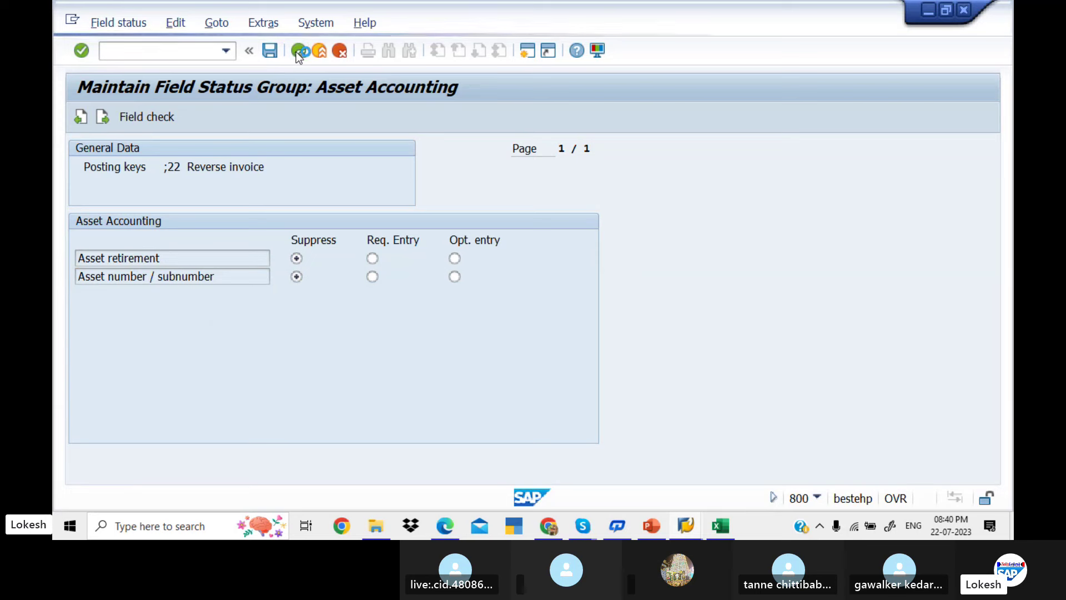
pyautogui.click(298, 51)
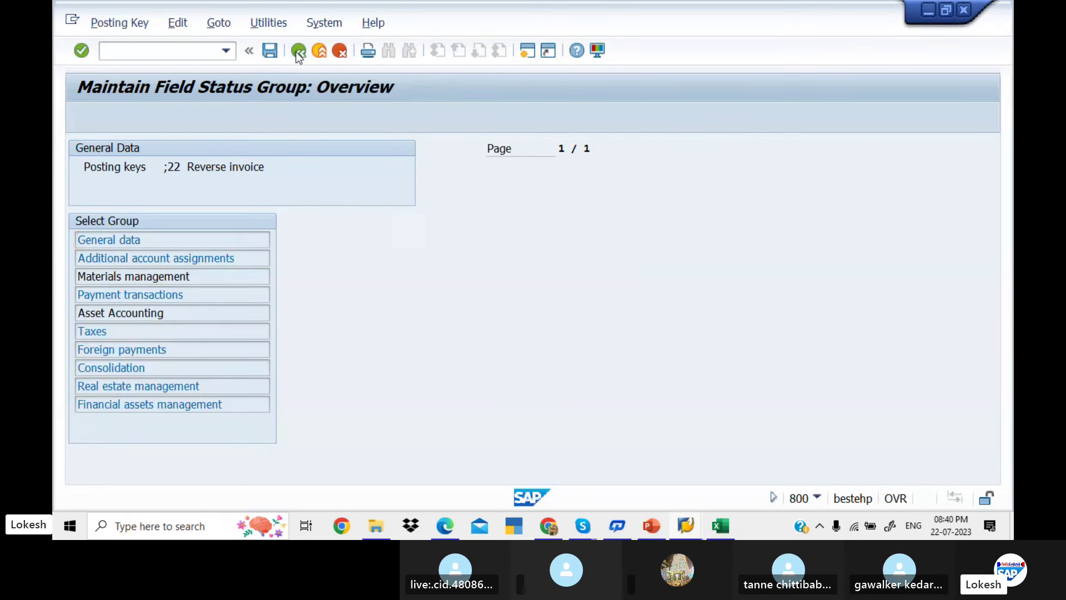
pyautogui.click(295, 51)
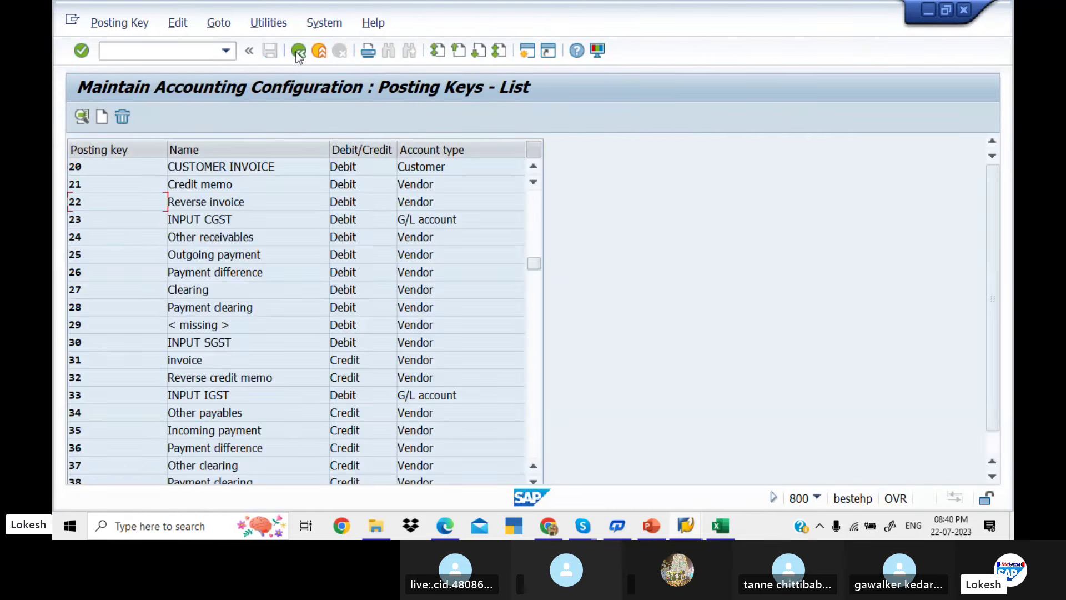
pyautogui.click(295, 52)
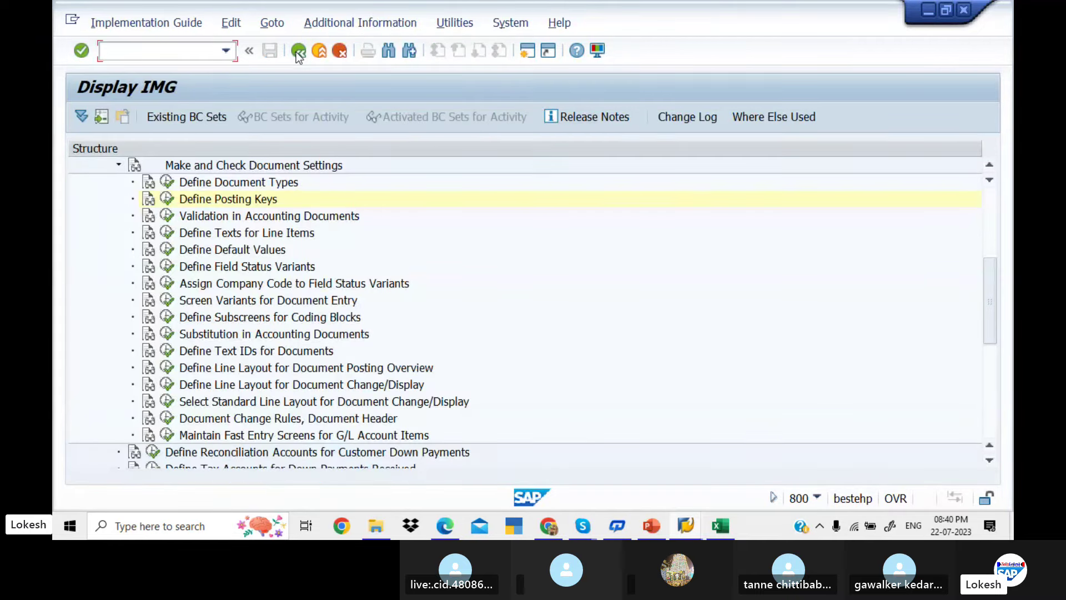
# Leave the IMG, close the error help, and recheck the invoice
pyautogui.click(296, 52)
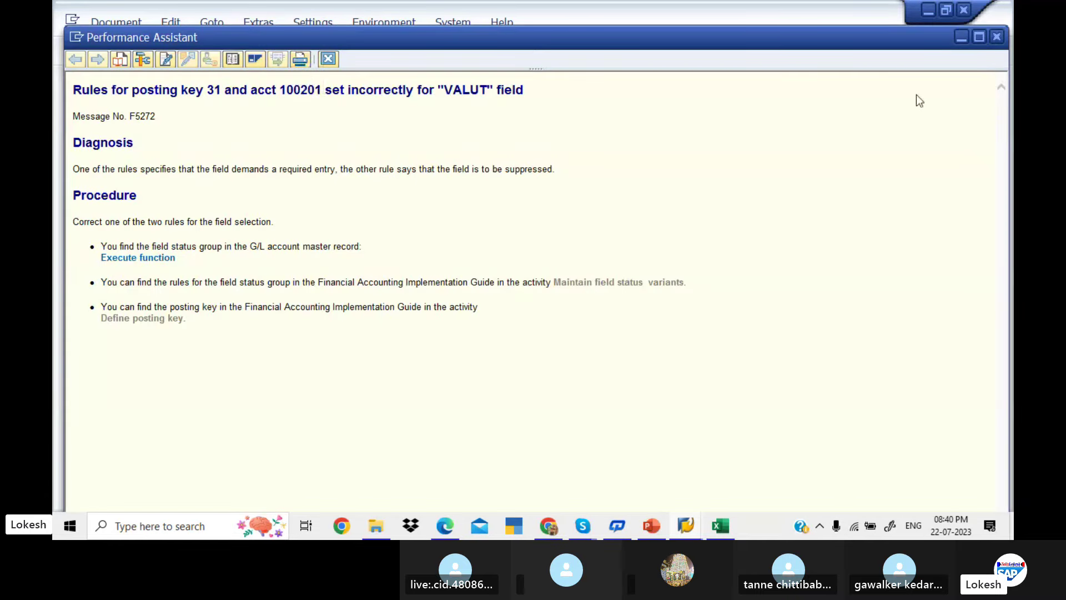
pyautogui.click(997, 37)
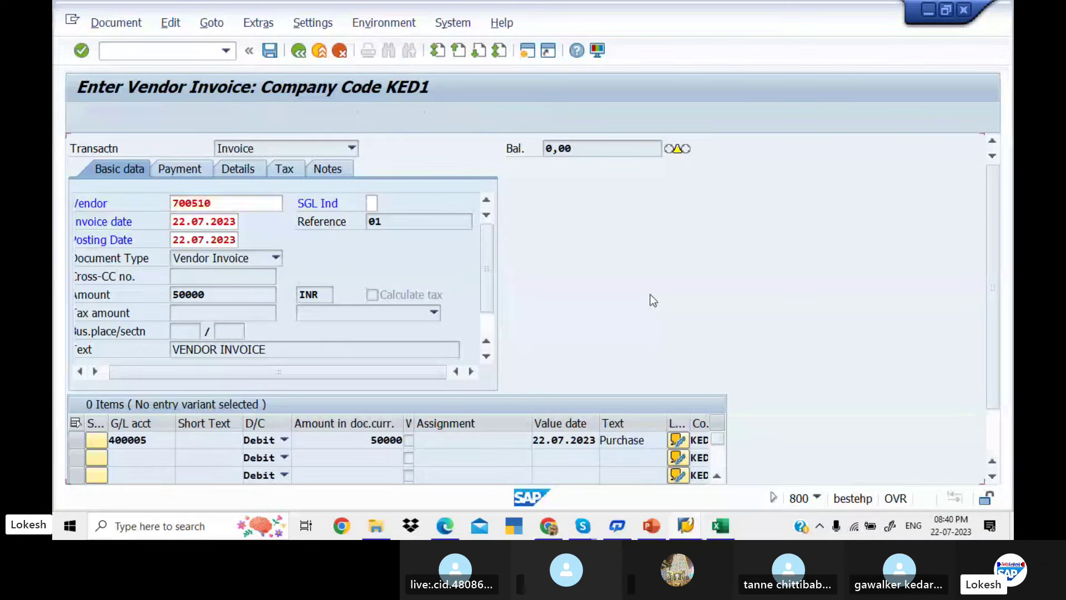
pyautogui.press('Return')
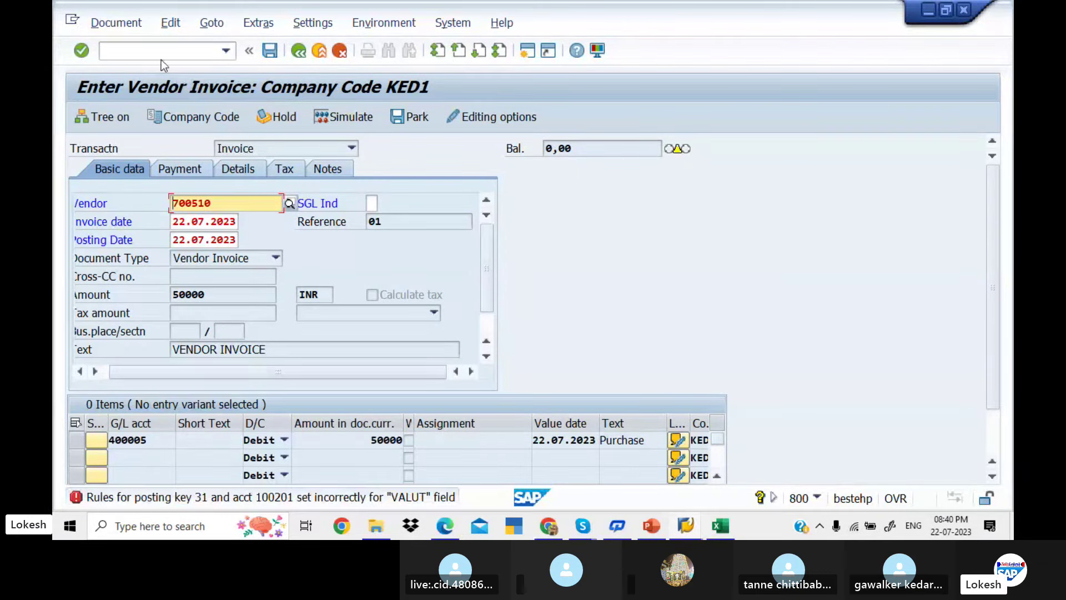
# Restart FB60 and refill vendor, invoice date, reference 01 and amount 50000 from history
pyautogui.click(161, 54)
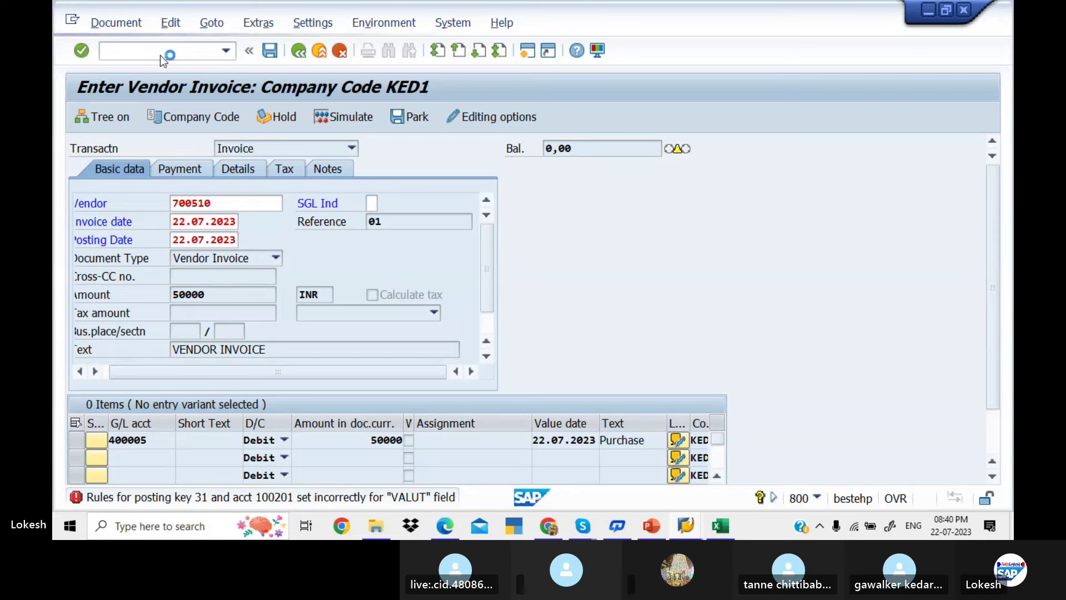
pyautogui.press('Return')
pyautogui.press('Down')
pyautogui.press('Down')
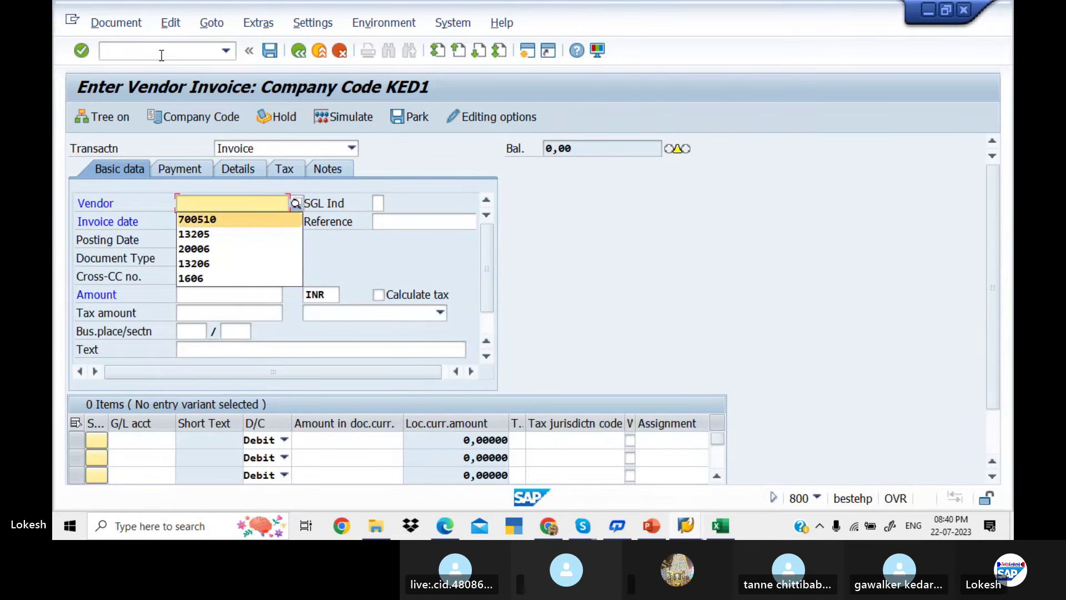
pyautogui.press('Tab')
pyautogui.press('Down')
pyautogui.press('Down')
pyautogui.press('Tab')
pyautogui.press('Down')
pyautogui.press('Down')
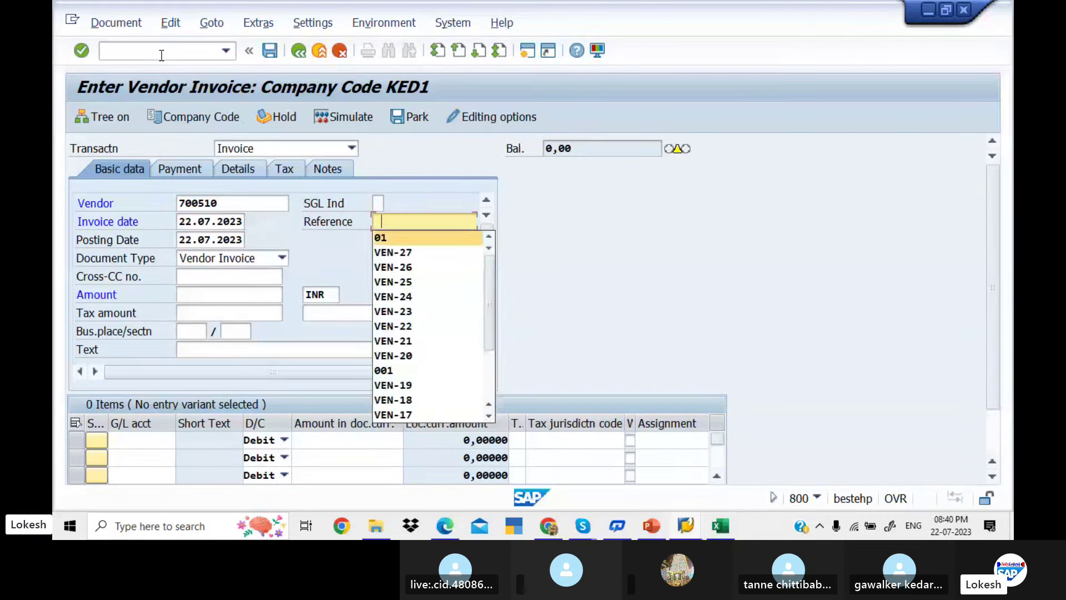
pyautogui.press('Tab')
pyautogui.press('Tab')
pyautogui.press('Tab')
pyautogui.press('Tab')
pyautogui.press('Down')
pyautogui.press('Down')
pyautogui.press('Tab')
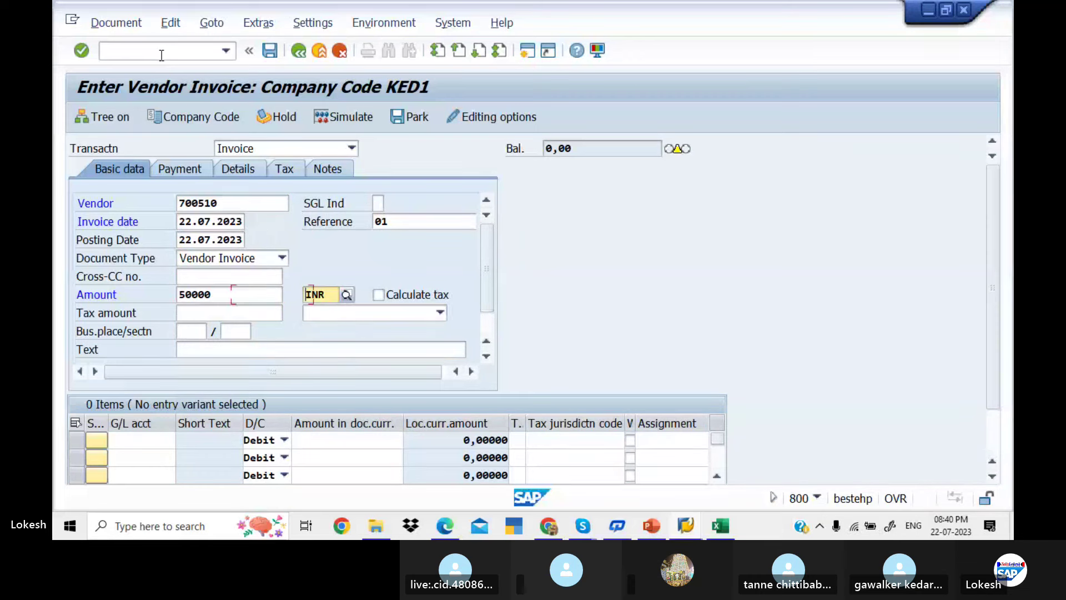
pyautogui.press('Tab')
# Refill text VENDOR INVOICE, line 400005 for 50000 dated 22.07.2023, recheck, and open the F5272 help
pyautogui.press('Tab')
pyautogui.press('Tab')
pyautogui.press('Tab')
pyautogui.press('Tab')
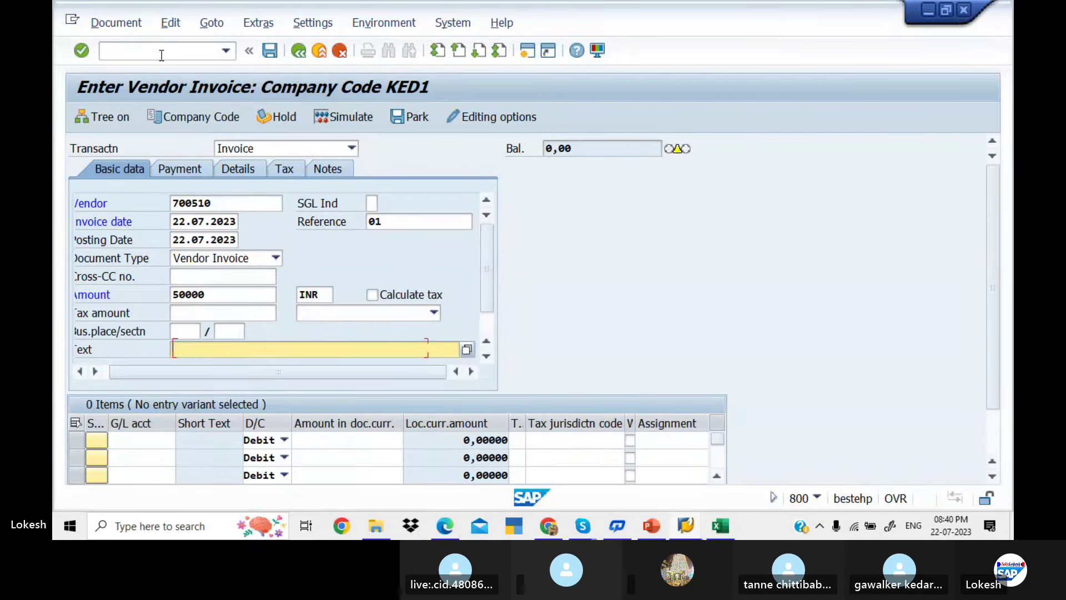
pyautogui.press('Down')
pyautogui.press('Tab')
pyautogui.press('Down')
pyautogui.press('Tab')
pyautogui.press('Tab')
pyautogui.press('Tab')
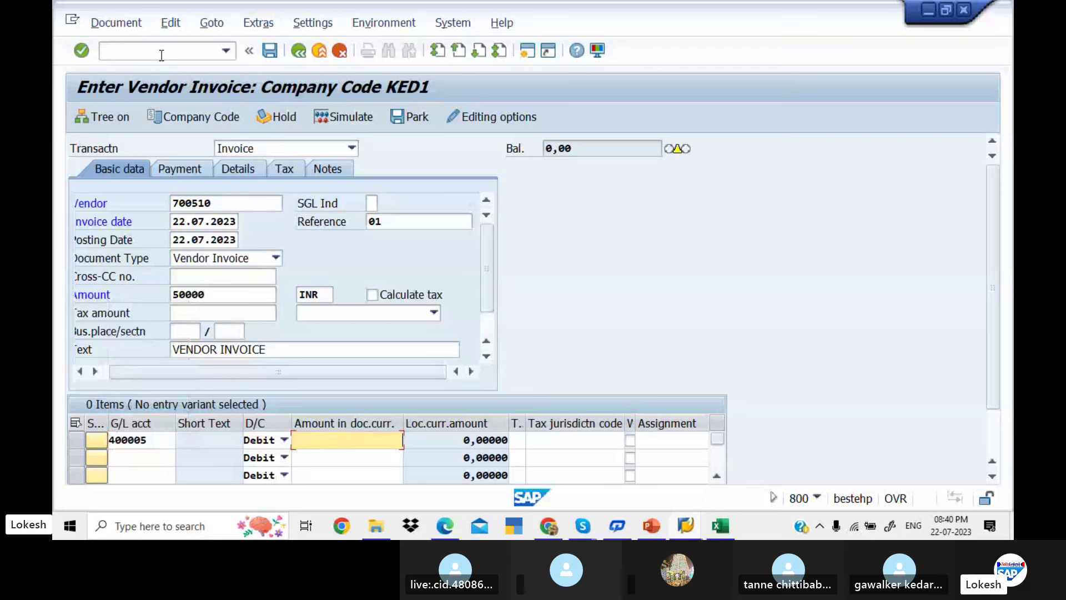
pyautogui.press('Down')
pyautogui.press('Tab')
pyautogui.press('Tab')
pyautogui.press('Tab')
pyautogui.press('Tab')
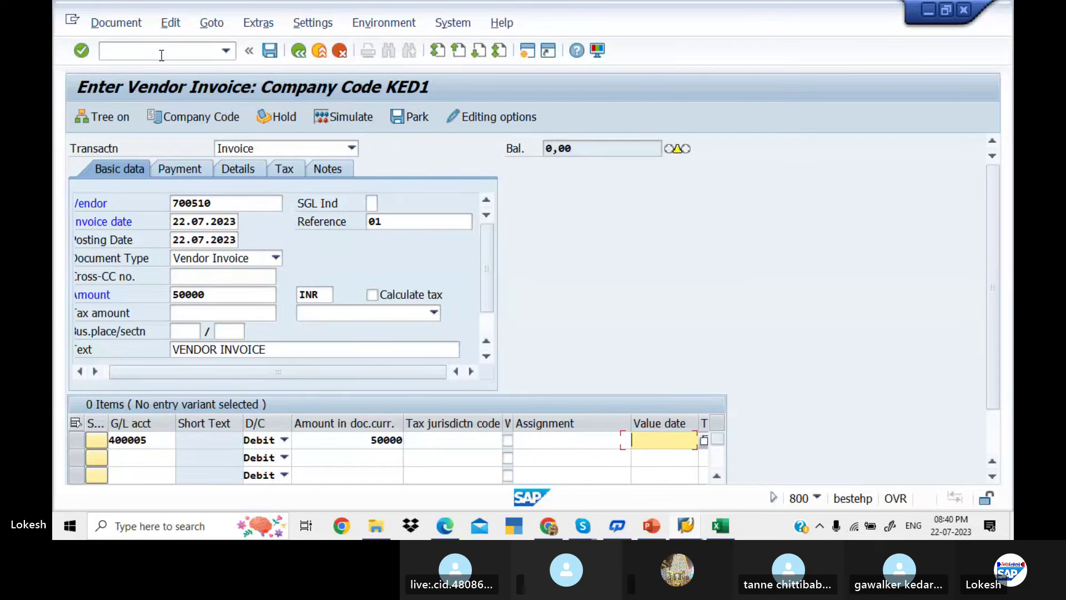
pyautogui.press('Down')
pyautogui.press('Return')
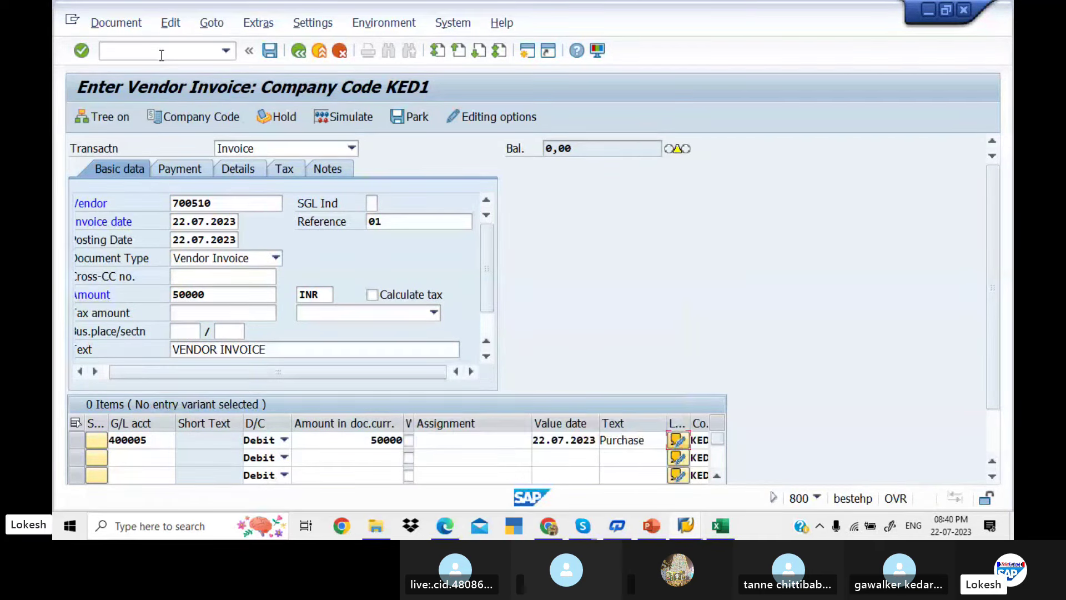
pyautogui.press('Return')
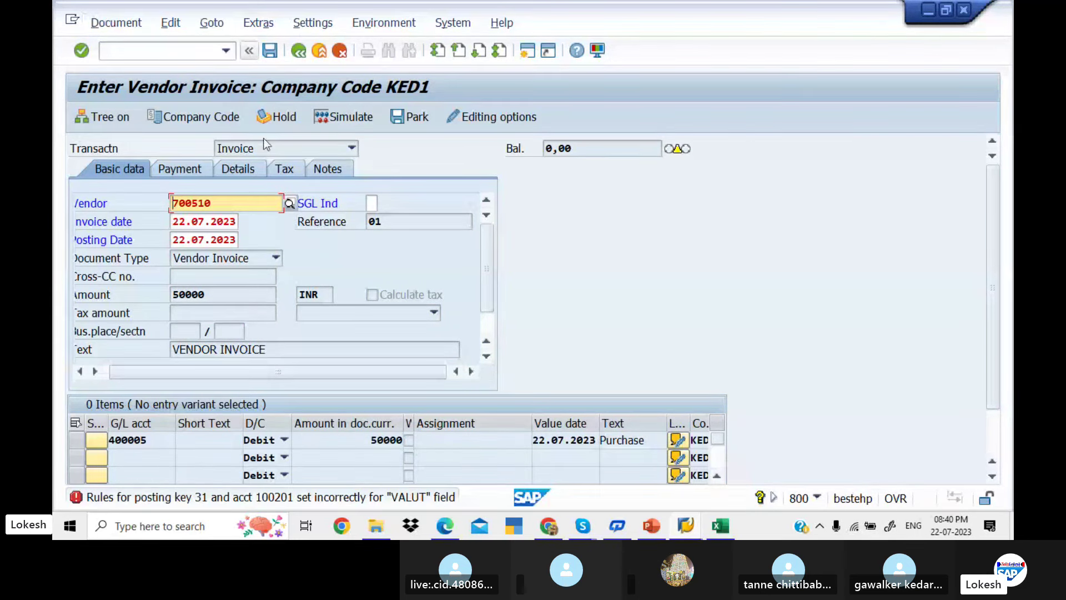
pyautogui.doubleClick(252, 504)
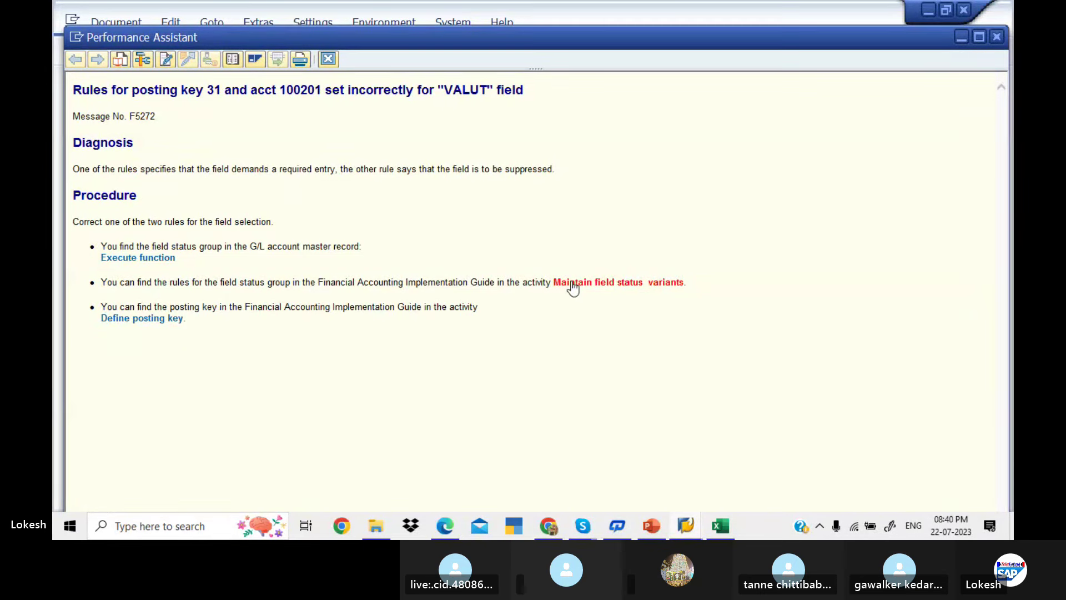
# Reopen variant KED1's field status groups via Position, then start a second SAP session
pyautogui.click(573, 287)
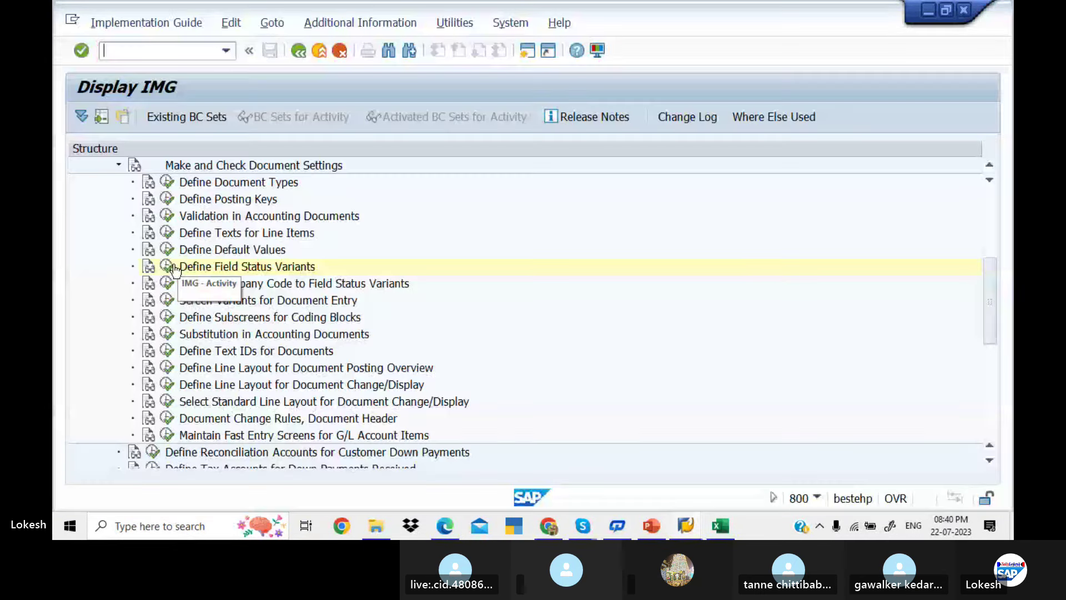
pyautogui.click(168, 267)
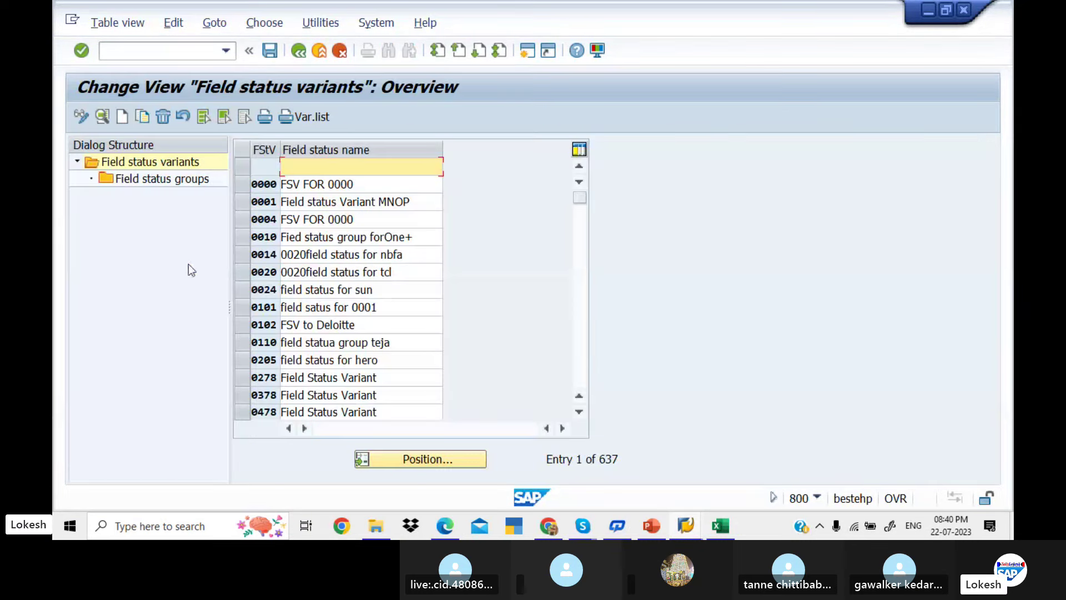
pyautogui.click(448, 459)
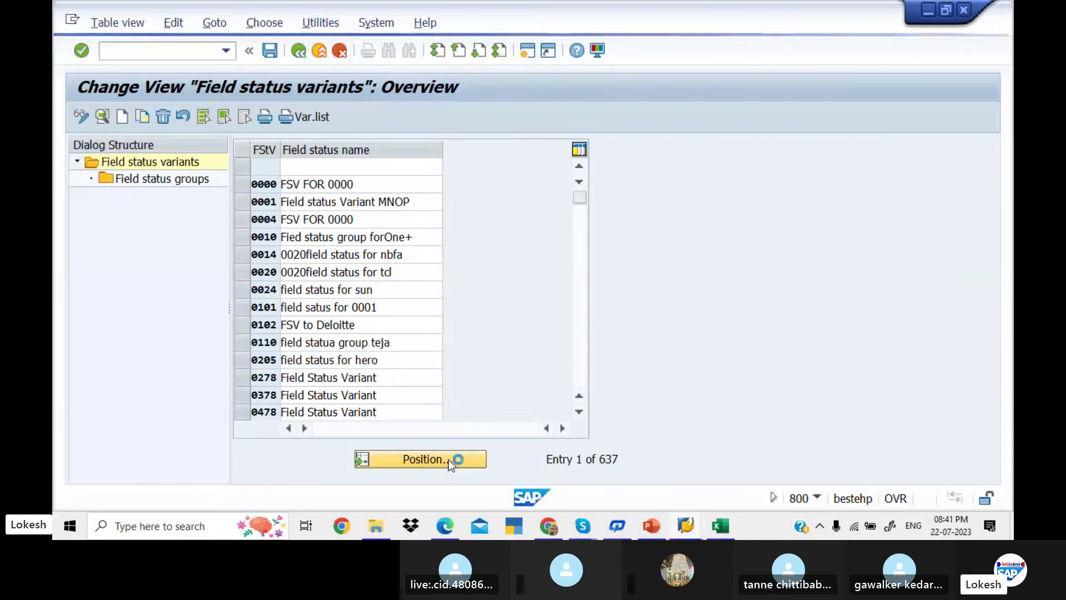
pyautogui.write('v')
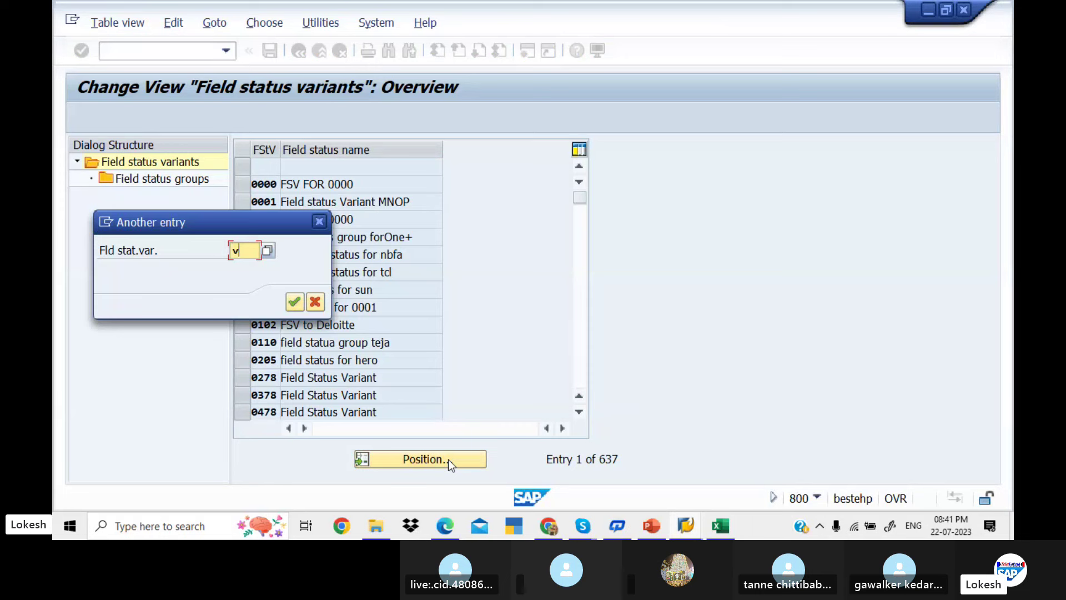
pyautogui.press('BackSpace')
pyautogui.write('ked')
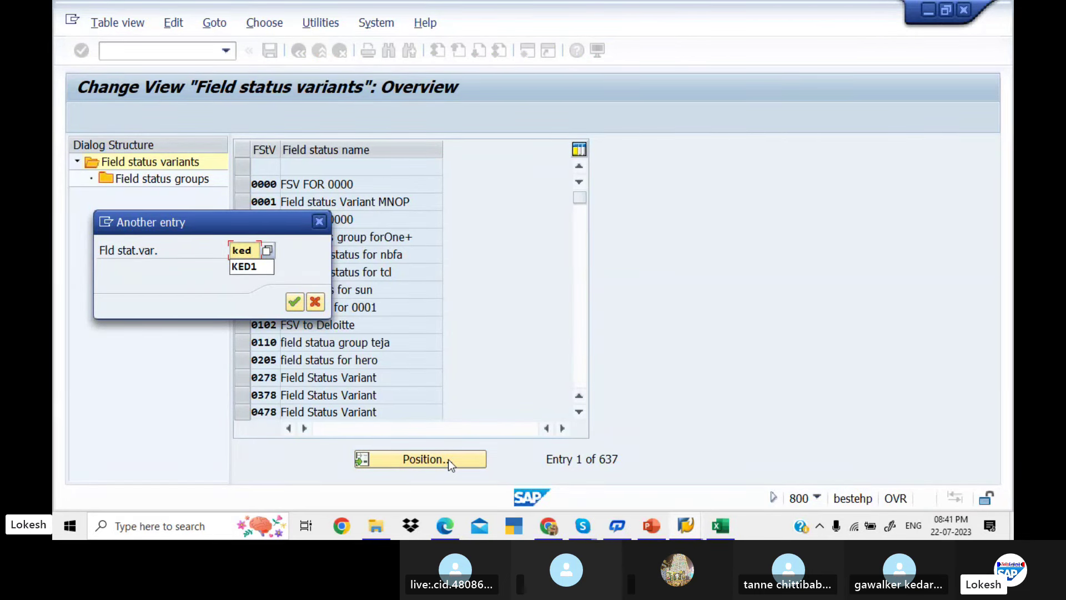
pyautogui.press('Down')
pyautogui.press('Return')
pyautogui.press('Return')
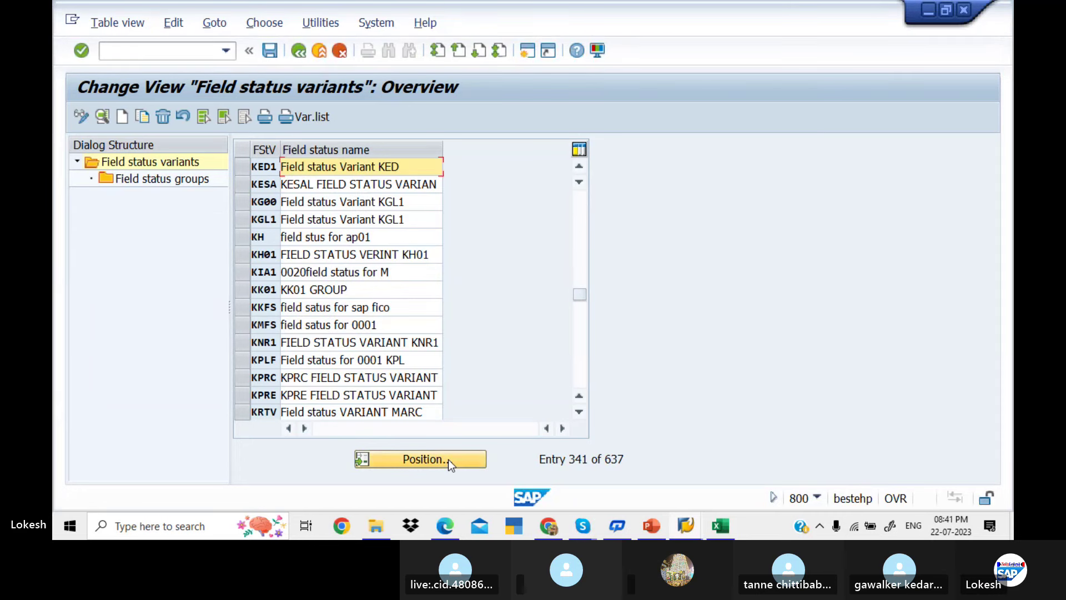
pyautogui.click(241, 169)
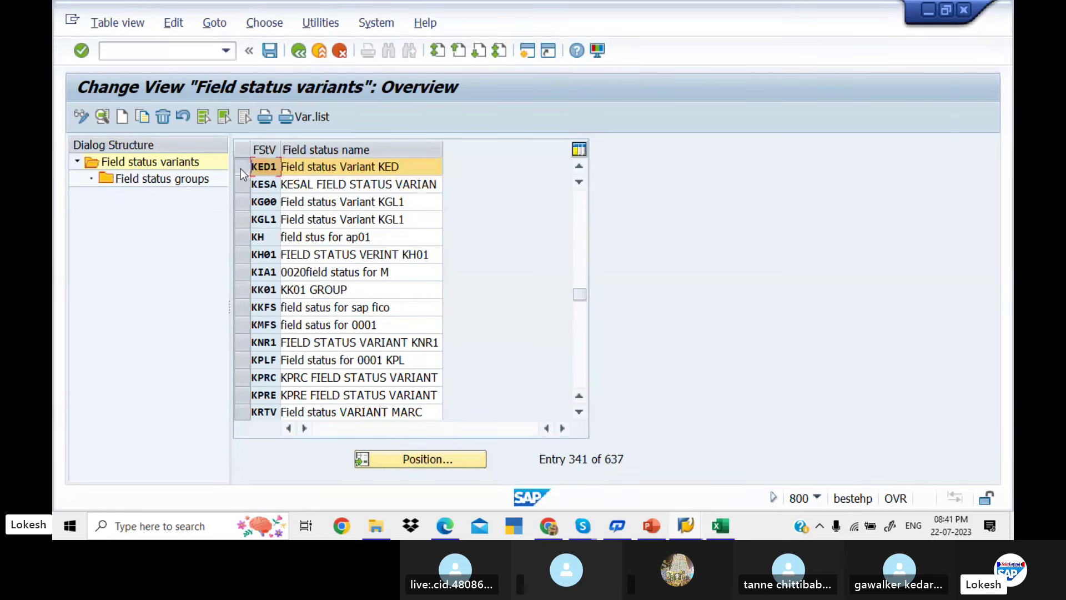
pyautogui.doubleClick(201, 177)
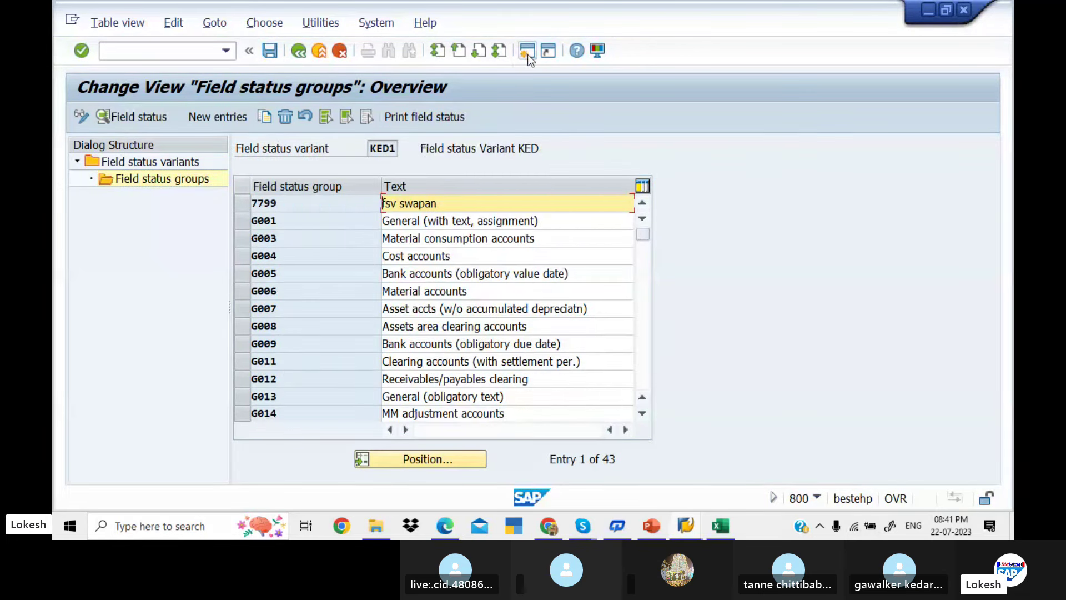
pyautogui.click(527, 54)
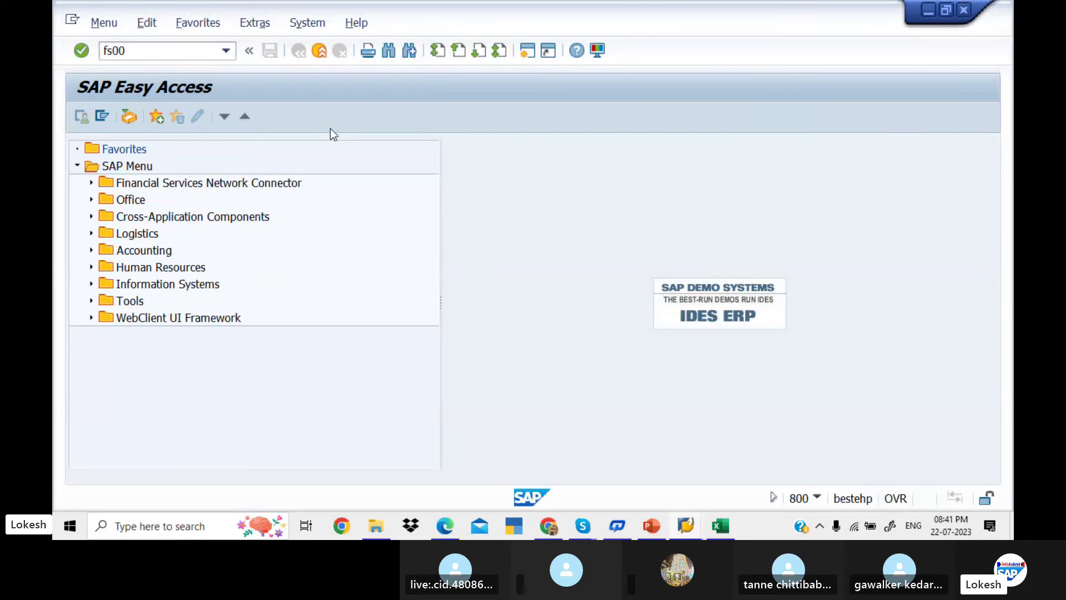
# In FS00, confirm account 100201 Domestic Vendor uses field status group G067, then switch windows back
pyautogui.write('fs00')
pyautogui.press('Return')
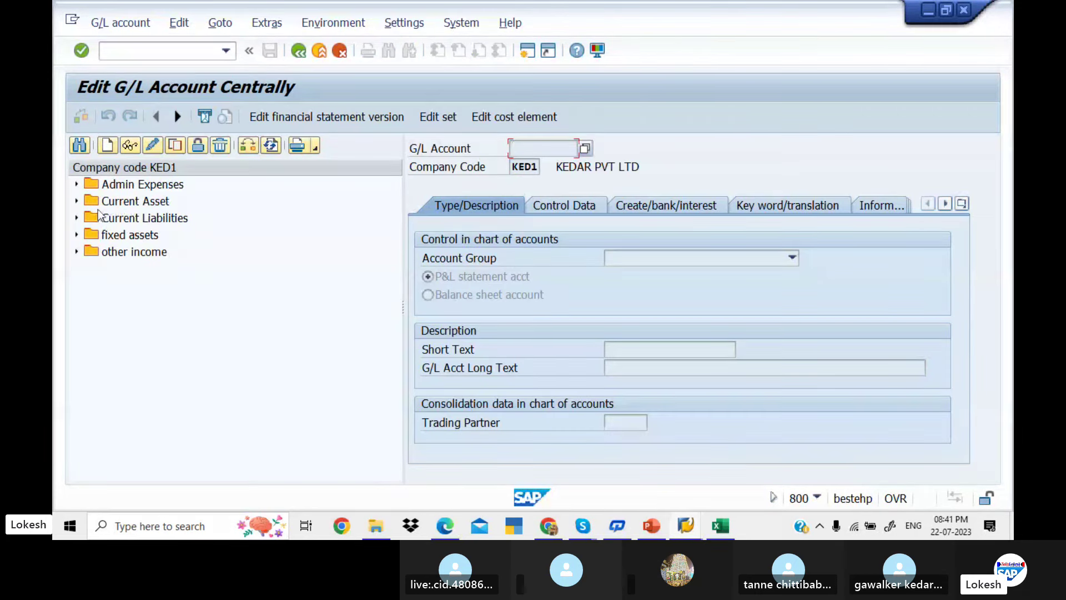
pyautogui.click(76, 217)
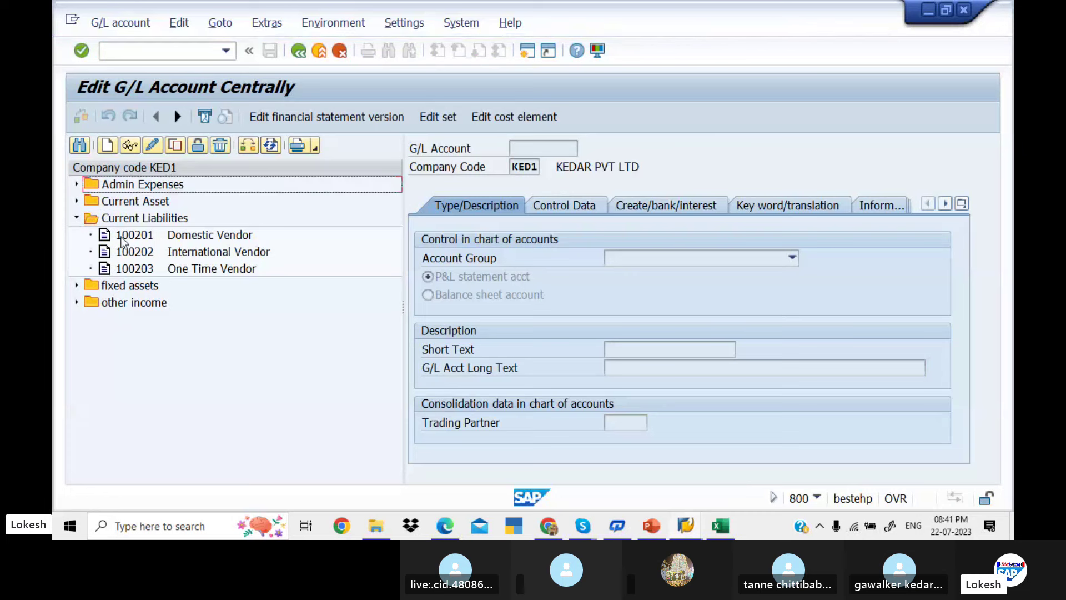
pyautogui.doubleClick(131, 238)
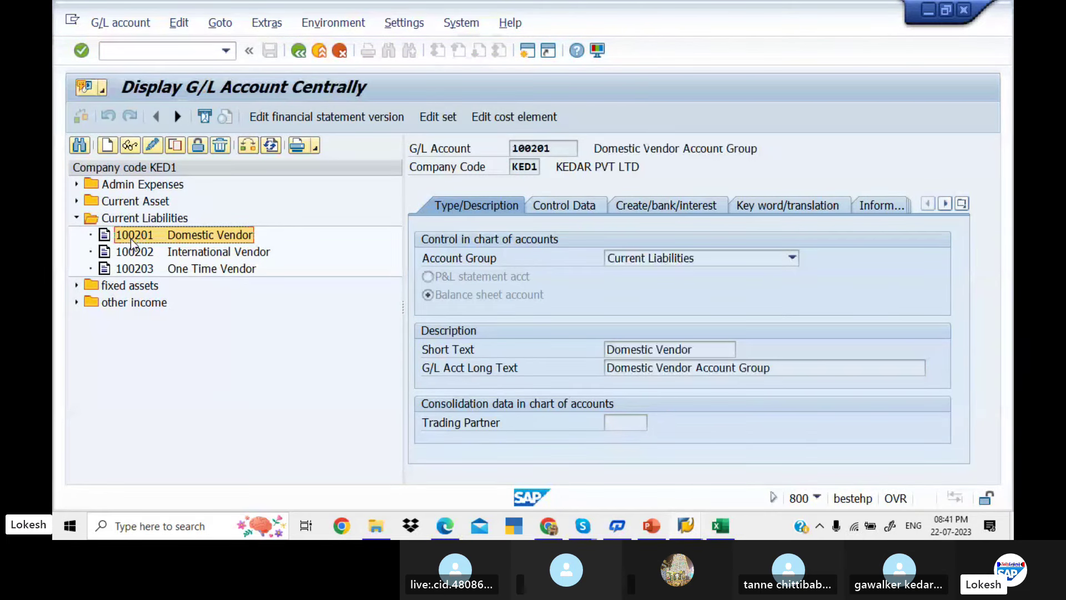
pyautogui.click(564, 207)
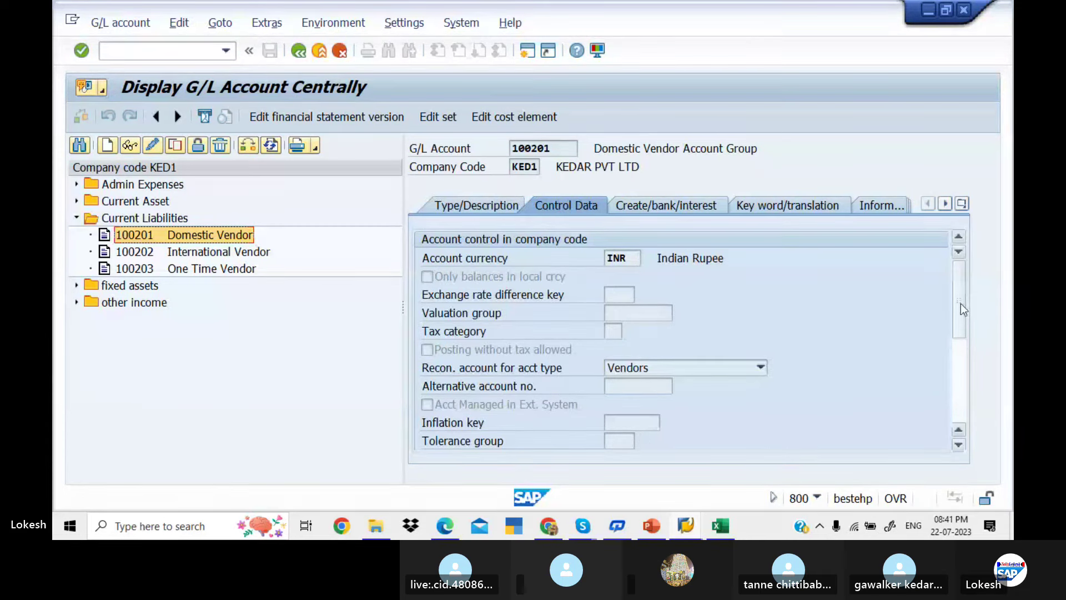
pyautogui.moveTo(959, 305); pyautogui.dragTo(959, 261)
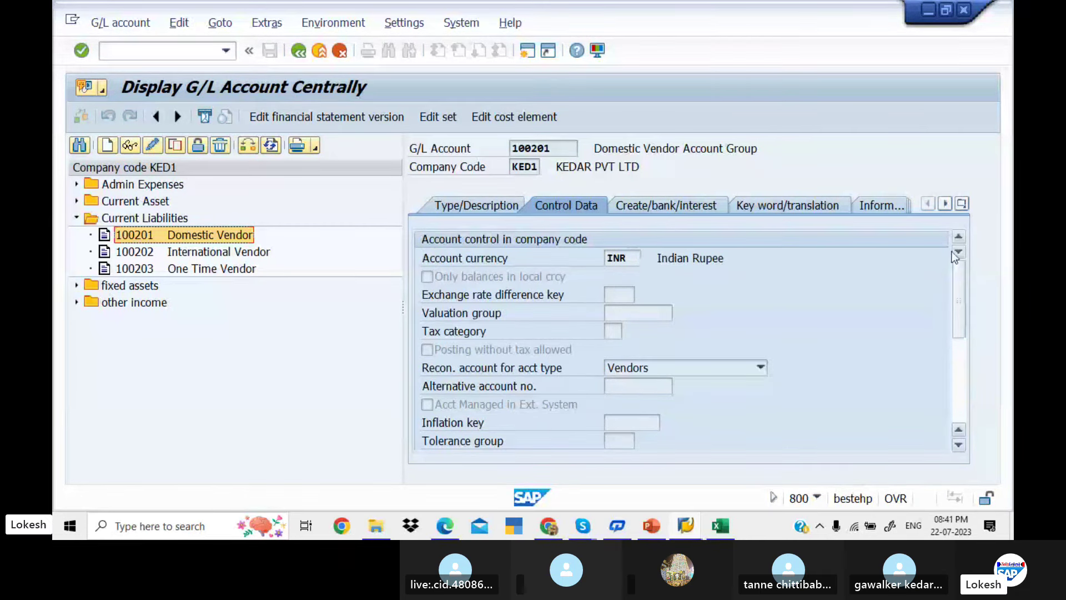
pyautogui.click(664, 208)
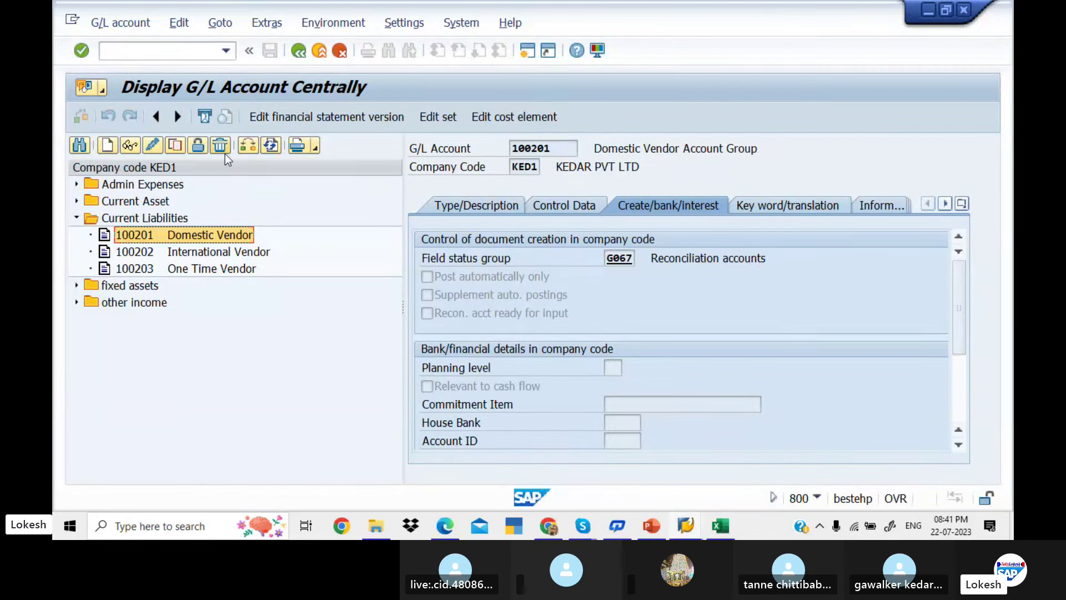
pyautogui.hotkey('alt', 'Tab')
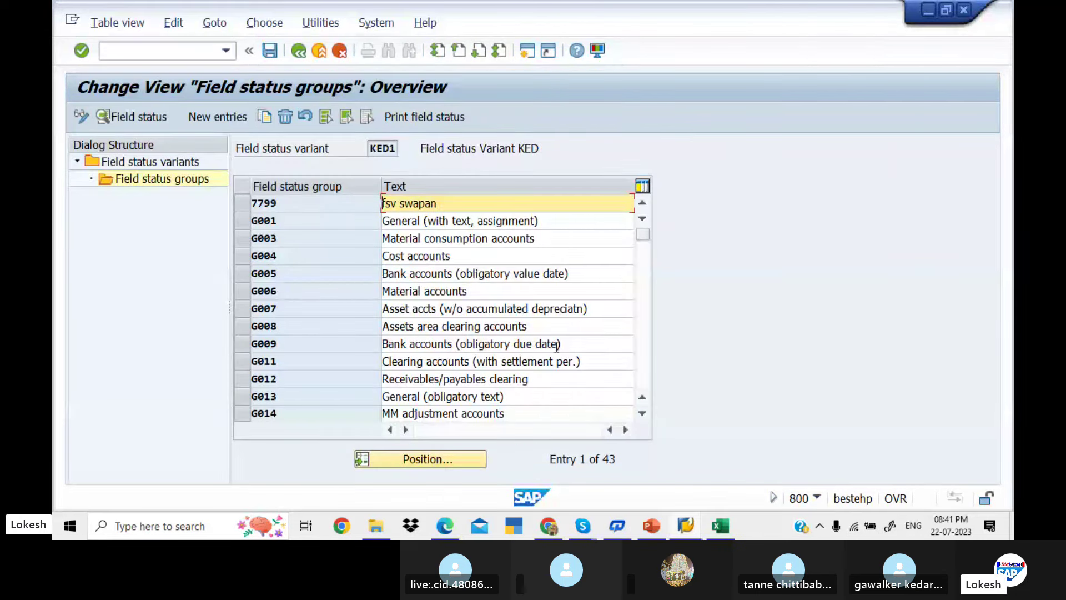
# Revise and save G067 Reconciliation accounts' General data field statuses under a customizing request
pyautogui.click(645, 302)
pyautogui.click(645, 302)
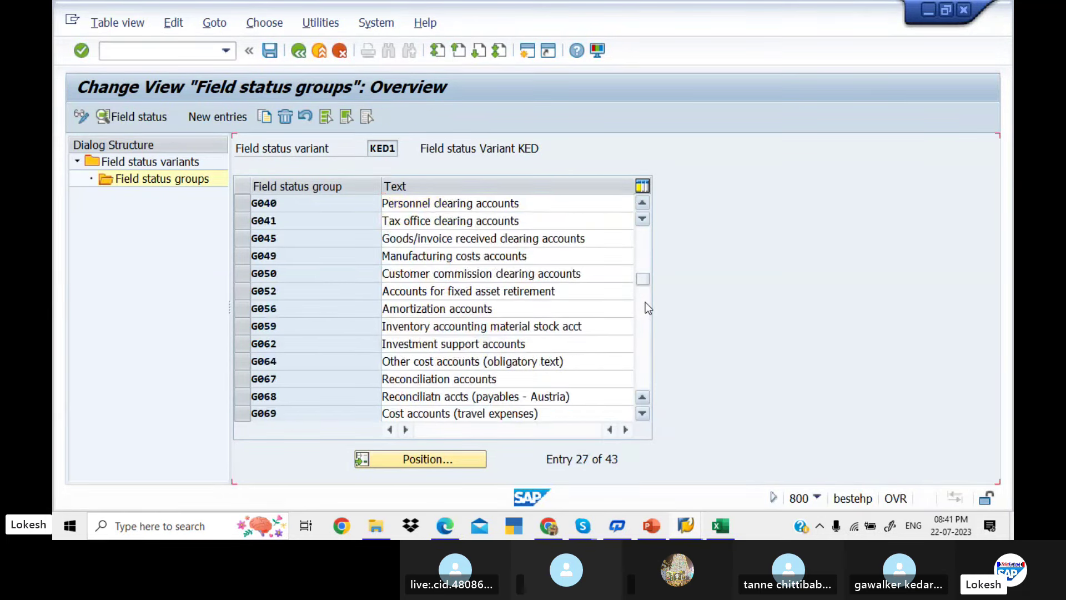
pyautogui.click(645, 302)
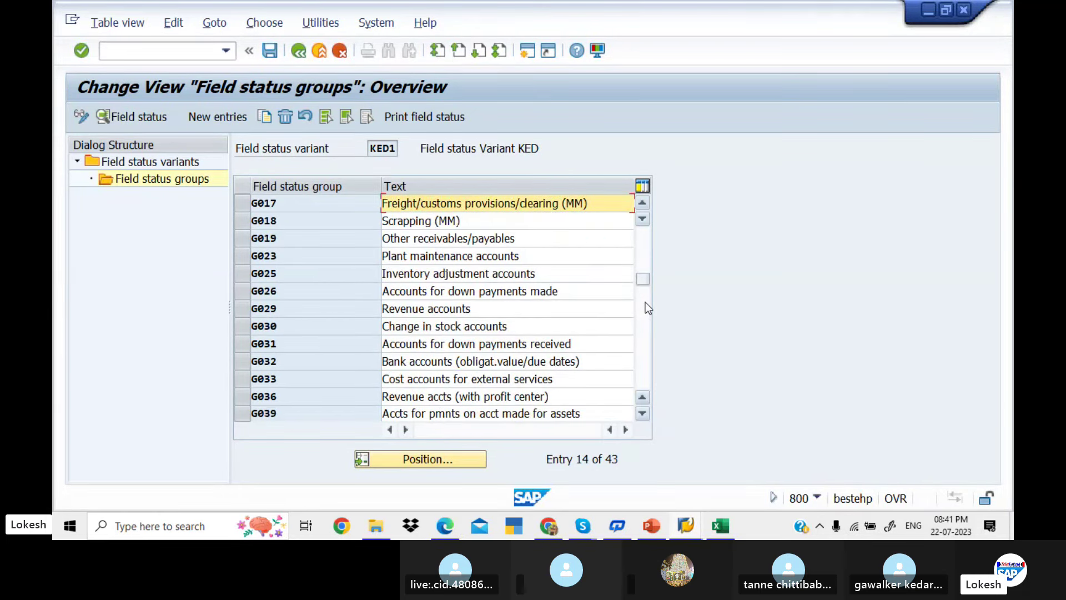
pyautogui.click(645, 302)
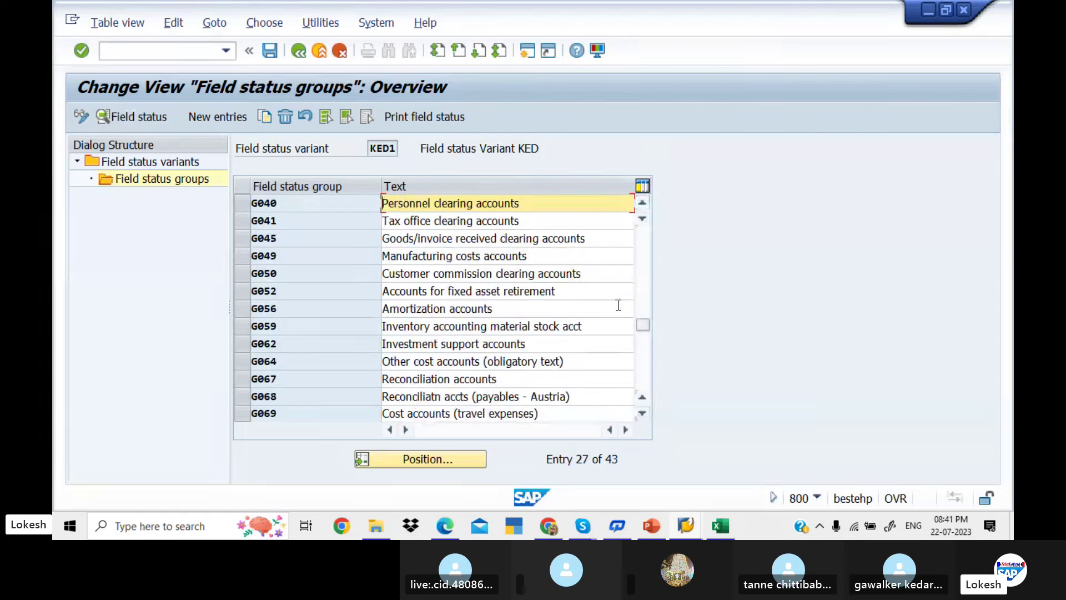
pyautogui.doubleClick(516, 377)
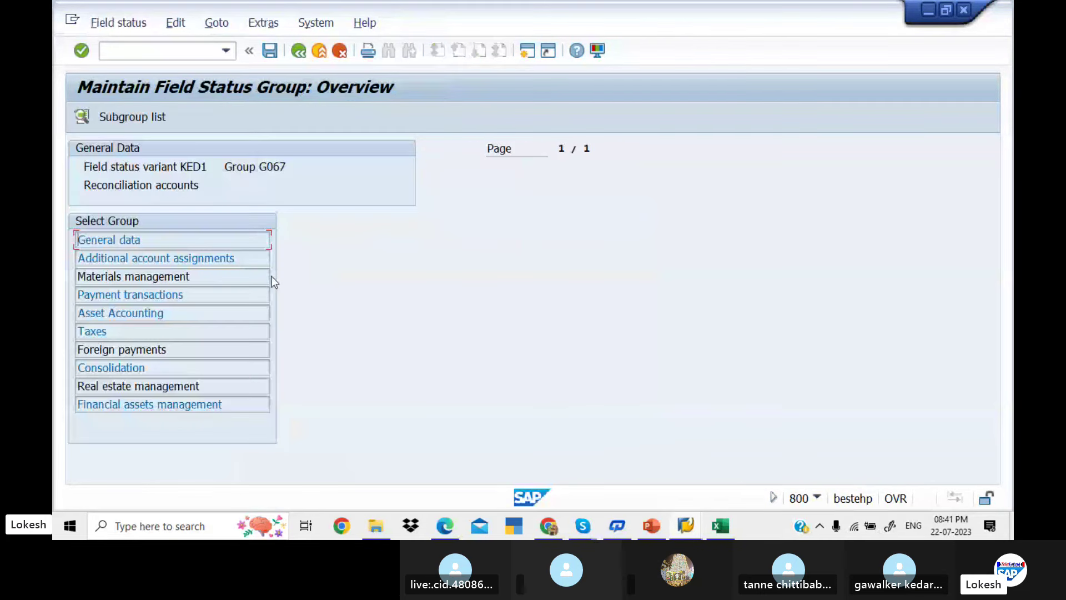
pyautogui.doubleClick(244, 246)
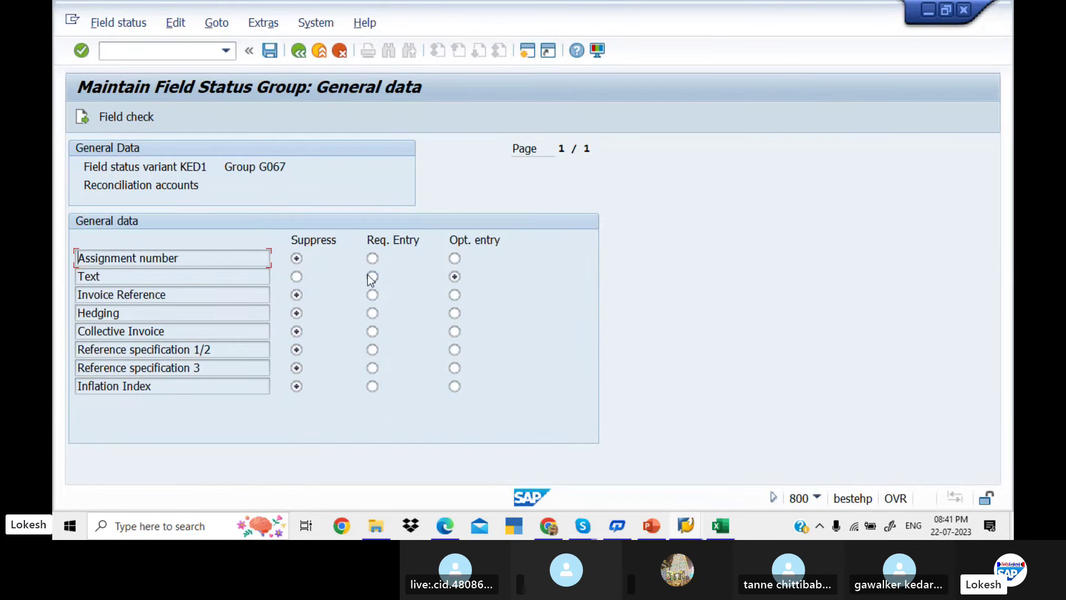
pyautogui.click(270, 51)
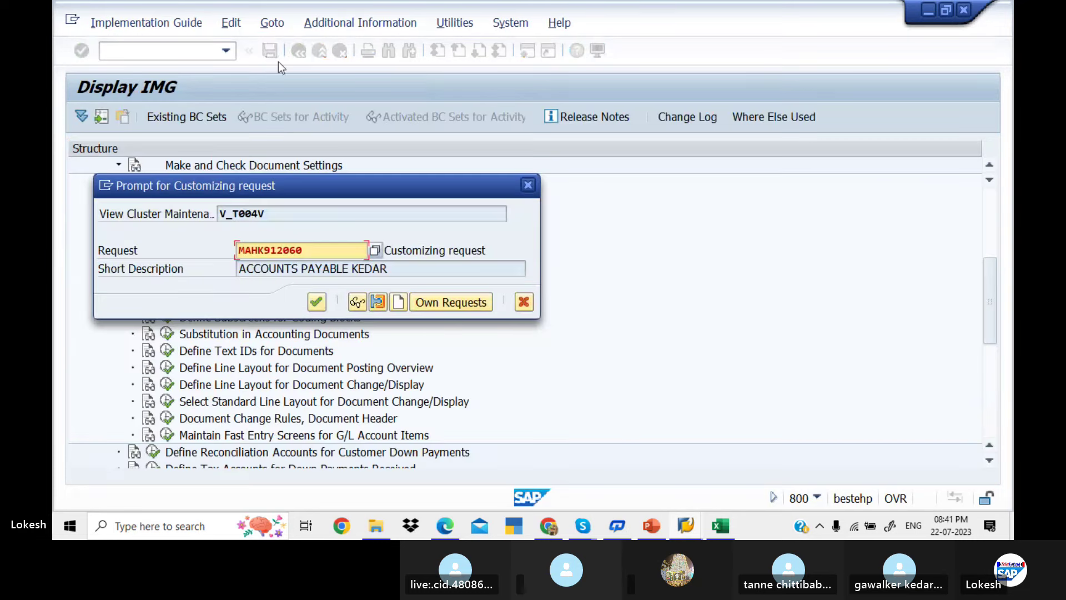
pyautogui.click(316, 302)
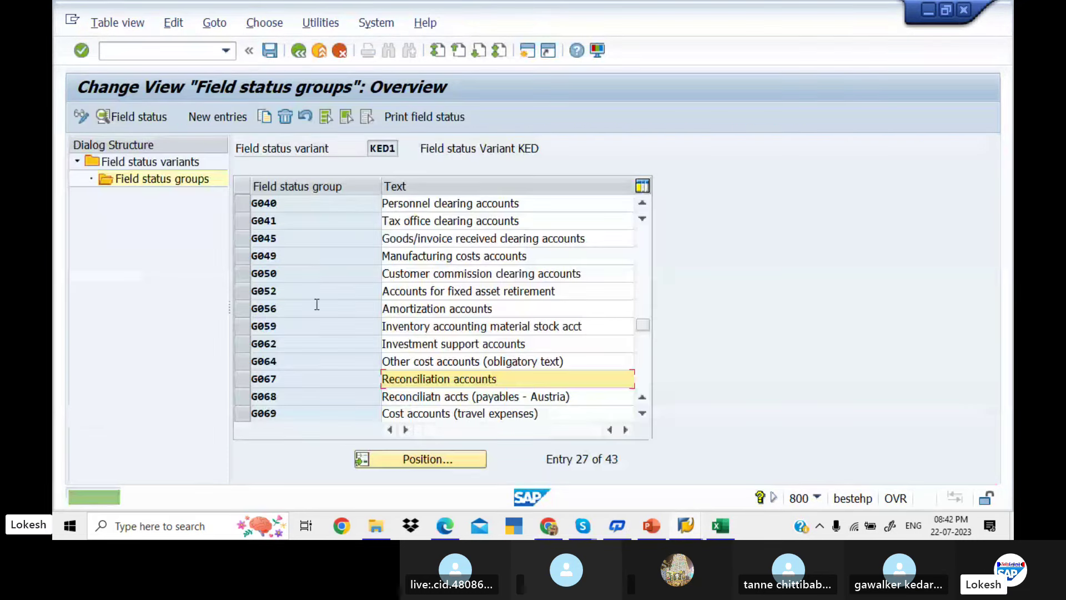
# Revise and save G067's Payment transactions field statuses, then return to the KED1 groups
pyautogui.doubleClick(516, 379)
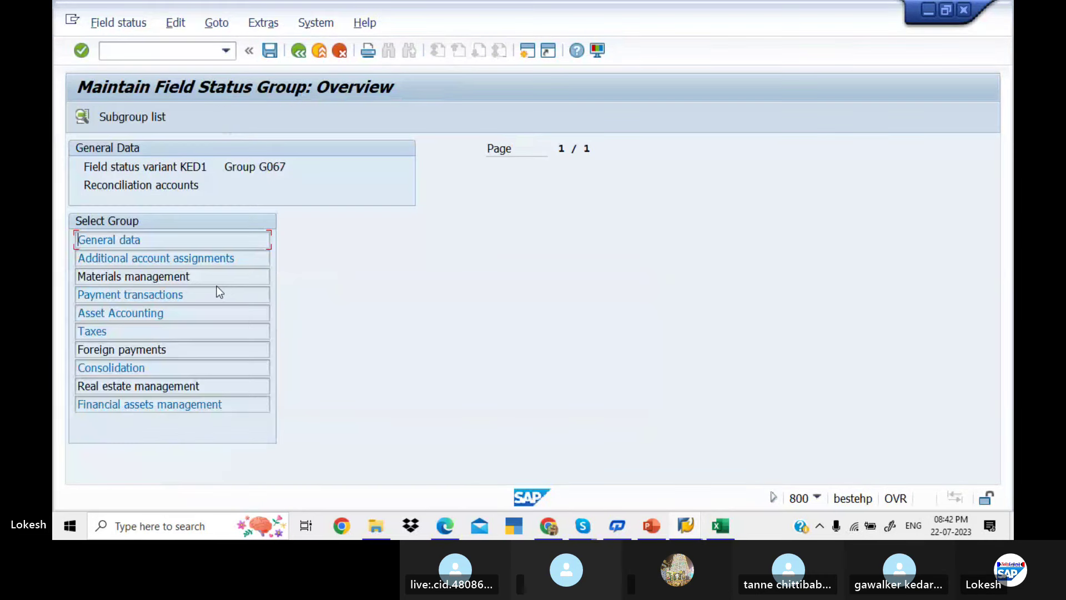
pyautogui.click(210, 295)
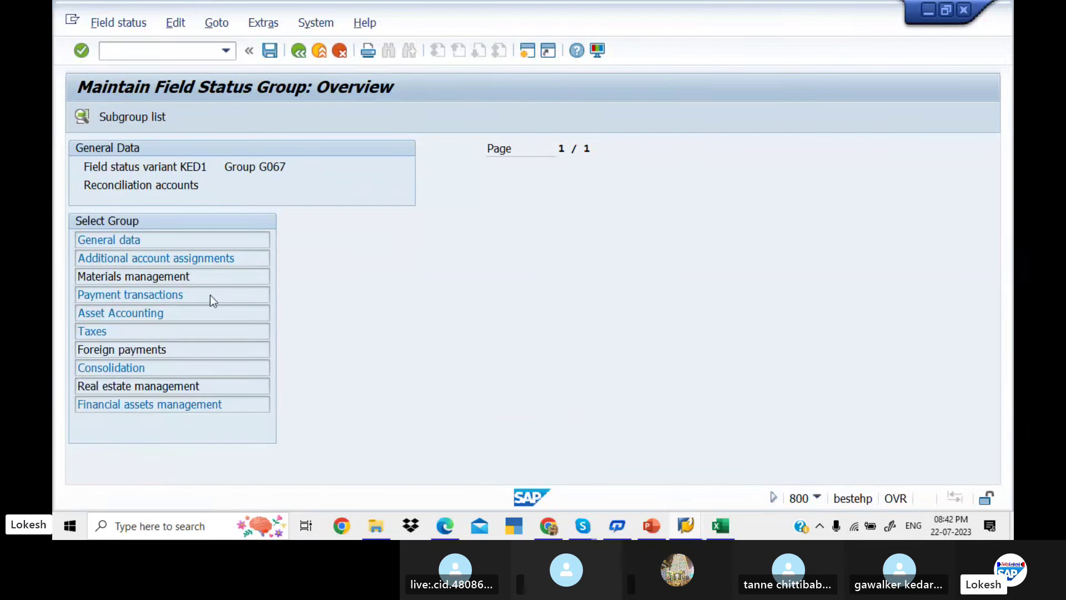
pyautogui.doubleClick(210, 295)
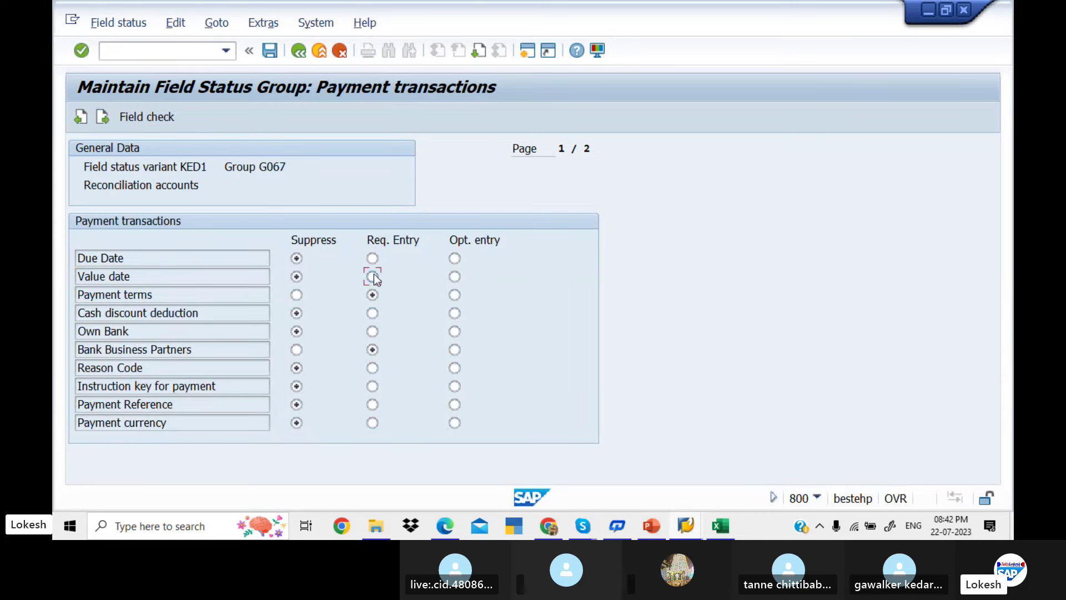
pyautogui.click(270, 53)
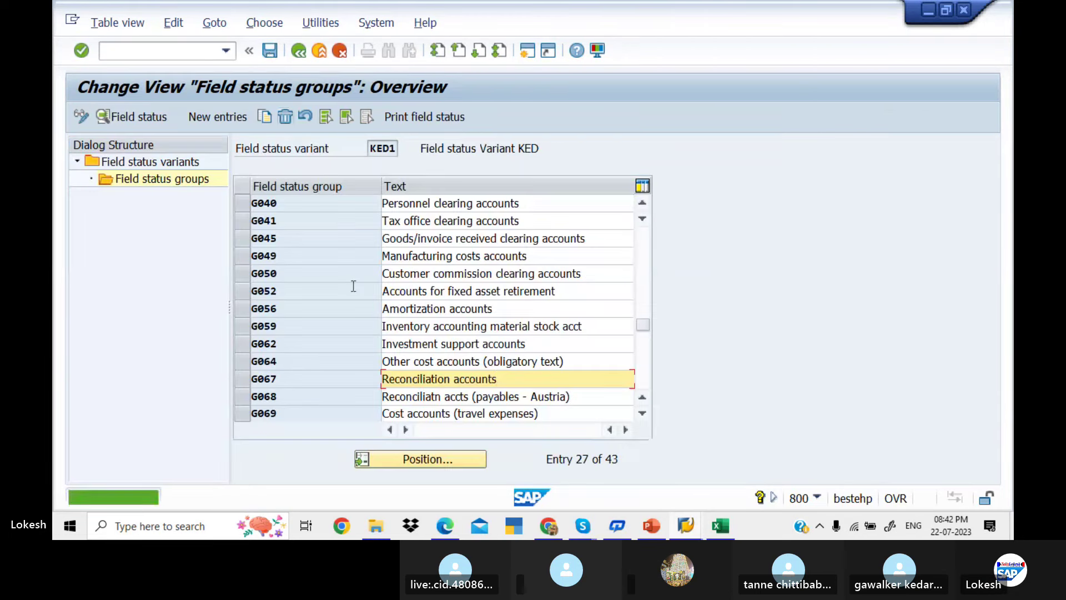
pyautogui.click(299, 51)
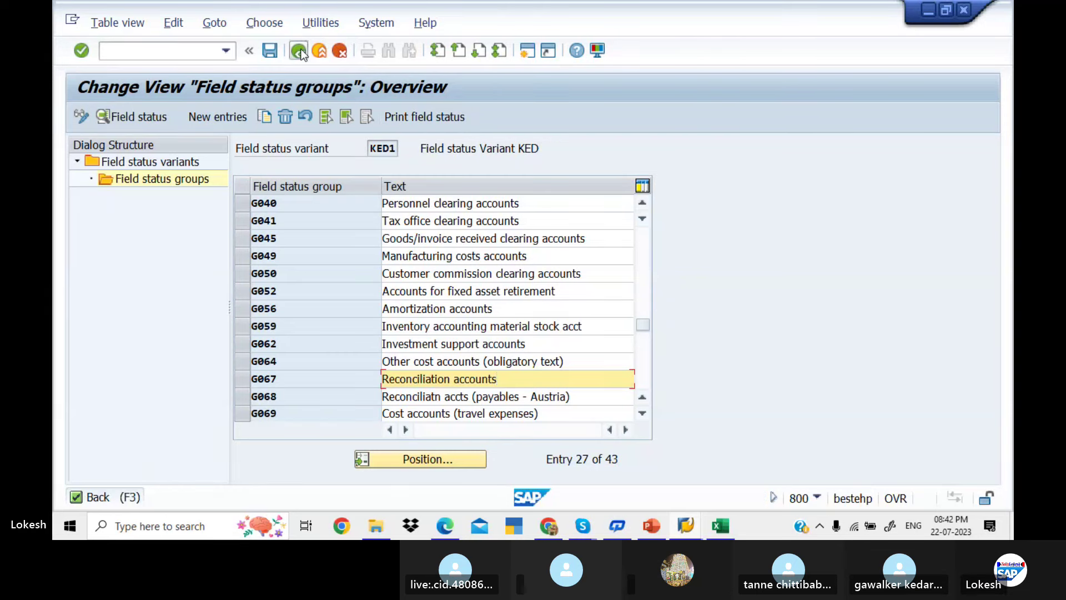
# Review posting key 31's General data and Payment transactions field statuses
pyautogui.click(299, 51)
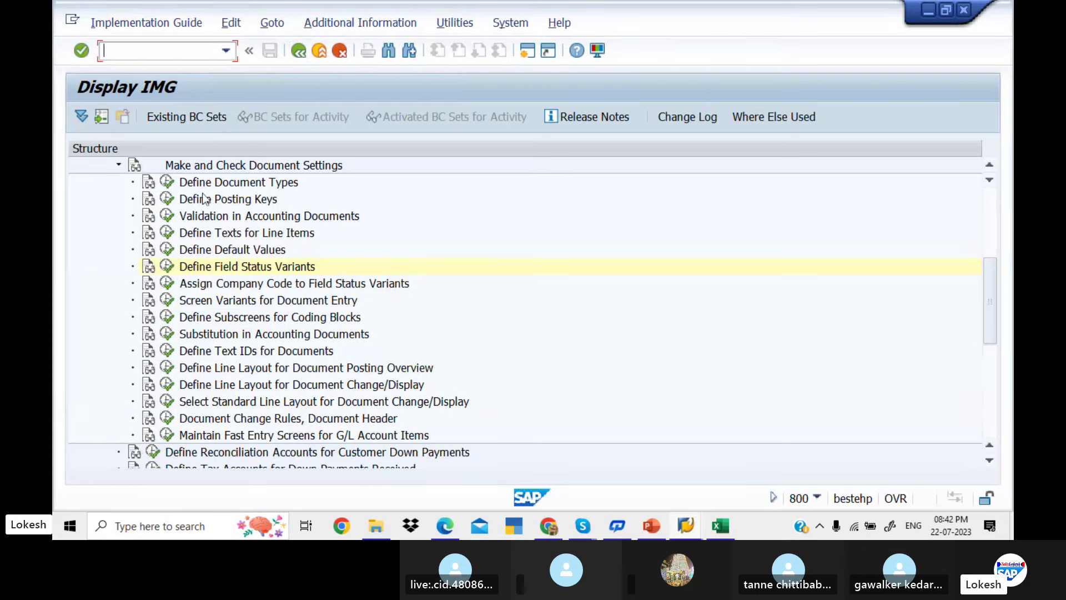
pyautogui.click(166, 200)
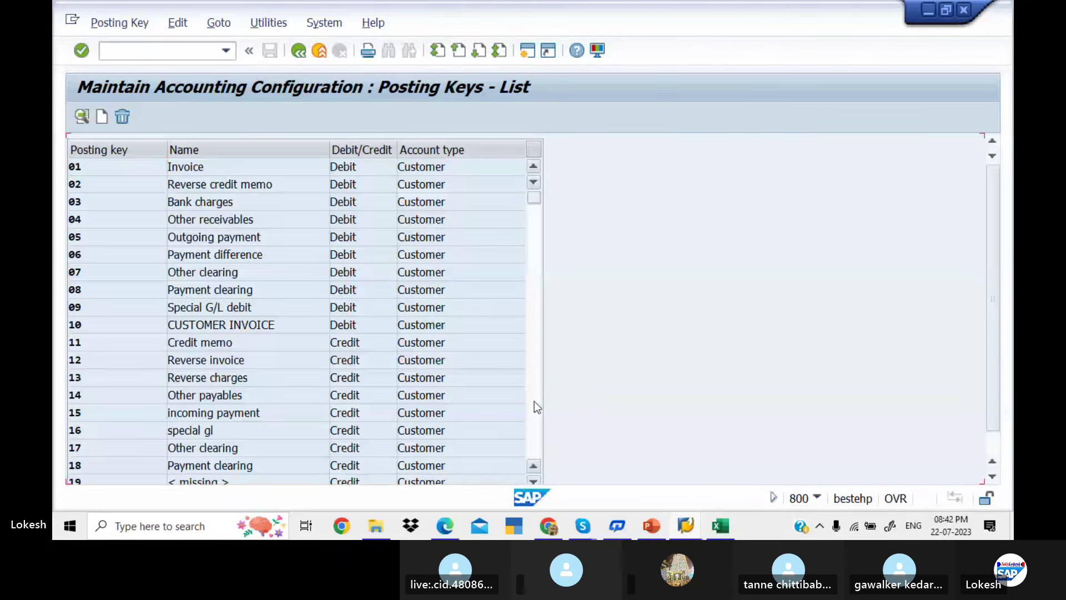
pyautogui.click(534, 400)
pyautogui.doubleClick(296, 362)
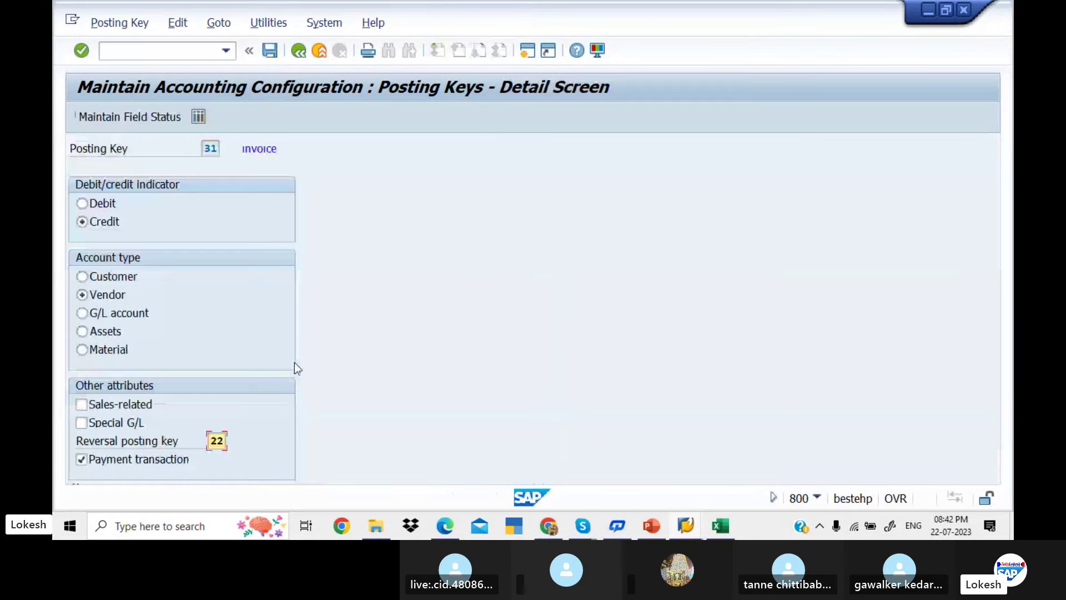
pyautogui.click(150, 118)
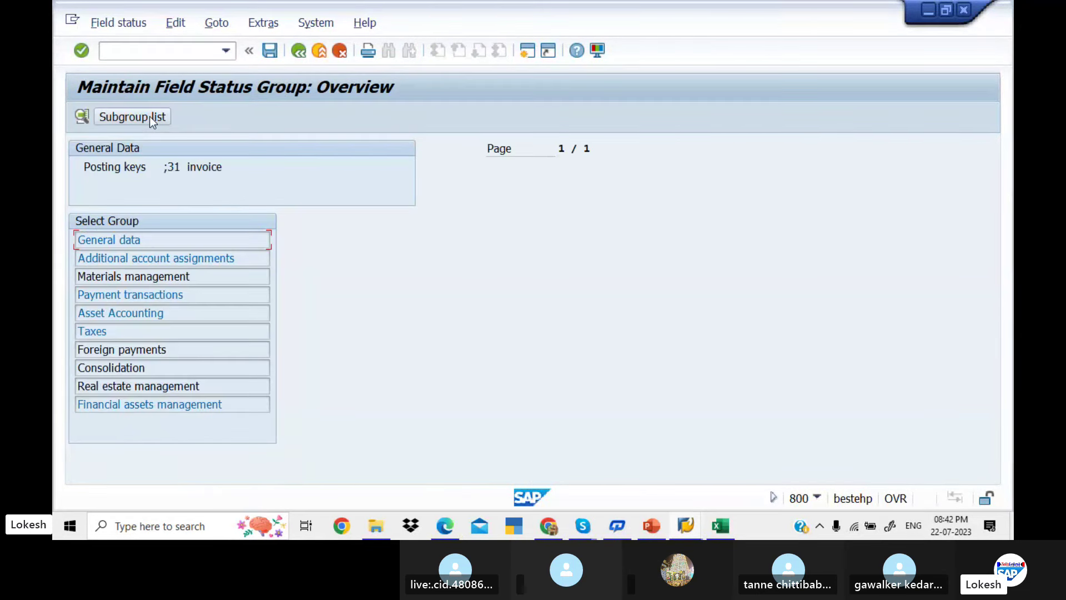
pyautogui.doubleClick(245, 244)
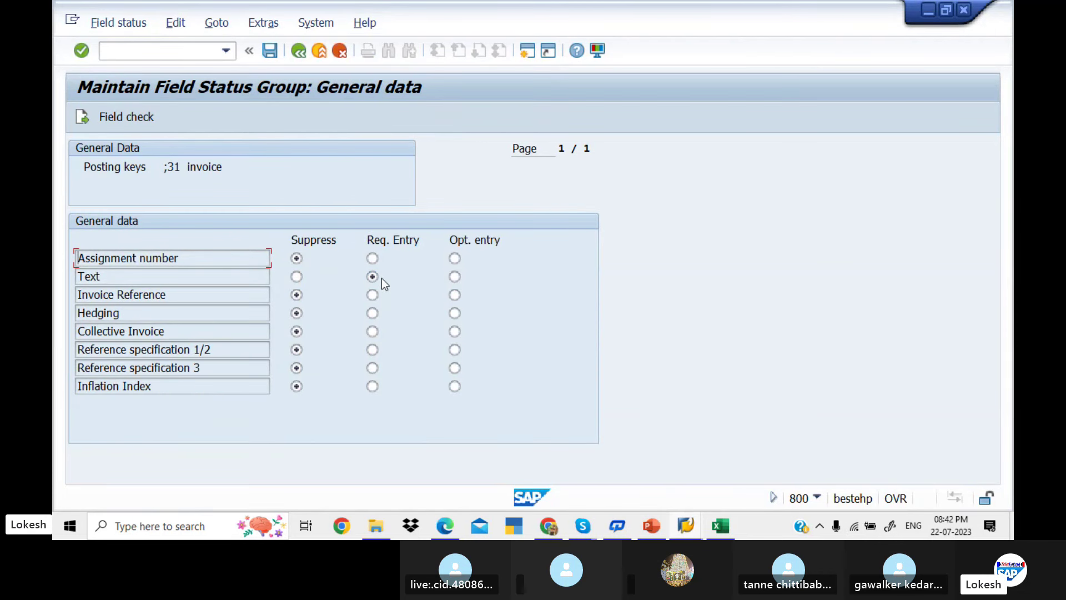
pyautogui.click(298, 53)
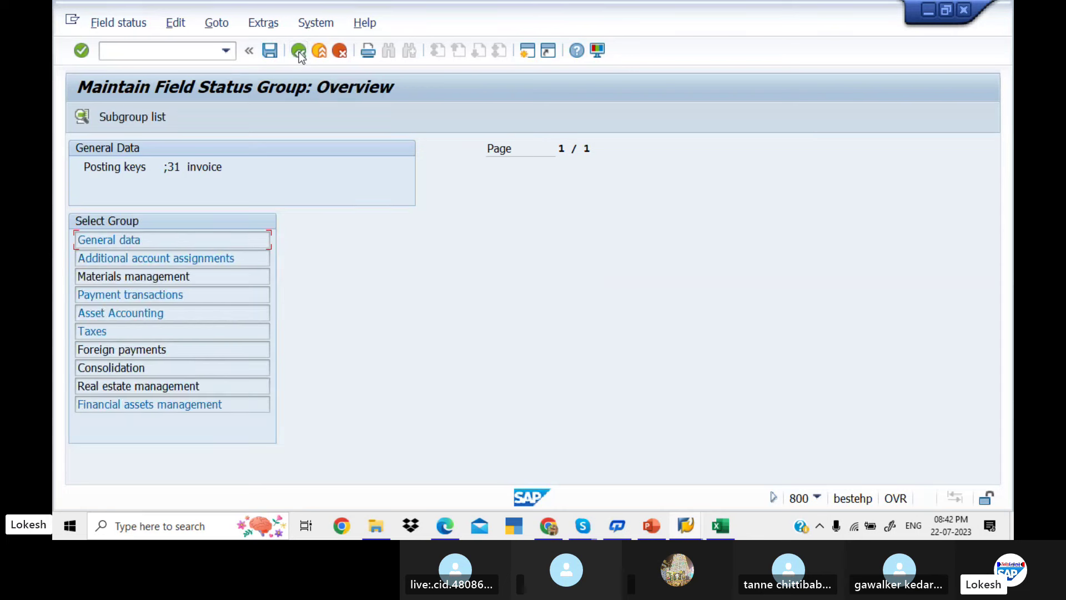
pyautogui.doubleClick(223, 300)
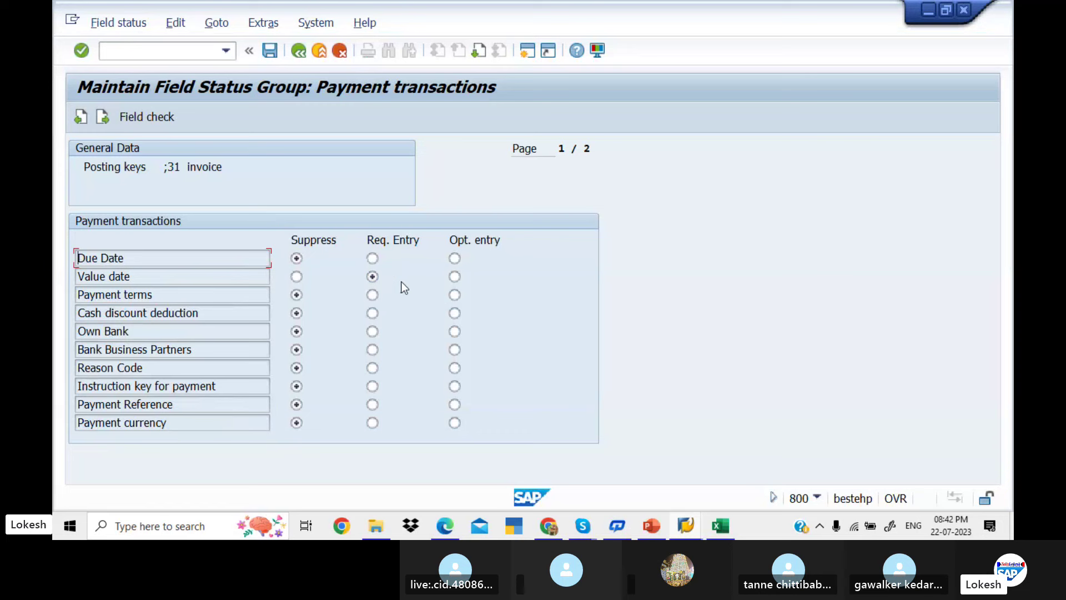
pyautogui.click(299, 52)
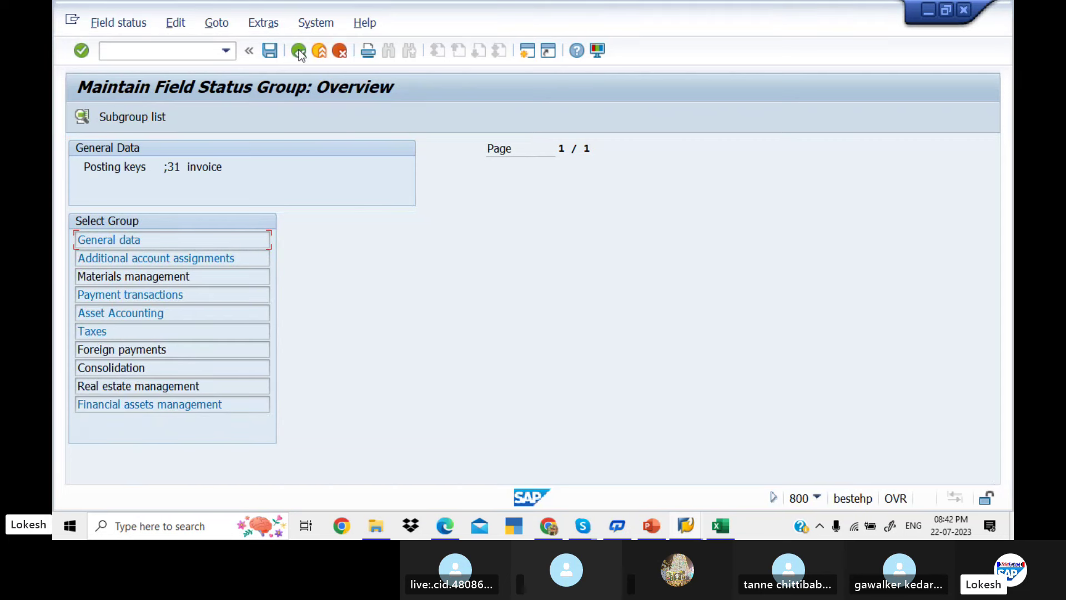
pyautogui.click(299, 52)
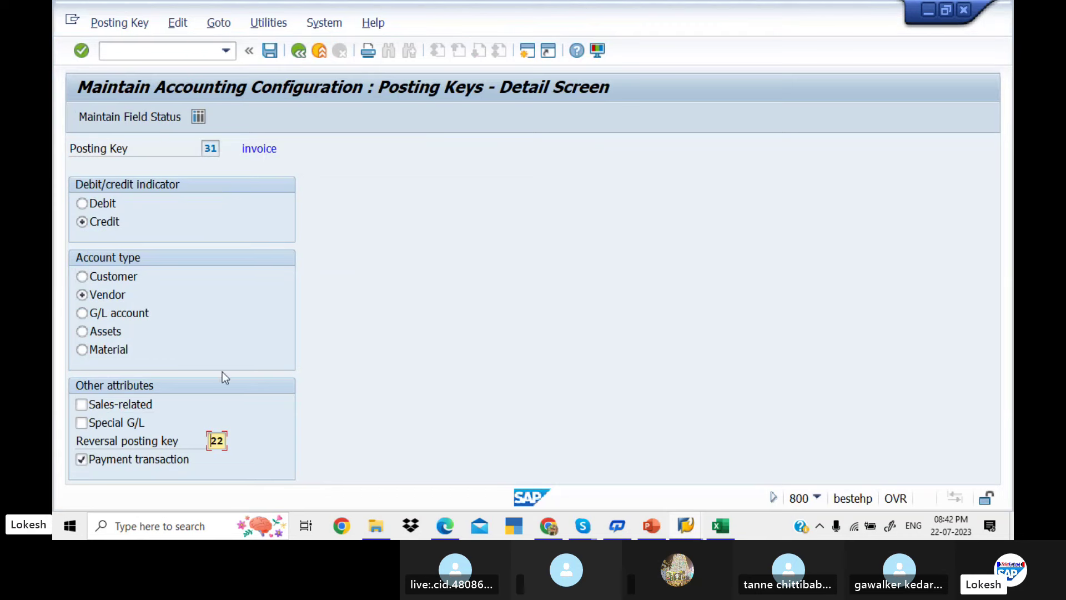
pyautogui.click(298, 51)
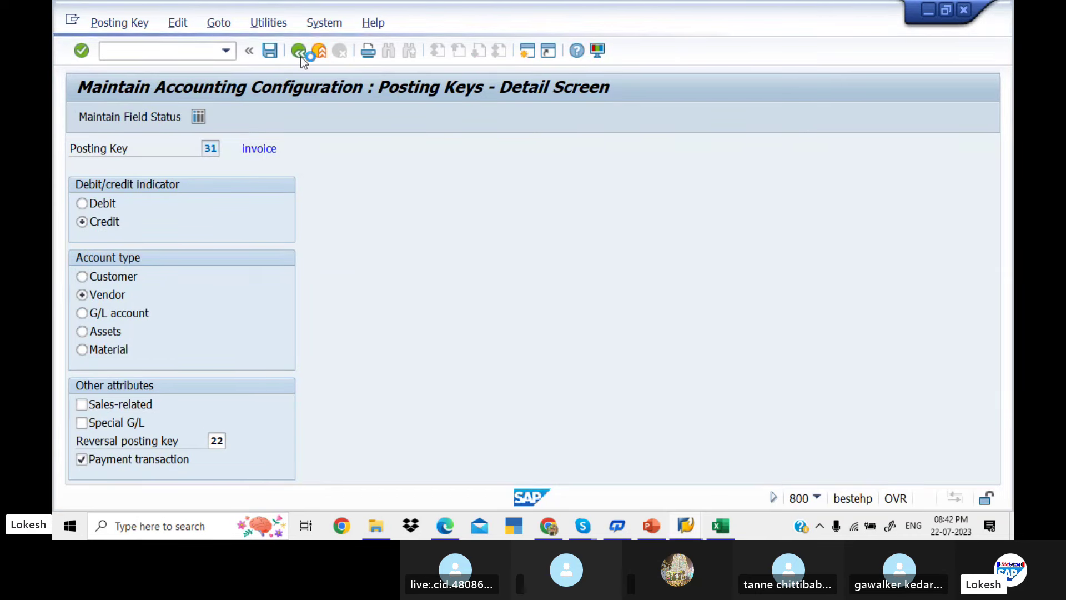
# Review posting key 22 Reverse invoice's General data and Payment transactions field statuses, then leave configuration
pyautogui.doubleClick(265, 203)
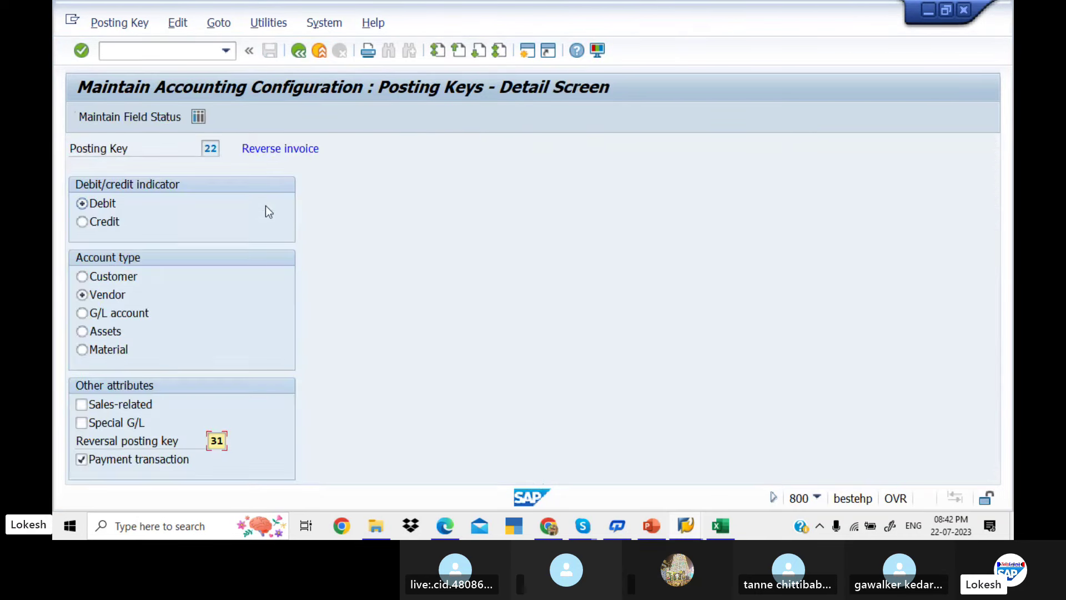
pyautogui.click(140, 116)
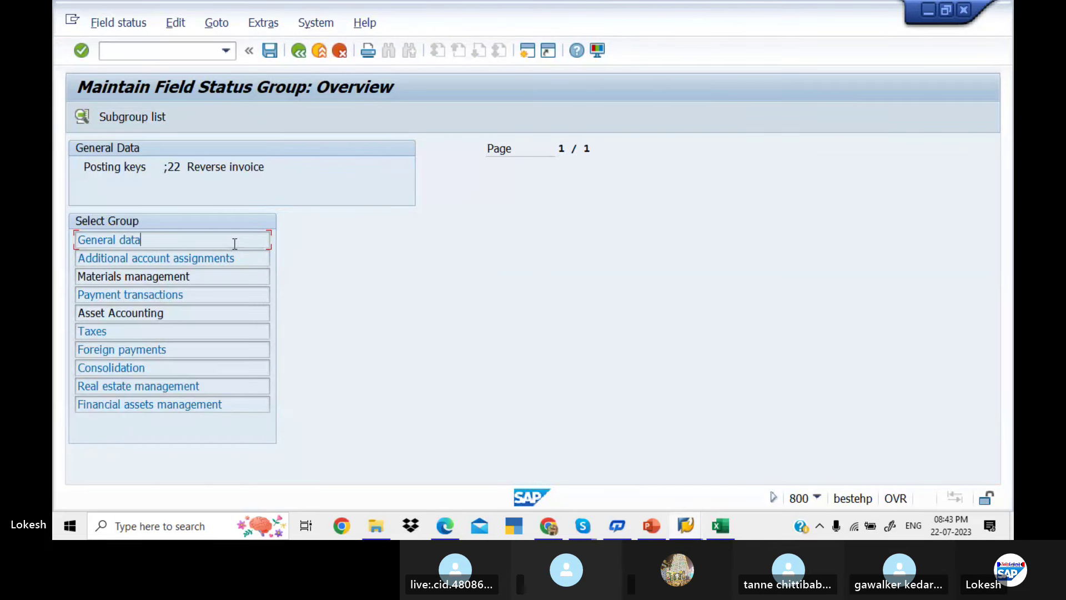
pyautogui.doubleClick(233, 242)
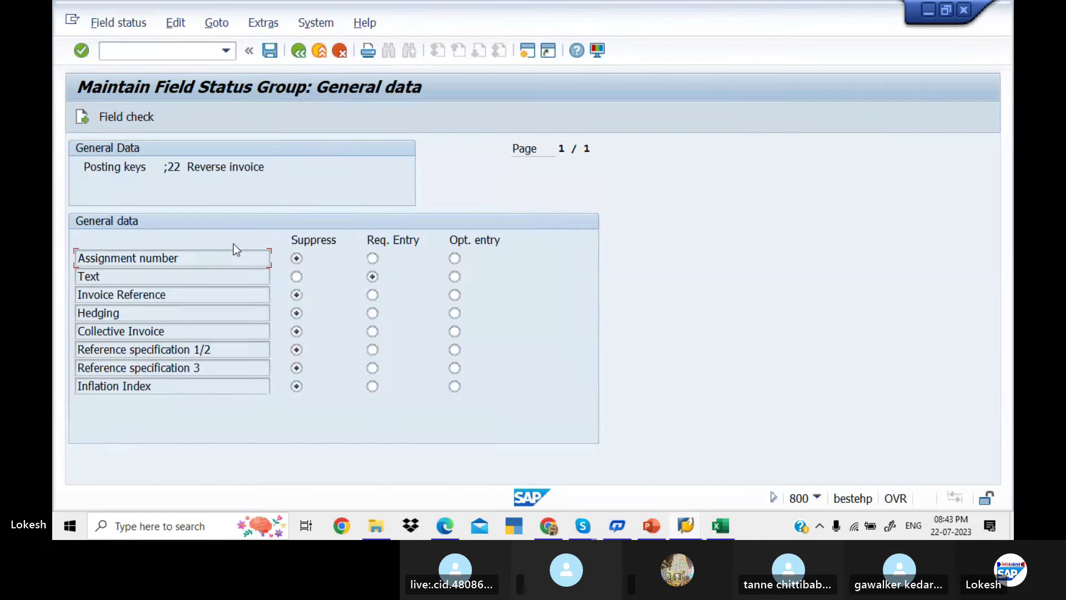
pyautogui.click(300, 52)
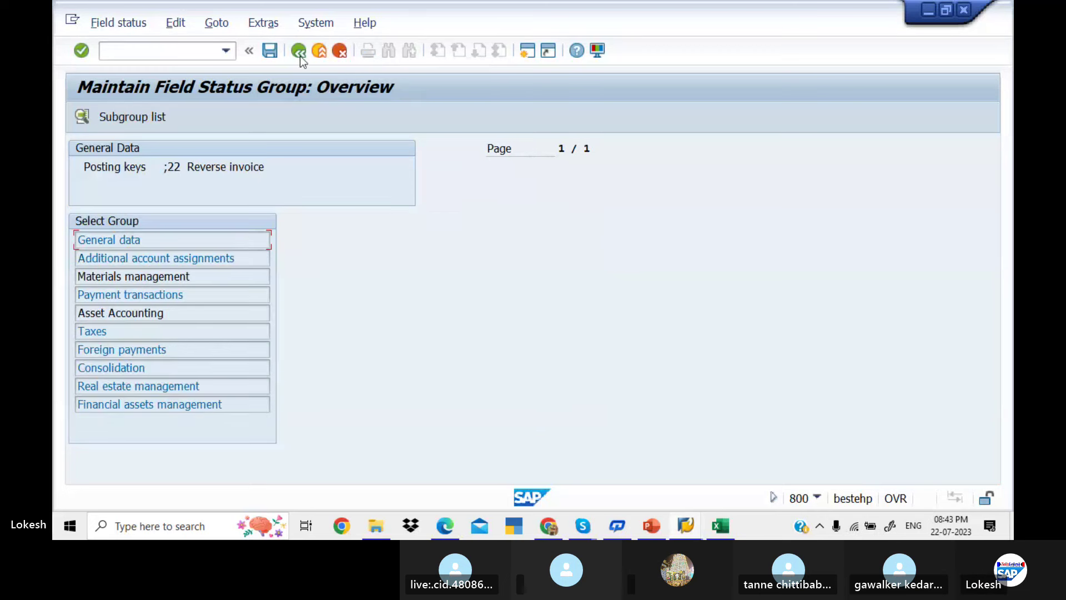
pyautogui.doubleClick(224, 299)
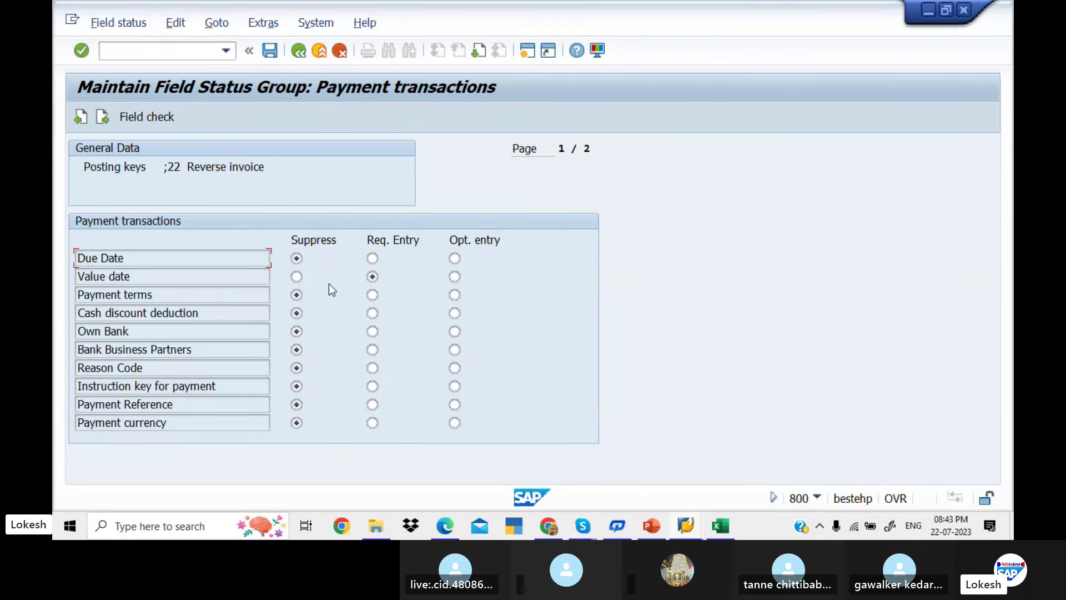
pyautogui.click(299, 52)
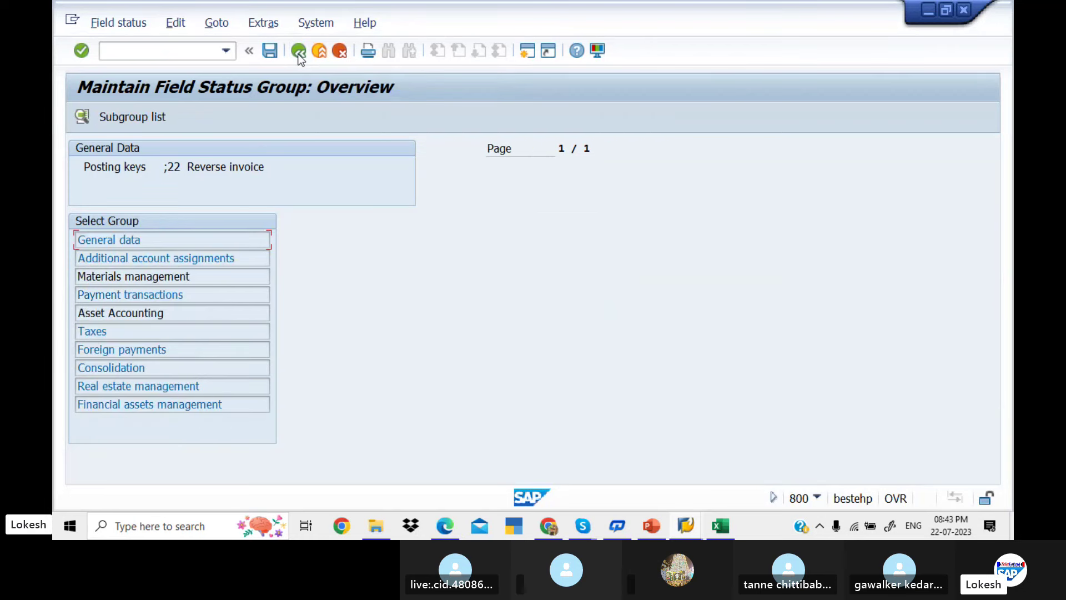
pyautogui.click(299, 52)
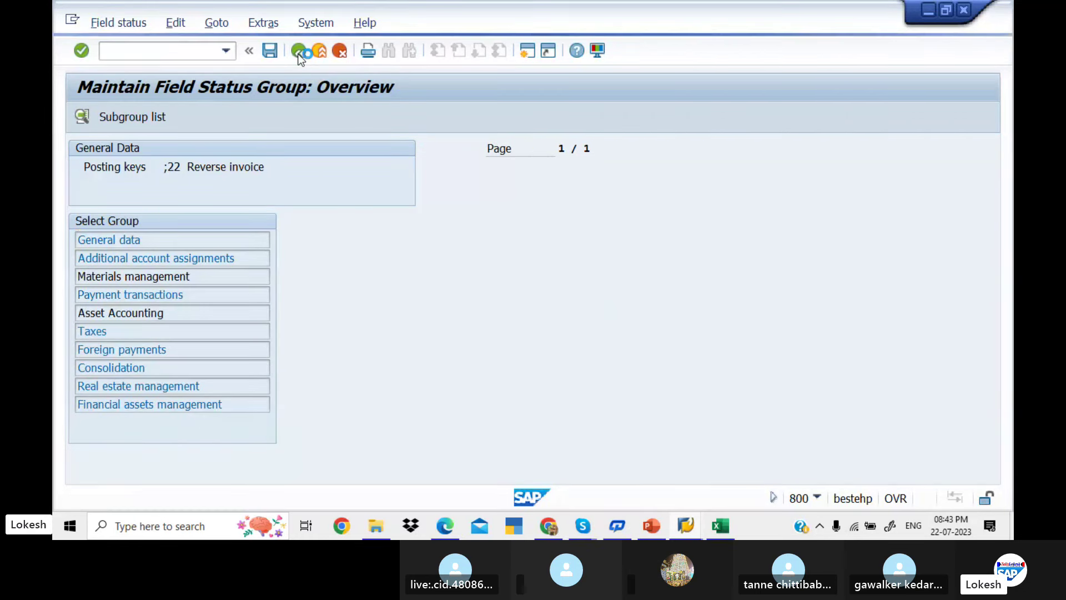
pyautogui.click(299, 51)
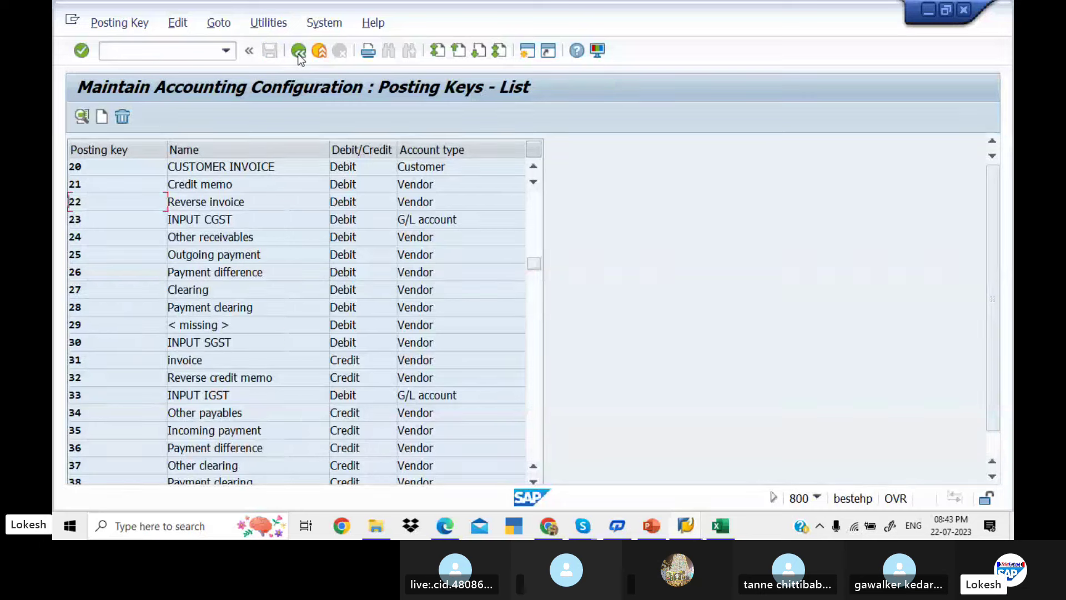
pyautogui.click(299, 52)
# Close the Performance Assistant and restart vendor invoice entry with /nFB60
pyautogui.click(299, 52)
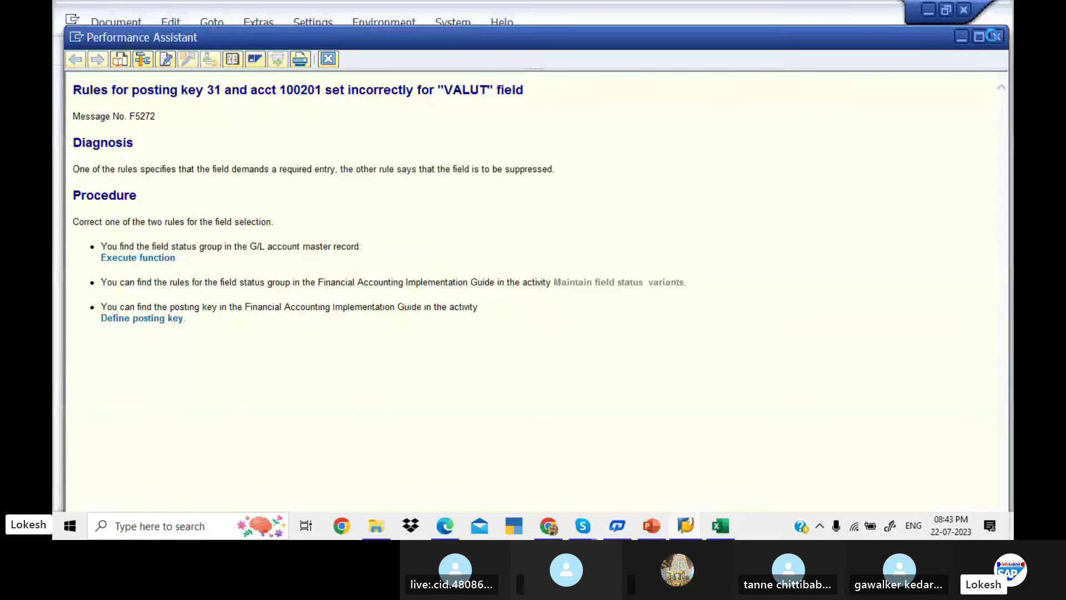
pyautogui.click(996, 37)
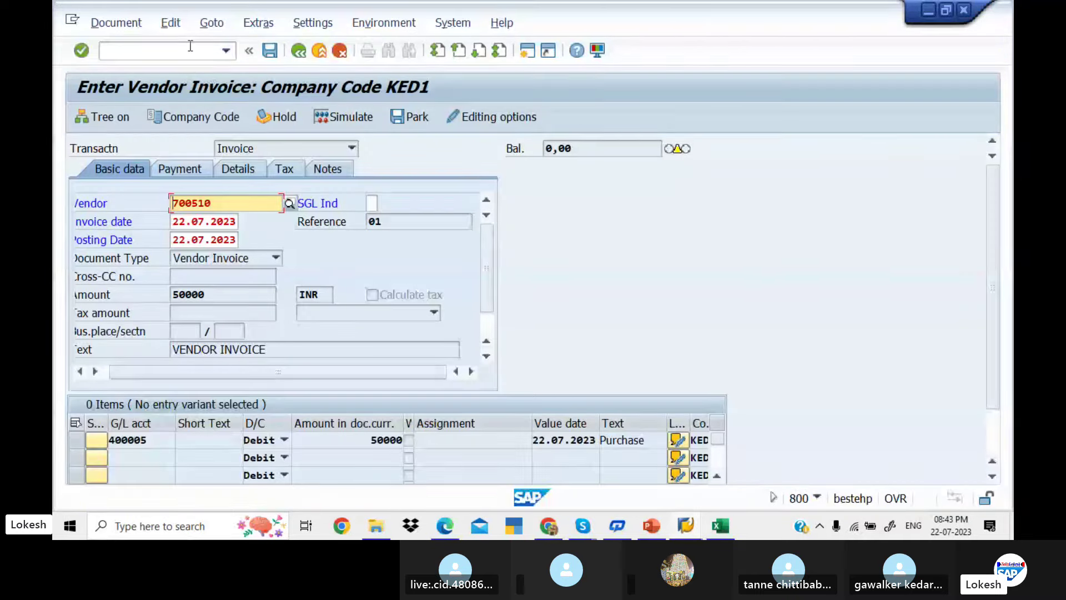
pyautogui.write('/n')
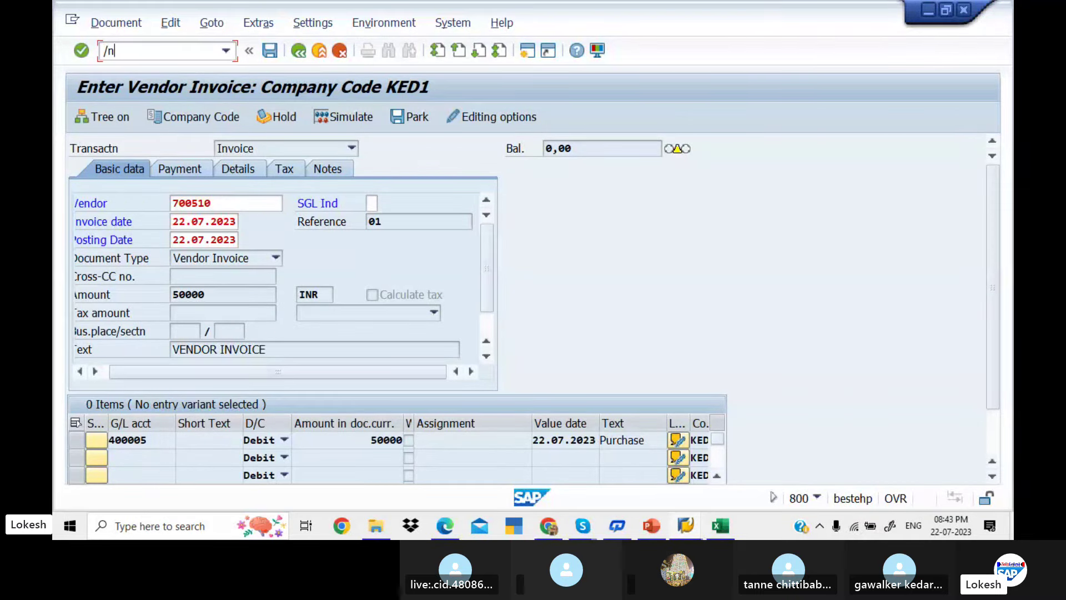
pyautogui.write('fb60')
pyautogui.press('Return')
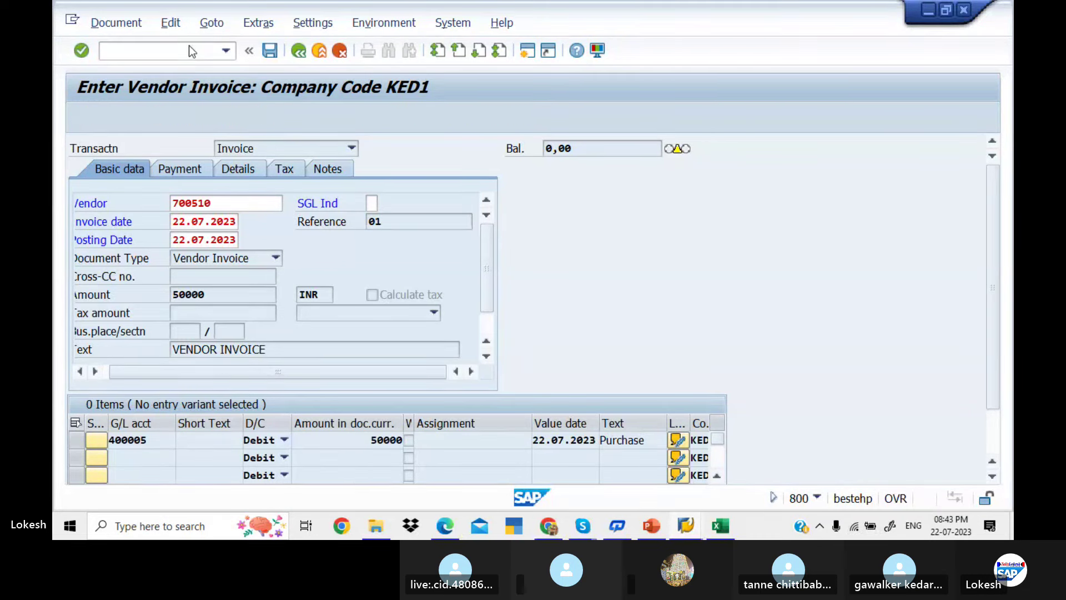
# Enter vendor 700510, reference 01, amount 50000 and text VENDOR INVOICE in the header
pyautogui.press('Down')
pyautogui.press('Return')
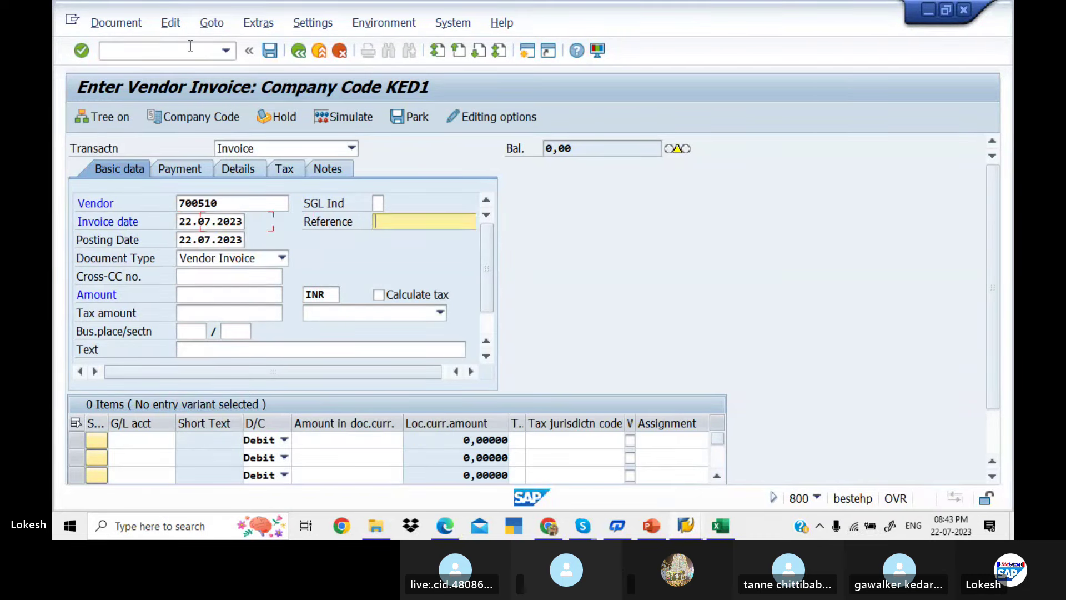
pyautogui.press('Return')
pyautogui.press('Tab')
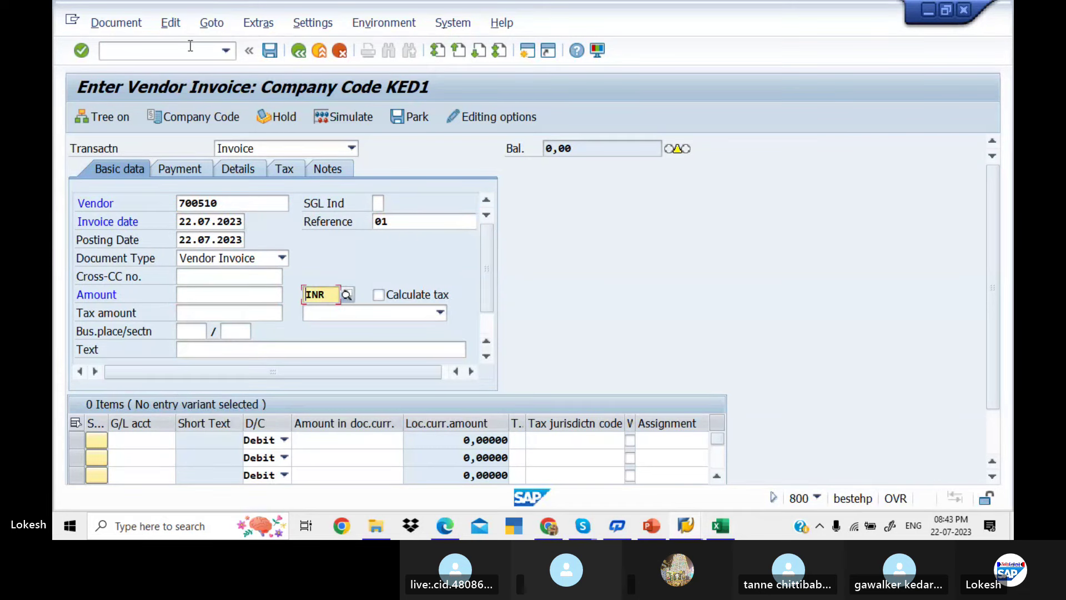
pyautogui.click(223, 296)
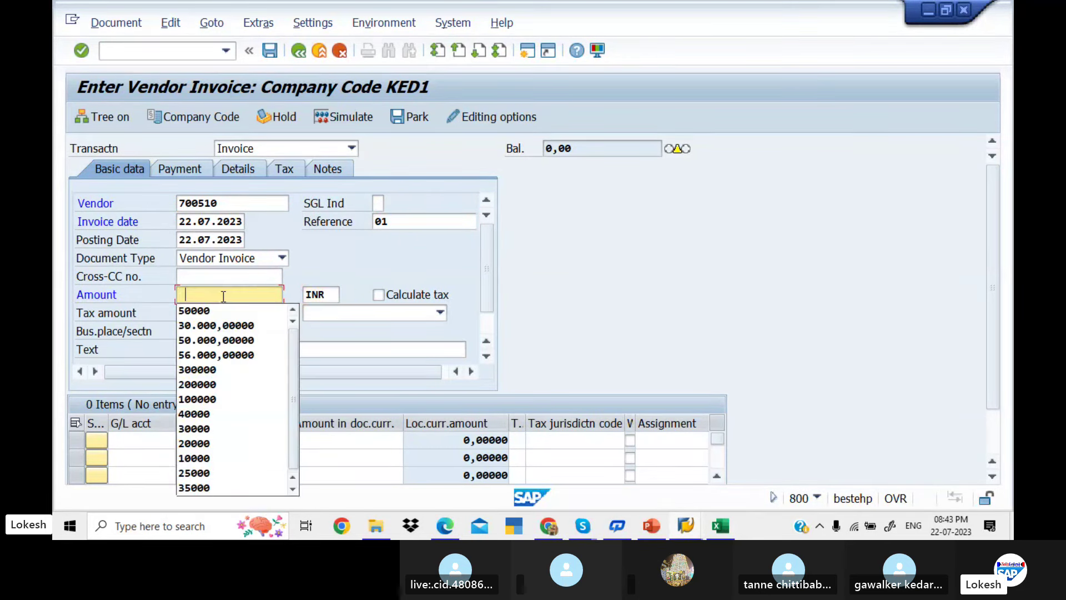
pyautogui.press('Down')
pyautogui.press('Return')
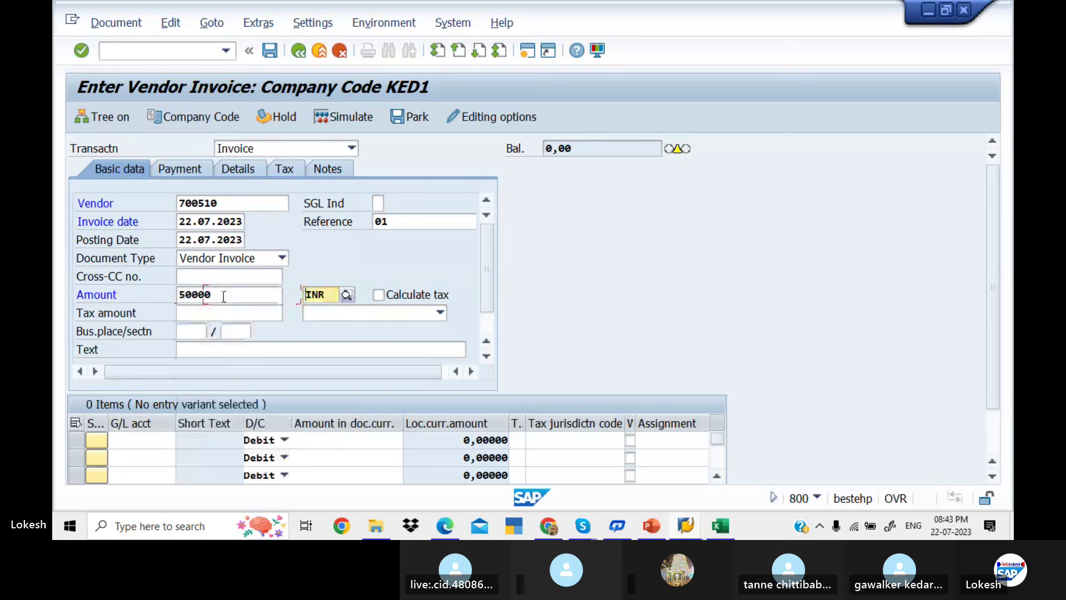
pyautogui.press('Tab')
pyautogui.press('Tab')
pyautogui.press('Tab')
pyautogui.press('Tab')
pyautogui.press('Tab')
pyautogui.press('Tab')
pyautogui.press('Down')
pyautogui.press('Return')
# Add G/L line 400005 for 50000, value date 22.07.2023, text Purchase, and check the invoice
pyautogui.press('Tab')
pyautogui.press('Down')
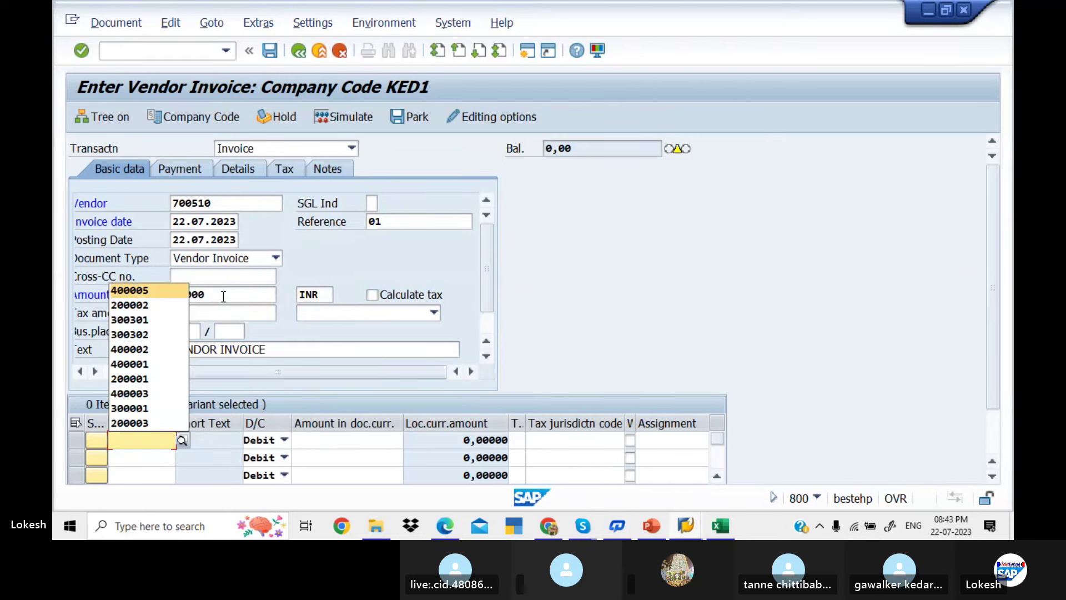
pyautogui.press('Return')
pyautogui.press('Tab')
pyautogui.press('Down')
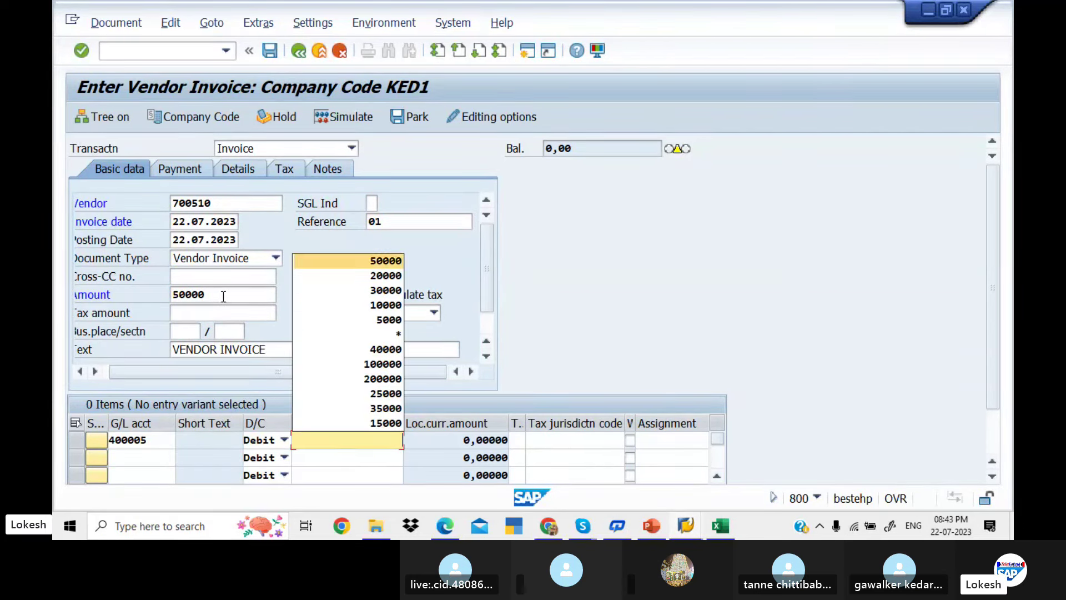
pyautogui.press('Return')
pyautogui.press('Tab')
pyautogui.press('Tab')
pyautogui.press('Tab')
pyautogui.press('Tab')
pyautogui.press('Down')
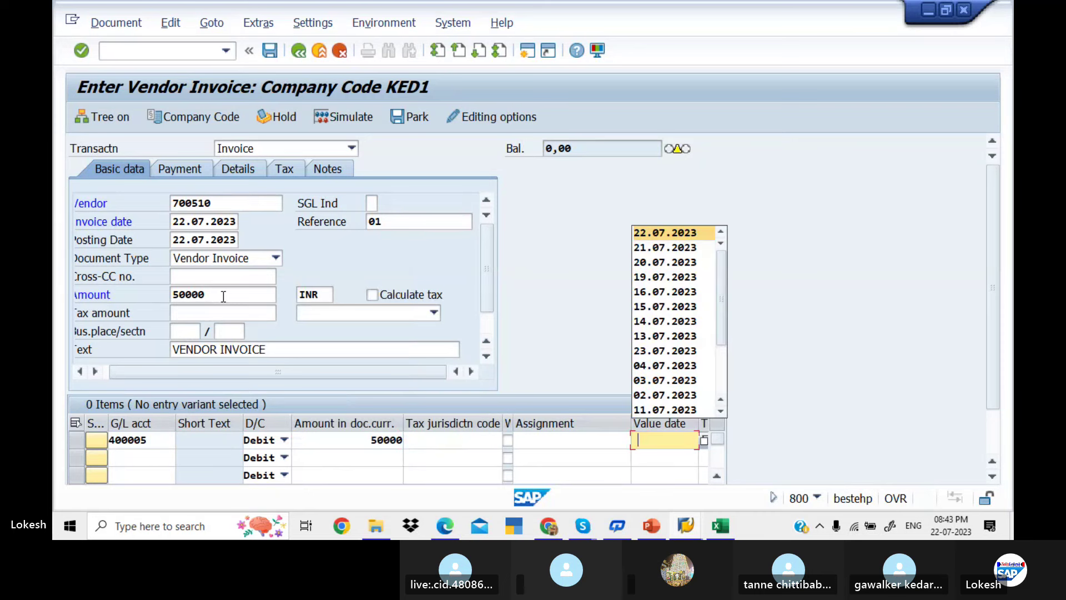
pyautogui.press('Return')
pyautogui.press('Tab')
pyautogui.press('Down')
pyautogui.press('Return')
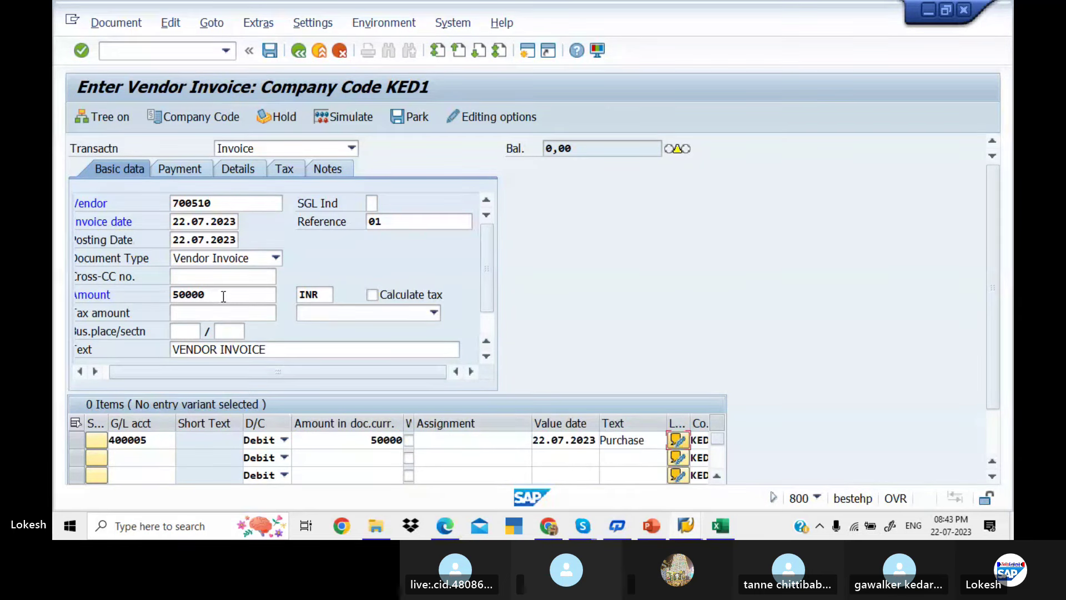
pyautogui.press('Return')
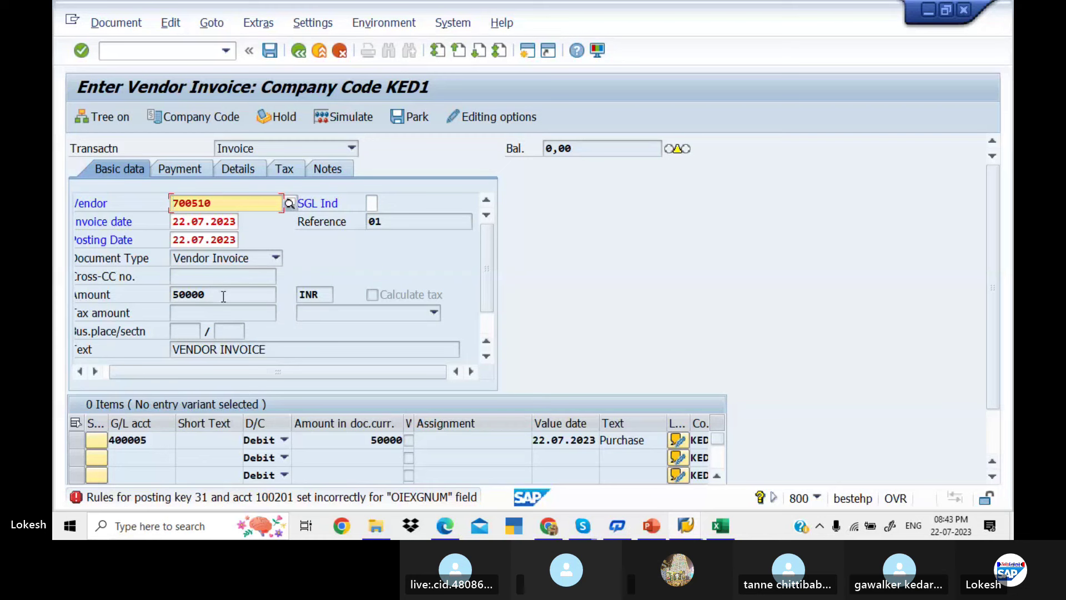
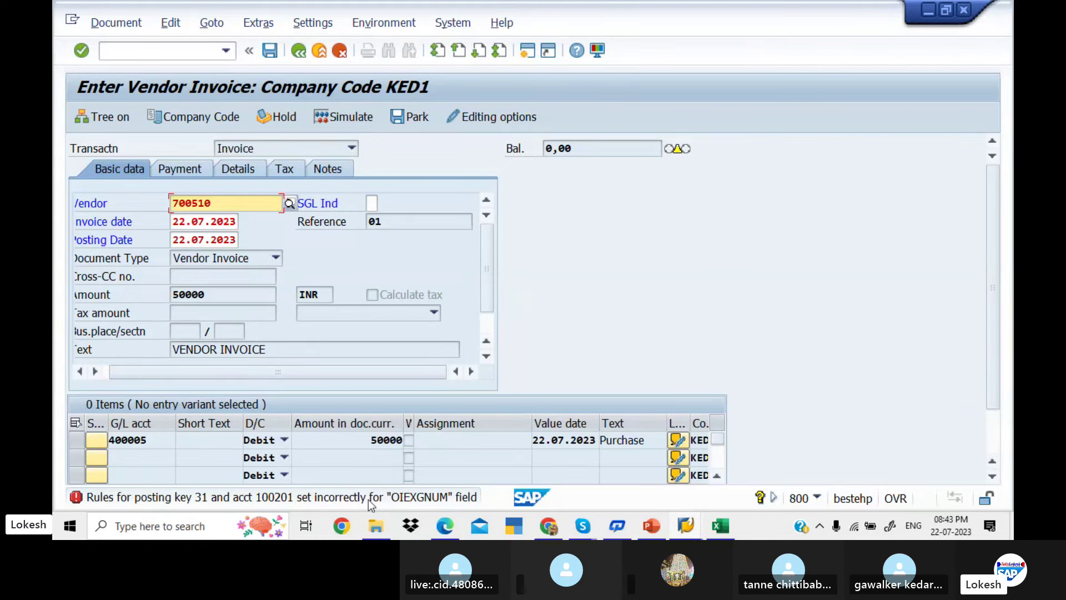
# From the posting-key error help, open the field status variants list and locate variant KED1
pyautogui.doubleClick(406, 498)
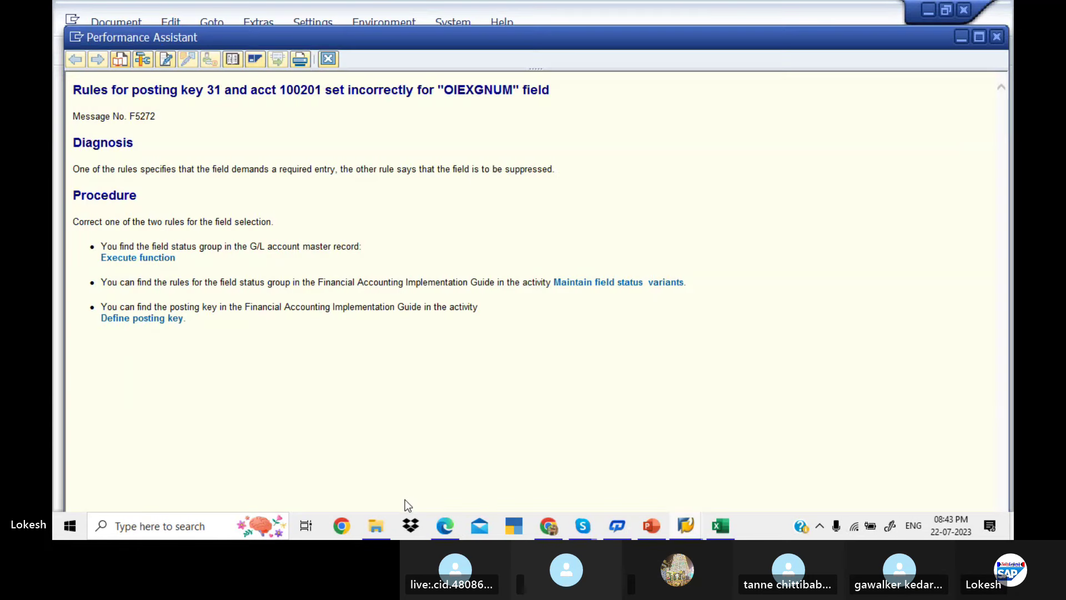
pyautogui.click(605, 283)
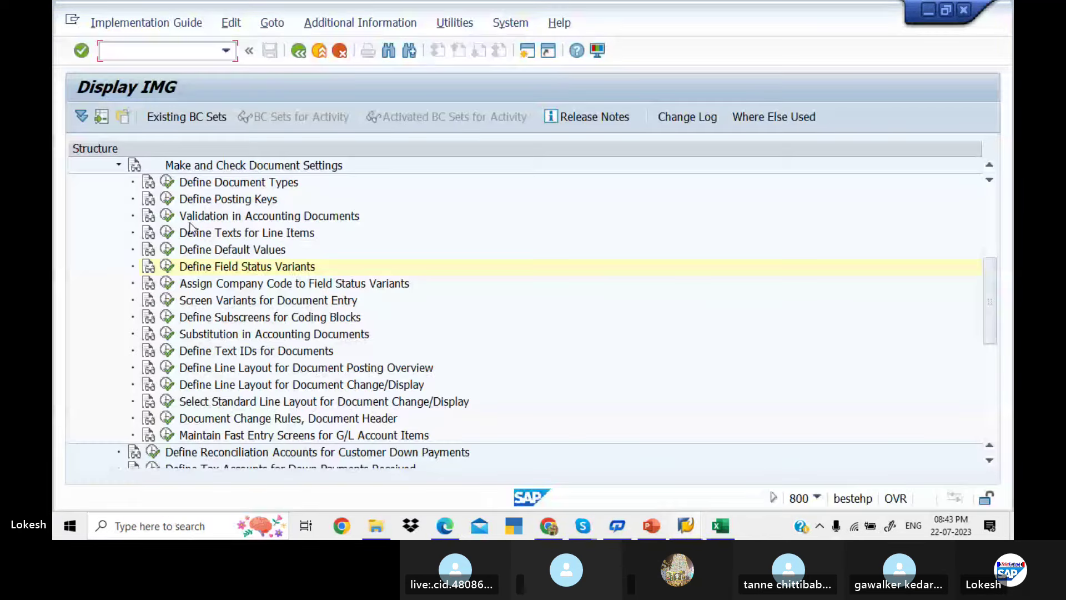
pyautogui.click(166, 267)
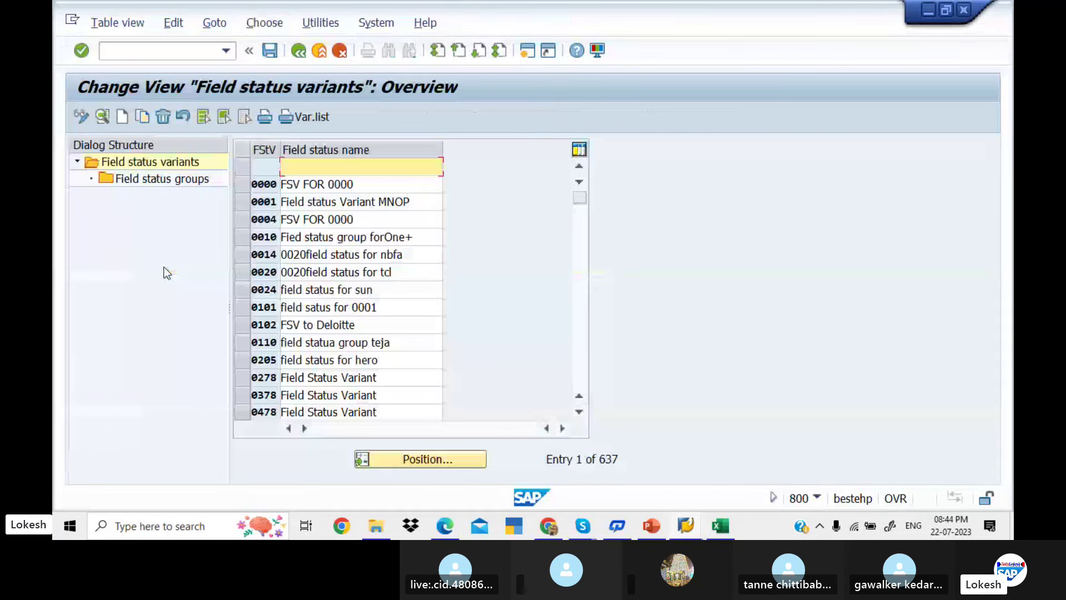
pyautogui.click(445, 457)
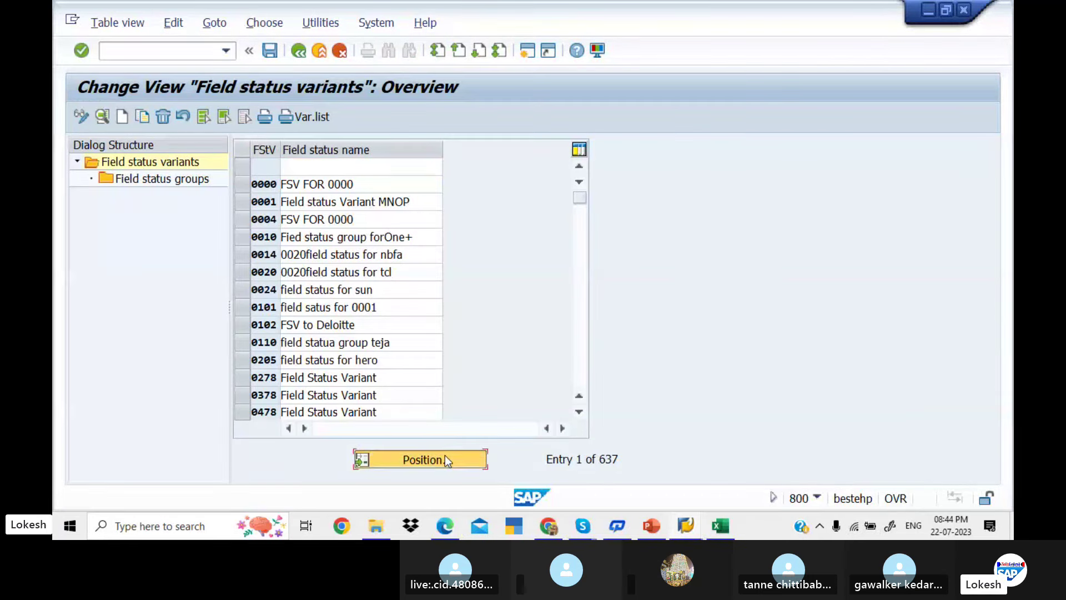
pyautogui.write('KE')
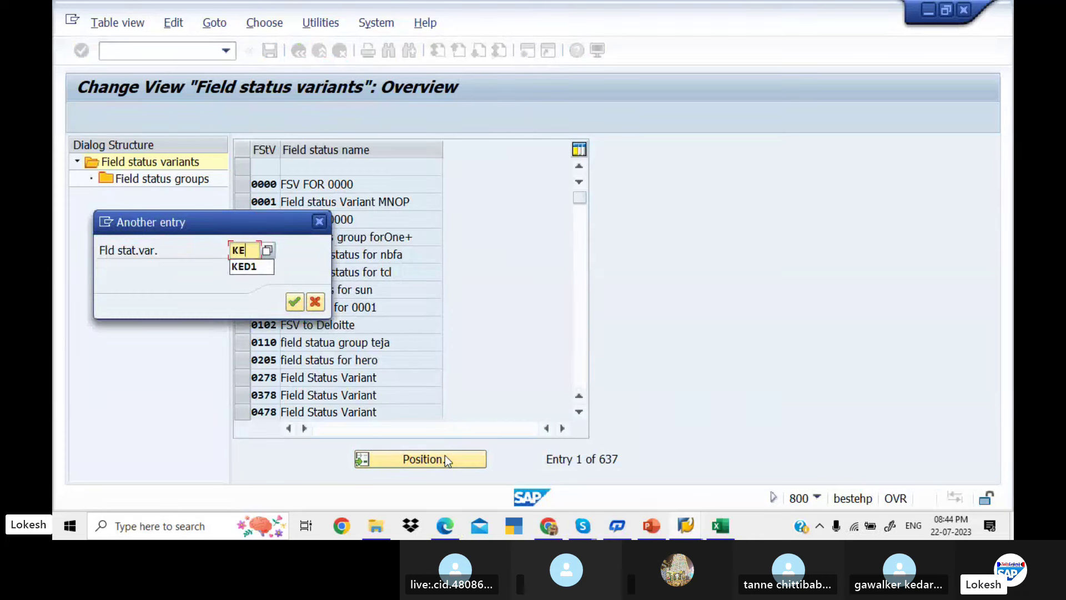
pyautogui.write('D1')
pyautogui.press('Return')
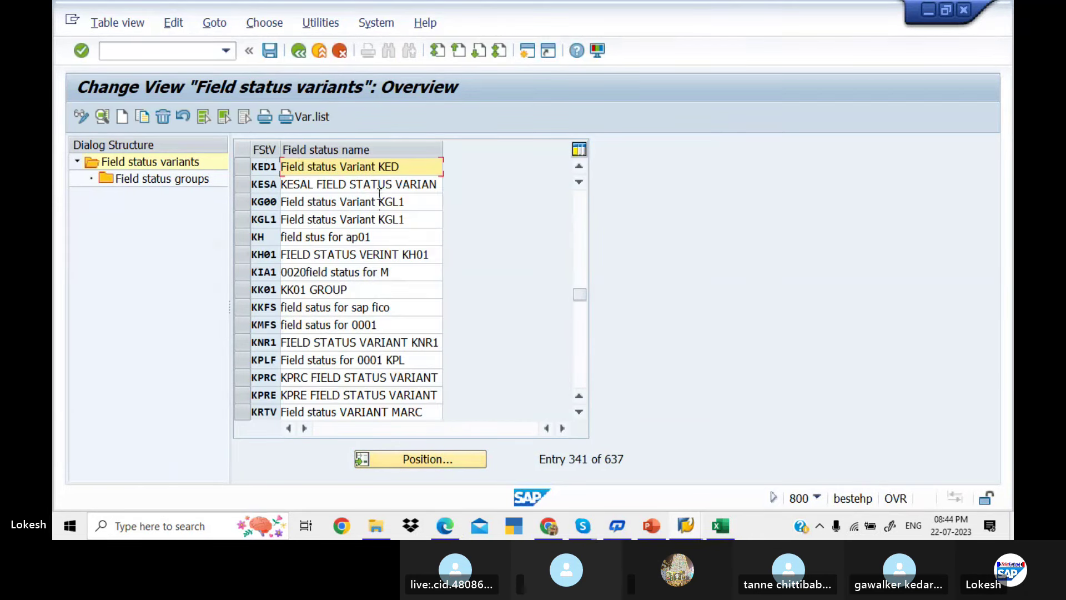
pyautogui.click(243, 167)
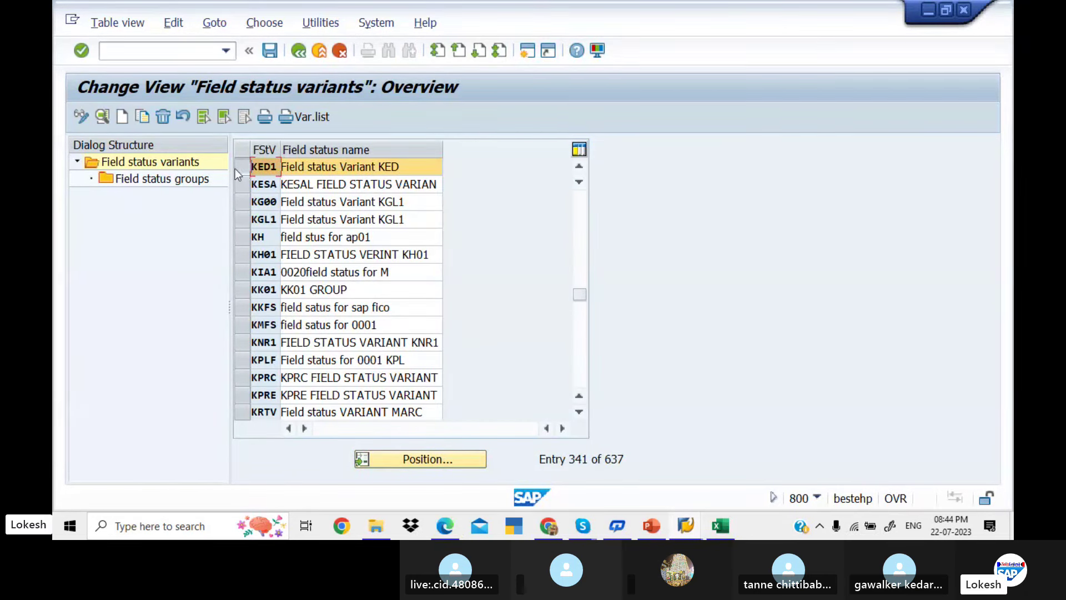
# Open field status group G067 Reconciliation accounts of variant KED1 and view its field categories
pyautogui.doubleClick(189, 179)
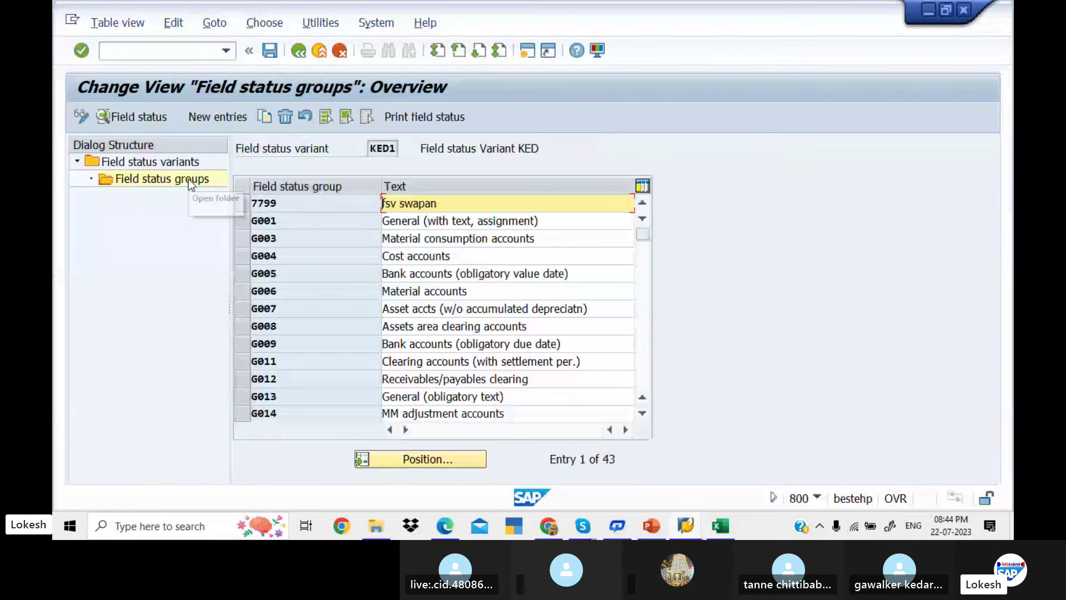
pyautogui.click(645, 314)
pyautogui.click(645, 315)
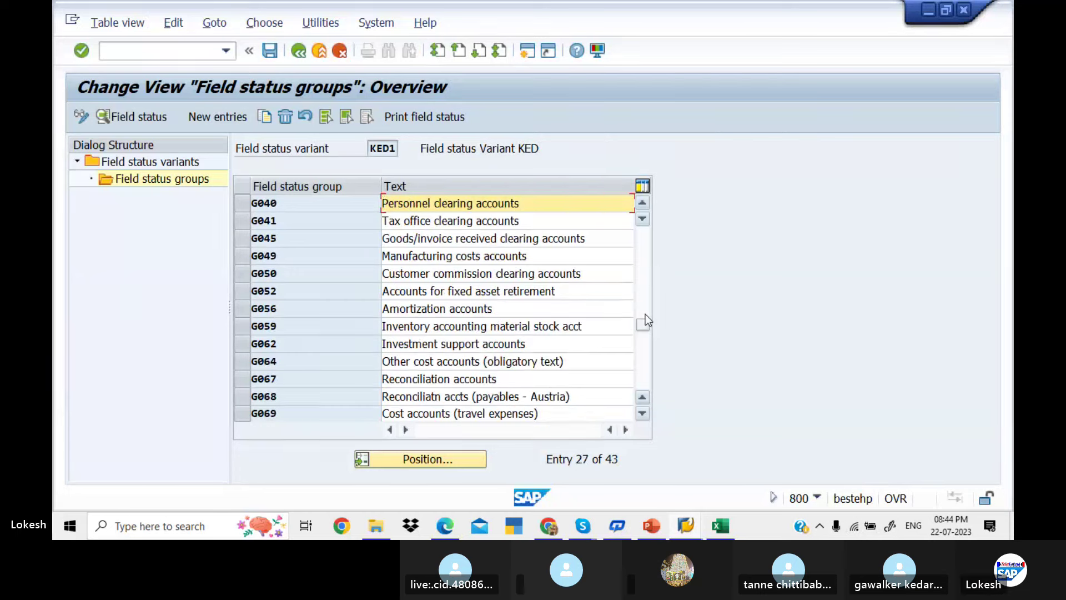
pyautogui.doubleClick(535, 382)
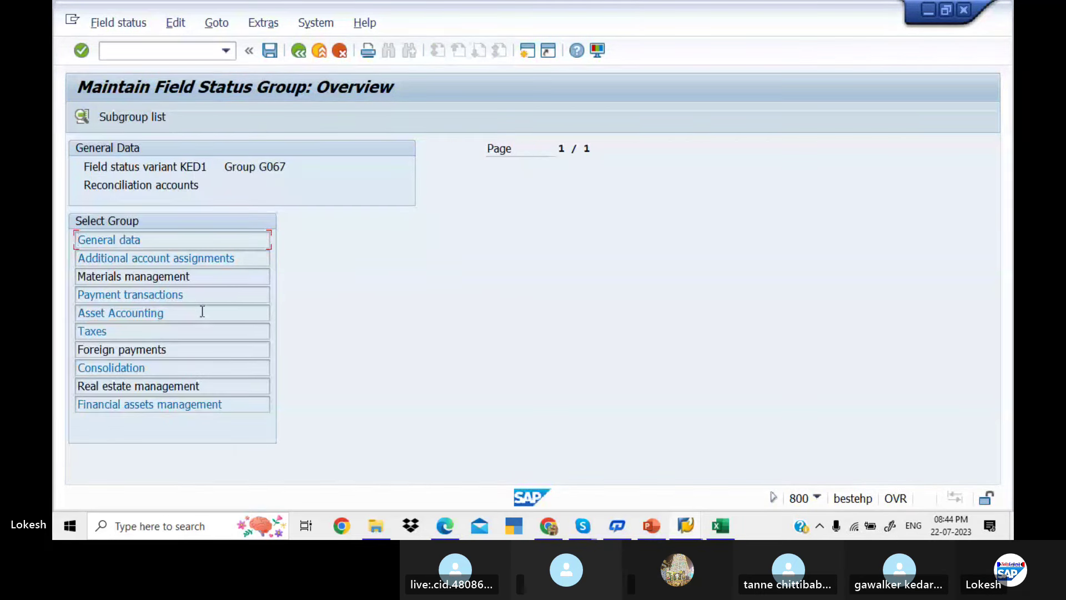
pyautogui.click(203, 313)
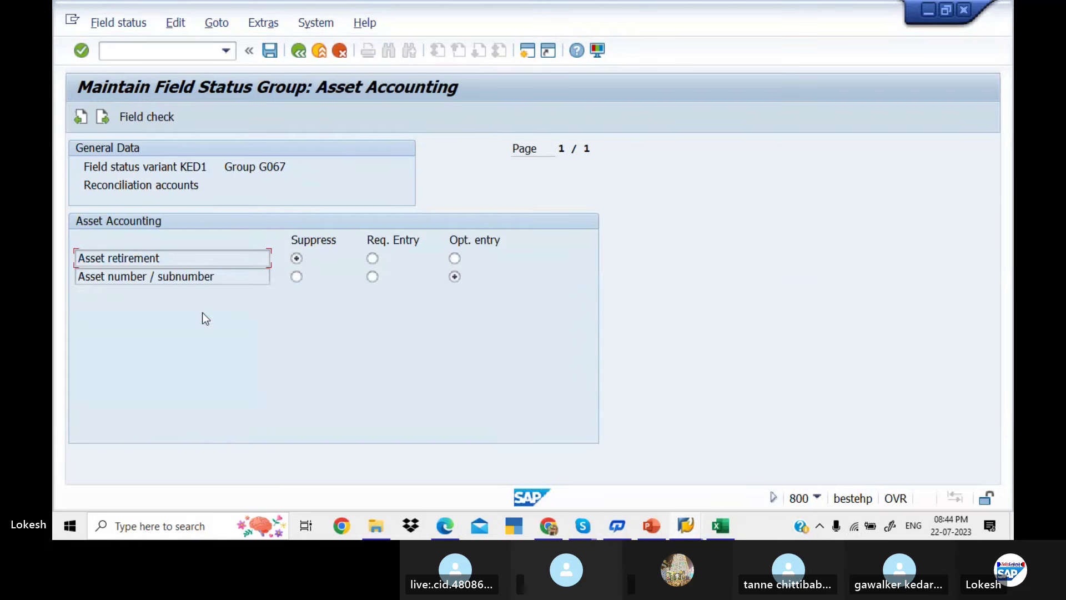
pyautogui.click(298, 51)
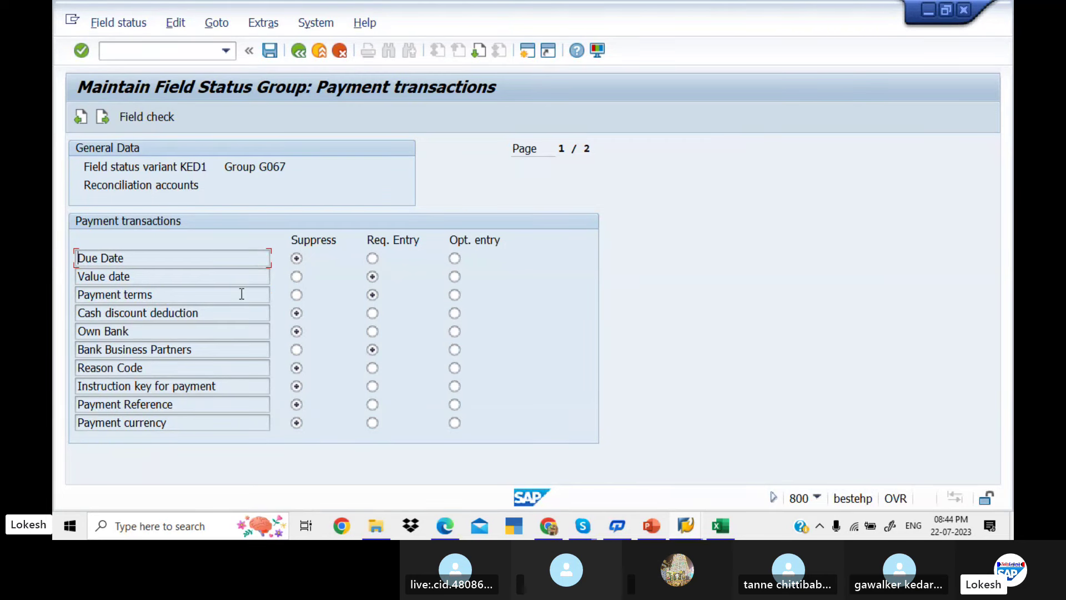
# Set Bank Business Partners and Payment terms to Suppress and save under the customizing request
pyautogui.click(297, 349)
pyautogui.click(298, 295)
pyautogui.click(270, 52)
pyautogui.click(316, 301)
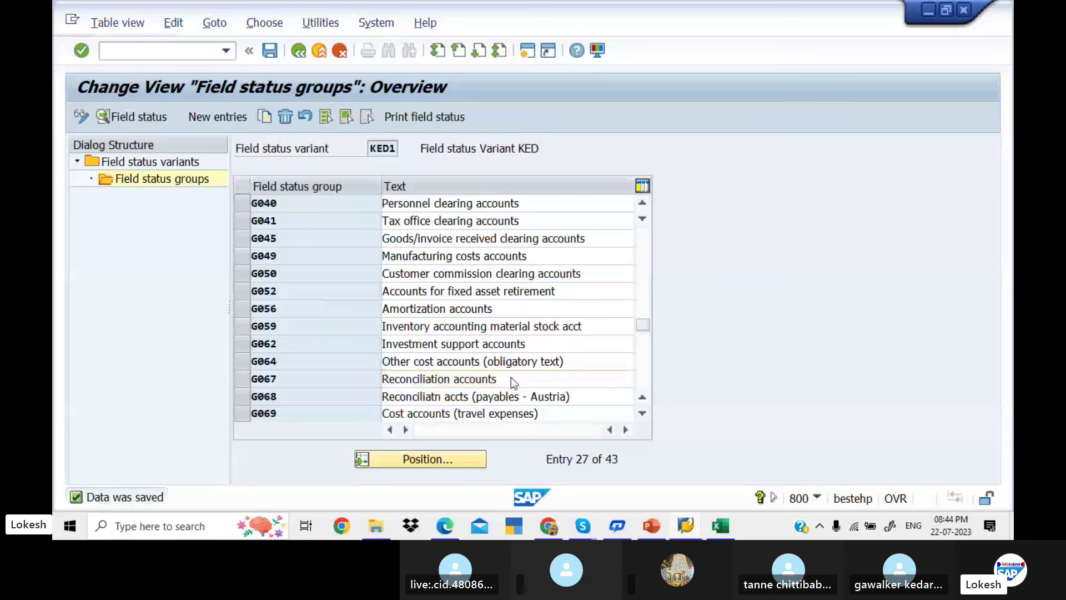
# Inspect G067's Additional account assignments, Materials management and Payment transactions settings, then return to the IMG tree
pyautogui.doubleClick(510, 380)
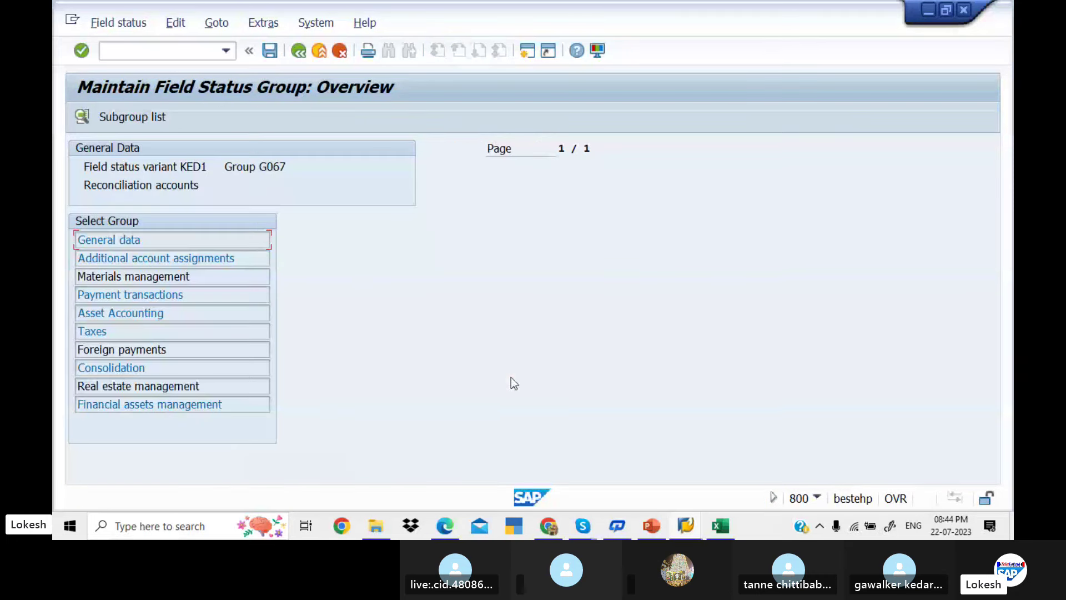
pyautogui.doubleClick(258, 258)
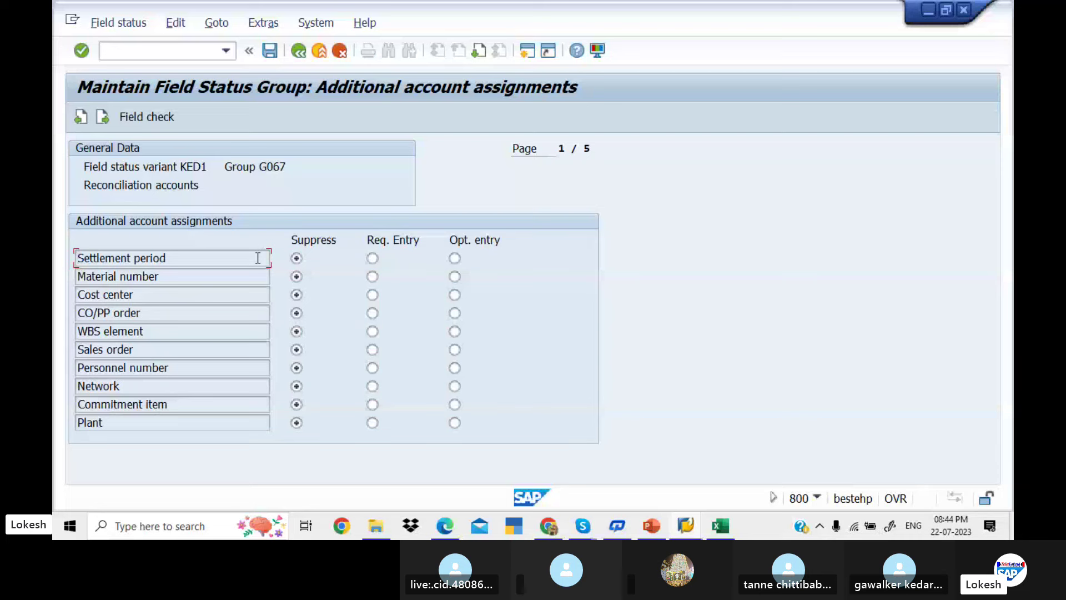
pyautogui.click(298, 51)
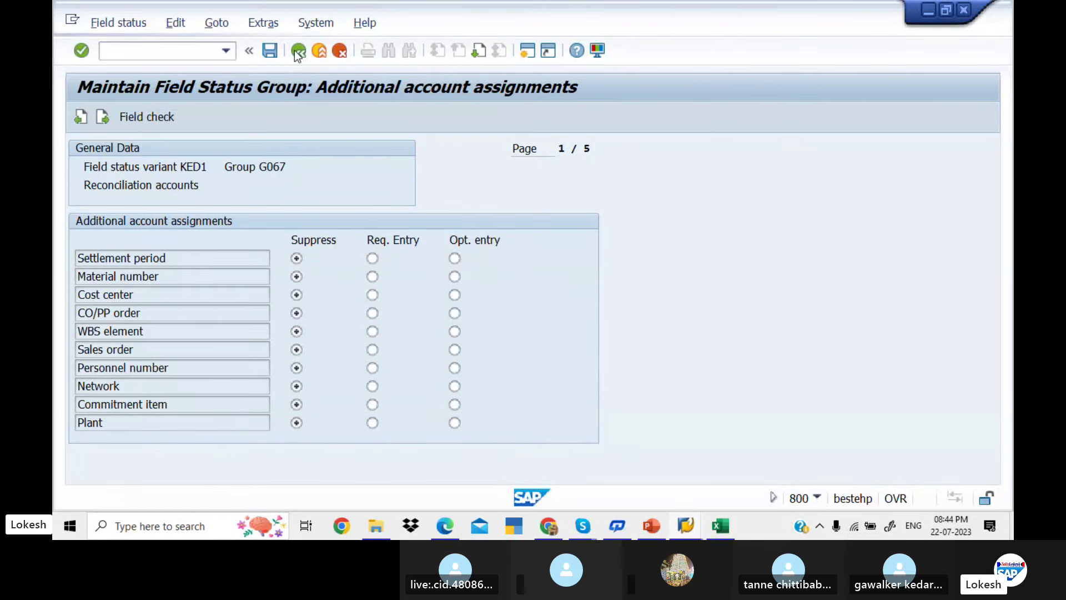
pyautogui.doubleClick(236, 276)
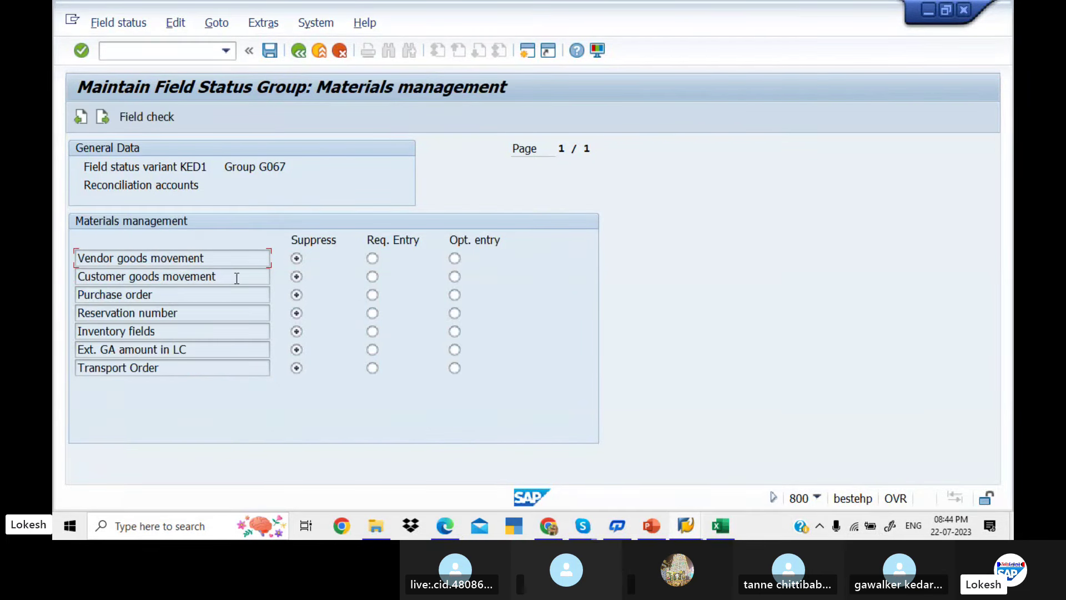
pyautogui.click(299, 53)
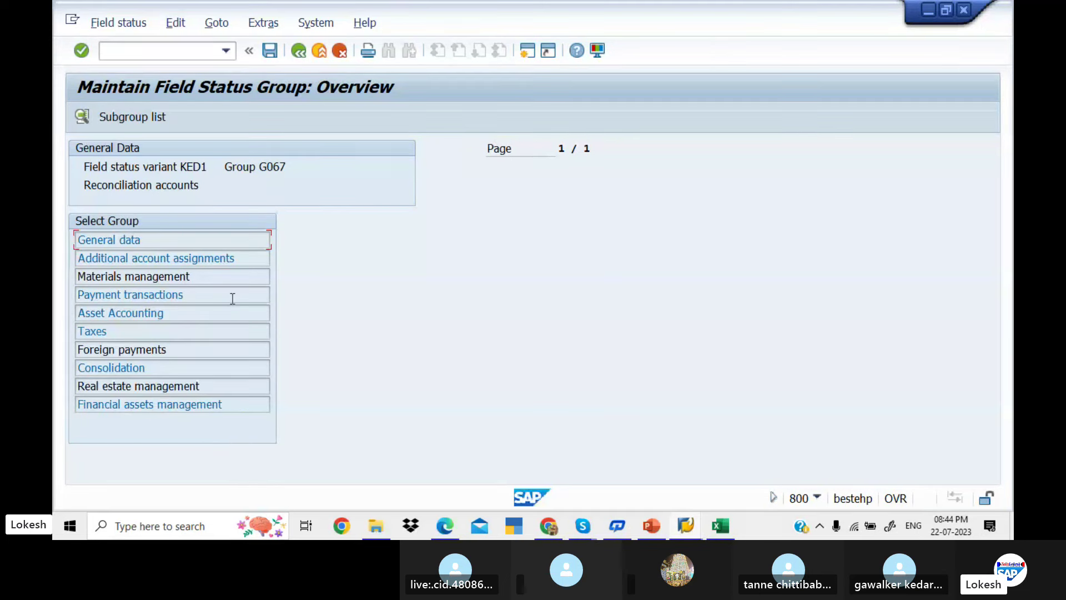
pyautogui.doubleClick(233, 295)
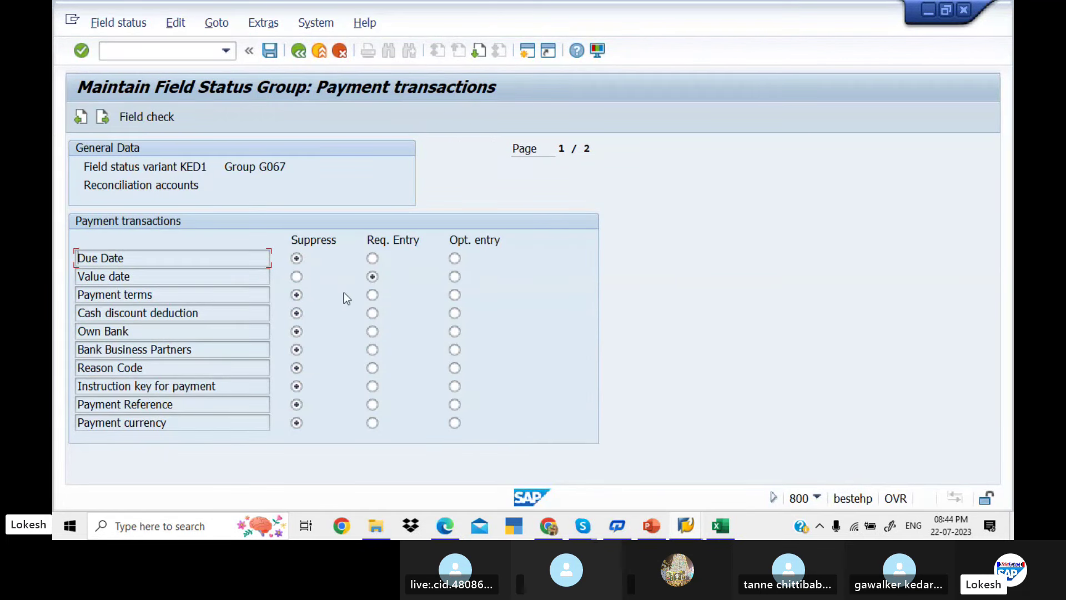
pyautogui.click(298, 51)
pyautogui.click(298, 51)
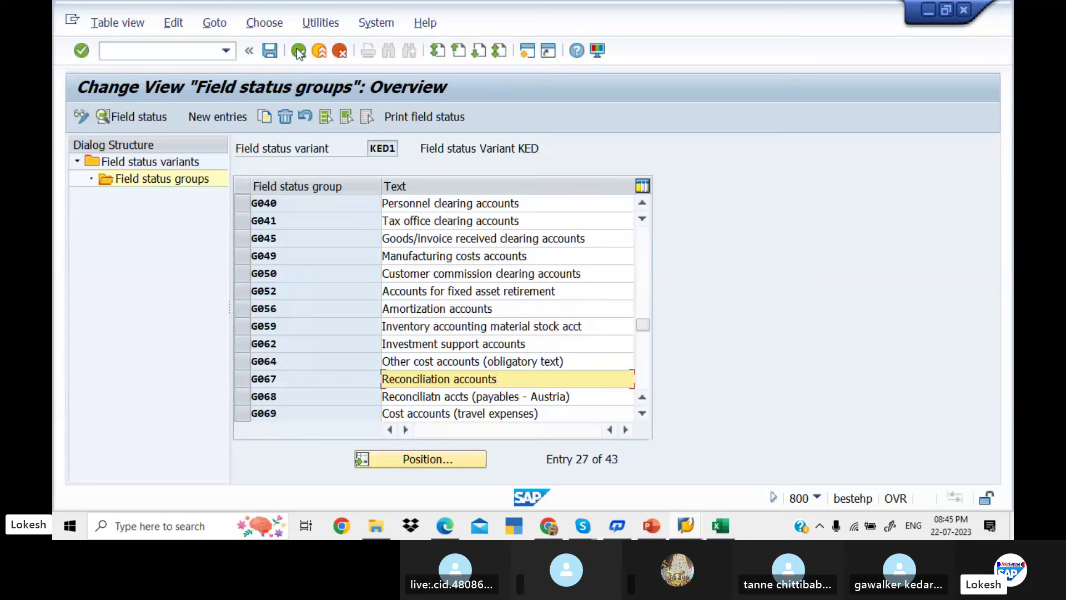
pyautogui.click(298, 50)
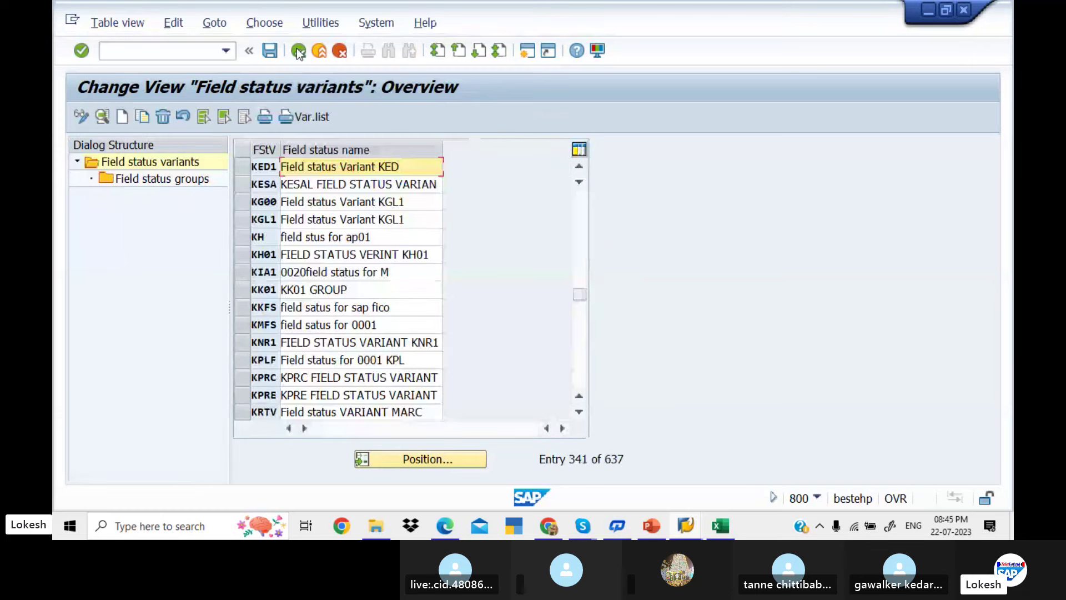
pyautogui.click(298, 50)
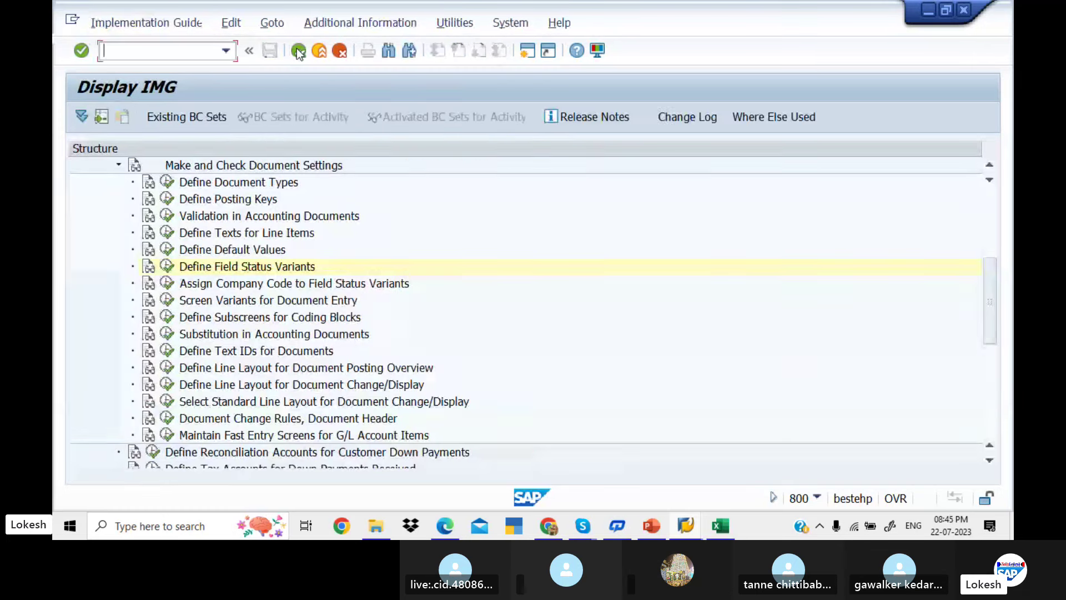
# Open posting key 31 in Define Posting Keys and show its field status settings
pyautogui.click(167, 199)
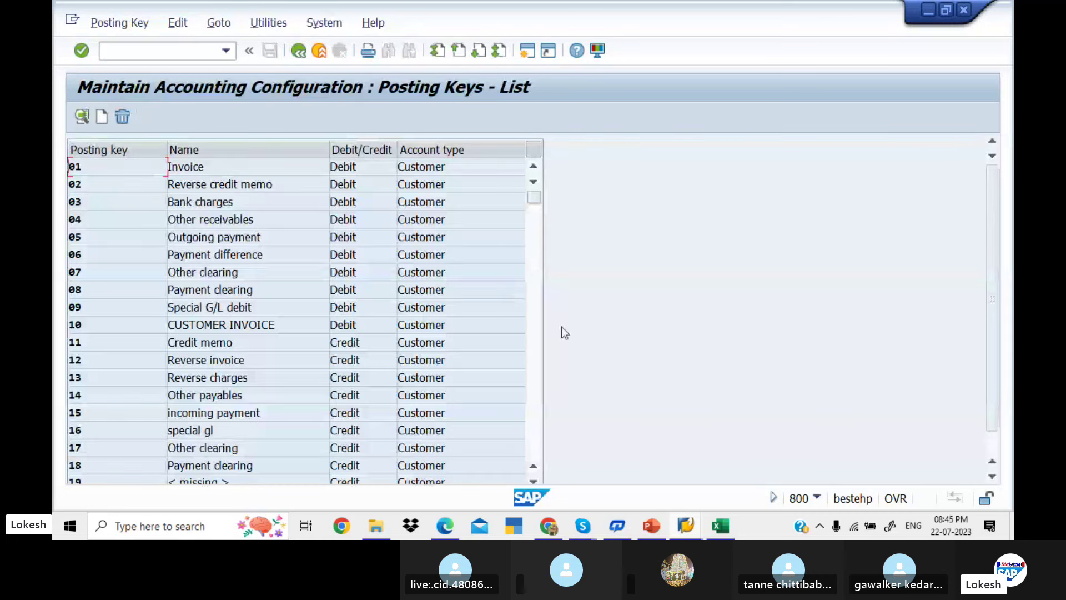
pyautogui.click(535, 351)
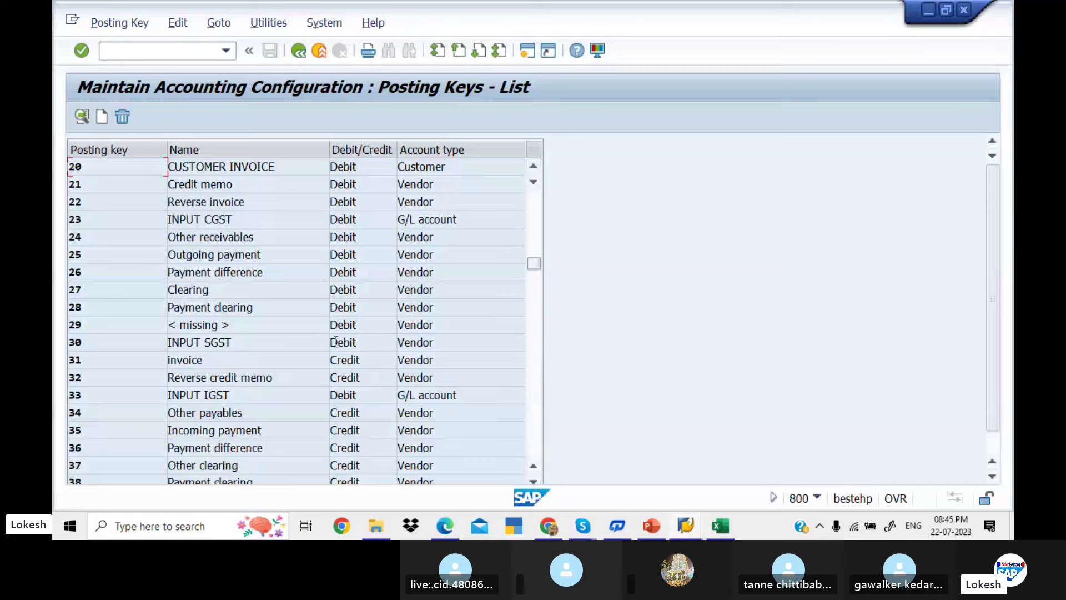
pyautogui.doubleClick(282, 358)
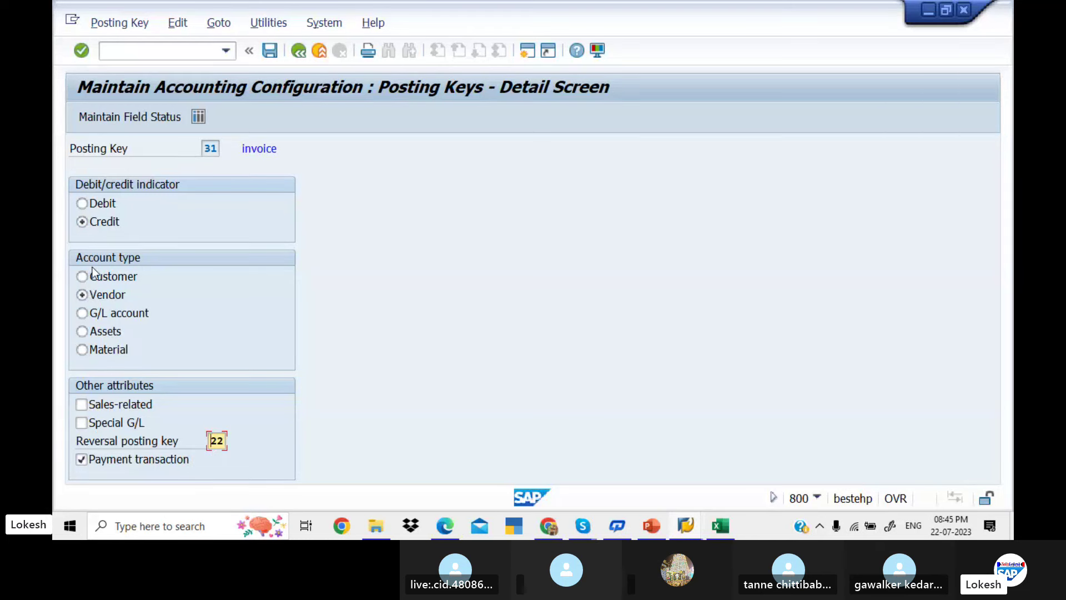
pyautogui.click(143, 117)
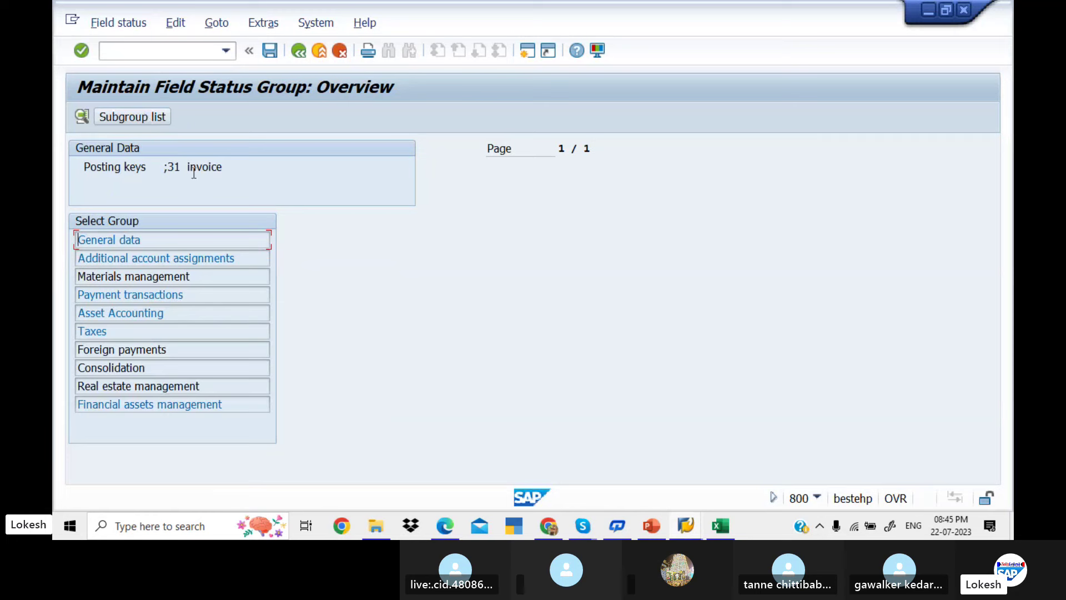
# Review posting key 31's General data, Additional account assignments and Materials management field settings
pyautogui.doubleClick(242, 236)
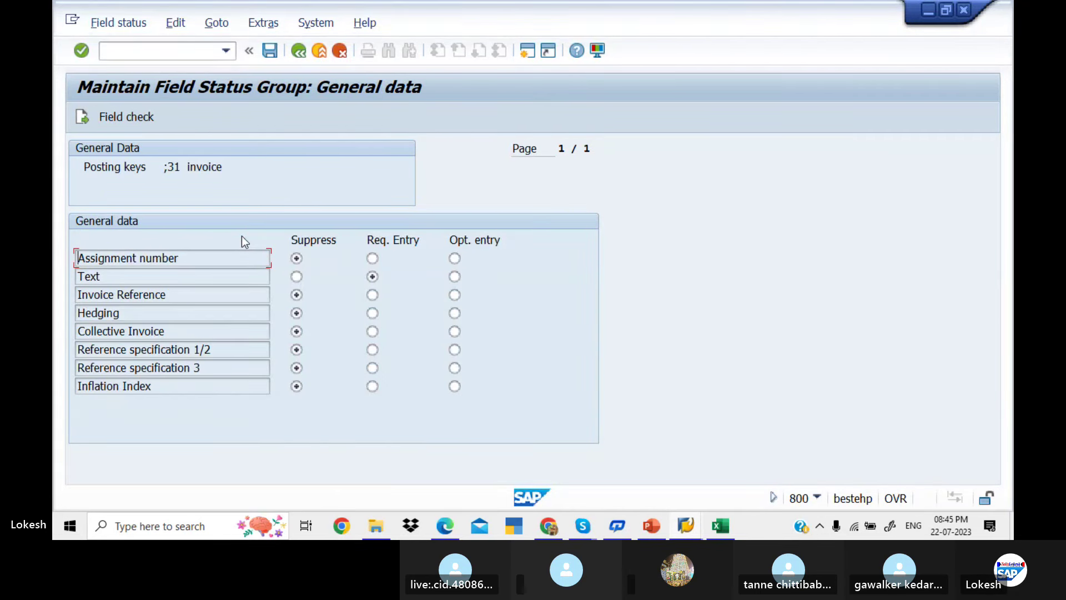
pyautogui.click(298, 51)
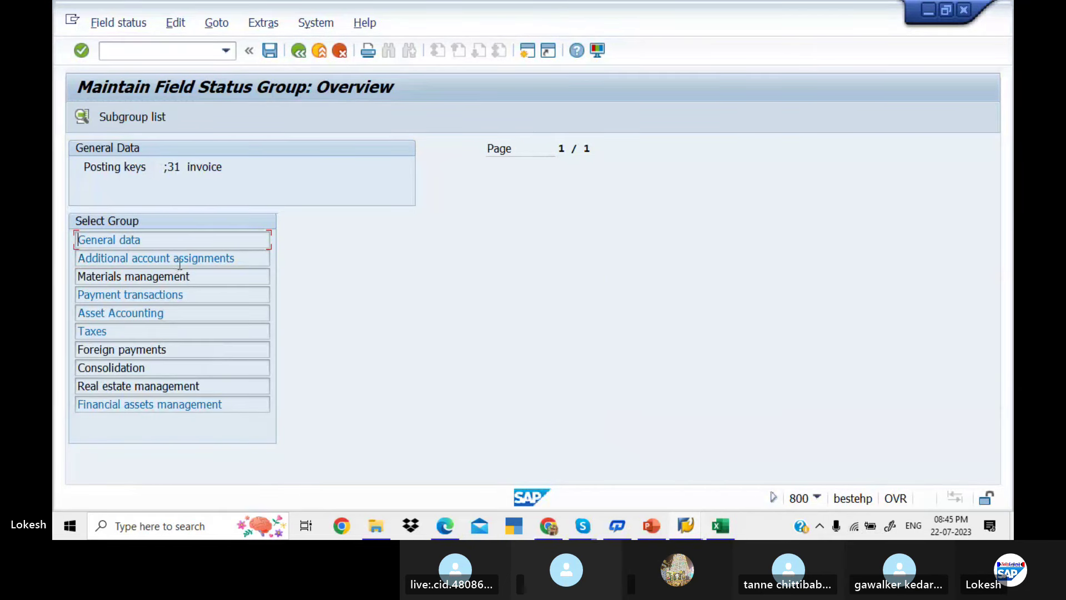
pyautogui.doubleClick(179, 261)
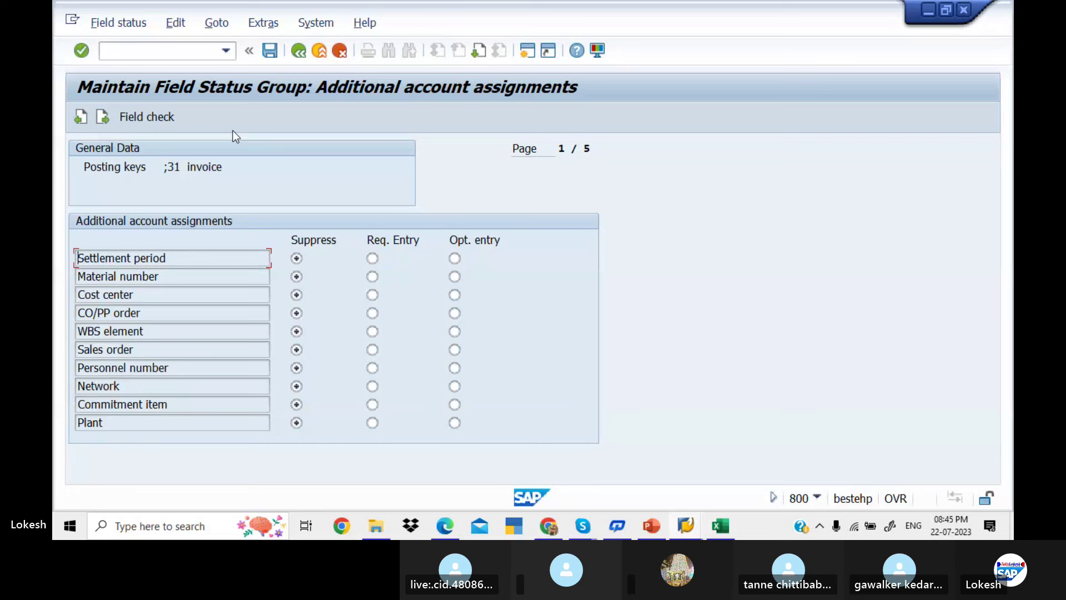
pyautogui.click(297, 52)
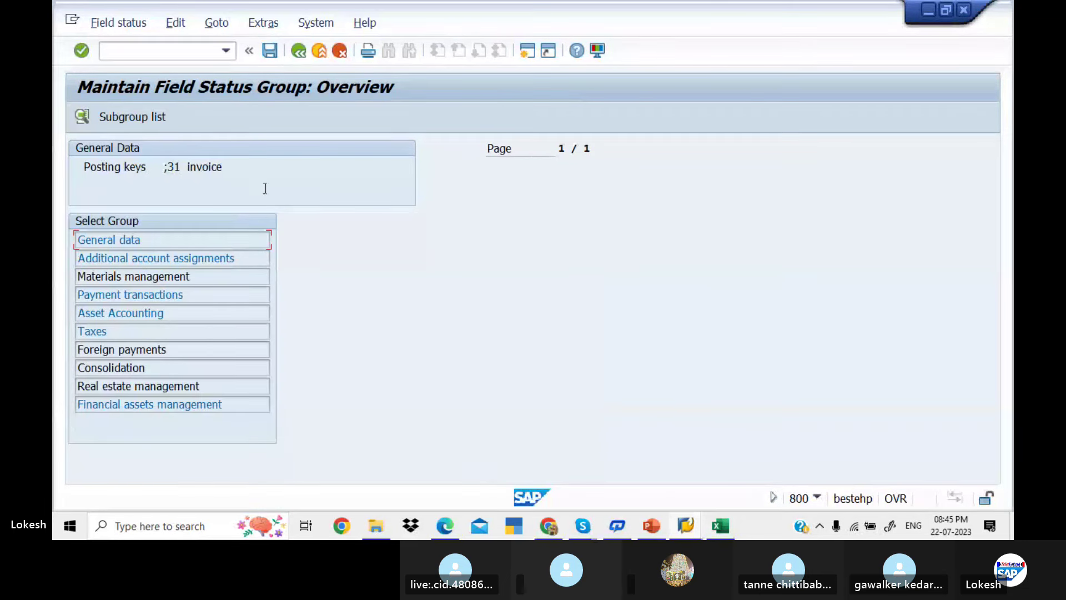
pyautogui.click(246, 278)
pyautogui.doubleClick(245, 278)
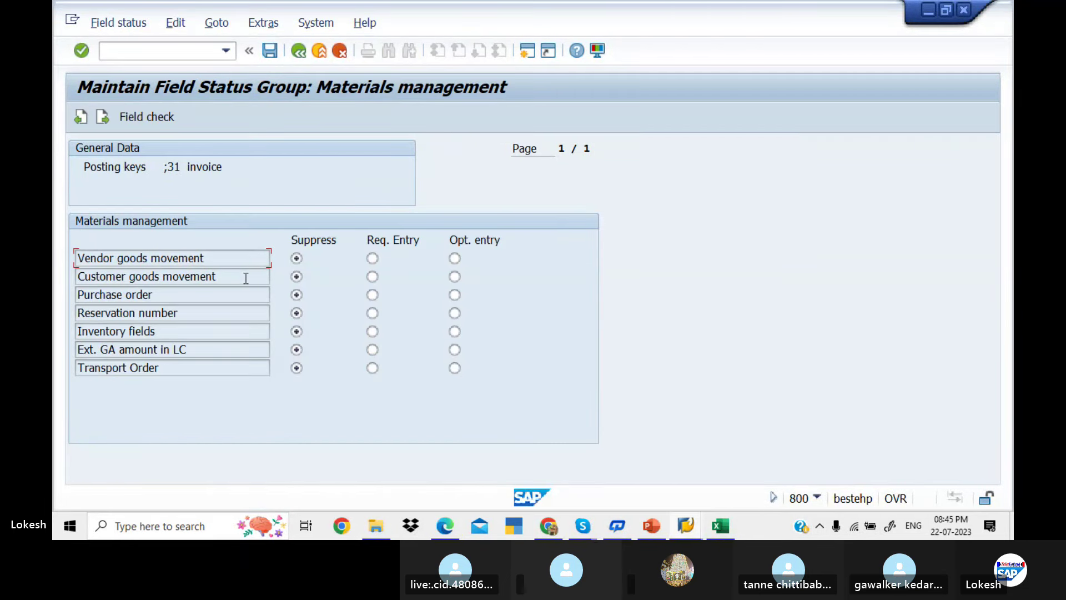
pyautogui.click(298, 51)
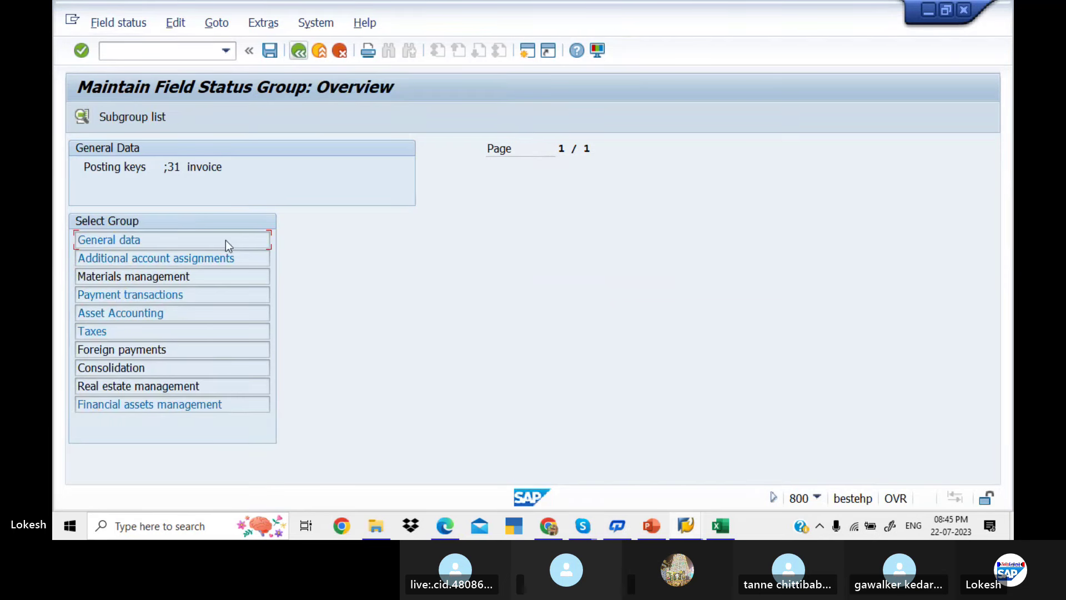
# Check the Payment transactions and Asset Accounting settings, then return to posting key 31's details
pyautogui.doubleClick(218, 294)
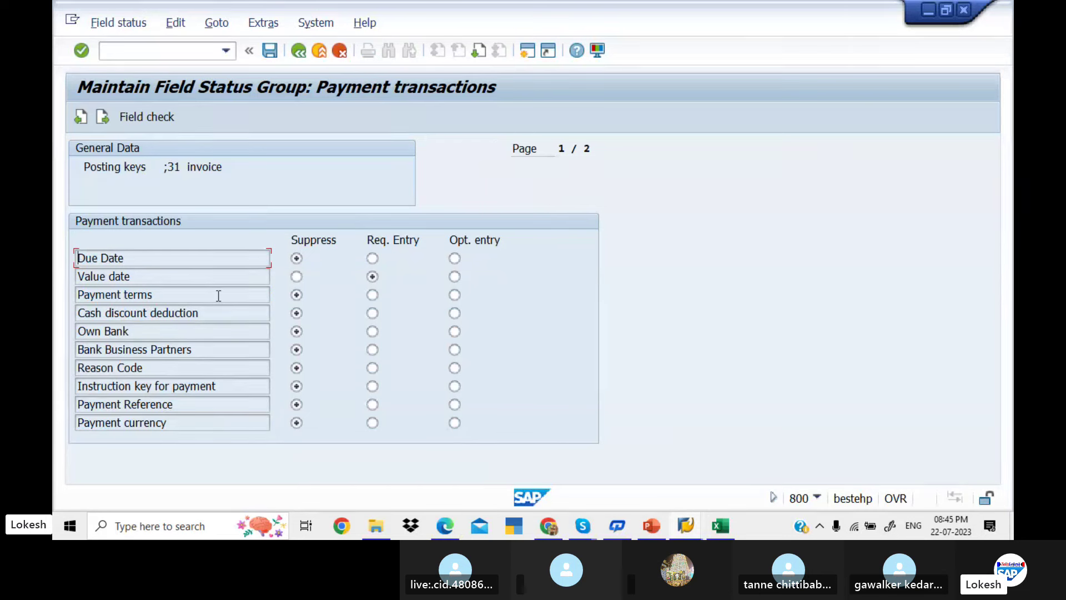
pyautogui.click(299, 51)
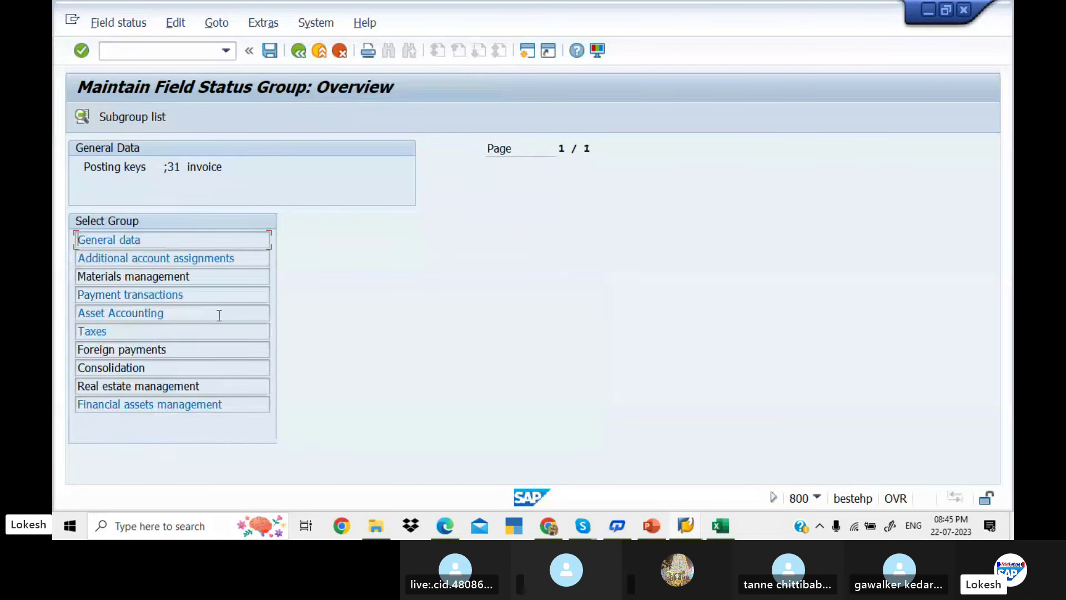
pyautogui.doubleClick(218, 314)
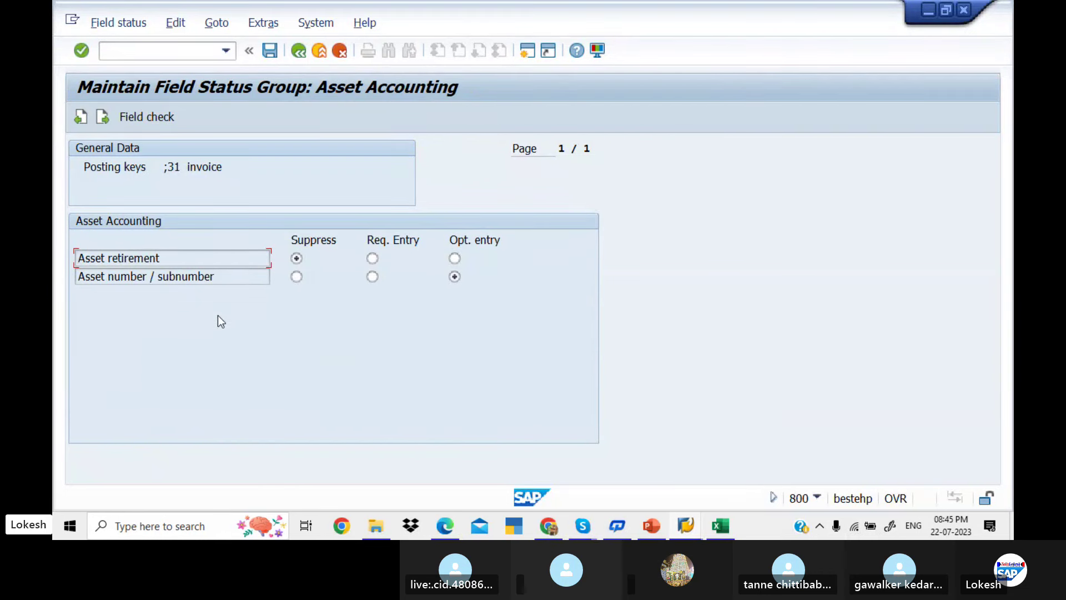
pyautogui.click(299, 52)
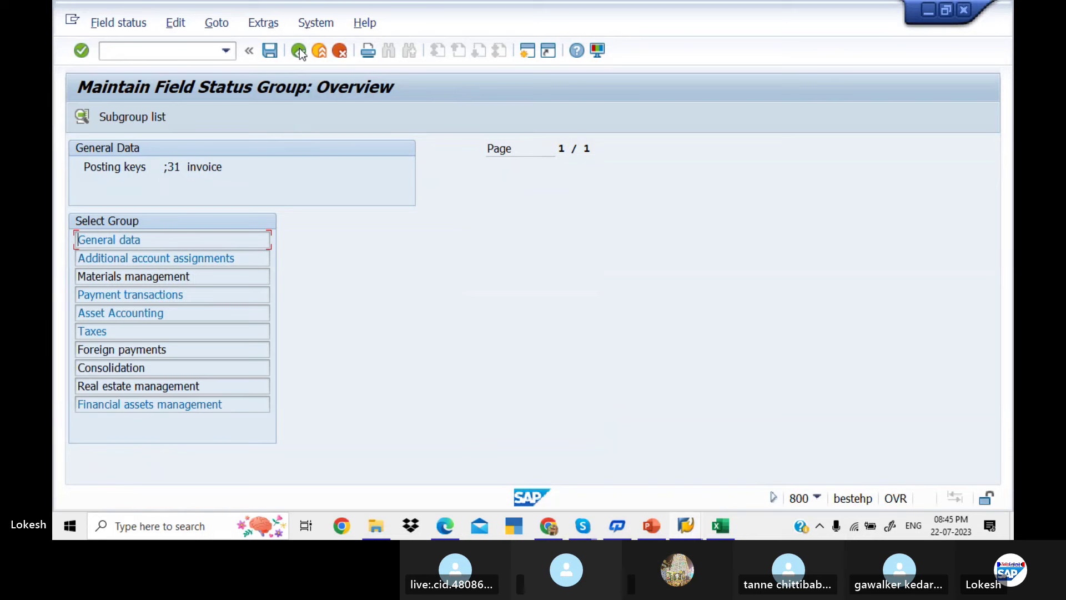
pyautogui.click(299, 51)
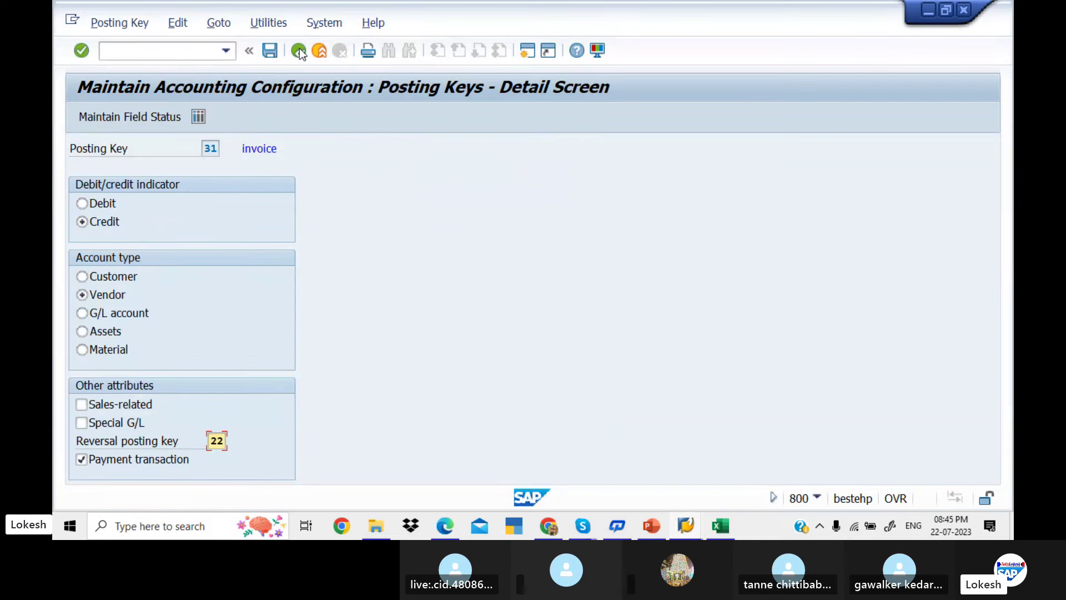
pyautogui.click(299, 50)
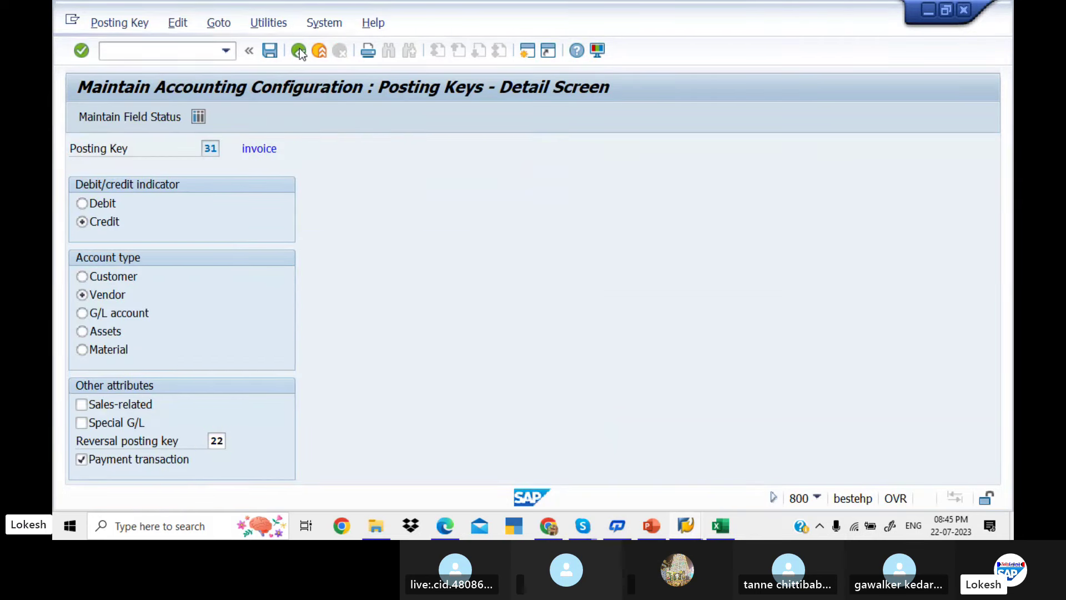
# Open posting key 22 Reverse invoice and review its General data and Additional account assignments settings
pyautogui.doubleClick(260, 202)
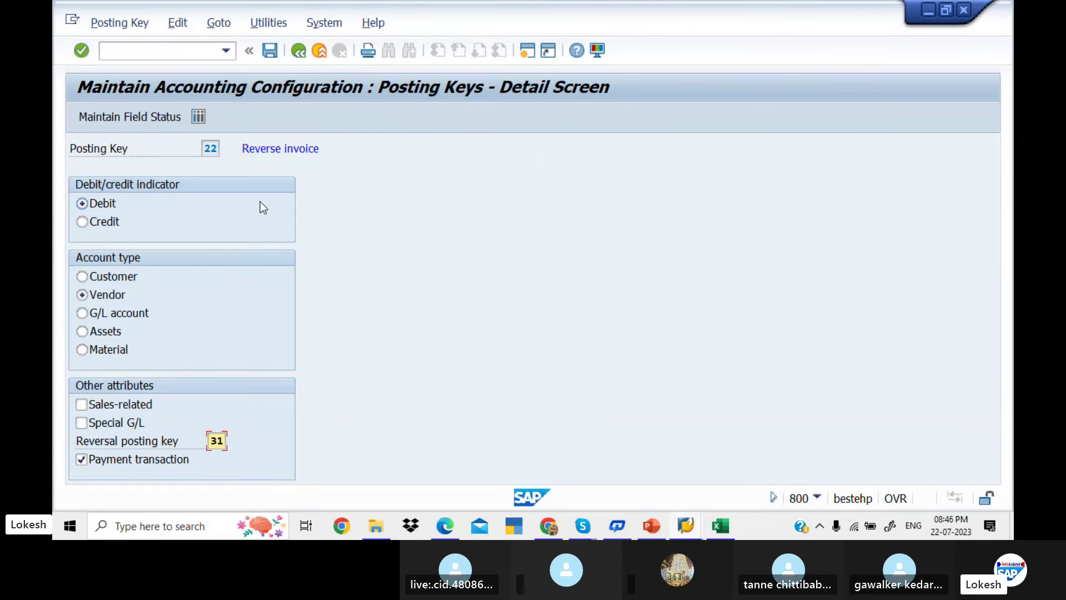
pyautogui.click(164, 118)
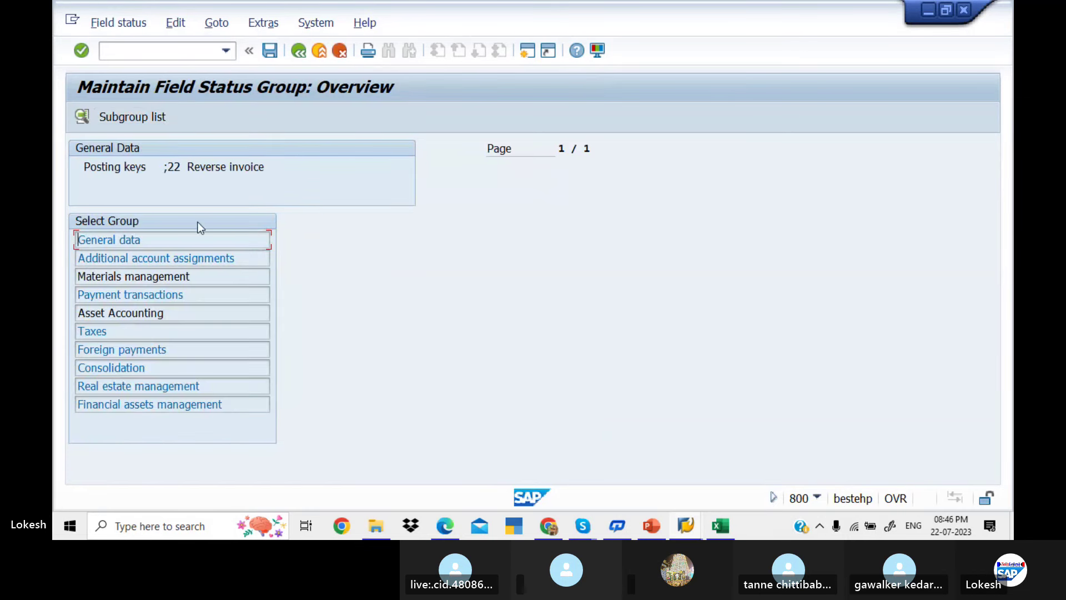
pyautogui.doubleClick(207, 242)
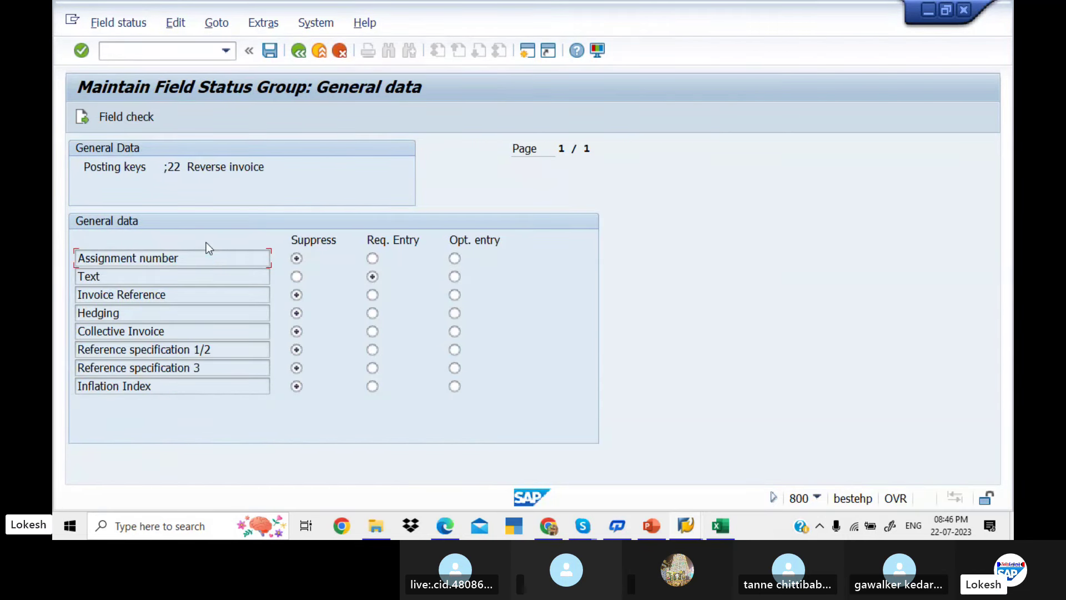
pyautogui.click(298, 51)
pyautogui.doubleClick(233, 259)
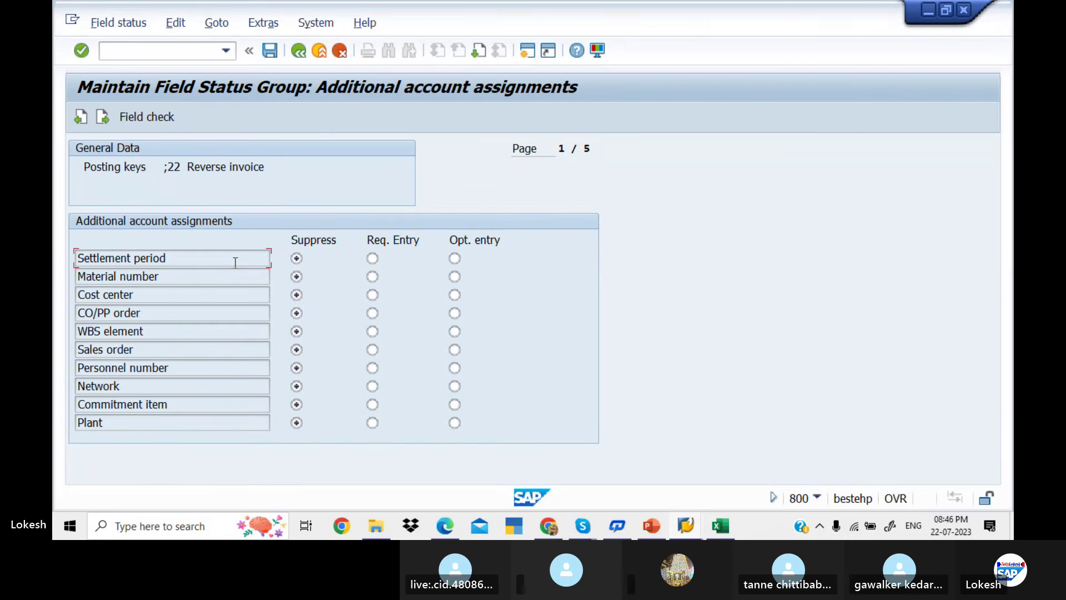
pyautogui.click(297, 51)
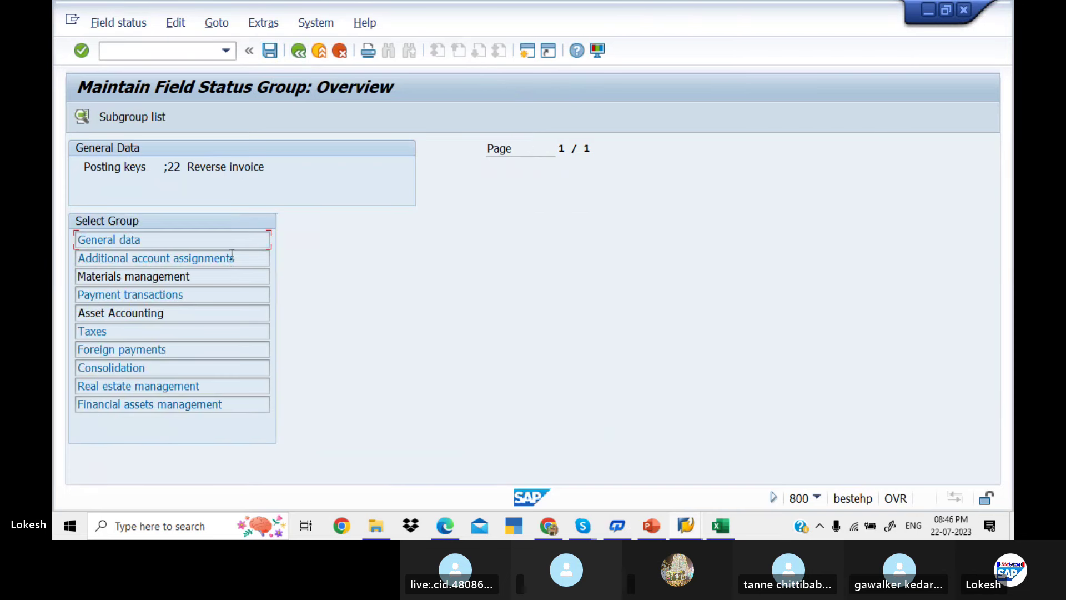
# Review key 22's Payment transactions, Asset Accounting and Materials management field settings
pyautogui.doubleClick(231, 291)
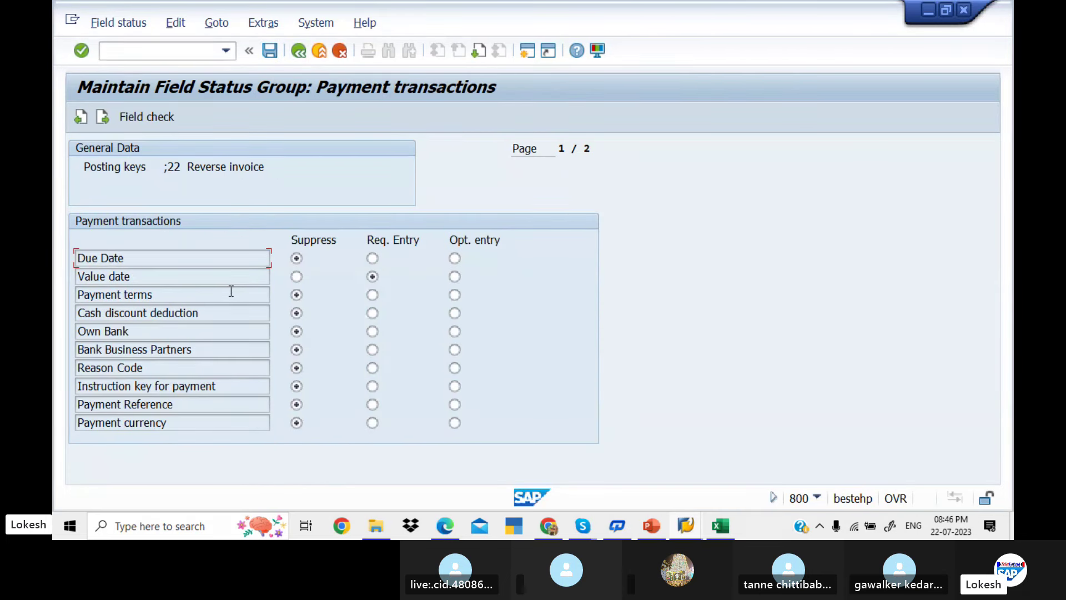
pyautogui.click(299, 51)
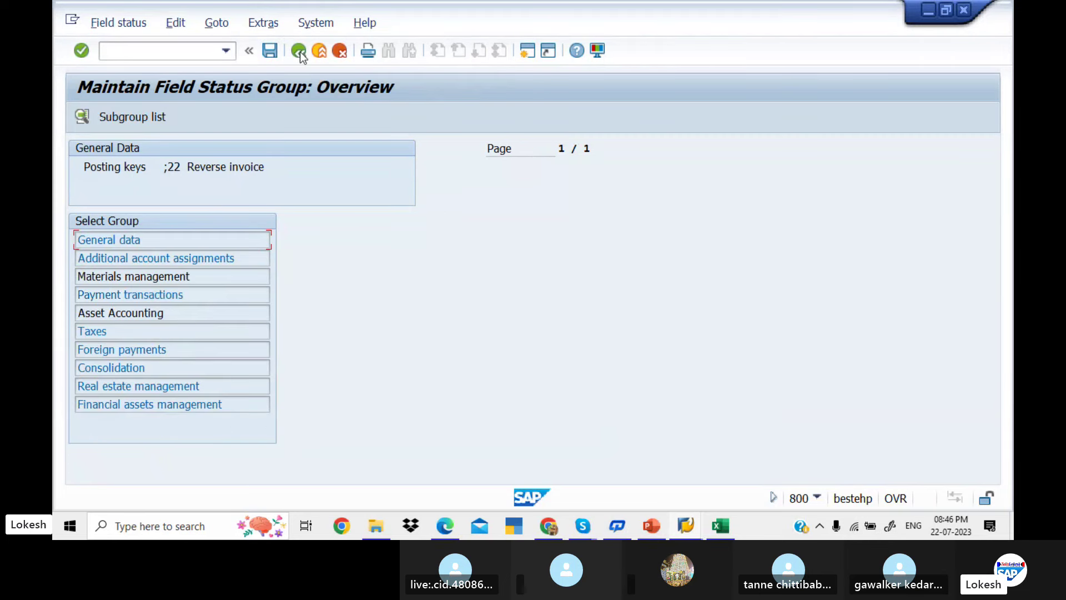
pyautogui.doubleClick(212, 312)
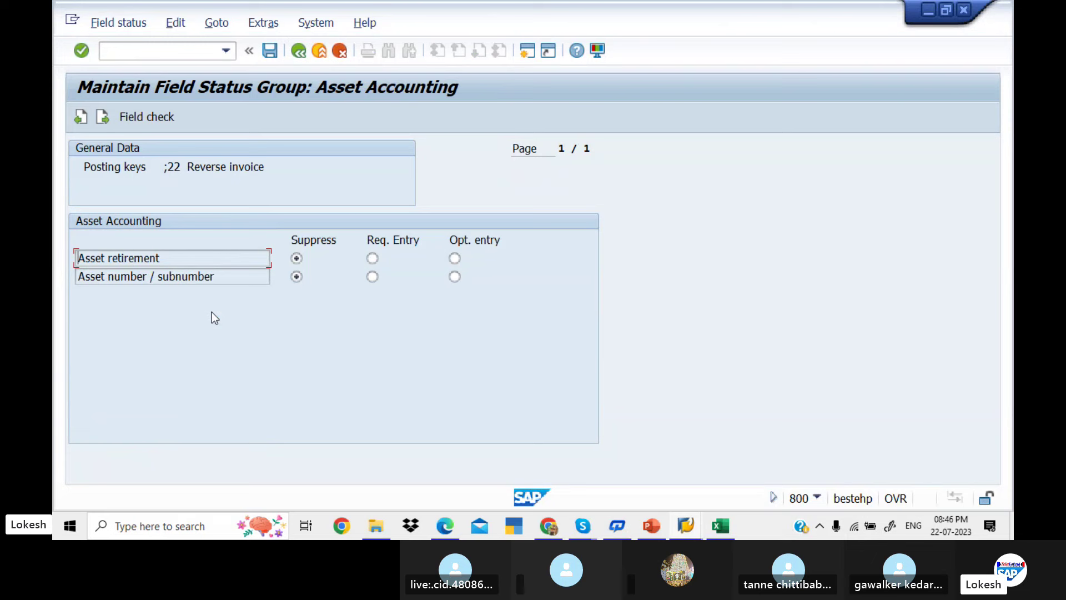
pyautogui.click(297, 51)
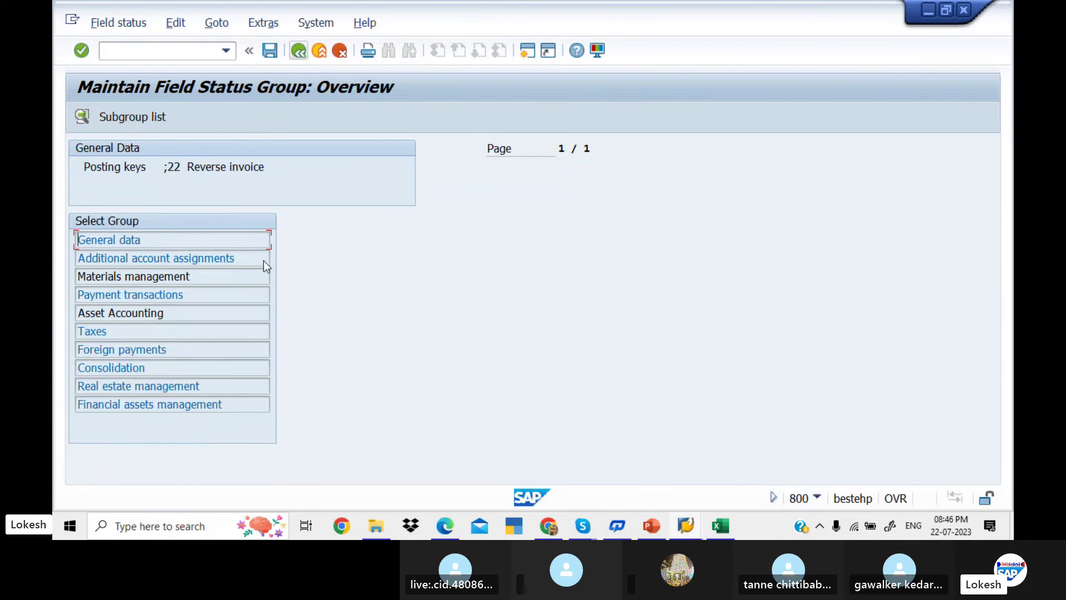
pyautogui.doubleClick(240, 276)
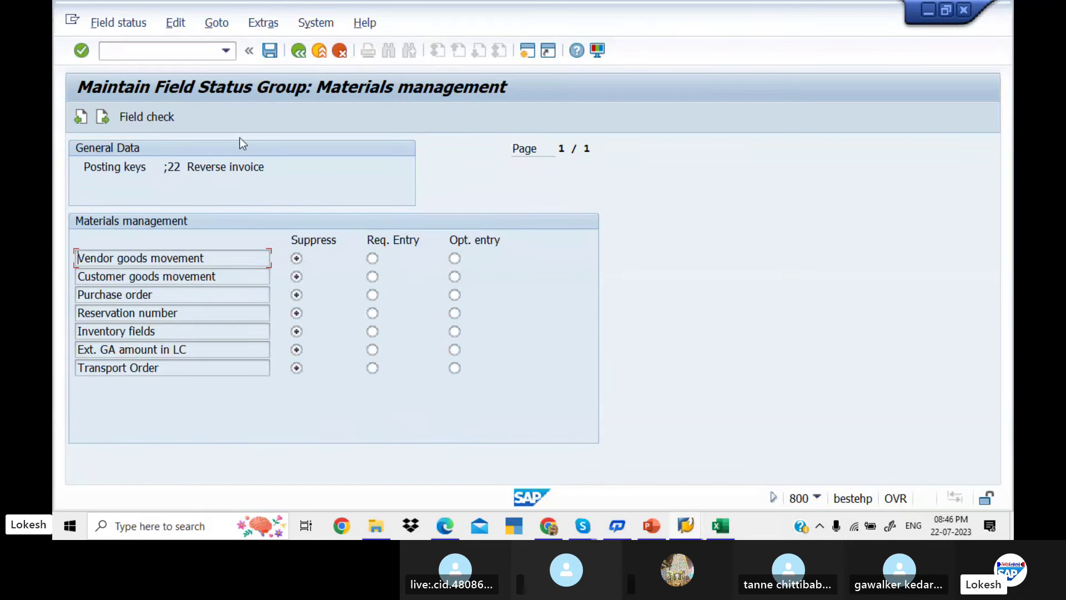
pyautogui.click(298, 52)
# Back out of the posting key configuration to the vendor invoice and close the error explanation
pyautogui.click(299, 52)
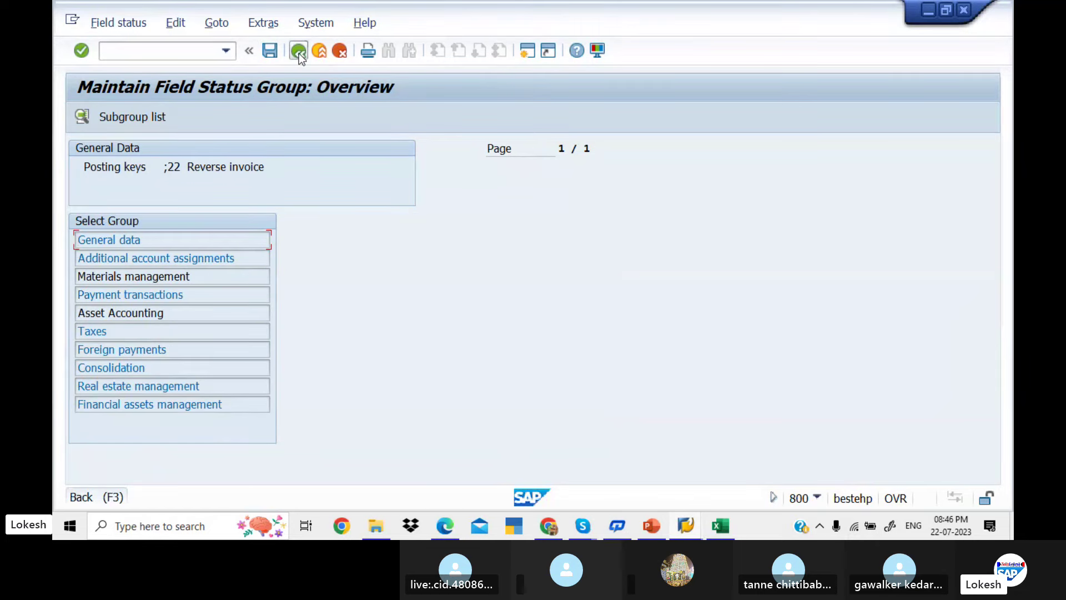
pyautogui.click(299, 51)
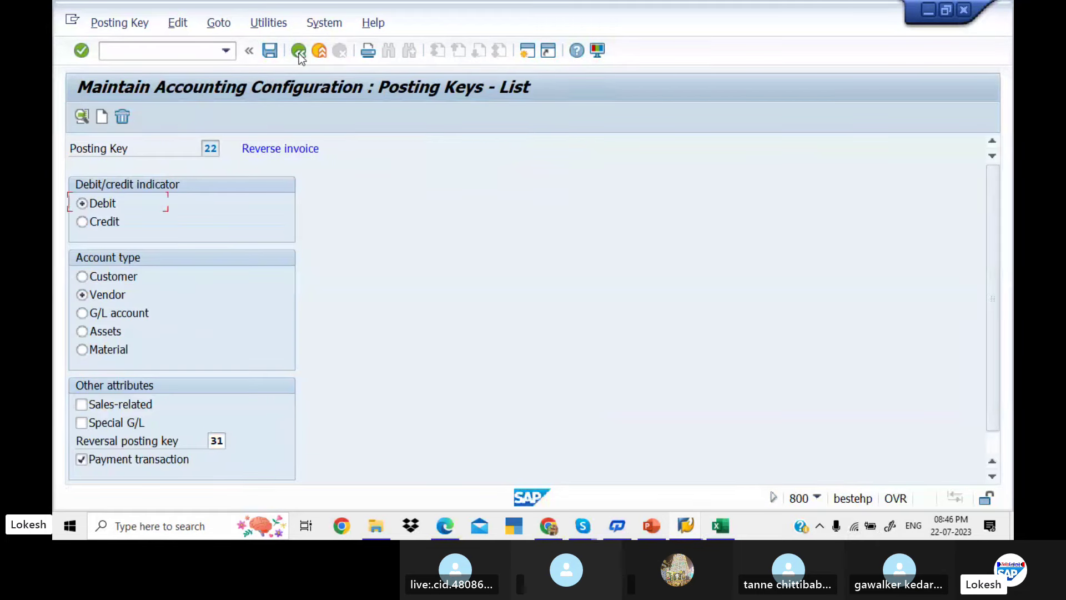
pyautogui.click(298, 51)
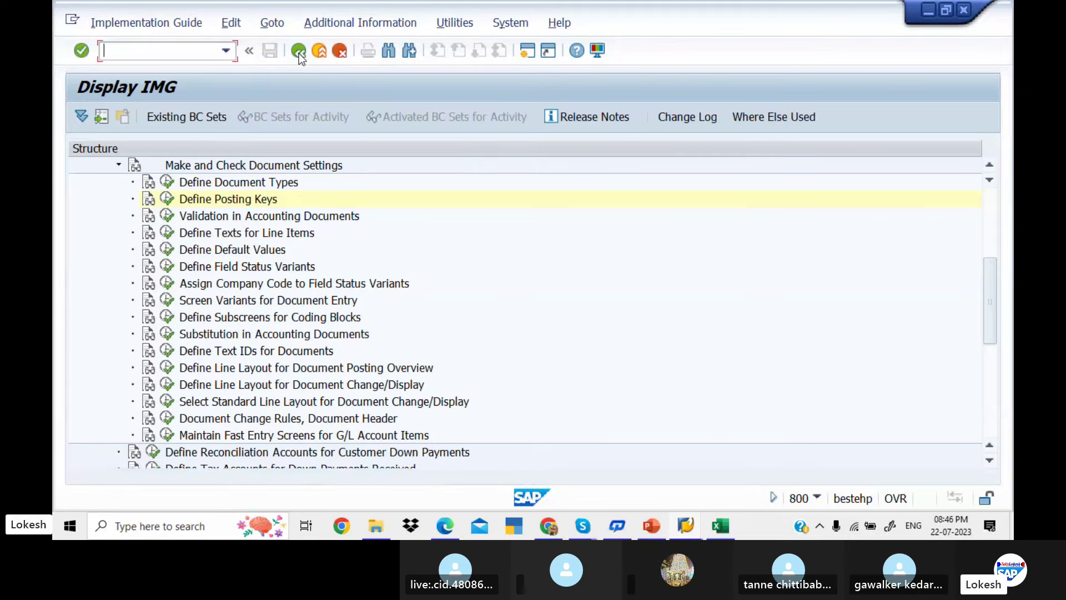
pyautogui.click(299, 51)
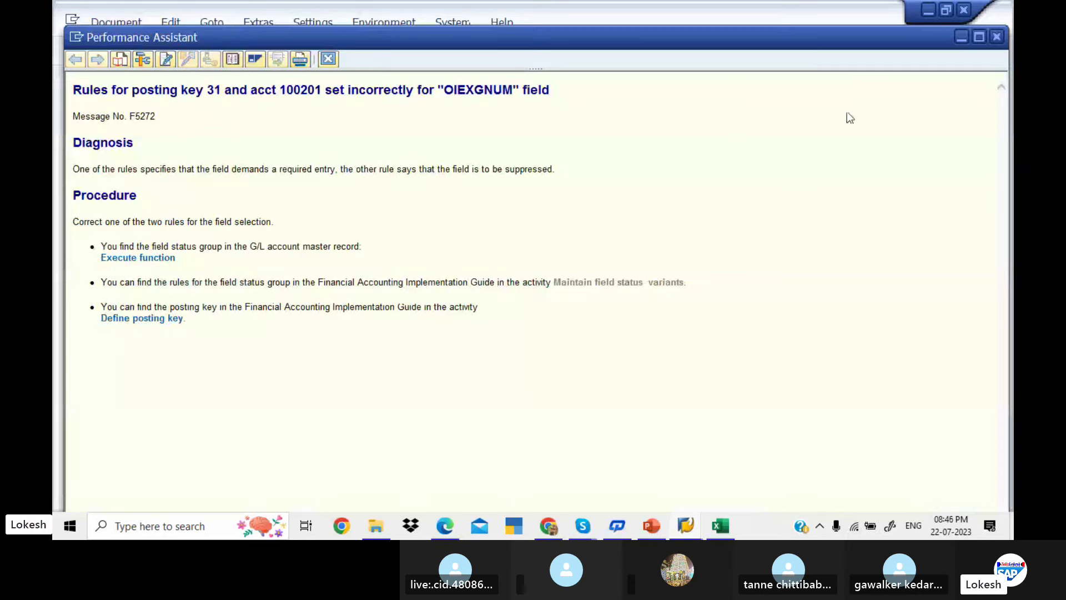
pyautogui.click(996, 37)
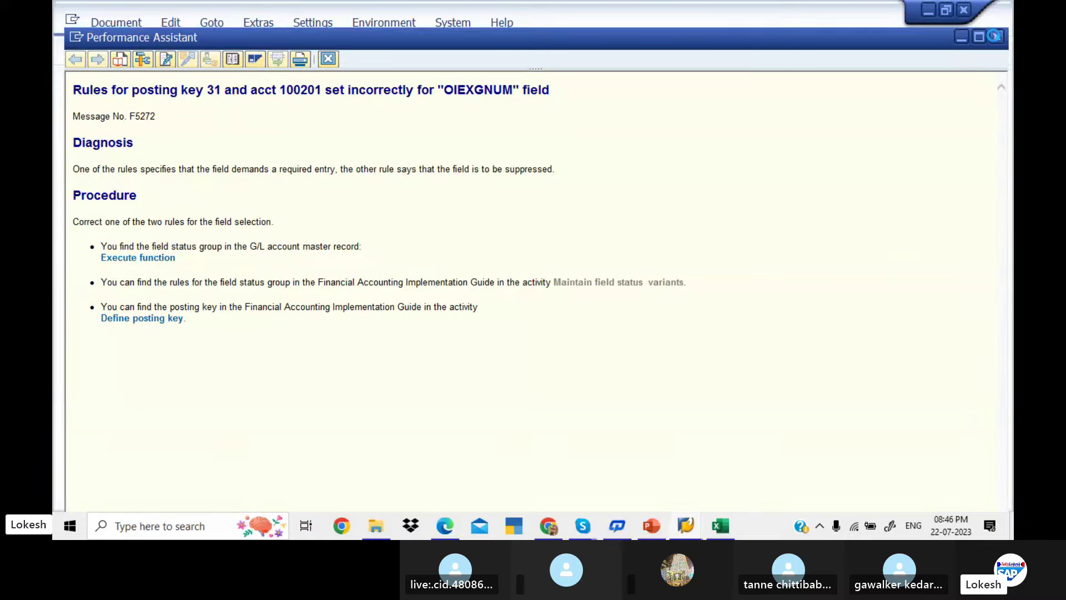
# Start a fresh FB60 invoice: vendor 700510, date 22.07.2023, reference 01, amount 50000, text VENDOR INVOICE
pyautogui.click(184, 52)
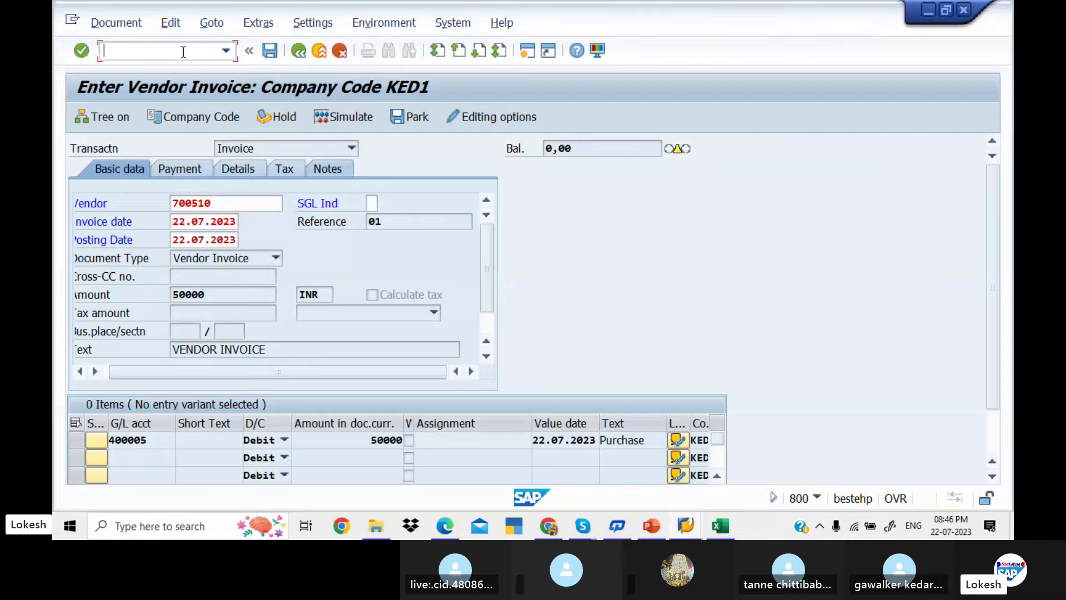
pyautogui.write('/NFB60')
pyautogui.press('Return')
pyautogui.press('Down')
pyautogui.press('Return')
pyautogui.press('Tab')
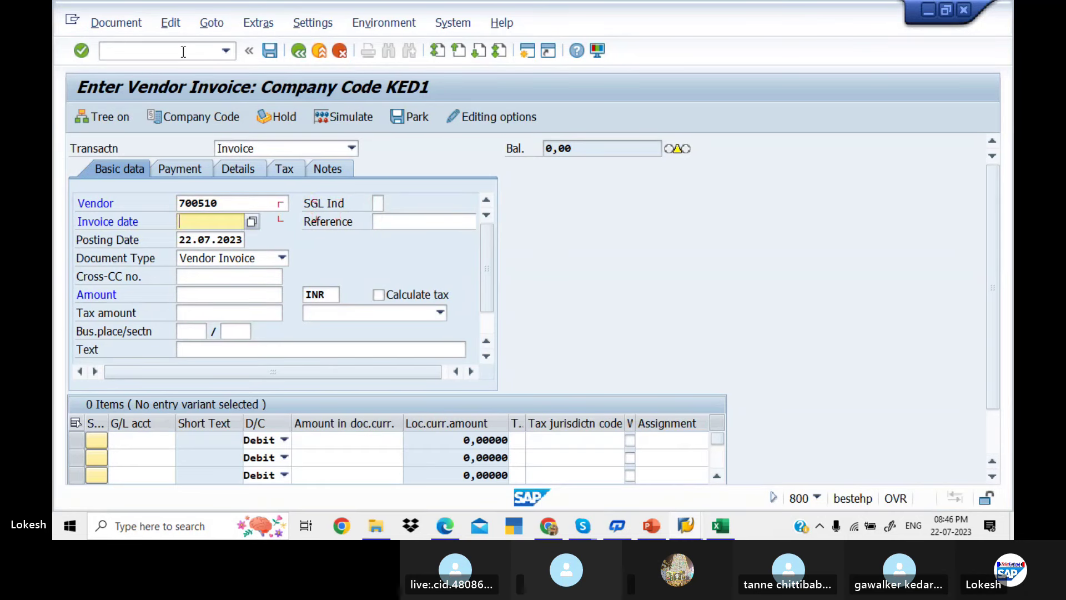
pyautogui.press('Down')
pyautogui.press('Tab')
pyautogui.press('Down')
pyautogui.press('Return')
pyautogui.press('Tab')
pyautogui.press('Tab')
pyautogui.press('Tab')
pyautogui.press('Tab')
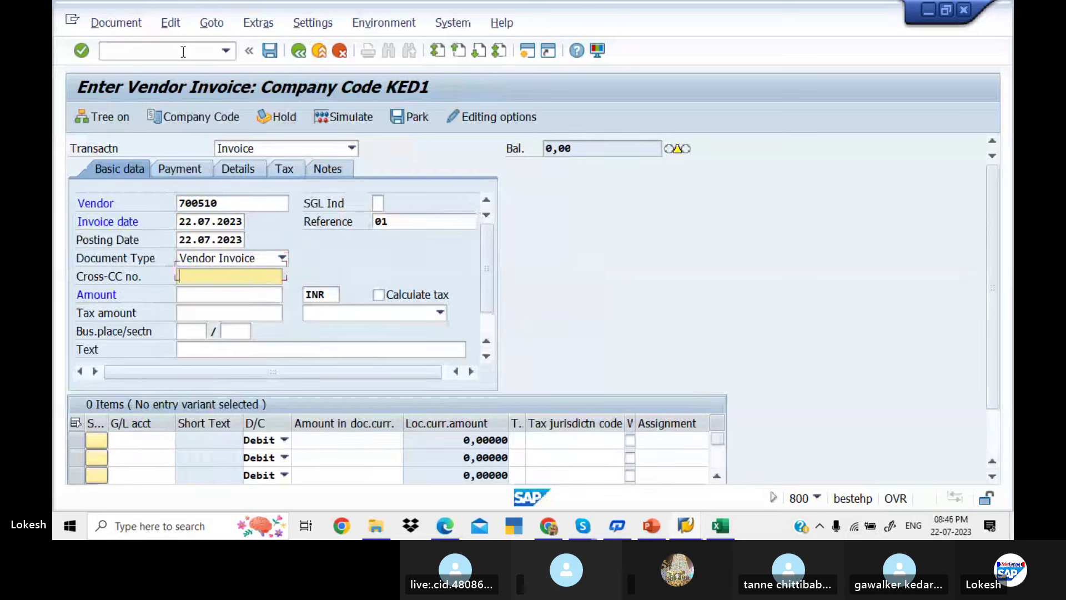
pyautogui.write('50000')
pyautogui.press('Tab')
pyautogui.press('Tab')
pyautogui.press('Tab')
pyautogui.press('Tab')
pyautogui.press('Tab')
pyautogui.press('Tab')
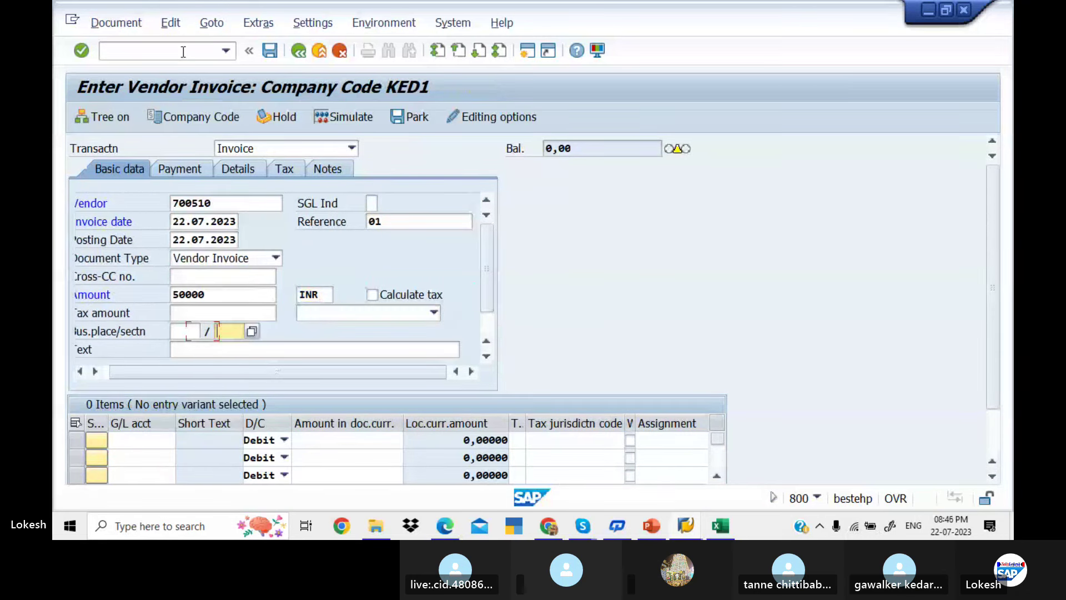
# Add a line item on G/L 400005 for 50000, value date 22.07.2023, text Purchase
pyautogui.press('Tab')
pyautogui.press('Down')
pyautogui.press('Return')
pyautogui.press('Tab')
pyautogui.press('Down')
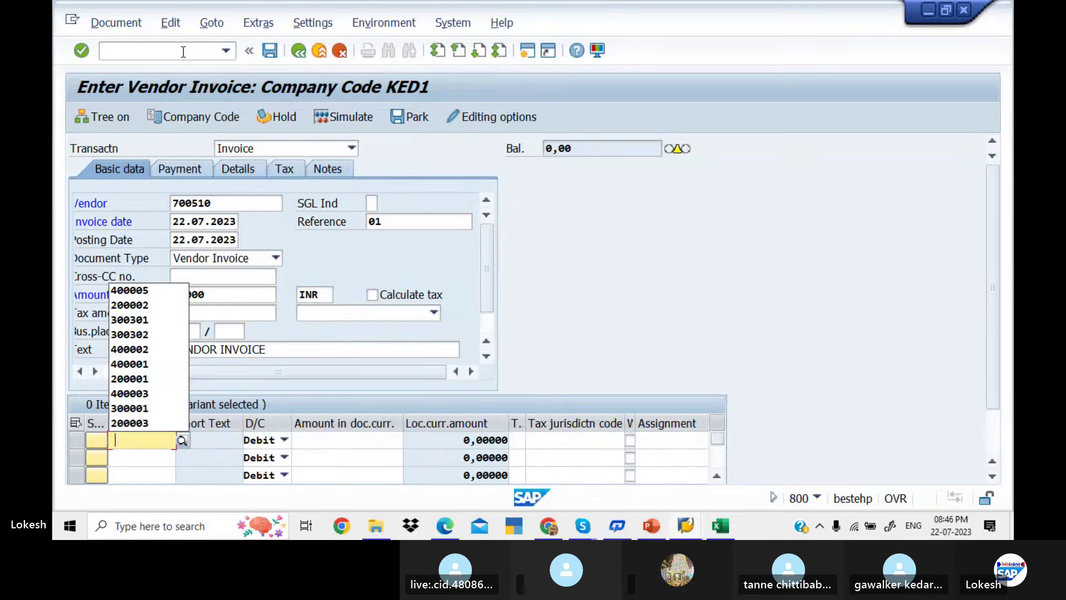
pyautogui.press('Return')
pyautogui.press('Tab')
pyautogui.press('Tab')
pyautogui.press('Tab')
pyautogui.press('Down')
pyautogui.press('Return')
pyautogui.press('Tab')
pyautogui.press('Tab')
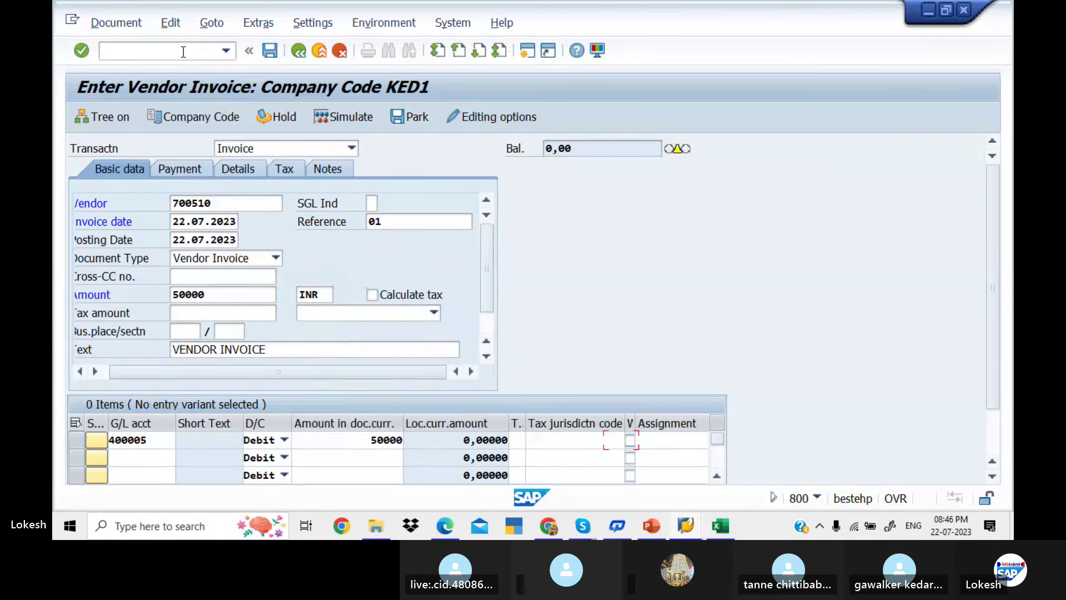
pyautogui.press('Tab')
pyautogui.press('Tab')
pyautogui.press('Tab')
pyautogui.press('Down')
pyautogui.press('Return')
pyautogui.press('Tab')
pyautogui.press('Down')
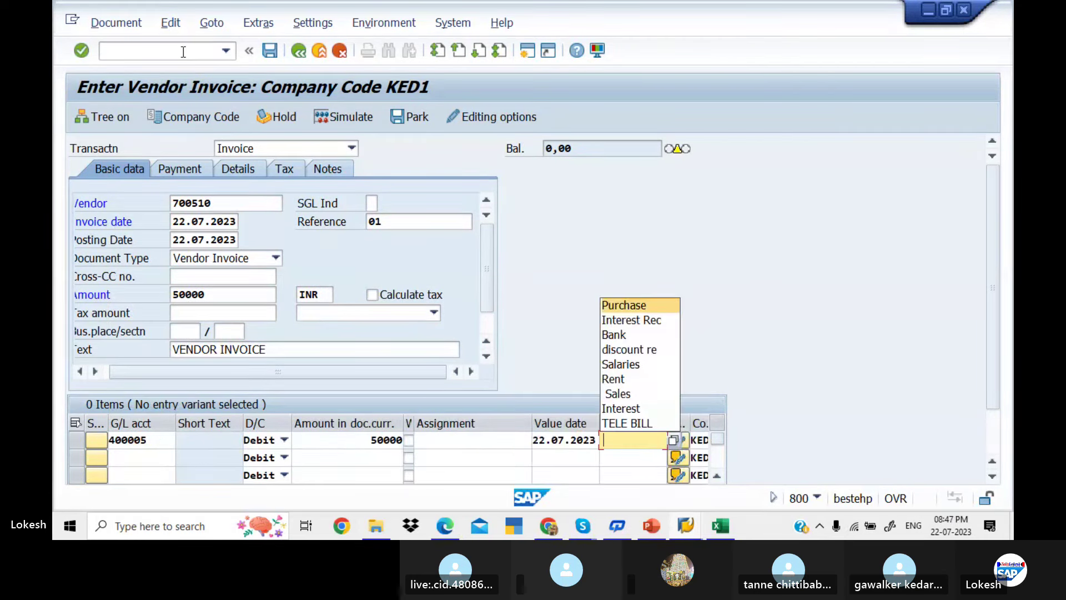
pyautogui.press('Return')
pyautogui.press('Tab')
pyautogui.press('space')
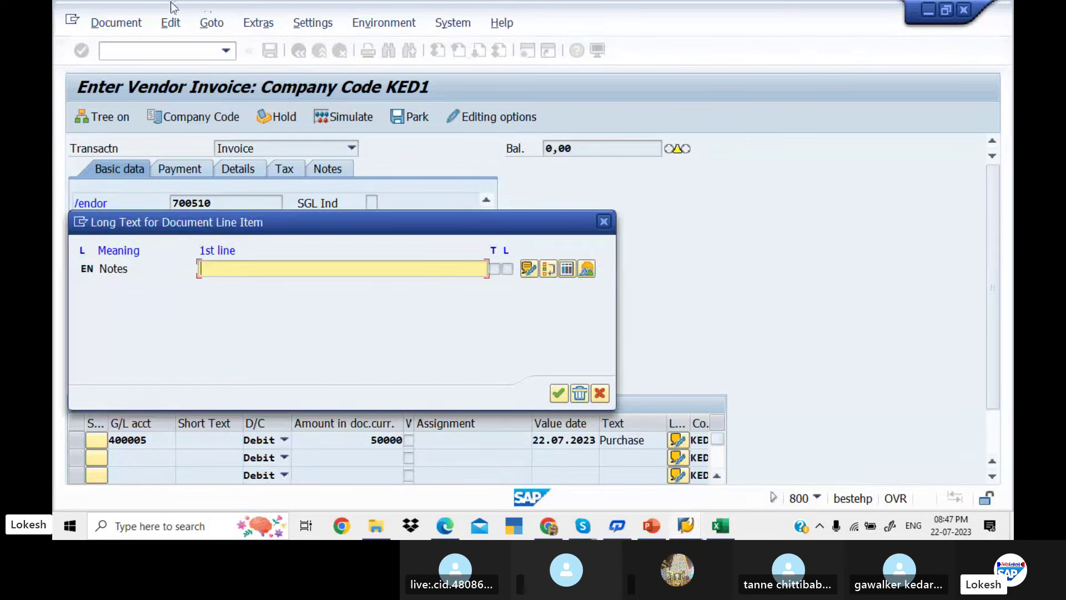
pyautogui.click(605, 222)
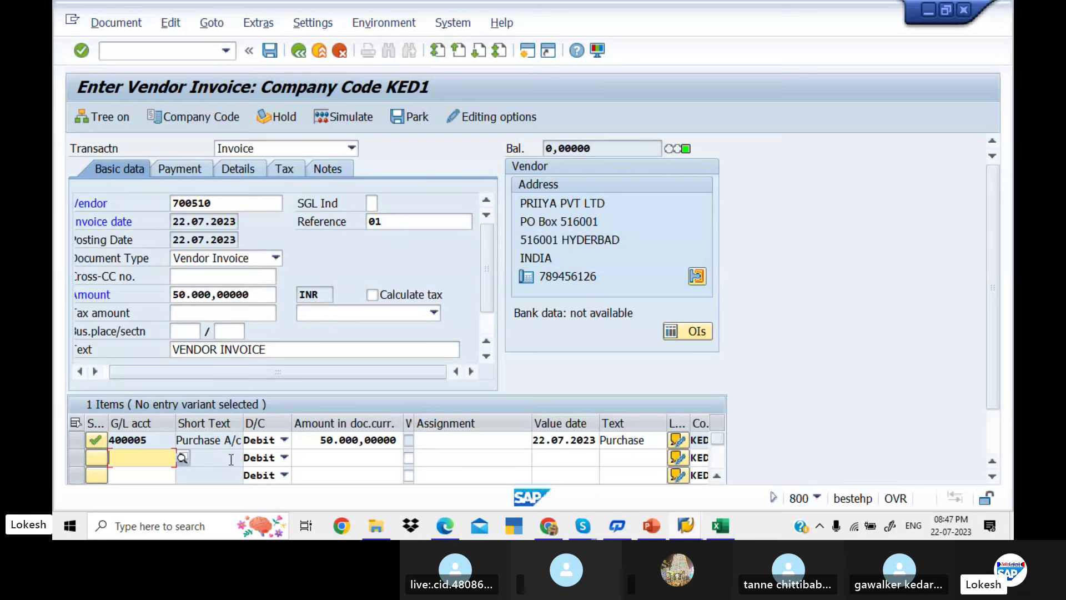
# Simulate the 50000 INR invoice and post it as document 1001
pyautogui.click(356, 122)
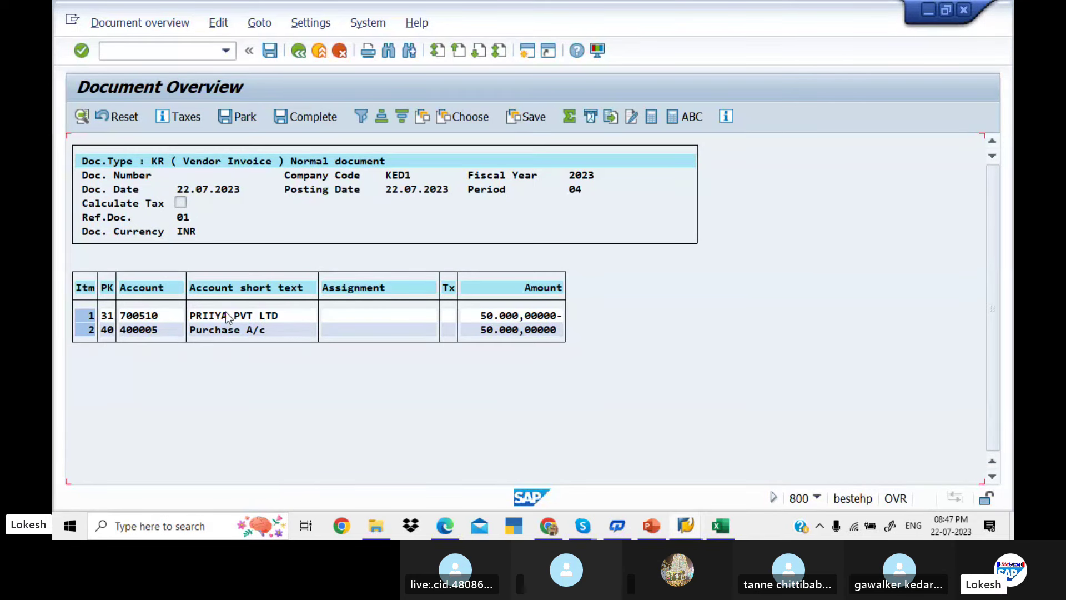
pyautogui.click(270, 51)
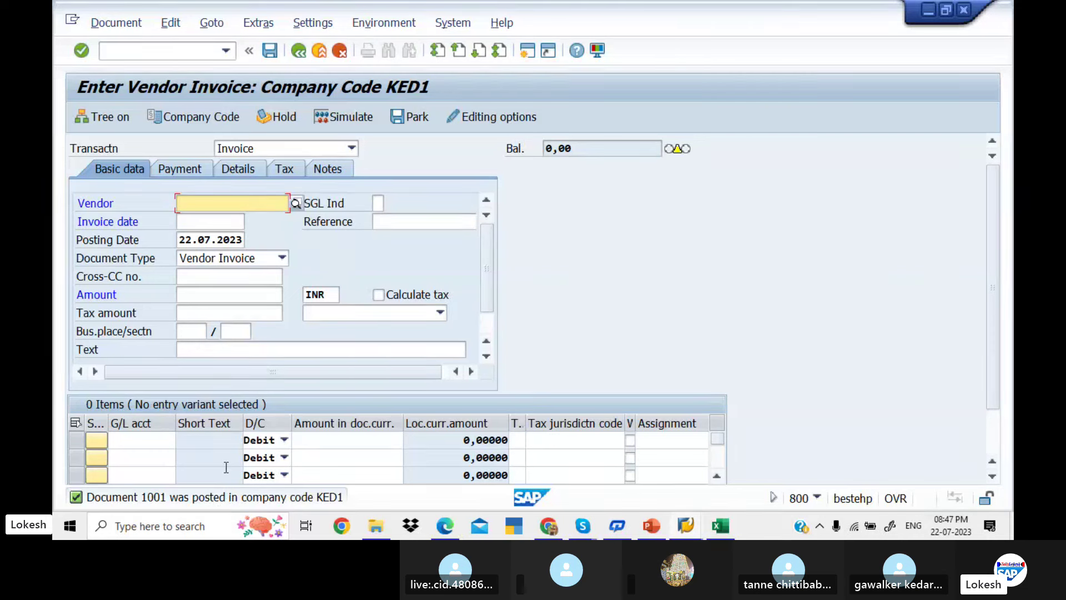
# Fill vendor 700510 and invoice date 22.07.2023 in a new invoice from earlier entries
pyautogui.press('Down')
pyautogui.press('Return')
pyautogui.press('Tab')
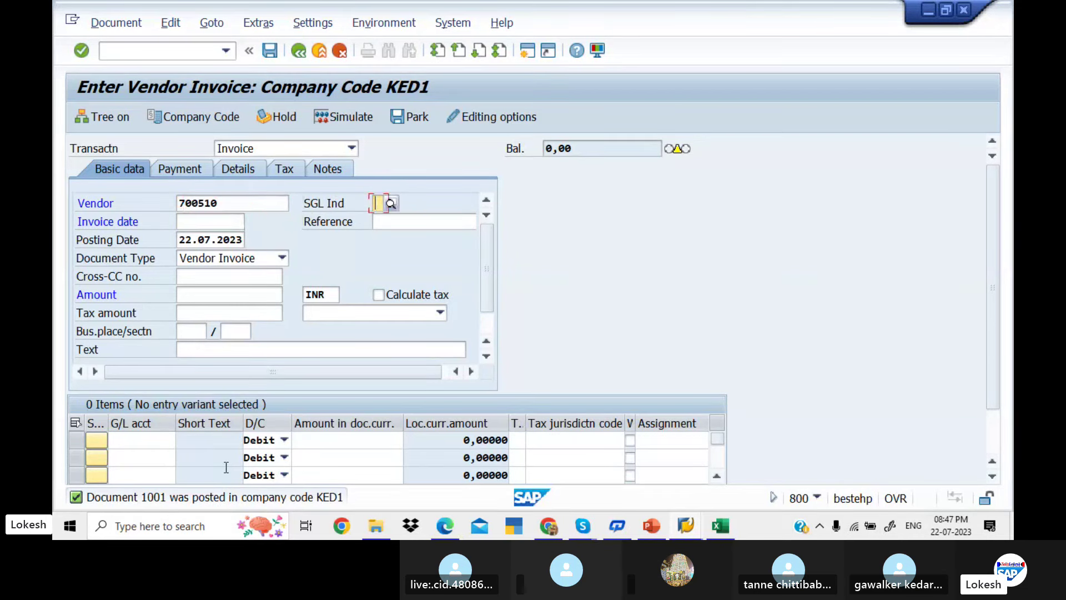
pyautogui.press('Tab')
pyautogui.press('Down')
pyautogui.press('Return')
pyautogui.press('Tab')
pyautogui.press('Down')
pyautogui.press('Return')
pyautogui.press('Tab')
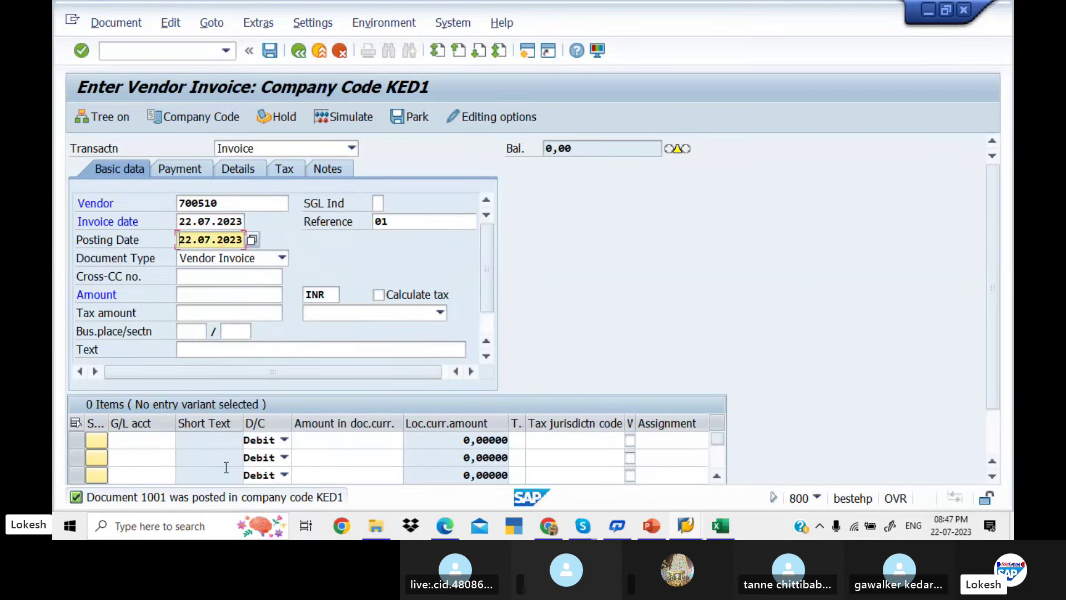
# Correct the reference to 02, set amount 100000 and header text VENDOR INVOICE
pyautogui.click(408, 221)
pyautogui.press('BackSpace')
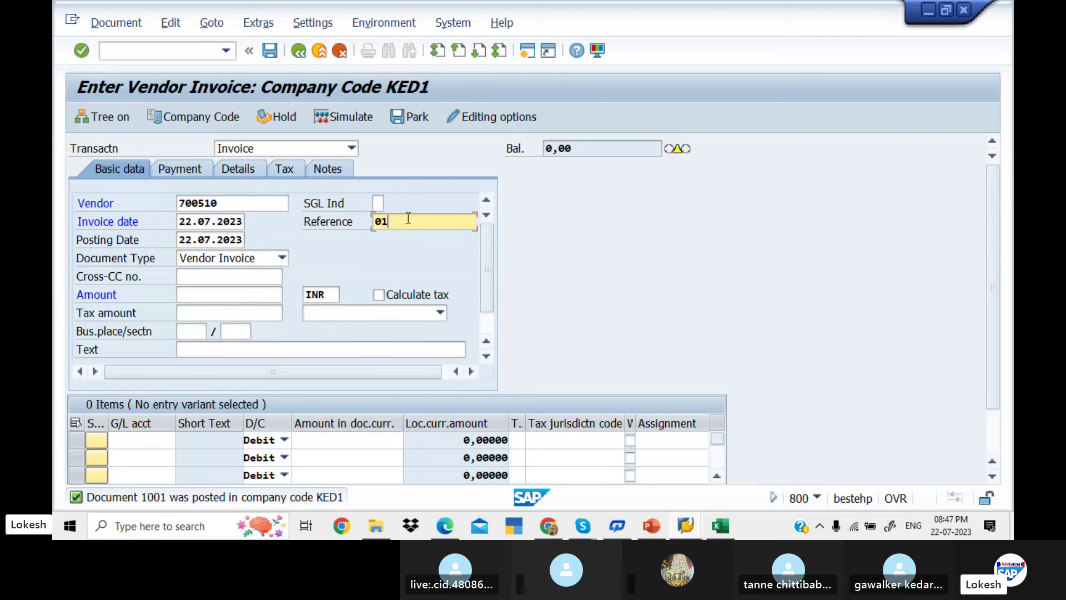
pyautogui.write('02')
pyautogui.press('Tab')
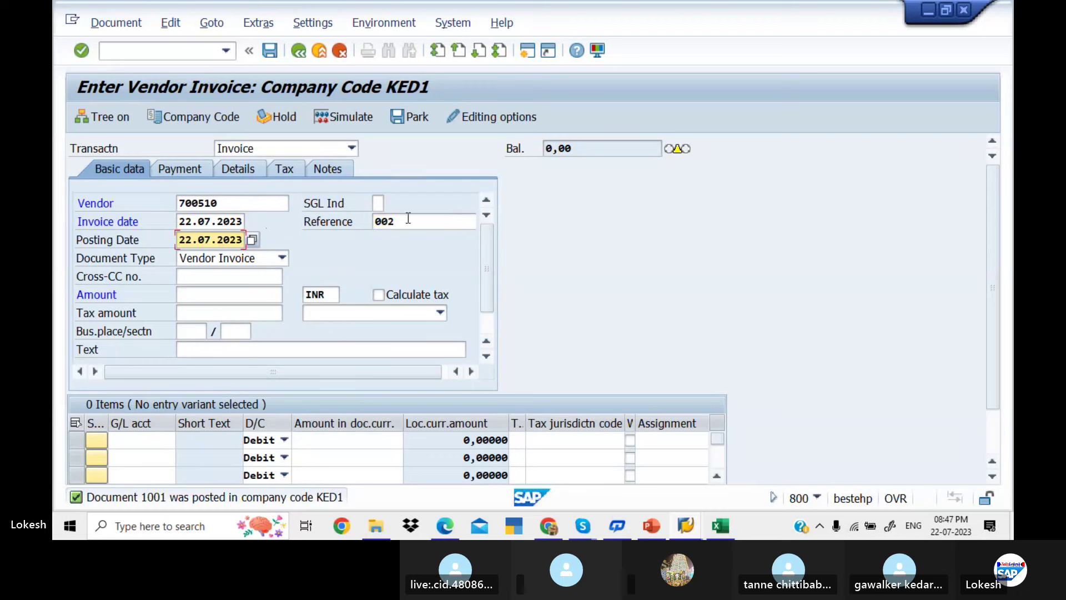
pyautogui.click(408, 218)
pyautogui.press('BackSpace')
pyautogui.press('BackSpace')
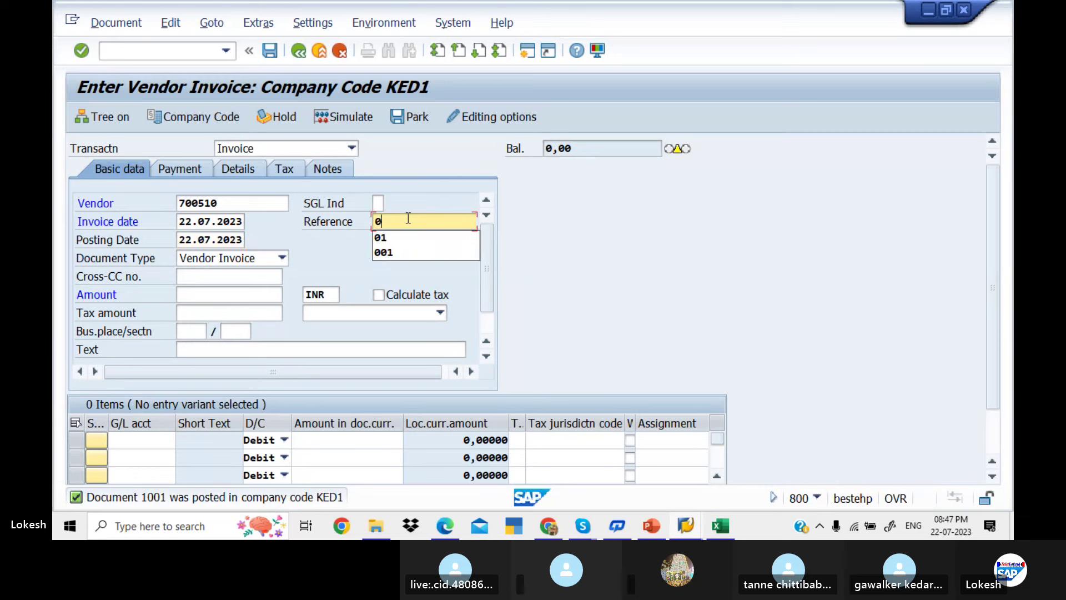
pyautogui.write('2')
pyautogui.press('Tab')
pyautogui.press('Tab')
pyautogui.press('Tab')
pyautogui.press('Tab')
pyautogui.press('Down')
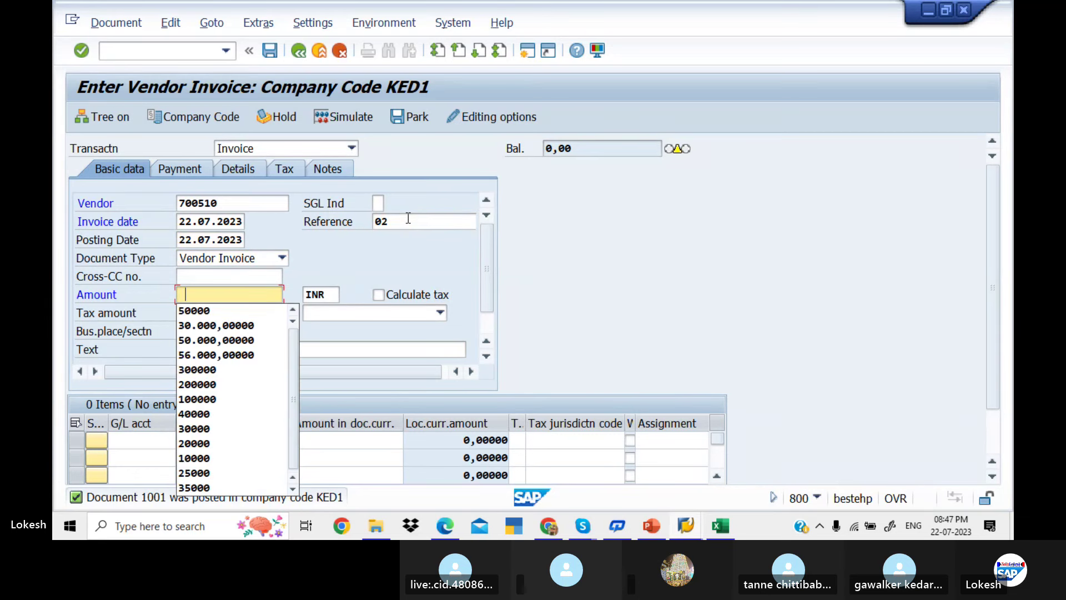
pyautogui.press('Down')
pyautogui.press('Down')
pyautogui.press('Down')
pyautogui.press('Down')
pyautogui.press('Down')
pyautogui.press('Down')
pyautogui.press('Down')
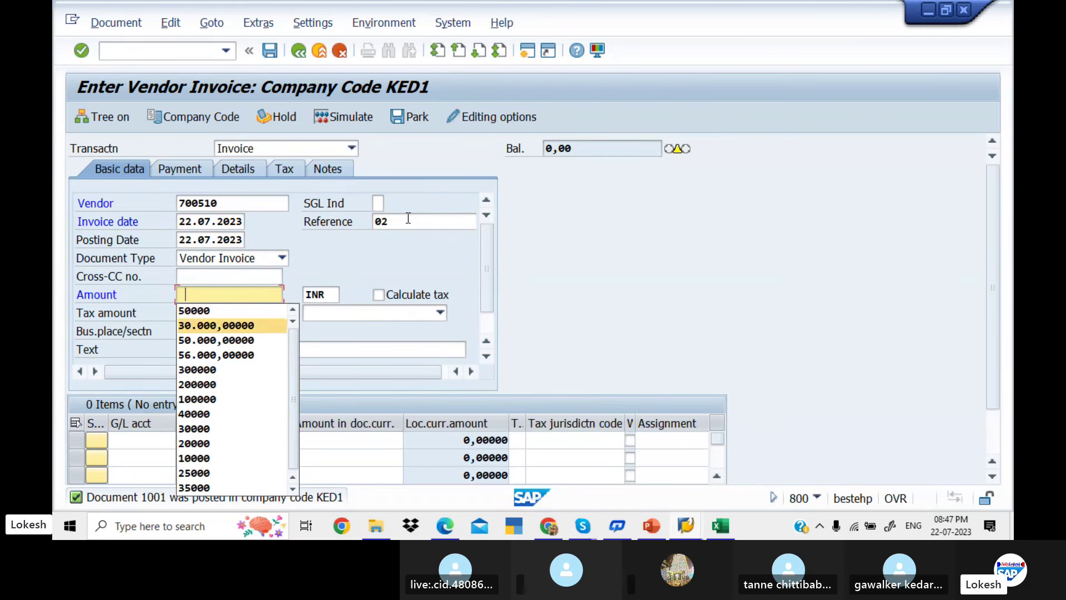
pyautogui.press('Return')
pyautogui.press('Tab')
pyautogui.press('Tab')
pyautogui.press('Tab')
pyautogui.press('Tab')
pyautogui.press('Tab')
pyautogui.press('Tab')
pyautogui.press('Tab')
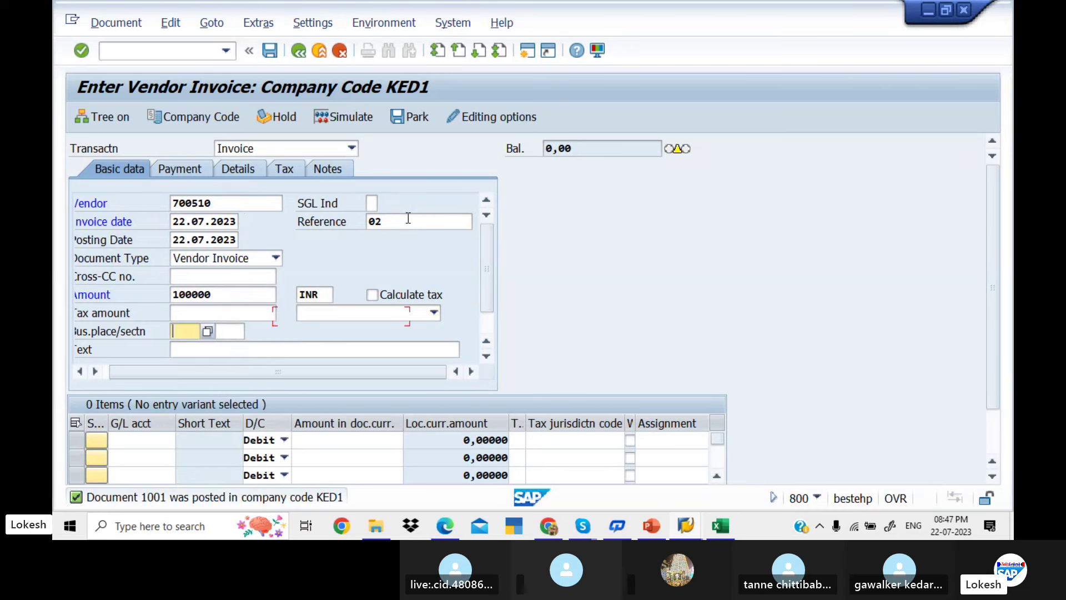
pyautogui.press('Down')
pyautogui.press('Return')
# Enter a line item on G/L 400005 for 100000 with value date 22.07.2023
pyautogui.press('Tab')
pyautogui.press('Down')
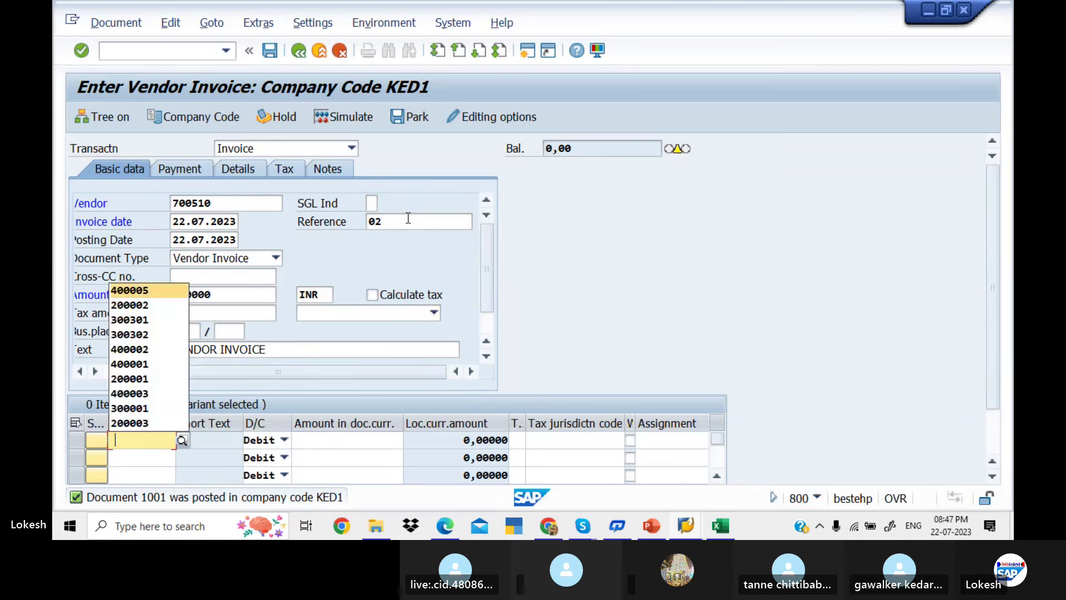
pyautogui.press('Return')
pyautogui.press('Tab')
pyautogui.press('Tab')
pyautogui.press('Down')
pyautogui.press('Down')
pyautogui.press('Down')
pyautogui.press('Down')
pyautogui.press('Down')
pyautogui.press('Down')
pyautogui.press('Down')
pyautogui.press('Down')
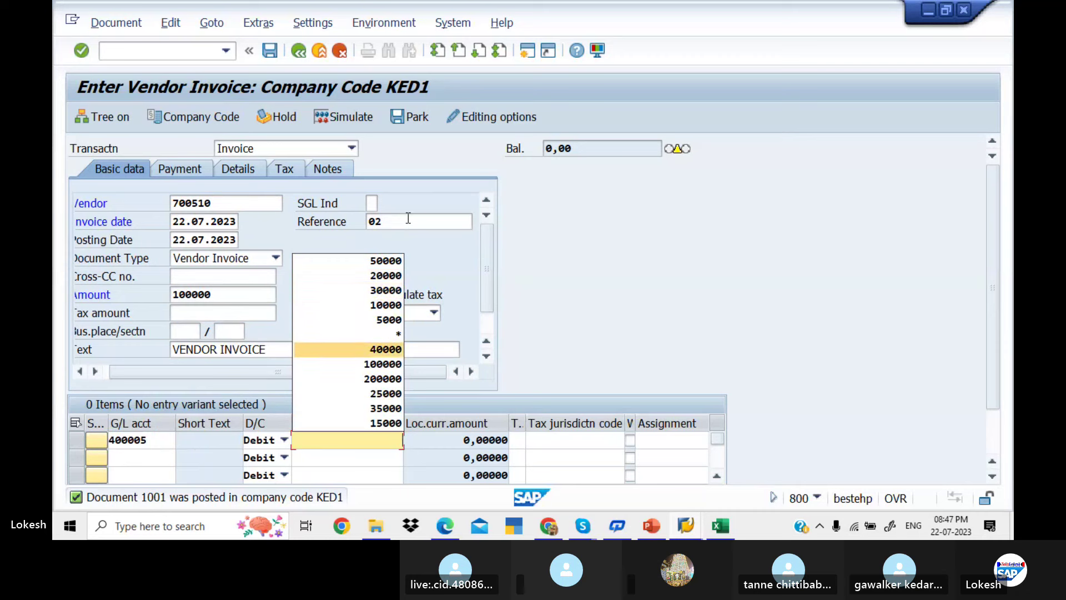
pyautogui.press('Return')
# Give the line text Purchase, then simulate and post the 100000 INR invoice
pyautogui.press('Tab')
pyautogui.press('Tab')
pyautogui.press('Tab')
pyautogui.press('Tab')
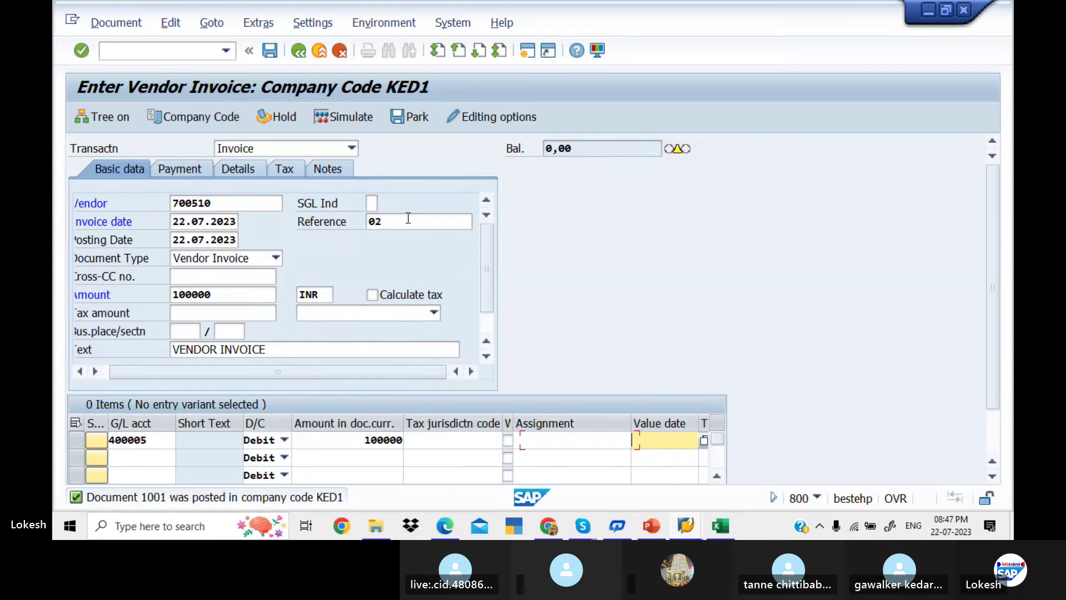
pyautogui.press('Down')
pyautogui.press('Return')
pyautogui.press('Tab')
pyautogui.press('Down')
pyautogui.press('Return')
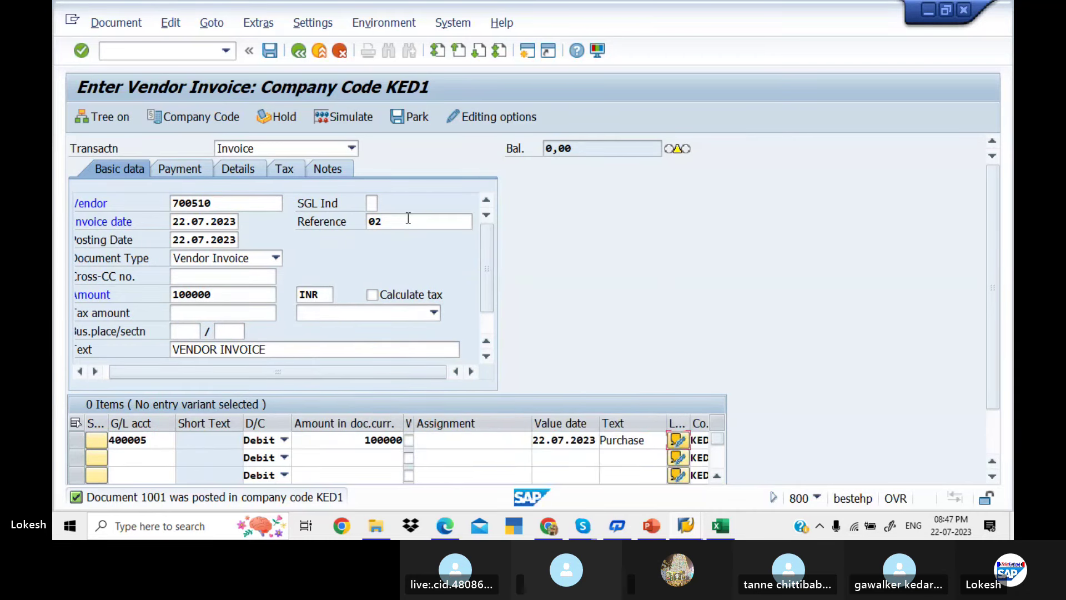
pyautogui.press('Tab')
pyautogui.press('Return')
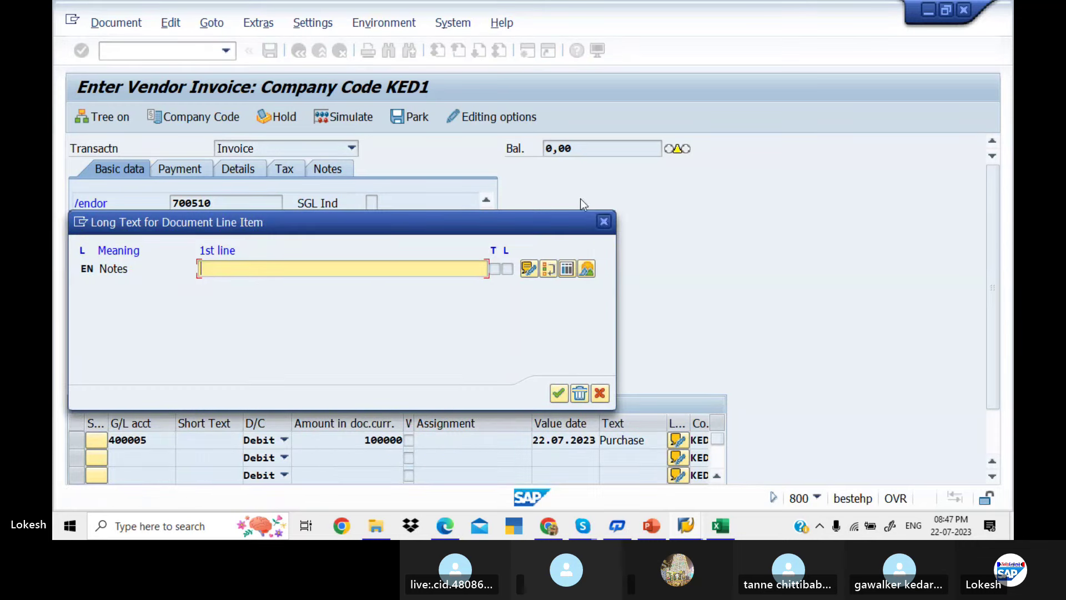
pyautogui.click(604, 221)
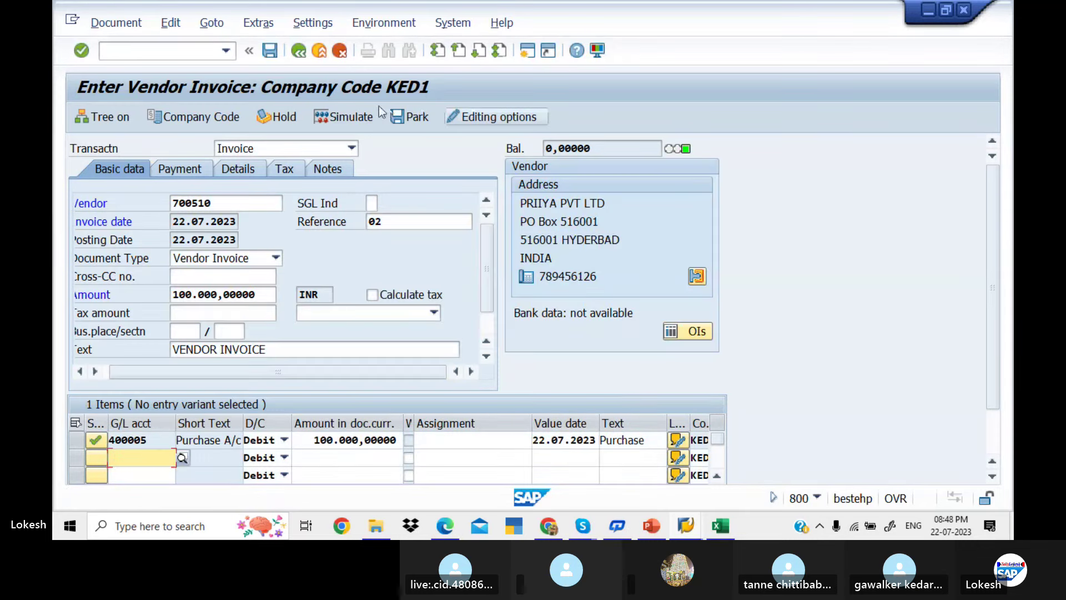
pyautogui.click(356, 118)
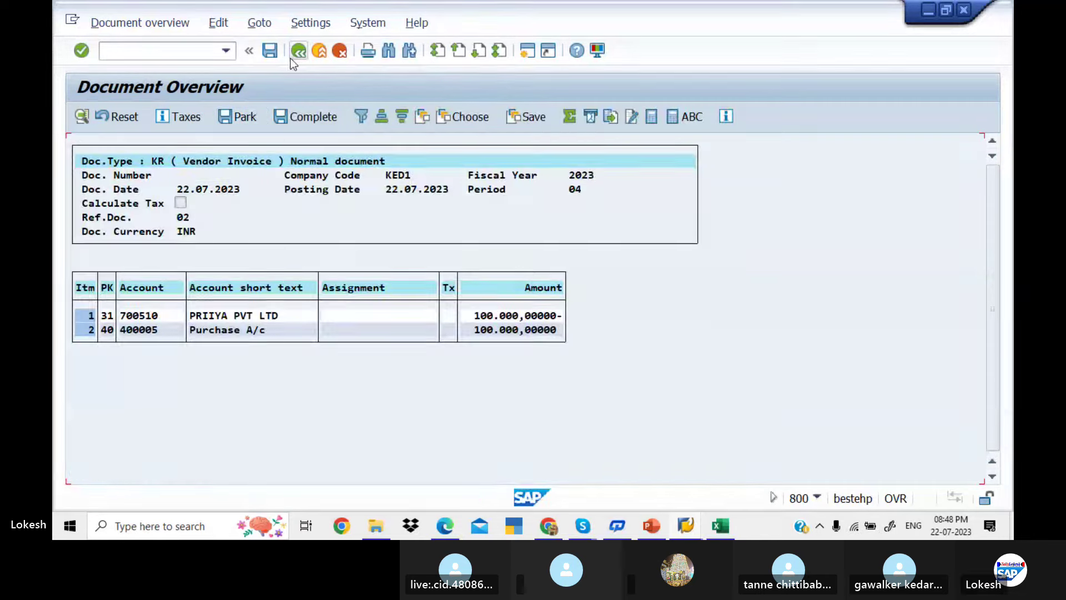
pyautogui.click(271, 52)
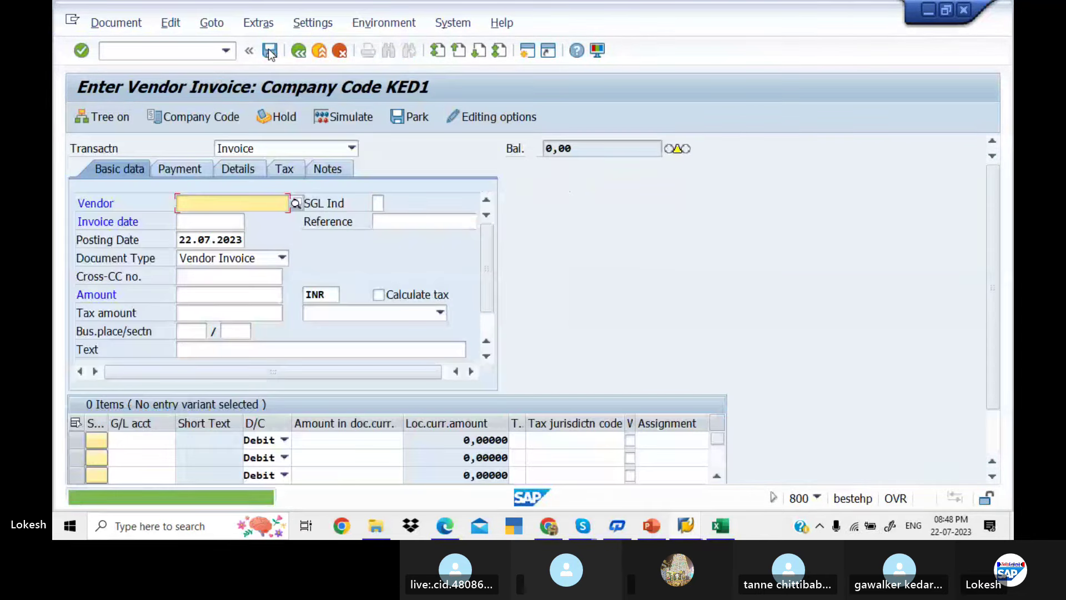
# Check FBL1N in cell C12 of the With Holding Tax workbook, then return to SAP
pyautogui.hotkey('alt', 'Tab')
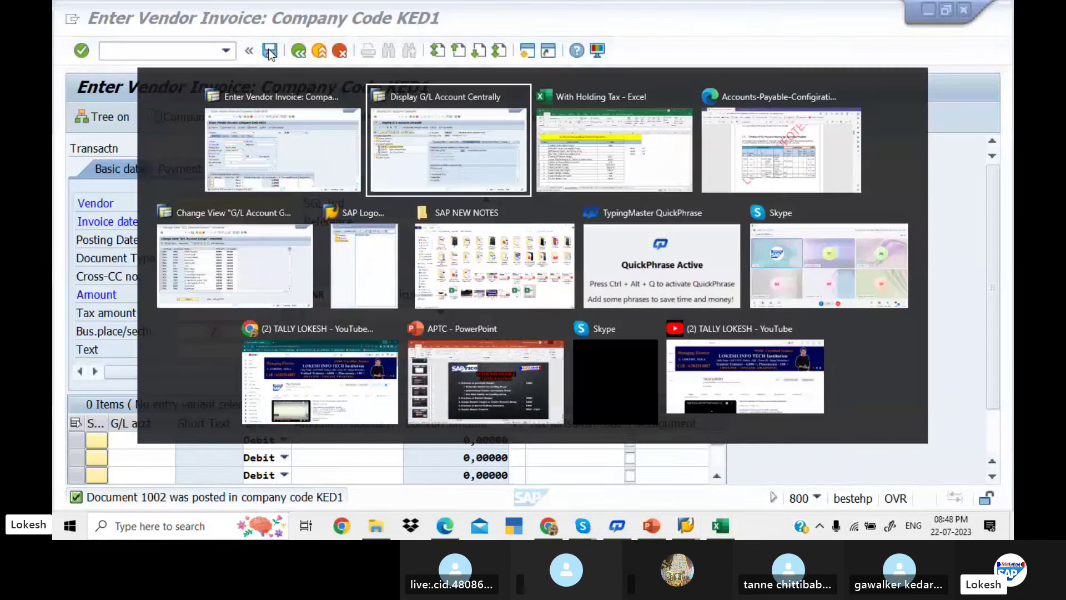
pyautogui.hotkey('alt', 'Tab')
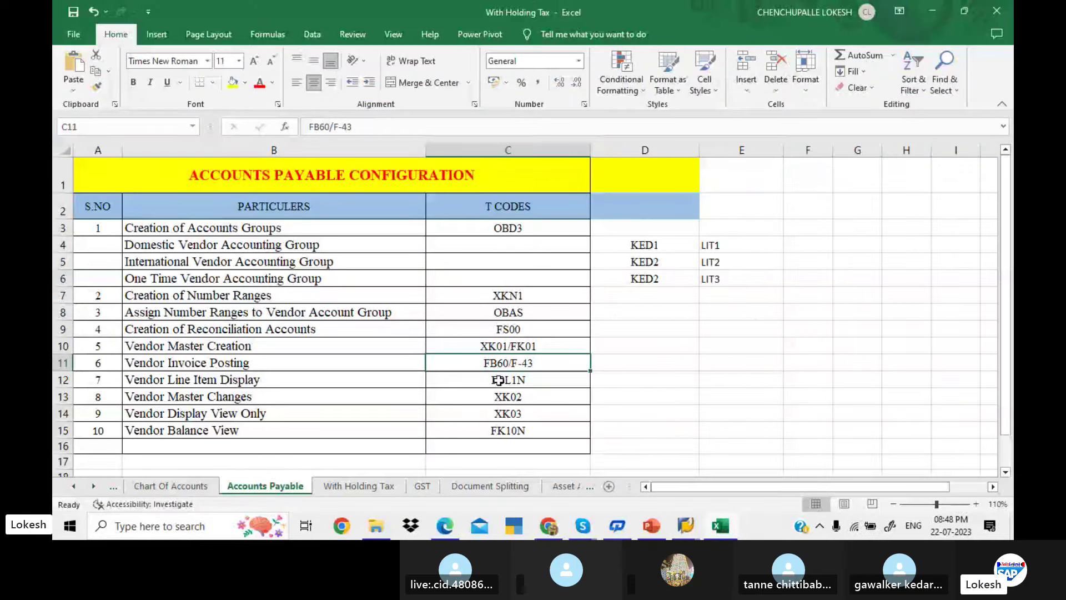
pyautogui.click(499, 381)
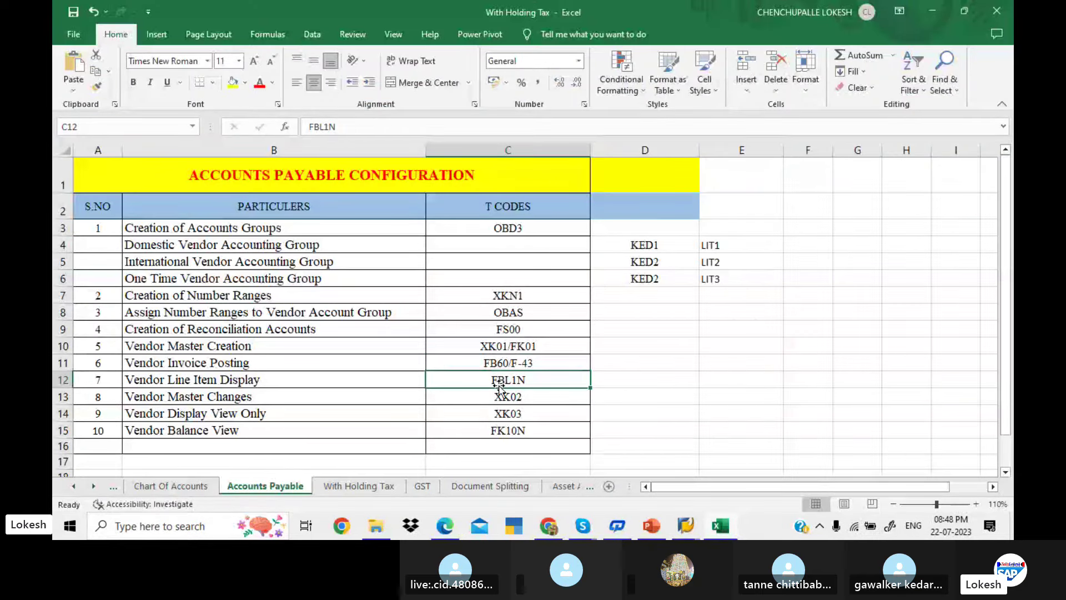
pyautogui.hotkey('alt', 'Tab')
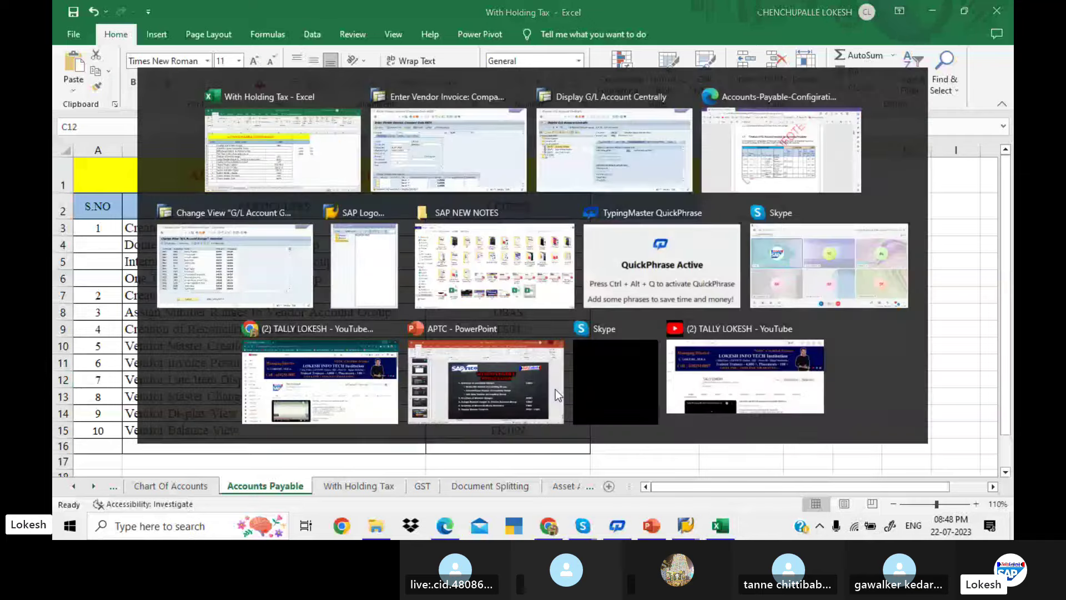
# List vendor 700510's KED1 line items in FBL1N, showing two invoices totalling 150,000 INR
pyautogui.write('/')
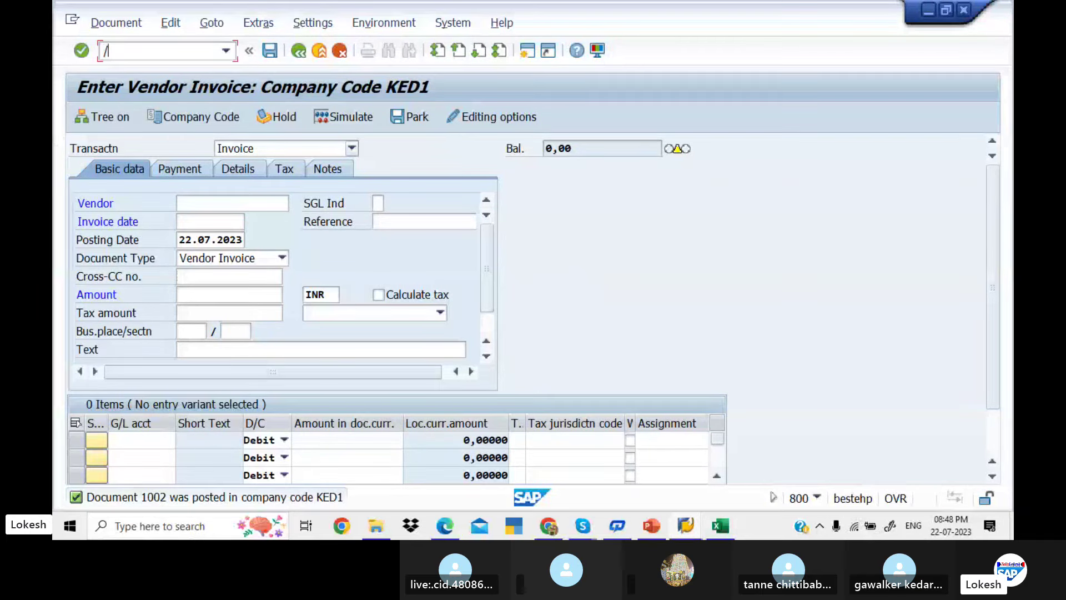
pyautogui.write('NFBL1N')
pyautogui.press('Return')
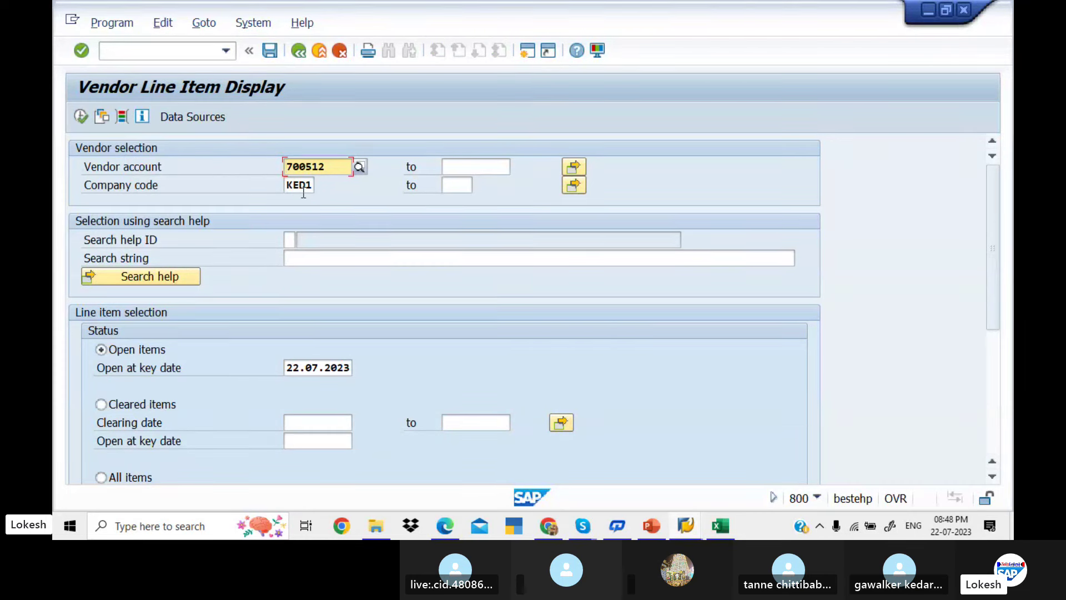
pyautogui.click(359, 168)
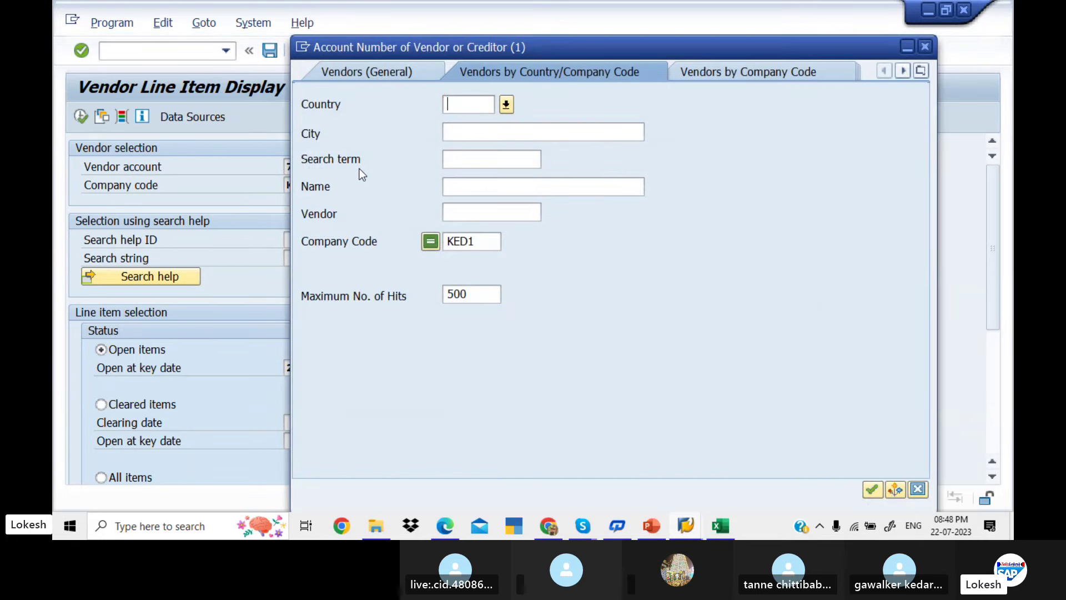
pyautogui.press('Return')
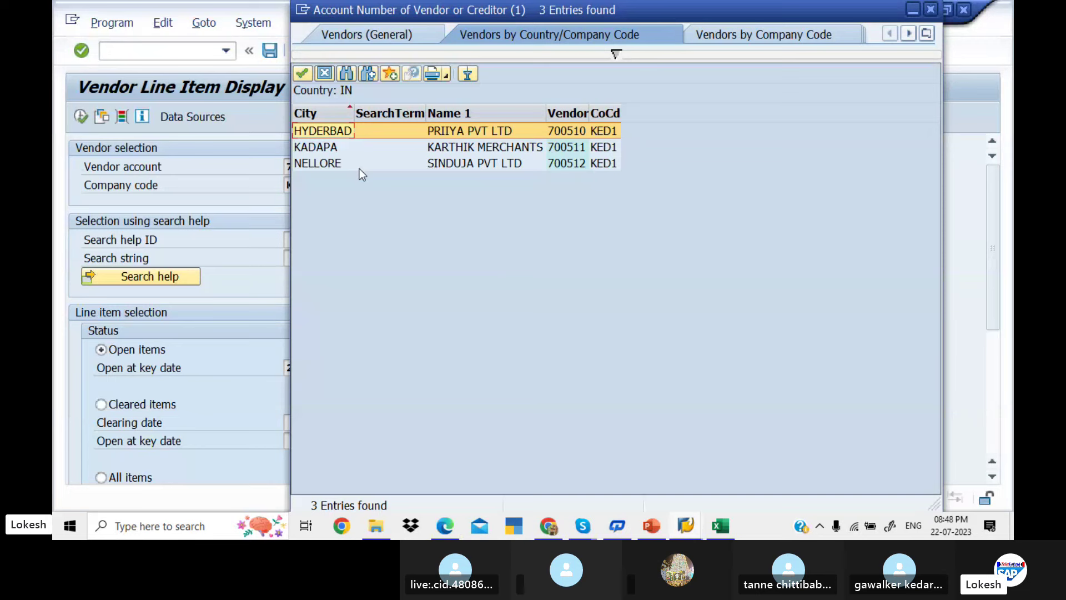
pyautogui.doubleClick(358, 169)
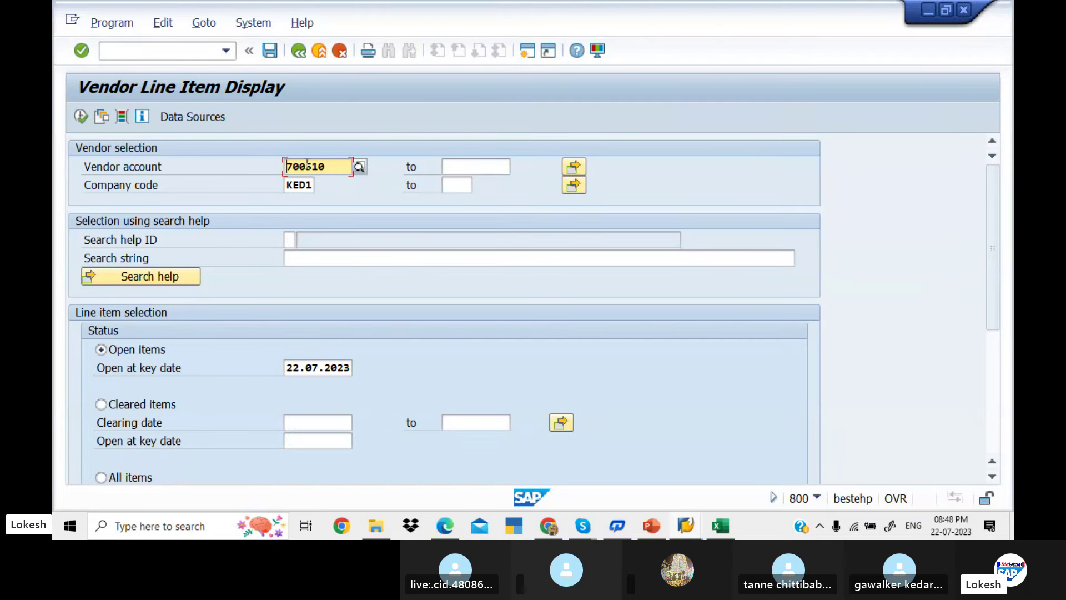
pyautogui.click(79, 121)
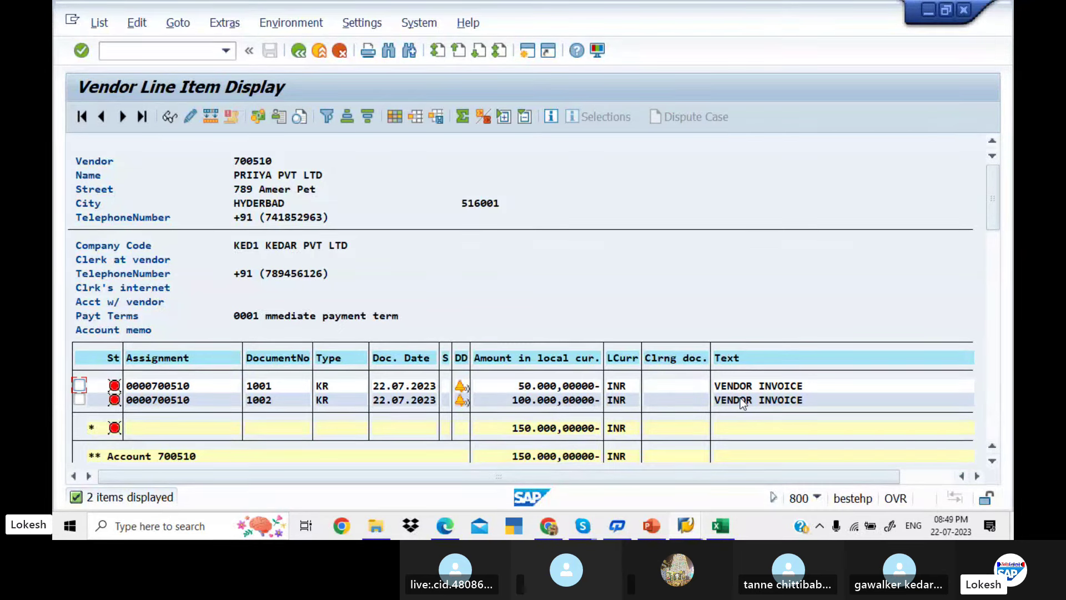
# Check the checklist's next transaction code, XK02, in Excel and return to SAP
pyautogui.hotkey('alt', 'Tab')
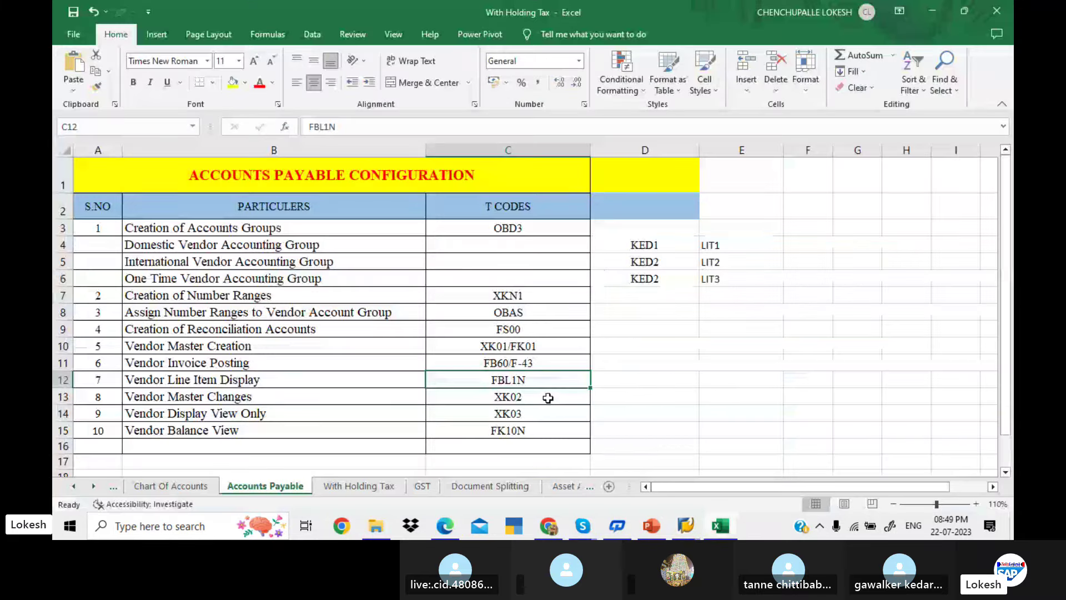
pyautogui.click(548, 398)
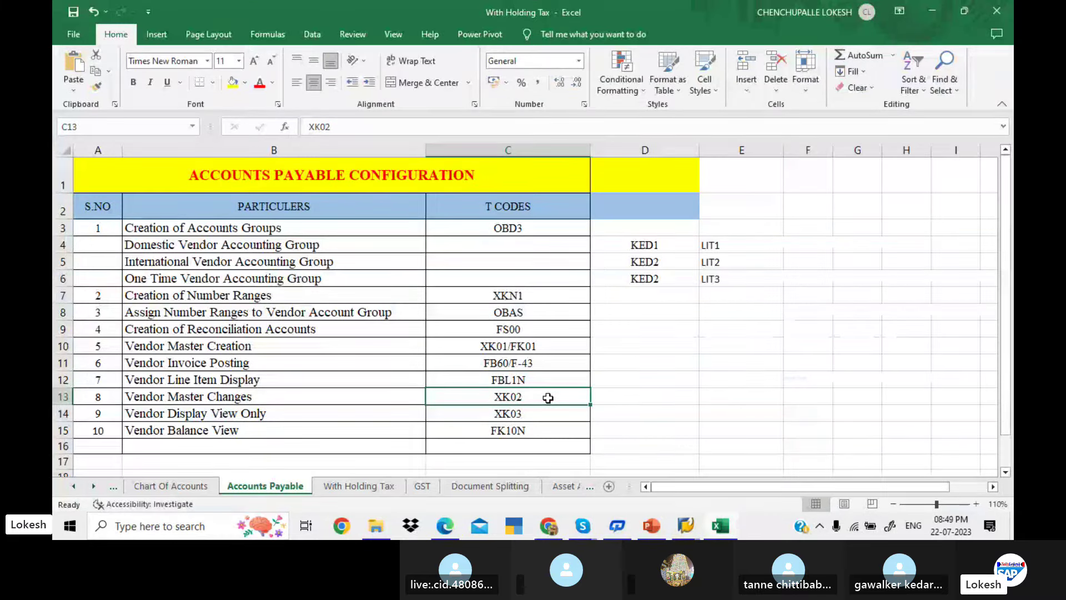
pyautogui.hotkey('alt', 'Tab')
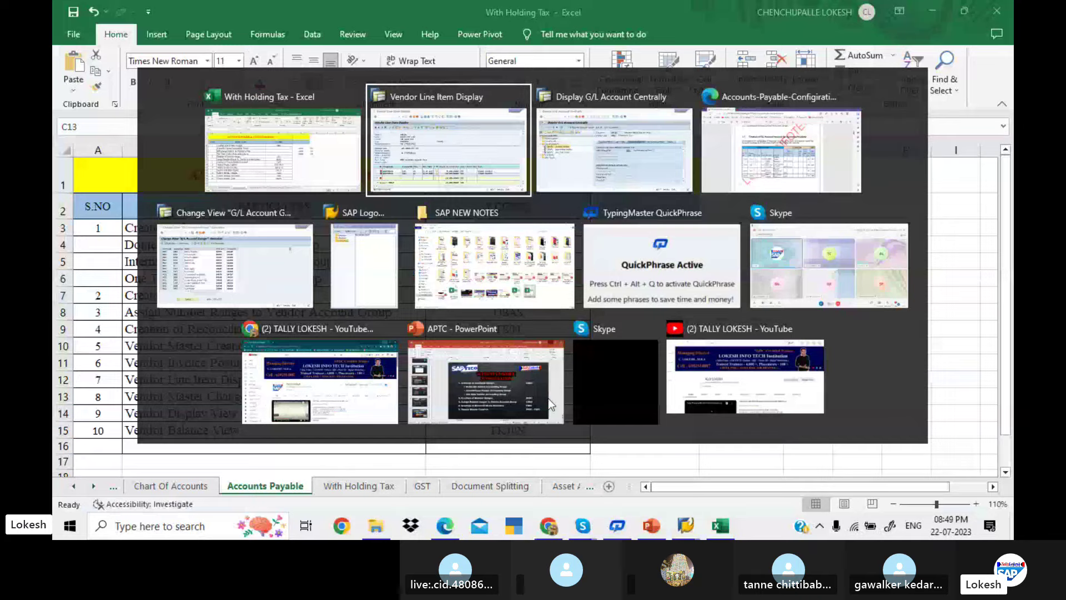
pyautogui.hotkey('alt', 'Tab')
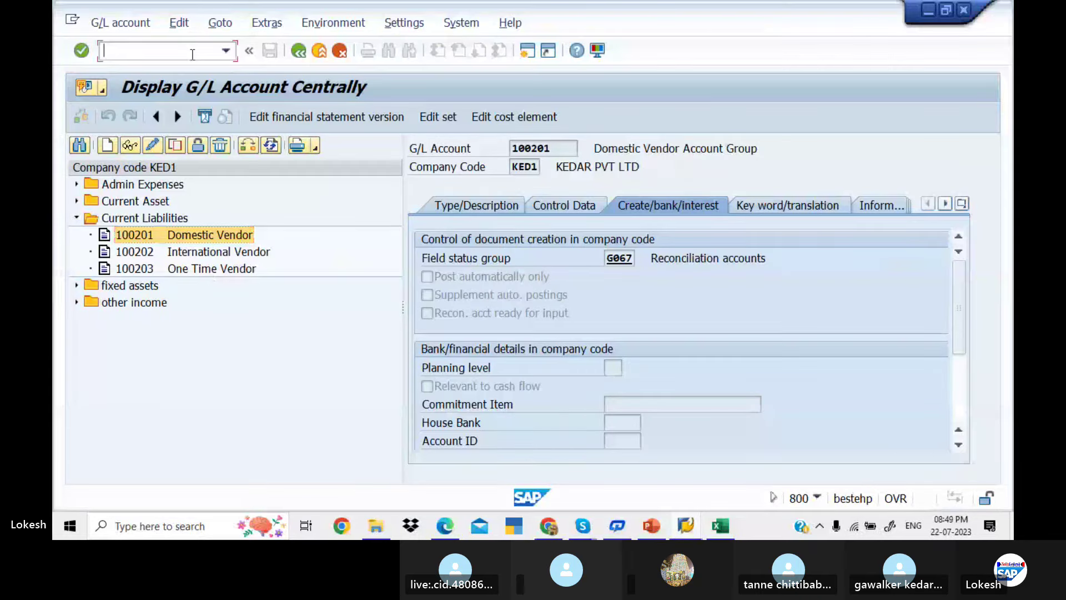
# Open vendor 700510 in XK02 with all data sections selected, reaching the Address screen
pyautogui.write('/')
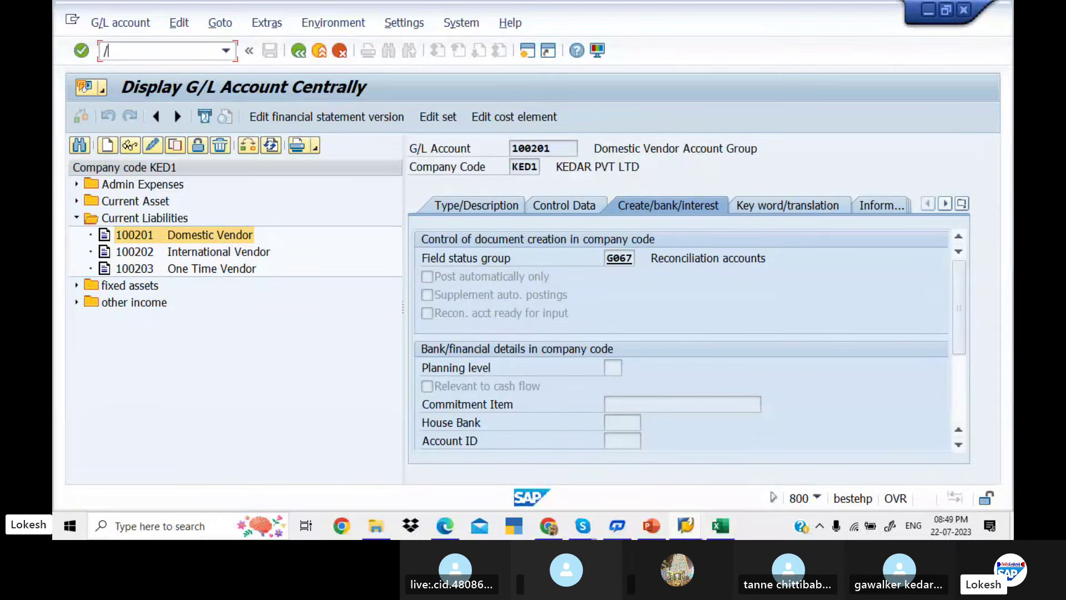
pyautogui.write('NXK02')
pyautogui.press('Return')
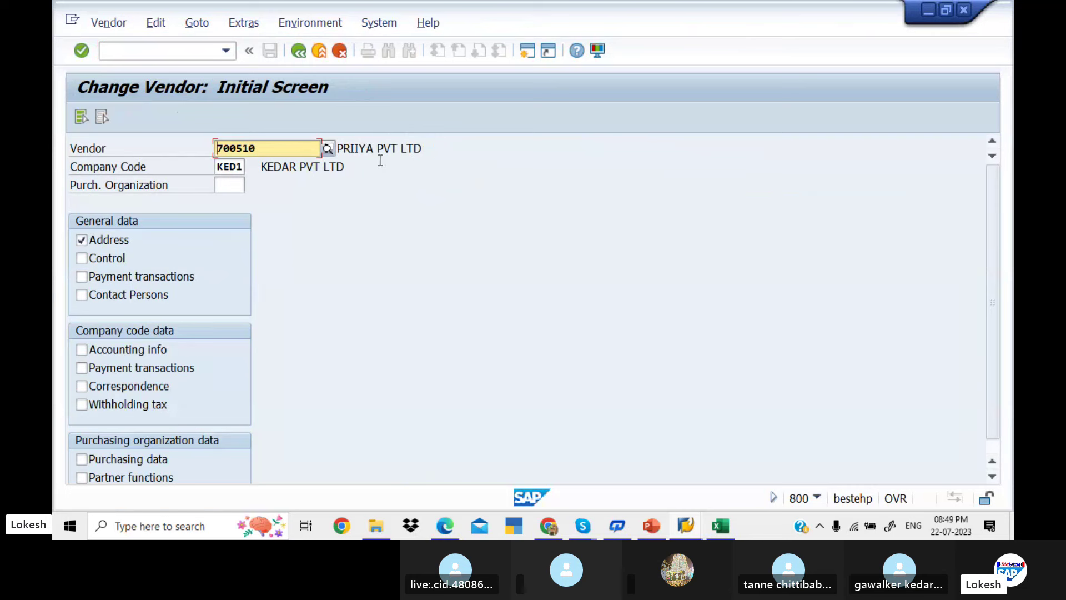
pyautogui.click(83, 115)
pyautogui.press('Return')
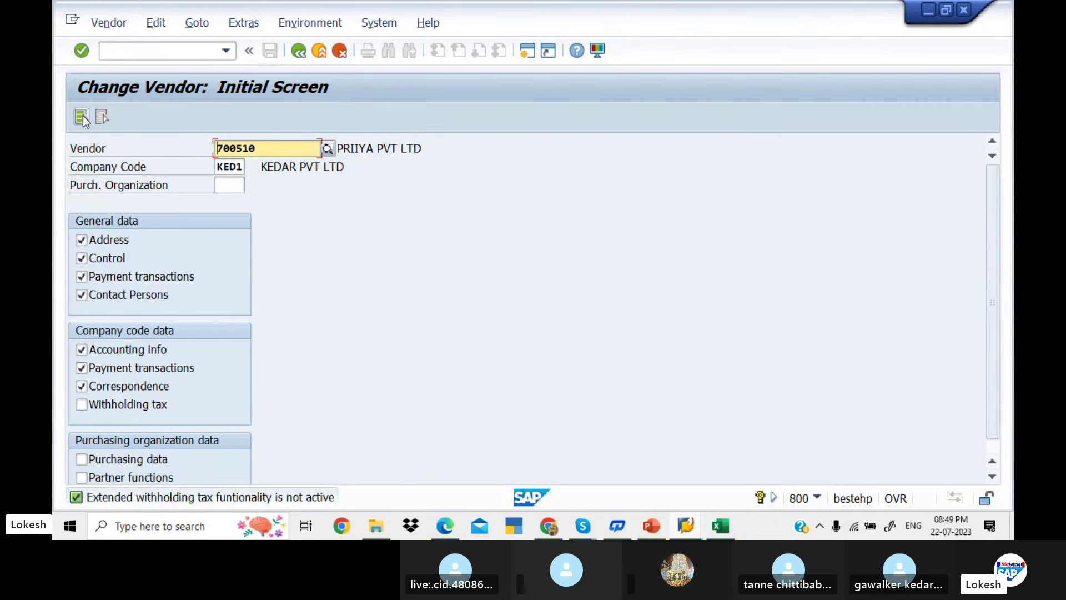
pyautogui.press('Return')
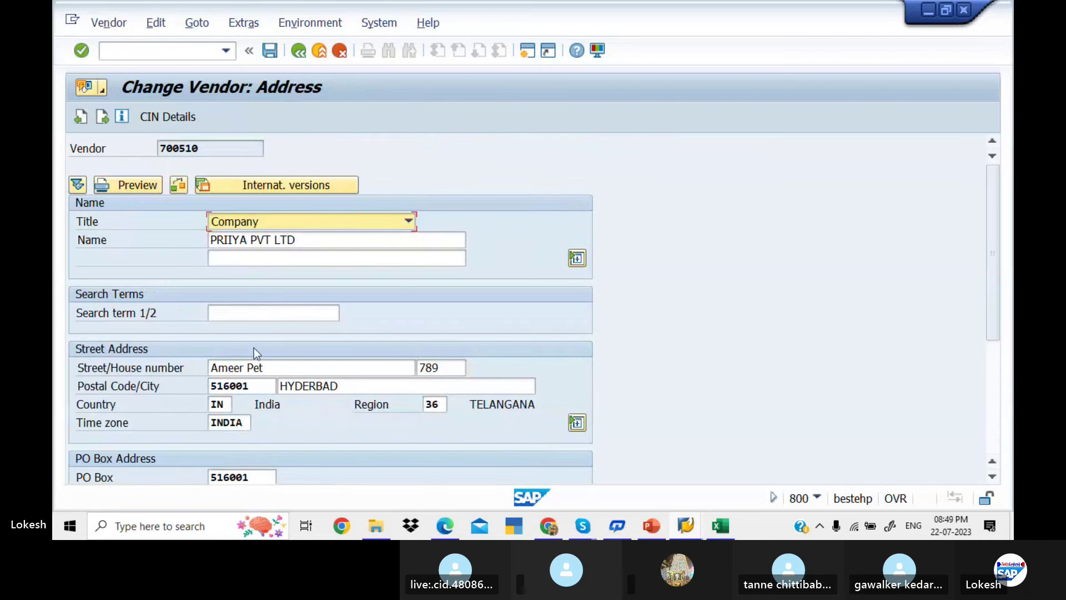
pyautogui.click(284, 367)
pyautogui.press('BackSpace')
pyautogui.press('BackSpace')
pyautogui.press('BackSpace')
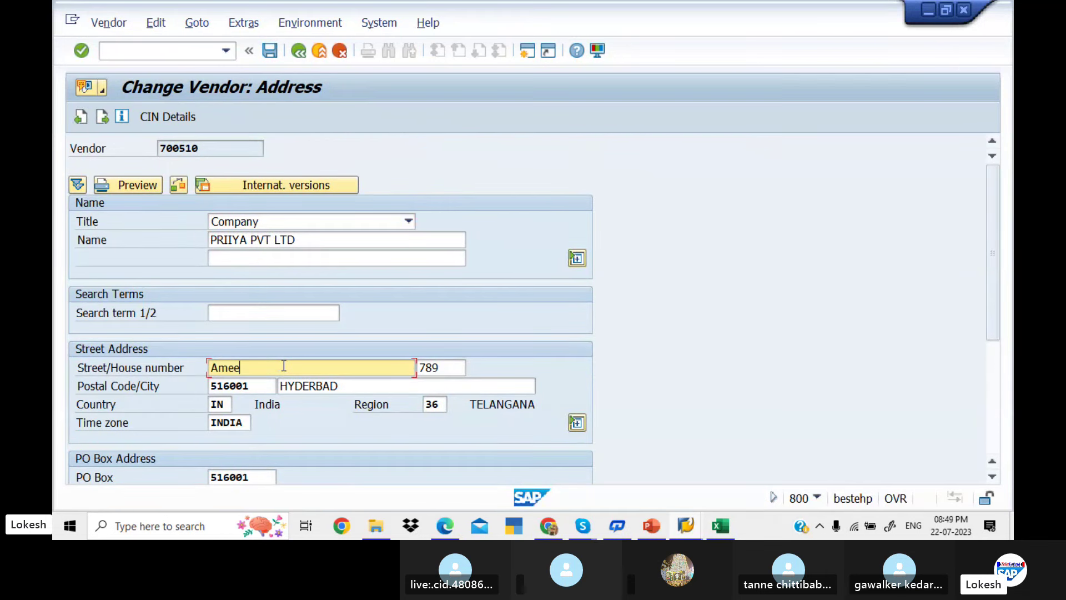
pyautogui.press('BackSpace')
pyautogui.press('BackSpace')
pyautogui.press('BackSpace')
pyautogui.press('BackSpace')
pyautogui.write('SR NAGAR')
pyautogui.click(454, 367)
pyautogui.press('BackSpace')
pyautogui.press('BackSpace')
pyautogui.press('BackSpace')
pyautogui.write('100')
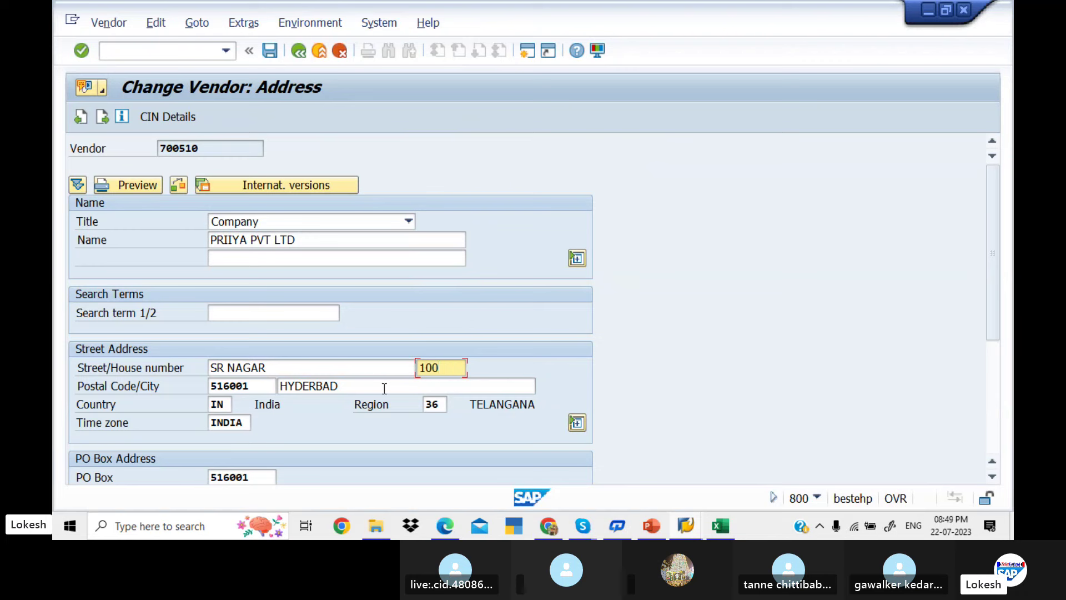
pyautogui.click(272, 52)
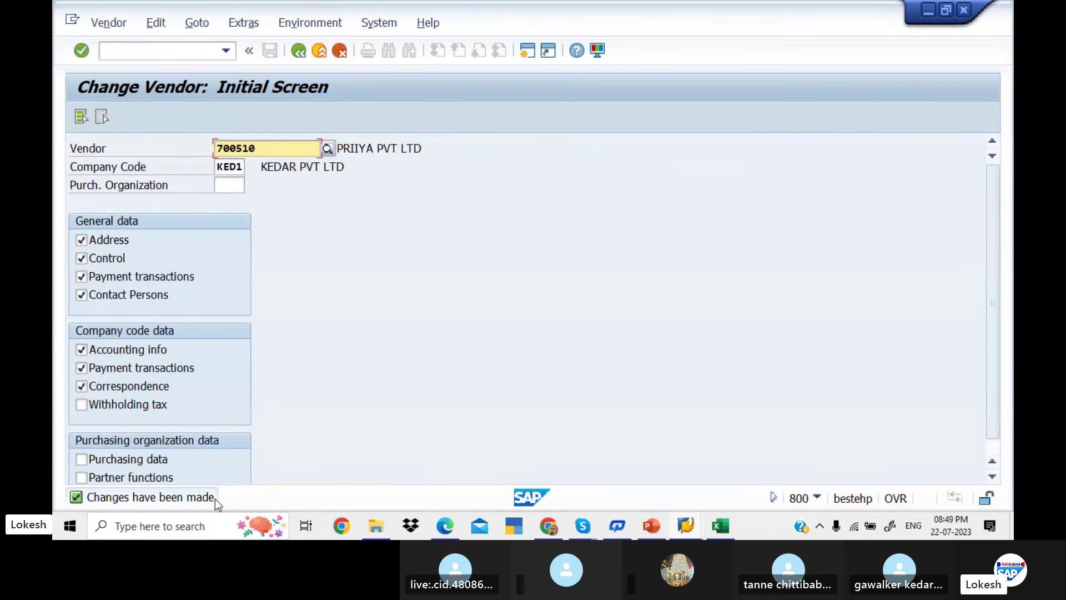
pyautogui.hotkey('alt', 'Tab')
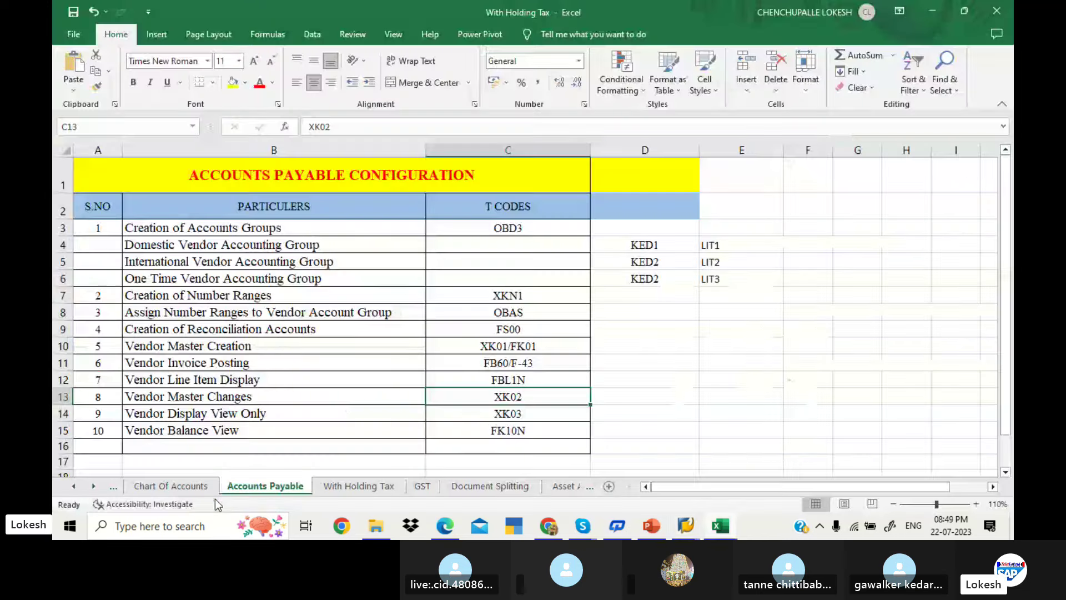
# Display vendor 700510 in XK03 and page through its Address and Payment transactions screens
pyautogui.click(541, 414)
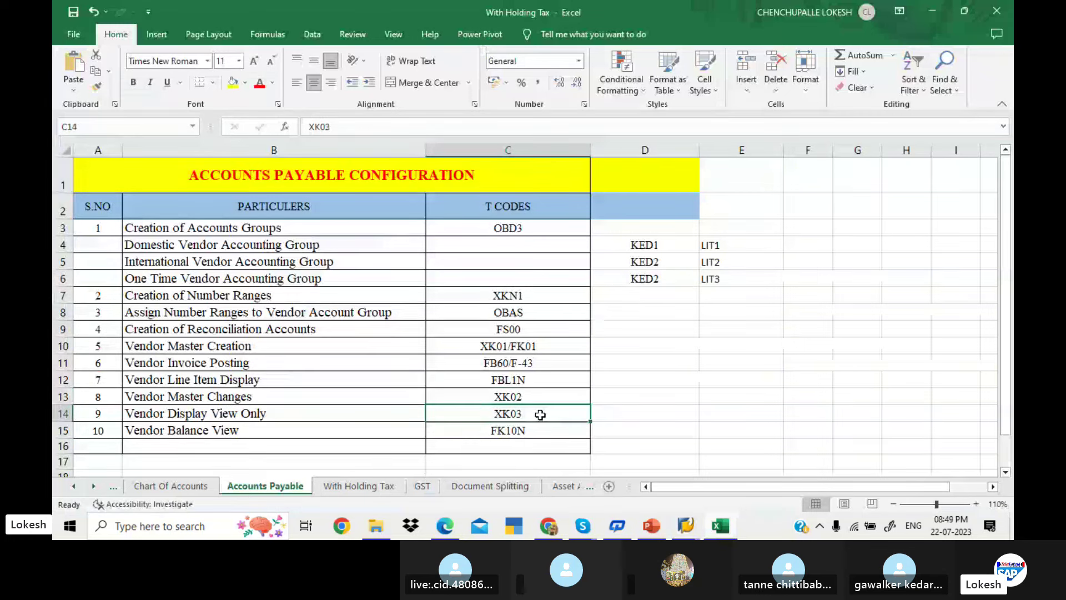
pyautogui.hotkey('alt', 'Tab')
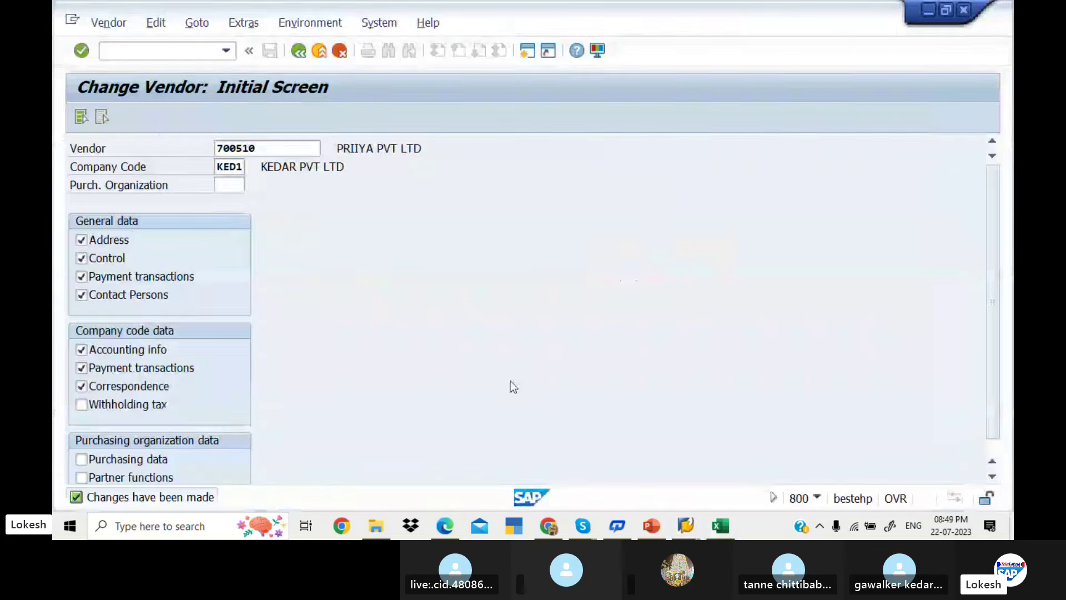
pyautogui.click(195, 54)
pyautogui.write('/')
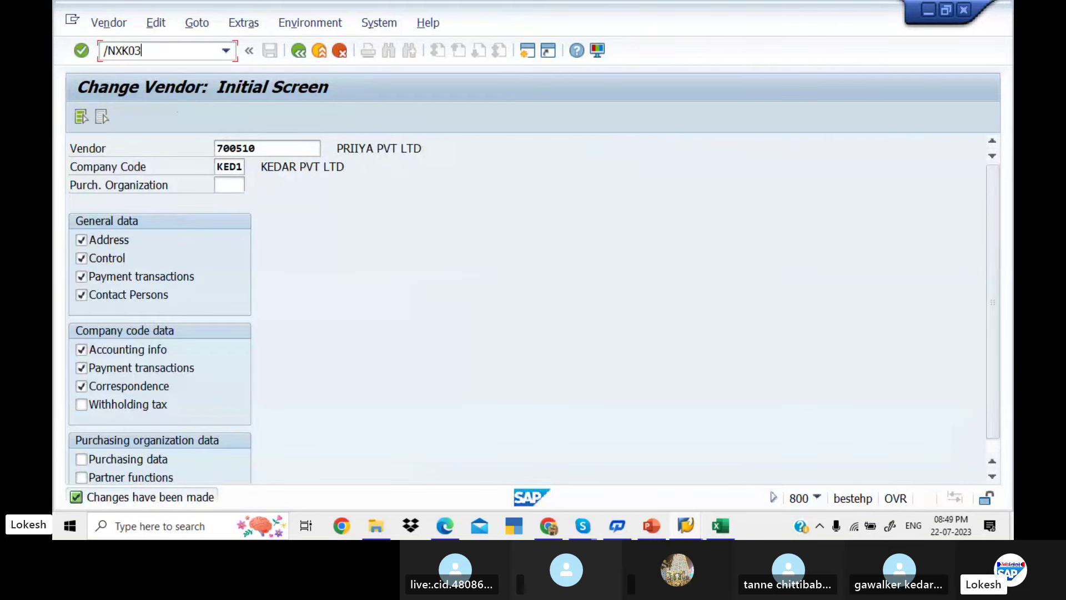
pyautogui.write('NXK03')
pyautogui.press('Return')
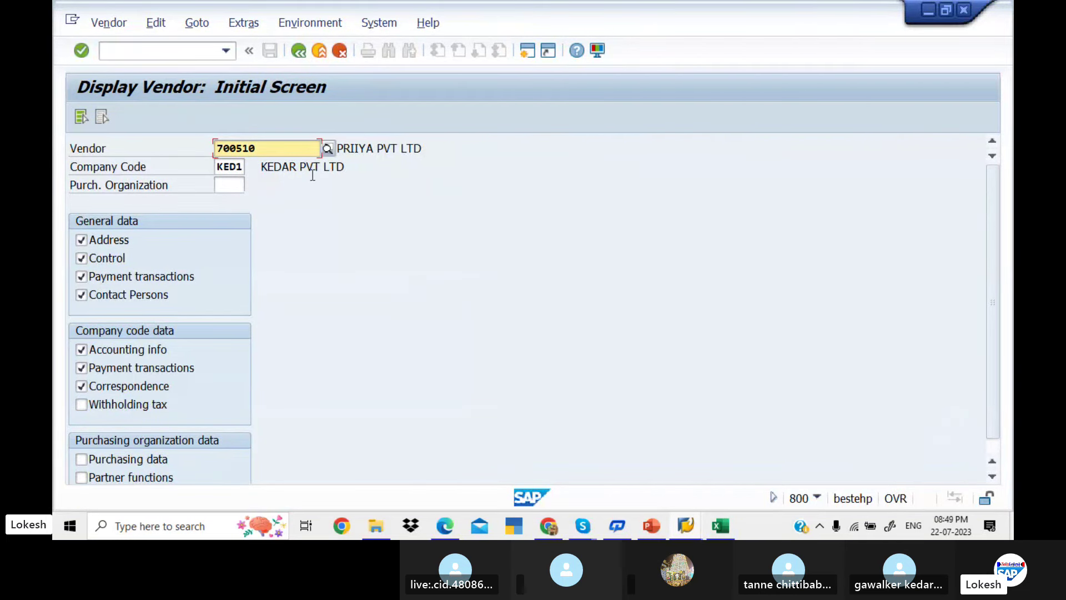
pyautogui.press('Return')
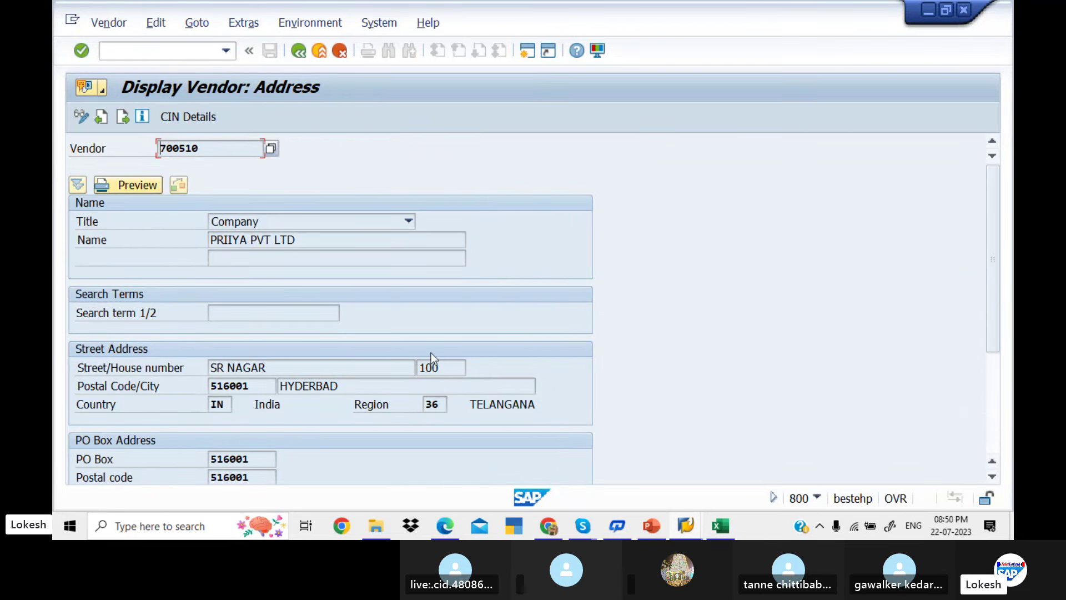
pyautogui.click(296, 244)
pyautogui.press('Return')
pyautogui.press('Return')
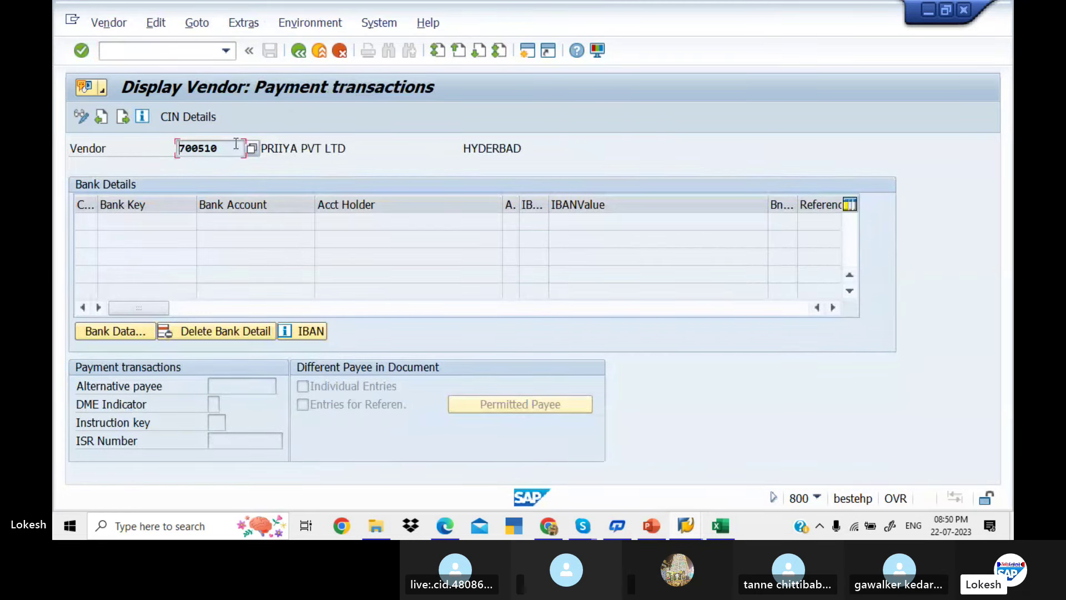
# Start the vendor balance display with /NFK10 for vendor 700510
pyautogui.click(192, 51)
pyautogui.write('/N')
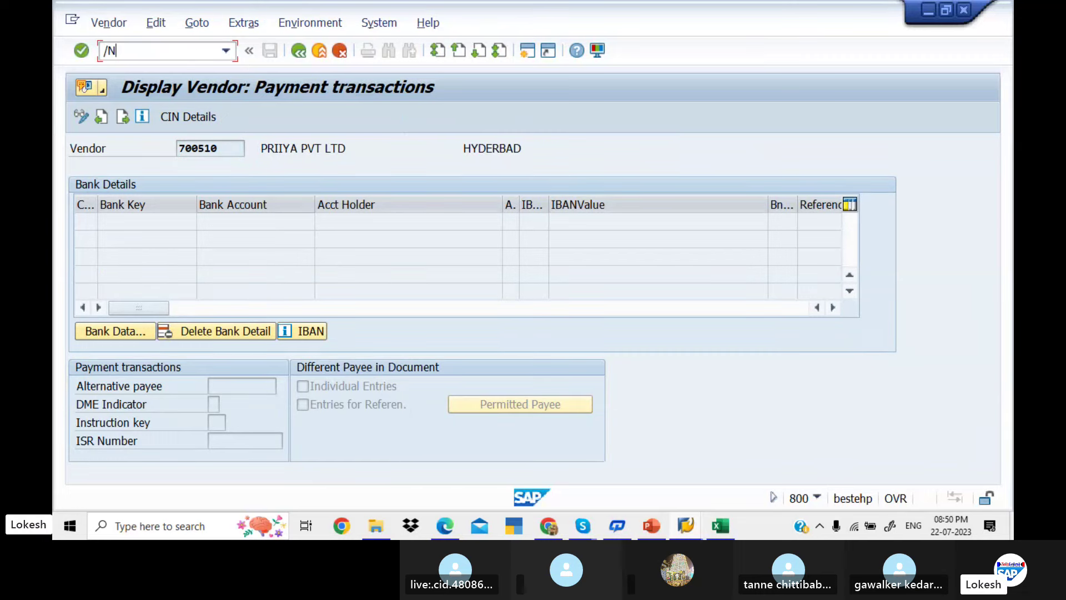
pyautogui.hotkey('alt', 'Tab')
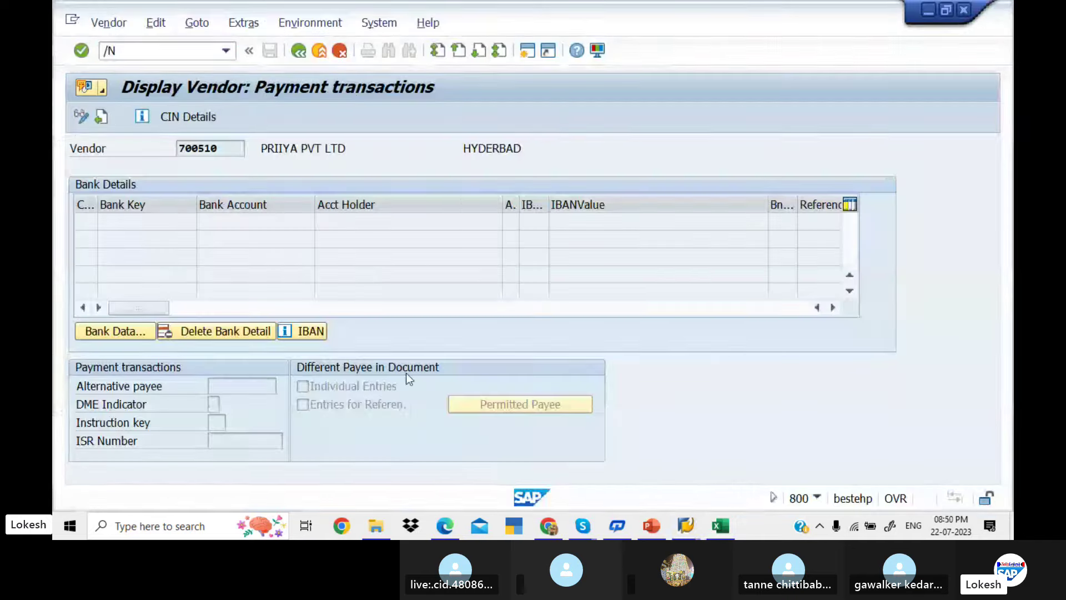
pyautogui.hotkey('alt', 'Tab')
pyautogui.press('End')
pyautogui.write('FK')
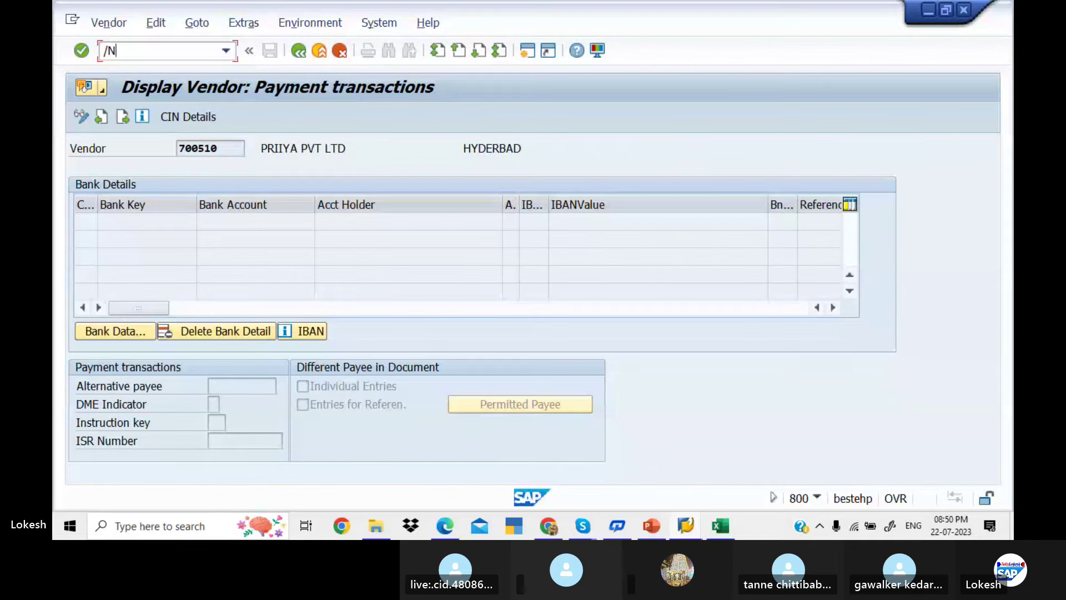
pyautogui.write('10')
pyautogui.press('Return')
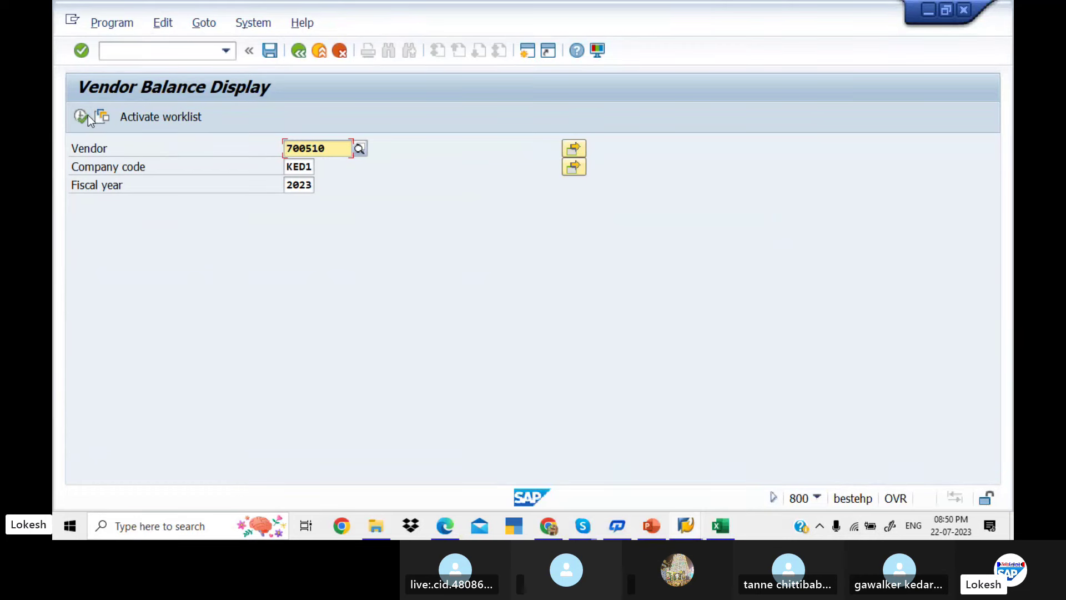
# Run FK10N for vendor 700510, KED1, 2023, showing a 150,000 credit in period 4
pyautogui.click(82, 115)
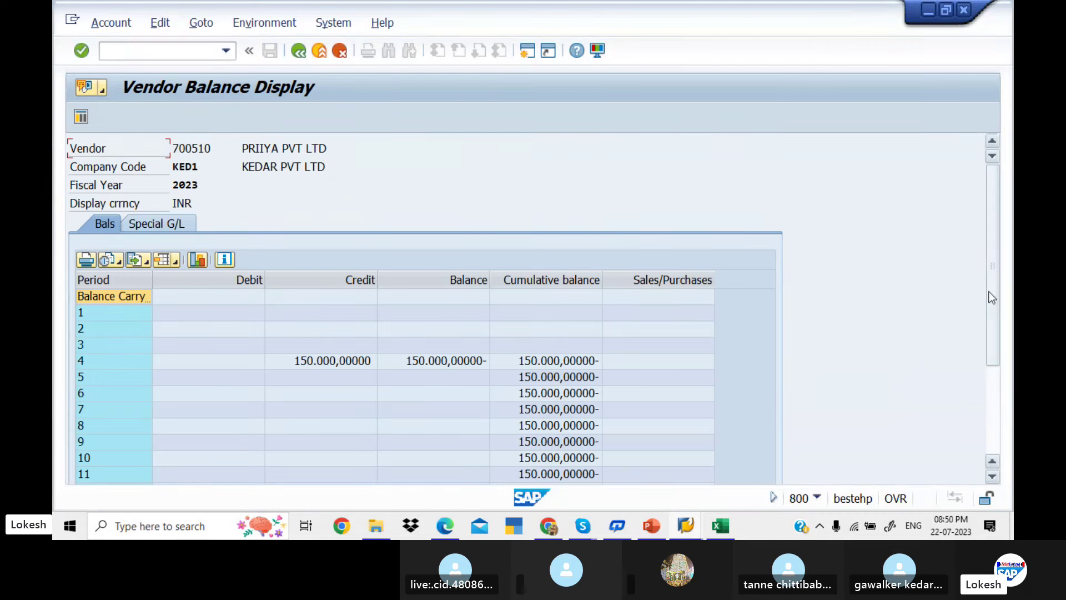
pyautogui.moveTo(988, 292); pyautogui.dragTo(981, 229)
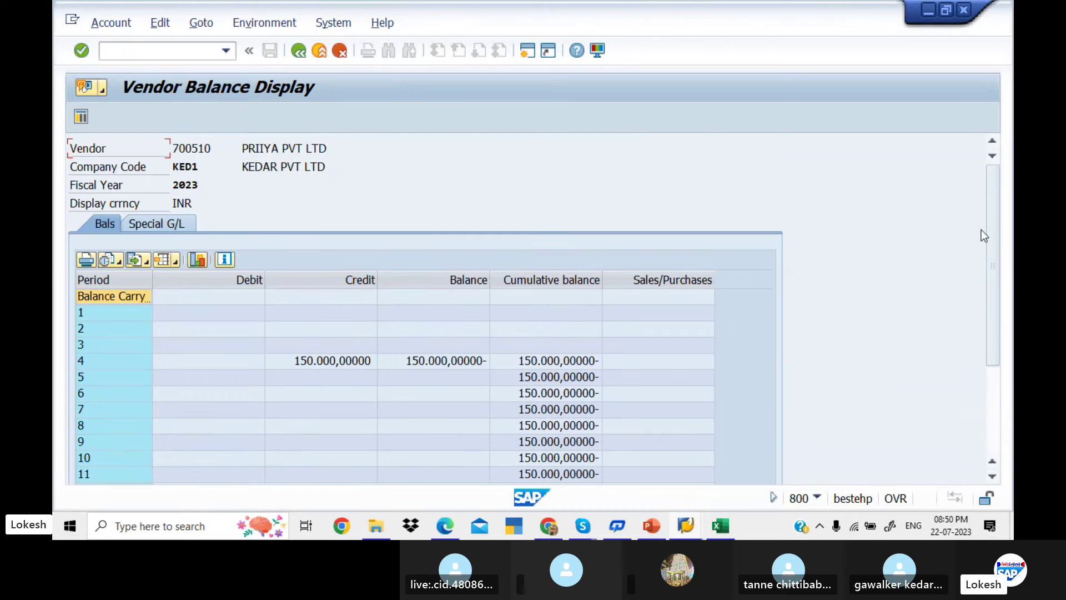
pyautogui.click(715, 522)
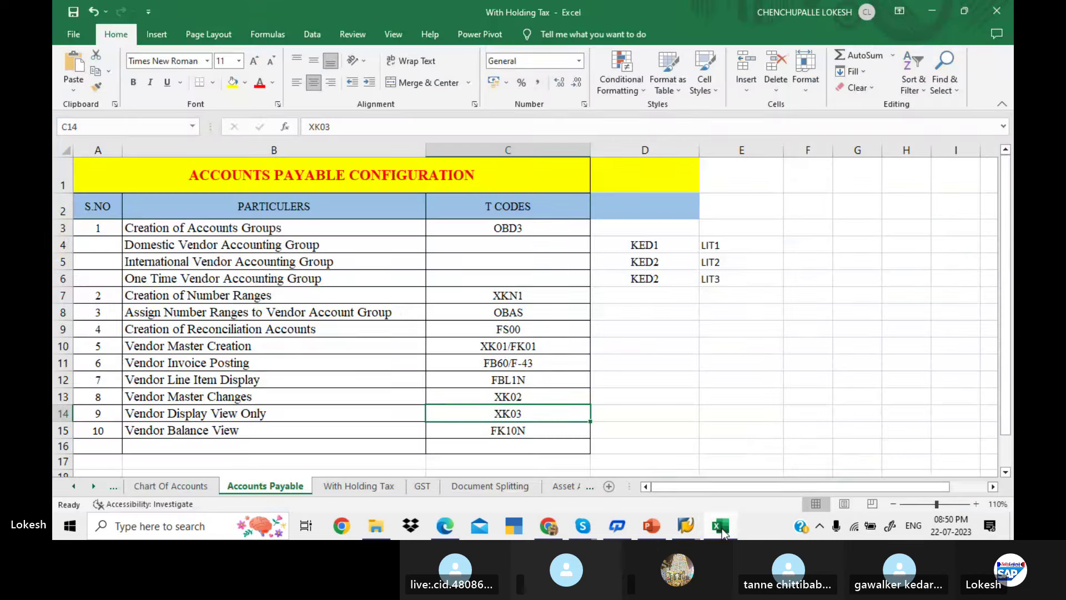
pyautogui.click(392, 278)
pyautogui.moveTo(345, 226); pyautogui.dragTo(460, 423)
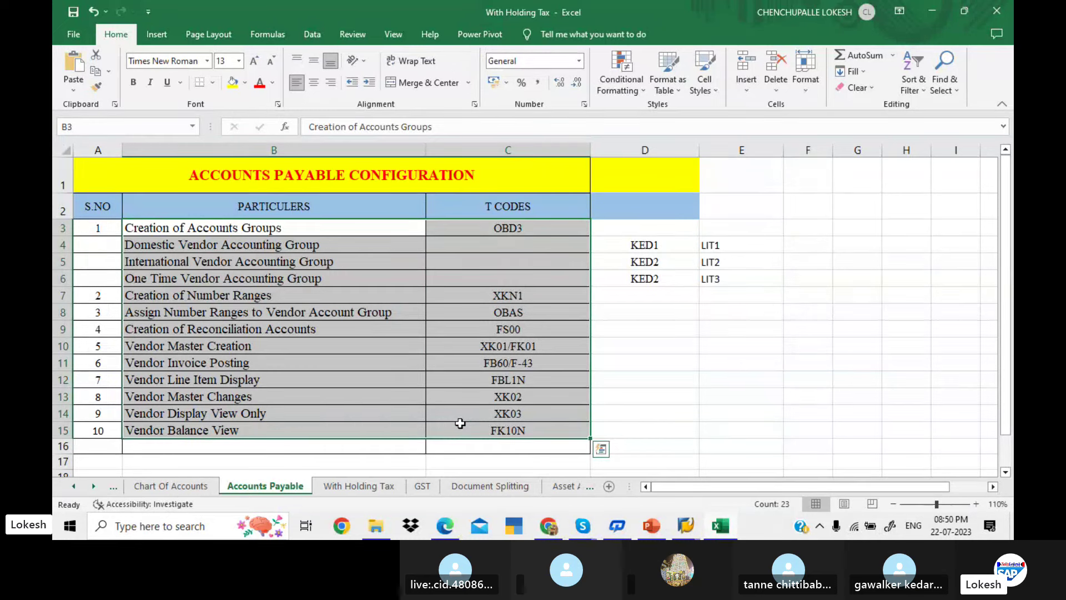
pyautogui.click(545, 364)
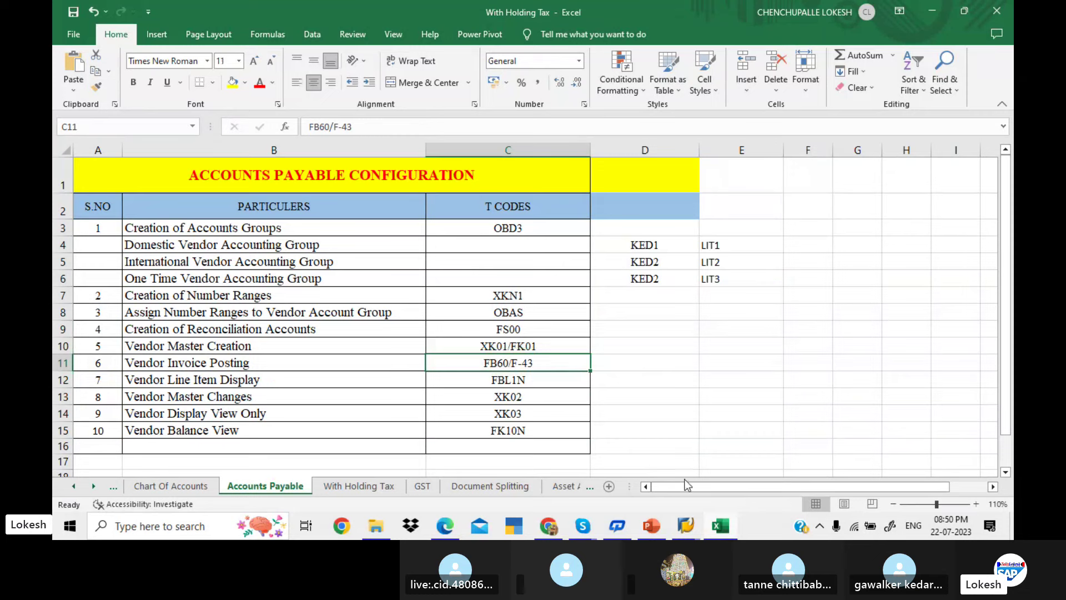
pyautogui.moveTo(589, 532)
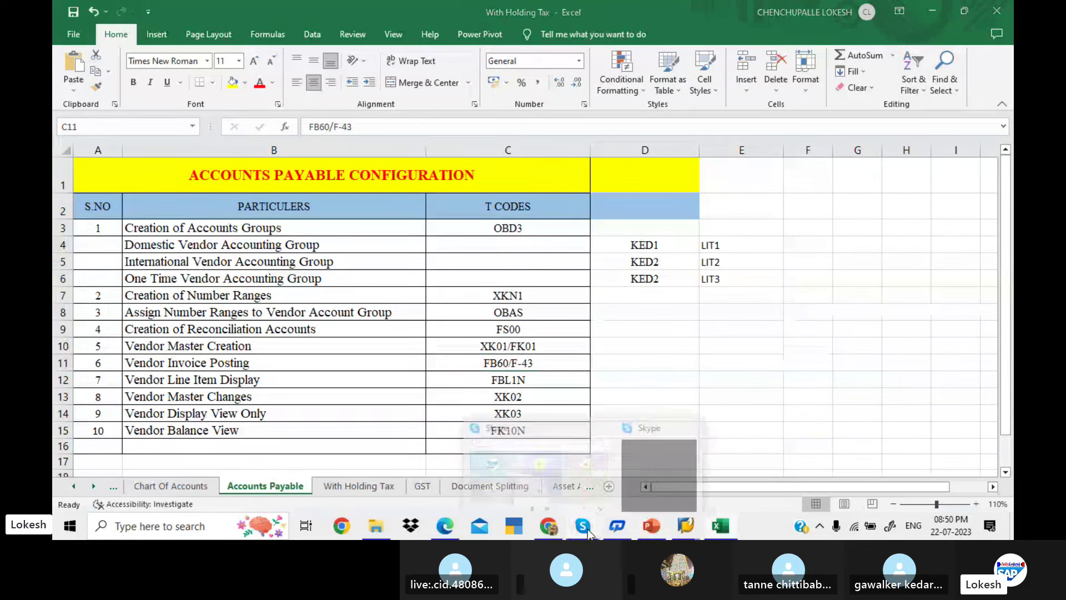
# Check the SAP FICO BATCH 6 Skype call, then return to SAP's G/L Account Groups overview
pyautogui.click(533, 465)
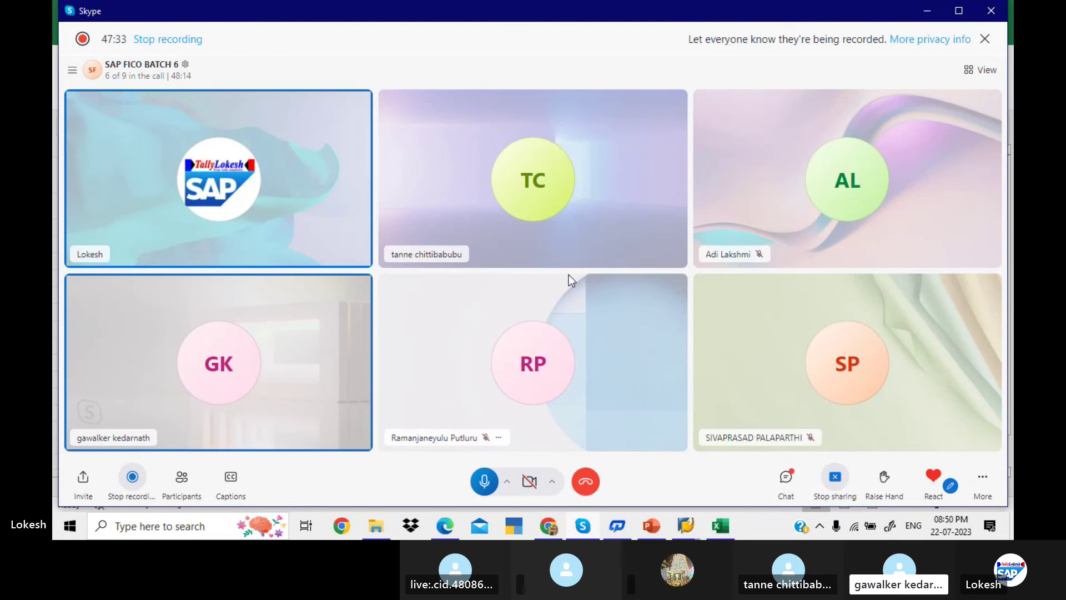
pyautogui.click(685, 527)
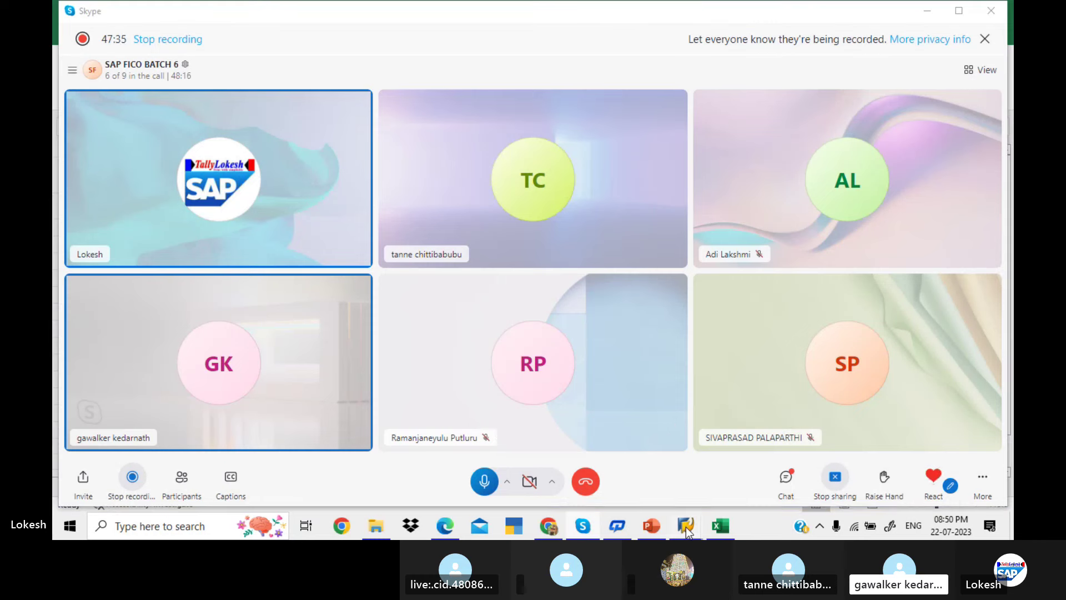
pyautogui.click(684, 457)
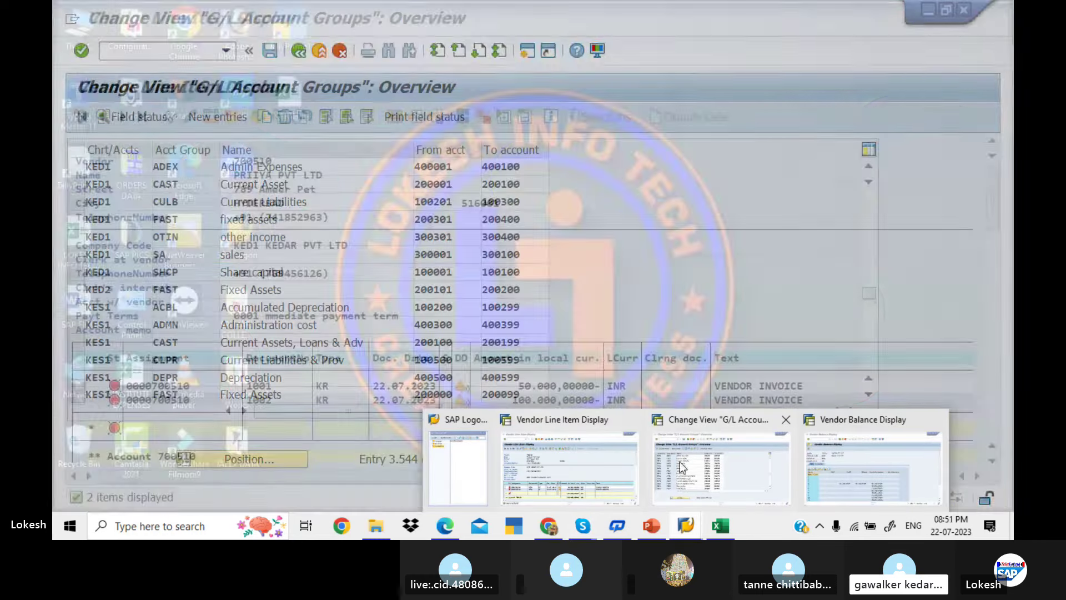
# Review the vendor number range intervals in XKN, paging down the list
pyautogui.click(186, 54)
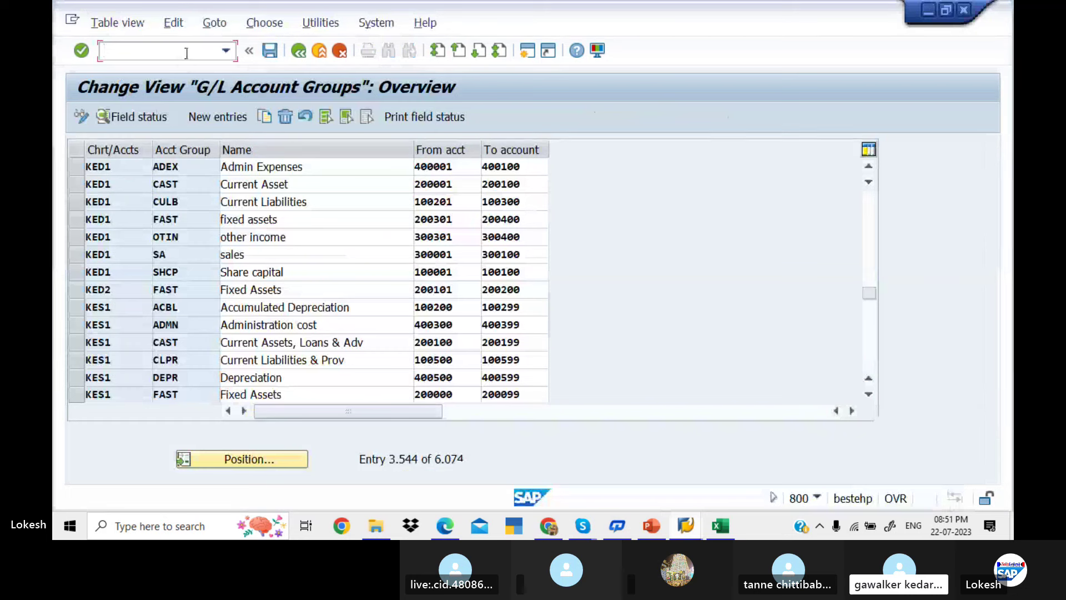
pyautogui.write('/N')
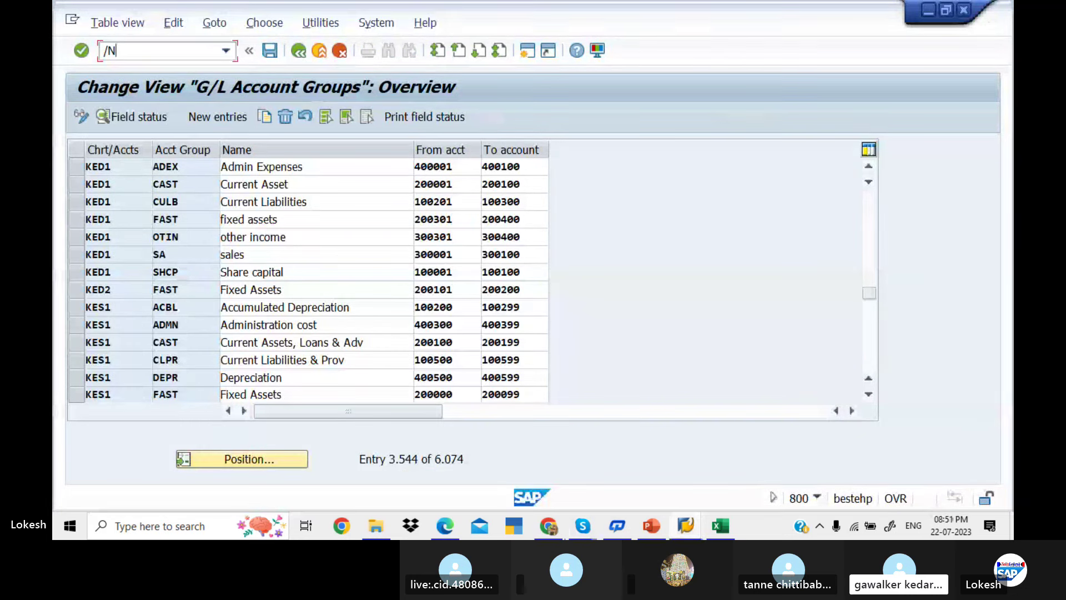
pyautogui.write('XKN')
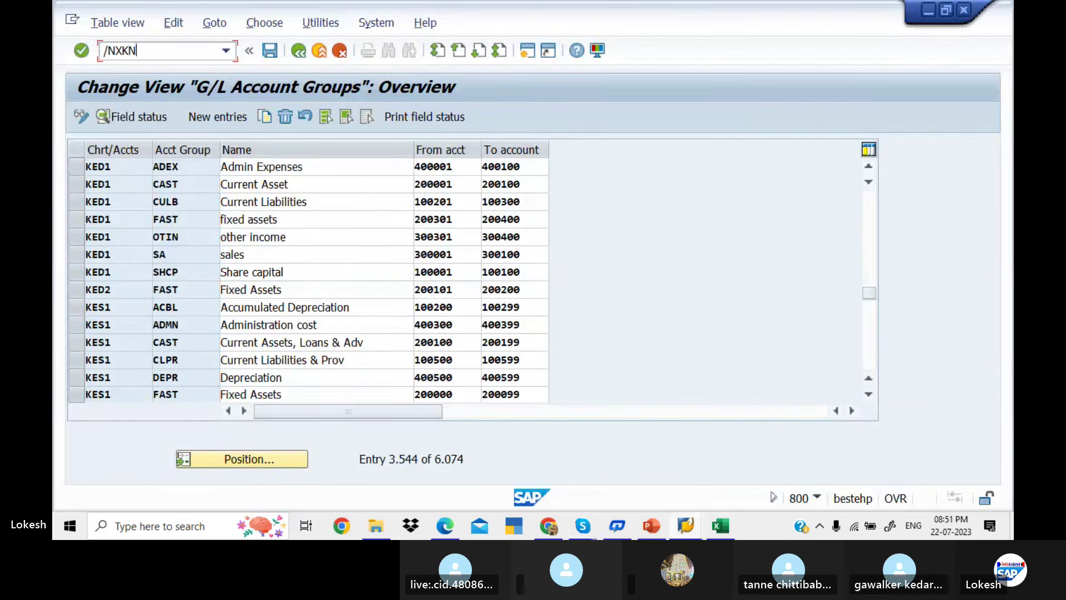
pyautogui.press('Return')
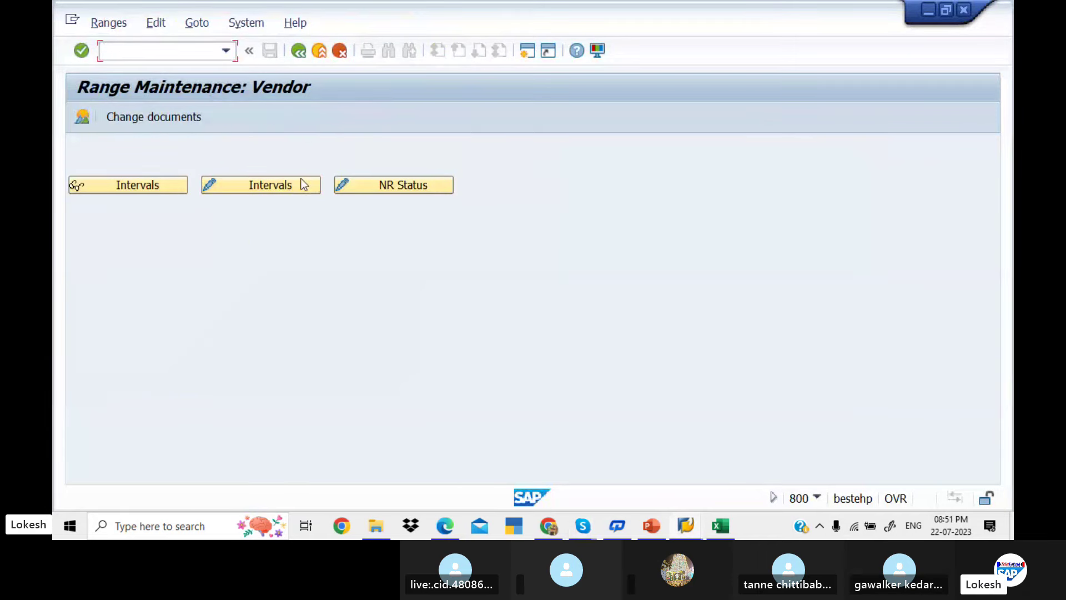
pyautogui.click(298, 181)
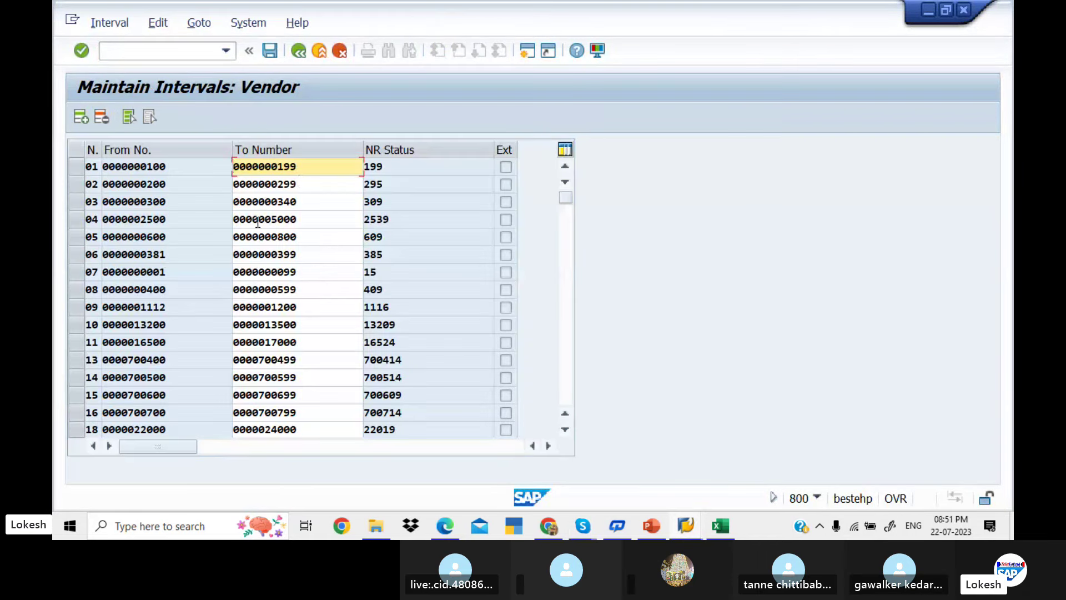
pyautogui.click(566, 327)
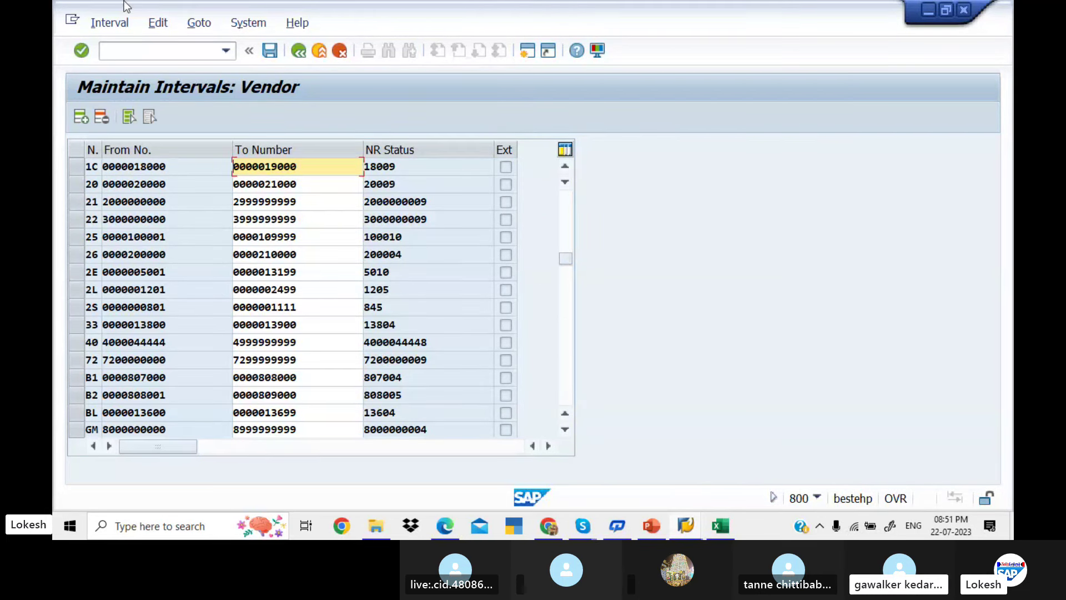
# Open the vendor account group to number range assignments with /NOBAS
pyautogui.click(153, 50)
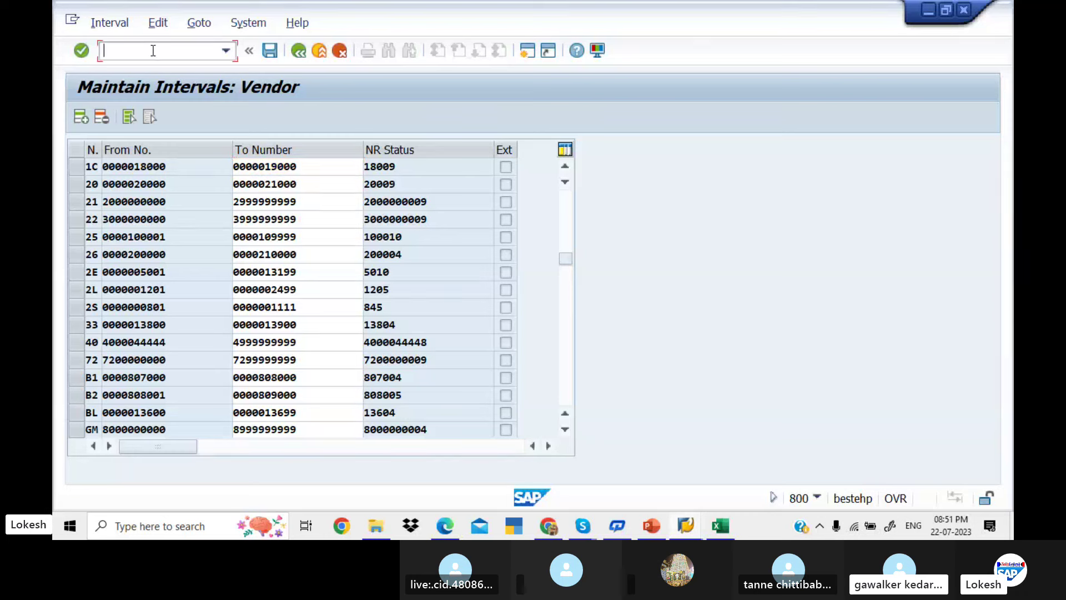
pyautogui.write('/N')
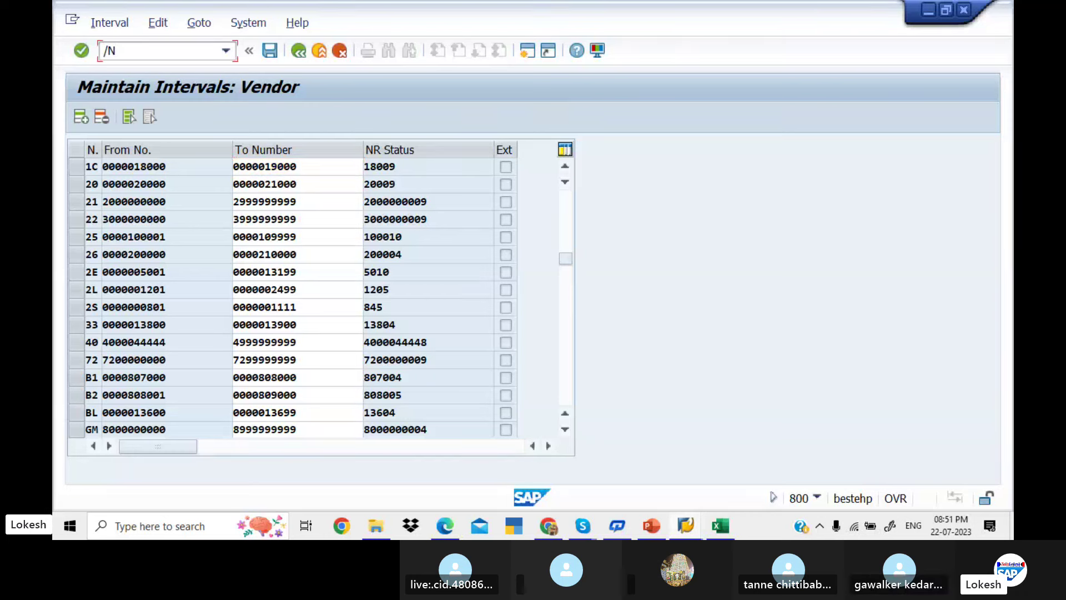
pyautogui.write('OBAS')
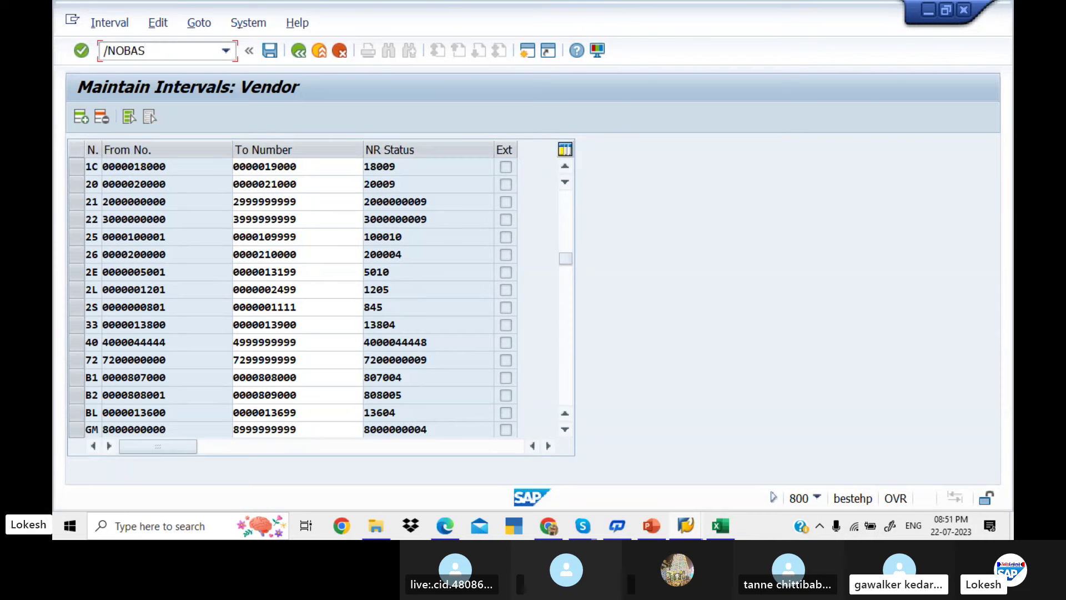
pyautogui.press('Return')
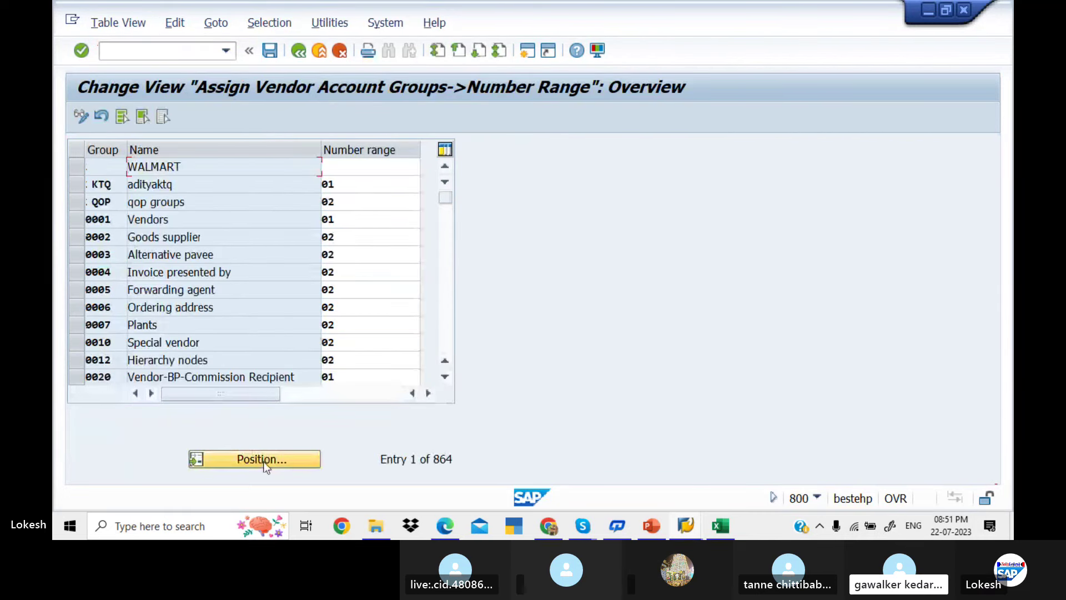
# Position the assignment list on account group KED1 and inspect its number range 14
pyautogui.click(264, 461)
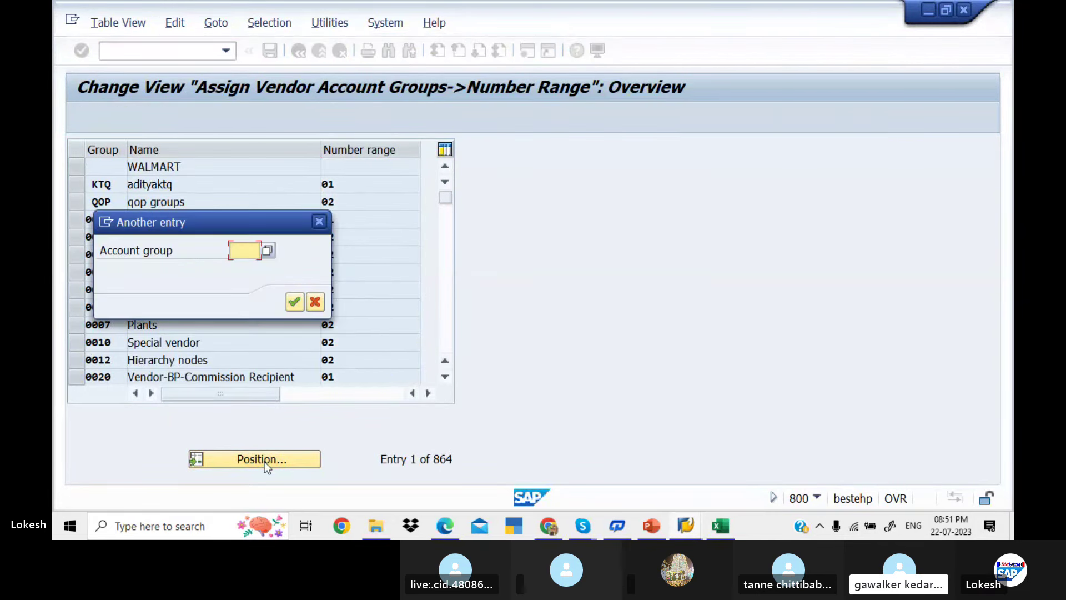
pyautogui.write('KED1')
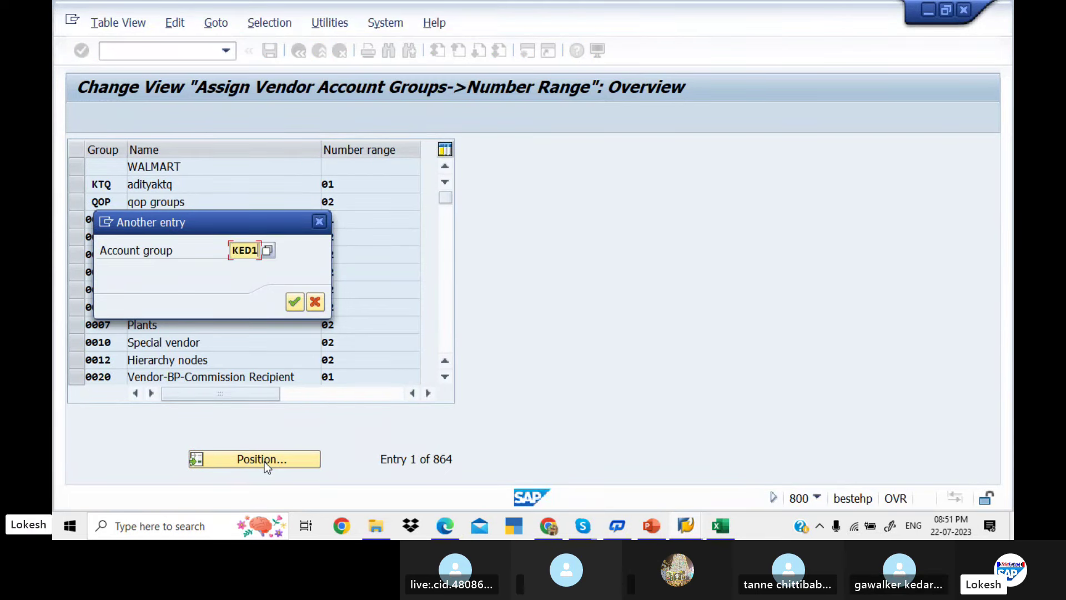
pyautogui.press('Return')
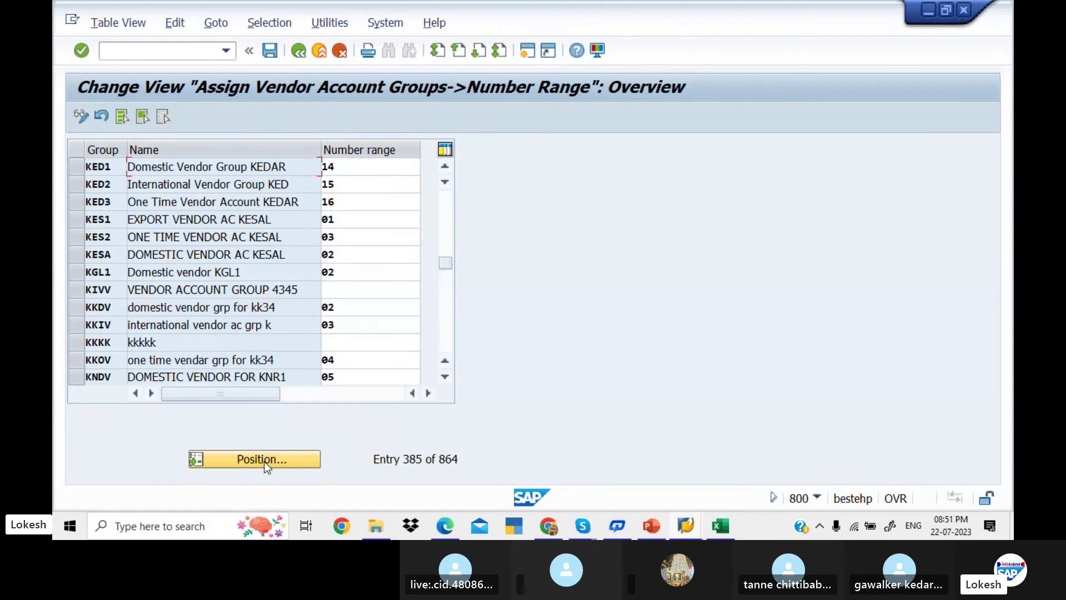
pyautogui.click(354, 168)
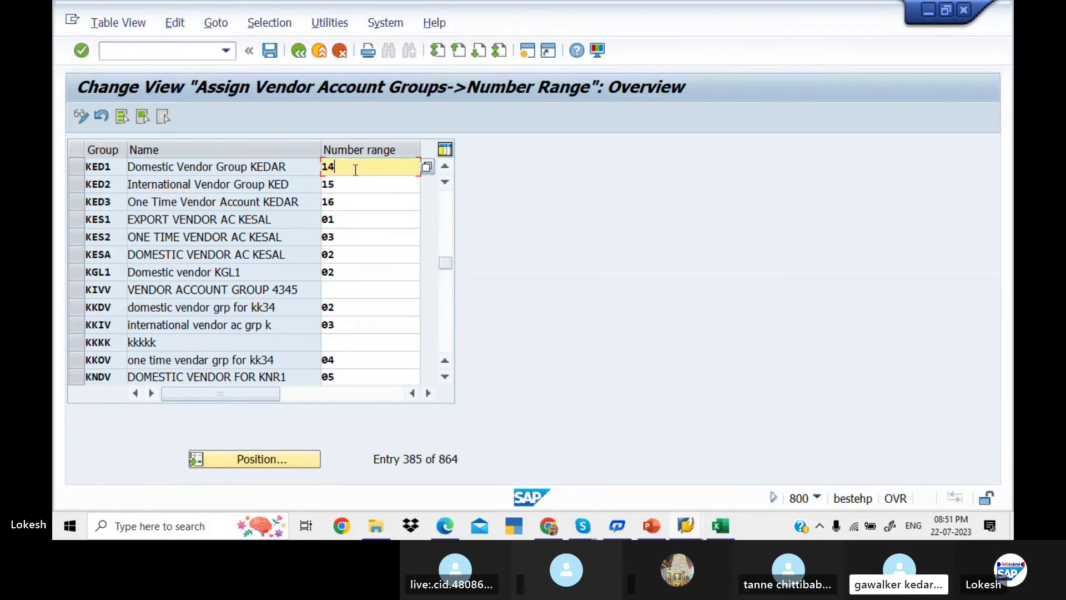